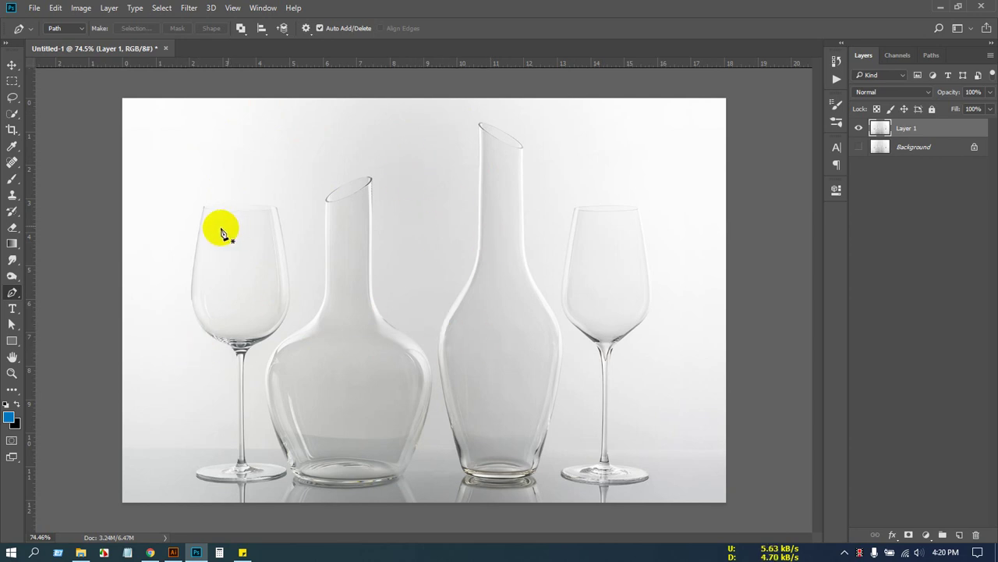
Start a Pen tool path on Layer 1 around the left wine glass, tracing its base from the bottom centre around the left edge to the stem.
{"action": "scroll", "coordinate": [214, 219], "scroll_direction": "up", "scroll_amount": 8}
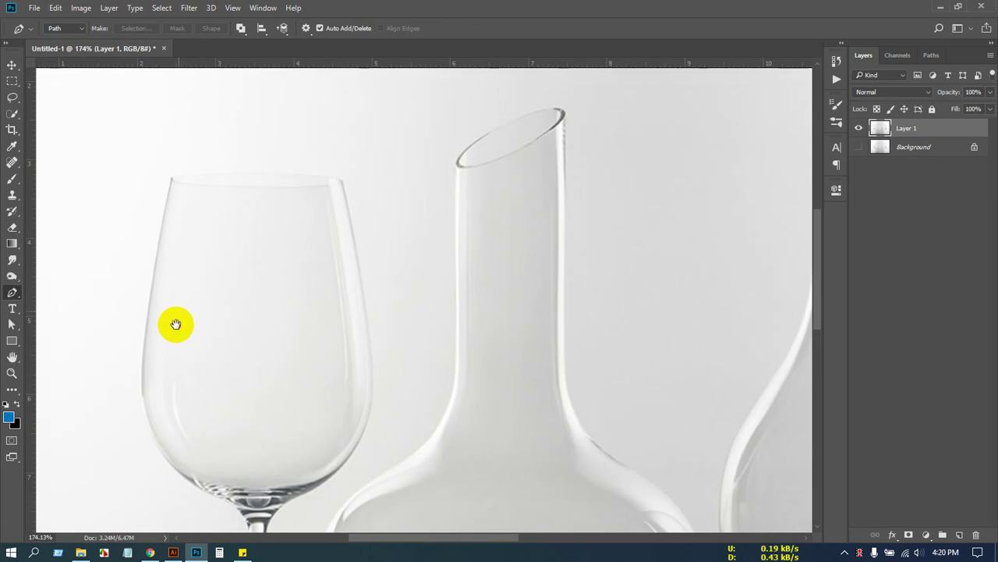
{"action": "left_click_drag", "start_coordinate": [175, 324], "coordinate": [419, 268]}
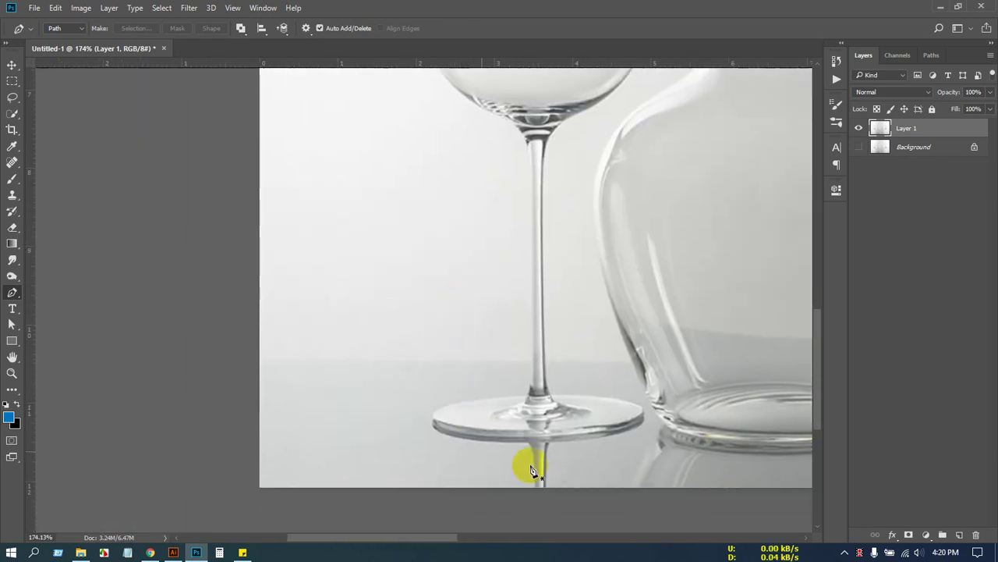
{"action": "scroll", "coordinate": [531, 470], "scroll_direction": "up", "scroll_amount": 5}
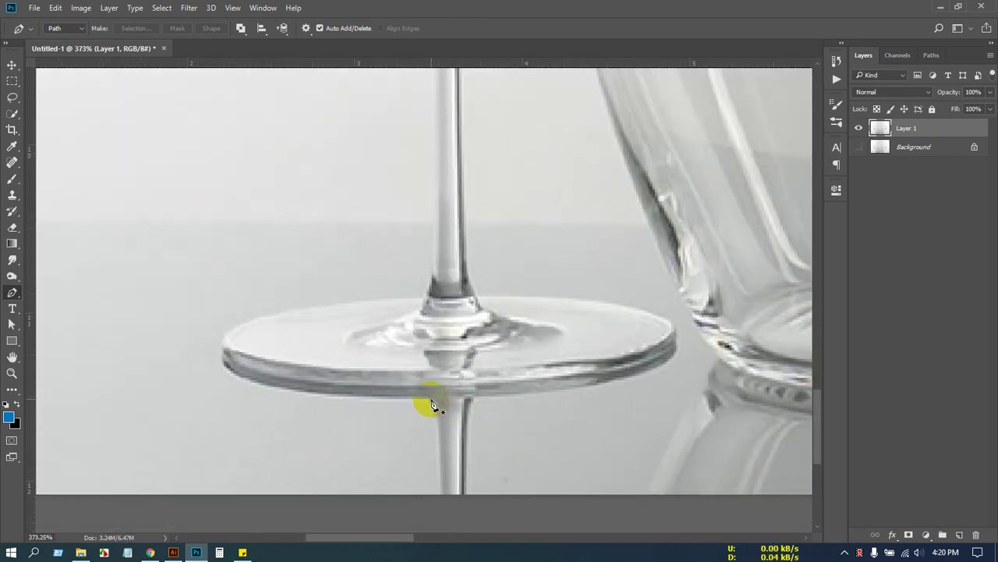
{"action": "left_click", "coordinate": [428, 400]}
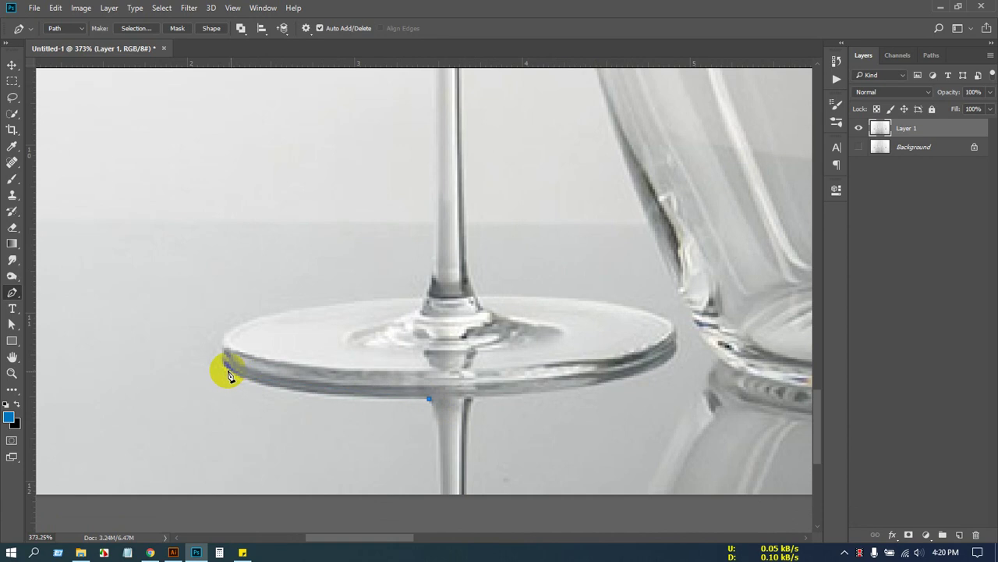
{"action": "left_click_drag", "start_coordinate": [226, 366], "coordinate": [201, 340]}
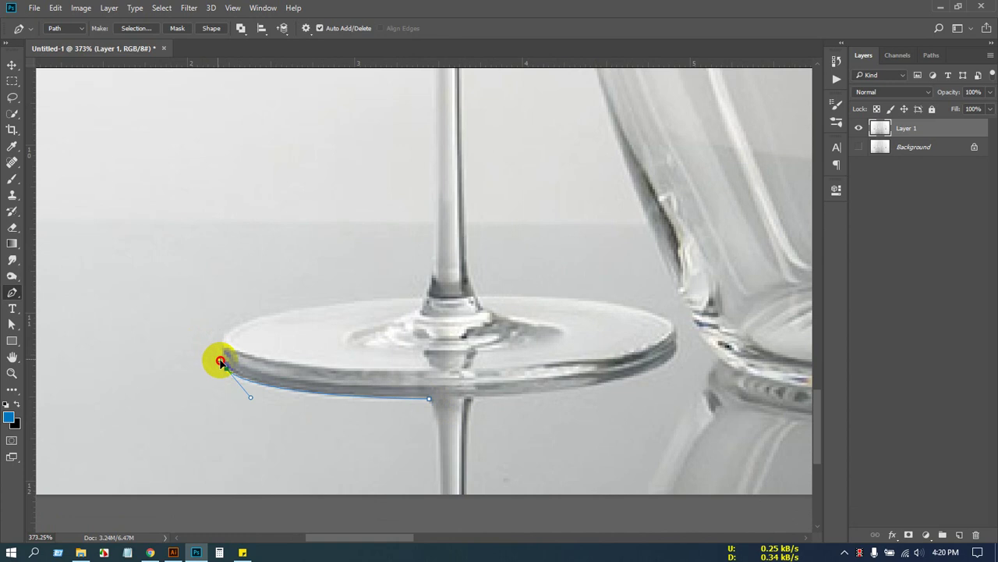
{"action": "left_click_drag", "start_coordinate": [225, 362], "coordinate": [266, 315]}
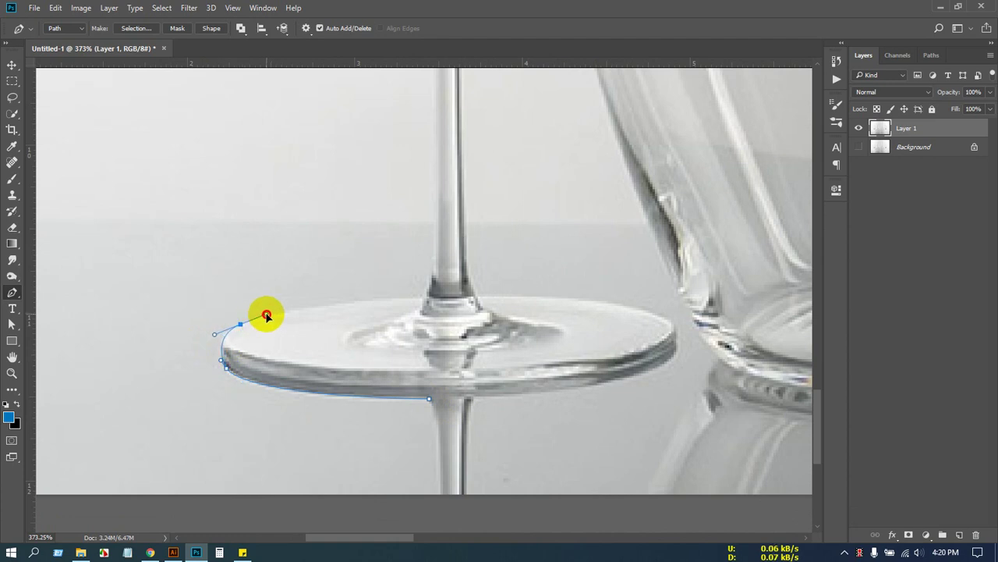
{"action": "left_click_drag", "start_coordinate": [343, 309], "coordinate": [310, 314]}
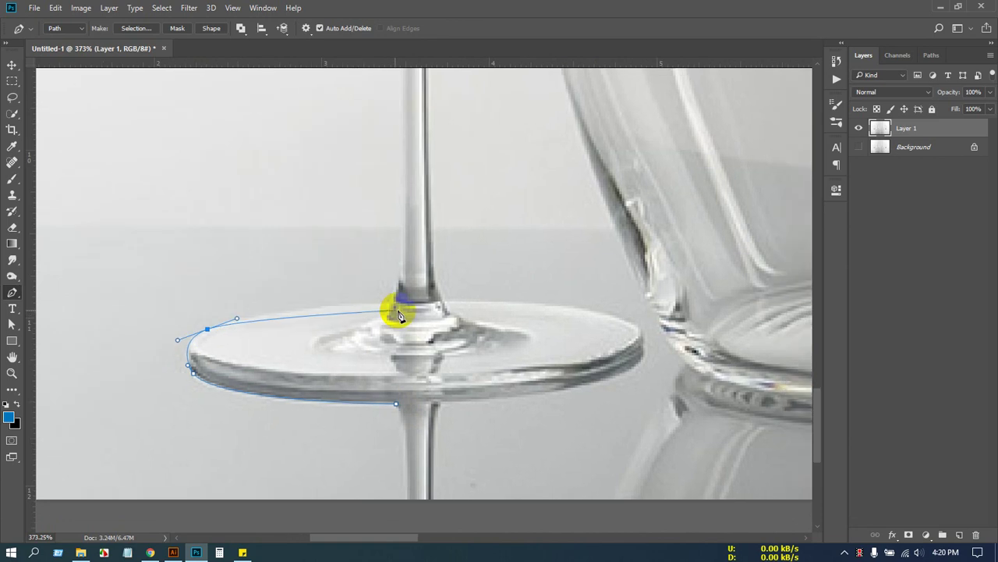
{"action": "mouse_move", "coordinate": [390, 301]}
{"action": "left_mouse_down"}
{"action": "mouse_move", "coordinate": [449, 304]}
{"action": "mouse_move", "coordinate": [402, 302]}
{"action": "left_mouse_up"}
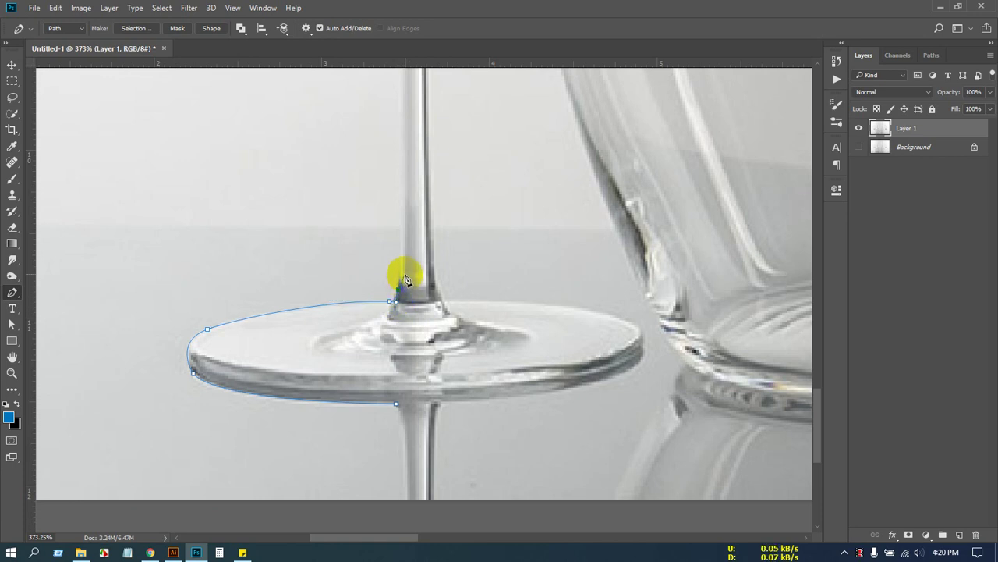
Continue the path up the left edge of the stem and along the flare where it meets the bowl.
{"action": "scroll", "coordinate": [421, 359], "scroll_direction": "up", "scroll_amount": 10}
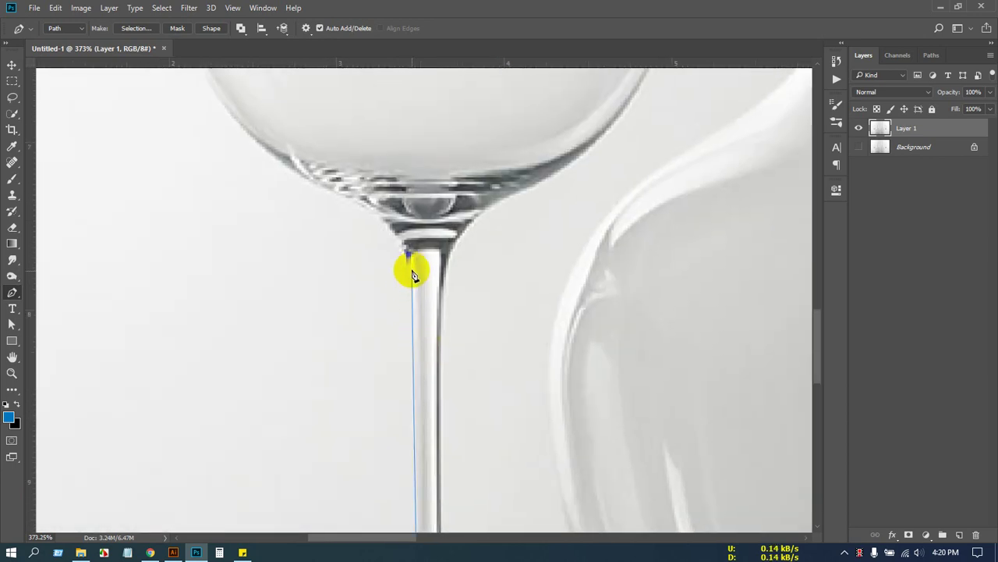
{"action": "left_click_drag", "start_coordinate": [412, 264], "coordinate": [405, 247]}
{"action": "left_click_drag", "start_coordinate": [405, 246], "coordinate": [475, 351]}
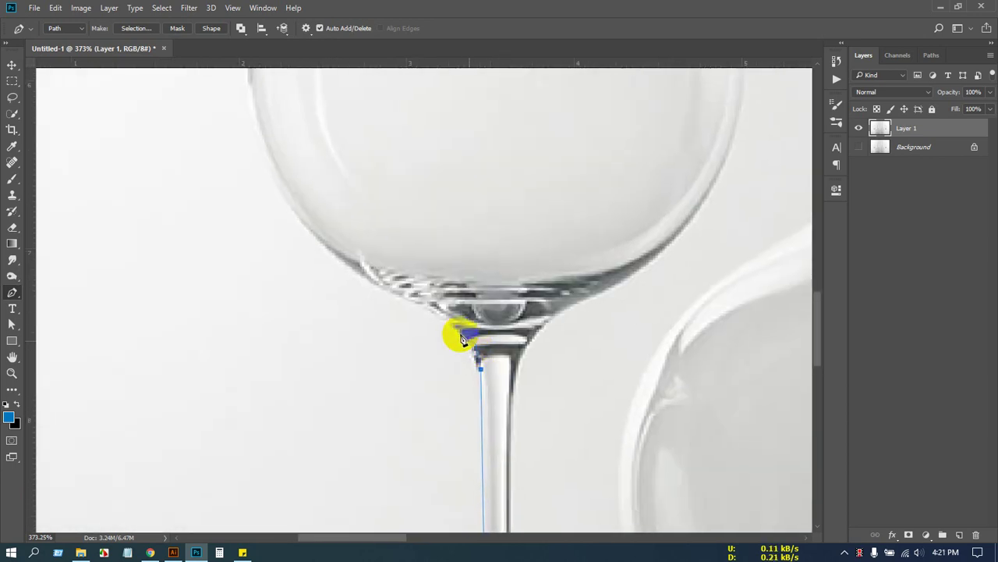
{"action": "left_click_drag", "start_coordinate": [441, 319], "coordinate": [414, 307]}
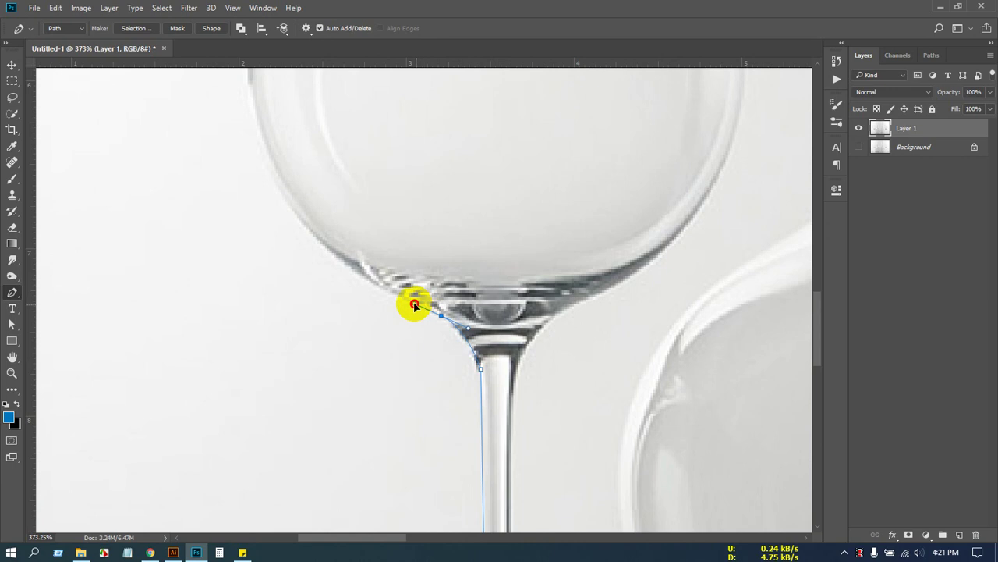
Trace the bowl's left side with curved segments up to the rim's left corner and remove that anchor's outgoing handle.
{"action": "left_click_drag", "start_coordinate": [449, 369], "coordinate": [553, 500]}
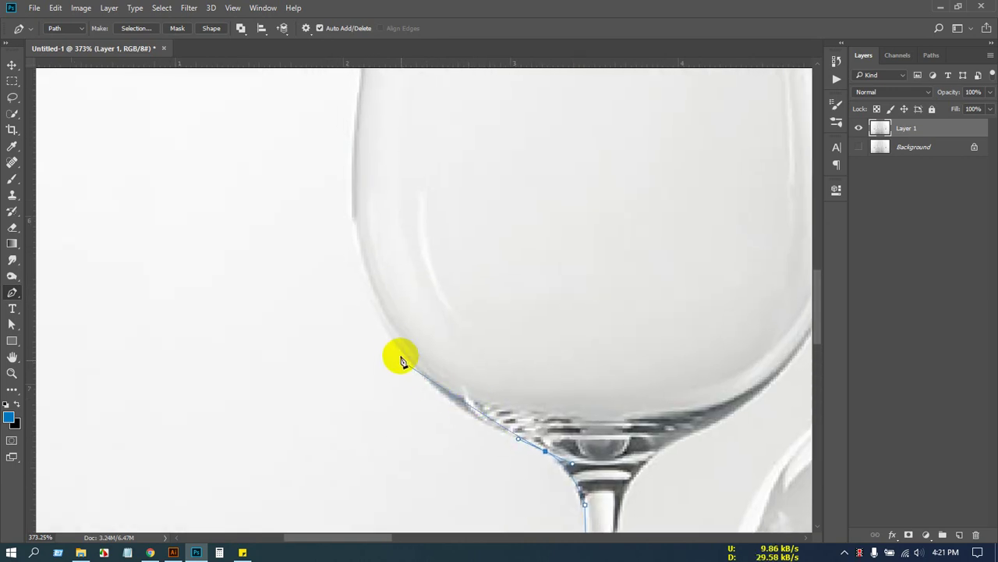
{"action": "left_click_drag", "start_coordinate": [394, 344], "coordinate": [364, 284]}
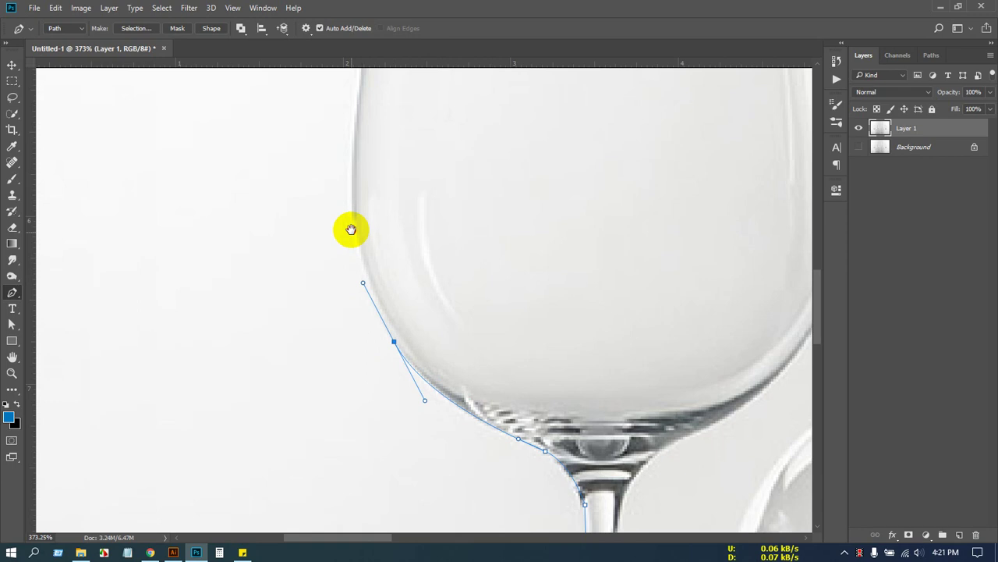
{"action": "left_click_drag", "start_coordinate": [350, 229], "coordinate": [334, 385]}
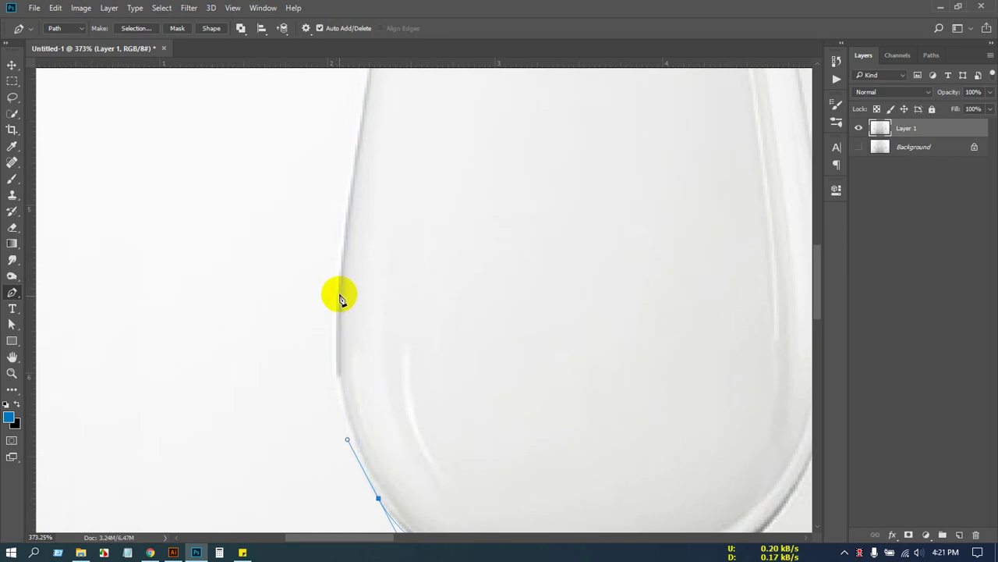
{"action": "left_click_drag", "start_coordinate": [338, 289], "coordinate": [388, 418]}
{"action": "key", "text": "space"}
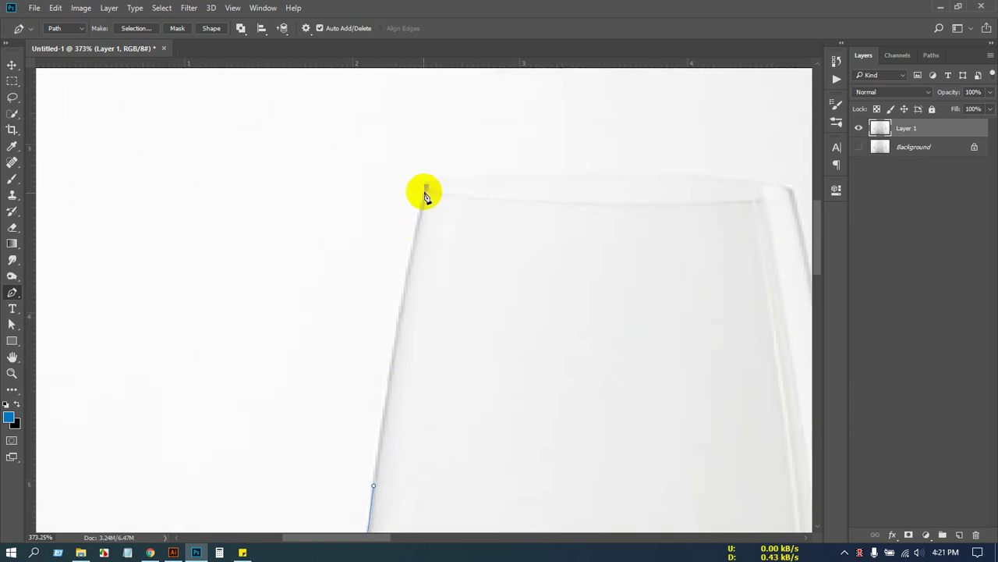
{"action": "left_click", "coordinate": [426, 184]}
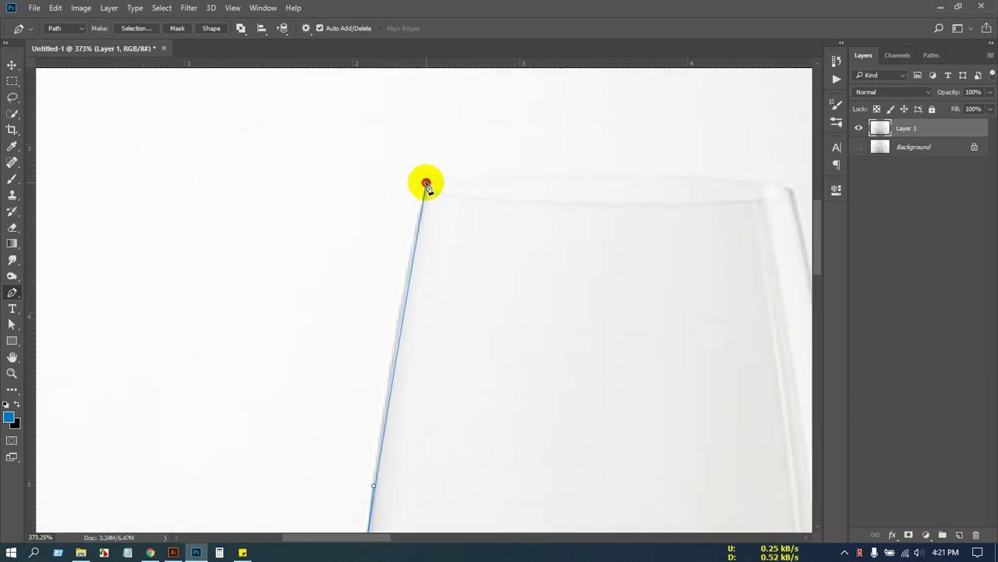
{"action": "left_click_drag", "start_coordinate": [426, 184], "coordinate": [439, 149]}
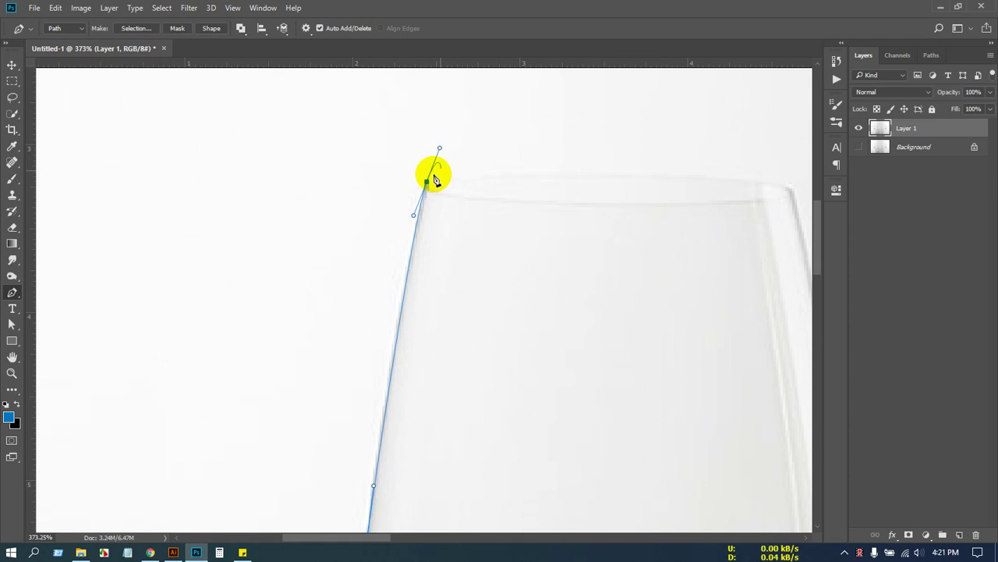
{"action": "left_click", "coordinate": [426, 183], "text": "alt"}
Trace the rim with one curved segment to its right corner and remove that anchor's outgoing handle.
{"action": "key", "text": "space"}
{"action": "left_click_drag", "start_coordinate": [464, 182], "coordinate": [318, 169]}
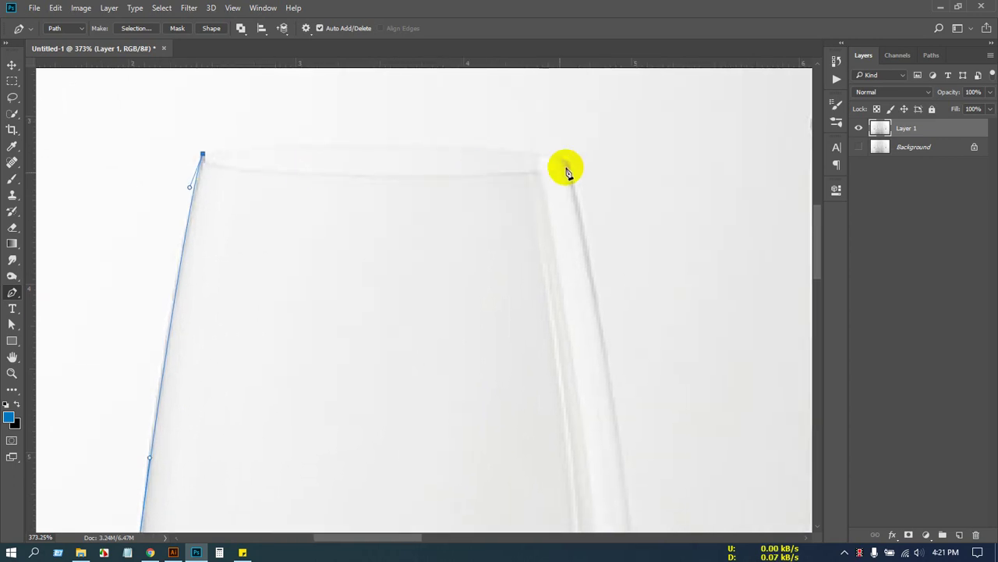
{"action": "left_click_drag", "start_coordinate": [567, 159], "coordinate": [694, 189]}
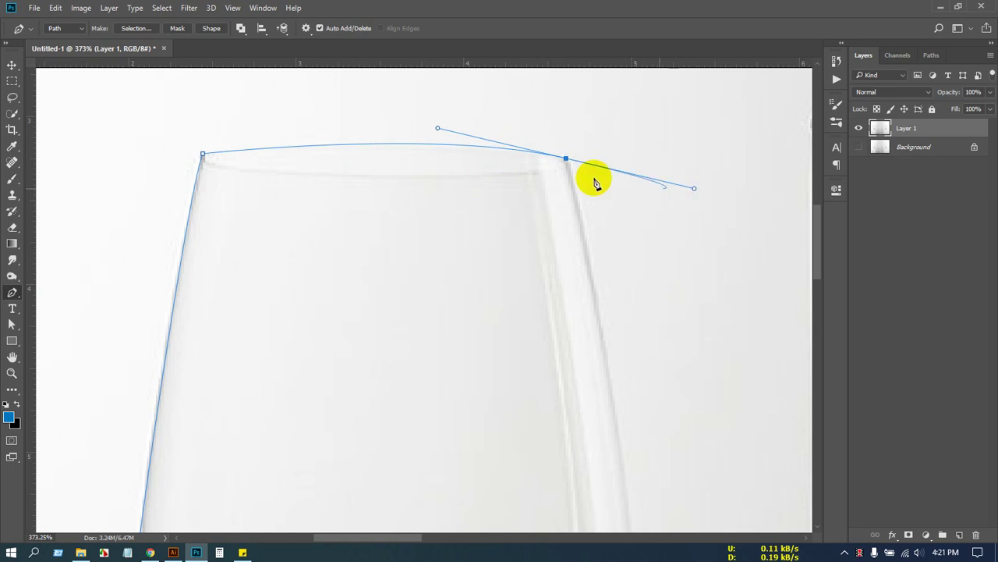
{"action": "left_click", "coordinate": [567, 160], "text": "alt"}
Trace the bowl's right side with curved segments from the rim down to the underside of the bowl.
{"action": "scroll", "coordinate": [589, 231], "scroll_direction": "down", "scroll_amount": 2}
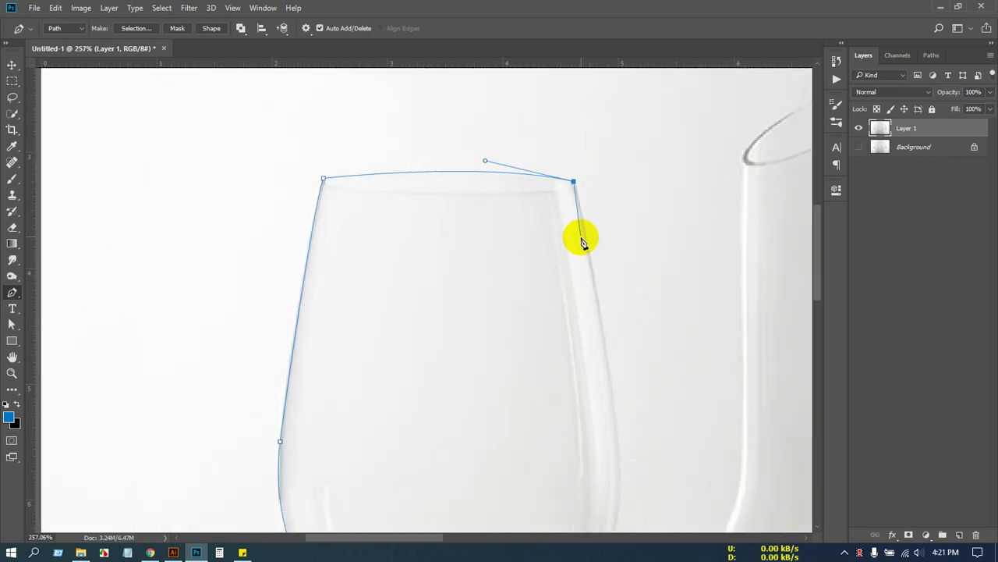
{"action": "left_click_drag", "start_coordinate": [587, 306], "coordinate": [507, 194]}
{"action": "left_click", "coordinate": [537, 304]}
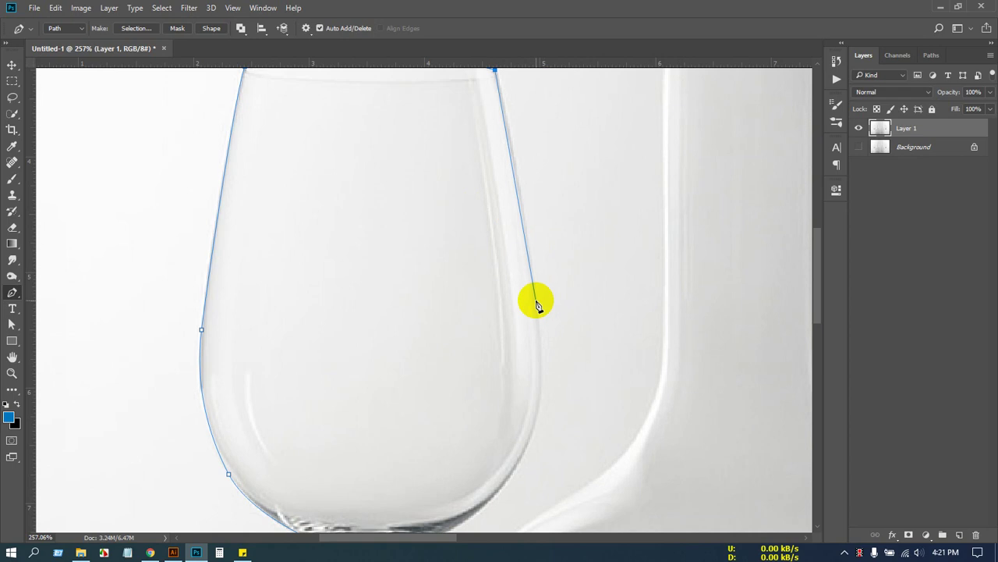
{"action": "left_click_drag", "start_coordinate": [537, 304], "coordinate": [542, 366]}
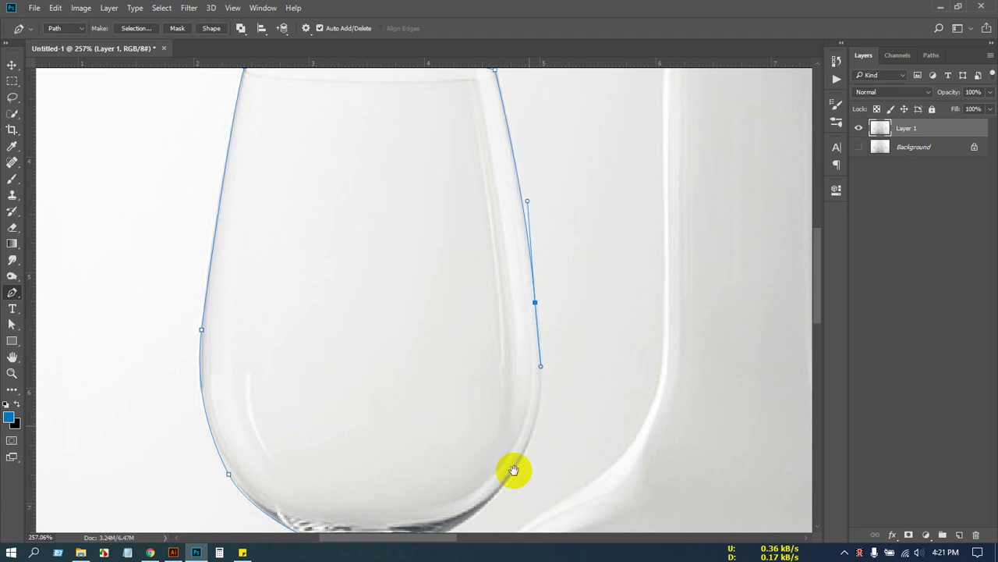
{"action": "left_click_drag", "start_coordinate": [513, 468], "coordinate": [557, 272]}
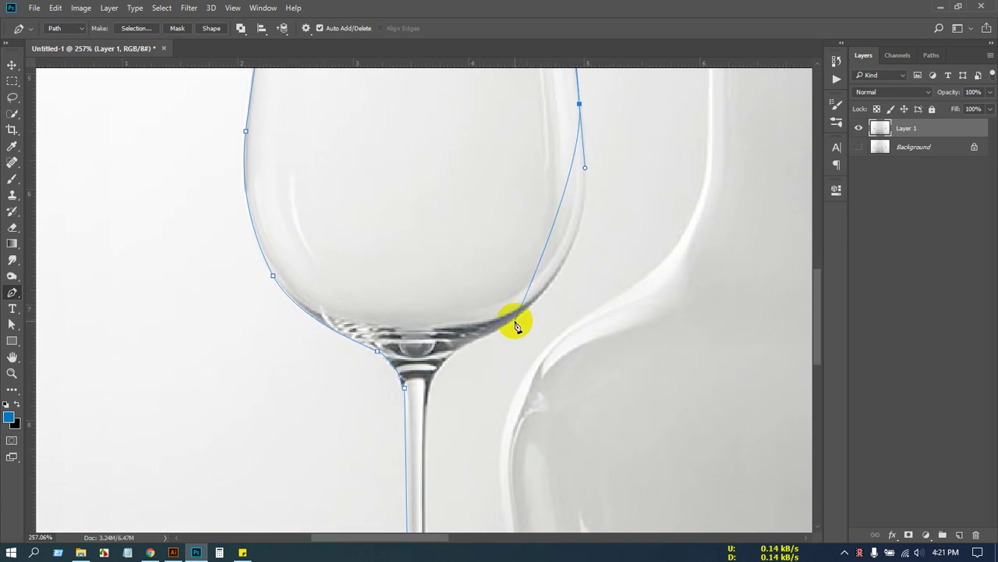
{"action": "left_click_drag", "start_coordinate": [515, 320], "coordinate": [487, 340]}
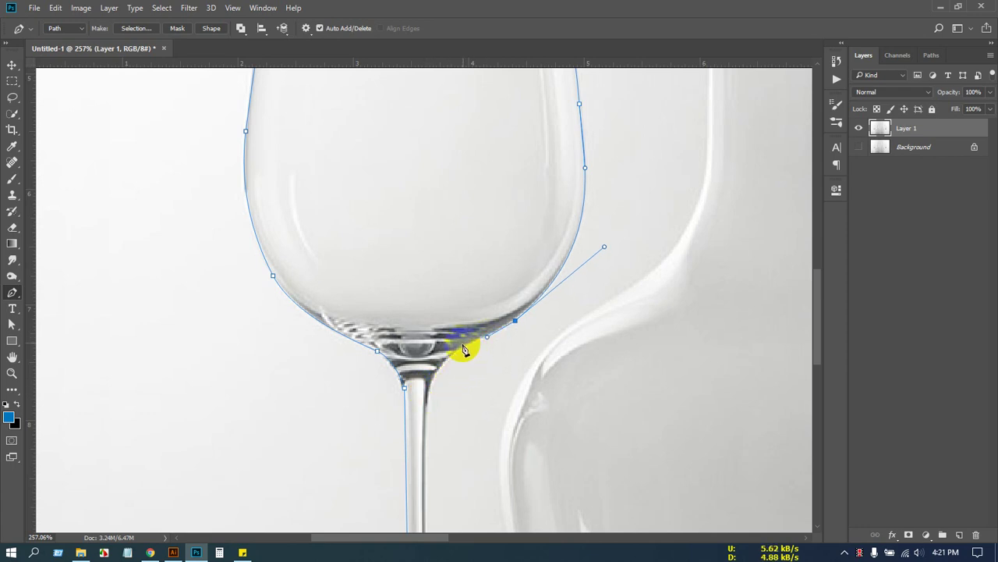
Continue the path around the bowl's lower right flare and down the stem's right edge to the top of the base.
{"action": "left_click", "coordinate": [452, 352]}
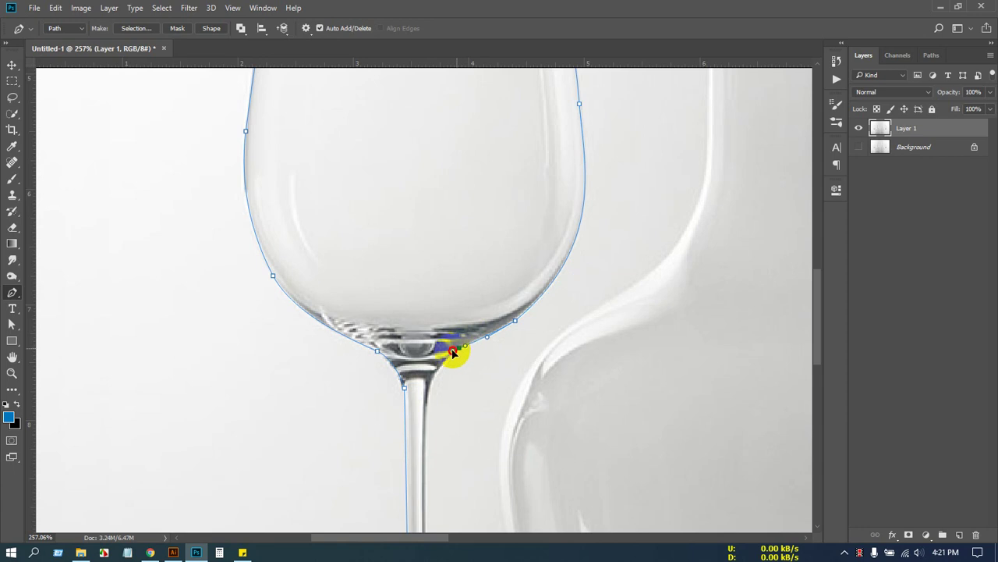
{"action": "left_click_drag", "start_coordinate": [442, 379], "coordinate": [475, 119]}
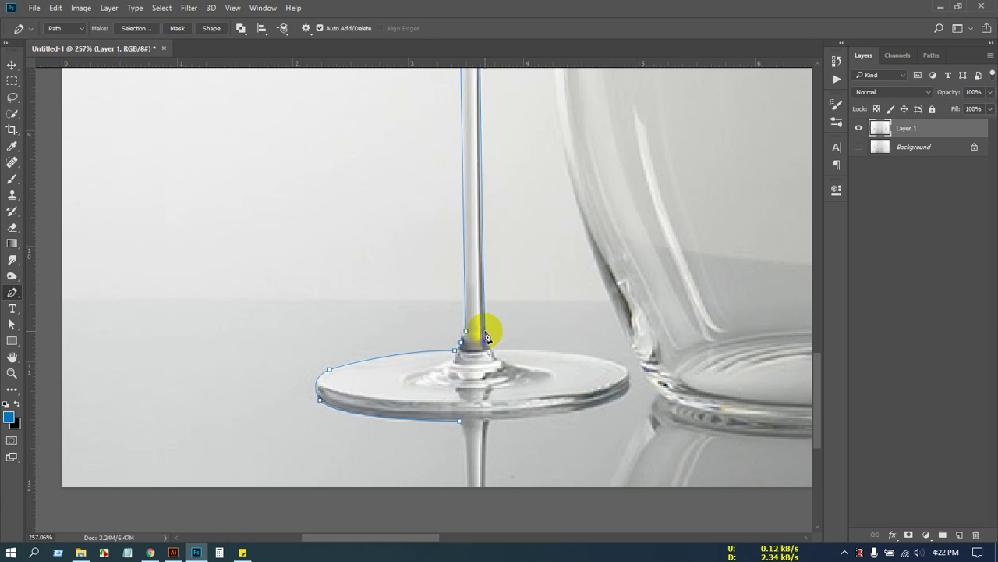
{"action": "scroll", "coordinate": [485, 336], "scroll_direction": "up", "scroll_amount": 1}
{"action": "scroll", "coordinate": [479, 320], "scroll_direction": "up", "scroll_amount": 1}
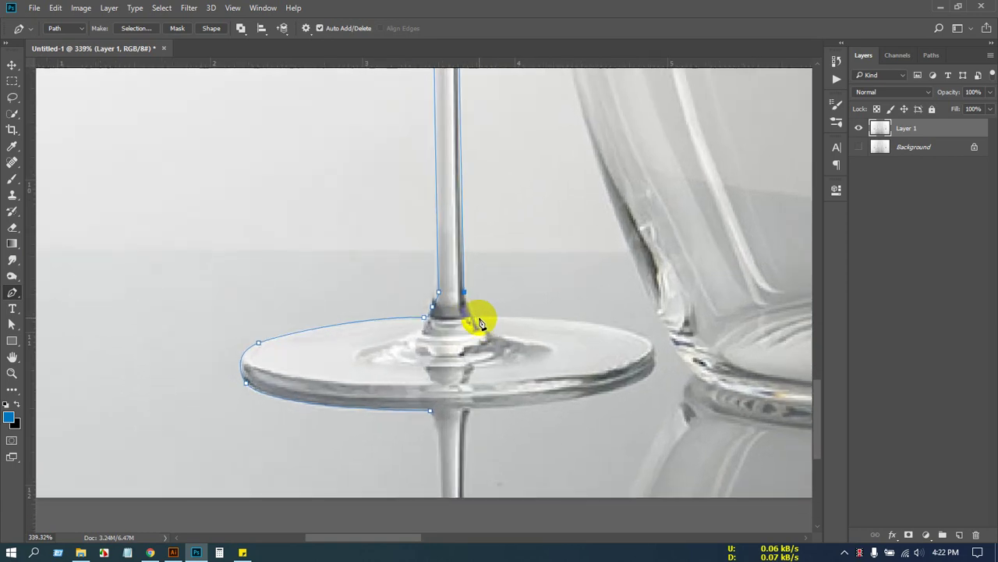
{"action": "left_click_drag", "start_coordinate": [486, 318], "coordinate": [493, 318]}
{"action": "key", "text": "ctrl+z"}
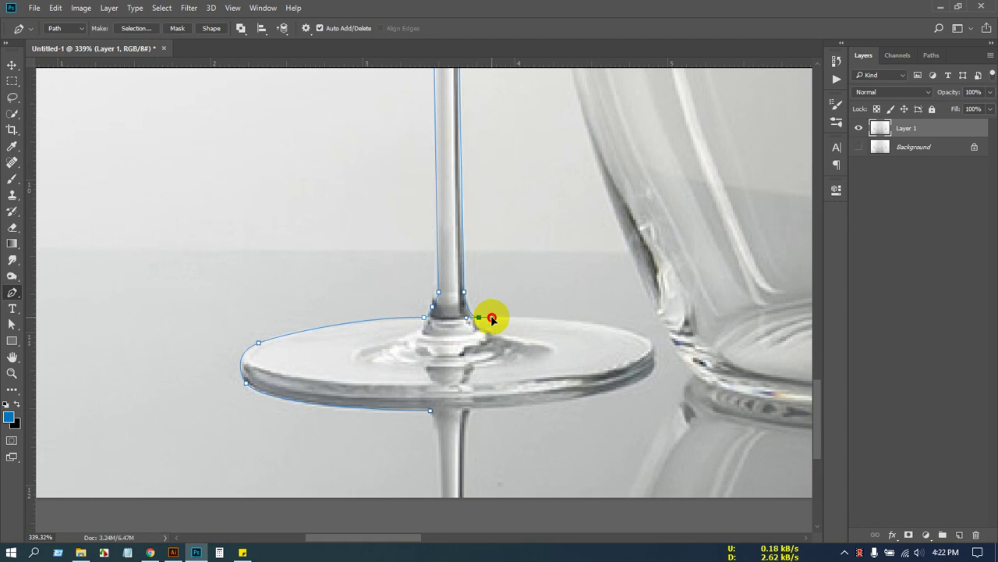
Trace the right half of the glass base and close the path at its starting anchor.
{"action": "left_click_drag", "start_coordinate": [507, 315], "coordinate": [462, 257]}
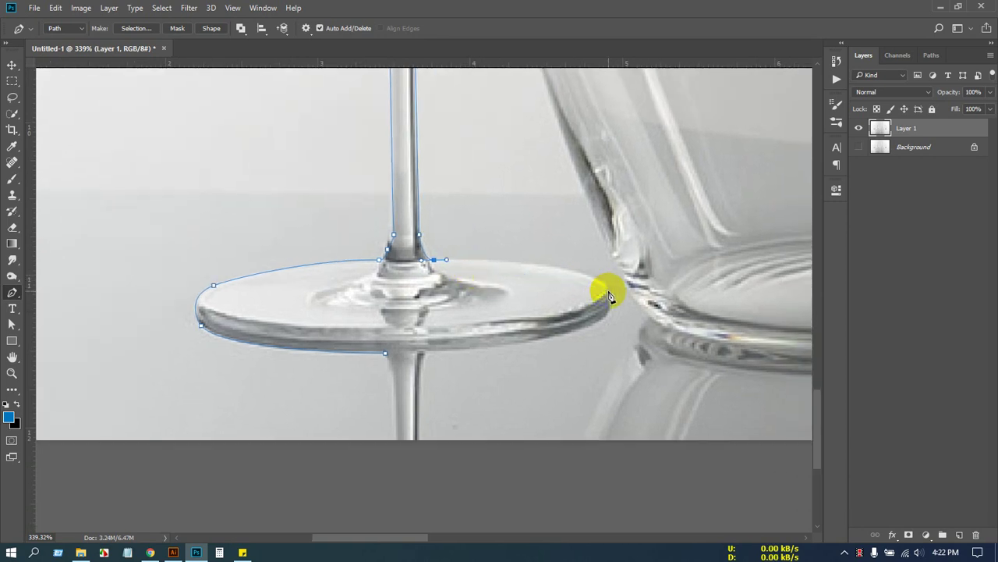
{"action": "mouse_move", "coordinate": [608, 292]}
{"action": "left_mouse_down"}
{"action": "mouse_move", "coordinate": [622, 326]}
{"action": "mouse_move", "coordinate": [610, 309]}
{"action": "left_mouse_up"}
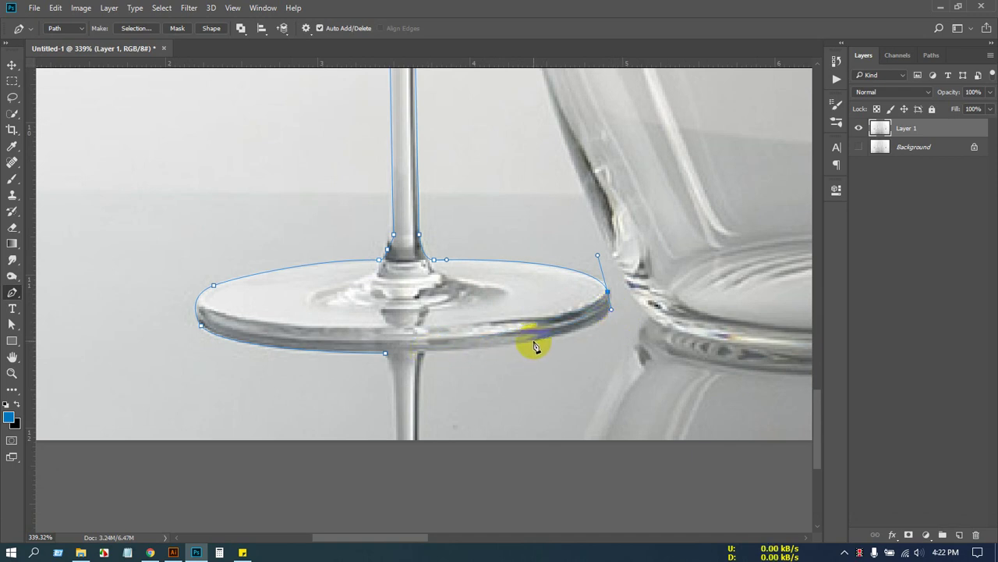
{"action": "left_click_drag", "start_coordinate": [533, 340], "coordinate": [455, 353]}
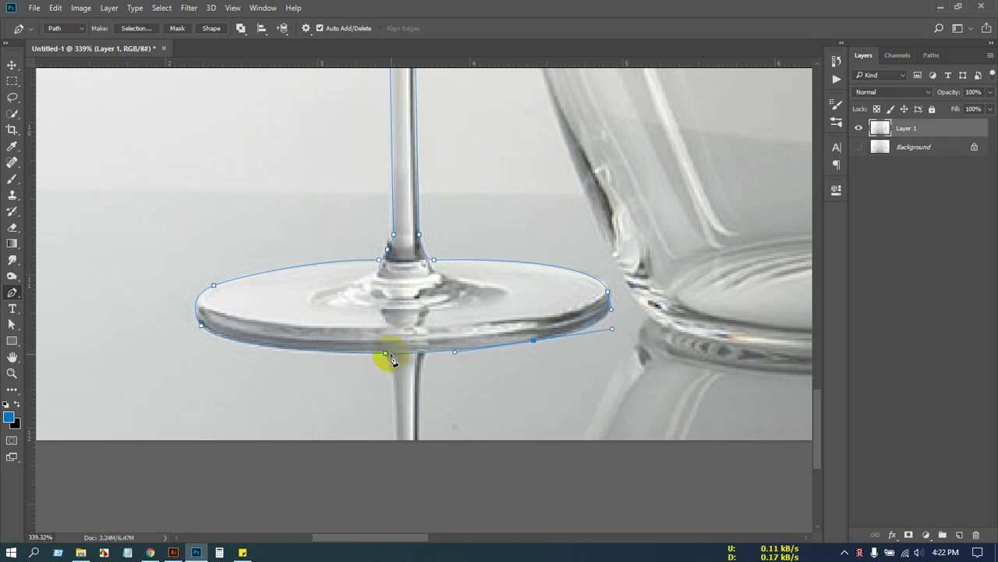
{"action": "left_click", "coordinate": [384, 356]}
Convert the path to a selection to copy the wine glass onto its own layer, and make Layer 1 active again.
{"action": "scroll", "coordinate": [357, 346], "scroll_direction": "down", "scroll_amount": 8}
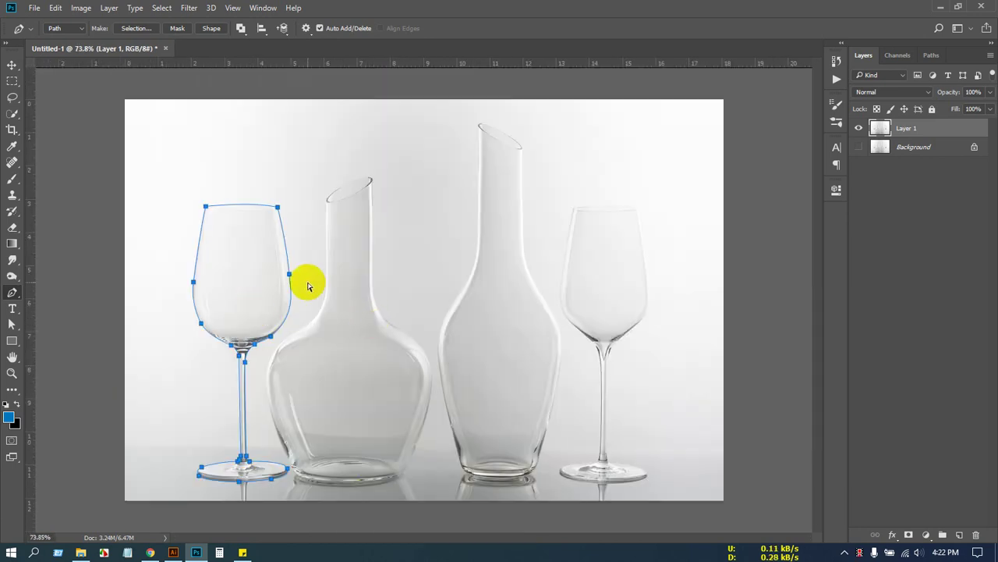
{"action": "key", "text": "ctrl+Return"}
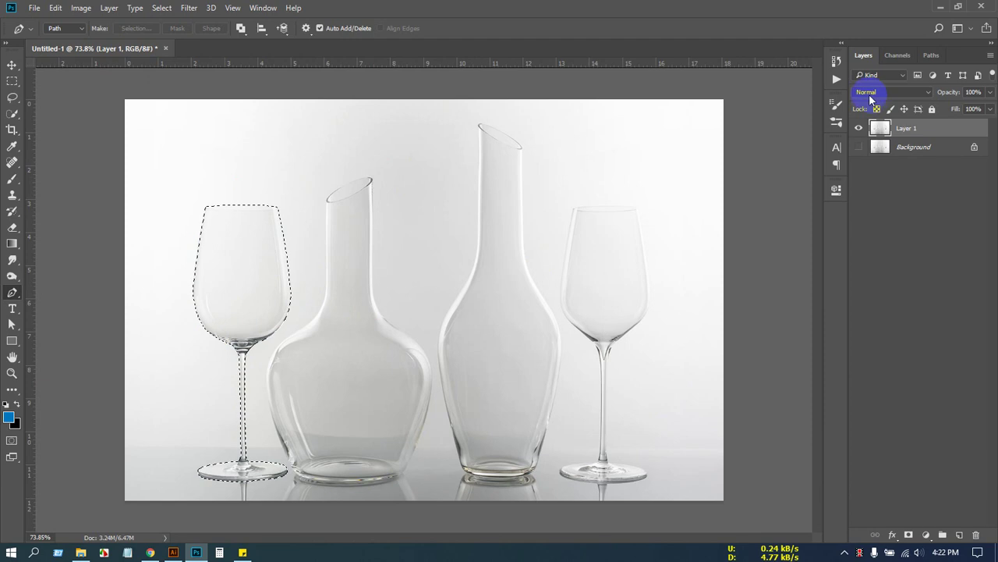
{"action": "key", "text": "ctrl+j"}
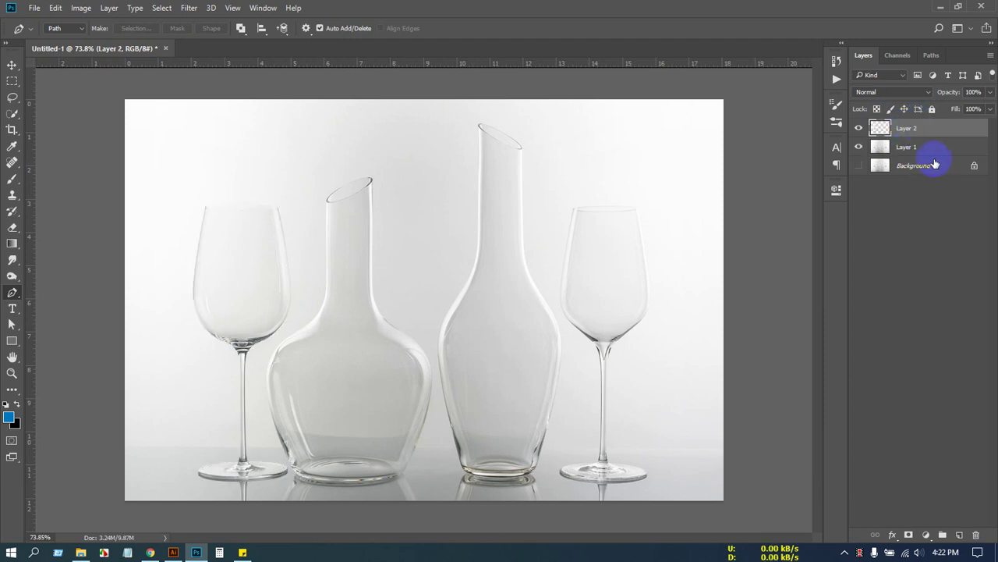
{"action": "left_click", "coordinate": [907, 148]}
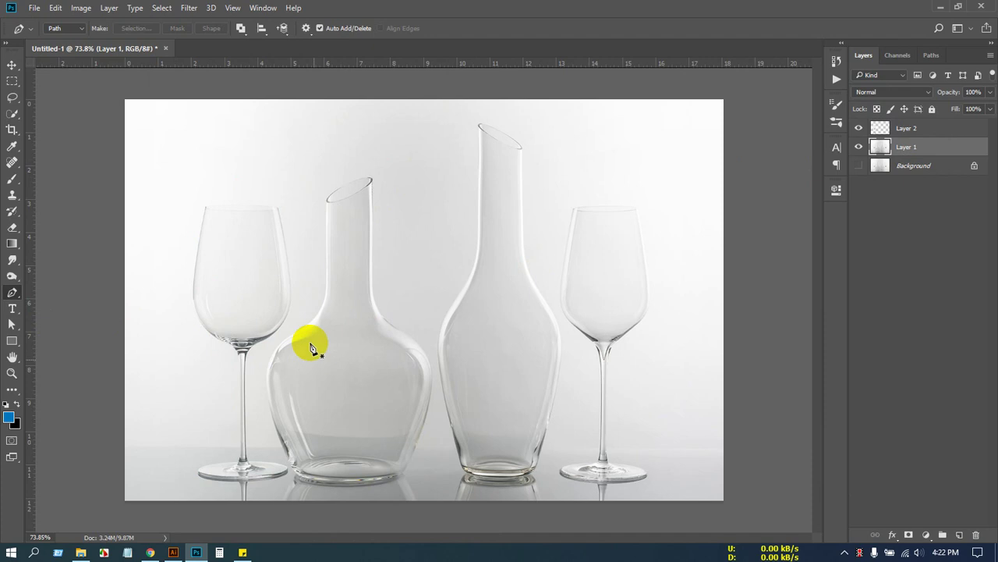
Start a Pen path at the left tip of the short decanter's rim and trace down its neck to the left shoulder.
{"action": "scroll", "coordinate": [310, 347], "scroll_direction": "up", "scroll_amount": 6}
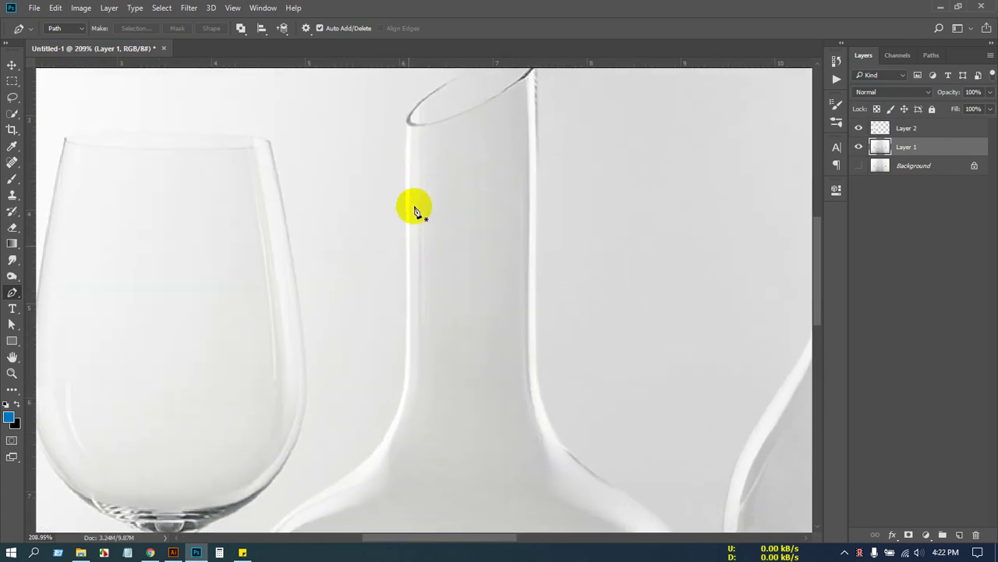
{"action": "left_click", "coordinate": [406, 118]}
{"action": "left_click_drag", "start_coordinate": [410, 203], "coordinate": [417, 127]}
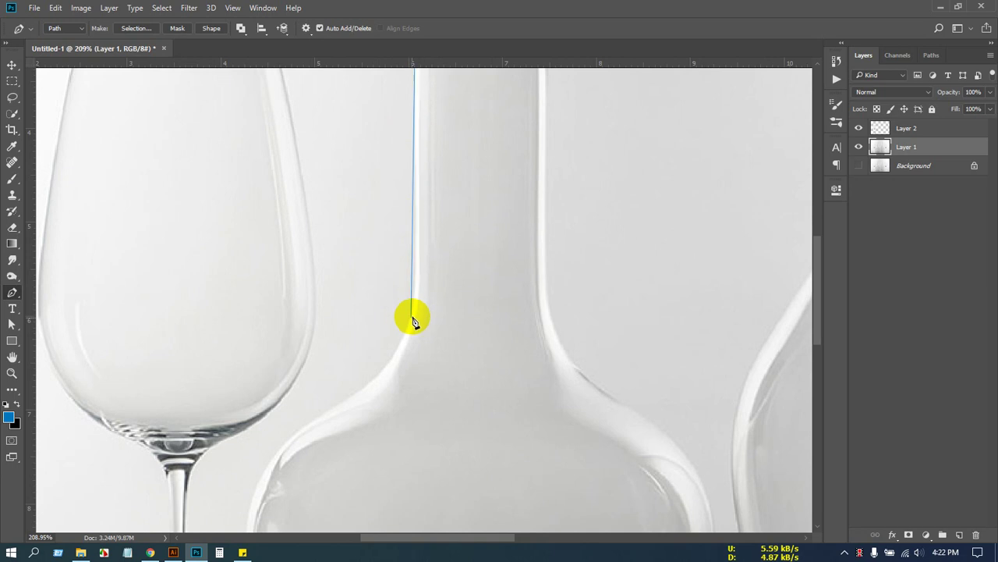
{"action": "left_click_drag", "start_coordinate": [412, 308], "coordinate": [409, 324]}
{"action": "left_click_drag", "start_coordinate": [351, 406], "coordinate": [479, 220]}
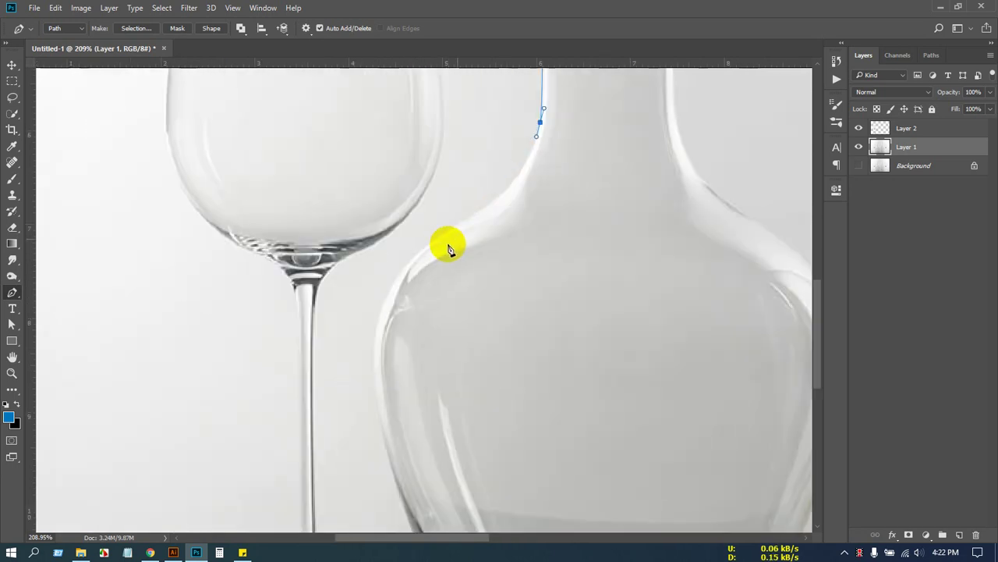
{"action": "left_click_drag", "start_coordinate": [419, 253], "coordinate": [332, 298]}
{"action": "key", "text": "ctrl+z"}
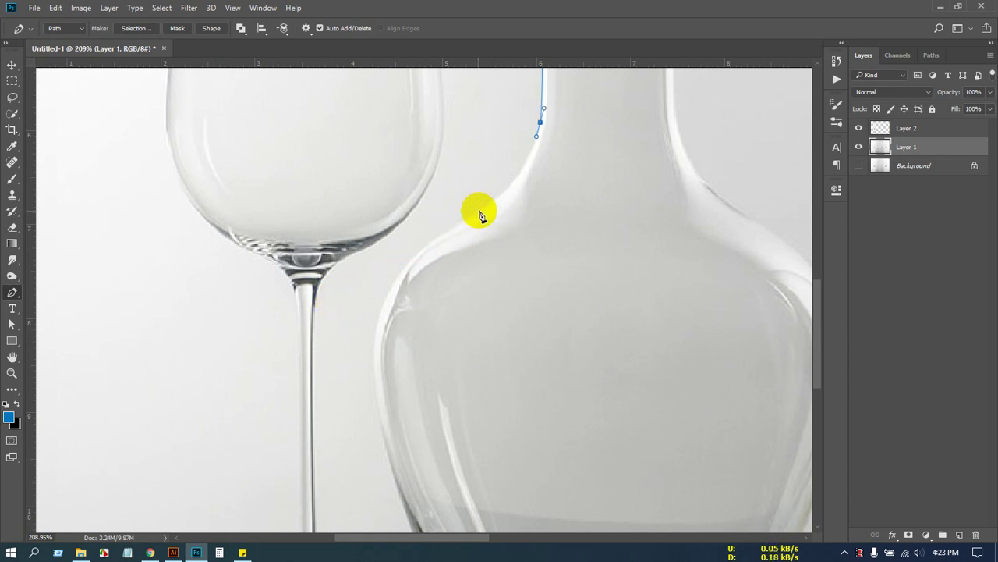
{"action": "left_click_drag", "start_coordinate": [483, 211], "coordinate": [441, 234]}
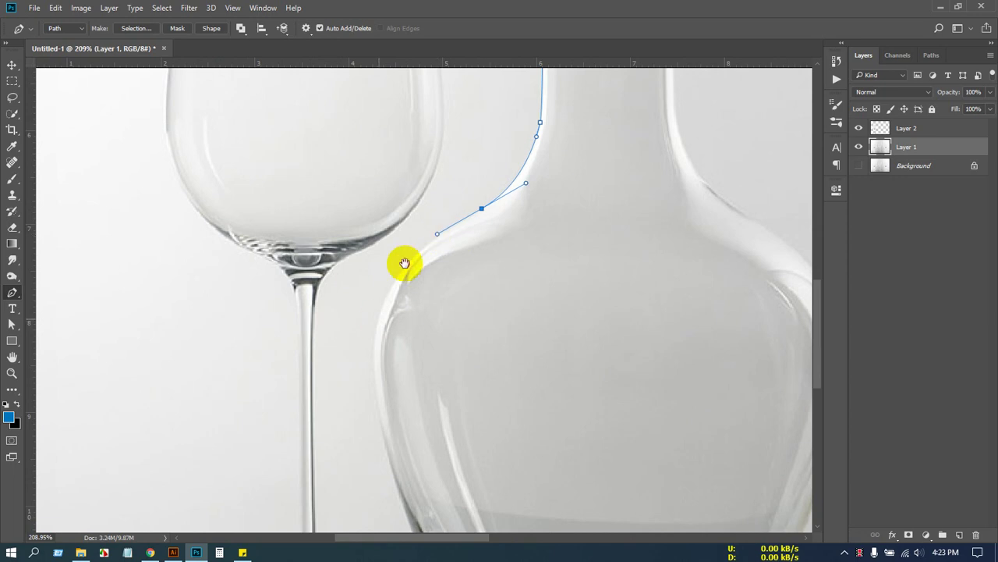
Continue the path in curves from the short decanter's left shoulder down the side of its body to the base.
{"action": "left_click_drag", "start_coordinate": [405, 263], "coordinate": [439, 194]}
{"action": "left_click", "coordinate": [437, 281]}
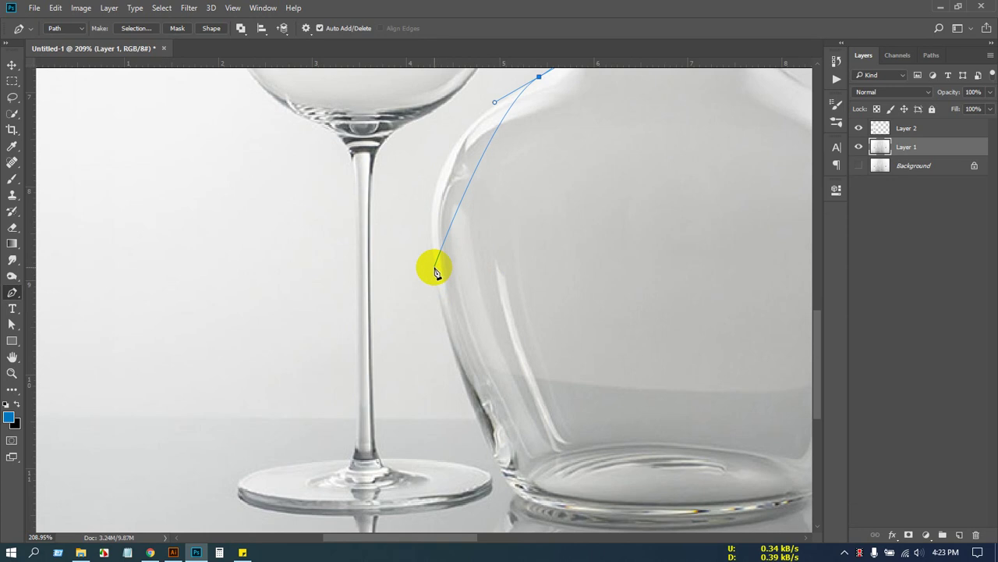
{"action": "left_click_drag", "start_coordinate": [435, 267], "coordinate": [457, 388]}
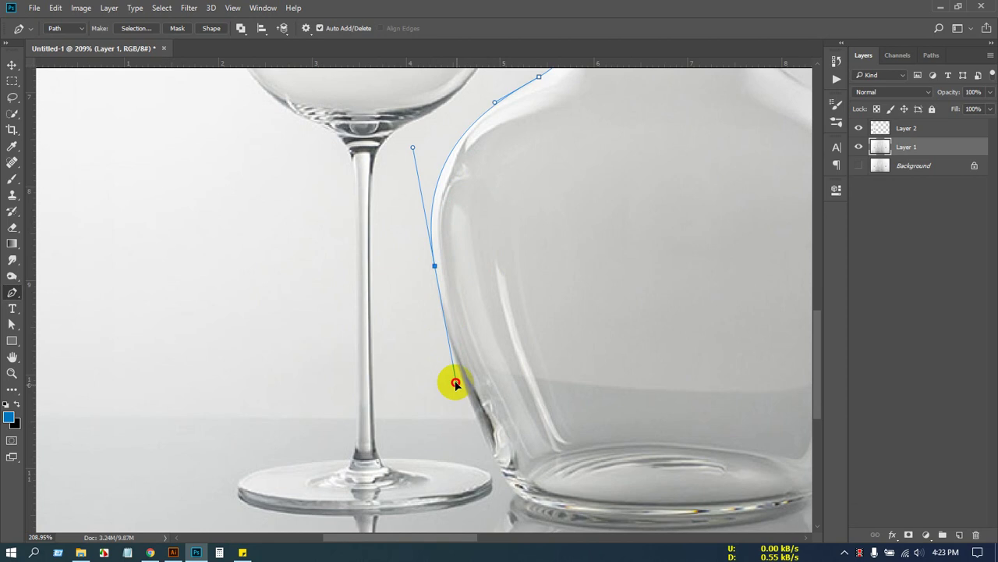
{"action": "left_click_drag", "start_coordinate": [476, 325], "coordinate": [418, 149]}
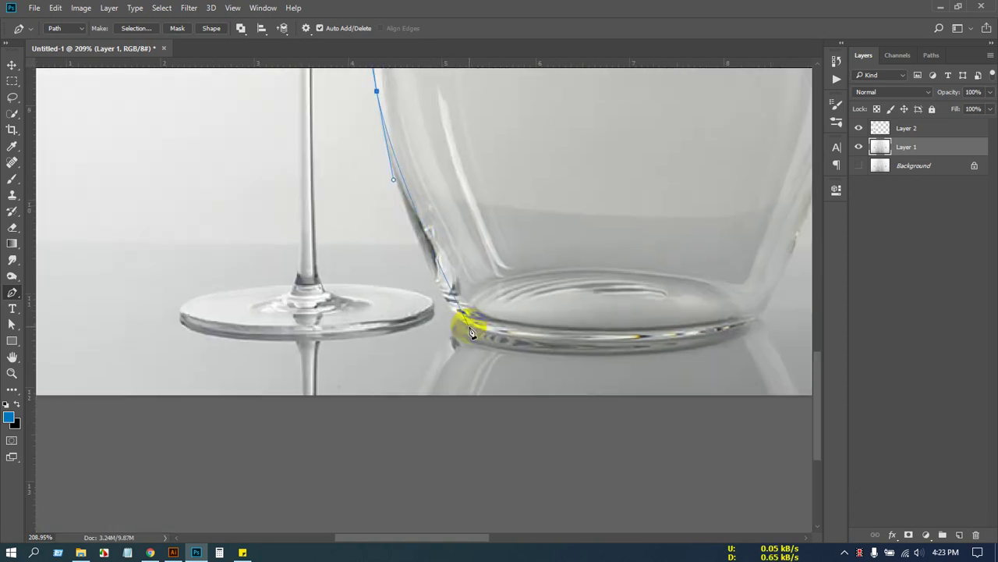
{"action": "mouse_move", "coordinate": [468, 324]}
{"action": "left_mouse_down"}
{"action": "mouse_move", "coordinate": [505, 351]}
{"action": "mouse_move", "coordinate": [466, 332]}
{"action": "left_mouse_up"}
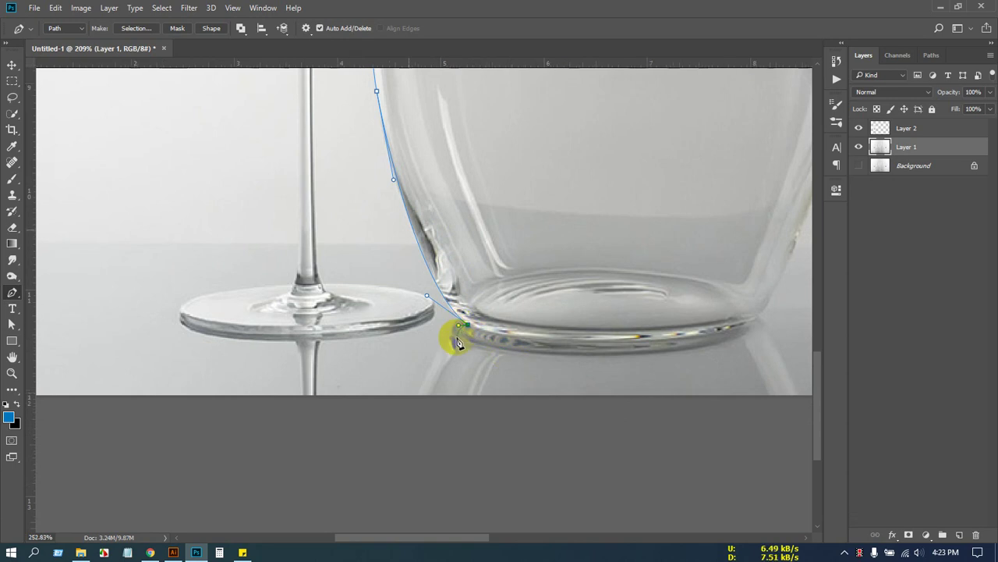
Trace the lower left corner of the short decanter's base and follow the underside of the base toward the right.
{"action": "scroll", "coordinate": [460, 335], "scroll_direction": "up", "scroll_amount": 2}
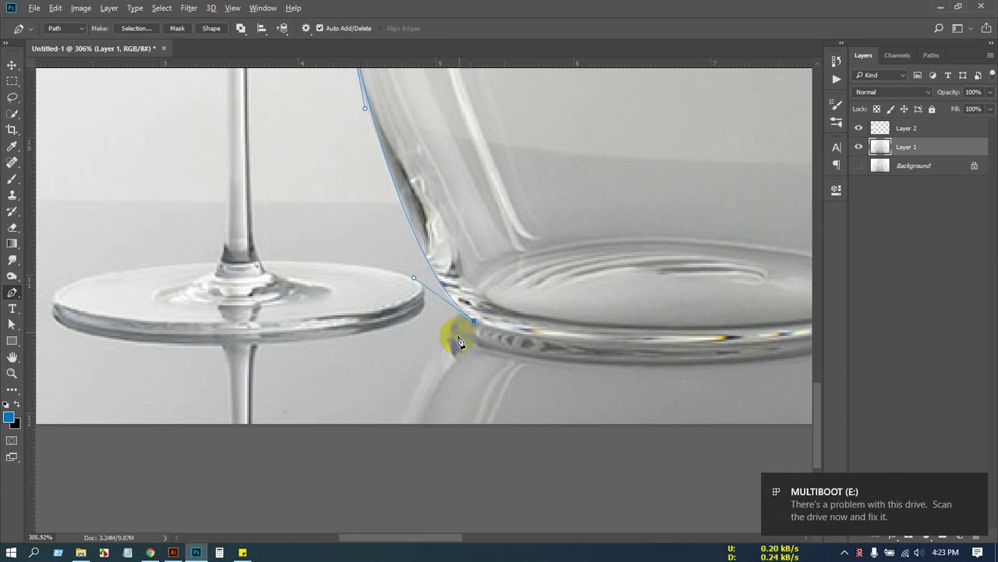
{"action": "left_click_drag", "start_coordinate": [453, 334], "coordinate": [461, 351]}
{"action": "scroll", "coordinate": [474, 351], "scroll_direction": "down", "scroll_amount": 1}
{"action": "left_click_drag", "start_coordinate": [573, 310], "coordinate": [340, 270]}
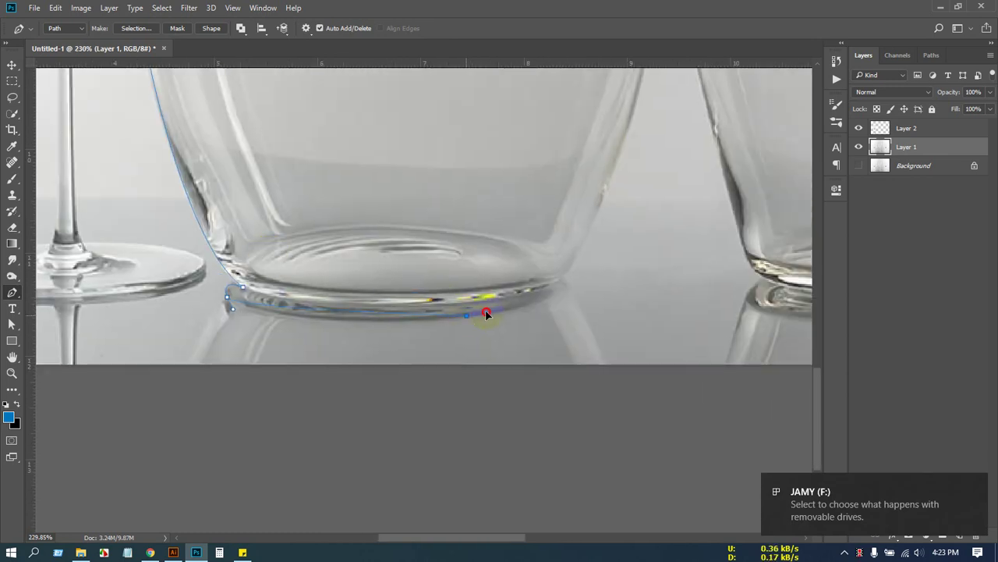
{"action": "left_click_drag", "start_coordinate": [538, 305], "coordinate": [504, 313]}
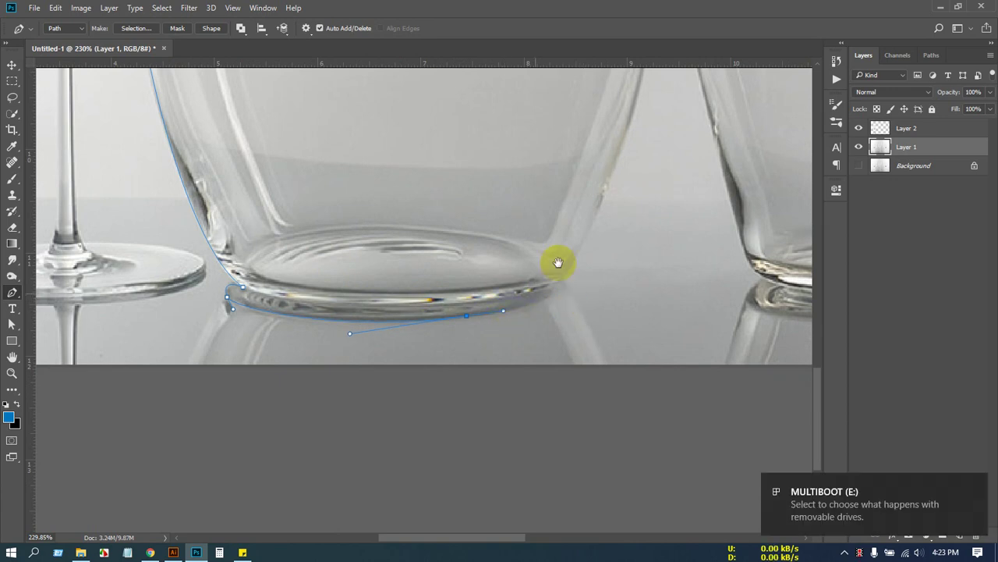
Carry the path around the base's lower right corner and up the short decanter's right side and shoulder to the neck.
{"action": "scroll", "coordinate": [565, 281], "scroll_direction": "up", "scroll_amount": 2}
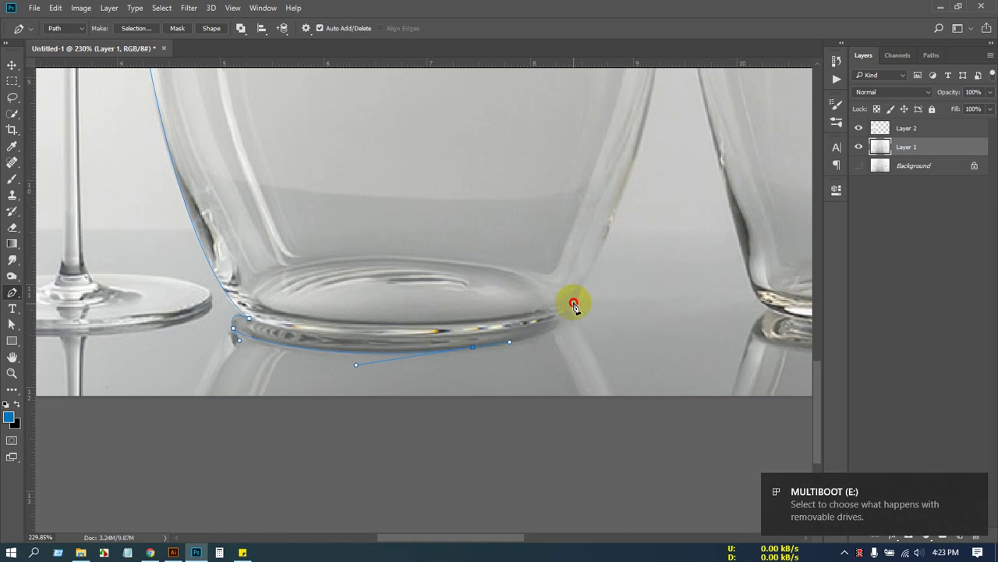
{"action": "left_click_drag", "start_coordinate": [573, 303], "coordinate": [589, 266]}
{"action": "scroll", "coordinate": [581, 273], "scroll_direction": "down", "scroll_amount": 2}
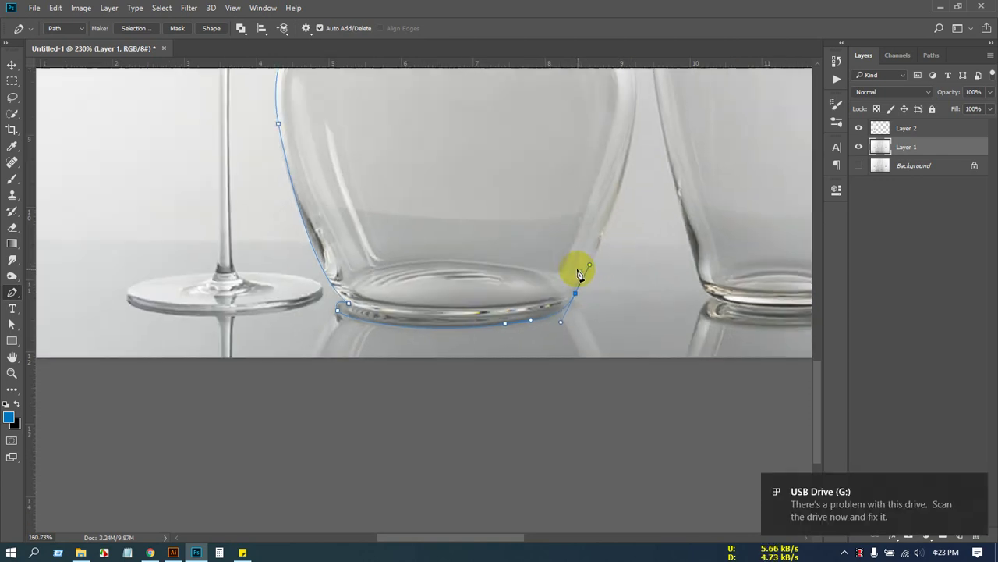
{"action": "scroll", "coordinate": [582, 273], "scroll_direction": "down", "scroll_amount": 2}
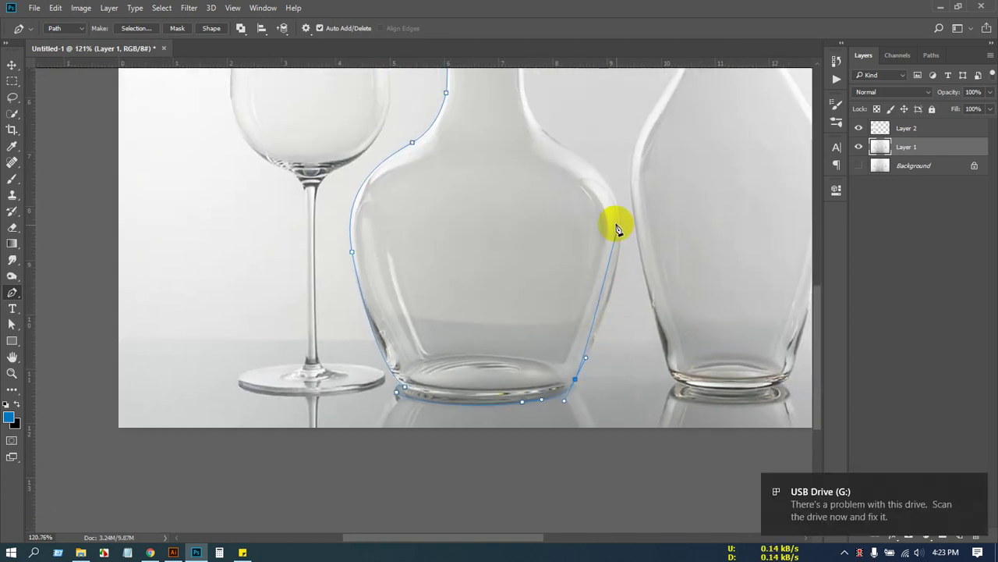
{"action": "left_click_drag", "start_coordinate": [619, 212], "coordinate": [613, 184]}
{"action": "left_click_drag", "start_coordinate": [587, 130], "coordinate": [590, 260]}
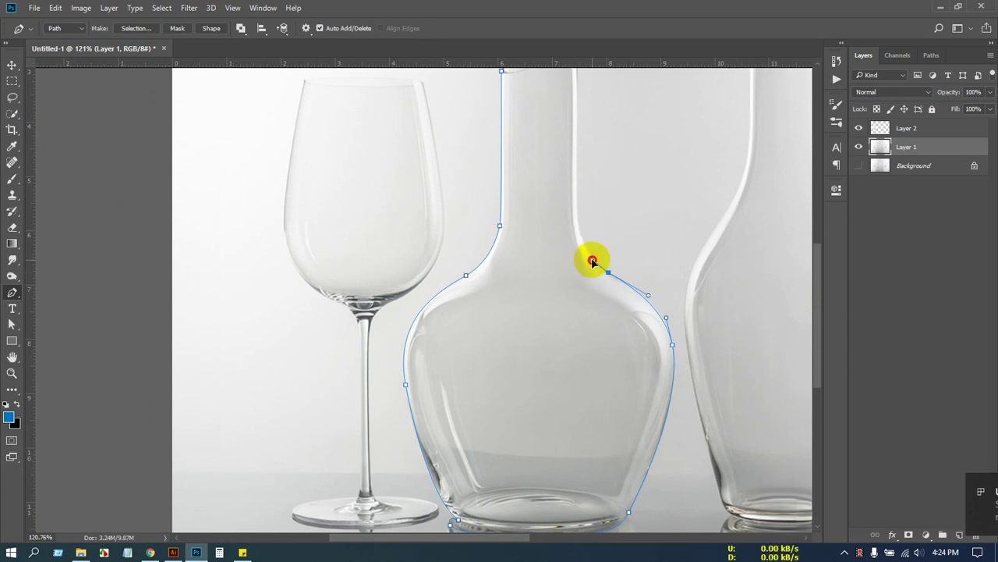
{"action": "mouse_move", "coordinate": [575, 164]}
{"action": "left_mouse_down"}
{"action": "mouse_move", "coordinate": [575, 272]}
{"action": "mouse_move", "coordinate": [580, 160]}
{"action": "mouse_move", "coordinate": [575, 180]}
{"action": "left_mouse_up"}
Trace the neck's upper right edge and the slanted rim of the short decanter, closing the path at its starting anchor.
{"action": "scroll", "coordinate": [575, 160], "scroll_direction": "up", "scroll_amount": 3}
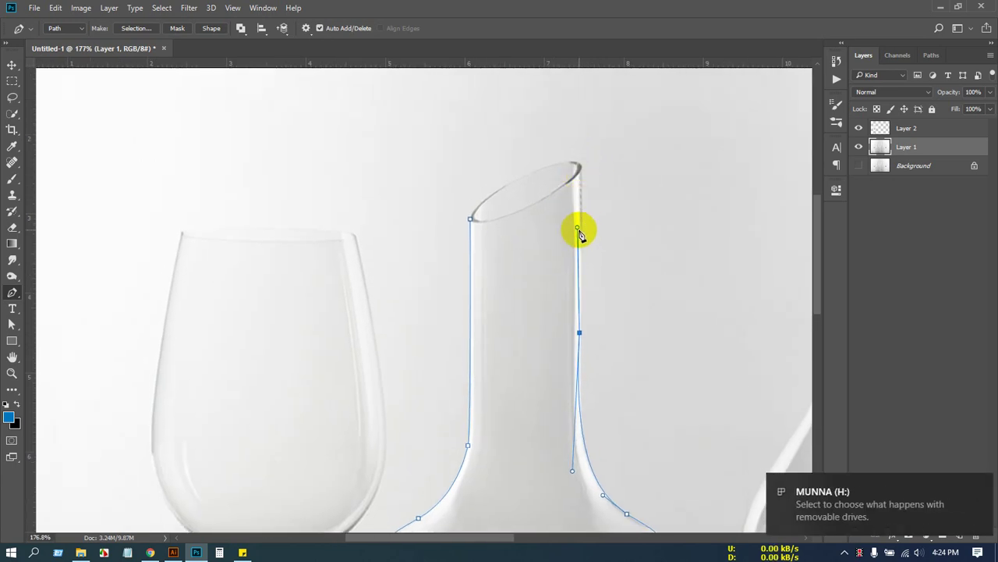
{"action": "left_click_drag", "start_coordinate": [579, 226], "coordinate": [577, 170]}
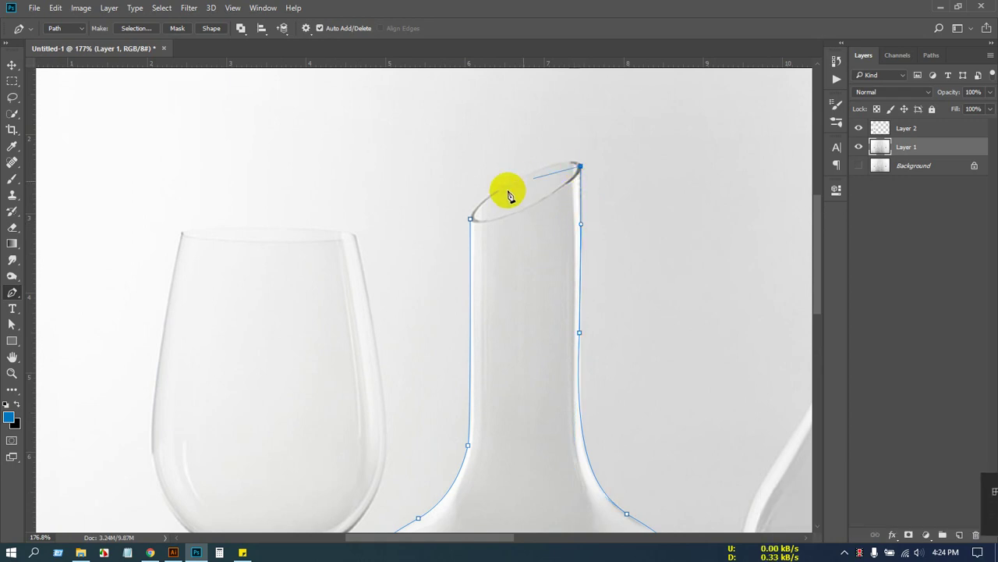
{"action": "left_click_drag", "start_coordinate": [470, 219], "coordinate": [417, 283]}
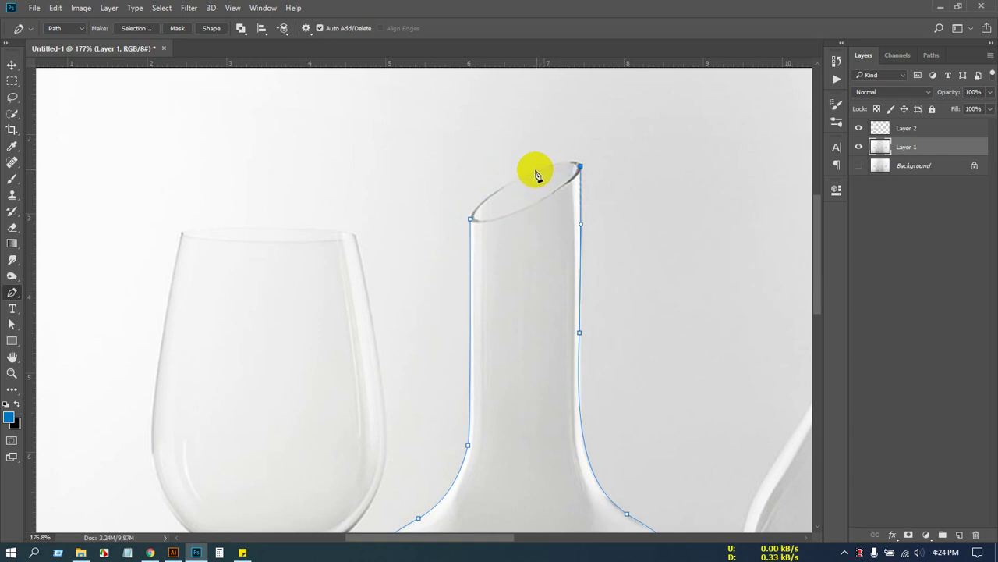
{"action": "left_click_drag", "start_coordinate": [535, 171], "coordinate": [487, 188]}
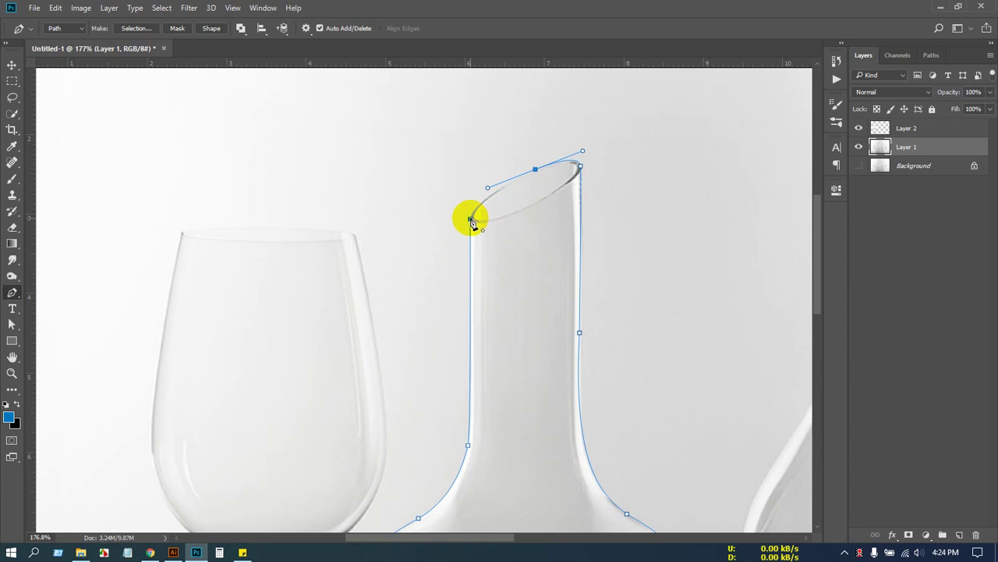
Convert the path to a selection and copy the short decanter onto its own layer.
{"action": "scroll", "coordinate": [452, 220], "scroll_direction": "down", "scroll_amount": 6, "text": "alt"}
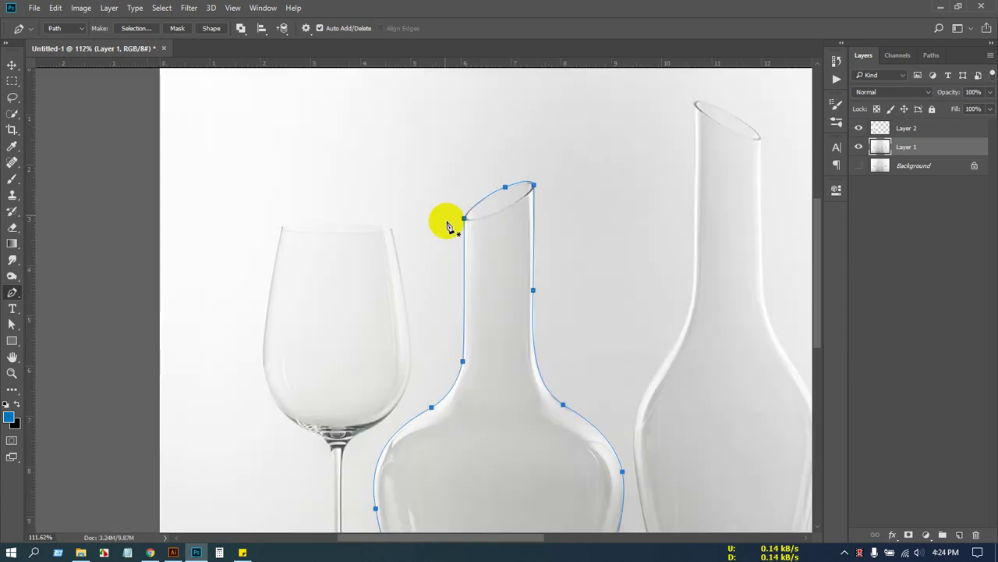
{"action": "key", "text": "ctrl+Return"}
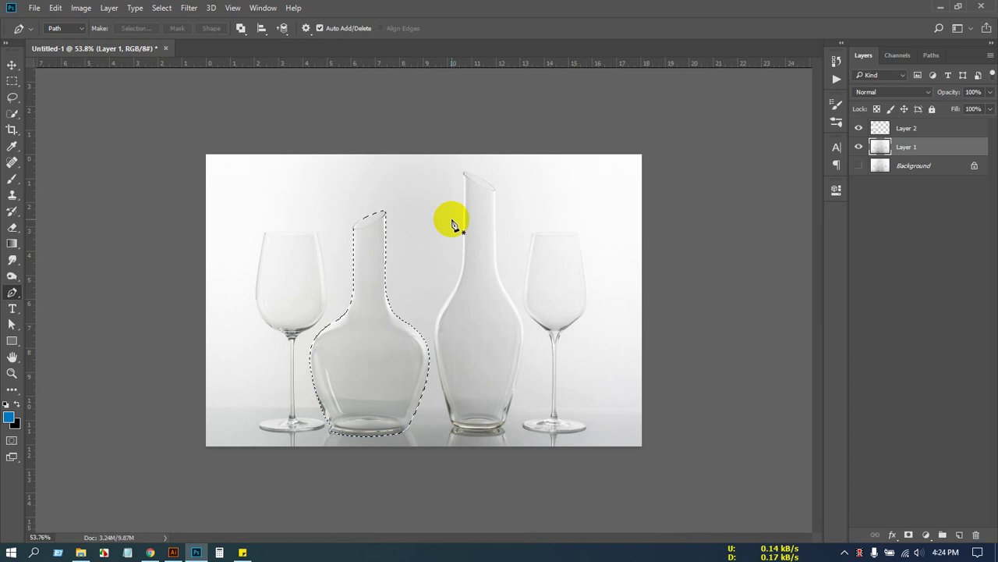
{"action": "key", "text": "ctrl+j"}
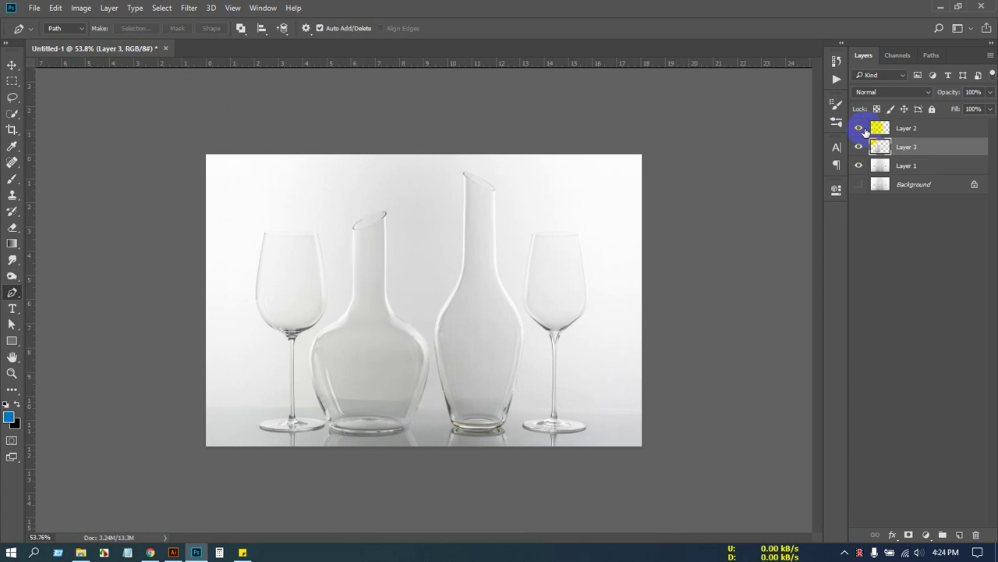
Start a path at the left tip of the tall decanter's rim and trace down its neck to the left shoulder.
{"action": "scroll", "coordinate": [527, 273], "scroll_direction": "up", "scroll_amount": 1, "text": "alt"}
{"action": "scroll", "coordinate": [528, 273], "scroll_direction": "up", "scroll_amount": 2, "text": "alt"}
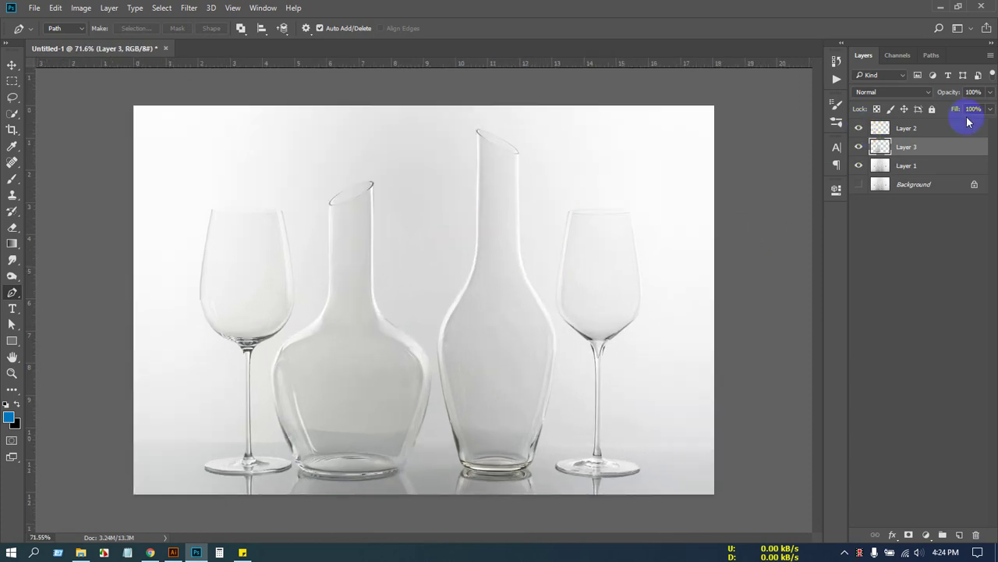
{"action": "scroll", "coordinate": [484, 146], "scroll_direction": "up", "scroll_amount": 2, "text": "alt"}
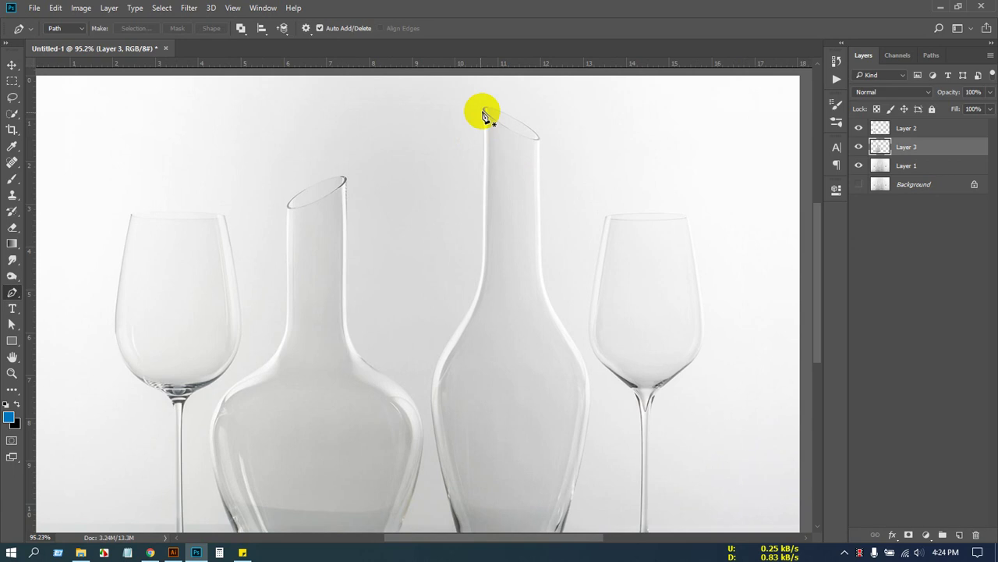
{"action": "left_click", "coordinate": [484, 114]}
{"action": "left_click_drag", "start_coordinate": [473, 227], "coordinate": [494, 195]}
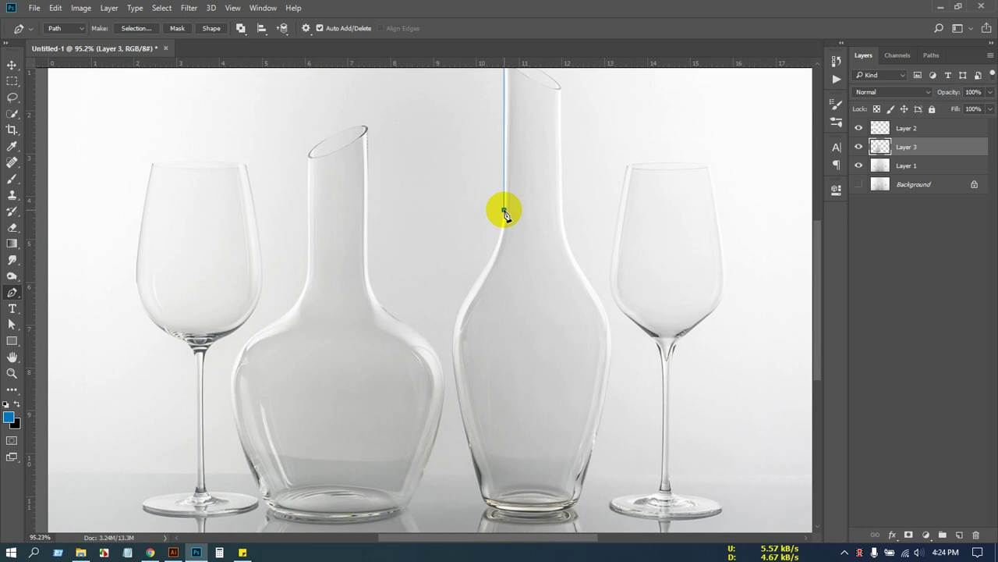
{"action": "left_click", "coordinate": [505, 211]}
{"action": "left_click_drag", "start_coordinate": [473, 285], "coordinate": [453, 302]}
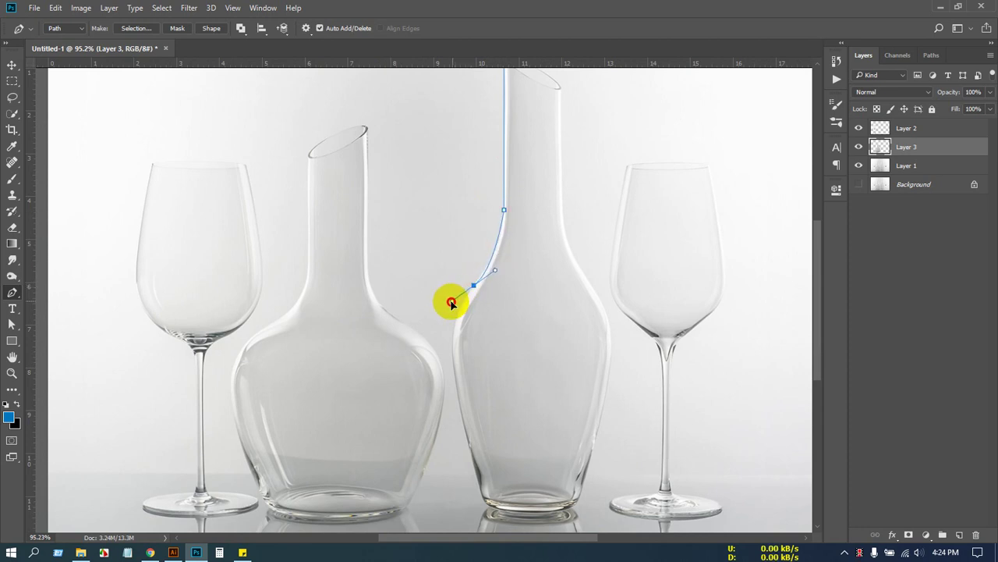
{"action": "key", "text": "ctrl+z"}
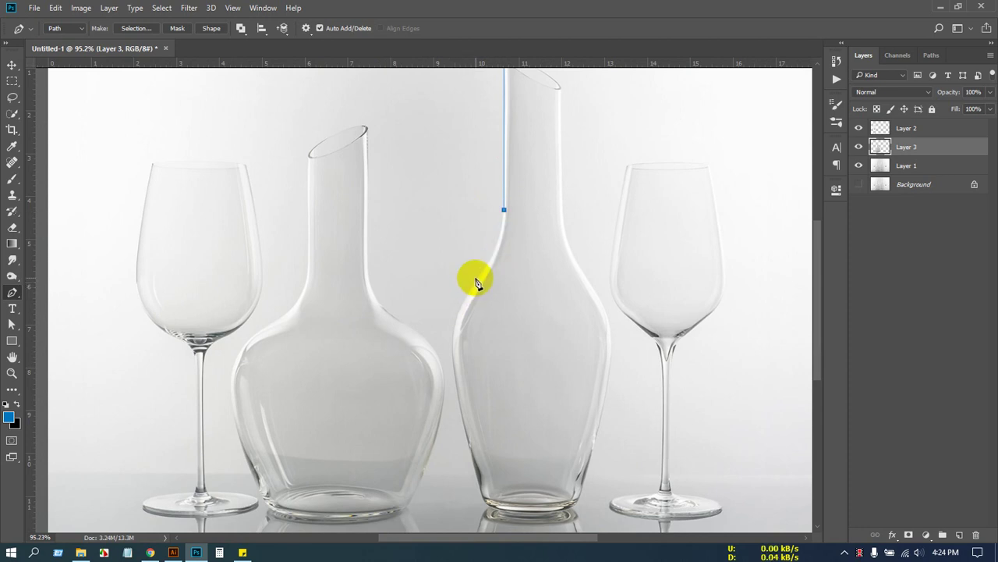
{"action": "left_click_drag", "start_coordinate": [478, 277], "coordinate": [463, 295]}
Continue the path down the left side of the tall decanter's body to the lower left corner of its base.
{"action": "left_click_drag", "start_coordinate": [453, 401], "coordinate": [520, 380]}
{"action": "scroll", "coordinate": [524, 381], "scroll_direction": "up", "scroll_amount": 5}
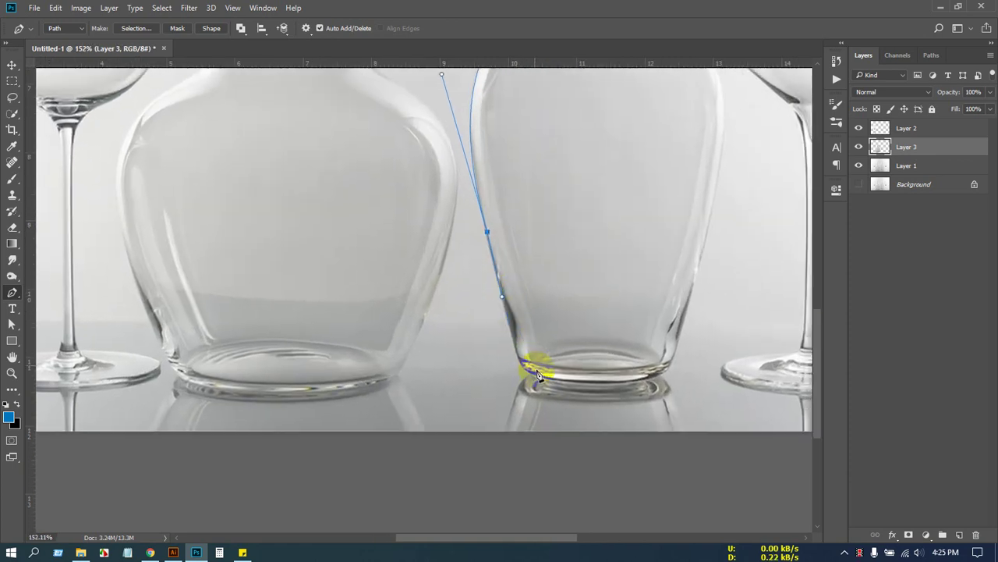
{"action": "scroll", "coordinate": [536, 376], "scroll_direction": "up", "scroll_amount": 2}
{"action": "mouse_move", "coordinate": [537, 382]}
{"action": "left_mouse_down"}
{"action": "mouse_move", "coordinate": [568, 380]}
{"action": "mouse_move", "coordinate": [550, 355]}
{"action": "mouse_move", "coordinate": [467, 359]}
{"action": "left_mouse_up"}
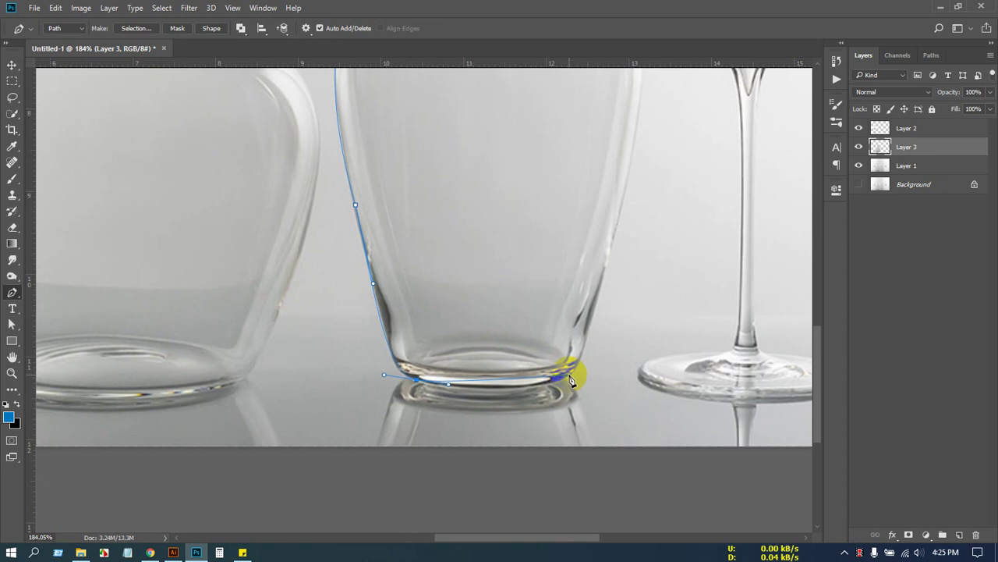
Trace the tall decanter's base around its lower right corner and continue up the right side of the body to the shoulder.
{"action": "mouse_move", "coordinate": [570, 377]}
{"action": "left_mouse_down"}
{"action": "mouse_move", "coordinate": [613, 348]}
{"action": "mouse_move", "coordinate": [636, 355]}
{"action": "mouse_move", "coordinate": [619, 351]}
{"action": "mouse_move", "coordinate": [579, 369]}
{"action": "left_mouse_up"}
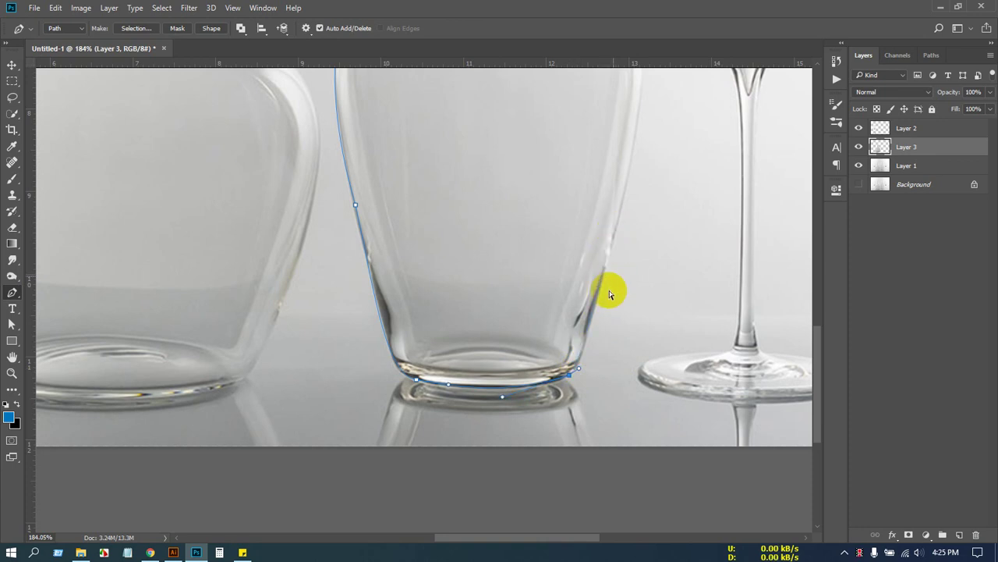
{"action": "left_click_drag", "start_coordinate": [590, 326], "coordinate": [596, 306]}
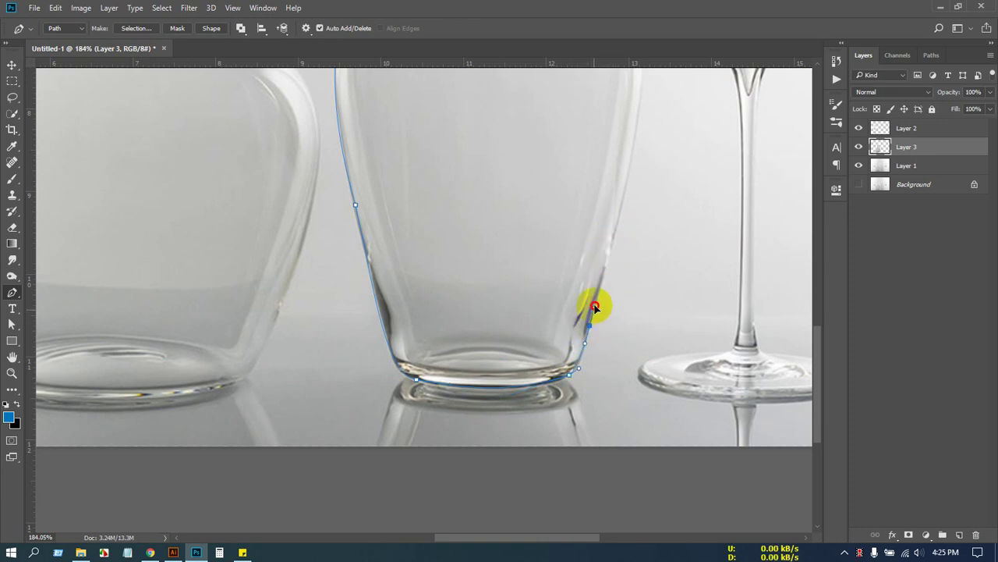
{"action": "scroll", "coordinate": [599, 298], "scroll_direction": "down", "scroll_amount": 4}
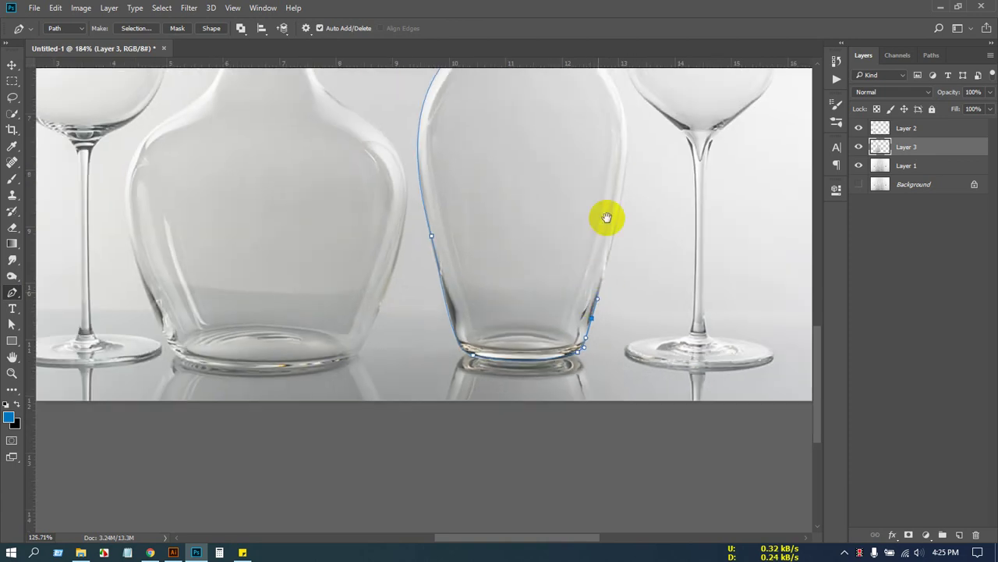
{"action": "left_click_drag", "start_coordinate": [608, 214], "coordinate": [614, 373]}
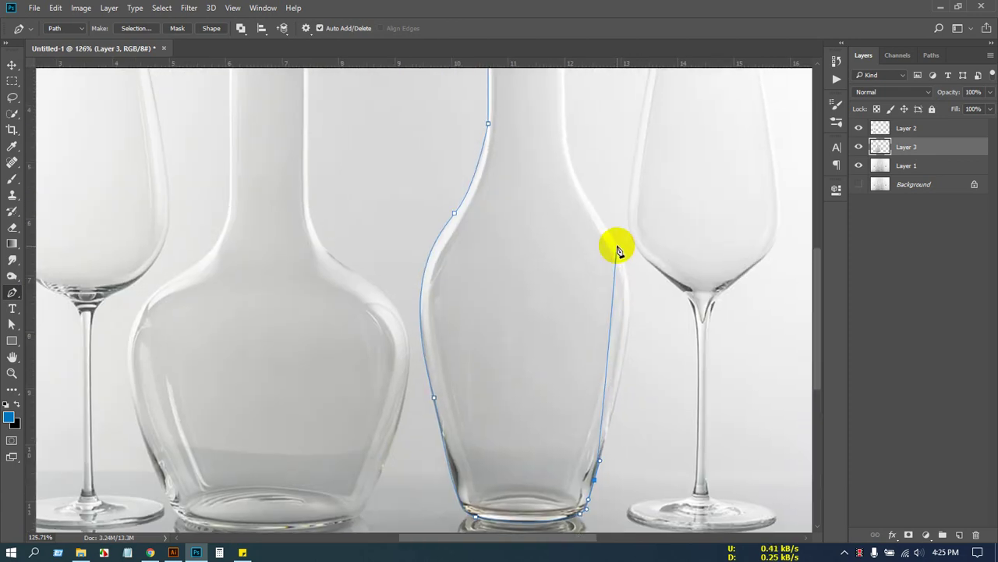
{"action": "left_click_drag", "start_coordinate": [615, 243], "coordinate": [580, 185]}
{"action": "left_click_drag", "start_coordinate": [575, 140], "coordinate": [581, 335]}
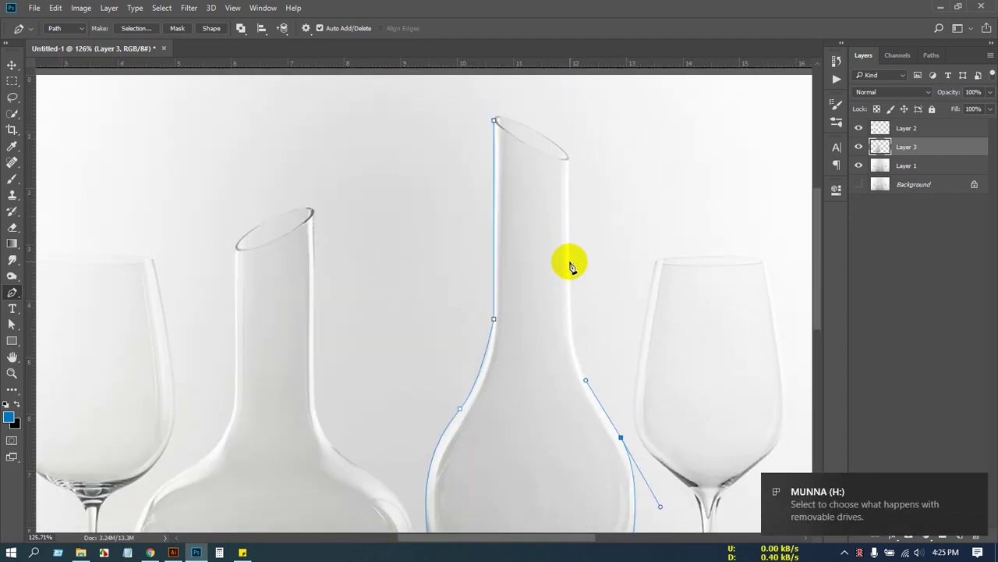
Trace up the right side of the tall decanter's neck and around its slanted rim, closing the path at the rim's left tip.
{"action": "left_click_drag", "start_coordinate": [568, 264], "coordinate": [566, 168]}
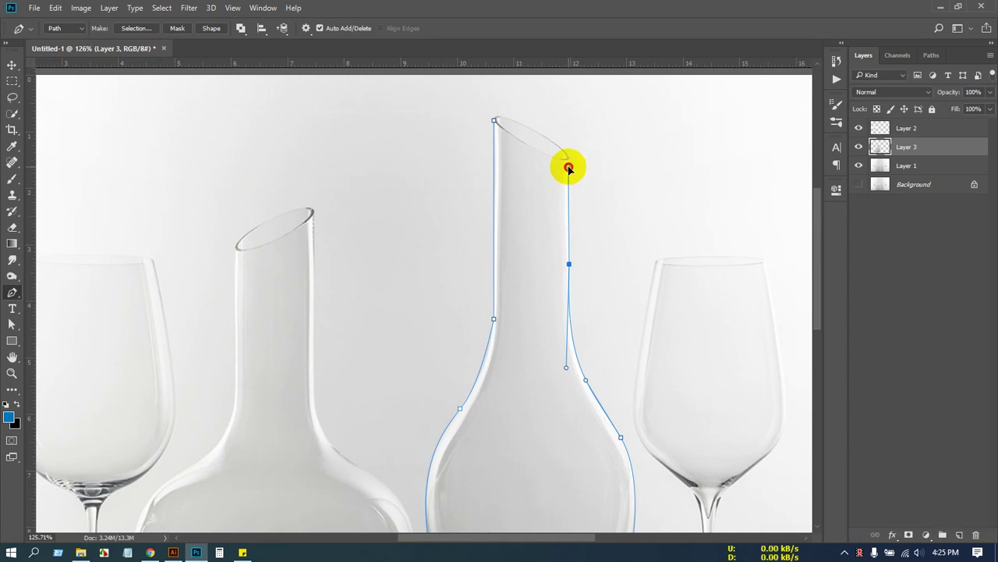
{"action": "left_click", "coordinate": [568, 158]}
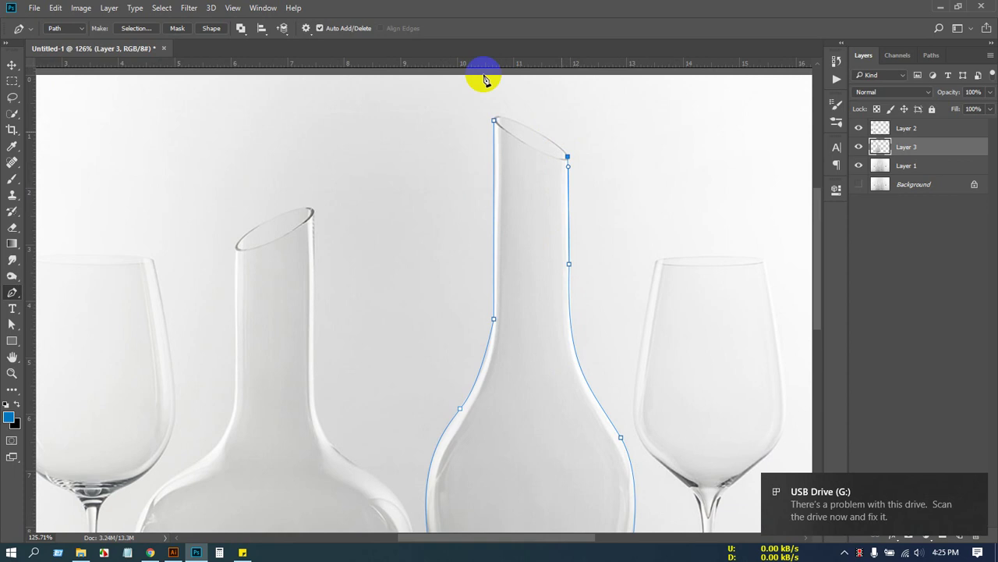
{"action": "left_click_drag", "start_coordinate": [494, 121], "coordinate": [442, 122]}
{"action": "key", "text": "ctrl+z"}
{"action": "scroll", "coordinate": [515, 123], "scroll_direction": "up", "scroll_amount": 4}
{"action": "scroll", "coordinate": [514, 122], "scroll_direction": "up", "scroll_amount": 1}
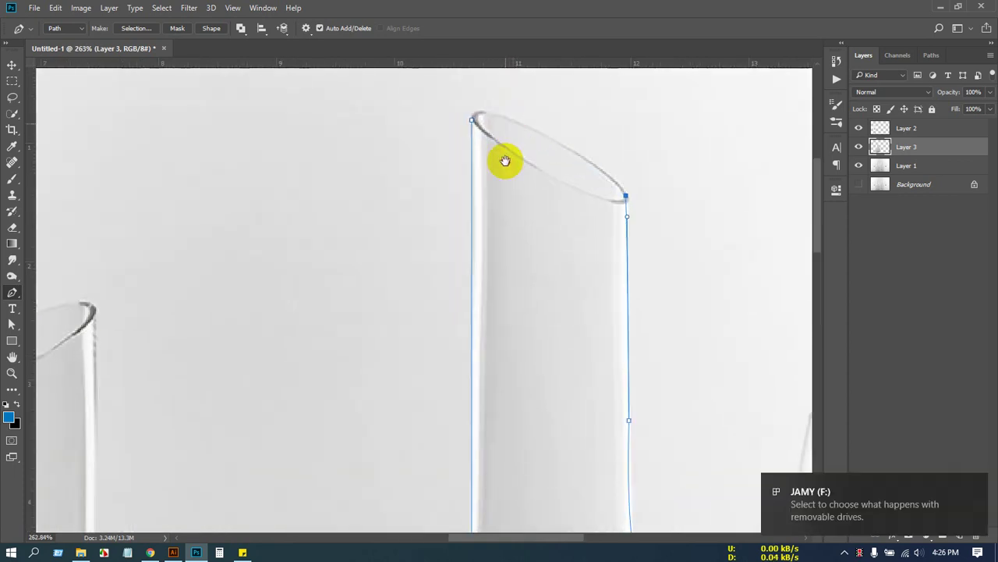
{"action": "left_click_drag", "start_coordinate": [505, 161], "coordinate": [521, 241]}
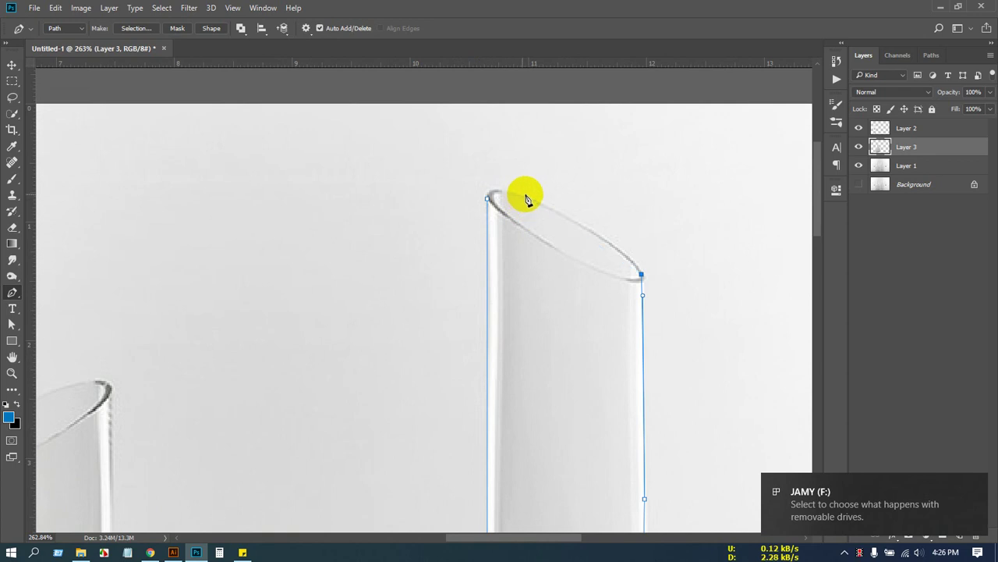
{"action": "left_click_drag", "start_coordinate": [527, 195], "coordinate": [422, 149]}
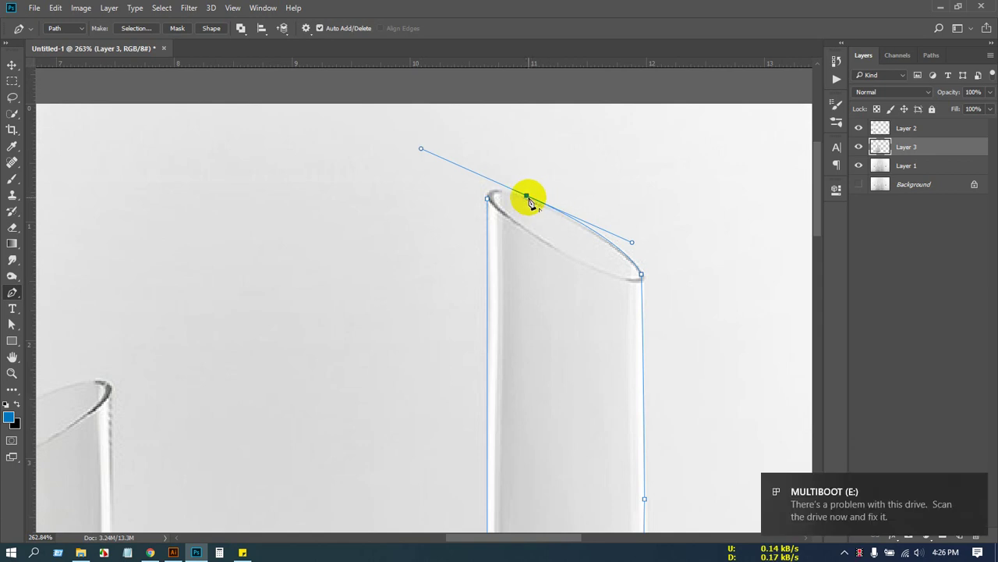
{"action": "left_click", "coordinate": [524, 195], "text": "alt"}
{"action": "left_click_drag", "start_coordinate": [488, 200], "coordinate": [489, 219]}
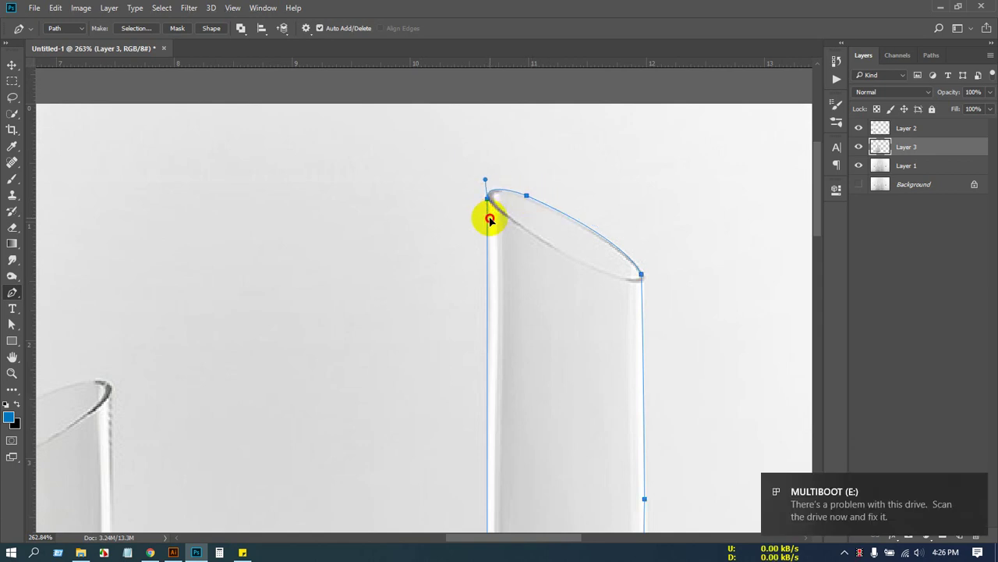
Convert the closed path to a selection and copy the tall decanter from Layer 1 onto its own layer.
{"action": "scroll", "coordinate": [535, 223], "scroll_direction": "down", "scroll_amount": 10}
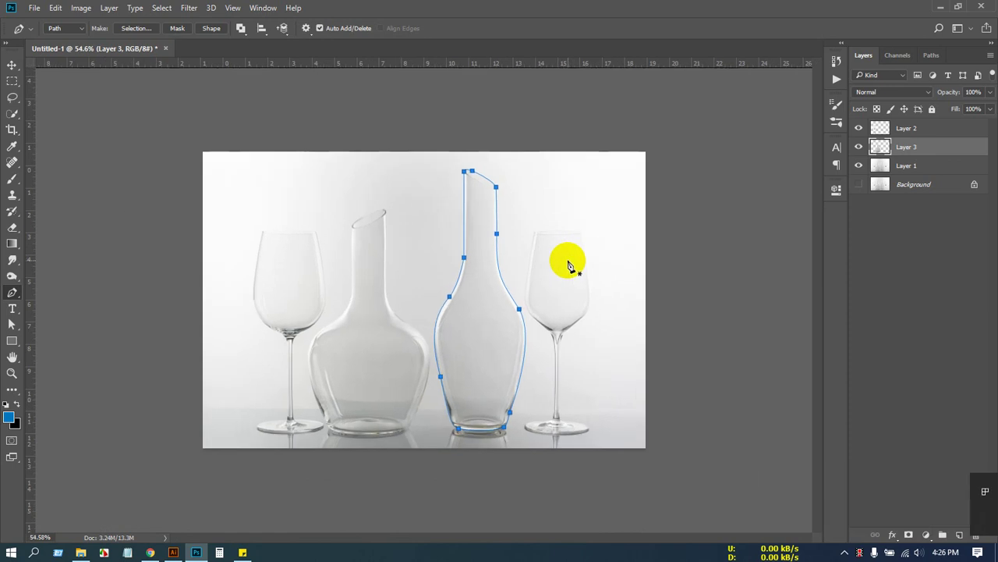
{"action": "scroll", "coordinate": [569, 266], "scroll_direction": "up", "scroll_amount": 1}
{"action": "key", "text": "ctrl+Return"}
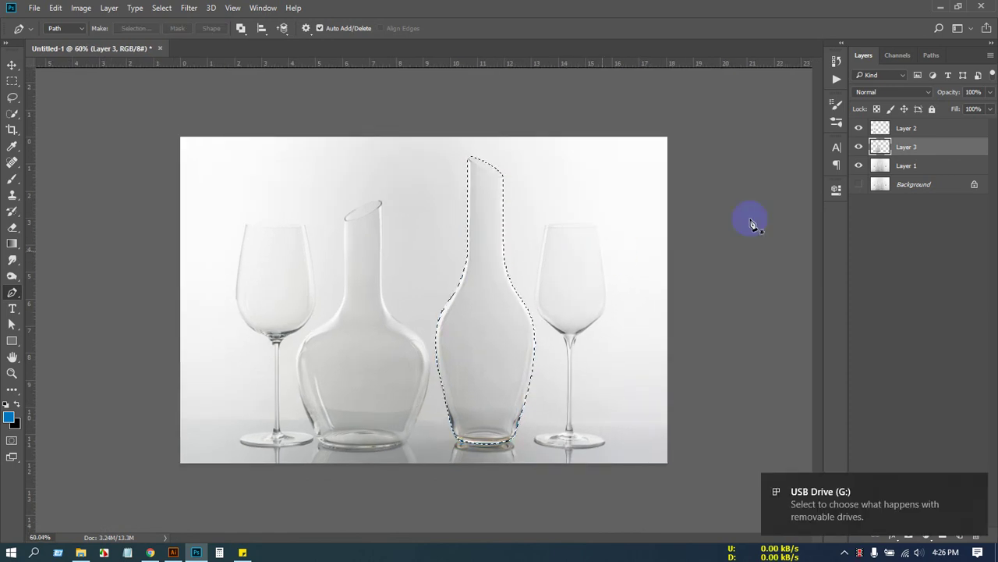
{"action": "left_click", "coordinate": [914, 168]}
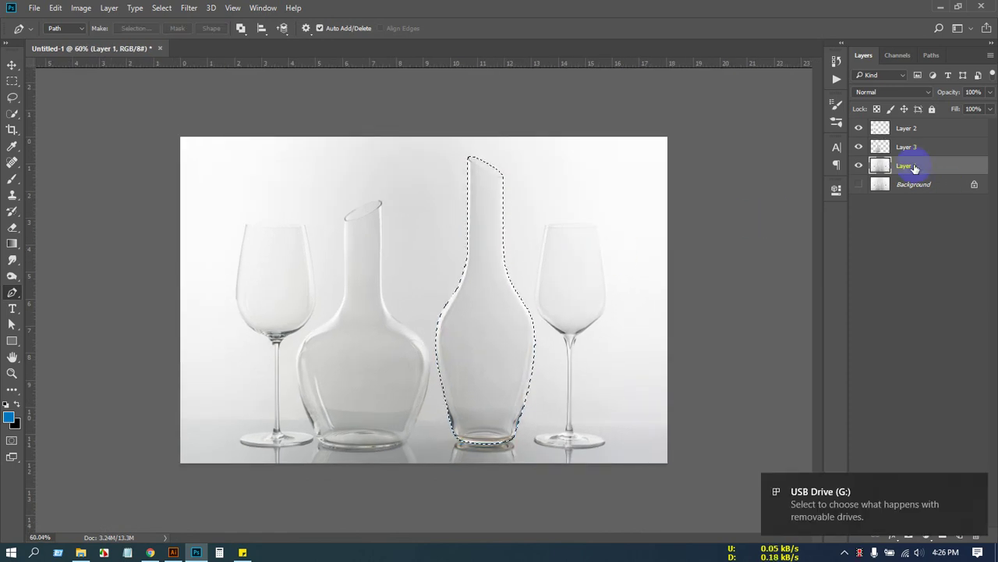
{"action": "key", "text": "ctrl+j"}
Start a path at the left end of the right wine glass's rim and curve it down the bowl's left side to the lower left bend.
{"action": "scroll", "coordinate": [570, 253], "scroll_direction": "up", "scroll_amount": 5}
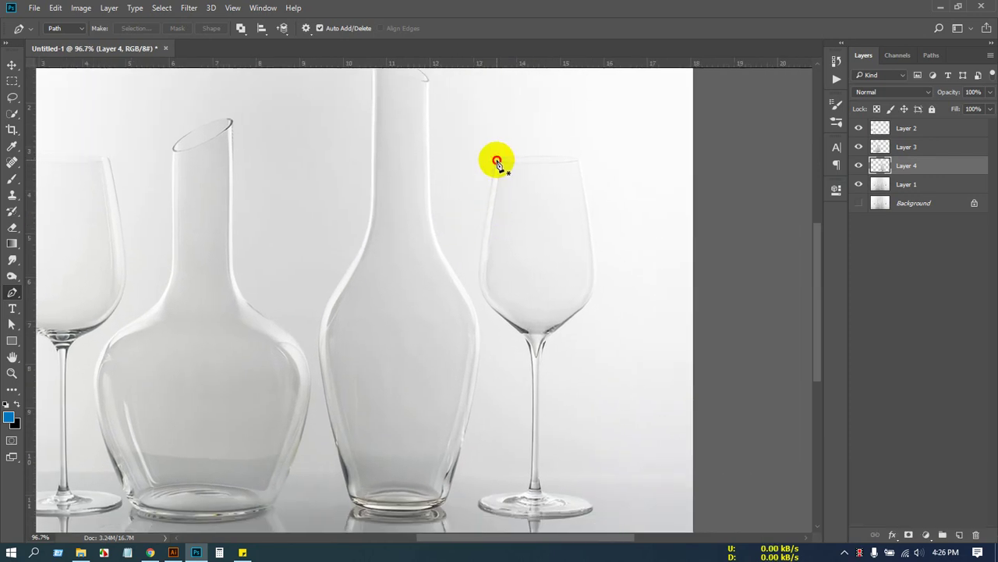
{"action": "left_click", "coordinate": [496, 160]}
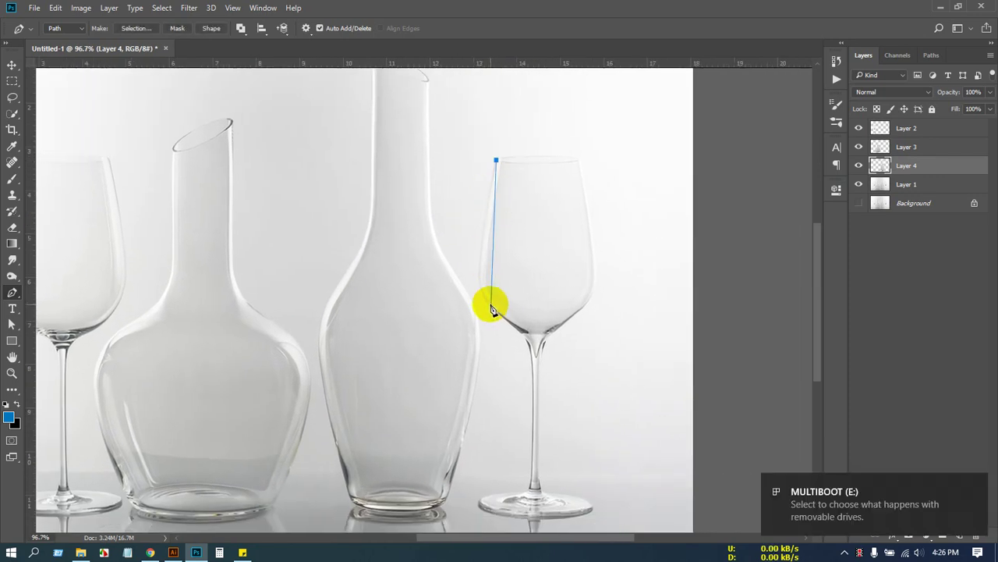
{"action": "left_click_drag", "start_coordinate": [491, 304], "coordinate": [521, 331]}
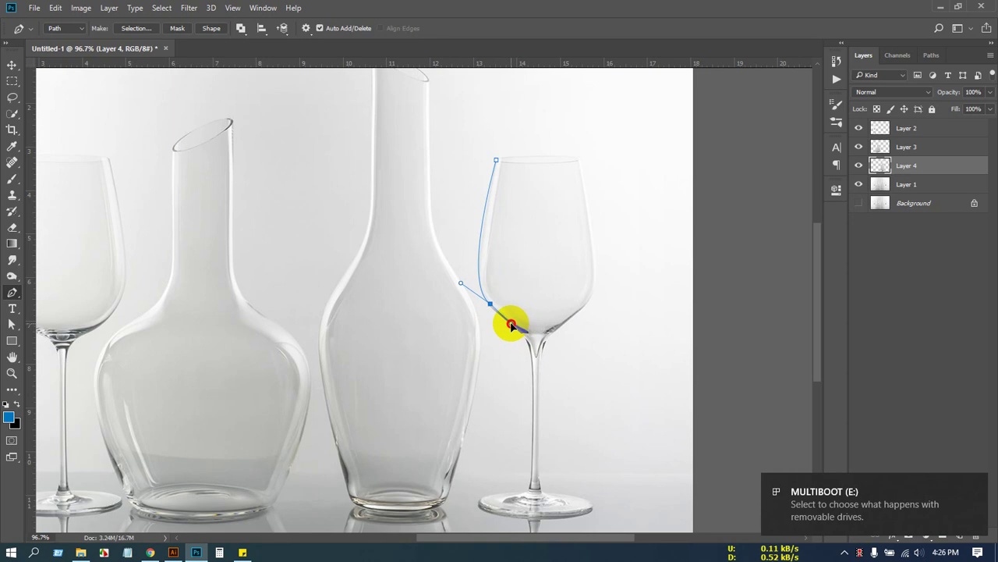
{"action": "key", "text": "ctrl+z"}
{"action": "scroll", "coordinate": [490, 305], "scroll_direction": "up", "scroll_amount": 3}
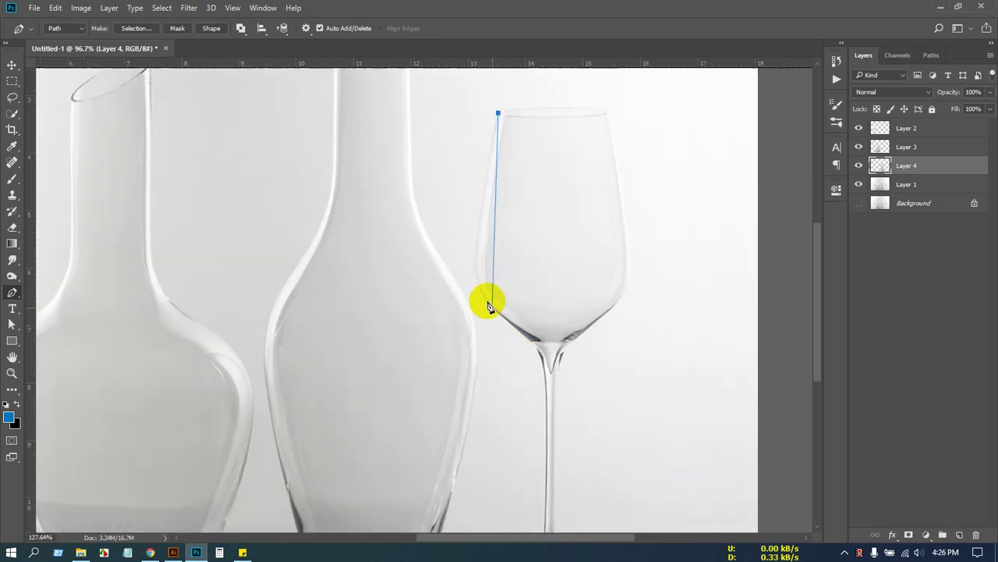
{"action": "left_click_drag", "start_coordinate": [487, 301], "coordinate": [519, 328]}
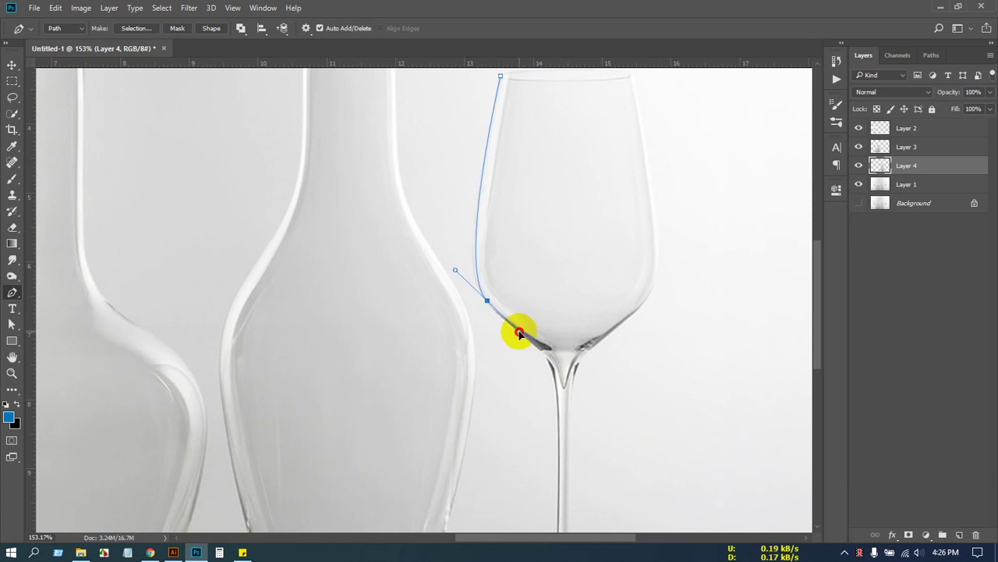
{"action": "left_click", "coordinate": [519, 333]}
Continue the path under the bowl's left side and down the left edge of the stem to just above the foot.
{"action": "scroll", "coordinate": [546, 297], "scroll_direction": "down", "scroll_amount": 3}
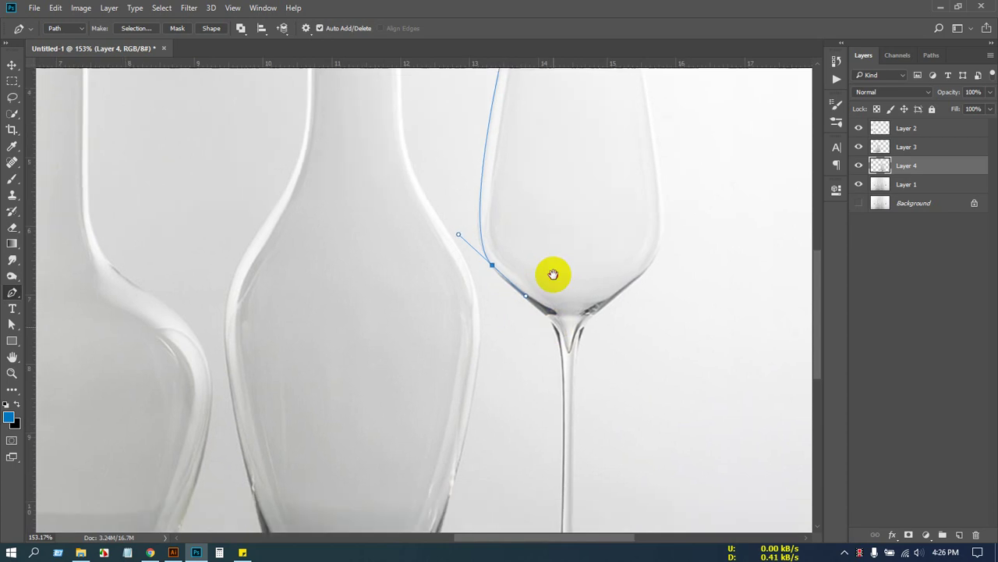
{"action": "left_click_drag", "start_coordinate": [562, 309], "coordinate": [564, 367]}
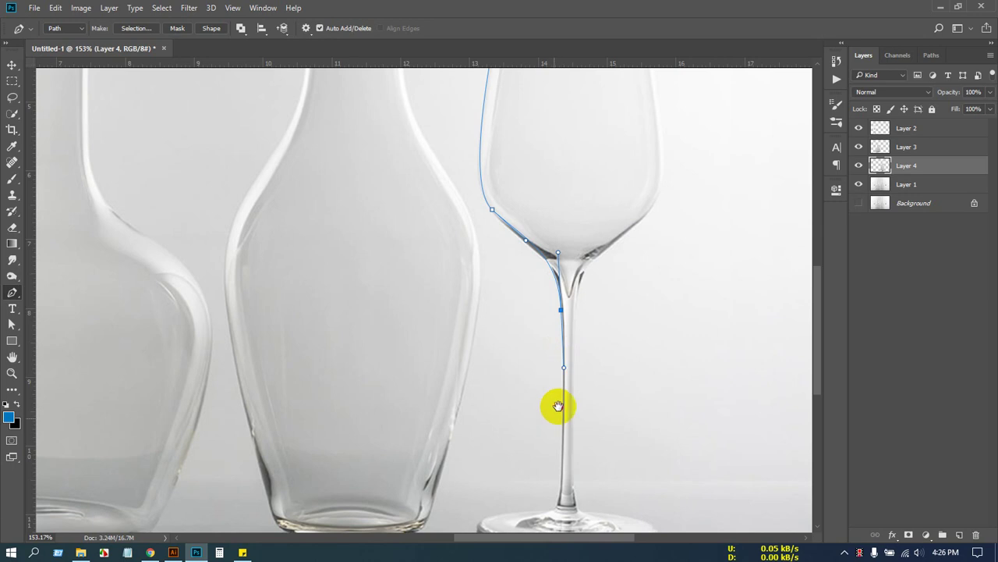
{"action": "left_click_drag", "start_coordinate": [555, 415], "coordinate": [578, 302]}
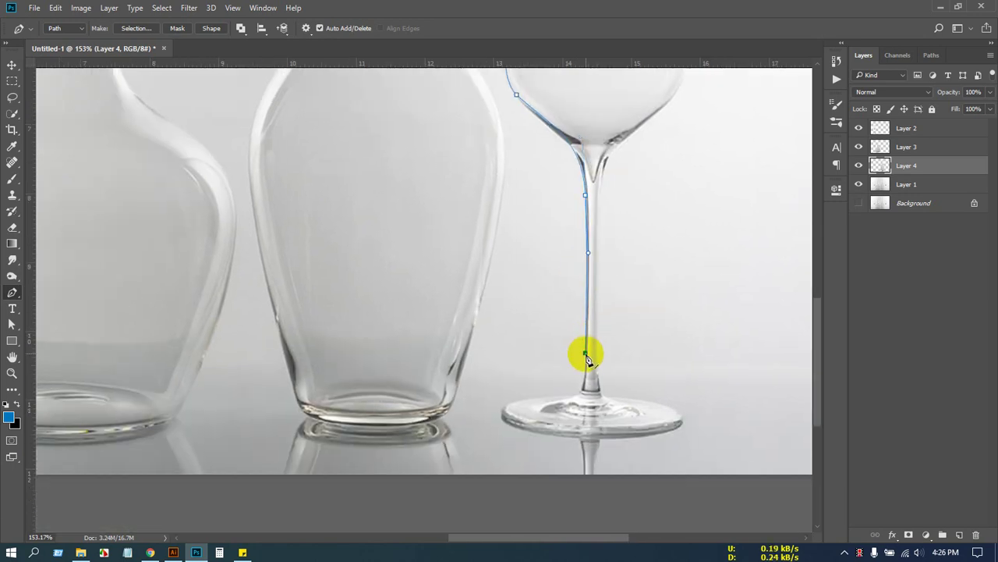
{"action": "key", "text": "ctrl+z"}
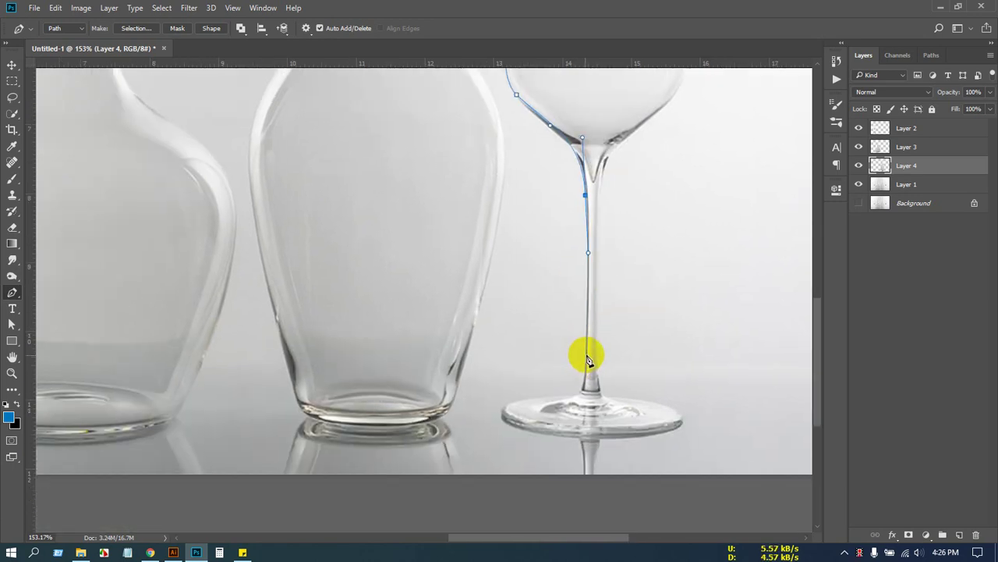
{"action": "left_click", "coordinate": [586, 356]}
Trace the stem's left flare onto the foot and along the foot's upper edge to its left end.
{"action": "scroll", "coordinate": [585, 363], "scroll_direction": "up", "scroll_amount": 5}
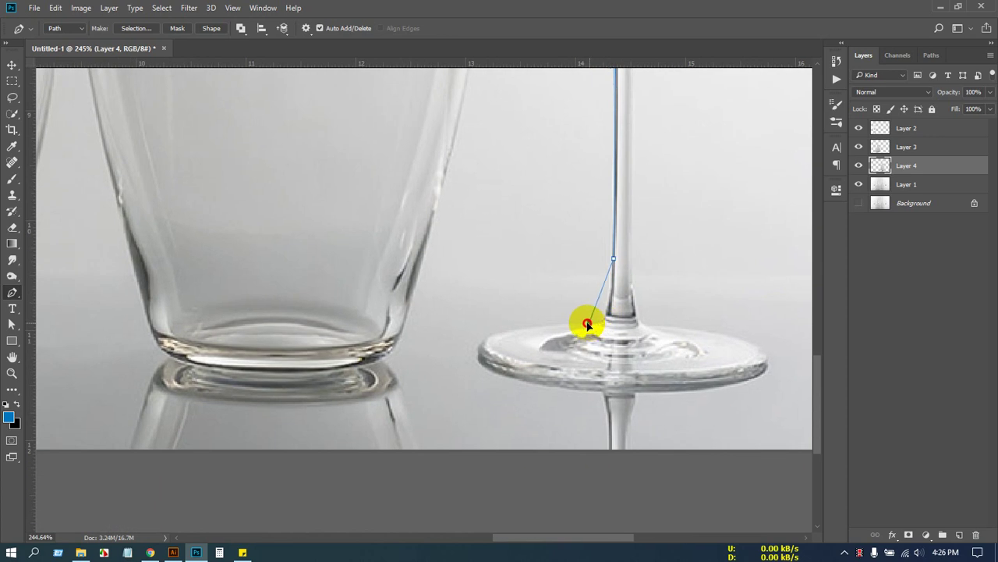
{"action": "left_click_drag", "start_coordinate": [588, 323], "coordinate": [572, 324]}
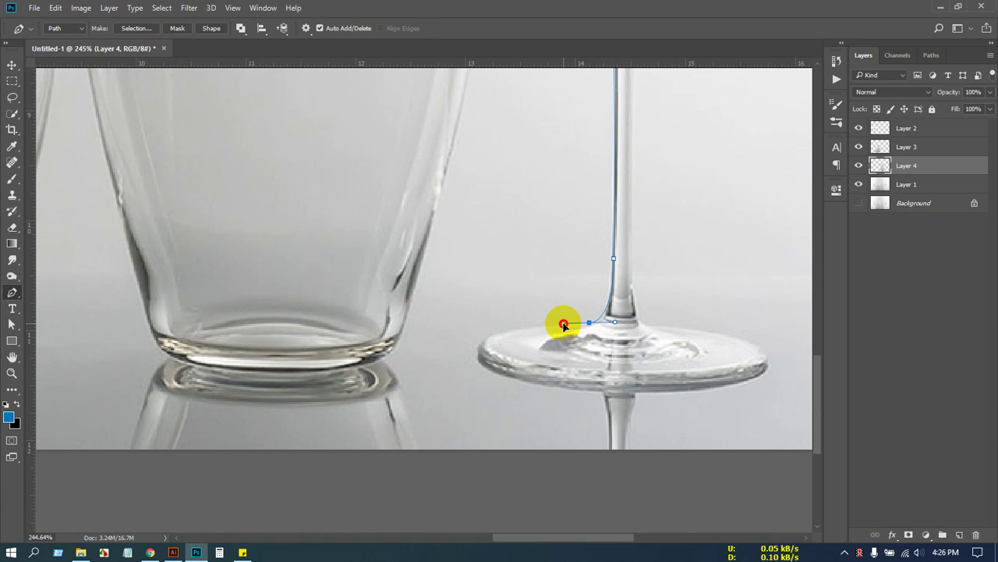
{"action": "key", "text": "ctrl+z"}
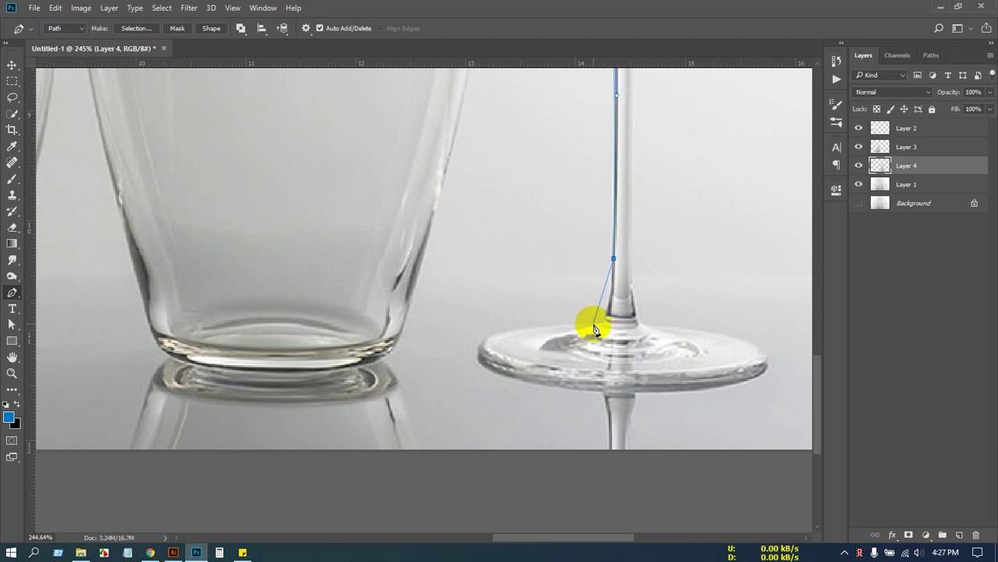
{"action": "left_click_drag", "start_coordinate": [604, 321], "coordinate": [573, 325]}
{"action": "left_click_drag", "start_coordinate": [558, 366], "coordinate": [598, 286]}
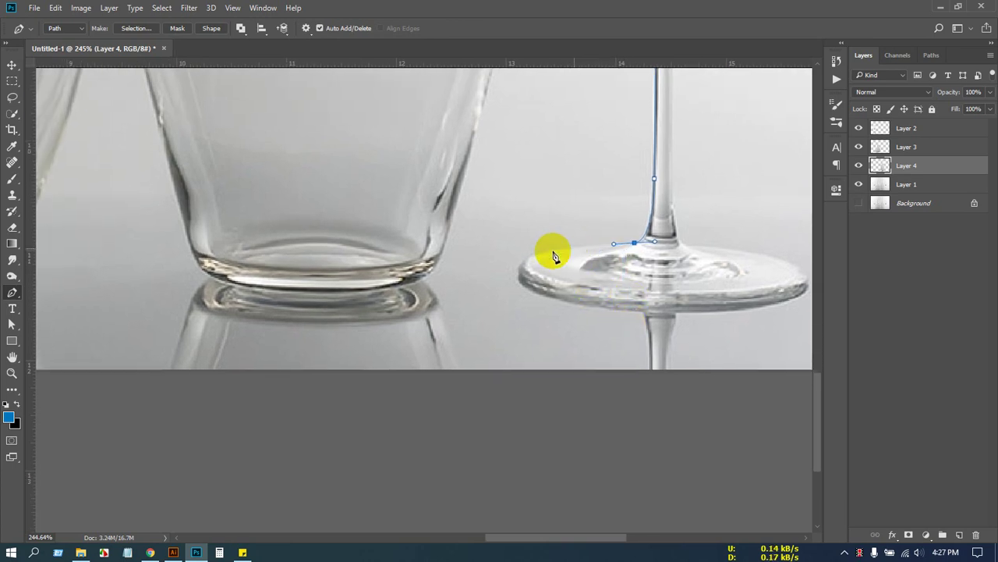
{"action": "mouse_move", "coordinate": [520, 268]}
{"action": "left_mouse_down"}
{"action": "mouse_move", "coordinate": [508, 291]}
{"action": "mouse_move", "coordinate": [495, 294]}
{"action": "mouse_move", "coordinate": [514, 275]}
{"action": "left_mouse_up"}
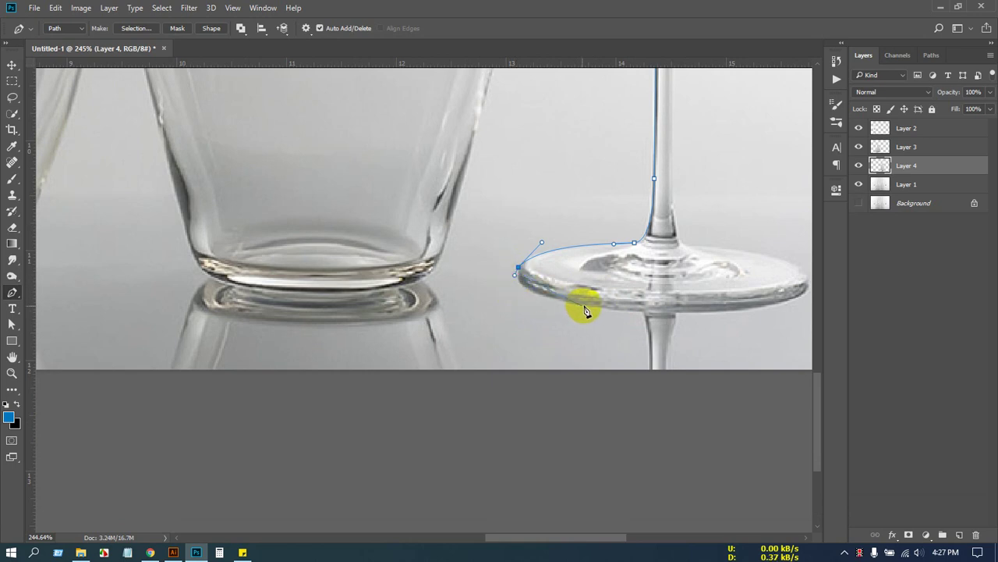
Trace the foot's underside, round its right end, and return along its upper edge to the right side of the lower stem.
{"action": "left_click_drag", "start_coordinate": [585, 305], "coordinate": [648, 314]}
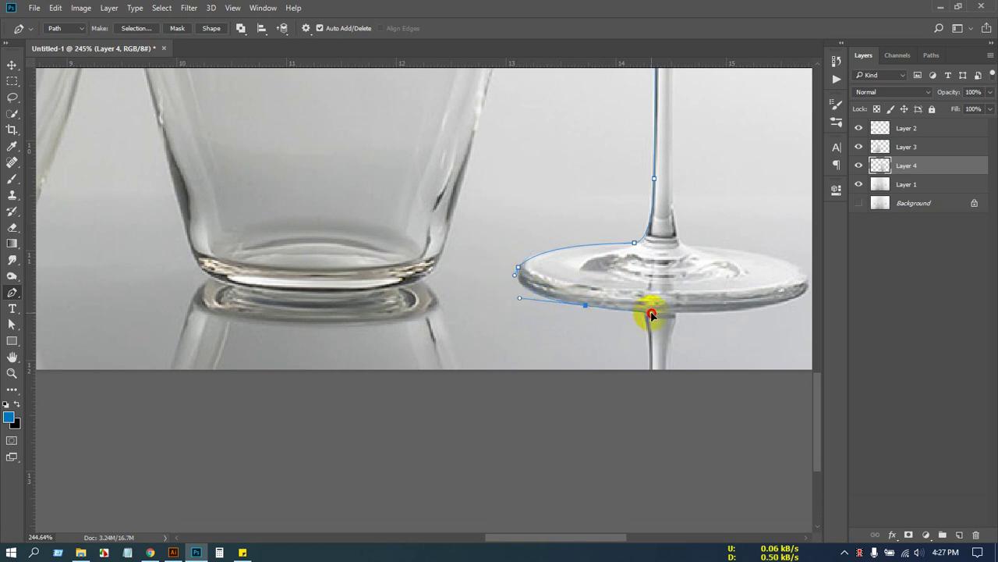
{"action": "left_click_drag", "start_coordinate": [714, 287], "coordinate": [517, 321]}
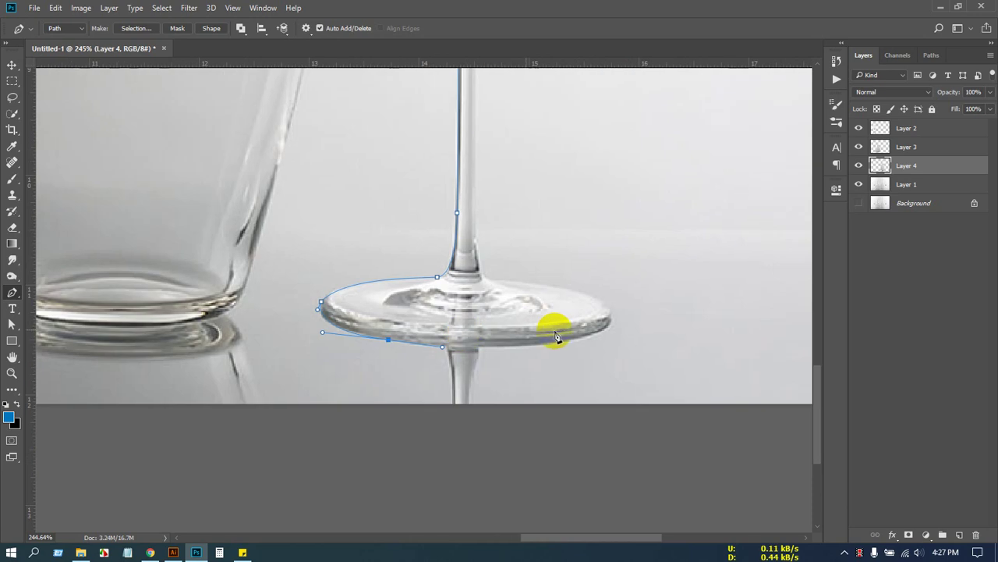
{"action": "left_click_drag", "start_coordinate": [588, 336], "coordinate": [614, 322]}
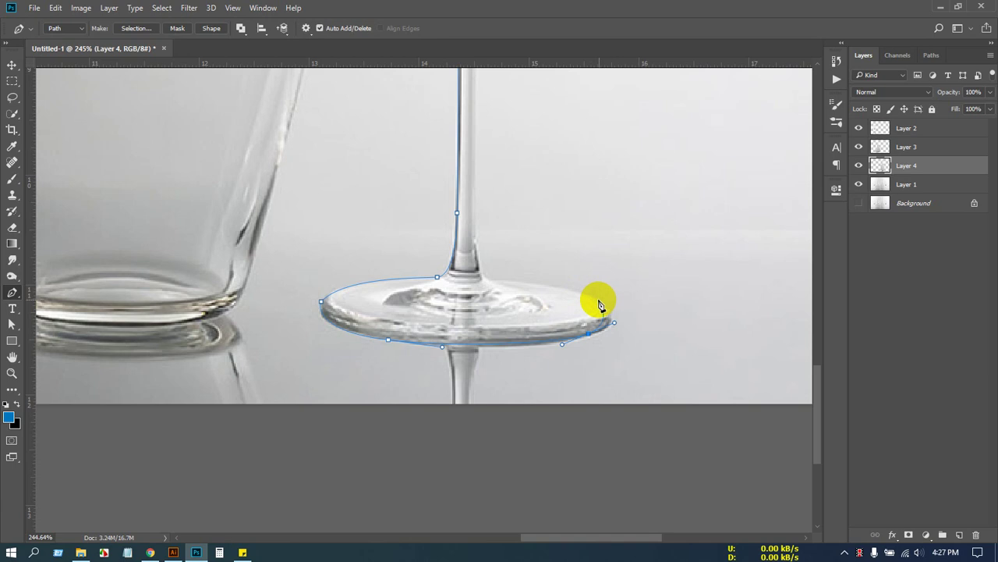
{"action": "left_click_drag", "start_coordinate": [596, 300], "coordinate": [572, 288]}
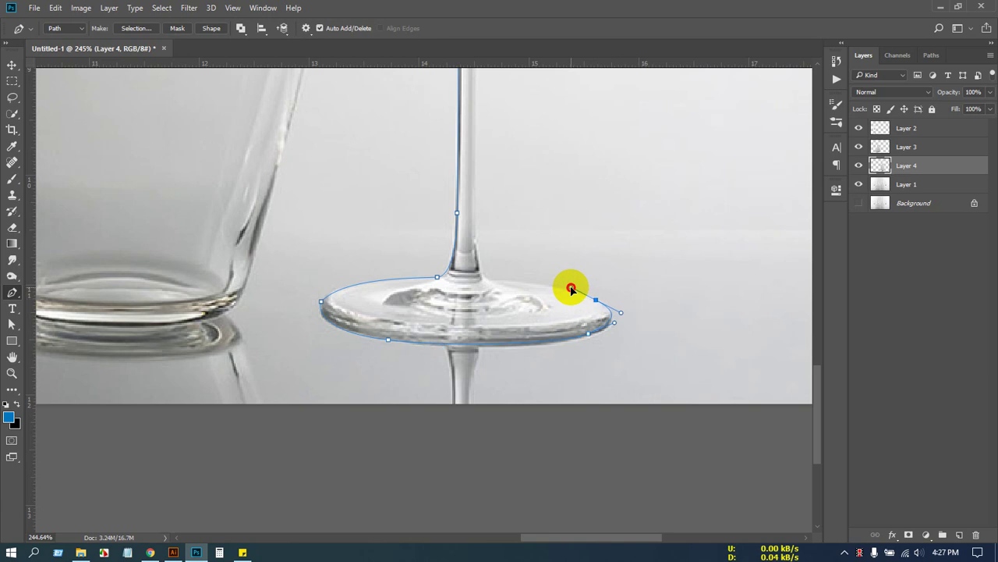
{"action": "left_click_drag", "start_coordinate": [494, 272], "coordinate": [558, 293]}
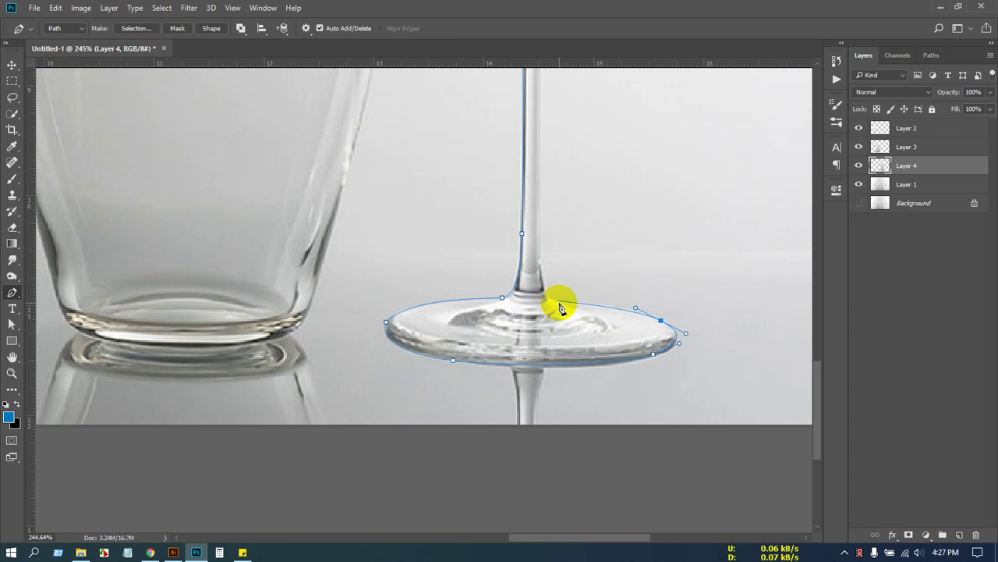
{"action": "left_click_drag", "start_coordinate": [557, 300], "coordinate": [543, 302]}
{"action": "left_click", "coordinate": [540, 250]}
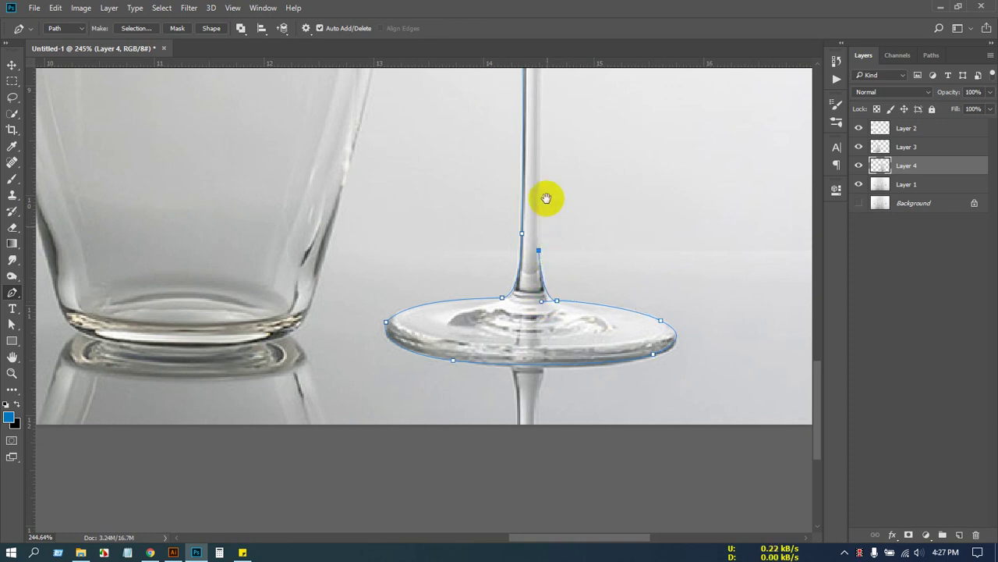
Continue the path up the stem's right edge and curve it onto the right underside of the bowl.
{"action": "left_click_drag", "start_coordinate": [544, 192], "coordinate": [547, 387]}
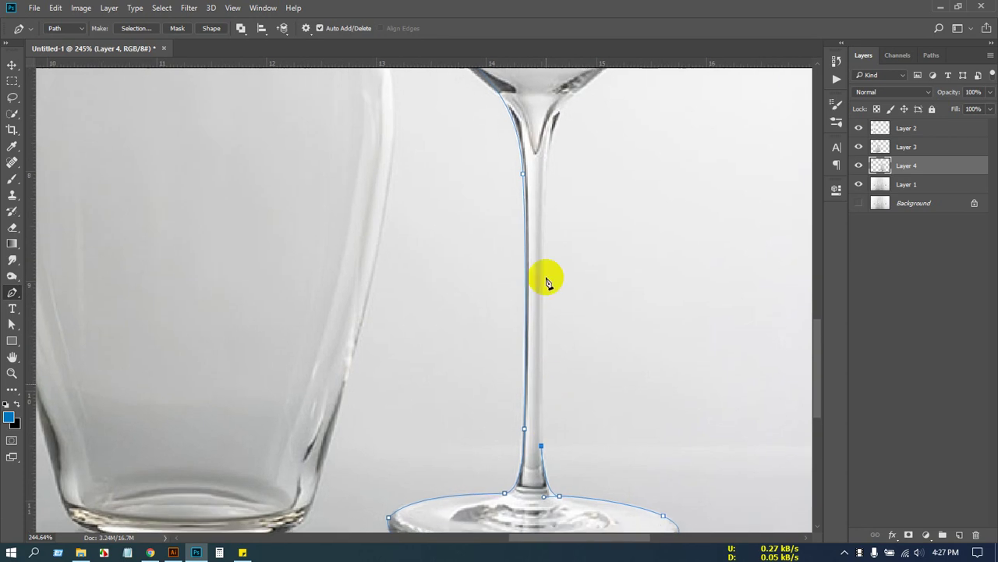
{"action": "left_click", "coordinate": [546, 156]}
{"action": "left_click_drag", "start_coordinate": [535, 178], "coordinate": [498, 355]}
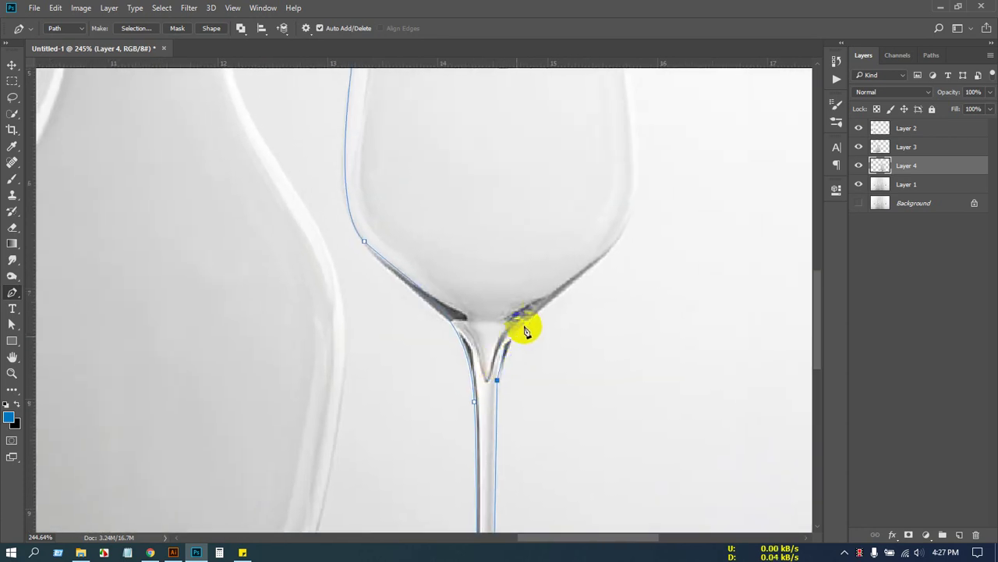
{"action": "left_click_drag", "start_coordinate": [541, 307], "coordinate": [575, 279]}
Trace up the right side of the wine glass's bowl and close the path with a curve over the rim.
{"action": "left_click_drag", "start_coordinate": [613, 223], "coordinate": [580, 339]}
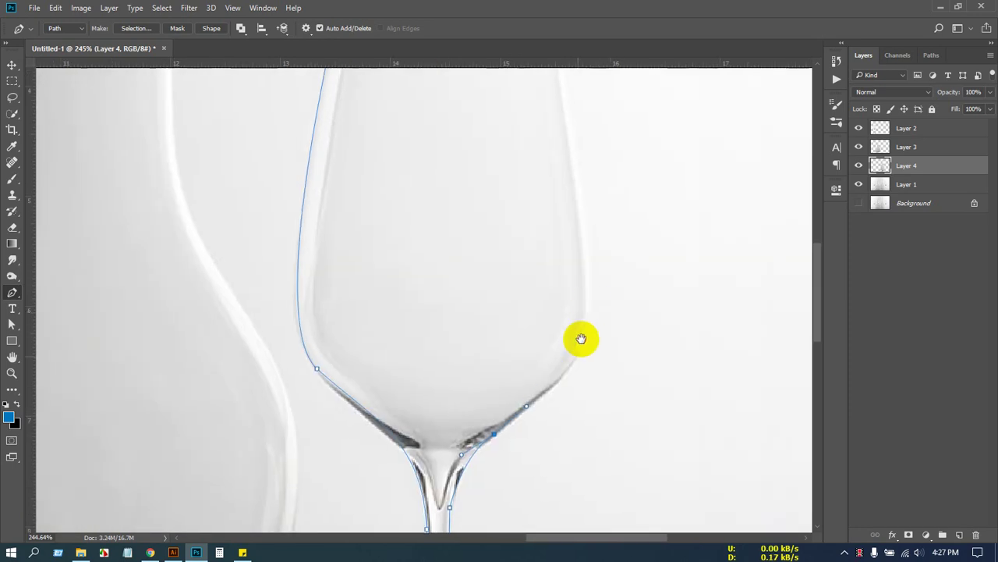
{"action": "left_click_drag", "start_coordinate": [586, 288], "coordinate": [579, 209]}
{"action": "left_click_drag", "start_coordinate": [578, 170], "coordinate": [624, 443]}
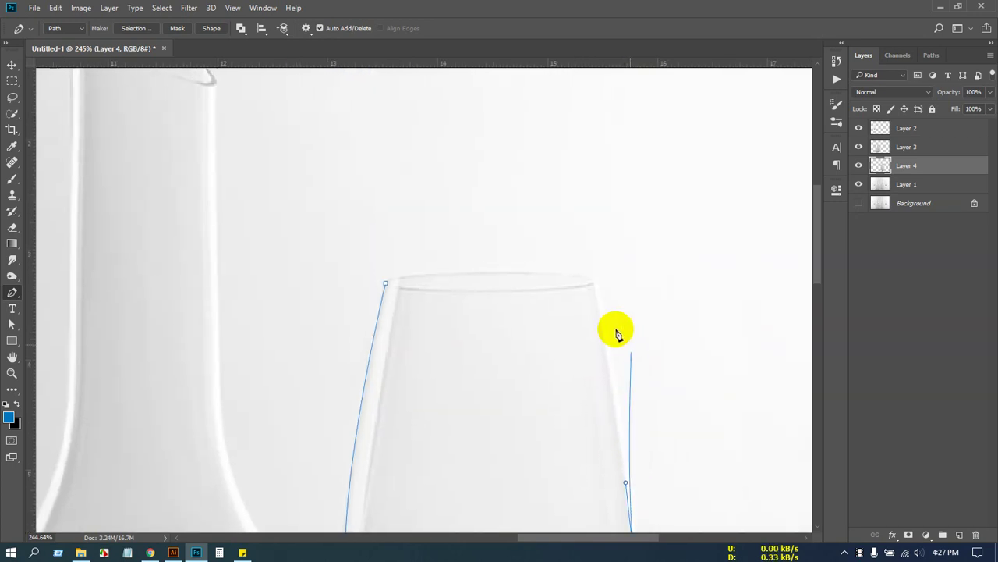
{"action": "left_click", "coordinate": [593, 287]}
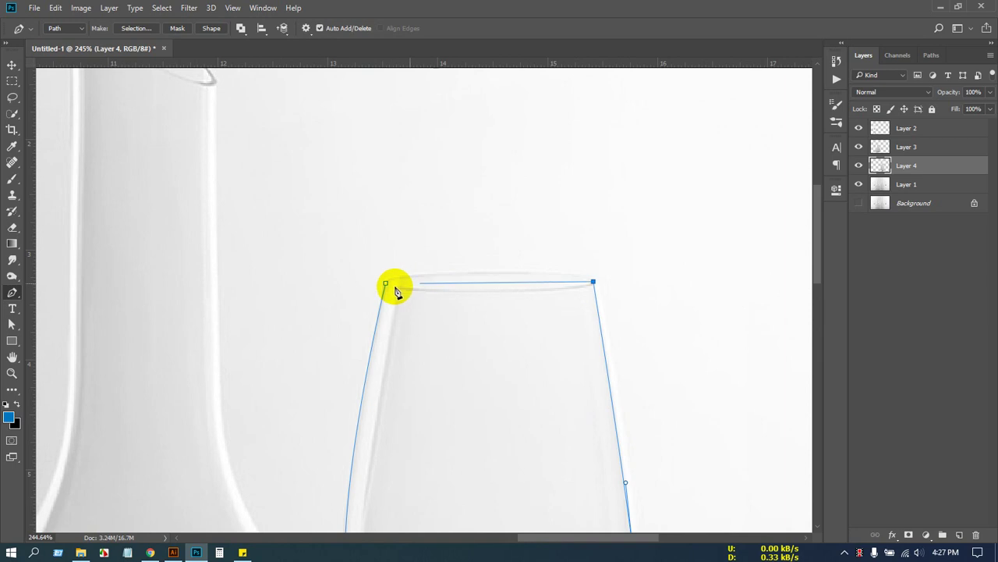
{"action": "left_click_drag", "start_coordinate": [386, 284], "coordinate": [312, 320]}
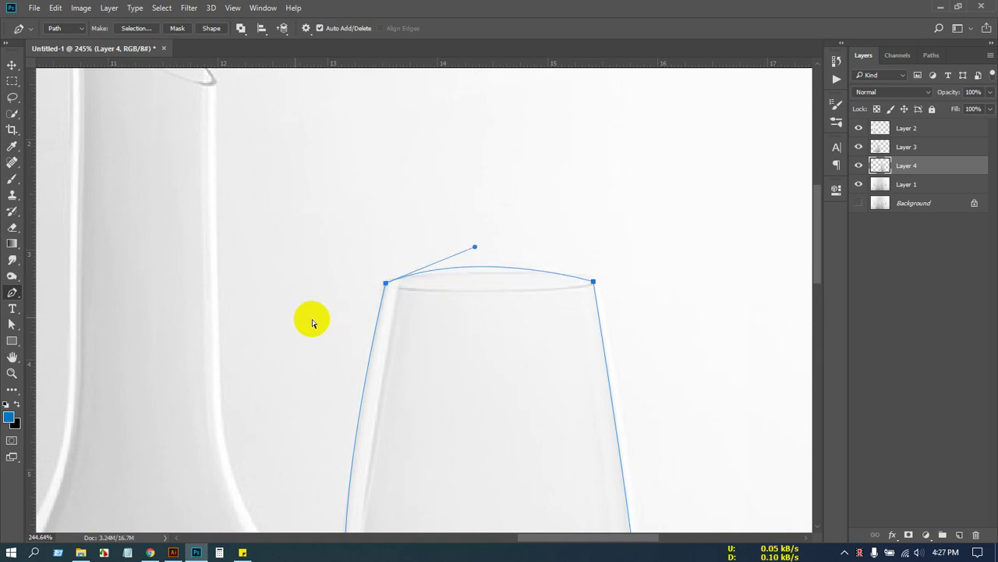
Undo the curve closing the rim and close the path again through a smooth anchor at the middle of the rim's upper edge.
{"action": "key", "text": "ctrl+z"}
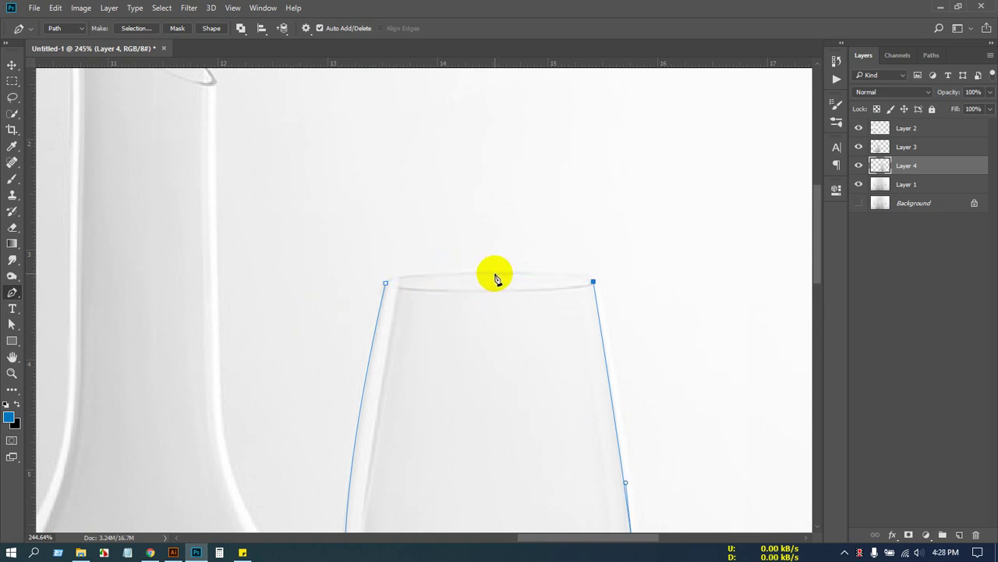
{"action": "left_click_drag", "start_coordinate": [491, 272], "coordinate": [403, 274]}
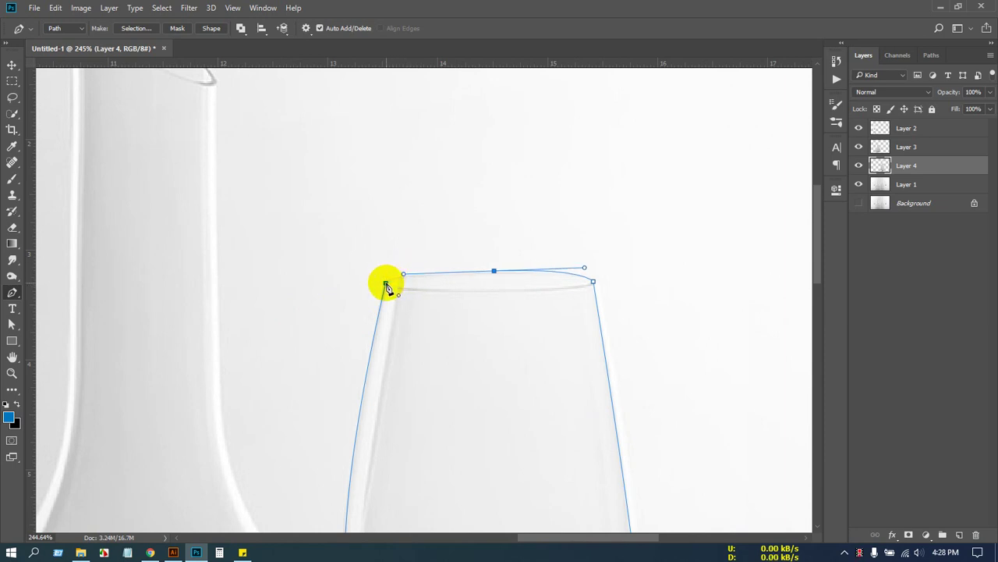
{"action": "left_click_drag", "start_coordinate": [385, 282], "coordinate": [380, 288]}
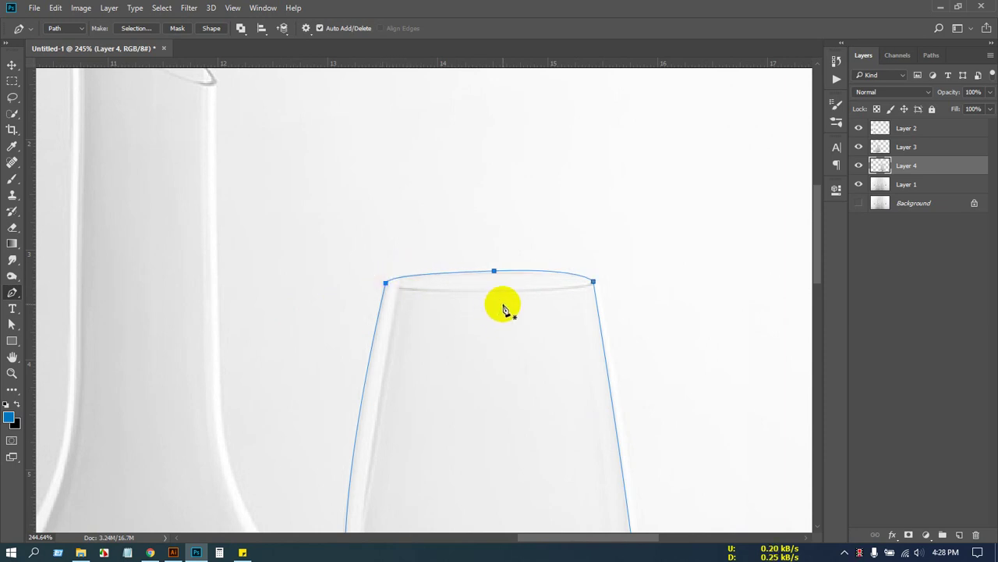
Convert the right wine glass's path into a selection and copy that area of Layer 1 onto a new layer.
{"action": "scroll", "coordinate": [511, 301], "scroll_direction": "down", "scroll_amount": 3}
{"action": "scroll", "coordinate": [511, 302], "scroll_direction": "down", "scroll_amount": 2}
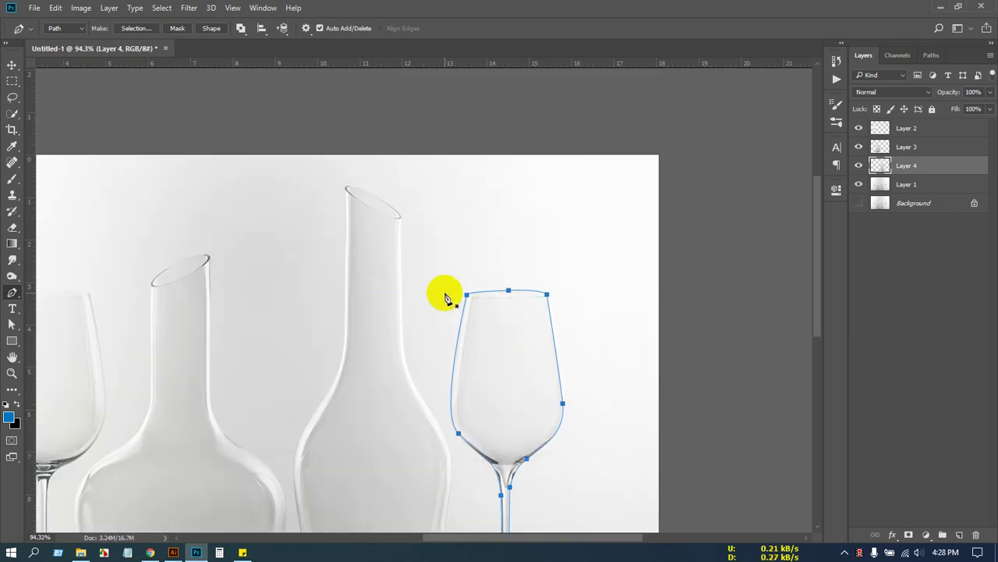
{"action": "scroll", "coordinate": [541, 305], "scroll_direction": "down", "scroll_amount": 4}
{"action": "scroll", "coordinate": [636, 321], "scroll_direction": "up", "scroll_amount": 2}
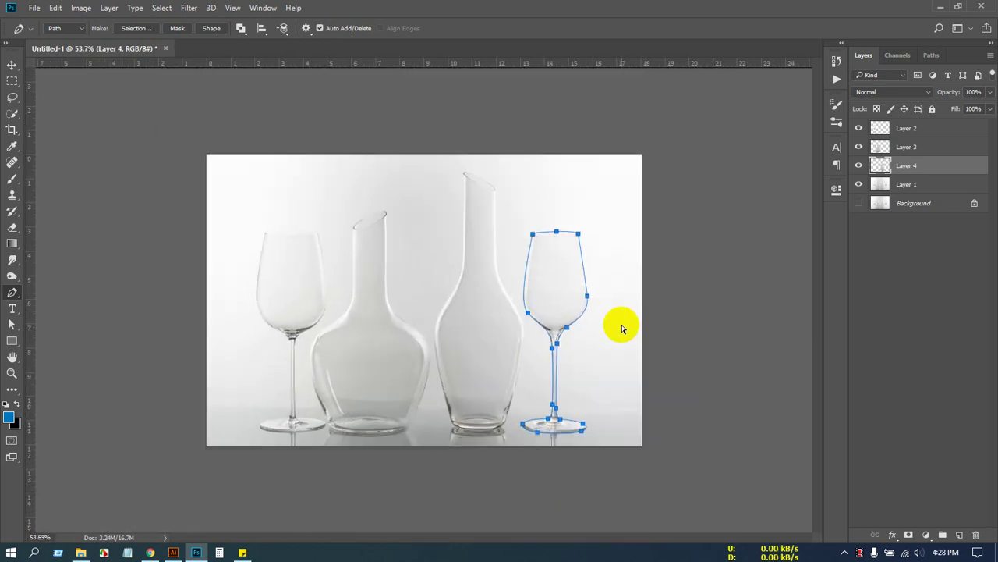
{"action": "key", "text": "ctrl+Return"}
{"action": "scroll", "coordinate": [627, 379], "scroll_direction": "up", "scroll_amount": 1}
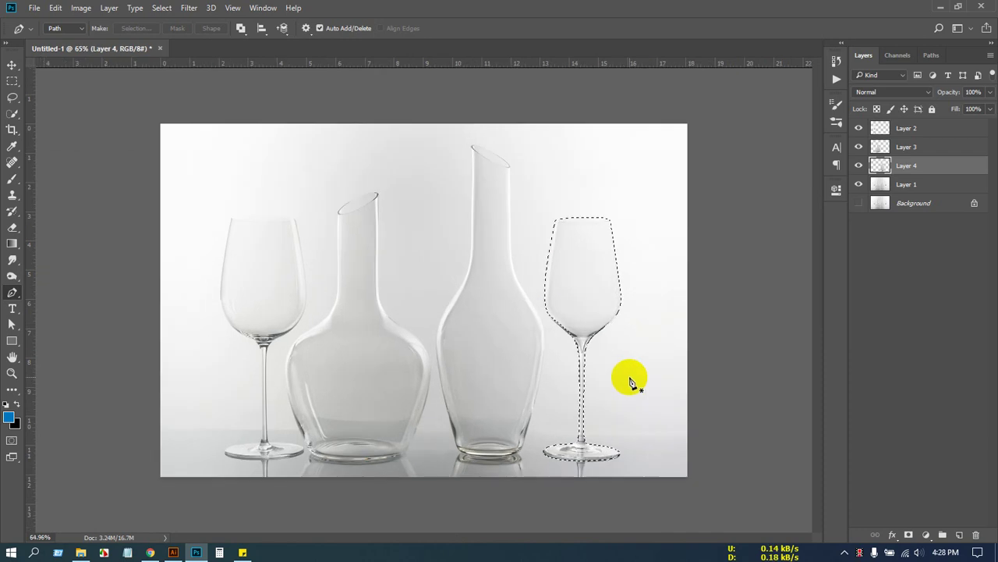
{"action": "left_click", "coordinate": [909, 185]}
{"action": "key", "text": "ctrl+j"}
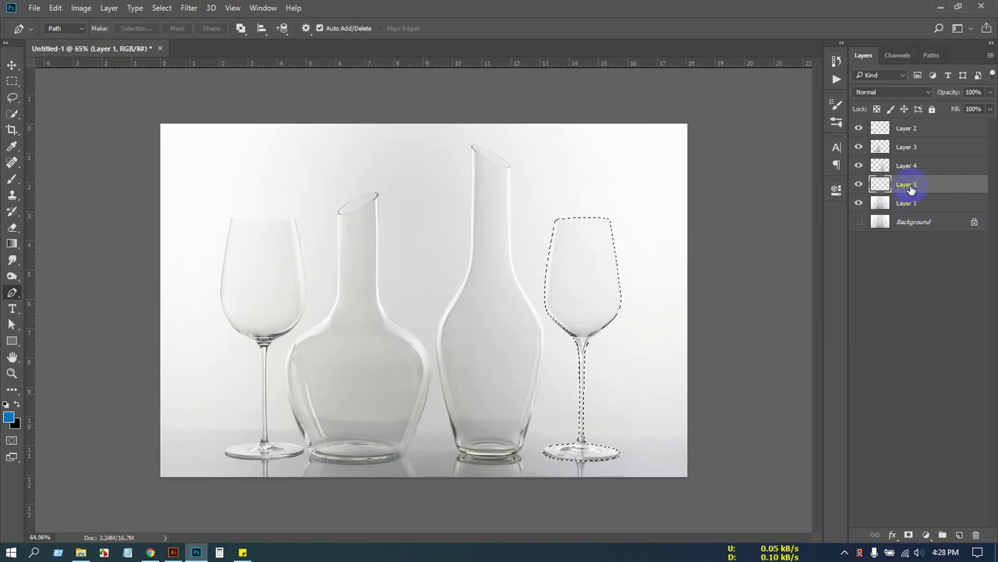
Hide Layer 1 and add a white-filled layer directly above it, beneath all the glassware cutouts.
{"action": "left_click", "coordinate": [859, 203]}
{"action": "scroll", "coordinate": [515, 273], "scroll_direction": "down", "scroll_amount": 2}
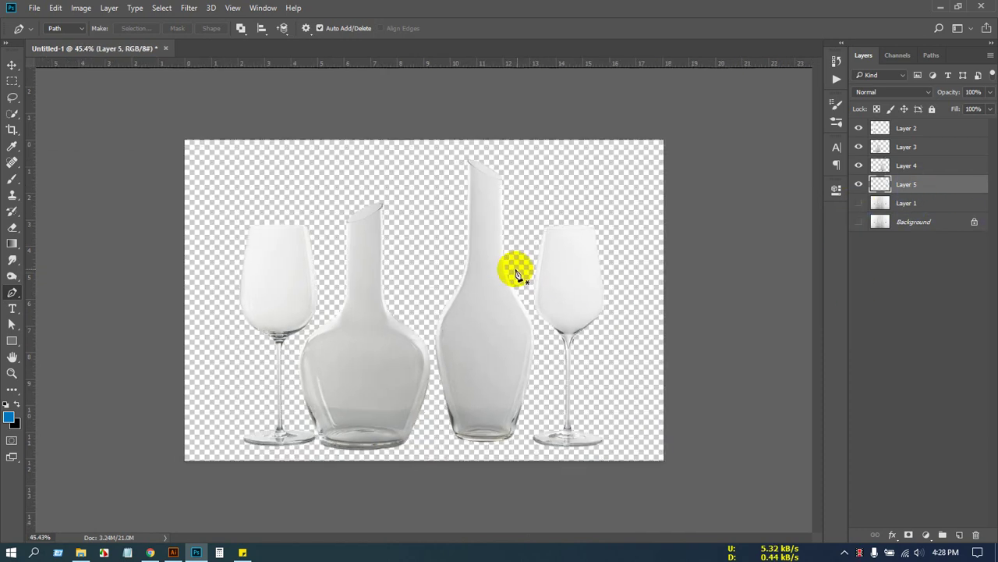
{"action": "scroll", "coordinate": [515, 273], "scroll_direction": "up", "scroll_amount": 1}
{"action": "left_click", "coordinate": [11, 65]}
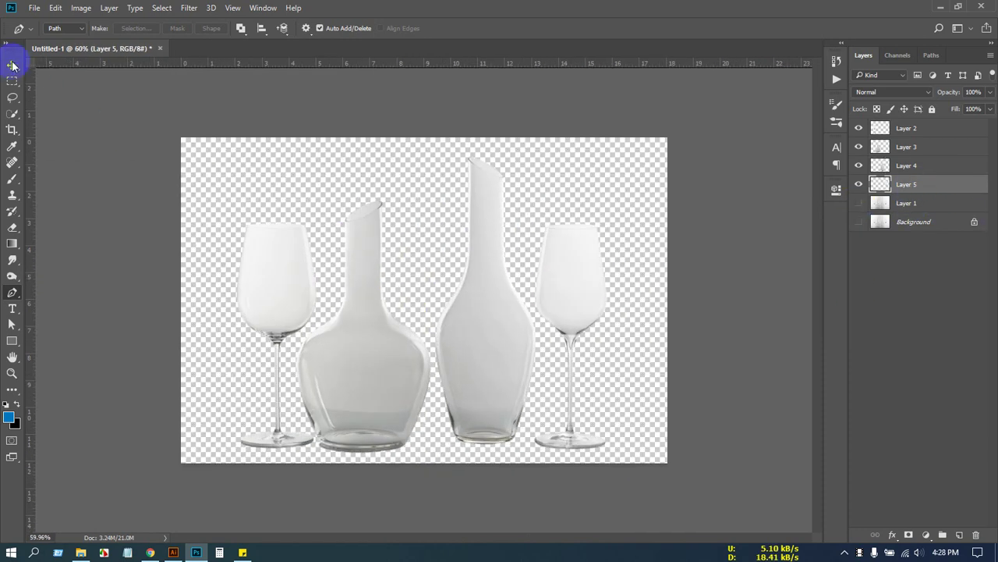
{"action": "left_click", "coordinate": [949, 209]}
{"action": "key", "text": "ctrl+j"}
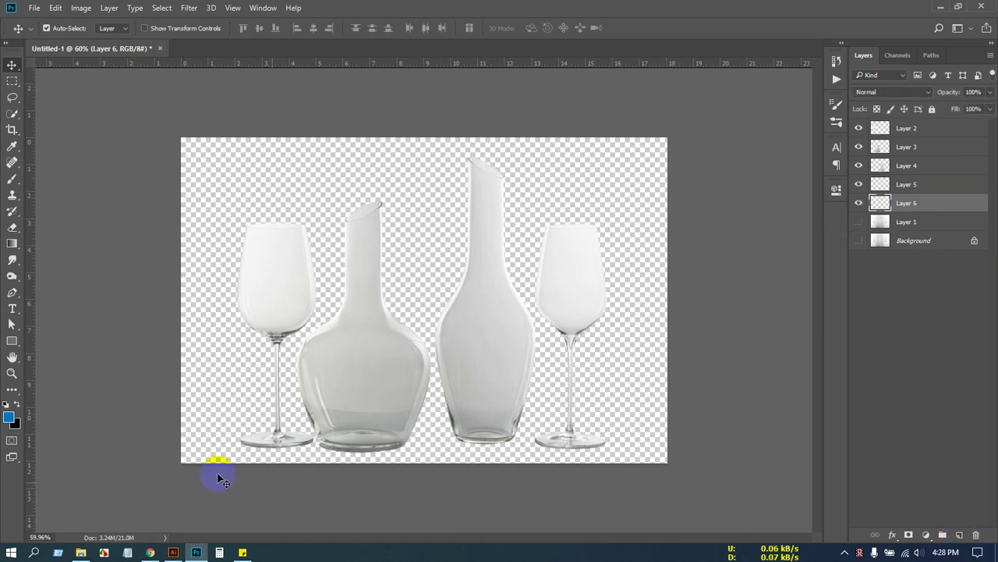
{"action": "left_click", "coordinate": [6, 404]}
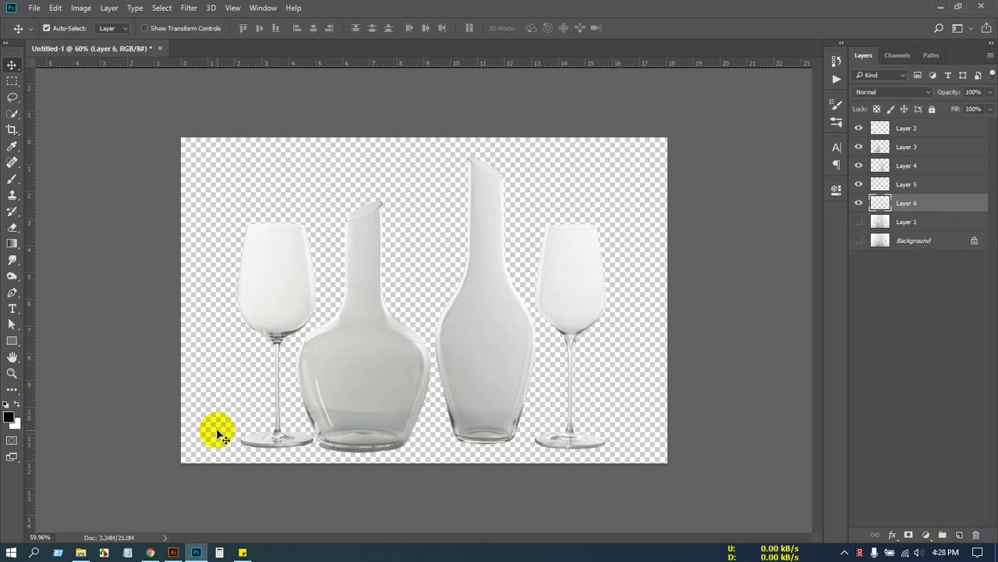
{"action": "key", "text": "ctrl+BackSpace"}
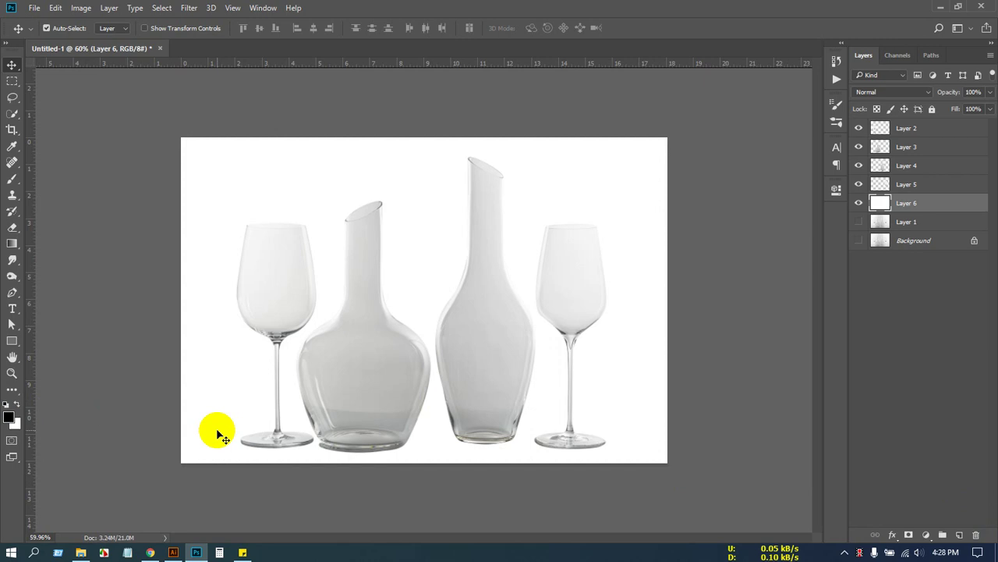
Inspect the glassware cutouts on white and on transparency by hiding and showing the white layer.
{"action": "key", "text": "ctrl+0"}
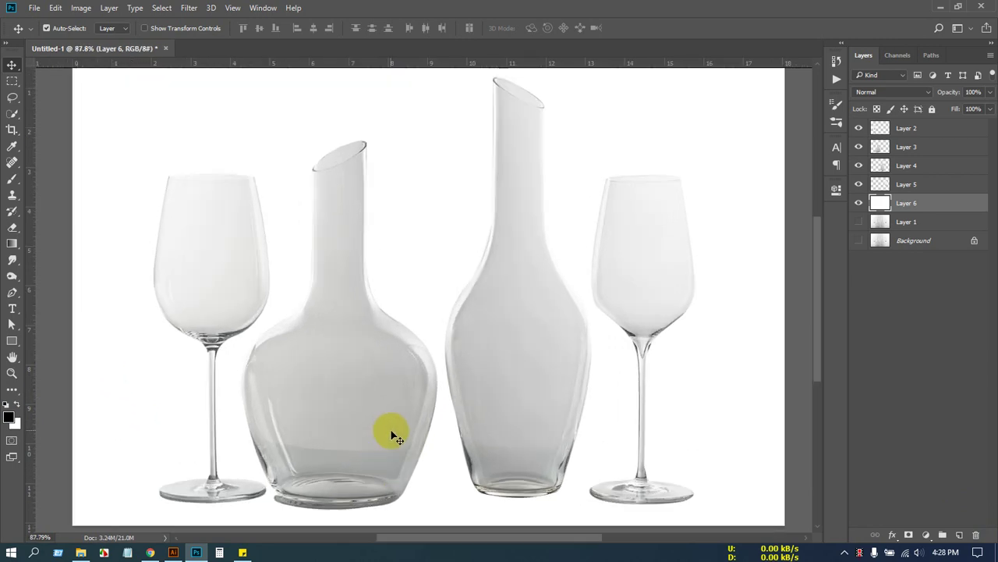
{"action": "scroll", "coordinate": [397, 439], "scroll_direction": "down", "scroll_amount": 2}
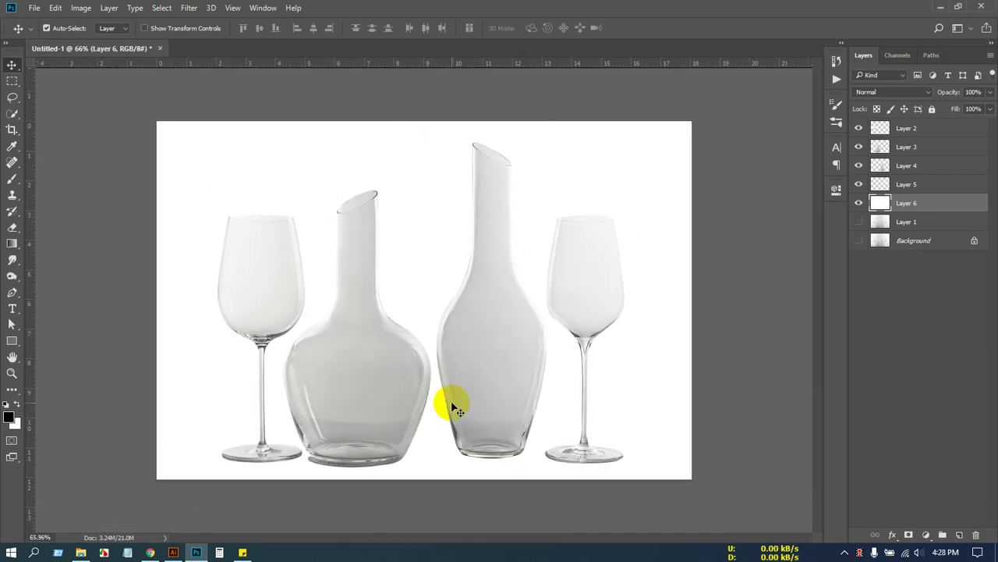
{"action": "left_click", "coordinate": [859, 203]}
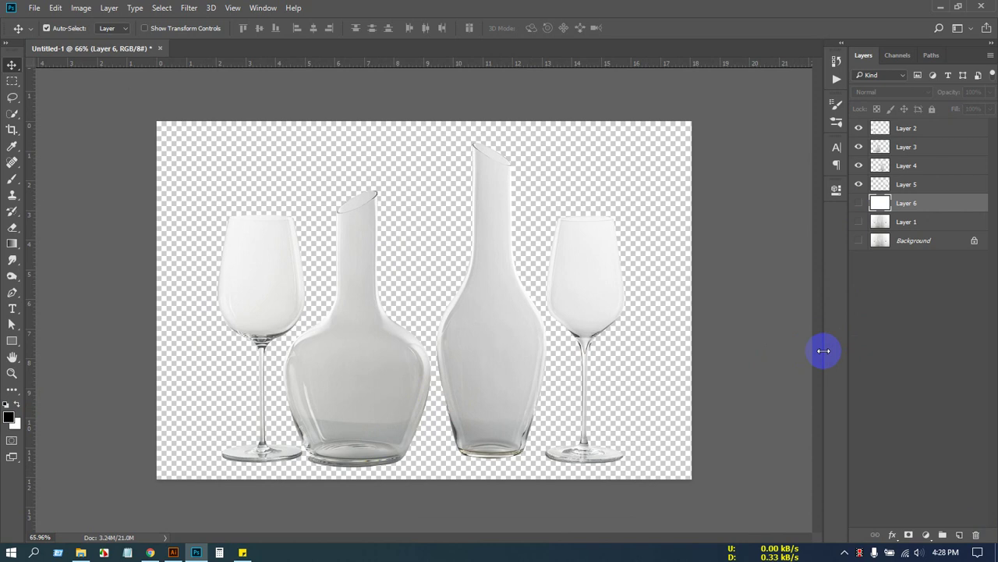
{"action": "left_click", "coordinate": [859, 203]}
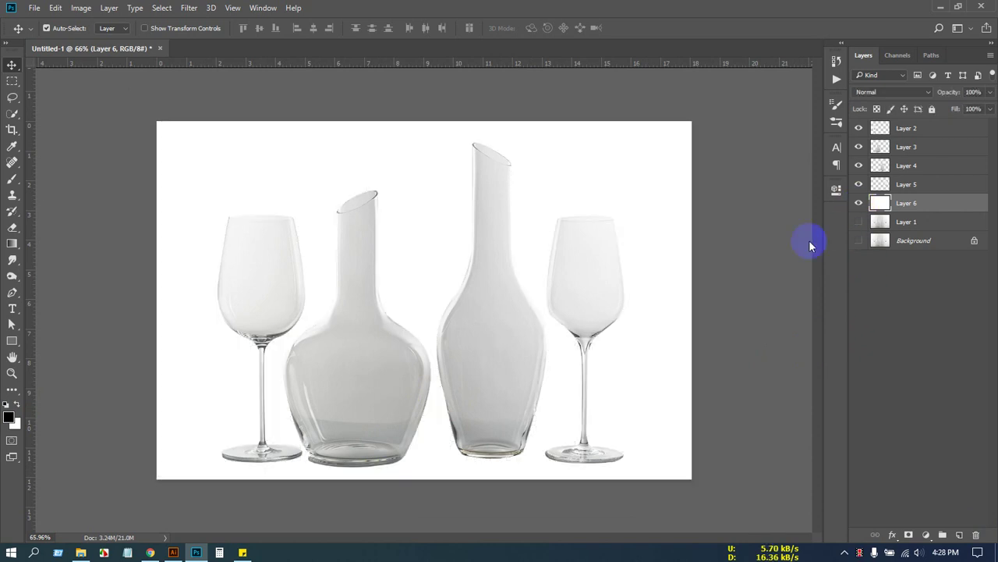
{"action": "scroll", "coordinate": [396, 190], "scroll_direction": "up", "scroll_amount": 1}
{"action": "scroll", "coordinate": [129, 174], "scroll_direction": "up", "scroll_amount": 1}
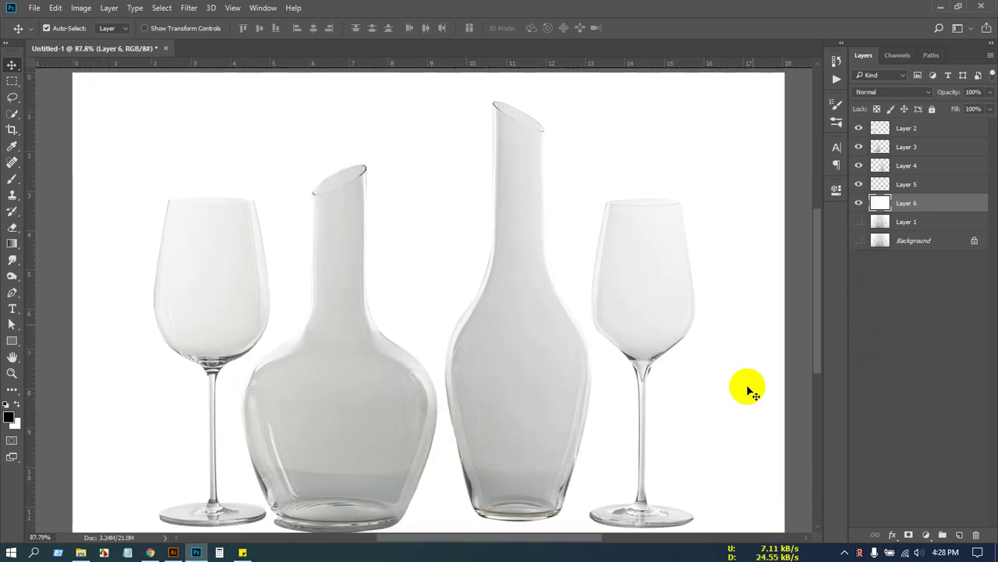
{"action": "scroll", "coordinate": [725, 394], "scroll_direction": "down", "scroll_amount": 2}
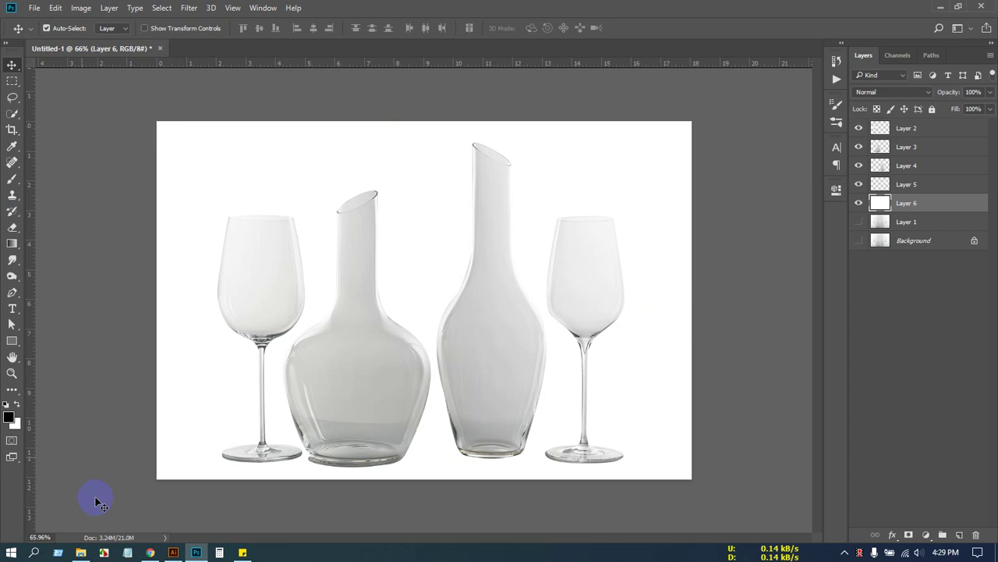
Switch to Chrome, open Fiverr in a new tab and change the account to buying mode.
{"action": "left_click", "coordinate": [150, 551]}
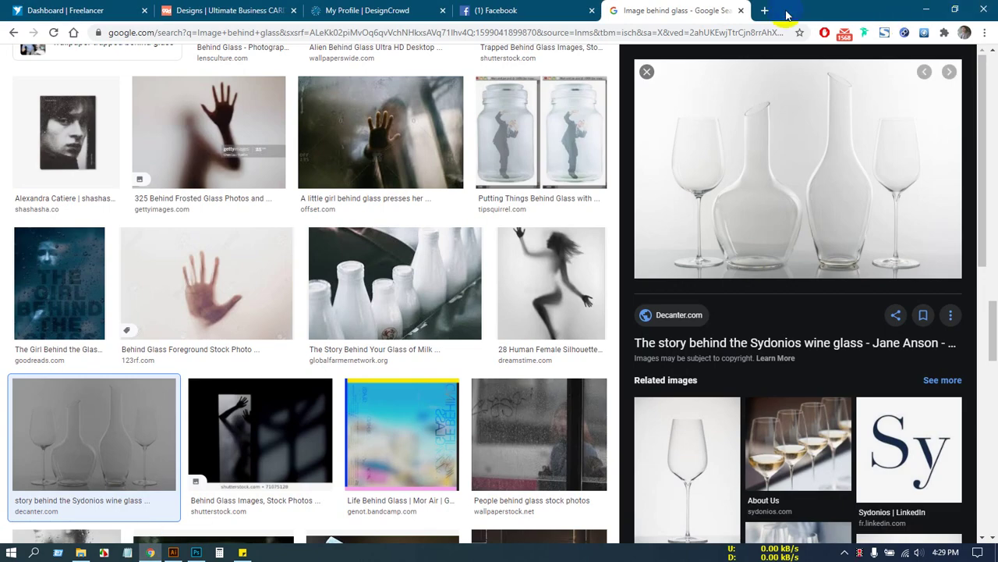
{"action": "left_click", "coordinate": [764, 10]}
{"action": "left_click", "coordinate": [743, 270]}
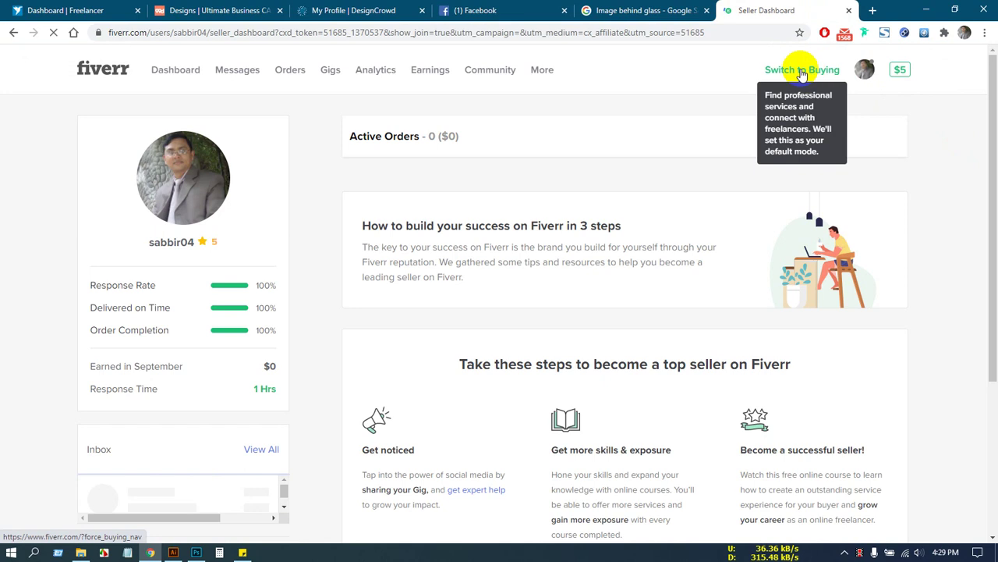
{"action": "left_click", "coordinate": [817, 74]}
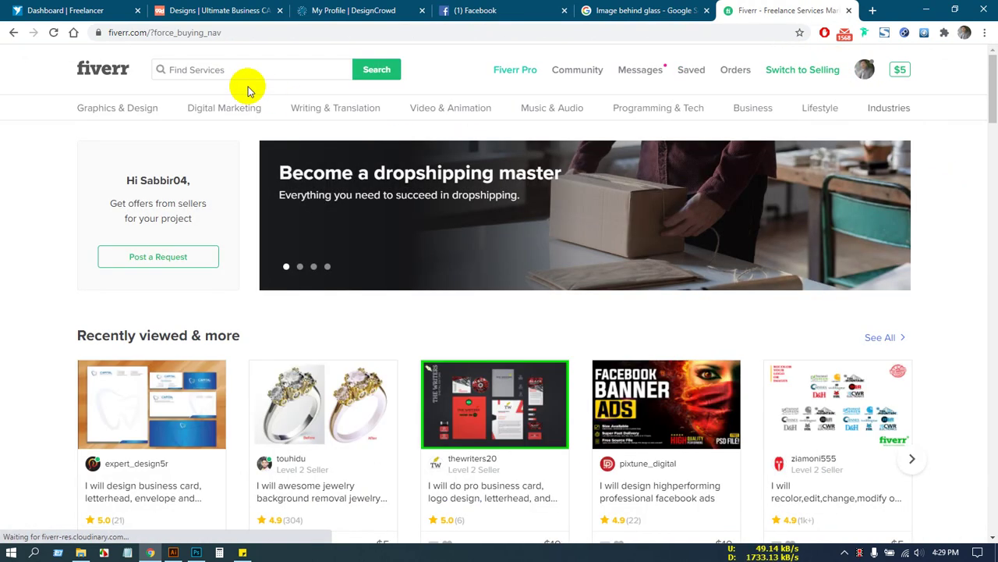
Search Fiverr's services for "background removal".
{"action": "mouse_move", "coordinate": [646, 73]}
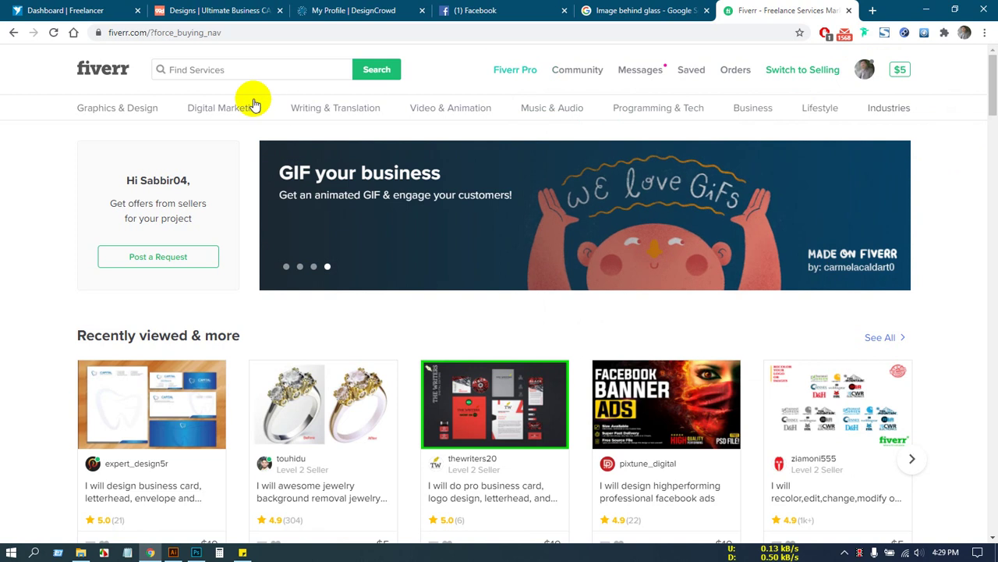
{"action": "left_click", "coordinate": [221, 69]}
{"action": "left_click", "coordinate": [222, 68]}
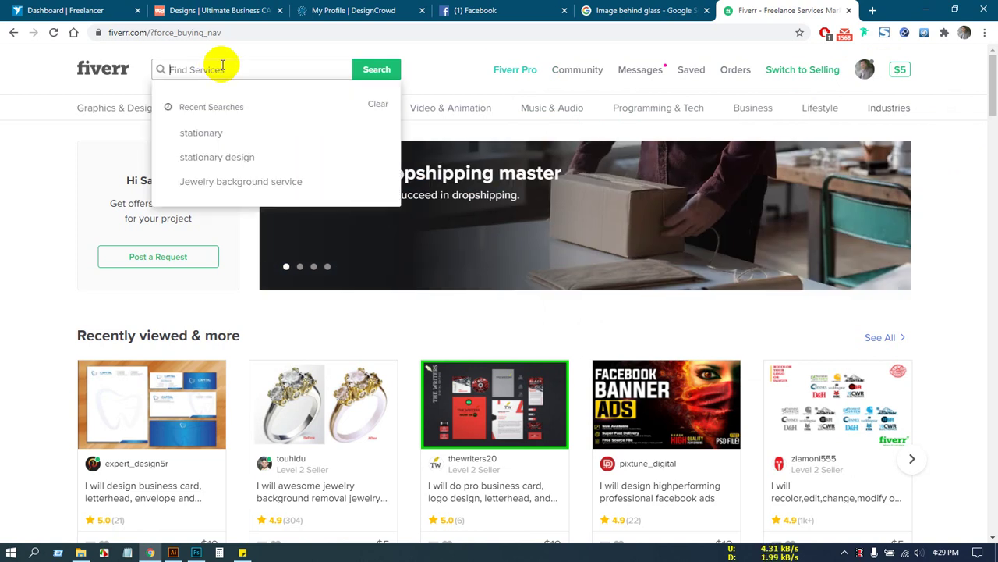
{"action": "type", "text": "back"}
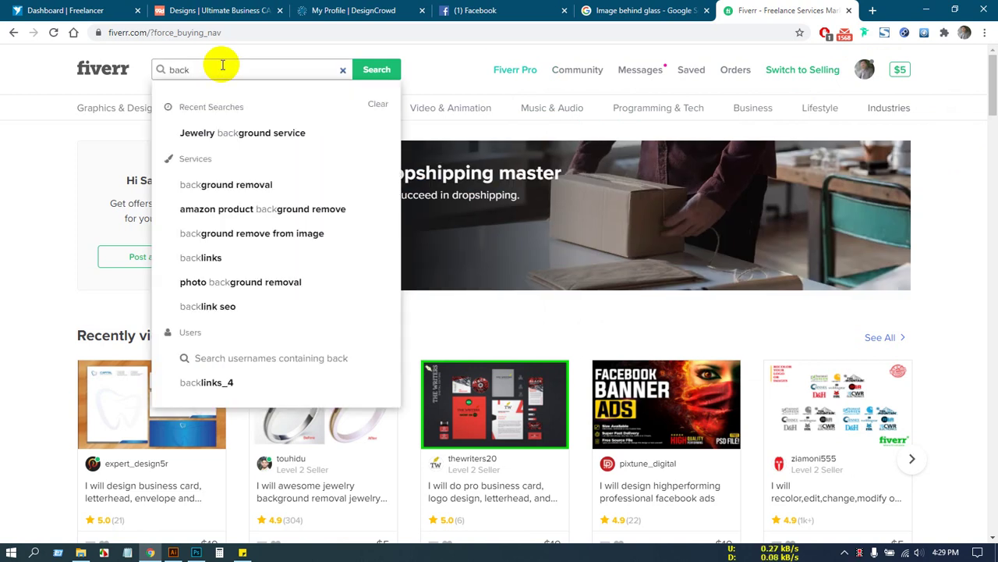
{"action": "type", "text": "ground"}
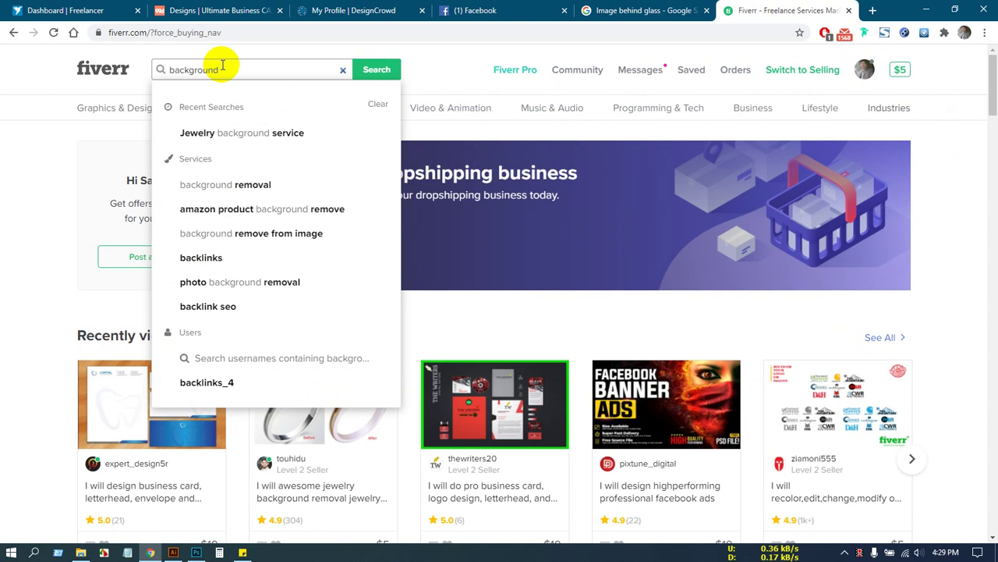
{"action": "type", "text": " rm"}
{"action": "type", "text": "i"}
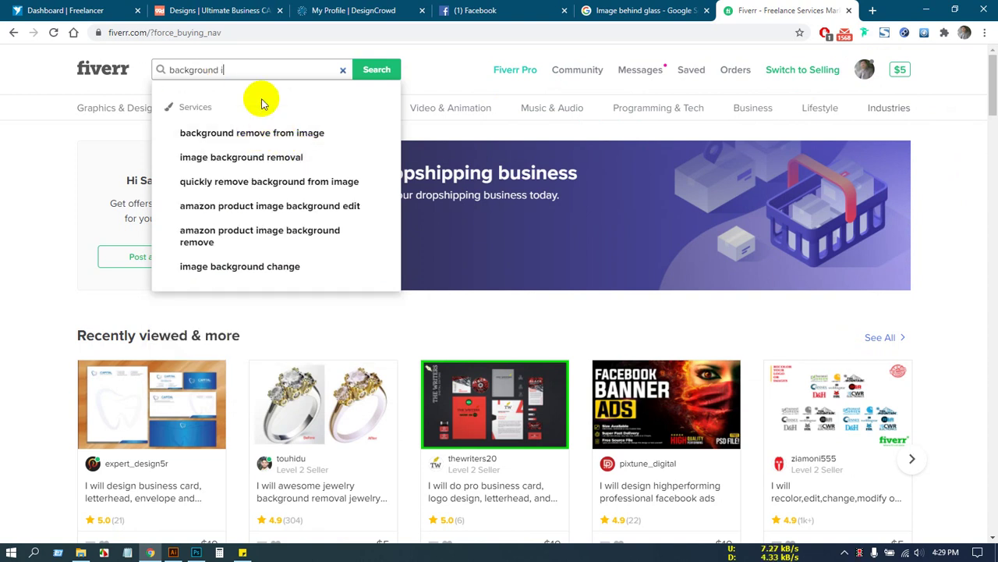
{"action": "key", "text": "BackSpace"}
{"action": "type", "text": "re"}
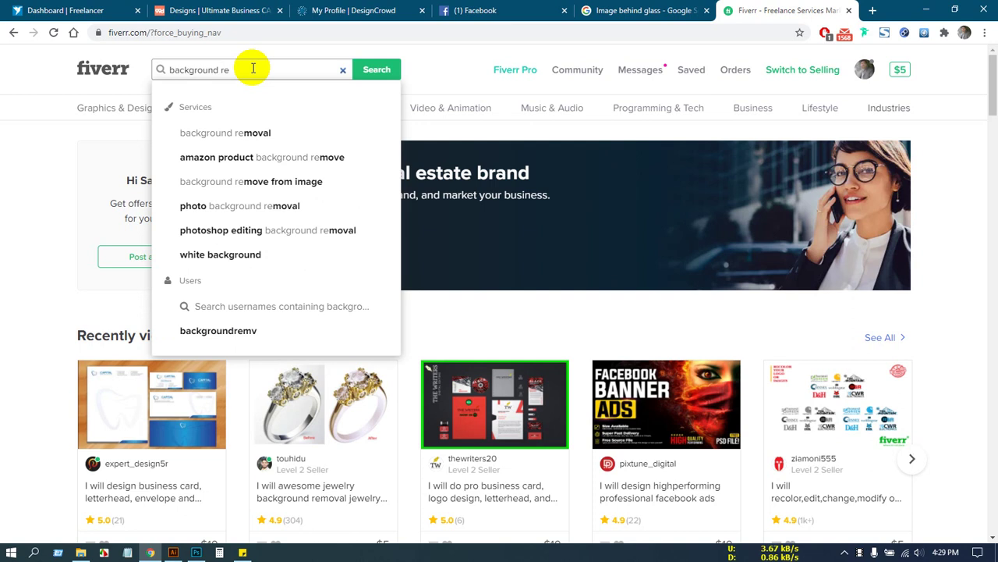
{"action": "left_click", "coordinate": [257, 129]}
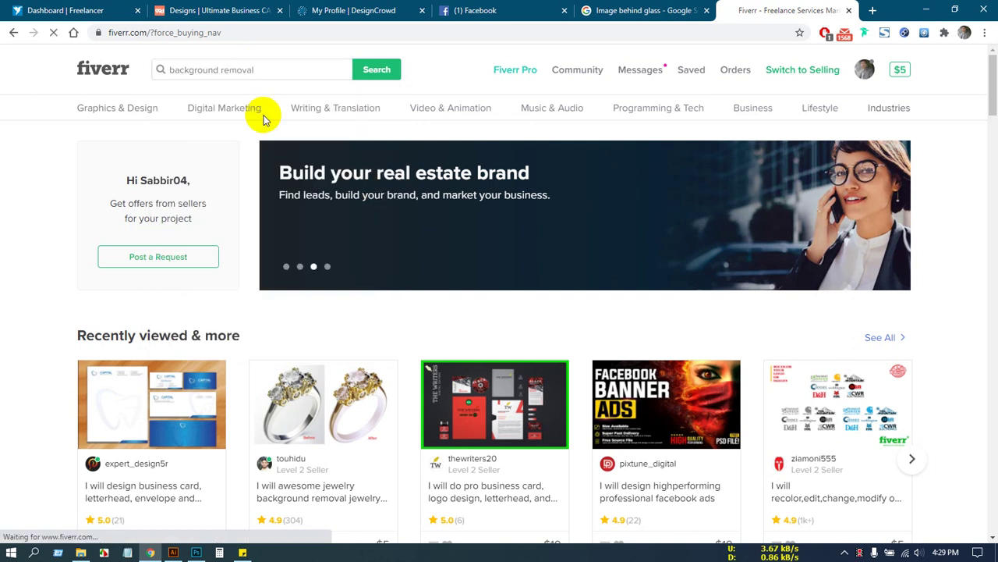
Browse the search results and open the gig "I will remove background 25 images white or transparent".
{"action": "mouse_move", "coordinate": [263, 149]}
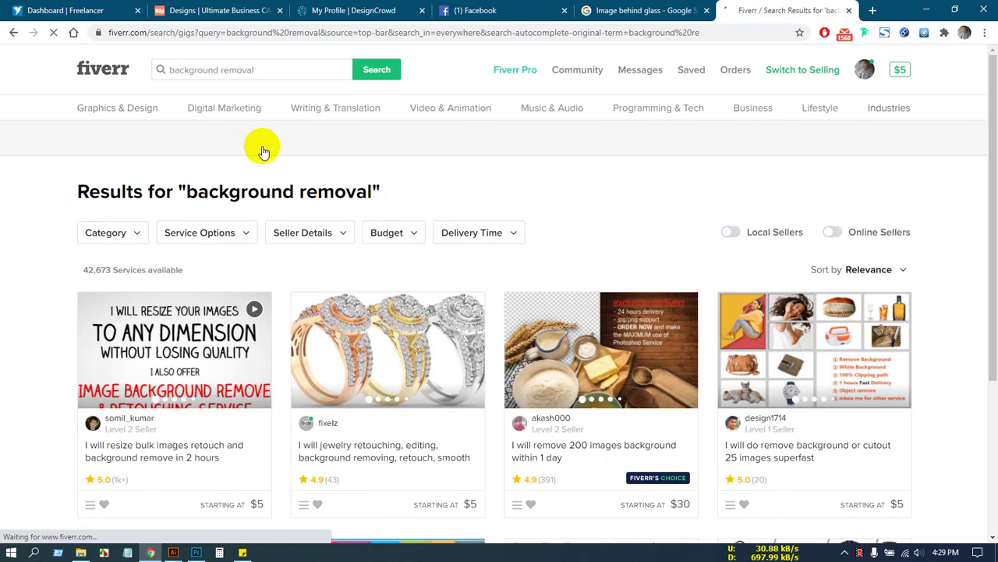
{"action": "scroll", "coordinate": [334, 312], "scroll_direction": "down", "scroll_amount": 1}
{"action": "scroll", "coordinate": [334, 312], "scroll_direction": "down", "scroll_amount": 4}
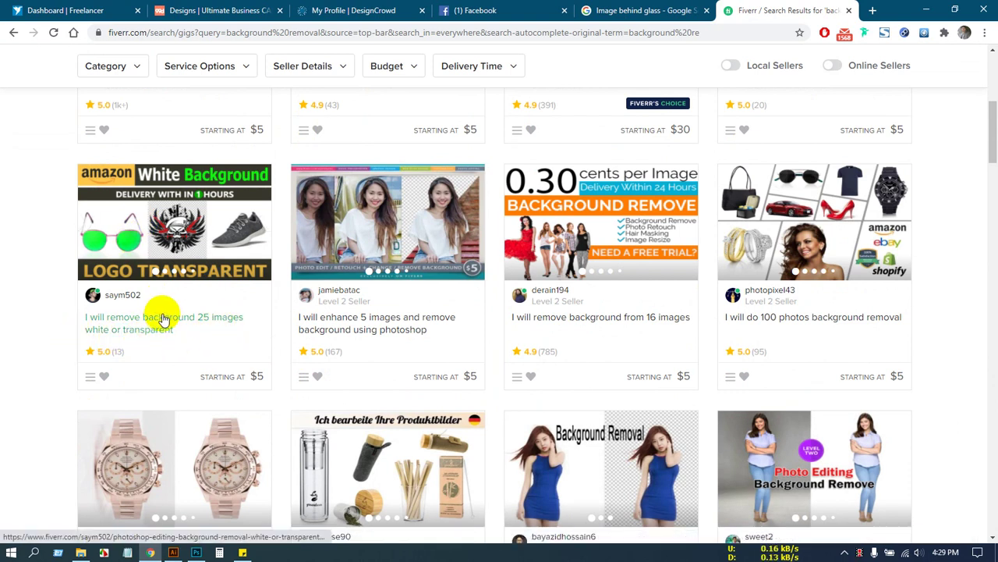
{"action": "left_click", "coordinate": [268, 318]}
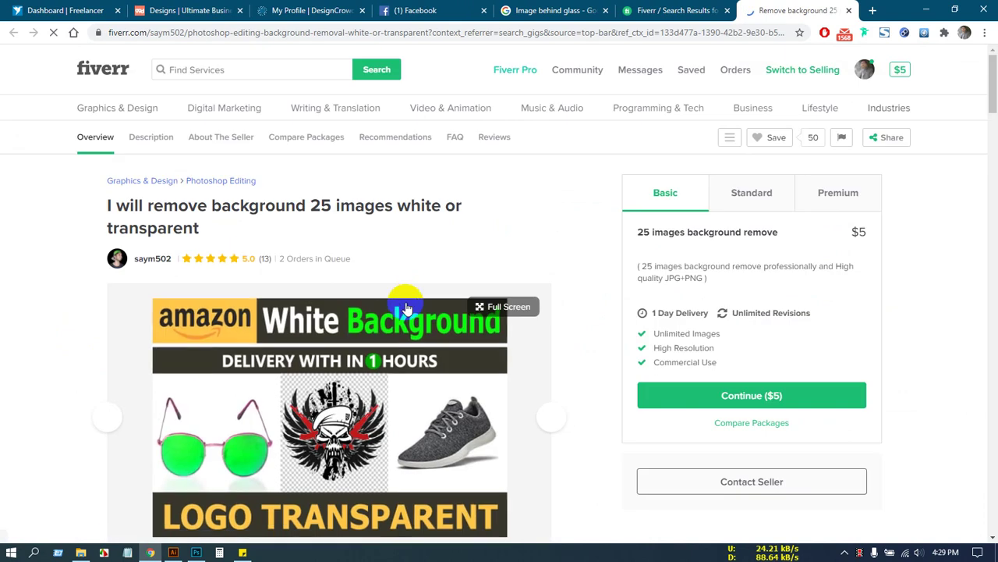
Examine the gig's rating, sample images, package price and description.
{"action": "scroll", "coordinate": [436, 300], "scroll_direction": "down", "scroll_amount": 3}
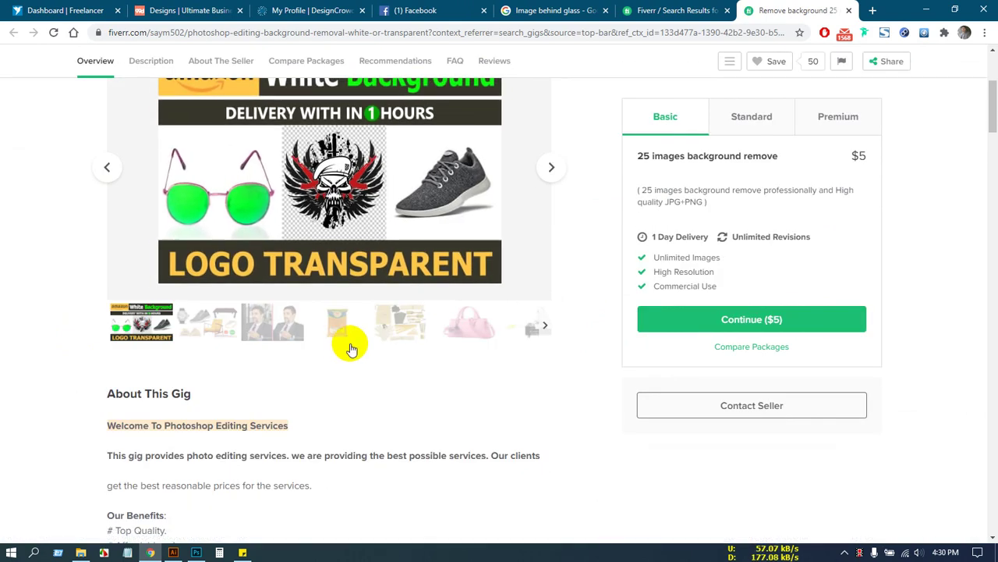
{"action": "scroll", "coordinate": [346, 339], "scroll_direction": "up", "scroll_amount": 3}
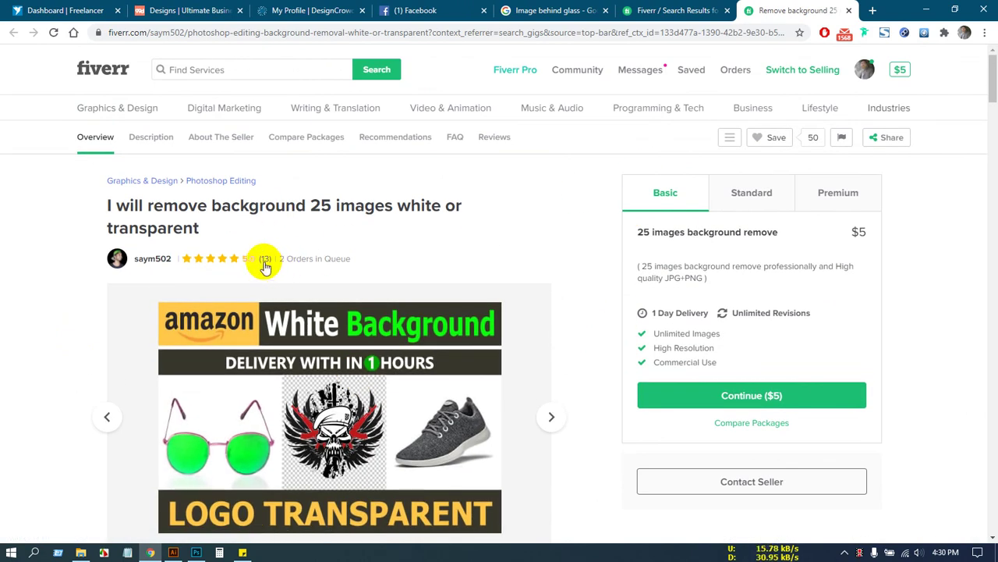
{"action": "scroll", "coordinate": [406, 297], "scroll_direction": "down", "scroll_amount": 5}
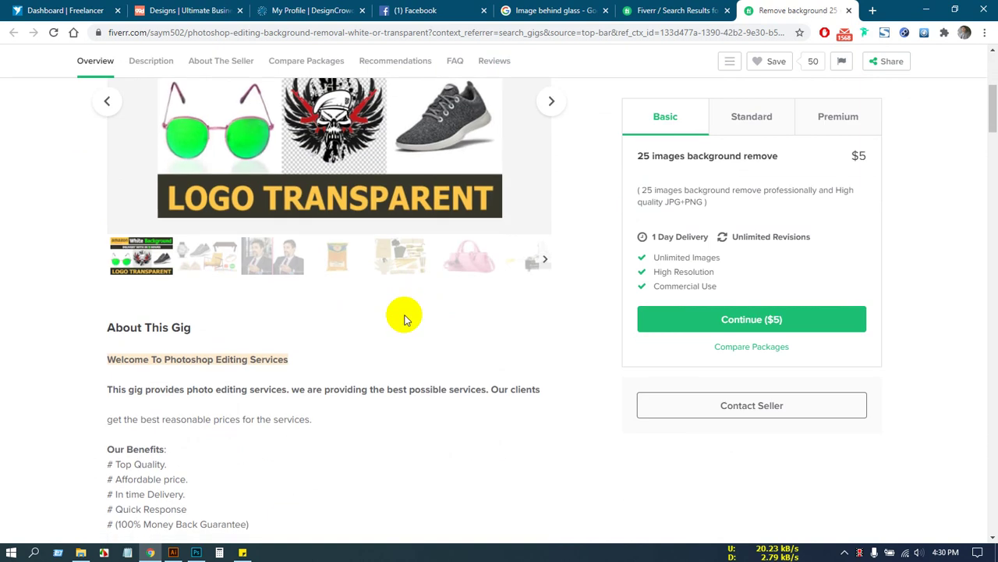
{"action": "scroll", "coordinate": [301, 236], "scroll_direction": "up", "scroll_amount": 2}
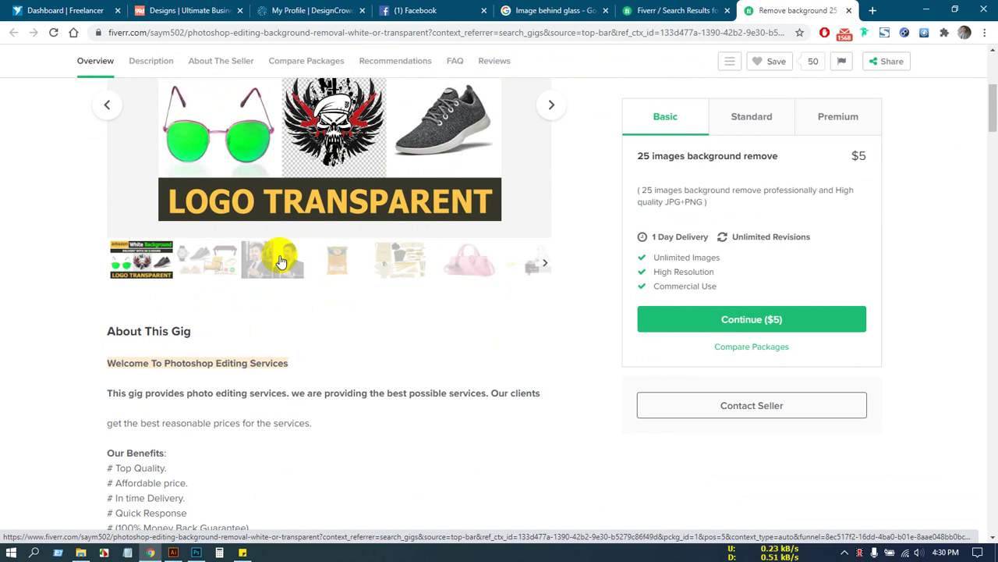
Examine the gig's sample images of the chilli powder packet, brush kit, pink handbag, 5-axis vise and round pink logo.
{"action": "left_click", "coordinate": [336, 273]}
{"action": "scroll", "coordinate": [398, 312], "scroll_direction": "up", "scroll_amount": 3}
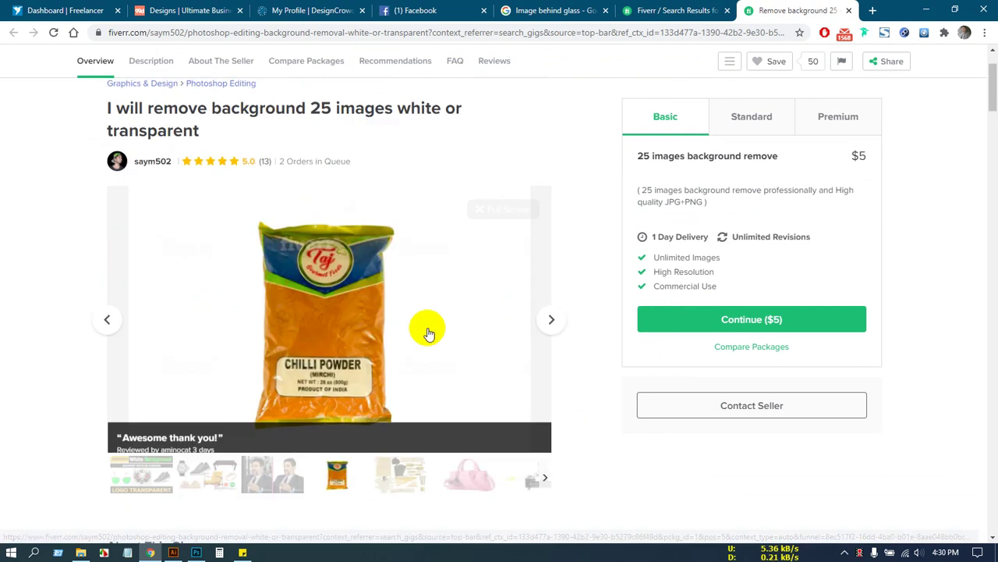
{"action": "scroll", "coordinate": [396, 328], "scroll_direction": "down", "scroll_amount": 3}
{"action": "left_click", "coordinate": [396, 318]}
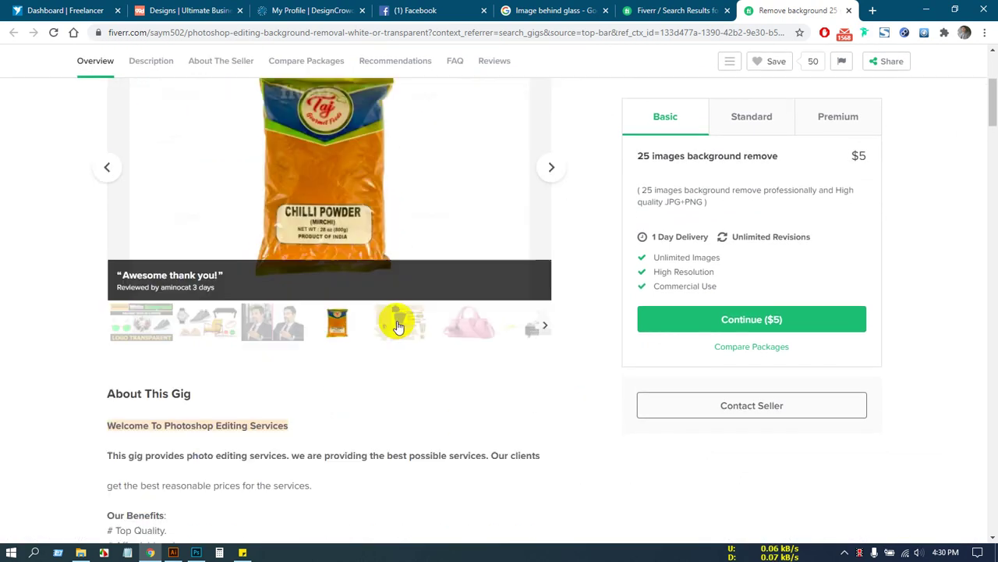
{"action": "scroll", "coordinate": [344, 125], "scroll_direction": "up", "scroll_amount": 2}
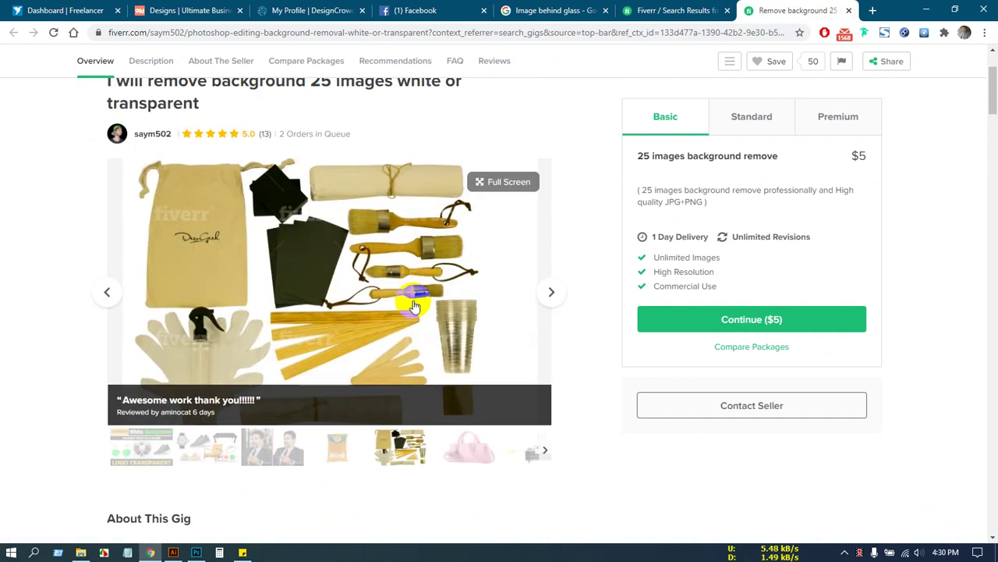
{"action": "left_click", "coordinate": [480, 454]}
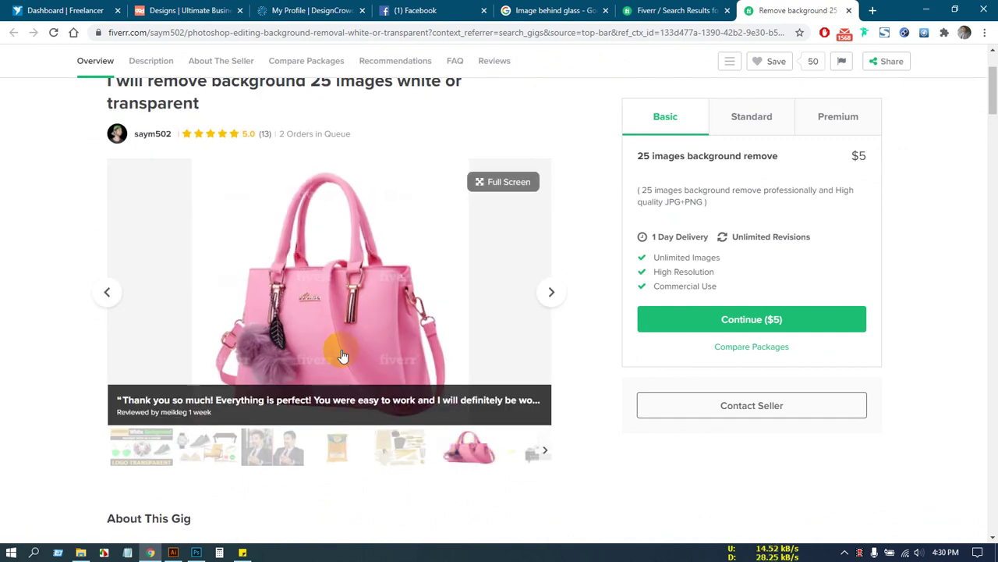
{"action": "left_click", "coordinate": [529, 455]}
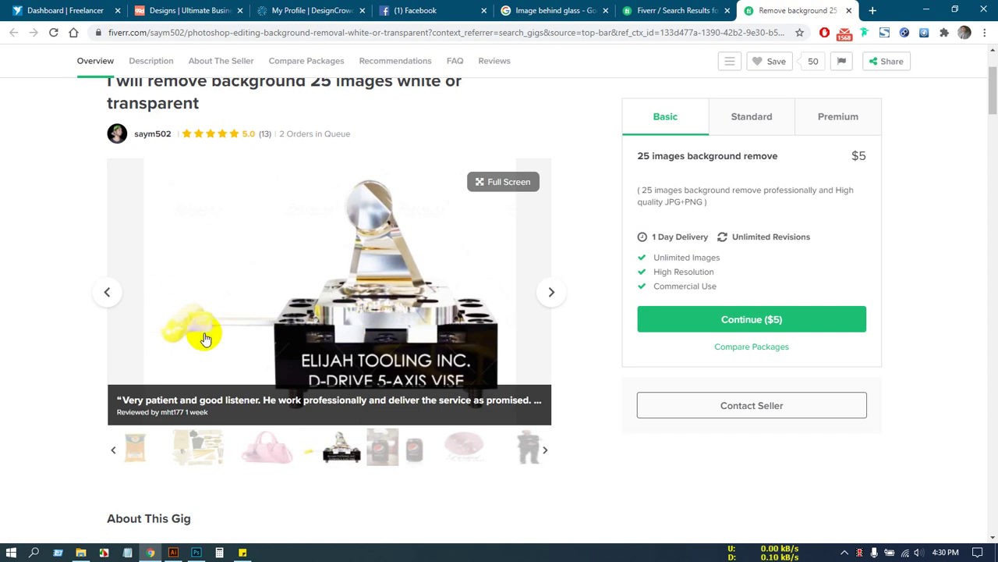
{"action": "left_click", "coordinate": [459, 451]}
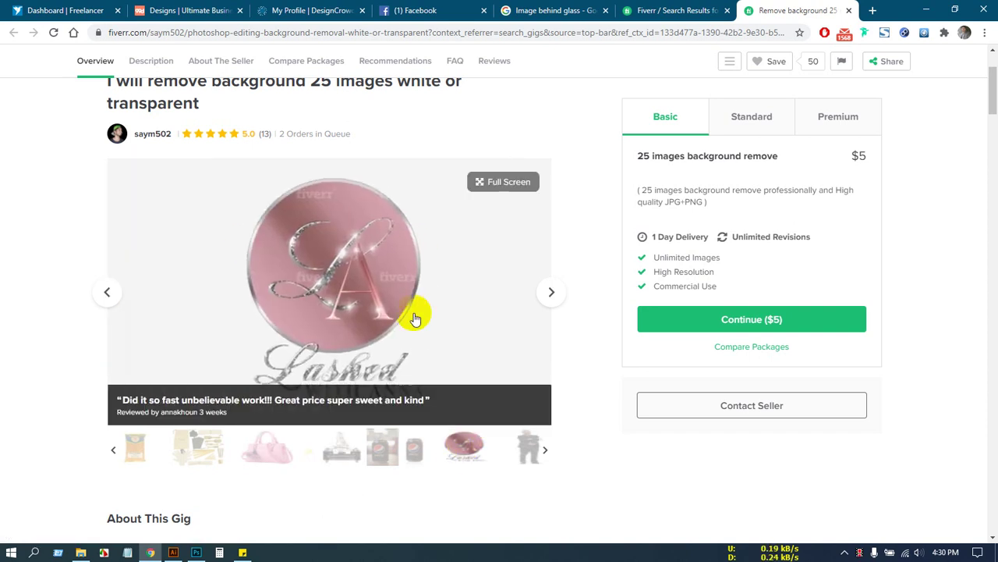
Examine the gig's Pepsi can, man in a suit, EDGE logo, furniture and New England Cupboard bag samples.
{"action": "left_click", "coordinate": [396, 446]}
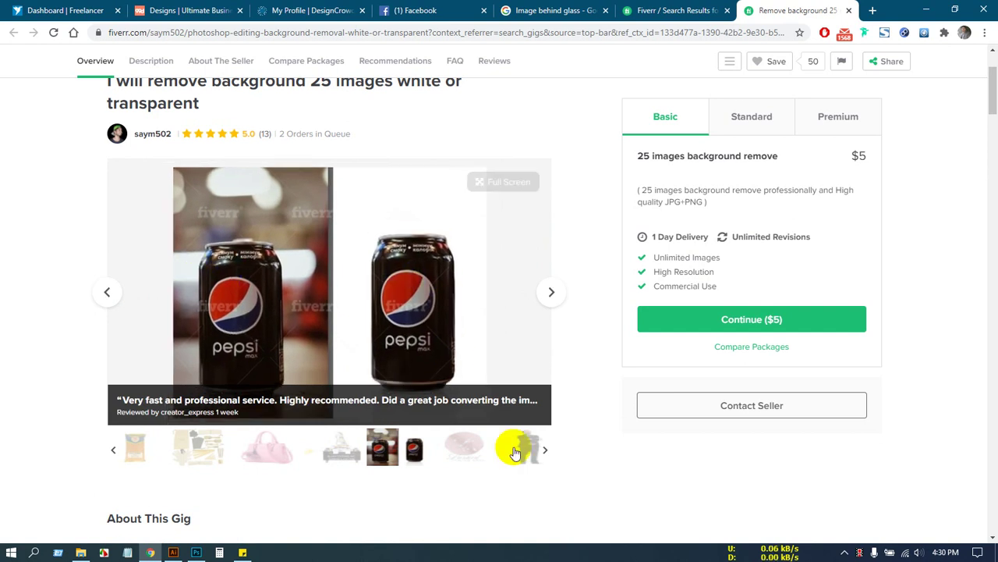
{"action": "left_click", "coordinate": [480, 447]}
{"action": "left_click", "coordinate": [525, 449]}
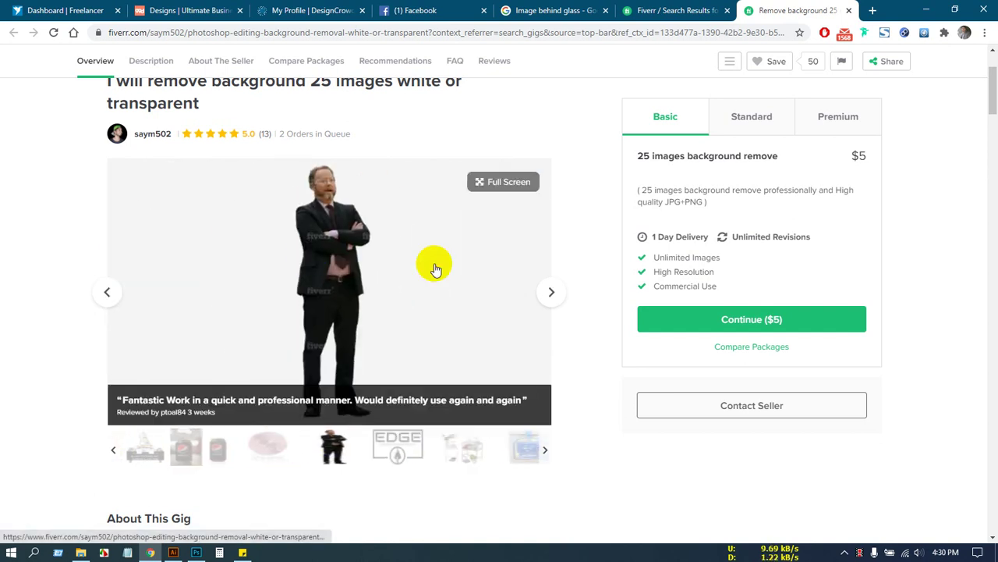
{"action": "left_click", "coordinate": [416, 451]}
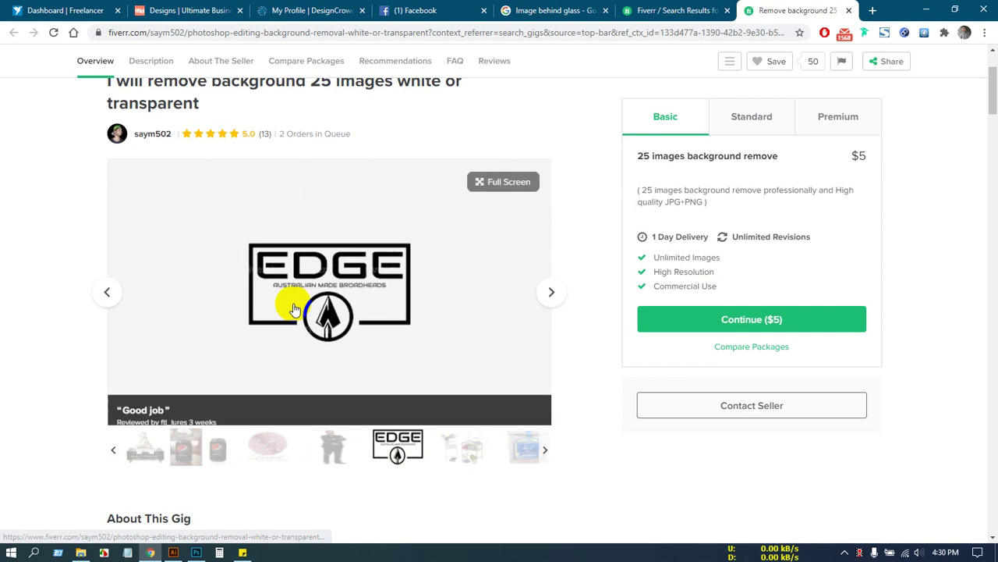
{"action": "left_click", "coordinate": [467, 451]}
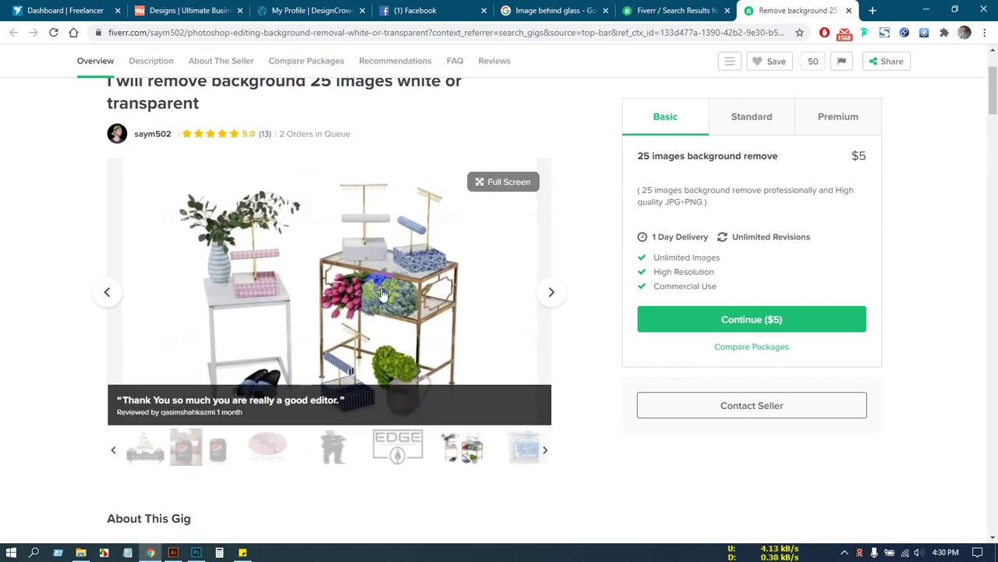
{"action": "left_click", "coordinate": [544, 449]}
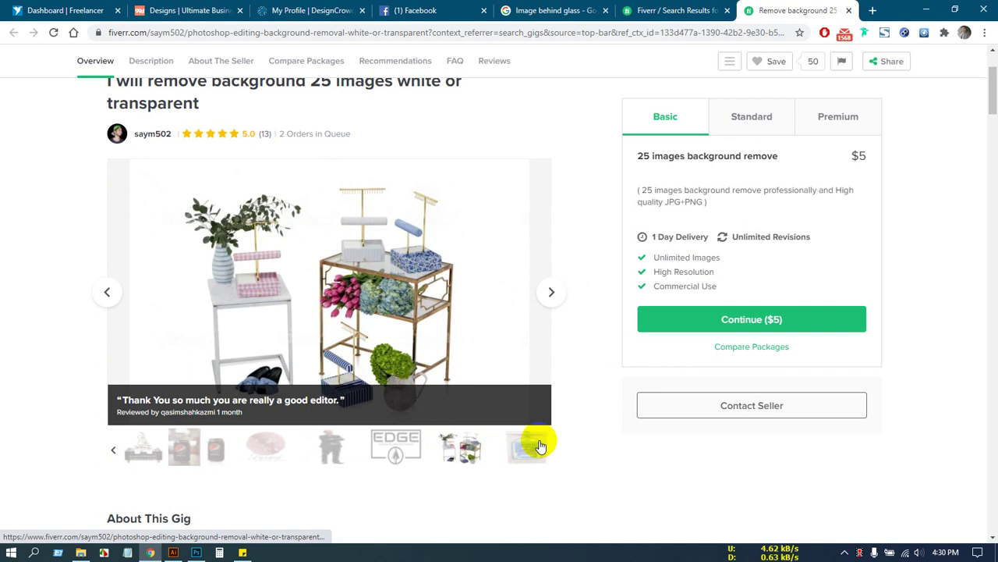
{"action": "left_click", "coordinate": [449, 452]}
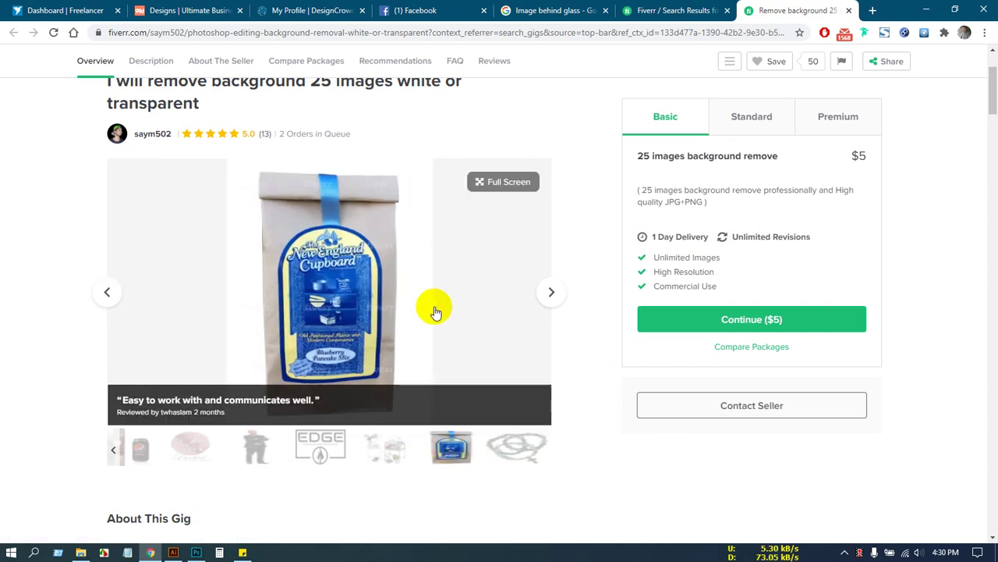
{"action": "scroll", "coordinate": [441, 330], "scroll_direction": "down", "scroll_amount": 2}
{"action": "scroll", "coordinate": [451, 338], "scroll_direction": "up", "scroll_amount": 1}
{"action": "scroll", "coordinate": [451, 337], "scroll_direction": "up", "scroll_amount": 1}
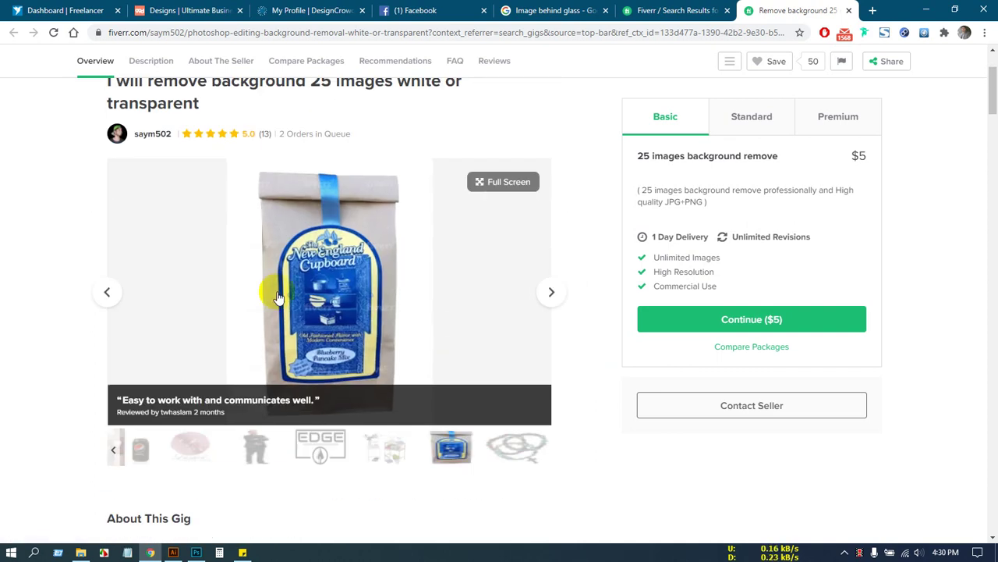
View the gig's last sample image, the beaded bracelets, and skim the list of offered services in its description.
{"action": "left_click", "coordinate": [522, 440]}
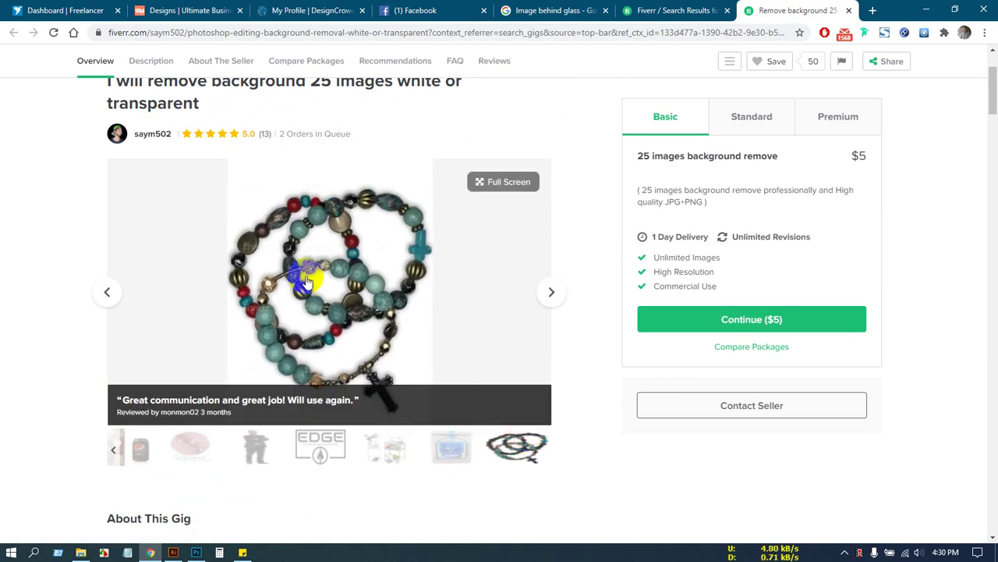
{"action": "scroll", "coordinate": [305, 283], "scroll_direction": "down", "scroll_amount": 2}
{"action": "scroll", "coordinate": [323, 284], "scroll_direction": "down", "scroll_amount": 3}
{"action": "scroll", "coordinate": [337, 270], "scroll_direction": "up", "scroll_amount": 1}
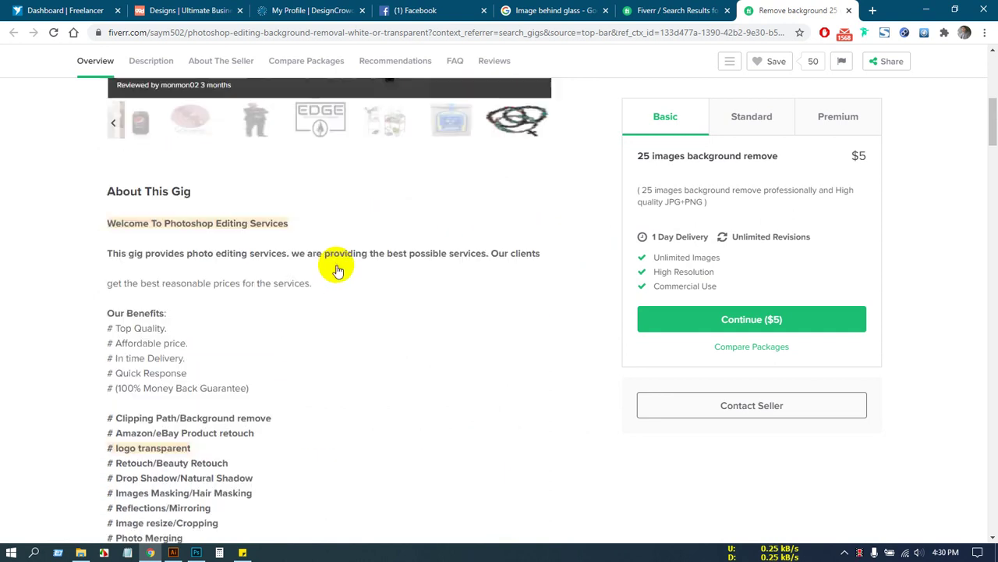
{"action": "scroll", "coordinate": [337, 270], "scroll_direction": "up", "scroll_amount": 4}
Close this gig and open "I will remove background 15 images with white or transparent" from the search results.
{"action": "left_click", "coordinate": [849, 11]}
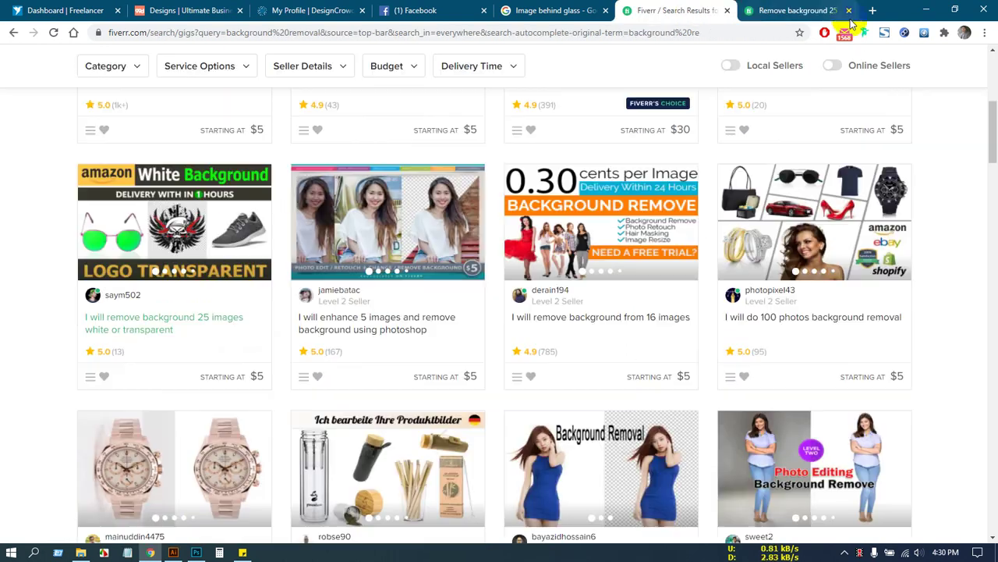
{"action": "scroll", "coordinate": [593, 375], "scroll_direction": "down", "scroll_amount": 3}
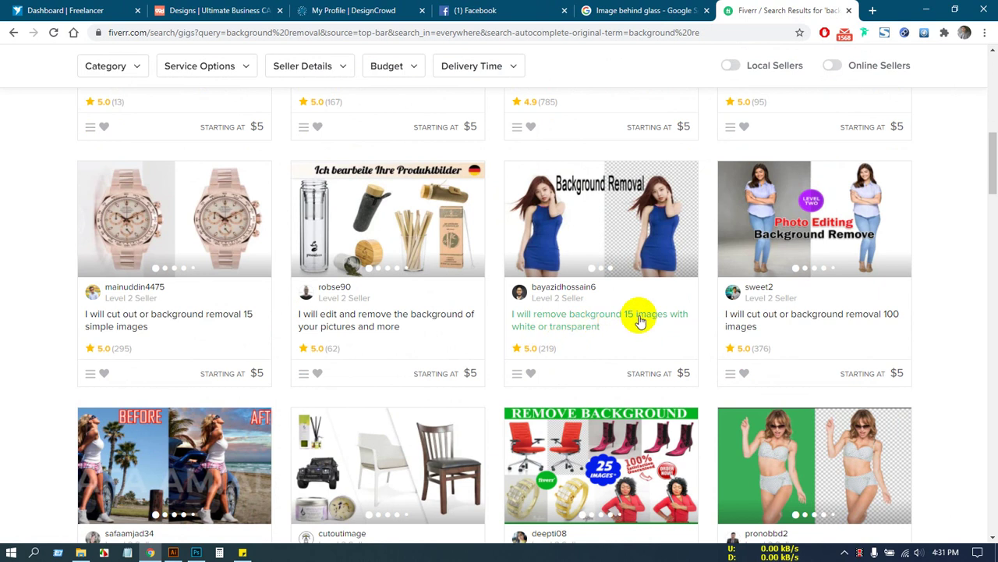
{"action": "left_click", "coordinate": [579, 331]}
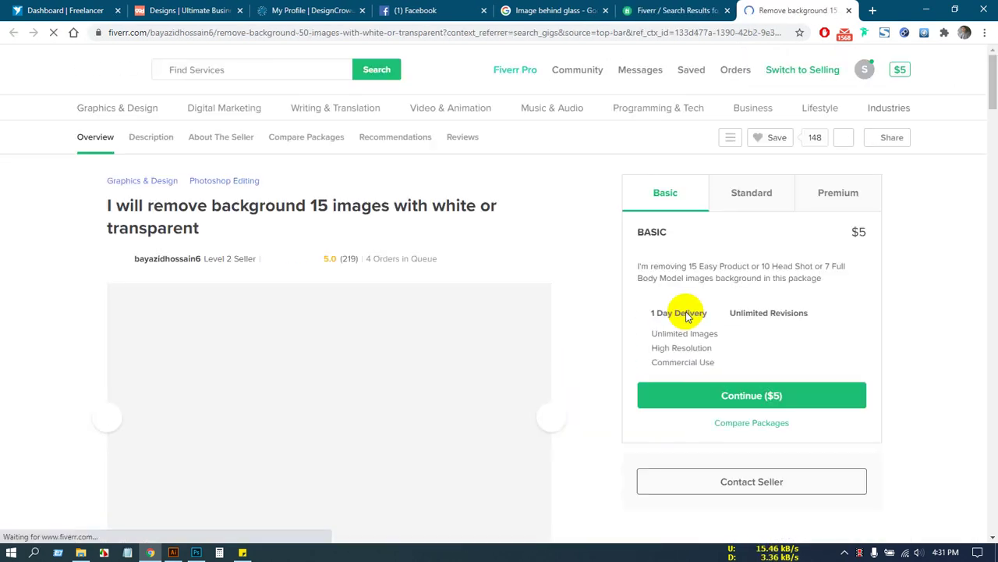
Examine the new gig's sample images of the PowerShot stapler, wooden board, time labels, G&BPRO logo and dancing couple.
{"action": "scroll", "coordinate": [463, 333], "scroll_direction": "down", "scroll_amount": 5}
{"action": "scroll", "coordinate": [466, 330], "scroll_direction": "up", "scroll_amount": 2}
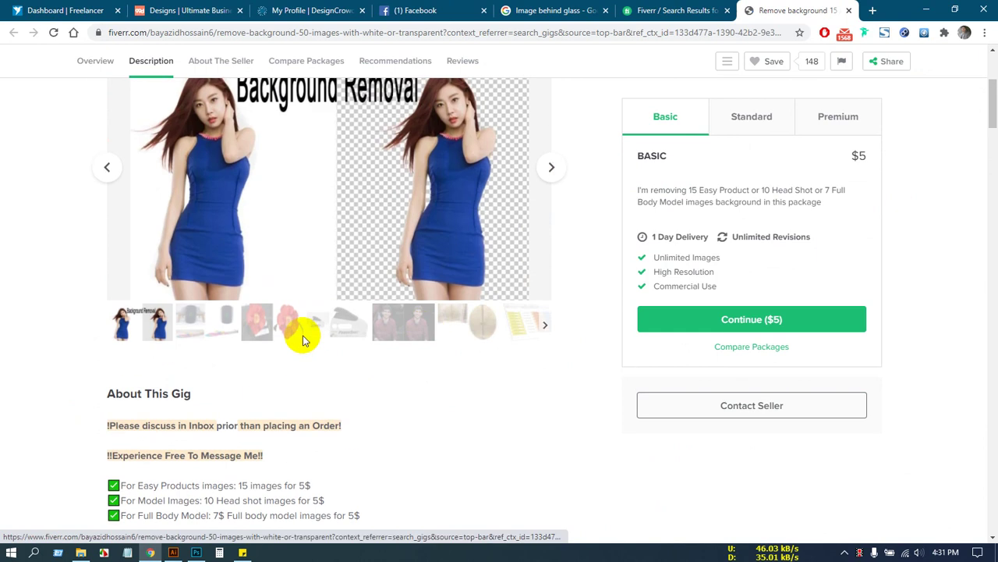
{"action": "left_click", "coordinate": [351, 324]}
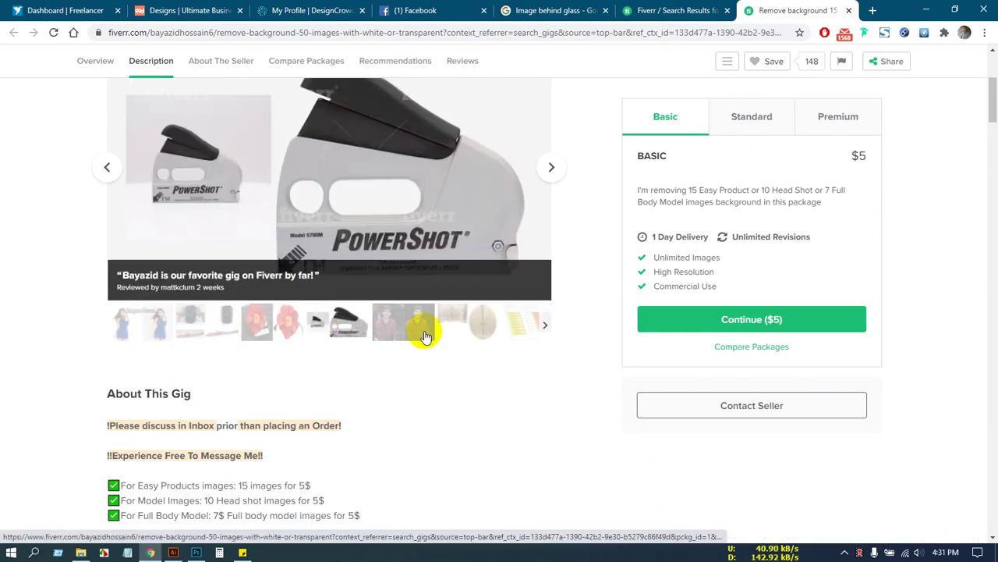
{"action": "scroll", "coordinate": [390, 304], "scroll_direction": "up", "scroll_amount": 1}
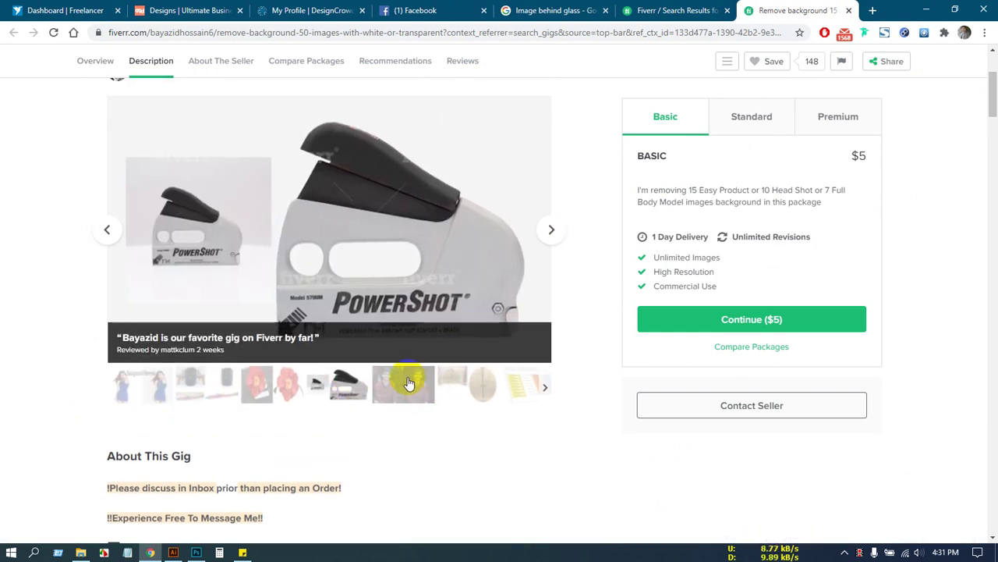
{"action": "left_click", "coordinate": [462, 380]}
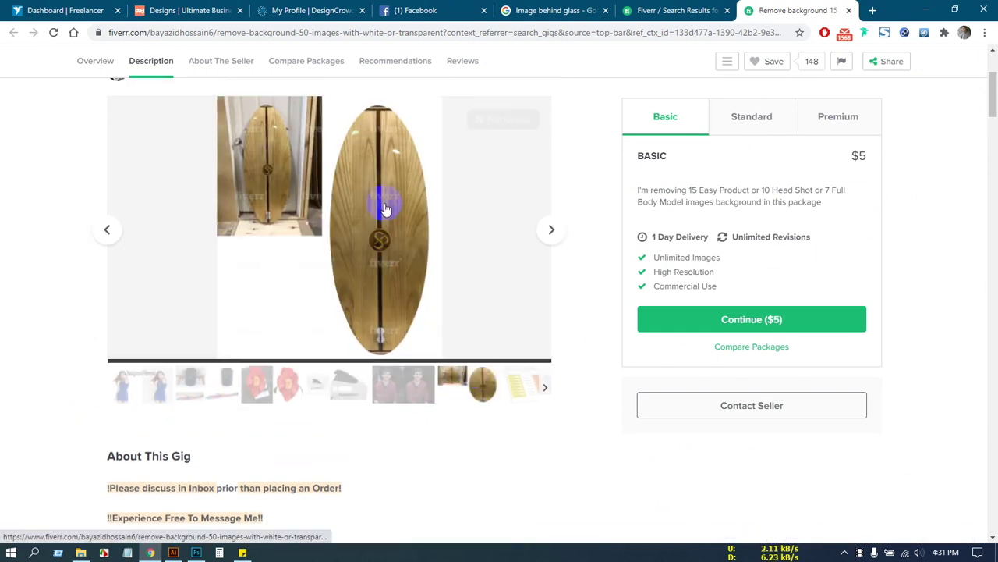
{"action": "left_click", "coordinate": [520, 386]}
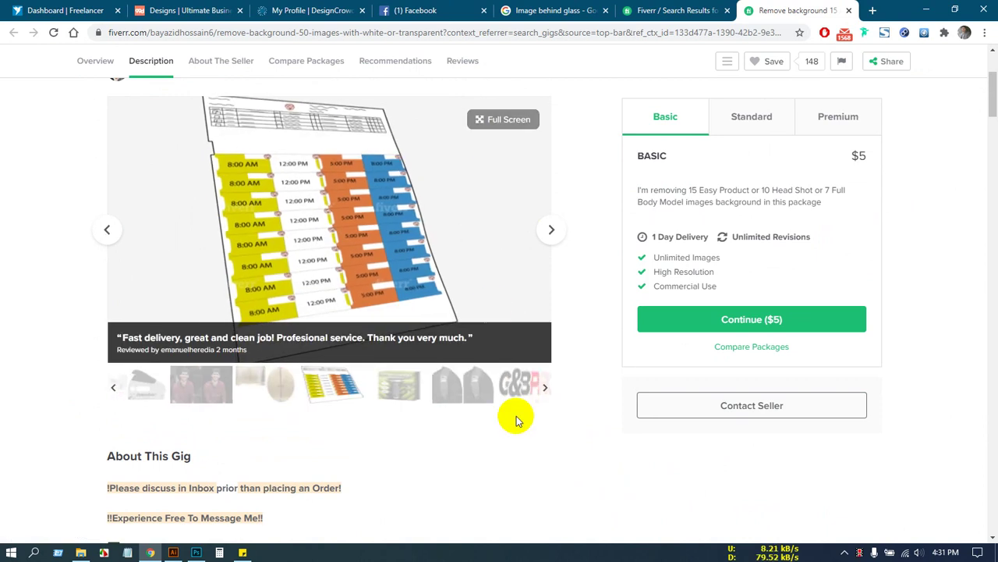
{"action": "left_click", "coordinate": [520, 384]}
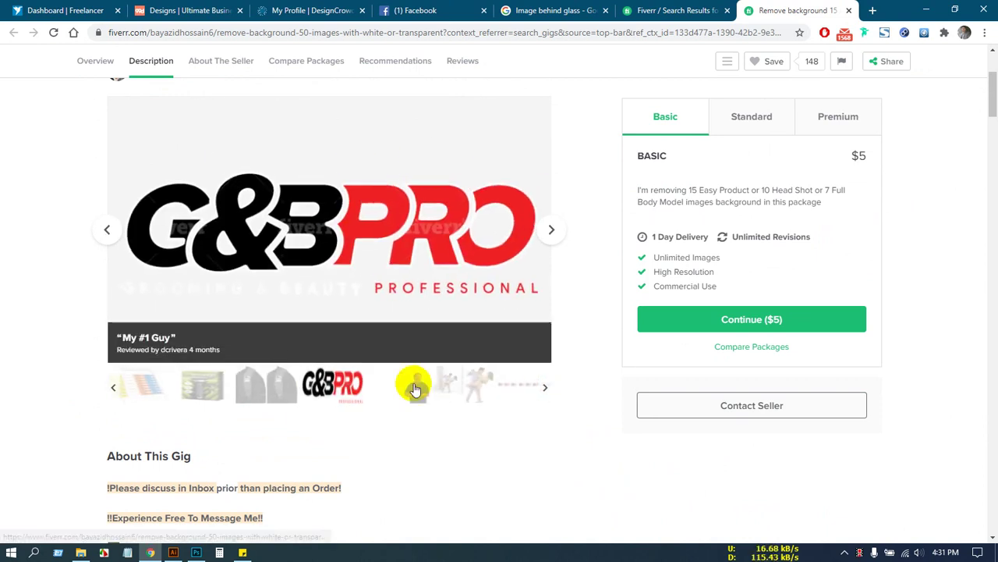
{"action": "left_click", "coordinate": [415, 389]}
{"action": "left_click", "coordinate": [445, 386]}
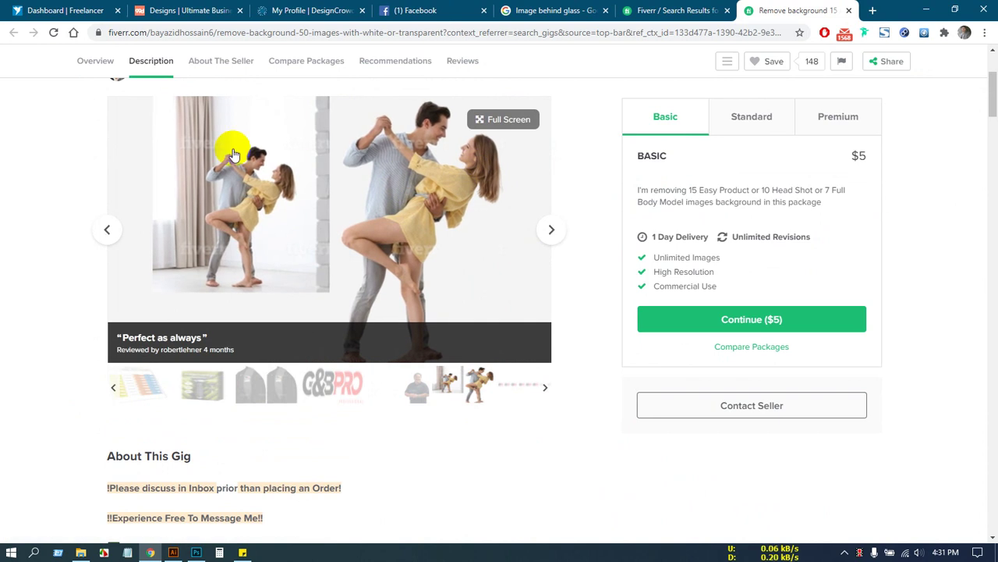
Examine the gig's remaining samples: wooden boards, camouflage straps, two-way radio, woman's portrait, exercise illustration, white silhouettes and 3 in 1 Design chart.
{"action": "left_click", "coordinate": [543, 387]}
{"action": "left_click", "coordinate": [234, 383]}
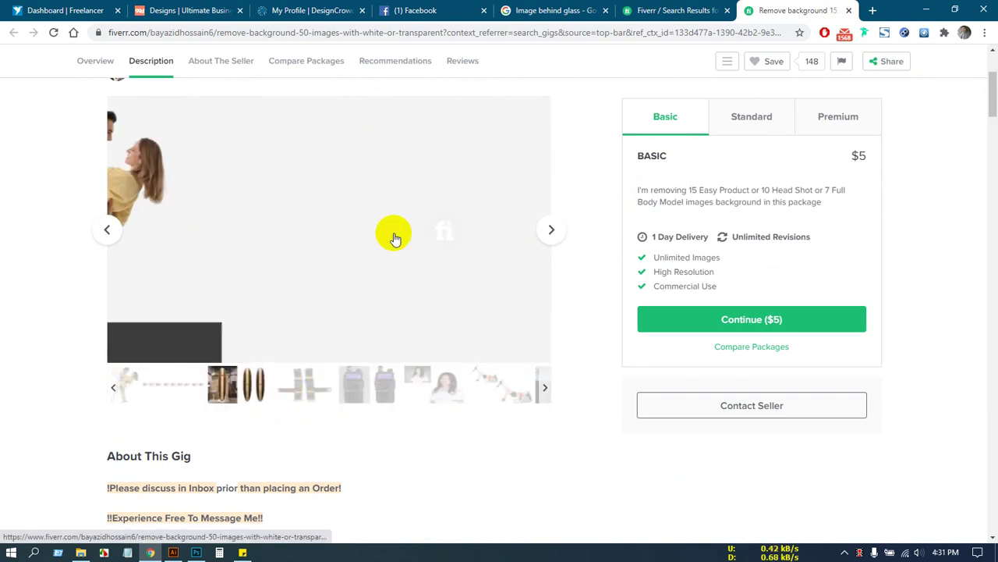
{"action": "left_click", "coordinate": [305, 382]}
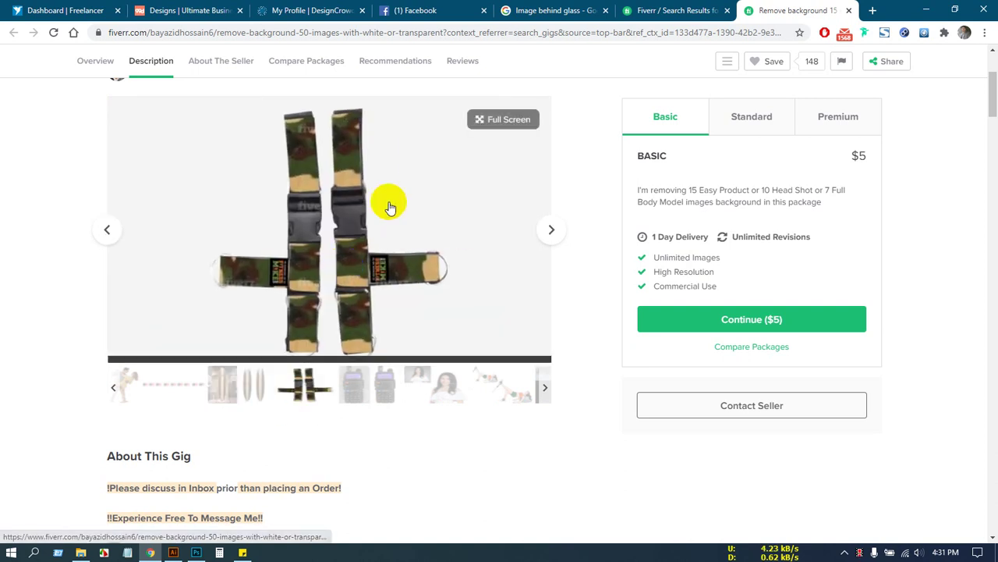
{"action": "left_click", "coordinate": [367, 392]}
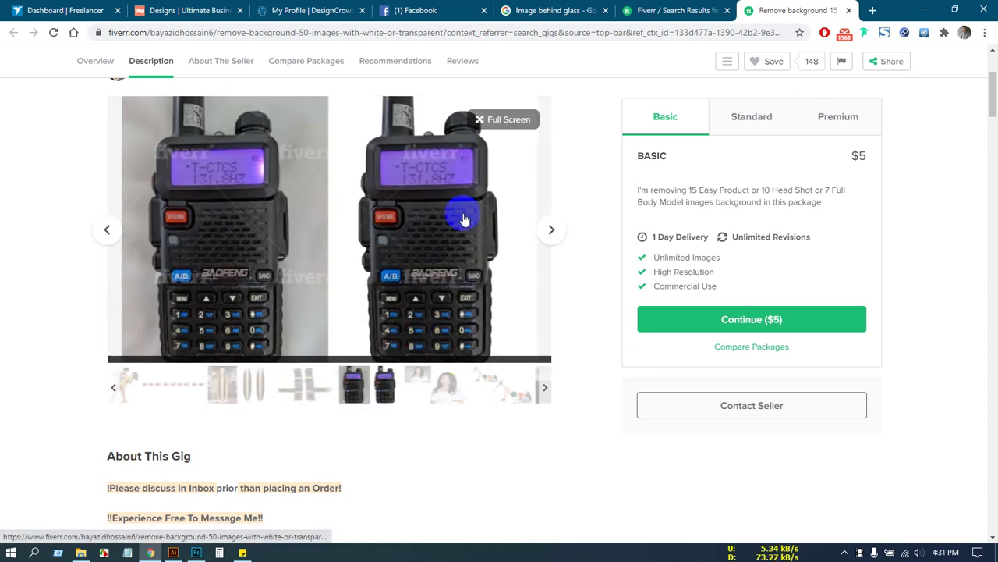
{"action": "left_click", "coordinate": [437, 395]}
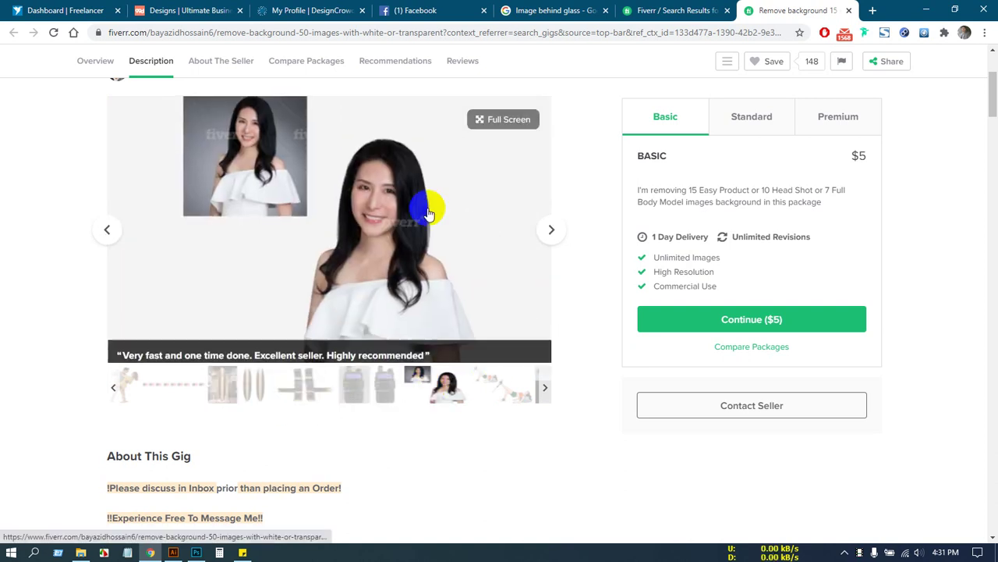
{"action": "left_click", "coordinate": [500, 384]}
{"action": "left_click", "coordinate": [542, 388]}
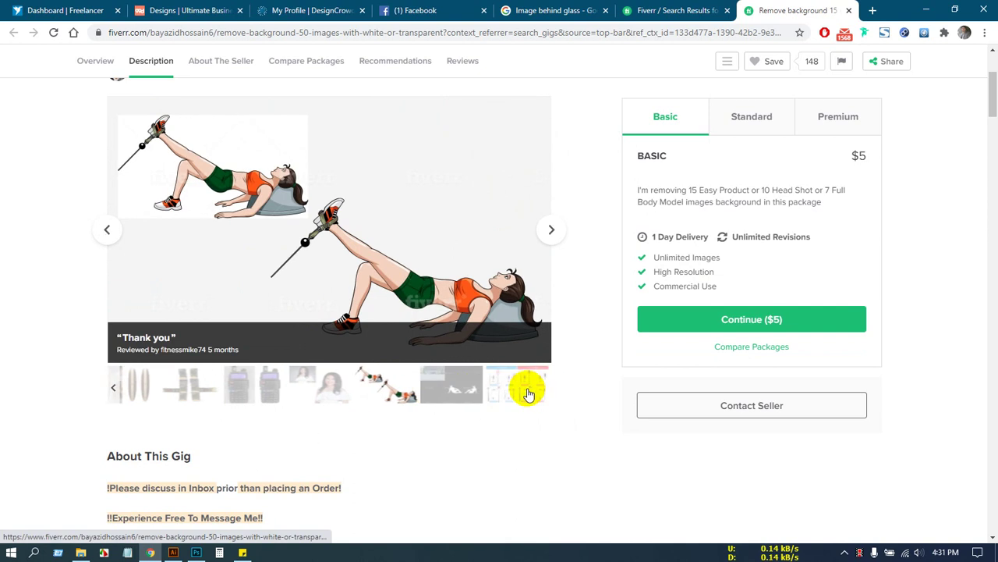
{"action": "left_click", "coordinate": [453, 383]}
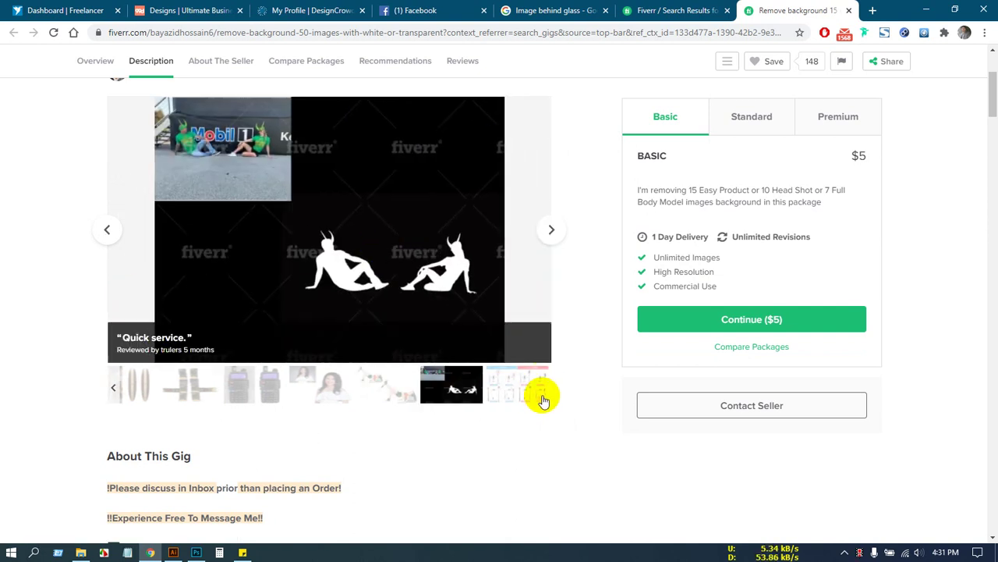
{"action": "left_click", "coordinate": [506, 385]}
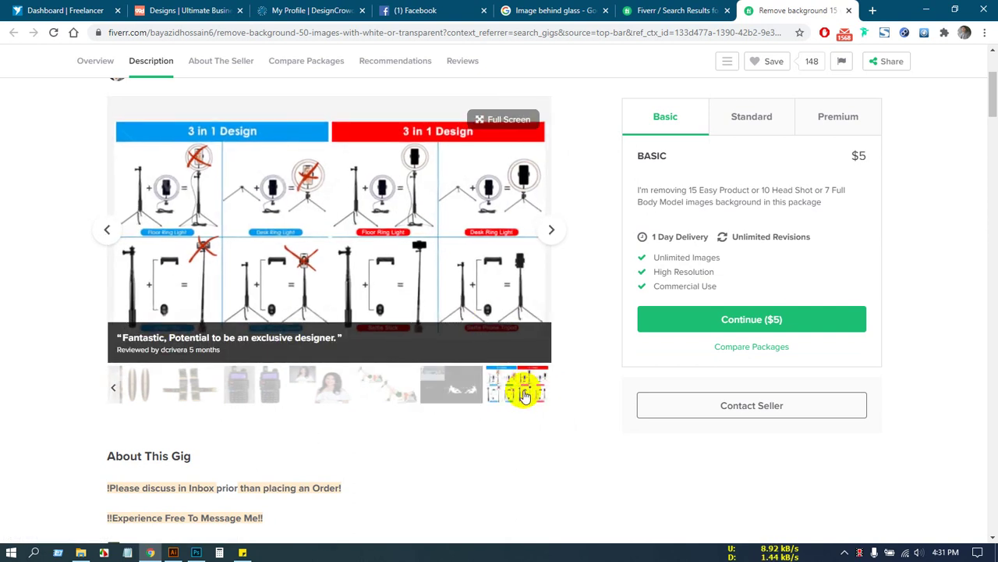
Return to the gig's first sample image and skim its description, delivery terms and file formats.
{"action": "left_click", "coordinate": [552, 227]}
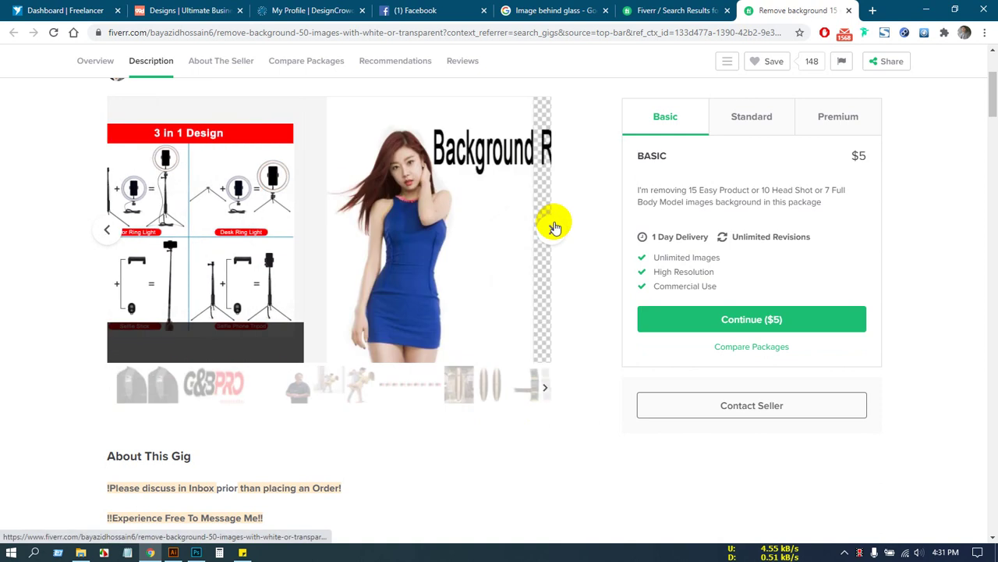
{"action": "scroll", "coordinate": [255, 418], "scroll_direction": "down", "scroll_amount": 8}
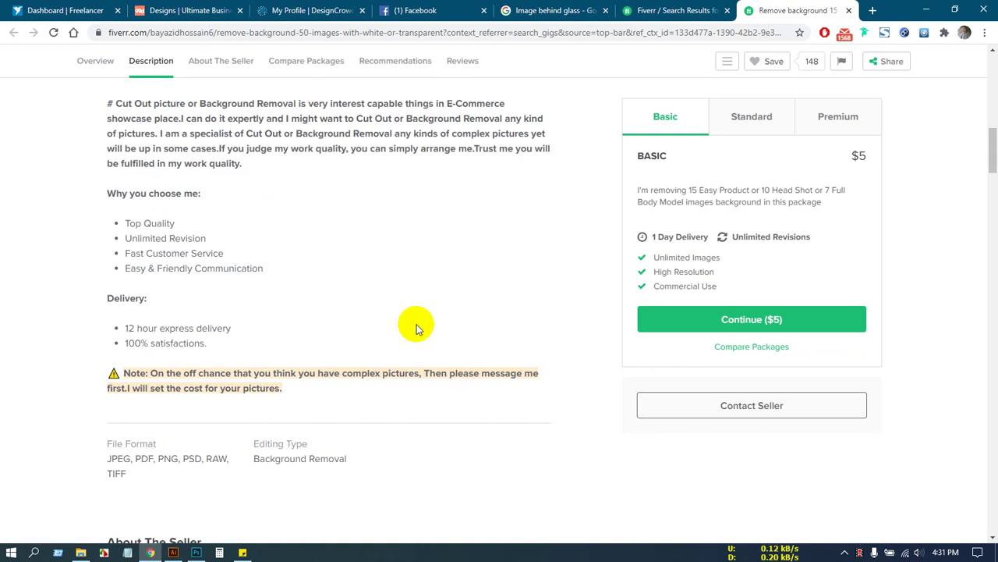
{"action": "scroll", "coordinate": [357, 234], "scroll_direction": "up", "scroll_amount": 10}
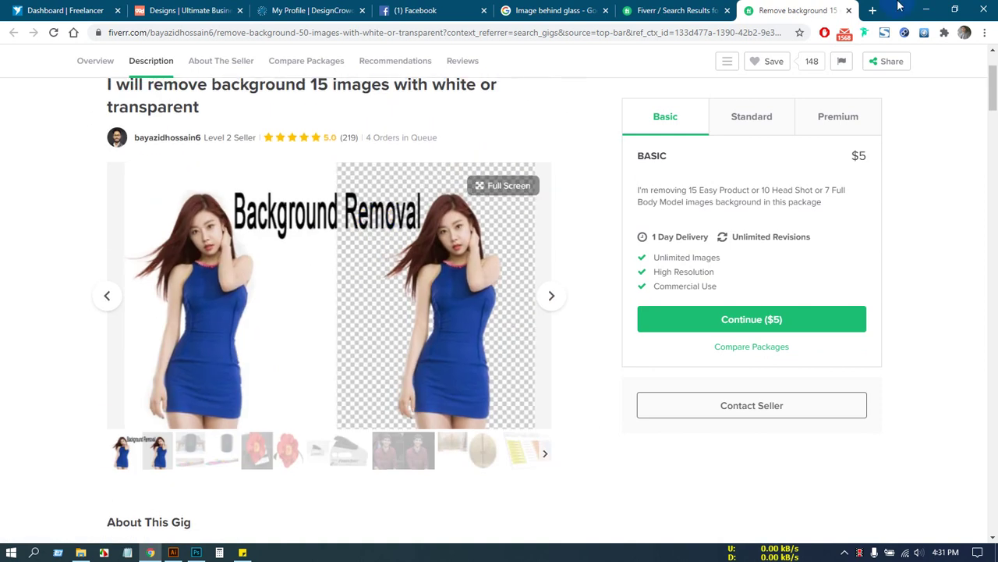
Switch to Facebook, open the photo of the woman in the red sari from the Batch 15 group chat, and download it.
{"action": "left_click", "coordinate": [428, 7]}
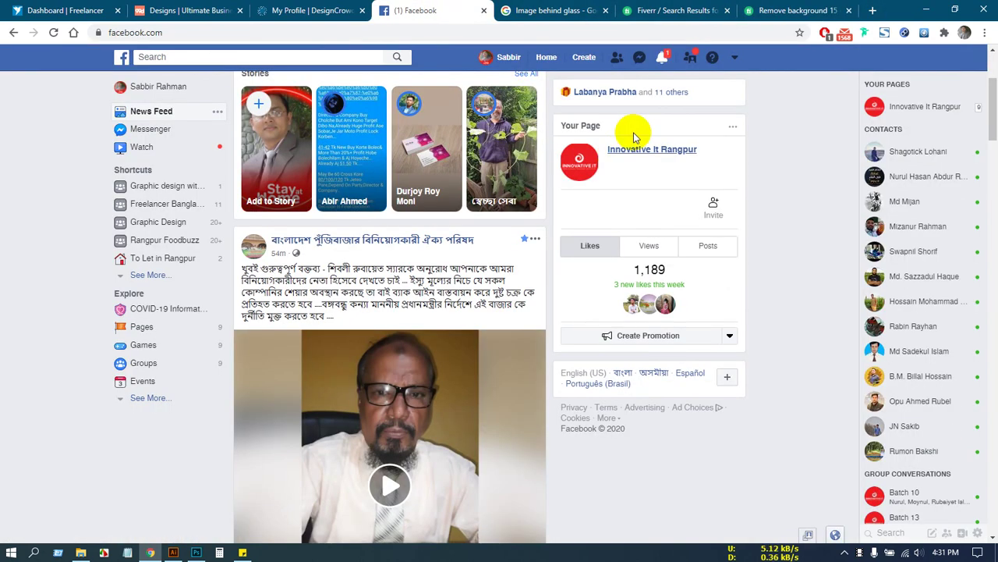
{"action": "left_click", "coordinate": [640, 60]}
{"action": "left_click", "coordinate": [508, 105]}
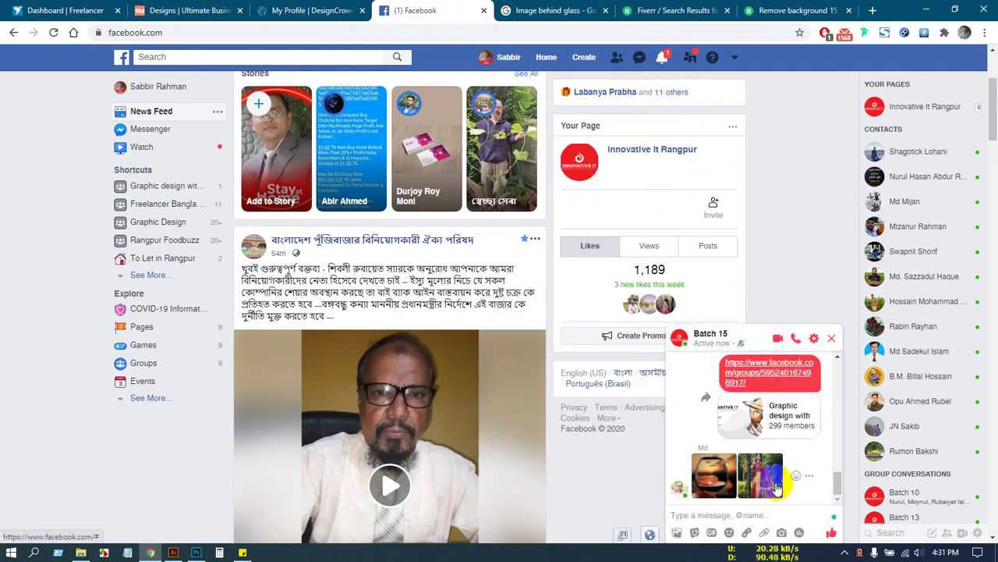
{"action": "left_click", "coordinate": [774, 490]}
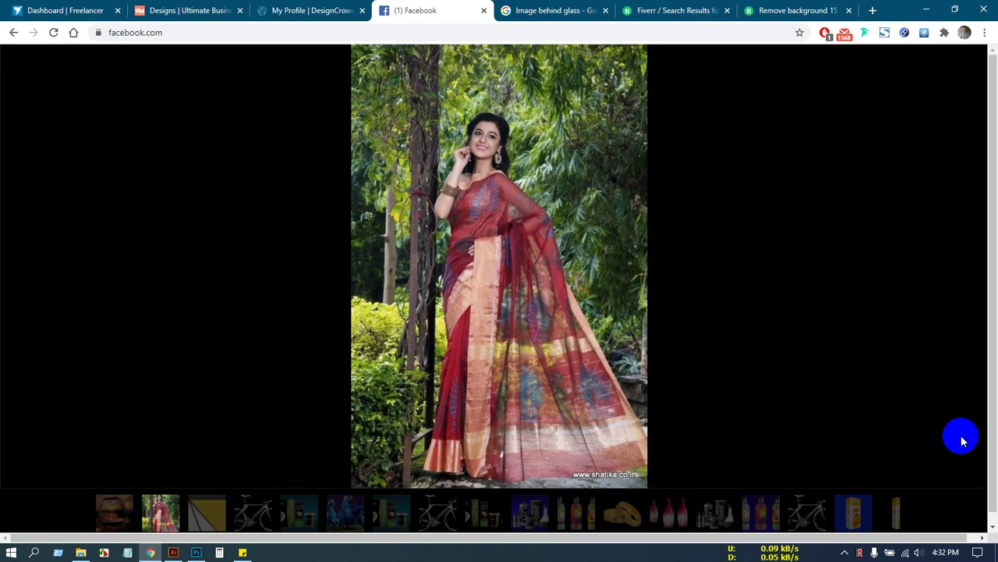
{"action": "left_click_drag", "start_coordinate": [501, 379], "coordinate": [788, 353]}
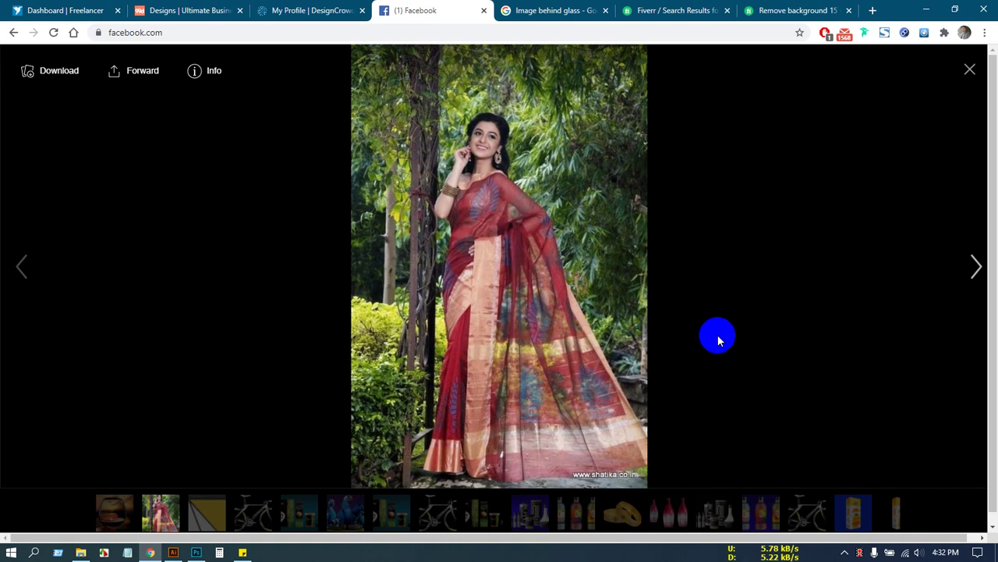
{"action": "left_click", "coordinate": [52, 70]}
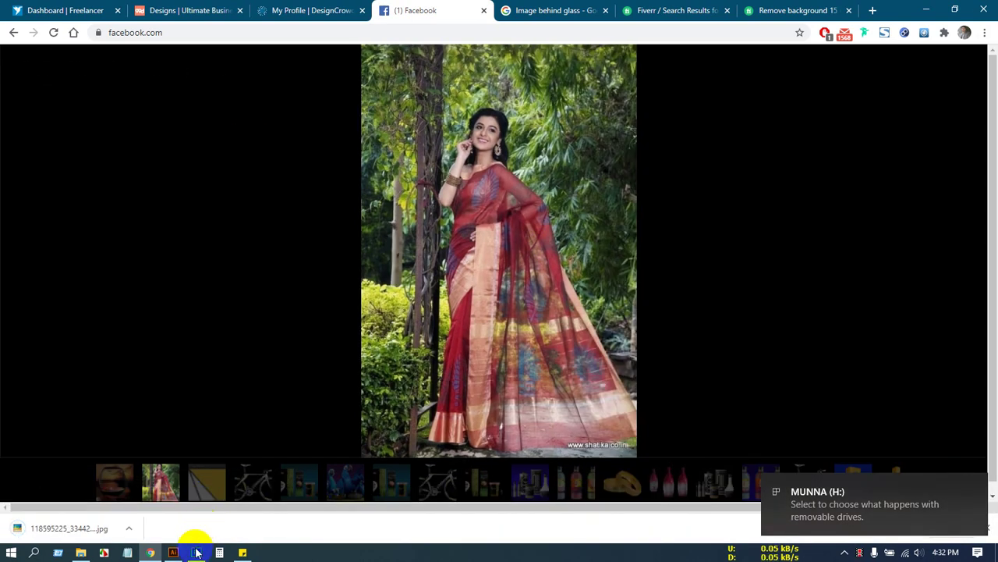
Switch to Photoshop and open the downloaded sari photo from the Downloads folder.
{"action": "left_click", "coordinate": [196, 552]}
{"action": "left_click", "coordinate": [745, 255]}
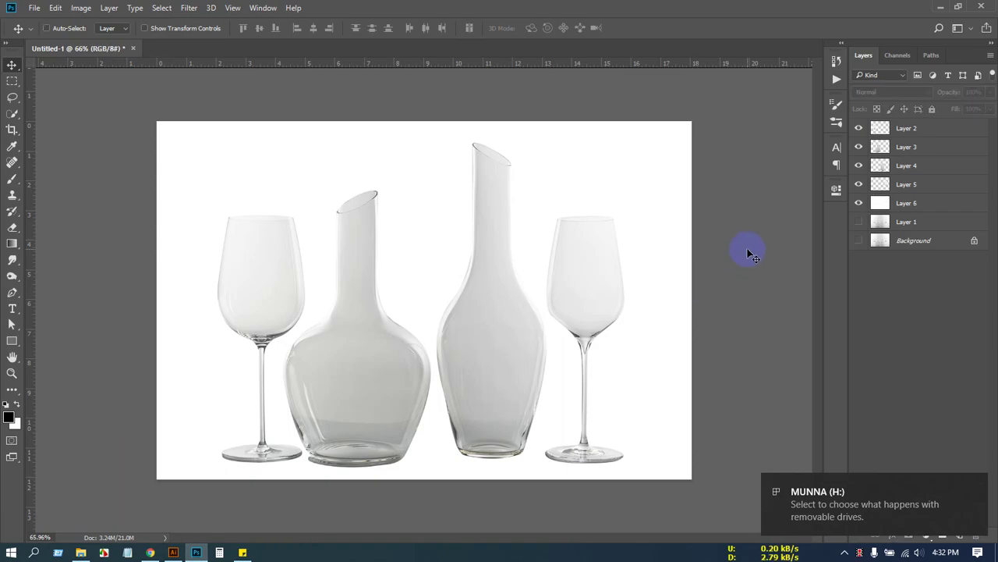
{"action": "key", "text": "ctrl+o"}
{"action": "left_click", "coordinate": [67, 110]}
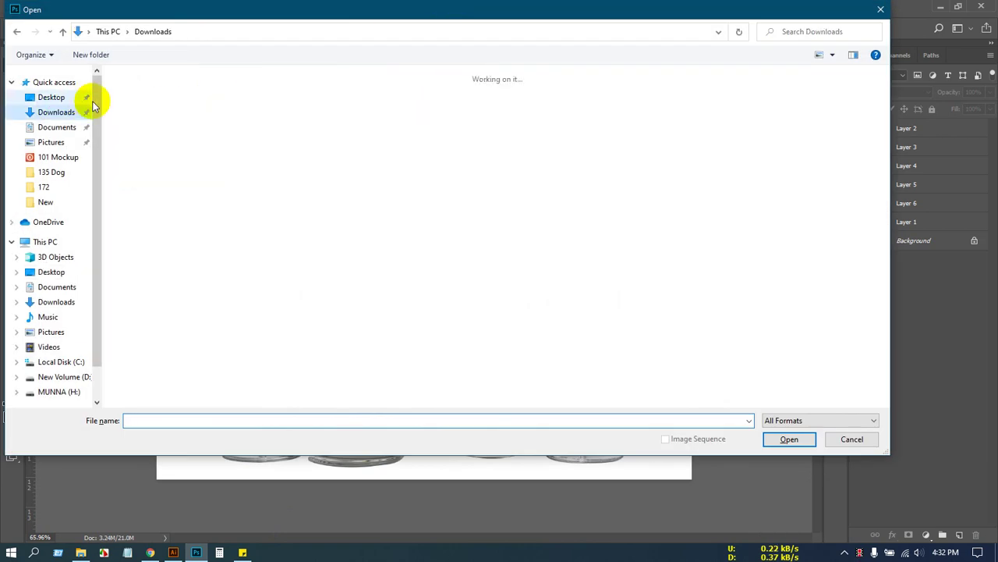
{"action": "double_click", "coordinate": [163, 115]}
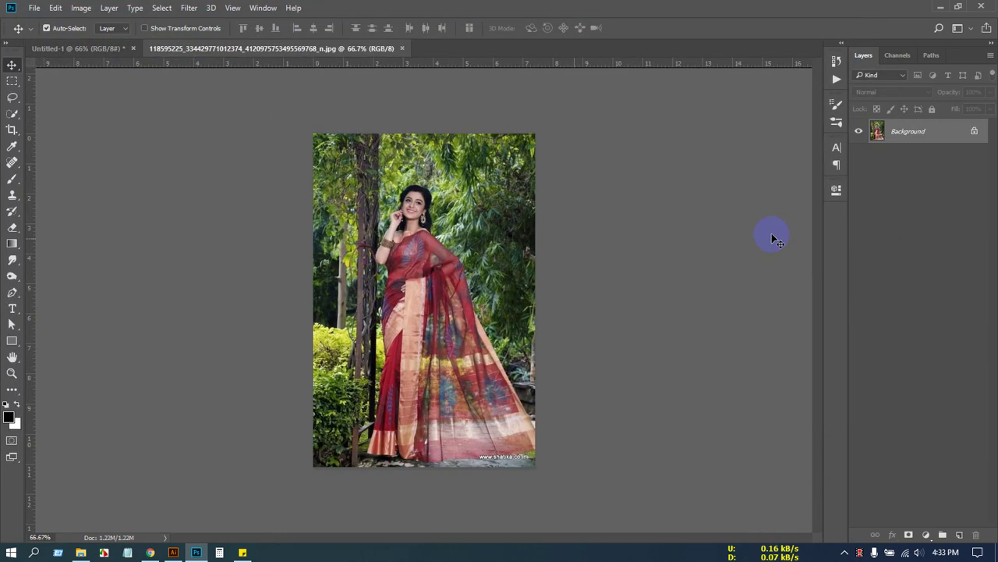
Duplicate the sari photo onto a new layer and hide the original Background layer.
{"action": "key", "text": "ctrl+j"}
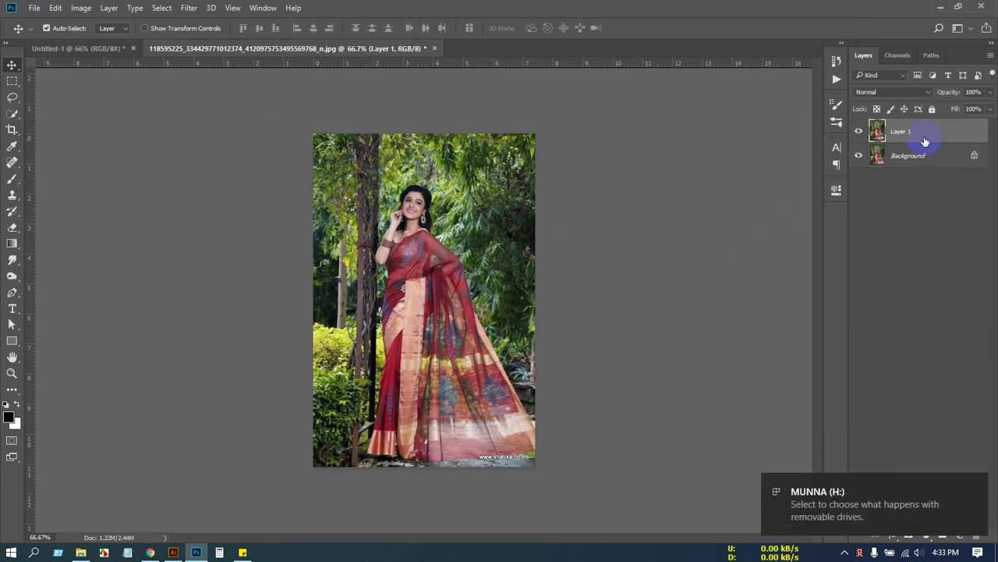
{"action": "scroll", "coordinate": [531, 270], "scroll_direction": "up", "scroll_amount": 5}
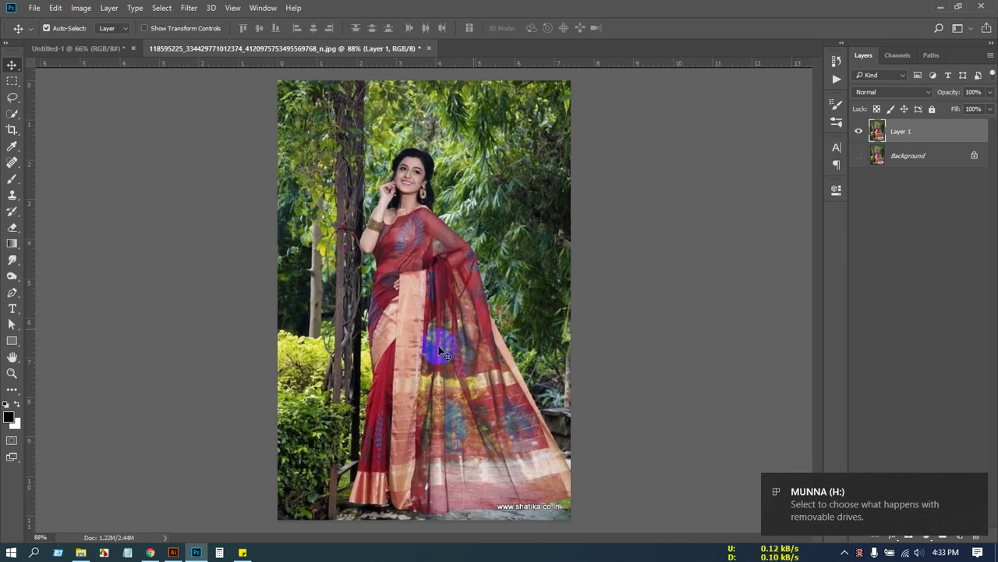
{"action": "scroll", "coordinate": [552, 476], "scroll_direction": "down", "scroll_amount": 2}
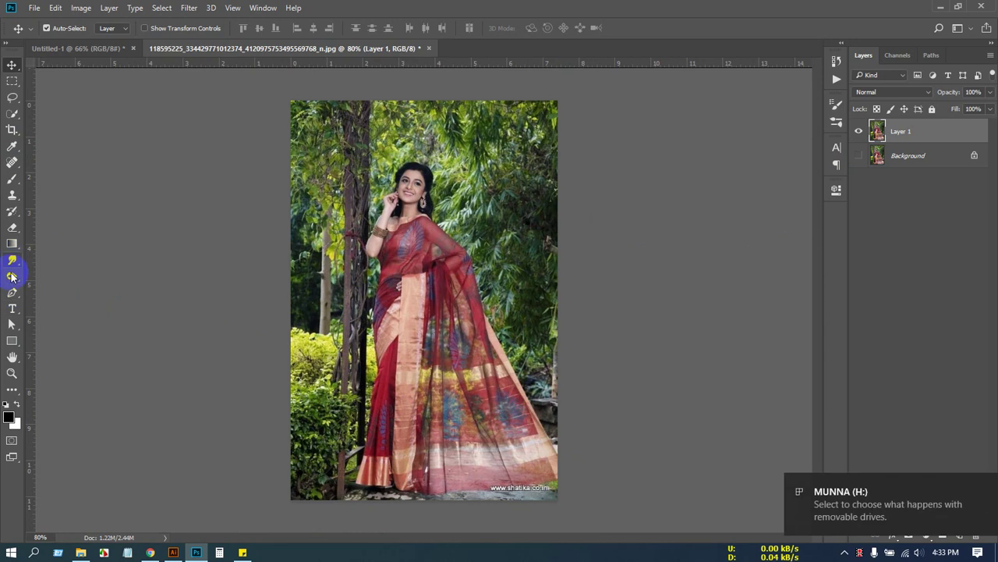
Start a Pen tool path at the sari's lower-left hem and trace its left edge up to the hip.
{"action": "left_click", "coordinate": [12, 293]}
{"action": "scroll", "coordinate": [328, 450], "scroll_direction": "up", "scroll_amount": 2}
{"action": "scroll", "coordinate": [405, 531], "scroll_direction": "up", "scroll_amount": 1}
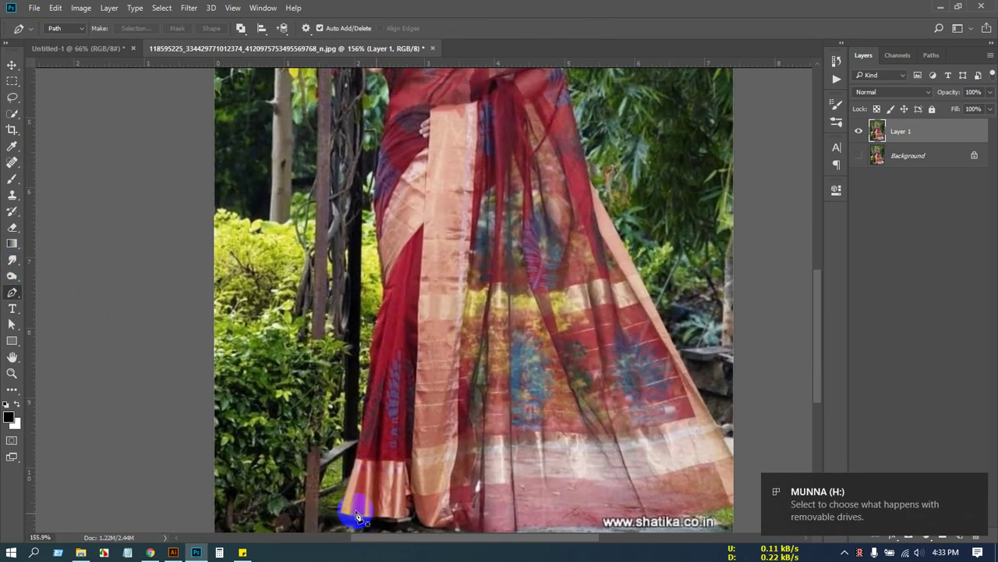
{"action": "left_click", "coordinate": [340, 511]}
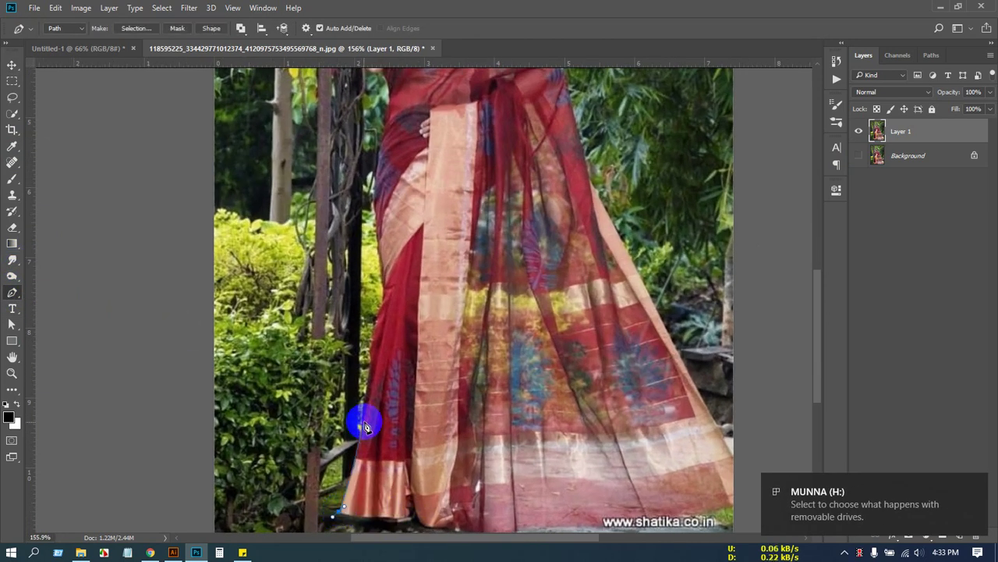
{"action": "left_click", "coordinate": [364, 422]}
{"action": "left_click", "coordinate": [380, 306]}
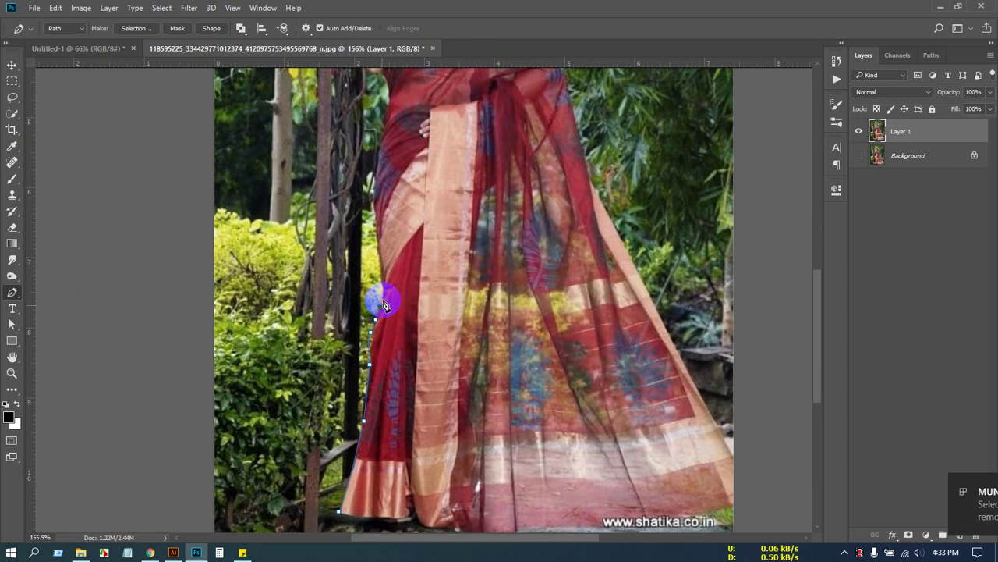
{"action": "left_click", "coordinate": [383, 268]}
{"action": "left_click", "coordinate": [372, 195]}
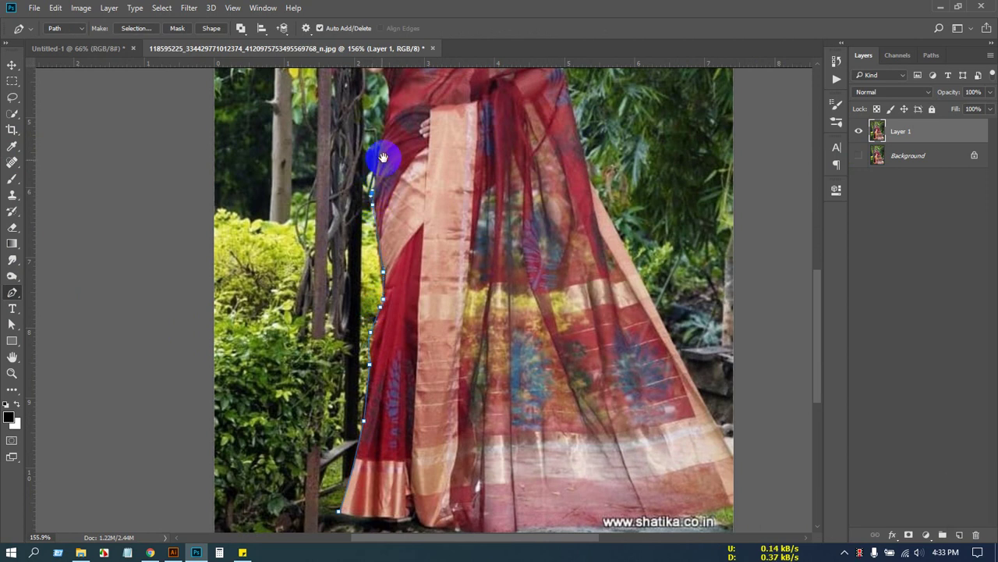
Continue the path up the waist, around the bent elbow and along the forearm to the raised hand.
{"action": "left_click_drag", "start_coordinate": [382, 159], "coordinate": [393, 303]}
{"action": "left_click", "coordinate": [392, 305]}
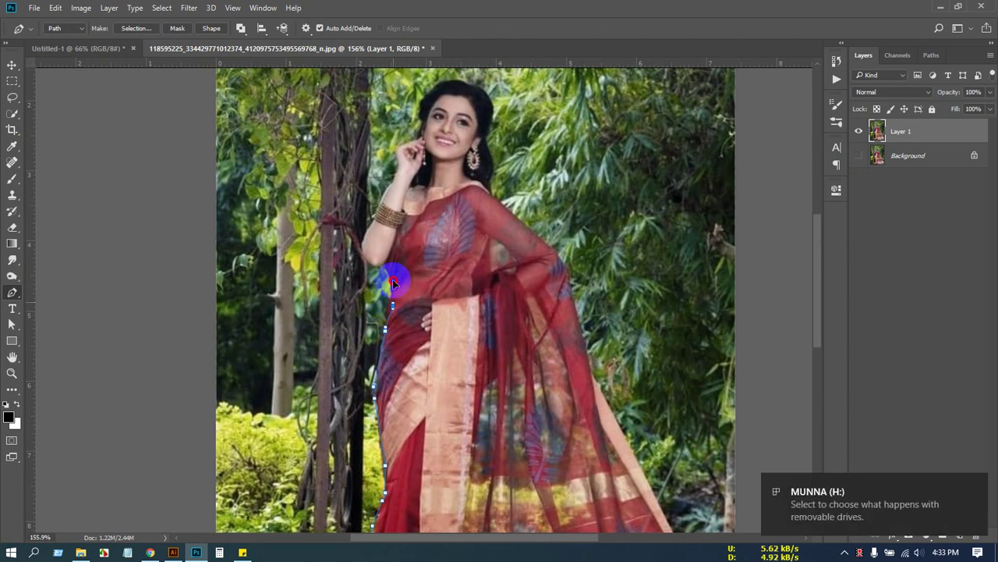
{"action": "left_click_drag", "start_coordinate": [383, 270], "coordinate": [383, 388]}
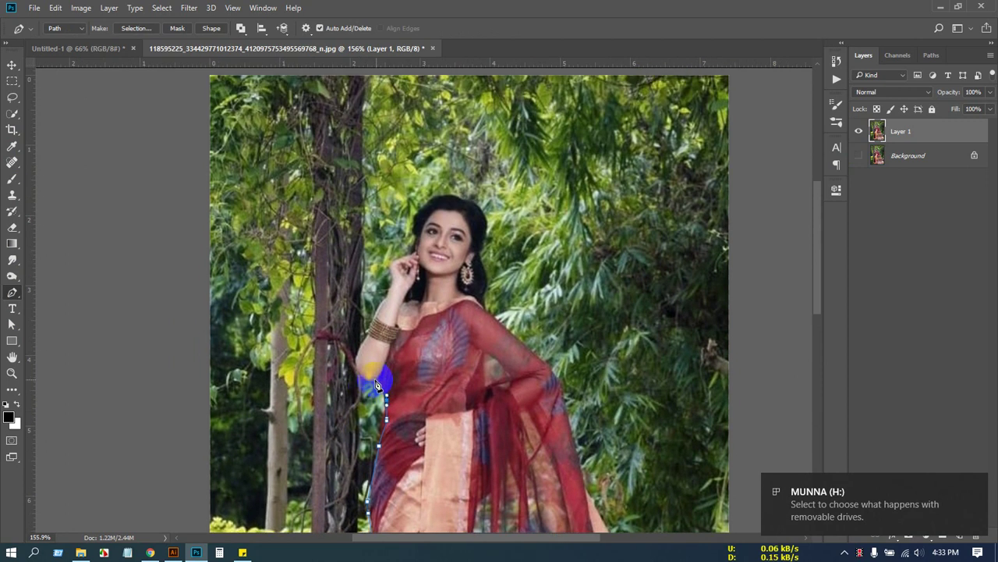
{"action": "left_click", "coordinate": [376, 380]}
{"action": "left_click_drag", "start_coordinate": [358, 351], "coordinate": [371, 318]}
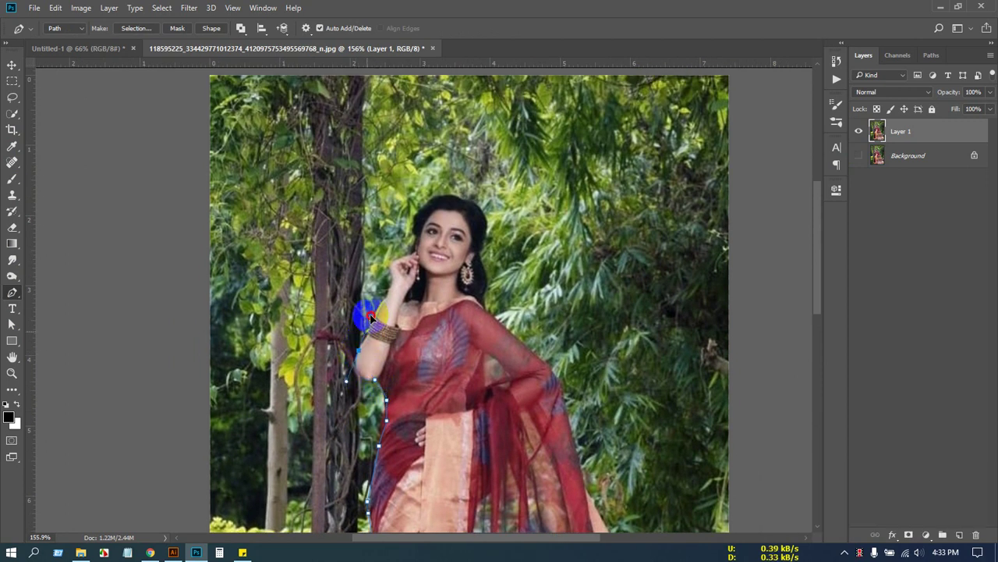
{"action": "left_click", "coordinate": [370, 328]}
{"action": "scroll", "coordinate": [405, 263], "scroll_direction": "up", "scroll_amount": 3}
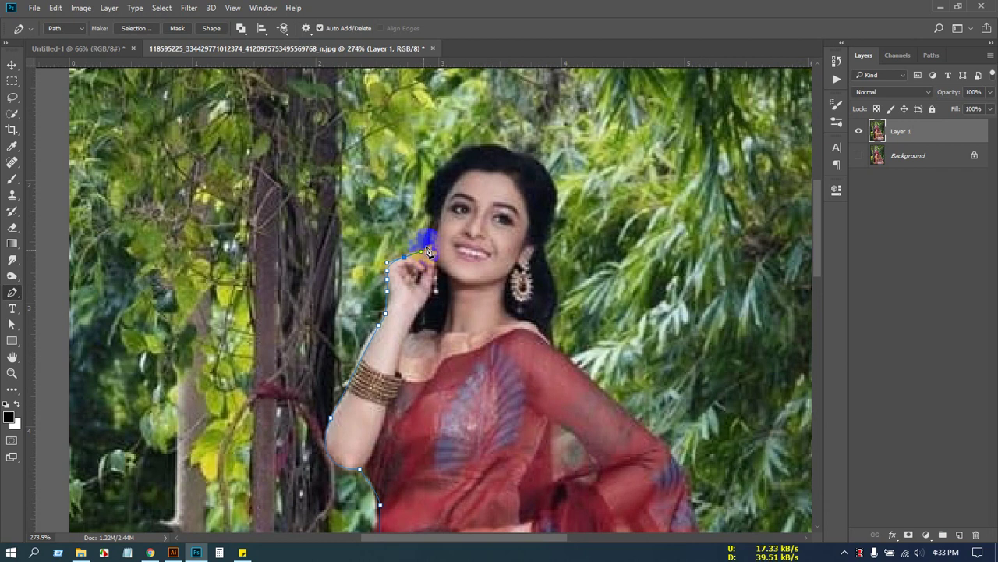
Trace the path from the raised hand up the left side of the hair and across the top of the head.
{"action": "left_click_drag", "start_coordinate": [426, 245], "coordinate": [427, 226]}
{"action": "left_click", "coordinate": [429, 218]}
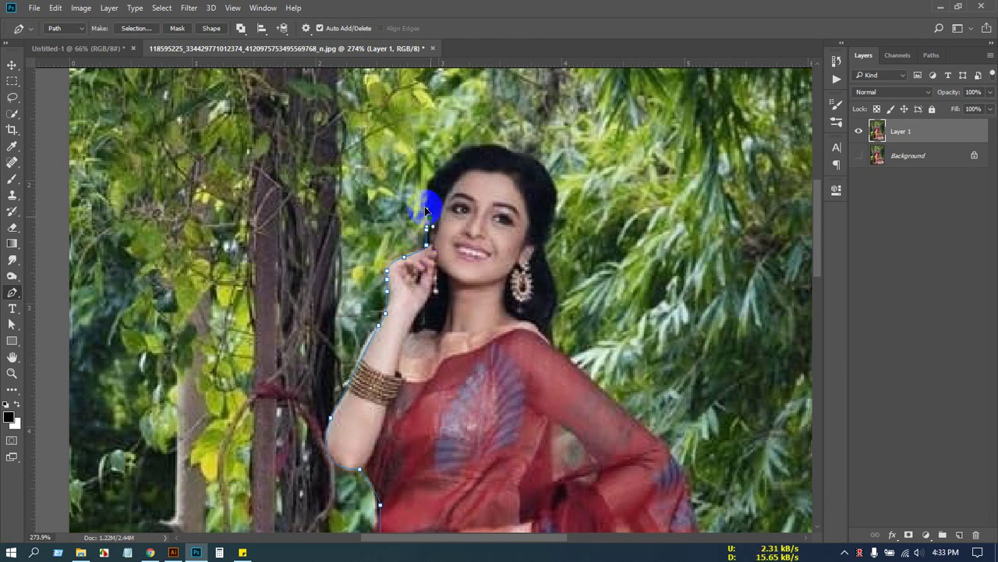
{"action": "left_click", "coordinate": [425, 207]}
{"action": "left_click_drag", "start_coordinate": [427, 190], "coordinate": [441, 173]}
{"action": "left_click", "coordinate": [461, 149]}
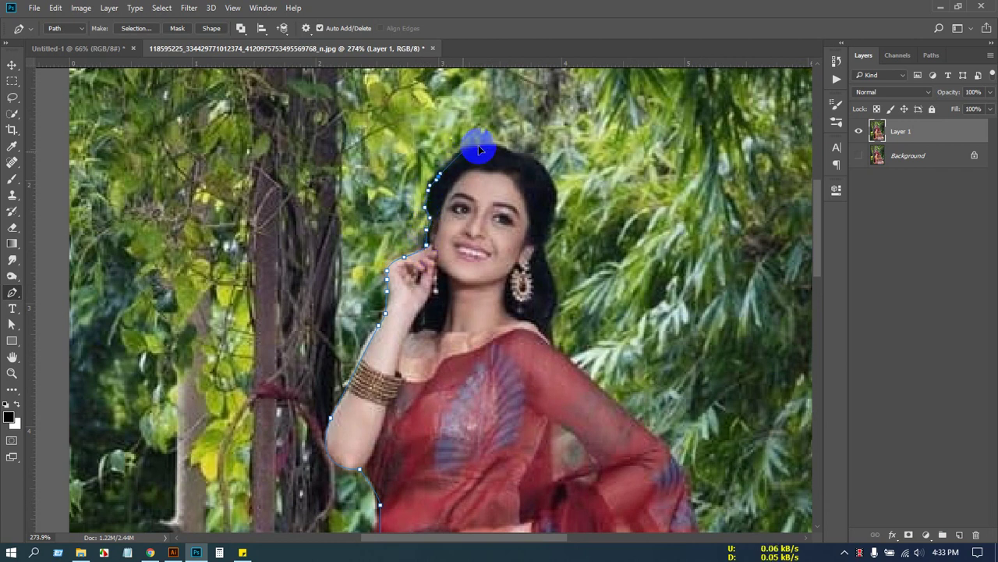
{"action": "left_click", "coordinate": [487, 146]}
{"action": "left_click", "coordinate": [508, 147]}
{"action": "left_click", "coordinate": [529, 149]}
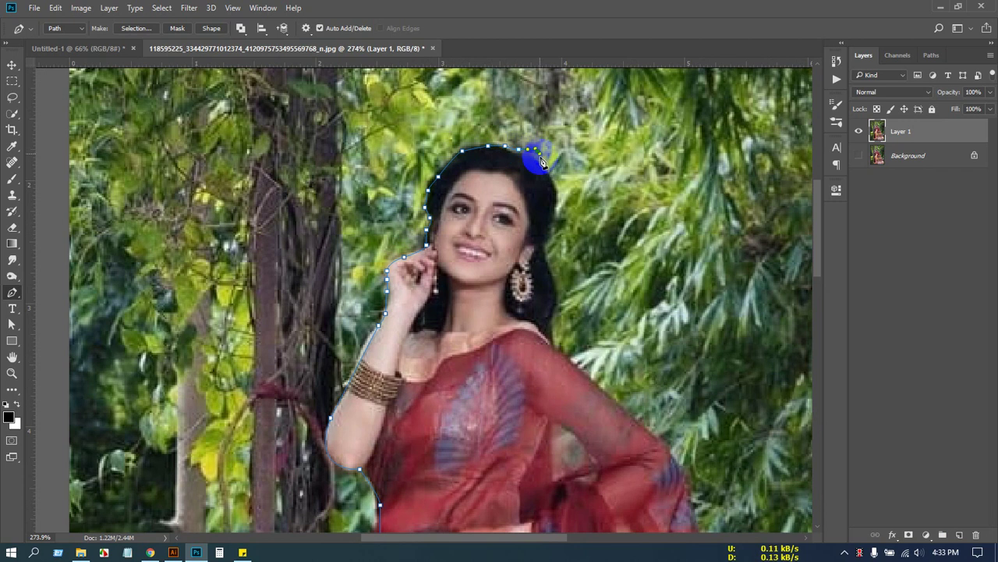
Undo the last anchor at the crown and trace the path down the right side of the hair past ear level.
{"action": "key", "text": "ctrl+z"}
{"action": "left_click", "coordinate": [531, 159]}
{"action": "left_click", "coordinate": [553, 179]}
{"action": "left_click", "coordinate": [557, 194]}
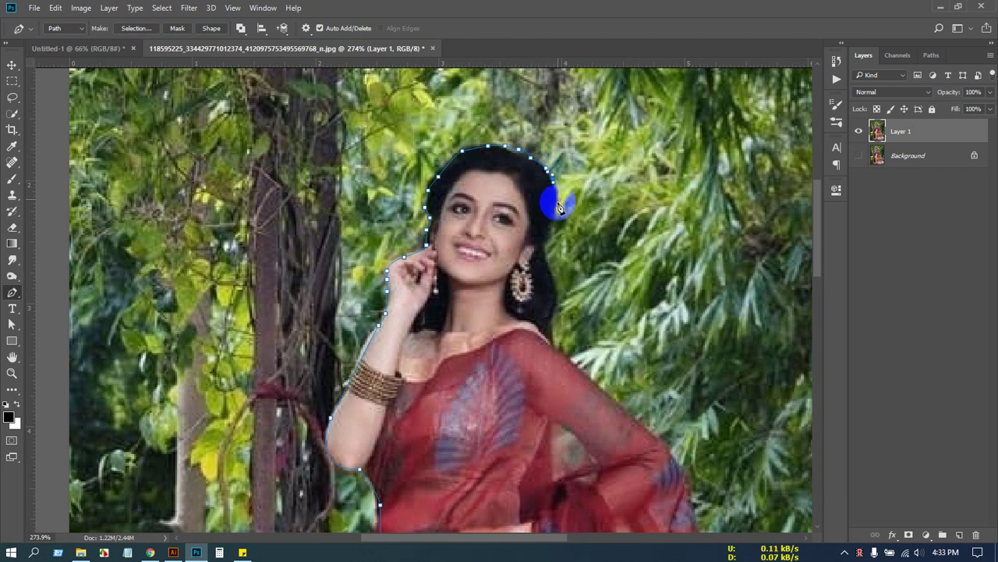
{"action": "left_click", "coordinate": [557, 206]}
{"action": "left_click", "coordinate": [553, 224]}
{"action": "left_click", "coordinate": [547, 239]}
{"action": "left_click", "coordinate": [551, 266]}
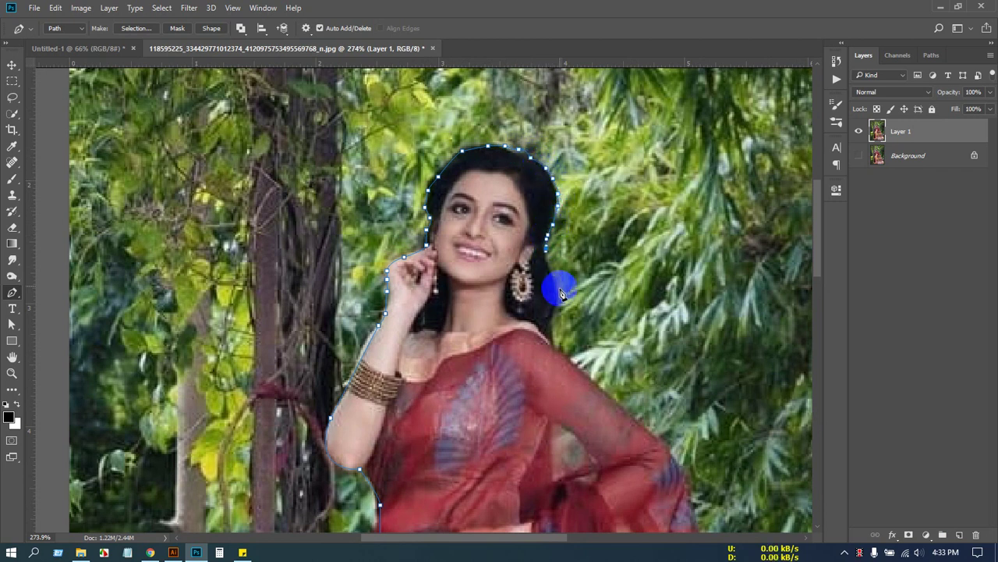
Extend the path along the lower strands of hair to the top of the sari-covered shoulder.
{"action": "left_click", "coordinate": [557, 294]}
{"action": "left_click", "coordinate": [553, 312]}
{"action": "left_click", "coordinate": [552, 322]}
{"action": "left_click", "coordinate": [549, 333]}
{"action": "left_click", "coordinate": [555, 349]}
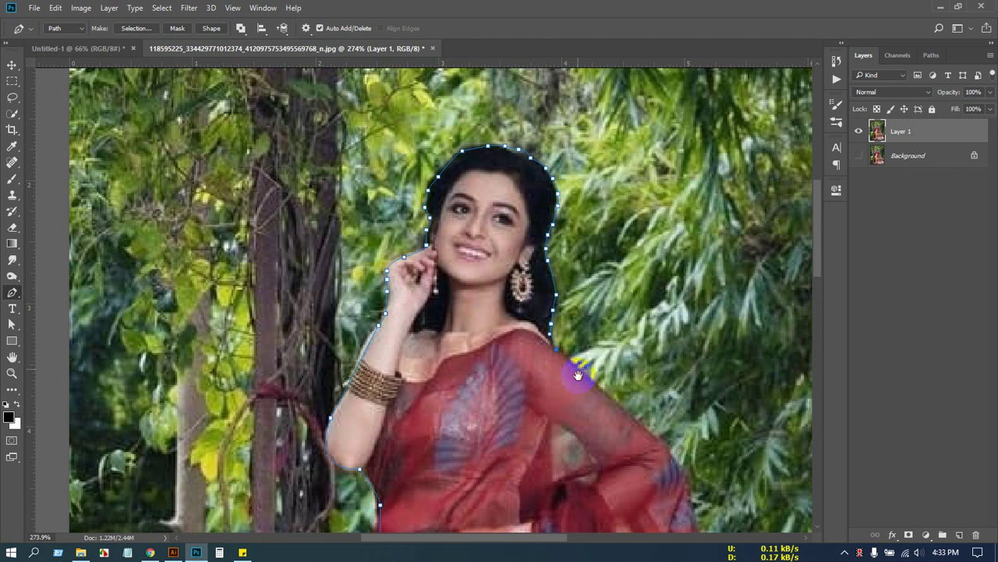
Trace the path from the shoulder along the sheer sleeve, around the elbow and down the red drape to the gold border.
{"action": "left_click_drag", "start_coordinate": [578, 374], "coordinate": [398, 157]}
{"action": "left_click", "coordinate": [430, 180]}
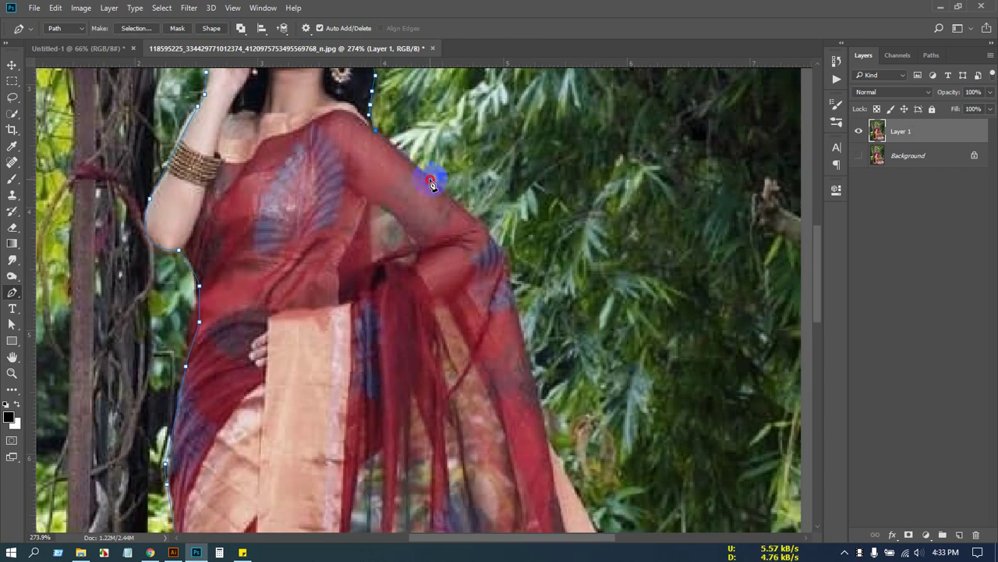
{"action": "left_click", "coordinate": [481, 223]}
{"action": "left_click", "coordinate": [507, 255]}
{"action": "left_click", "coordinate": [514, 283]}
{"action": "left_click", "coordinate": [521, 337]}
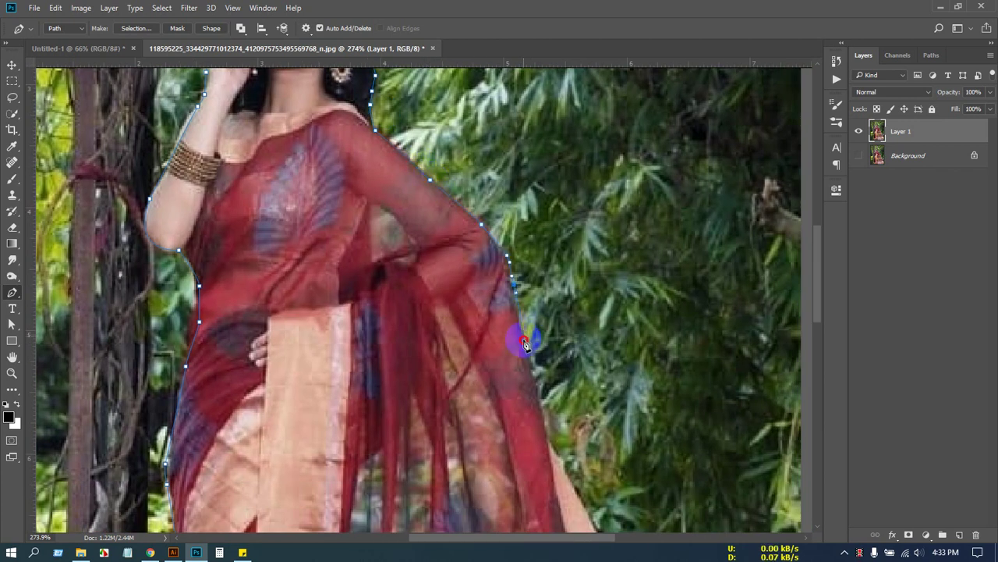
{"action": "scroll", "coordinate": [526, 272], "scroll_direction": "down", "scroll_amount": 4}
{"action": "left_click", "coordinate": [533, 264]}
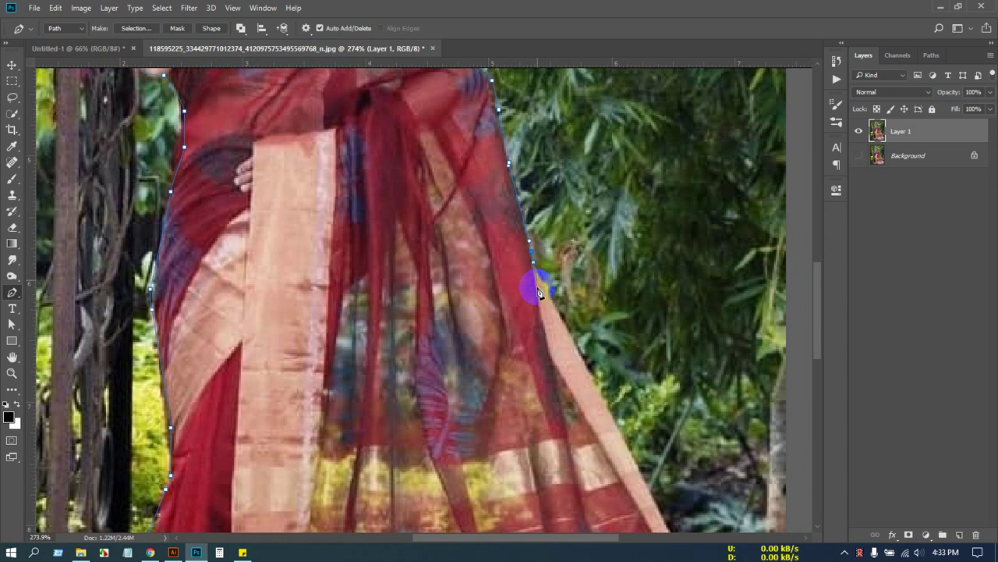
Continue the path down the outer edge of the drape's gold border toward the photo's right edge.
{"action": "scroll", "coordinate": [535, 328], "scroll_direction": "down", "scroll_amount": 3}
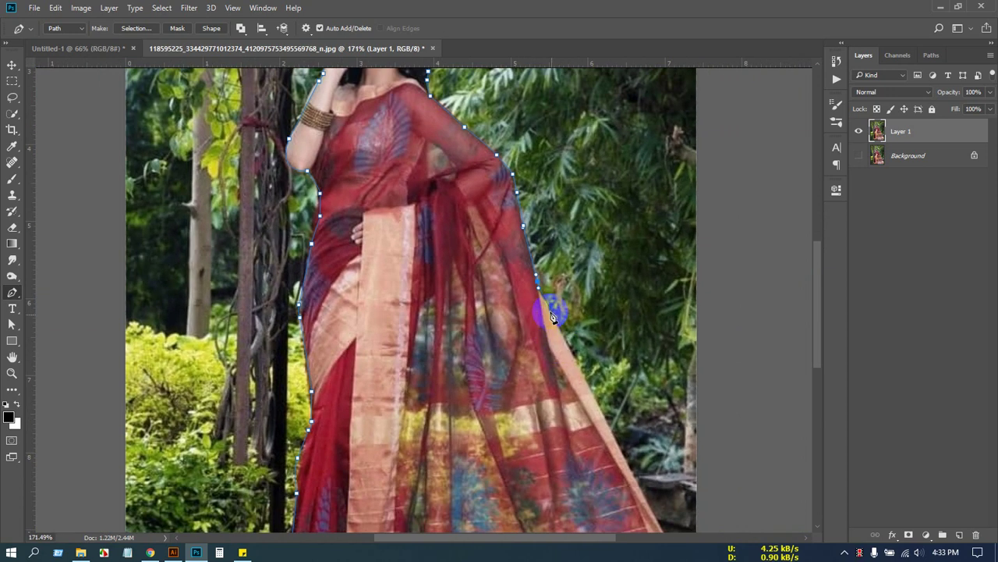
{"action": "left_click", "coordinate": [544, 300]}
{"action": "left_click_drag", "start_coordinate": [574, 349], "coordinate": [503, 245]}
{"action": "left_click", "coordinate": [520, 286]}
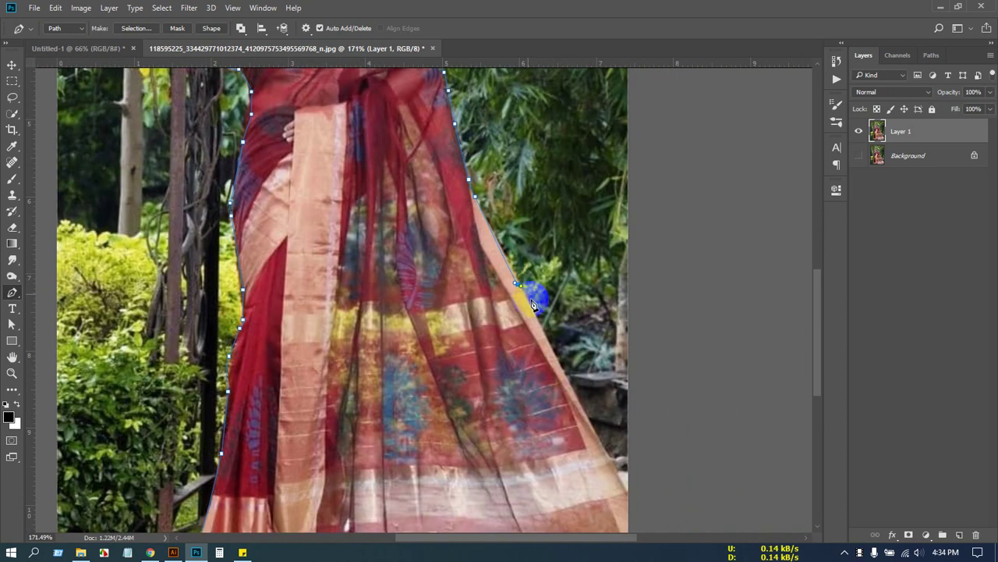
{"action": "left_click", "coordinate": [550, 347]}
{"action": "left_click_drag", "start_coordinate": [567, 396], "coordinate": [526, 291]}
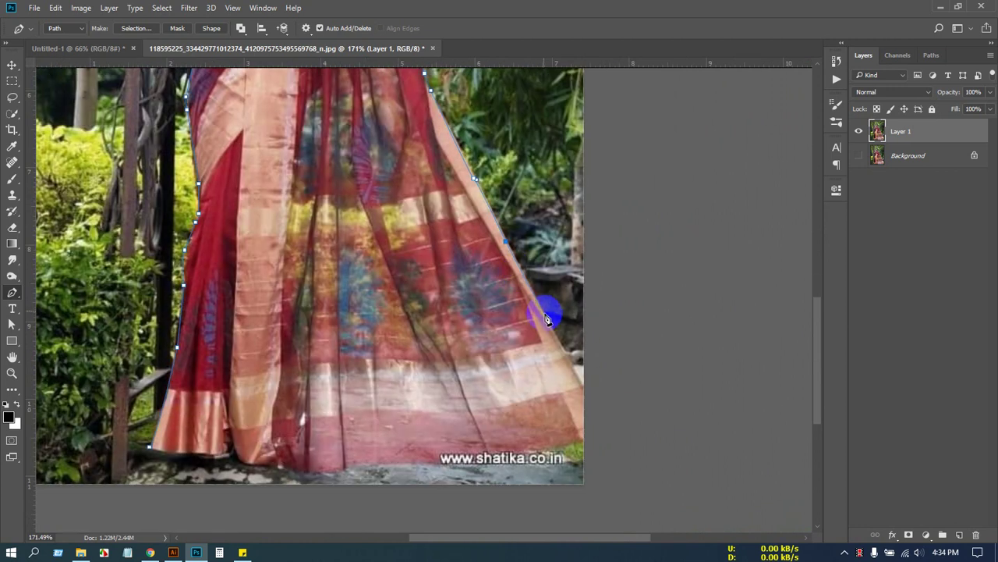
{"action": "left_click", "coordinate": [550, 322]}
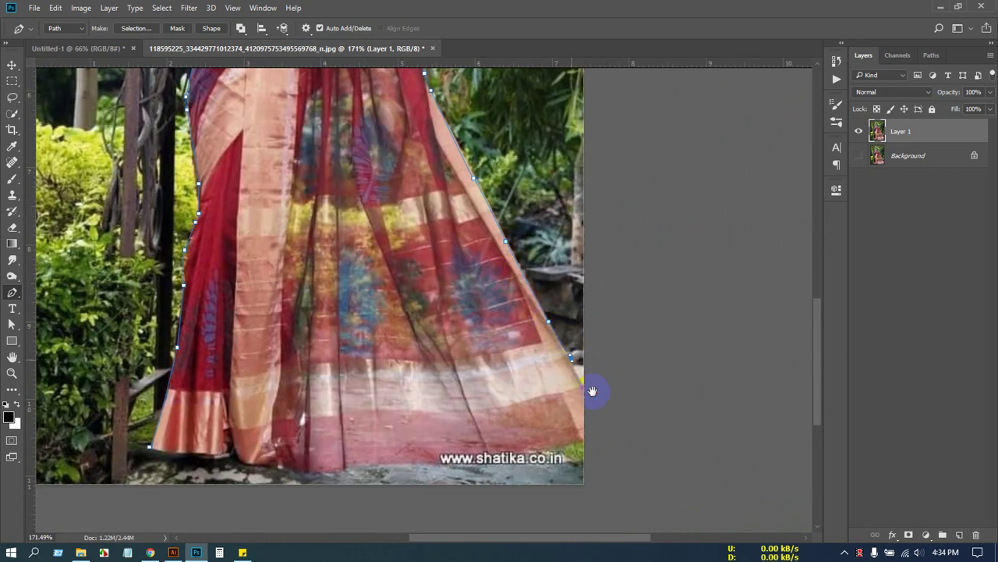
Continue the path around the drape's corner at the photo edge and along the sheer bottom hem to the vertical gold border.
{"action": "left_click_drag", "start_coordinate": [592, 391], "coordinate": [601, 380]}
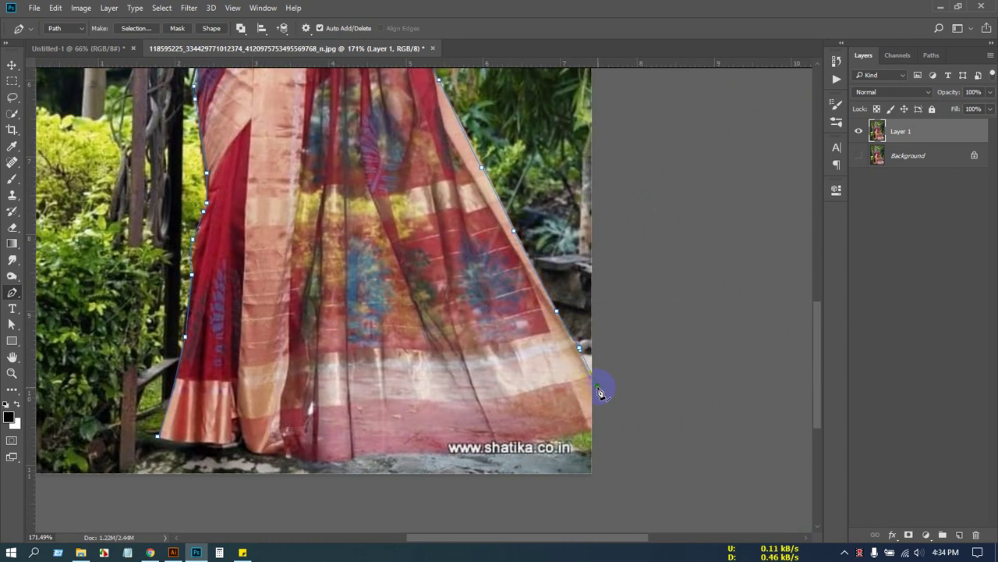
{"action": "scroll", "coordinate": [607, 421], "scroll_direction": "down", "scroll_amount": 1}
{"action": "left_click", "coordinate": [570, 434]}
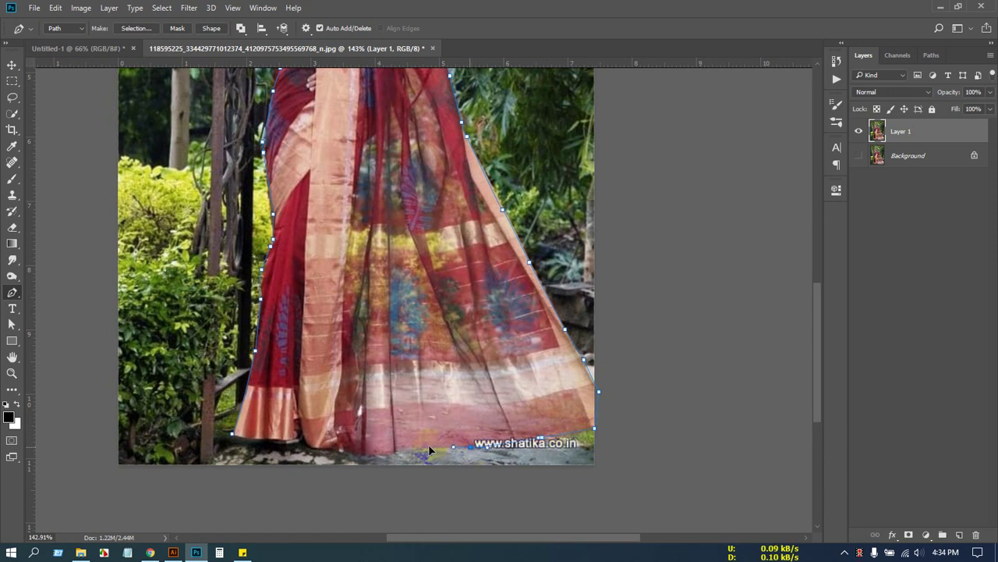
{"action": "left_click", "coordinate": [392, 454]}
{"action": "left_click", "coordinate": [364, 452]}
{"action": "left_click", "coordinate": [345, 453]}
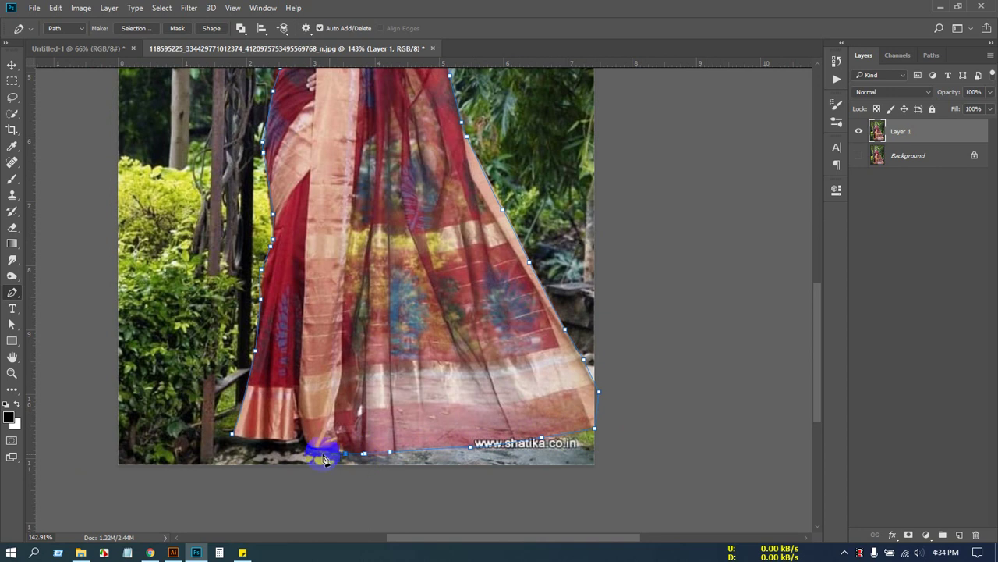
Trace the path under the two gold-bordered hems and close it at the sari's lower-left corner.
{"action": "left_click", "coordinate": [309, 454]}
{"action": "left_click", "coordinate": [304, 442]}
{"action": "left_click", "coordinate": [280, 440]}
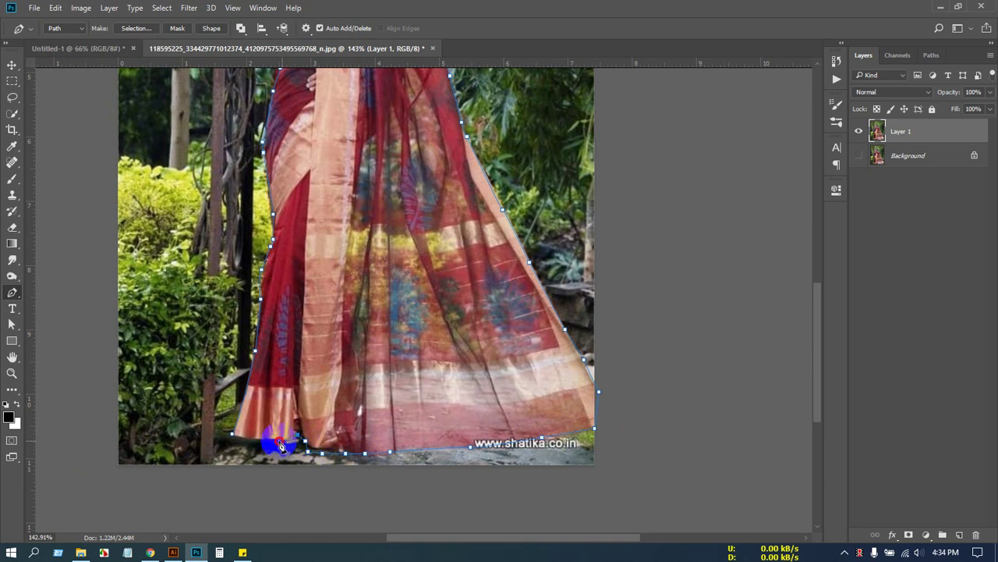
{"action": "left_click", "coordinate": [259, 439]}
{"action": "left_click", "coordinate": [234, 440]}
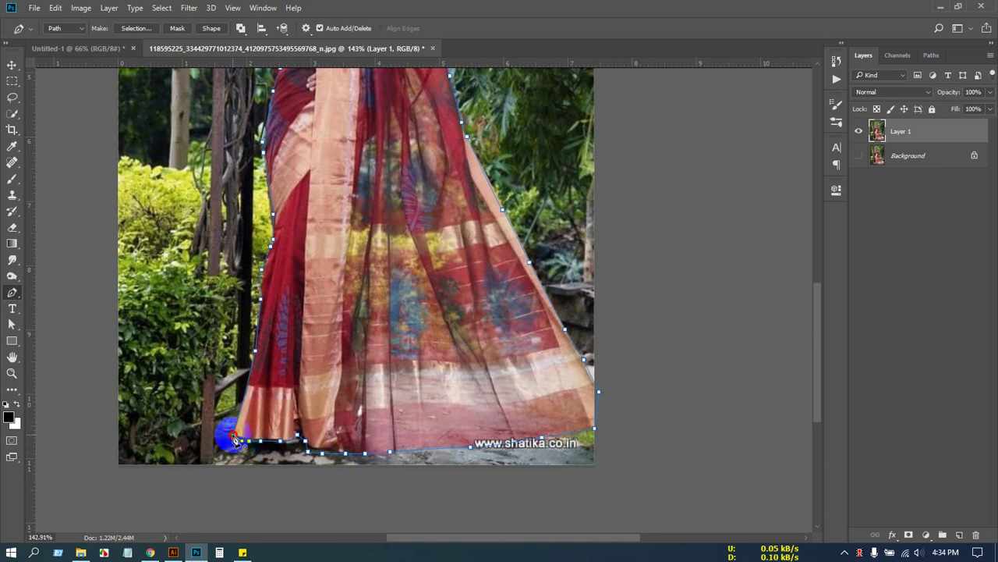
Convert the closed path into a selection, copy the woman to a new layer and hide Layer 1.
{"action": "scroll", "coordinate": [430, 355], "scroll_direction": "down", "scroll_amount": 5}
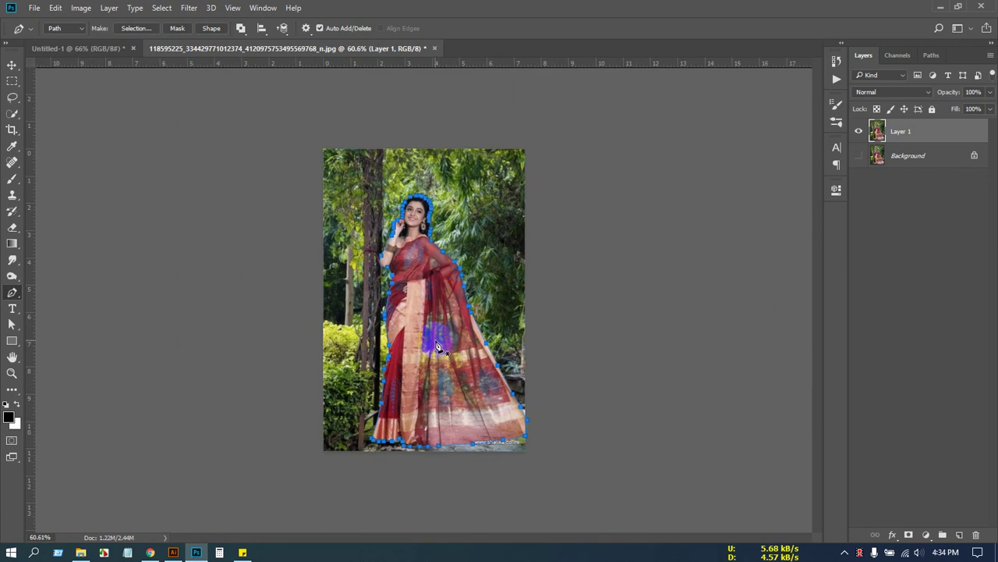
{"action": "key", "text": "ctrl+Return"}
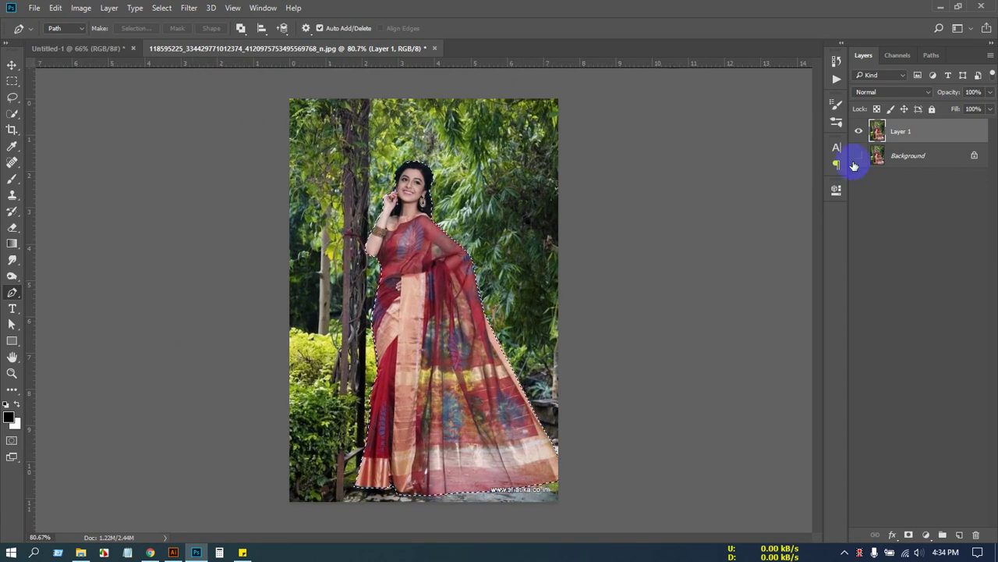
{"action": "key", "text": "ctrl+j"}
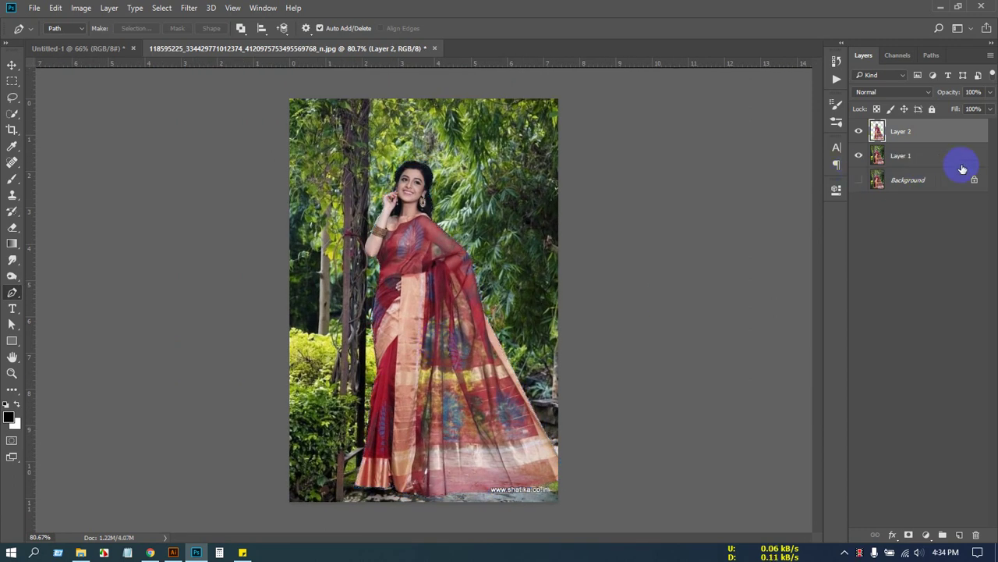
{"action": "left_click", "coordinate": [12, 65]}
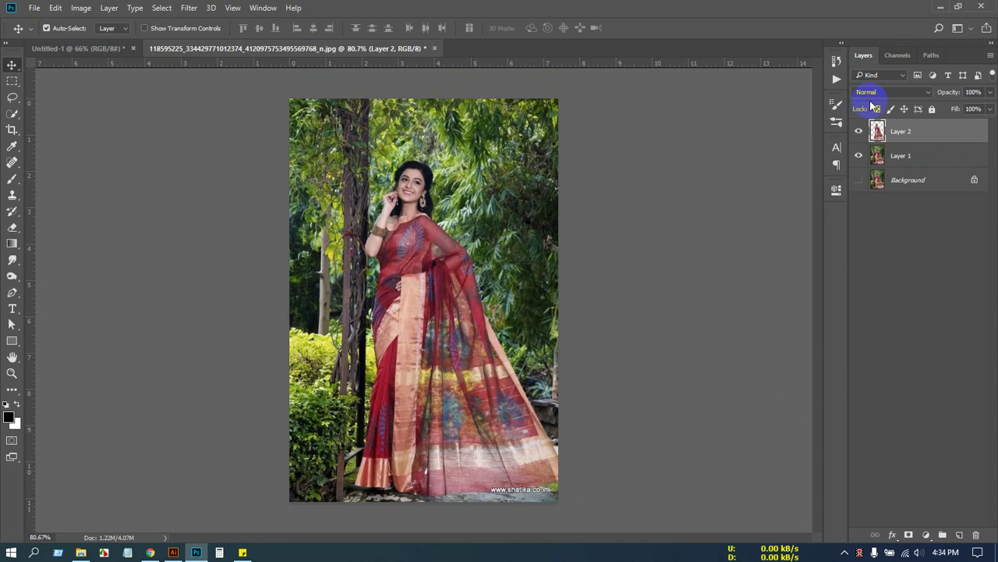
{"action": "left_click", "coordinate": [859, 155]}
Examine the cutout's sheer drape and lower hem for background showing through the fabric.
{"action": "scroll", "coordinate": [457, 316], "scroll_direction": "up", "scroll_amount": 7}
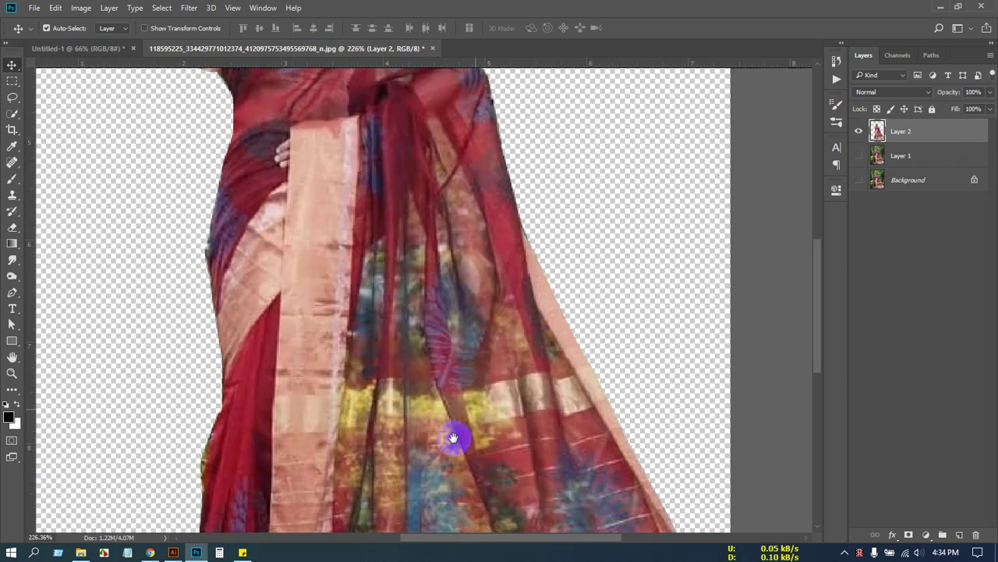
{"action": "left_click_drag", "start_coordinate": [456, 437], "coordinate": [513, 258]}
{"action": "scroll", "coordinate": [503, 294], "scroll_direction": "down", "scroll_amount": 3}
{"action": "scroll", "coordinate": [503, 297], "scroll_direction": "down", "scroll_amount": 1}
{"action": "scroll", "coordinate": [499, 286], "scroll_direction": "up", "scroll_amount": 1}
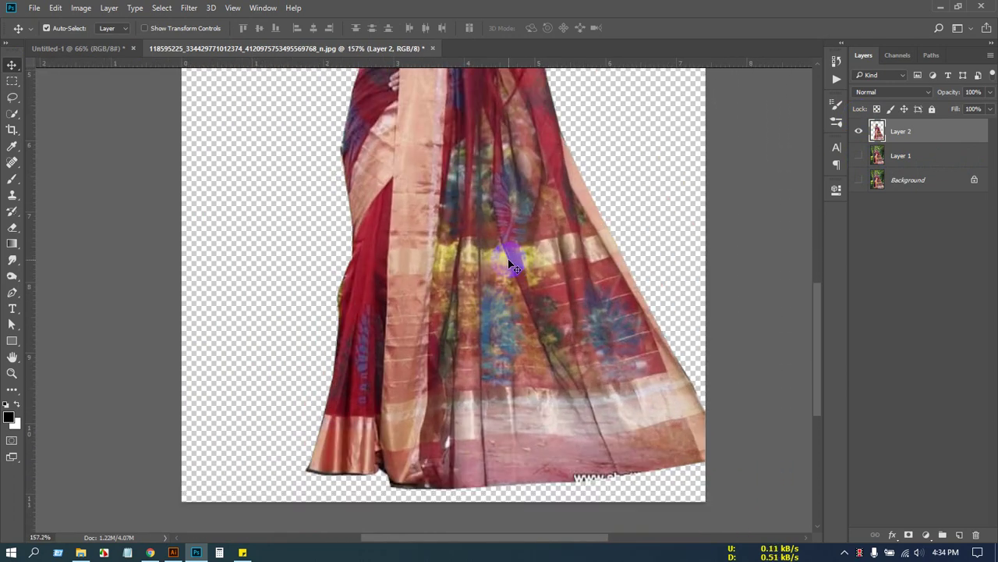
{"action": "scroll", "coordinate": [515, 265], "scroll_direction": "up", "scroll_amount": 1}
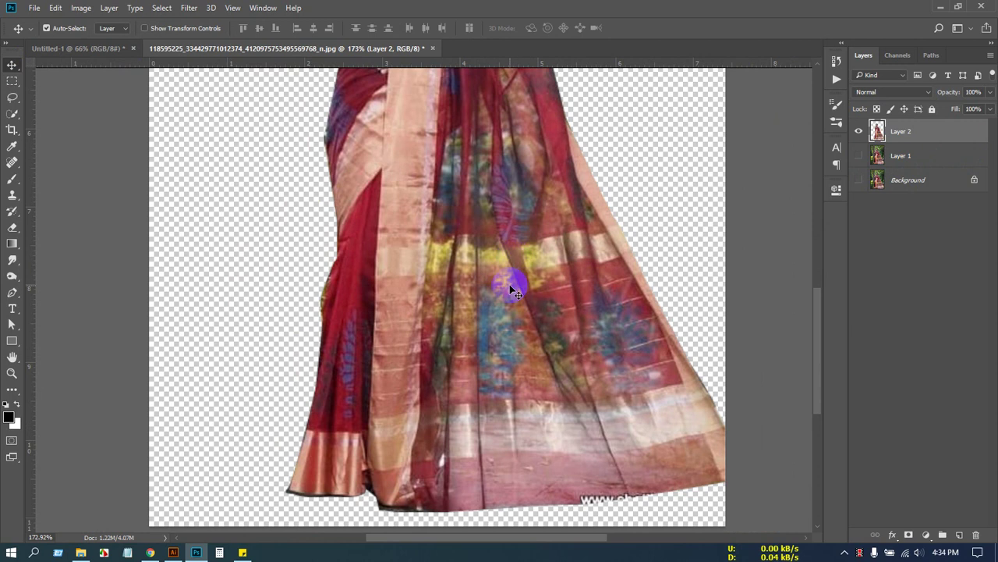
{"action": "scroll", "coordinate": [516, 272], "scroll_direction": "down", "scroll_amount": 1}
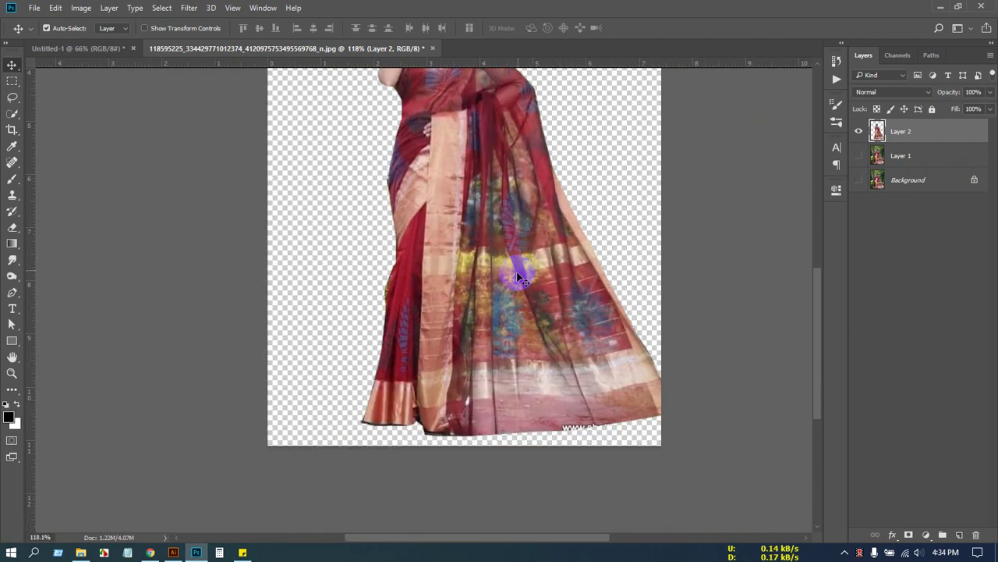
{"action": "scroll", "coordinate": [516, 272], "scroll_direction": "up", "scroll_amount": 1}
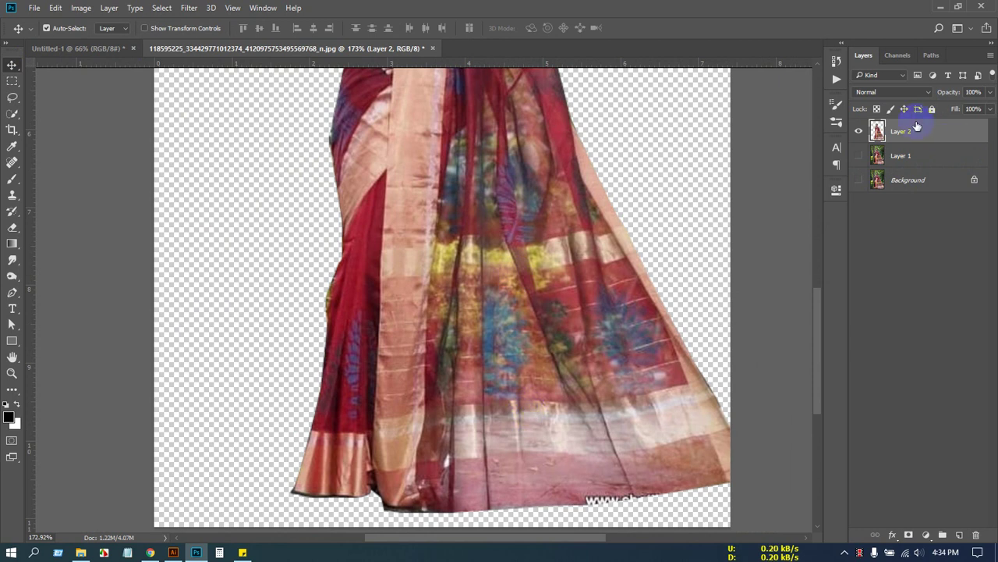
Clone clean gold fabric over the yellow foliage tint on the drape's horizontal gold band with a size 15 Clone Stamp brush.
{"action": "key", "text": "s"}
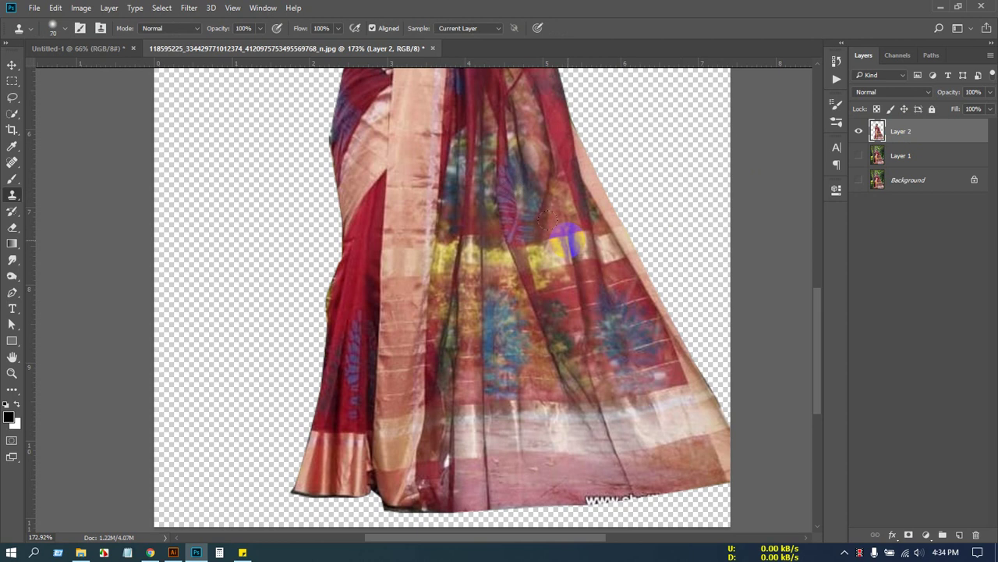
{"action": "scroll", "coordinate": [559, 245], "scroll_direction": "up", "scroll_amount": 2}
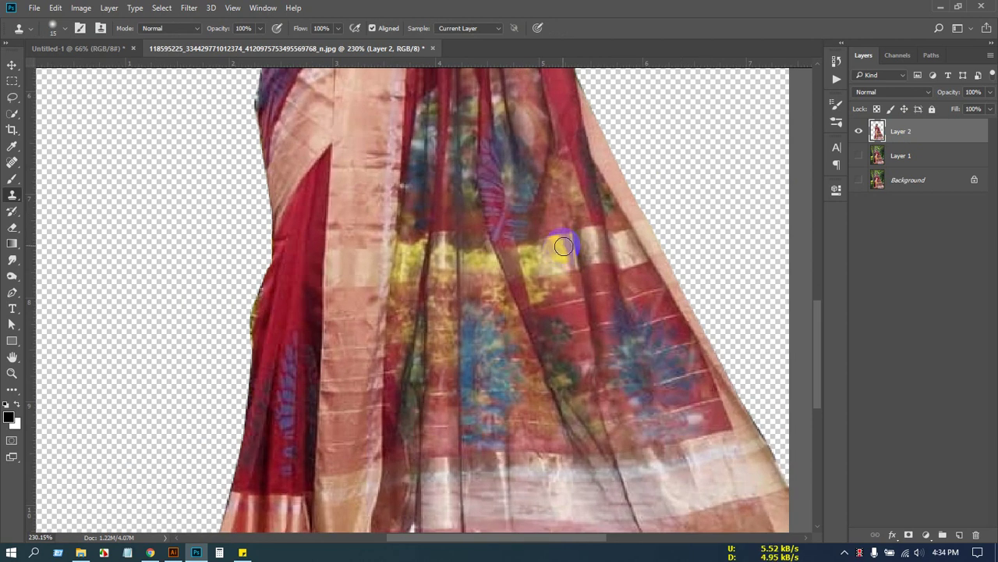
{"action": "scroll", "coordinate": [563, 247], "scroll_direction": "up", "scroll_amount": 1}
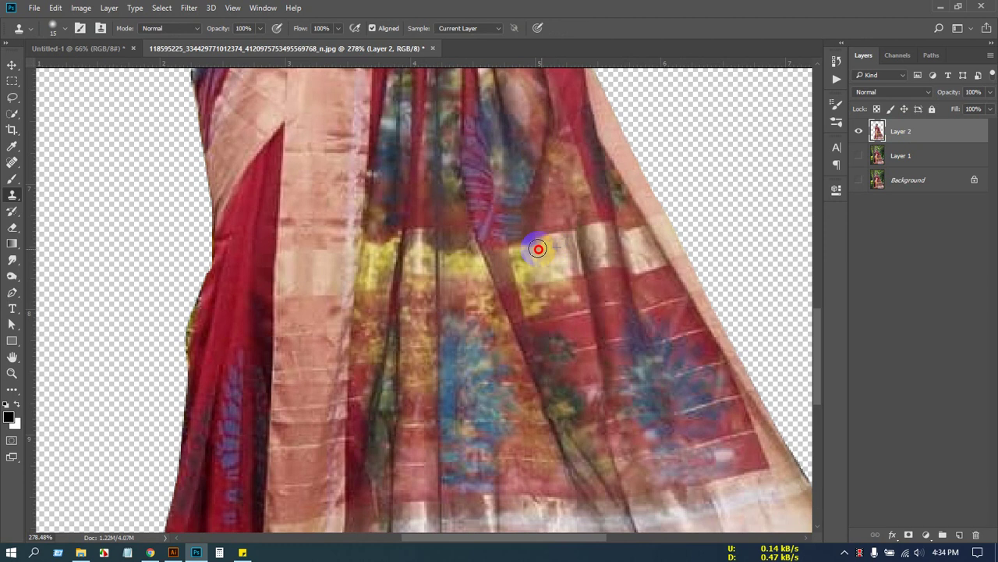
{"action": "left_click", "coordinate": [567, 258], "text": "alt"}
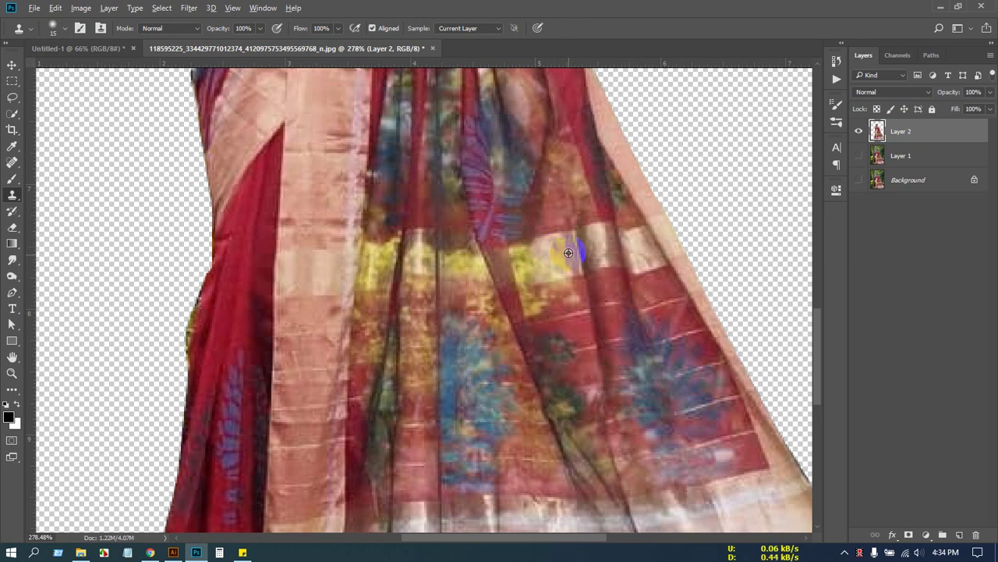
{"action": "left_click", "coordinate": [562, 264]}
{"action": "mouse_move", "coordinate": [553, 262]}
{"action": "left_mouse_down"}
{"action": "mouse_move", "coordinate": [528, 272]}
{"action": "mouse_move", "coordinate": [543, 259]}
{"action": "left_mouse_up"}
{"action": "left_click", "coordinate": [523, 253]}
{"action": "left_click", "coordinate": [557, 247], "text": "alt"}
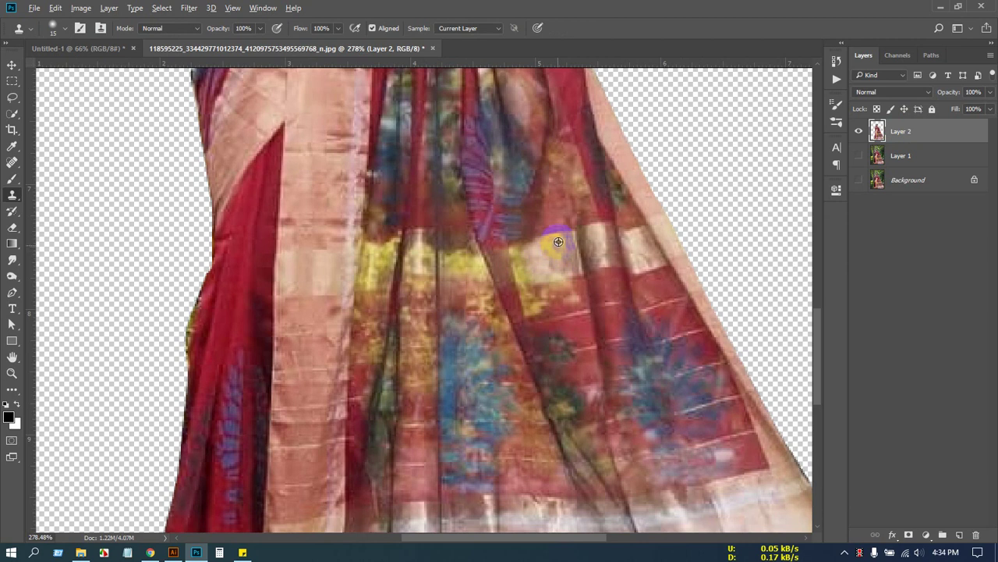
{"action": "left_click", "coordinate": [524, 248]}
{"action": "mouse_move", "coordinate": [539, 267]}
{"action": "left_mouse_down"}
{"action": "mouse_move", "coordinate": [591, 258]}
{"action": "mouse_move", "coordinate": [576, 289]}
{"action": "mouse_move", "coordinate": [539, 296]}
{"action": "mouse_move", "coordinate": [573, 296]}
{"action": "mouse_move", "coordinate": [529, 303]}
{"action": "mouse_move", "coordinate": [564, 296]}
{"action": "mouse_move", "coordinate": [554, 291]}
{"action": "mouse_move", "coordinate": [532, 300]}
{"action": "mouse_move", "coordinate": [560, 307]}
{"action": "mouse_move", "coordinate": [533, 304]}
{"action": "mouse_move", "coordinate": [527, 291]}
{"action": "mouse_move", "coordinate": [554, 262]}
{"action": "mouse_move", "coordinate": [522, 279]}
{"action": "mouse_move", "coordinate": [518, 264]}
{"action": "mouse_move", "coordinate": [542, 271]}
{"action": "left_mouse_up"}
Inspect the retouched cutout as a whole and compare it with the original photo by showing Layer 1.
{"action": "scroll", "coordinate": [546, 266], "scroll_direction": "down", "scroll_amount": 4}
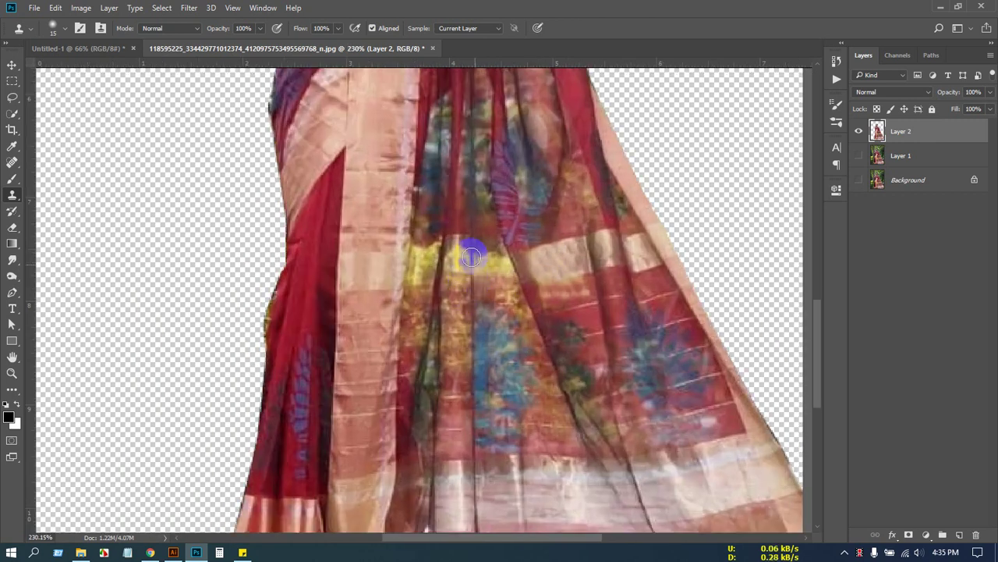
{"action": "scroll", "coordinate": [467, 273], "scroll_direction": "up", "scroll_amount": 2}
{"action": "scroll", "coordinate": [524, 287], "scroll_direction": "down", "scroll_amount": 3}
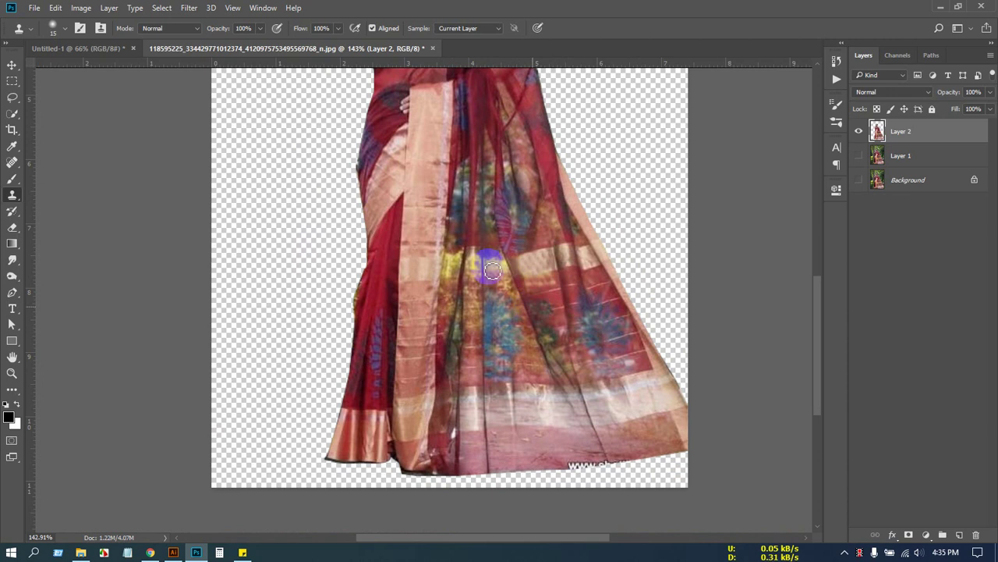
{"action": "left_click", "coordinate": [12, 64]}
{"action": "key", "text": "ctrl+0"}
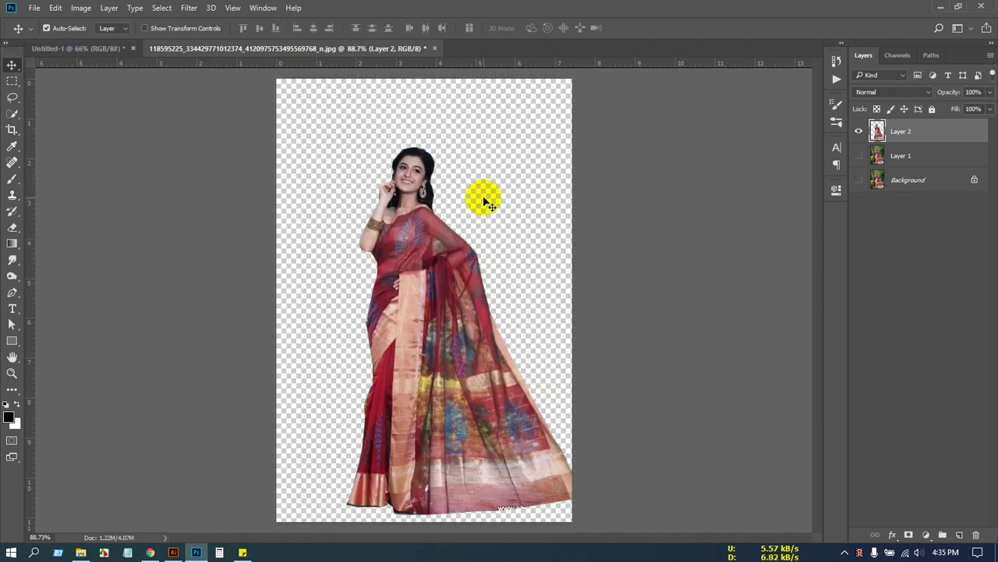
{"action": "left_click", "coordinate": [859, 156]}
{"action": "scroll", "coordinate": [379, 408], "scroll_direction": "up", "scroll_amount": 3}
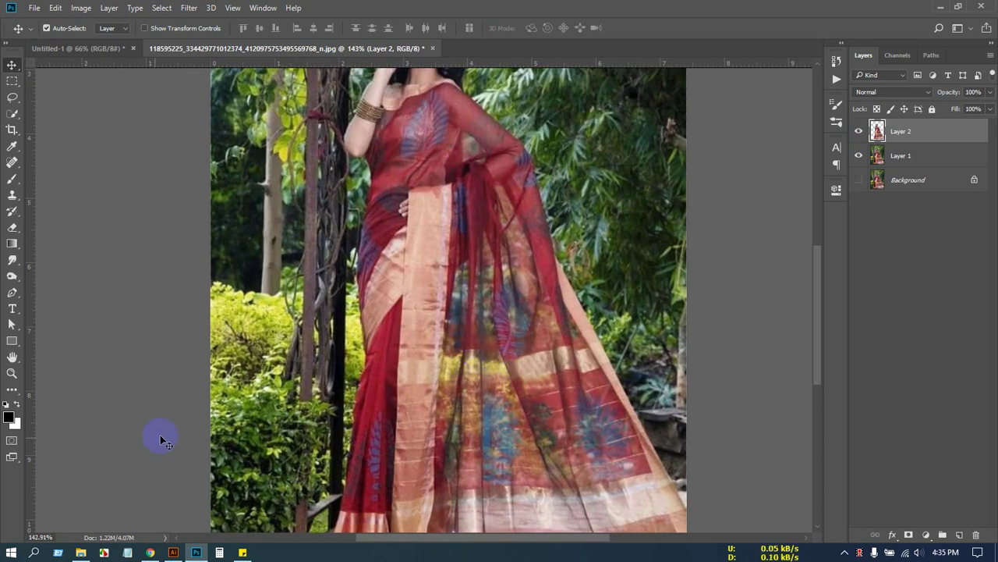
{"action": "scroll", "coordinate": [617, 204], "scroll_direction": "down", "scroll_amount": 2}
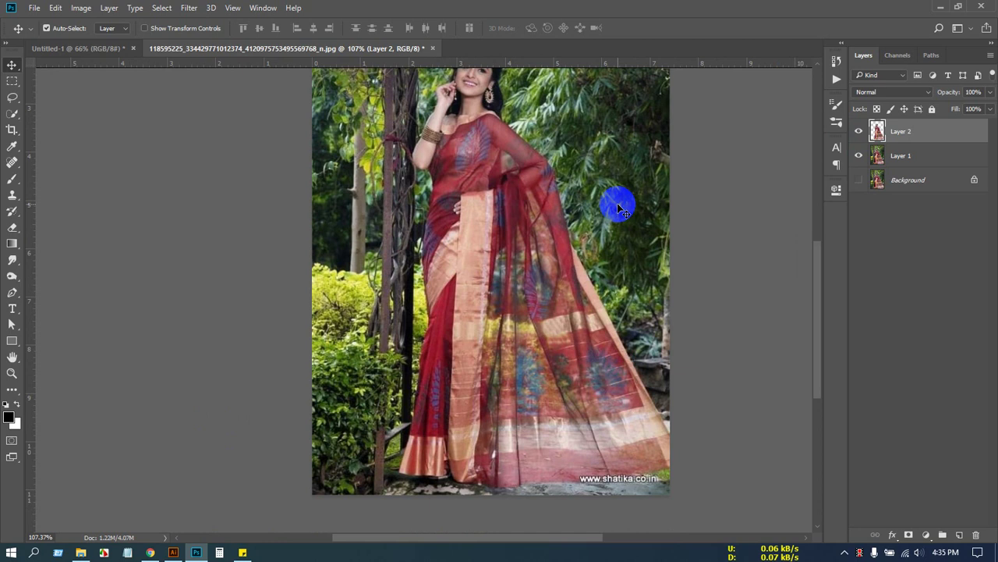
{"action": "scroll", "coordinate": [401, 301], "scroll_direction": "up", "scroll_amount": 1}
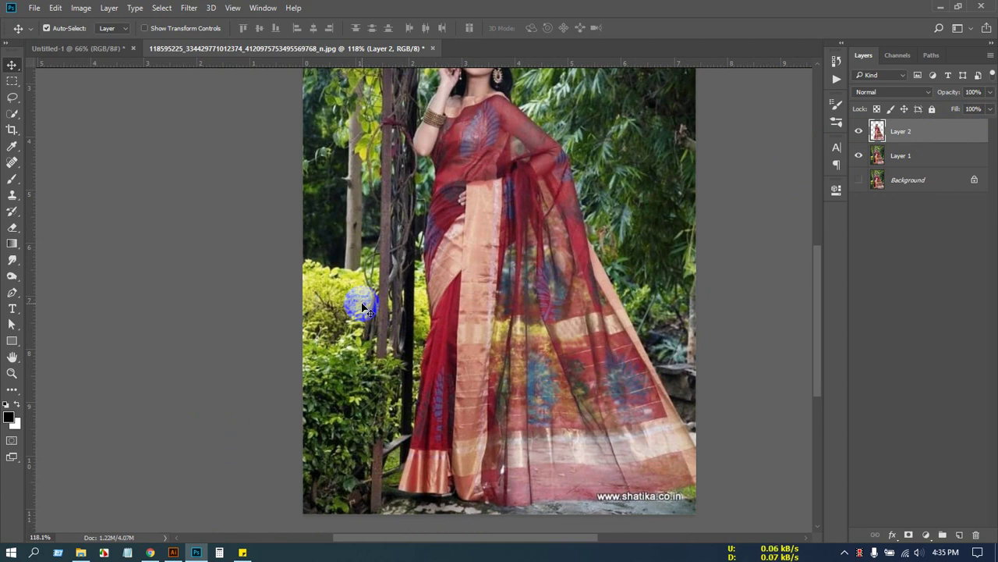
Try the Background Eraser across the foliage and sari on Layer 1 with Layer 2 hidden, and undo the stroke.
{"action": "left_click", "coordinate": [11, 228]}
{"action": "left_click", "coordinate": [78, 239]}
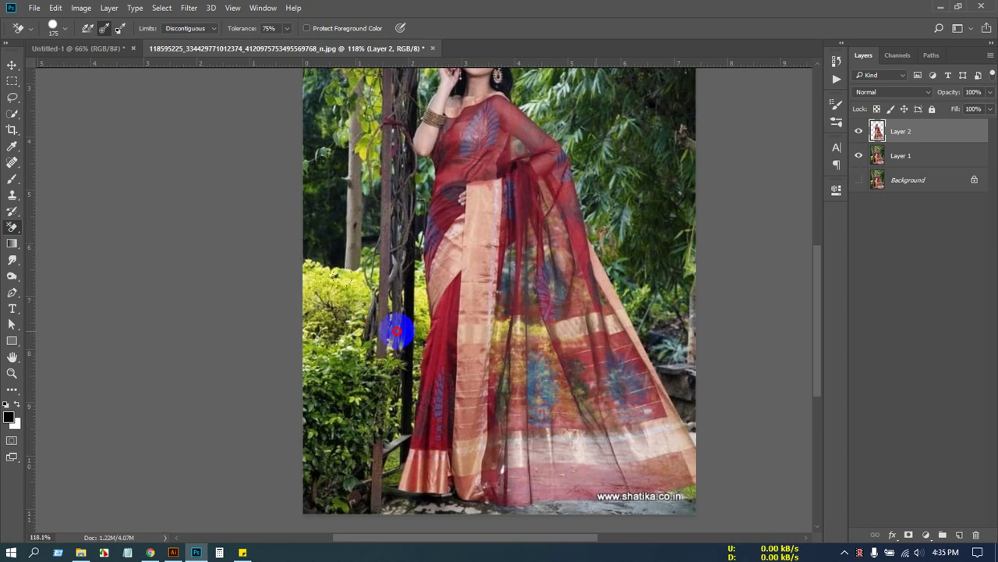
{"action": "left_click", "coordinate": [901, 156], "text": "shift"}
{"action": "left_click", "coordinate": [859, 131]}
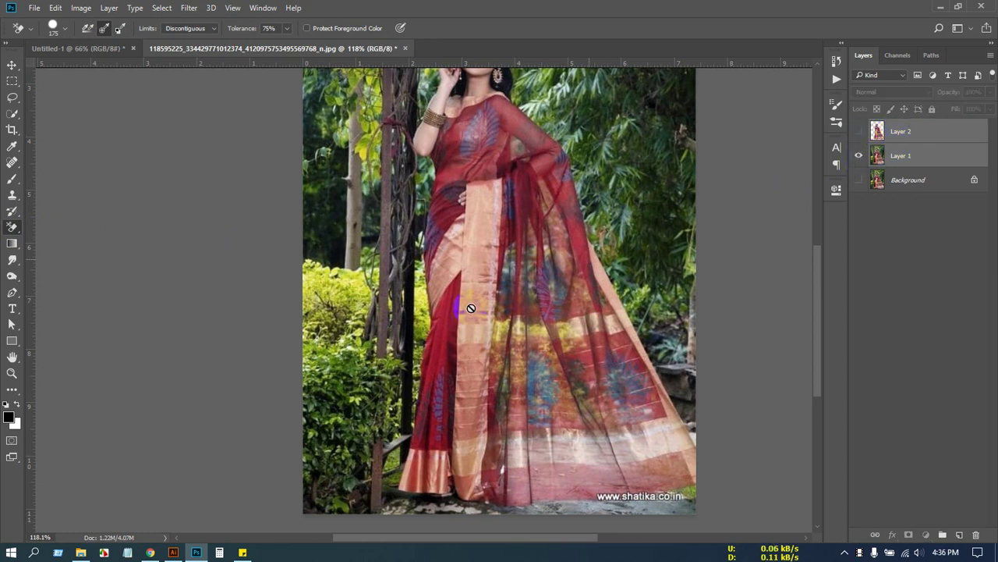
{"action": "left_click", "coordinate": [904, 154]}
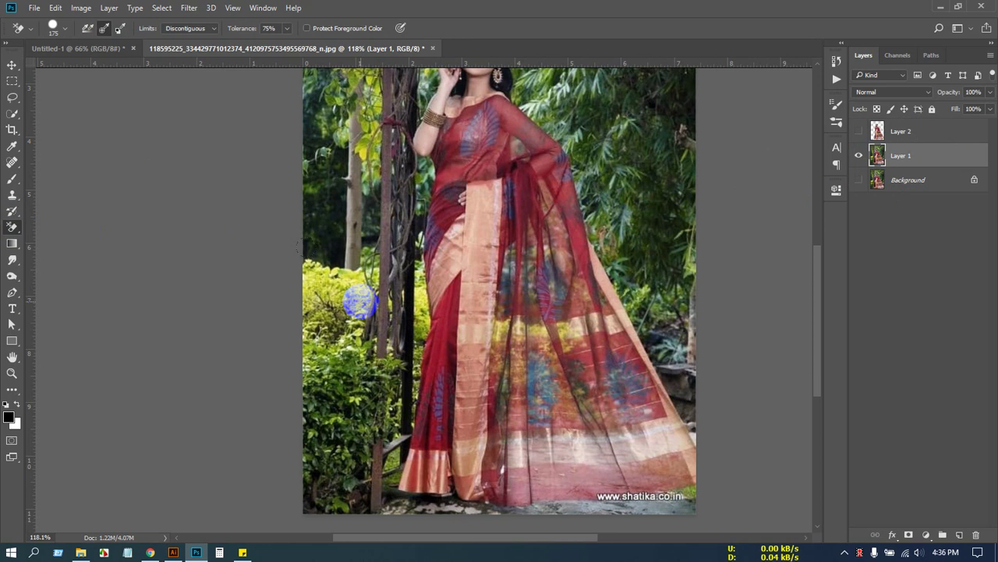
{"action": "mouse_move", "coordinate": [359, 308]}
{"action": "left_mouse_down"}
{"action": "mouse_move", "coordinate": [357, 323]}
{"action": "mouse_move", "coordinate": [356, 312]}
{"action": "mouse_move", "coordinate": [569, 314]}
{"action": "left_mouse_up"}
{"action": "key", "text": "ctrl+z"}
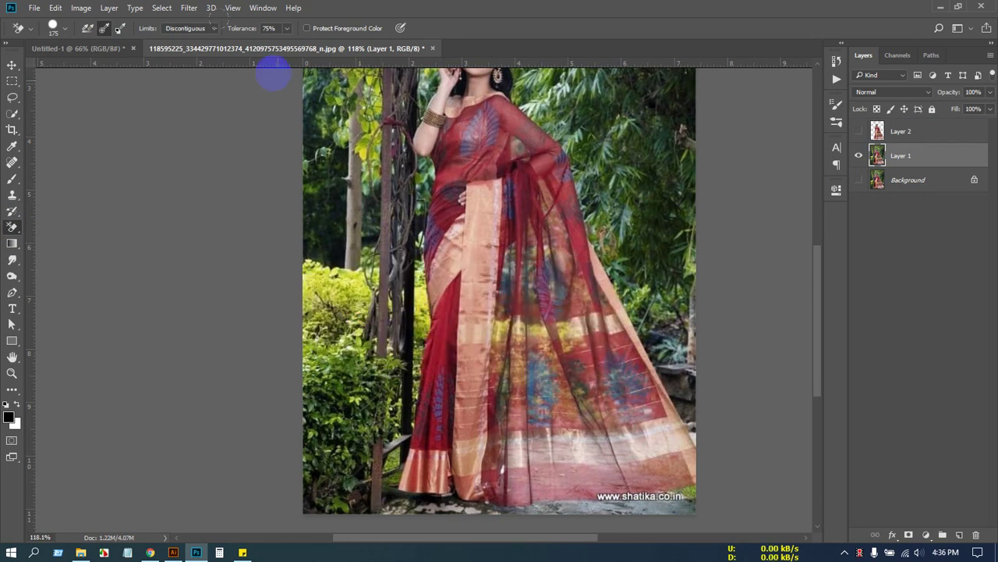
Show Layer 2, hide Layer 1 and inspect the foliage colours remaining in the cutout's sheer drape.
{"action": "left_click", "coordinate": [12, 63]}
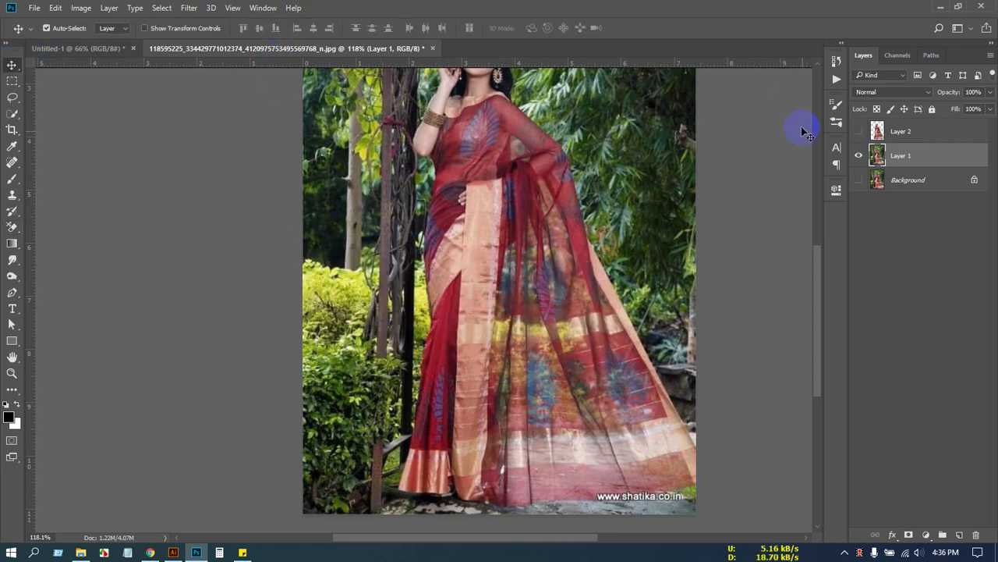
{"action": "left_click", "coordinate": [855, 132]}
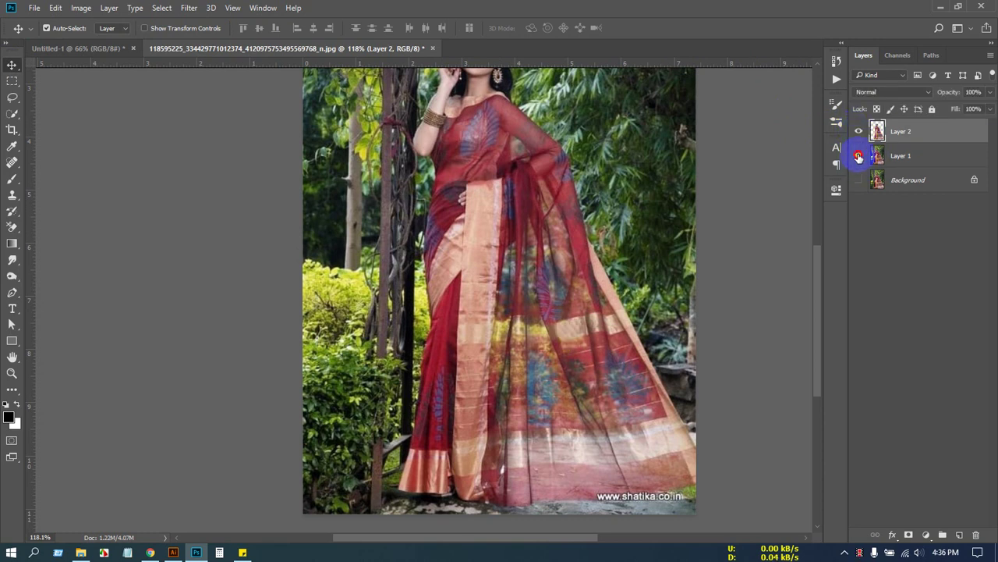
{"action": "left_click", "coordinate": [859, 156]}
{"action": "scroll", "coordinate": [476, 295], "scroll_direction": "down", "scroll_amount": 5}
{"action": "scroll", "coordinate": [476, 295], "scroll_direction": "up", "scroll_amount": 5}
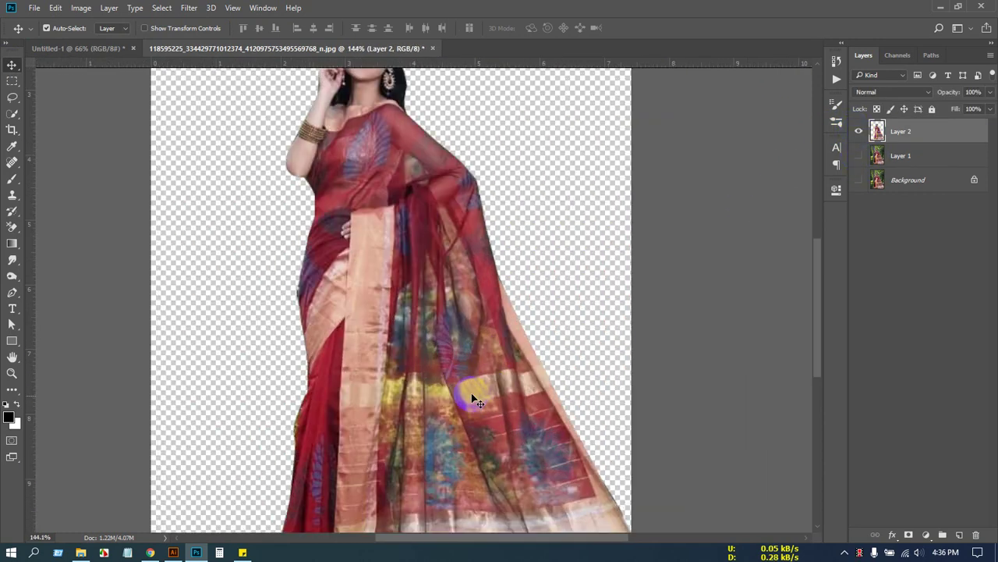
{"action": "scroll", "coordinate": [486, 393], "scroll_direction": "down", "scroll_amount": 2}
{"action": "scroll", "coordinate": [476, 406], "scroll_direction": "up", "scroll_amount": 2}
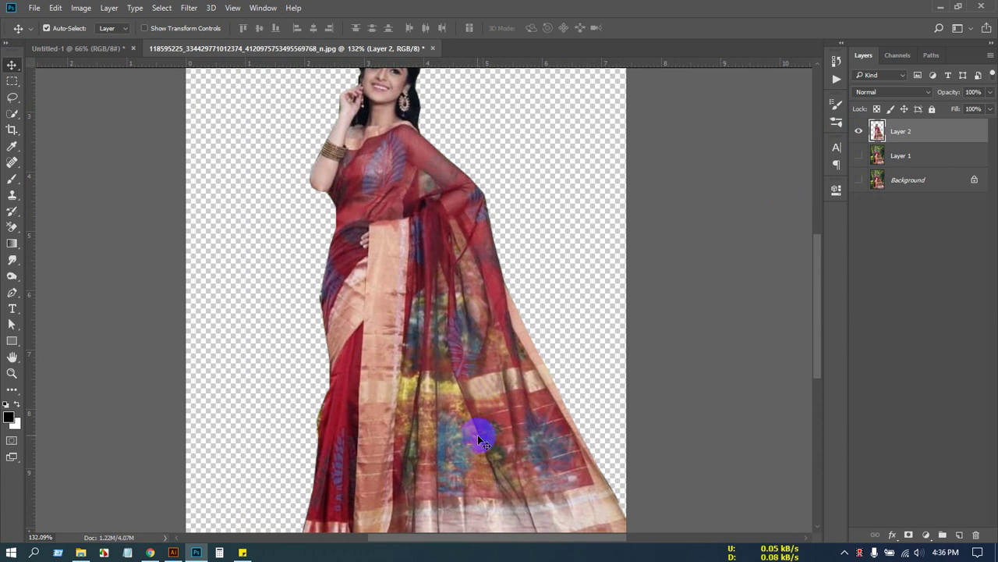
{"action": "scroll", "coordinate": [408, 470], "scroll_direction": "up", "scroll_amount": 4}
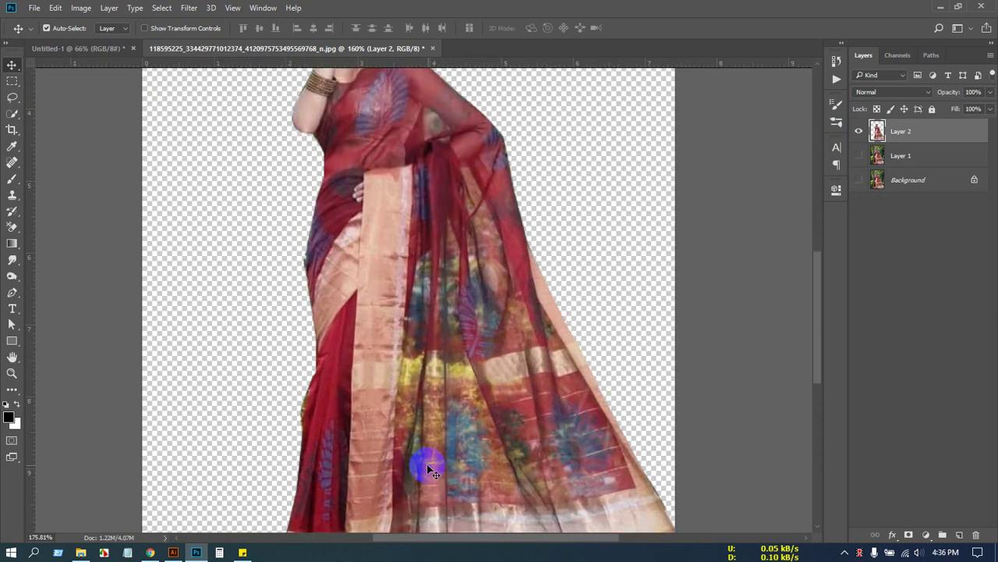
{"action": "scroll", "coordinate": [494, 375], "scroll_direction": "down", "scroll_amount": 4}
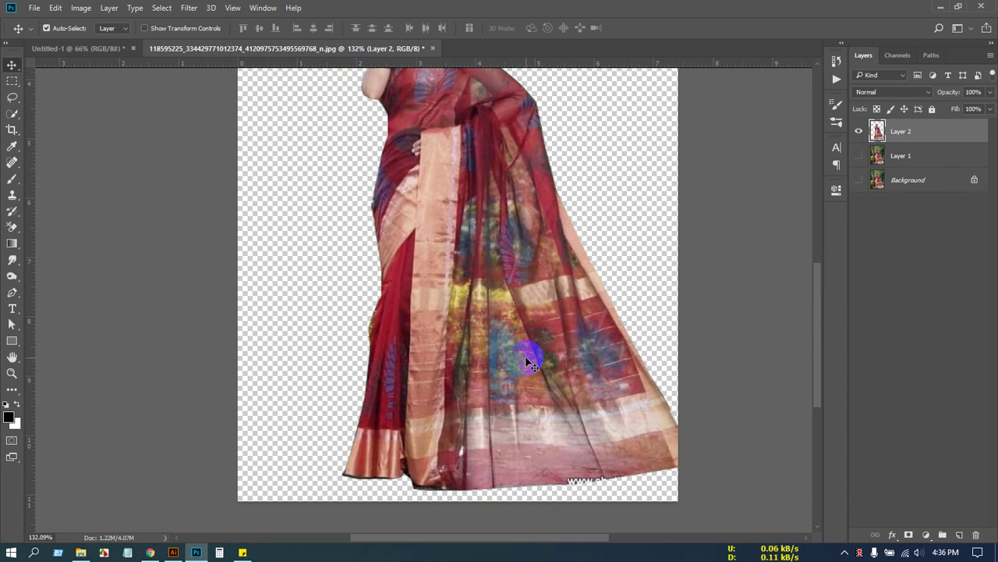
Inspect the whole sari cutout on Layer 2, including the sheer drape, against the transparent background.
{"action": "scroll", "coordinate": [515, 308], "scroll_direction": "down", "scroll_amount": 2}
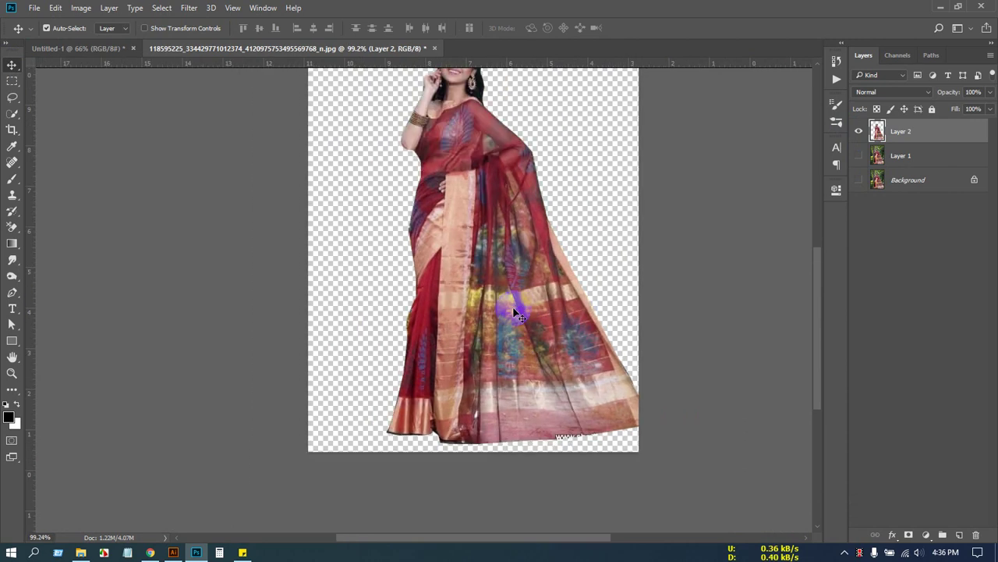
{"action": "scroll", "coordinate": [452, 398], "scroll_direction": "down", "scroll_amount": 2}
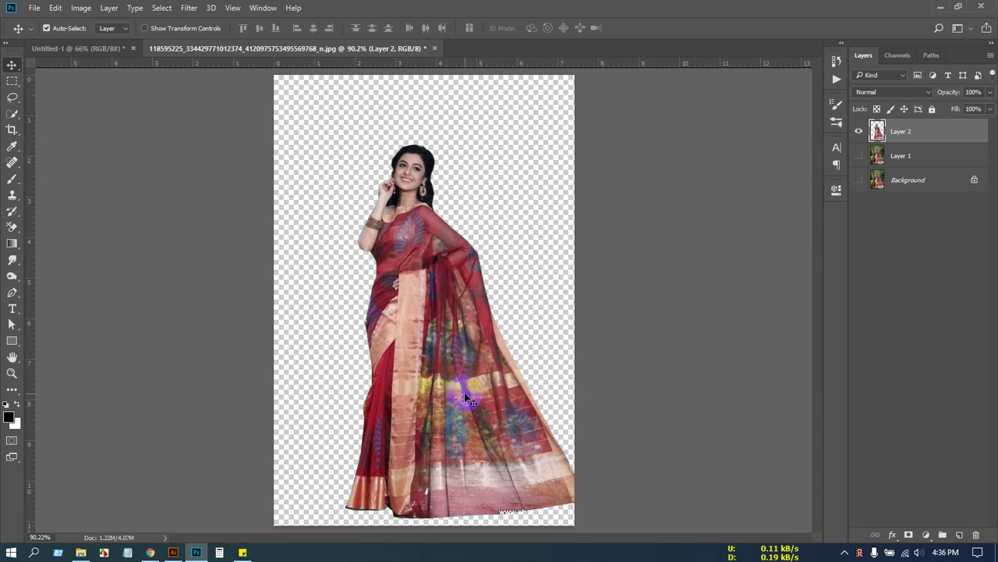
{"action": "scroll", "coordinate": [419, 400], "scroll_direction": "up", "scroll_amount": 2}
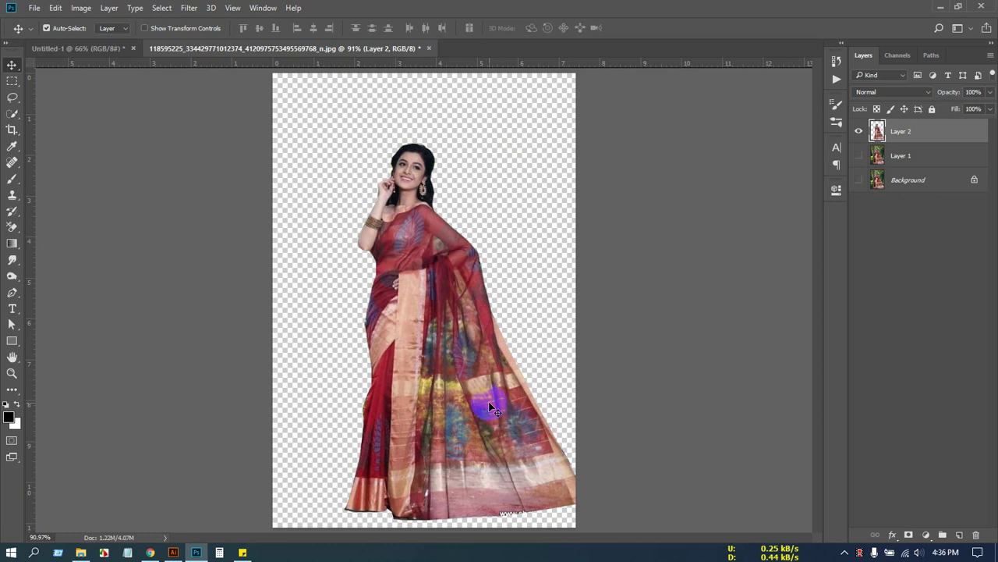
Switch to the Untitled-1 document and examine the transparent glass and decanter cutouts, both close up and as a whole.
{"action": "left_click", "coordinate": [47, 48]}
{"action": "scroll", "coordinate": [417, 363], "scroll_direction": "up", "scroll_amount": 3}
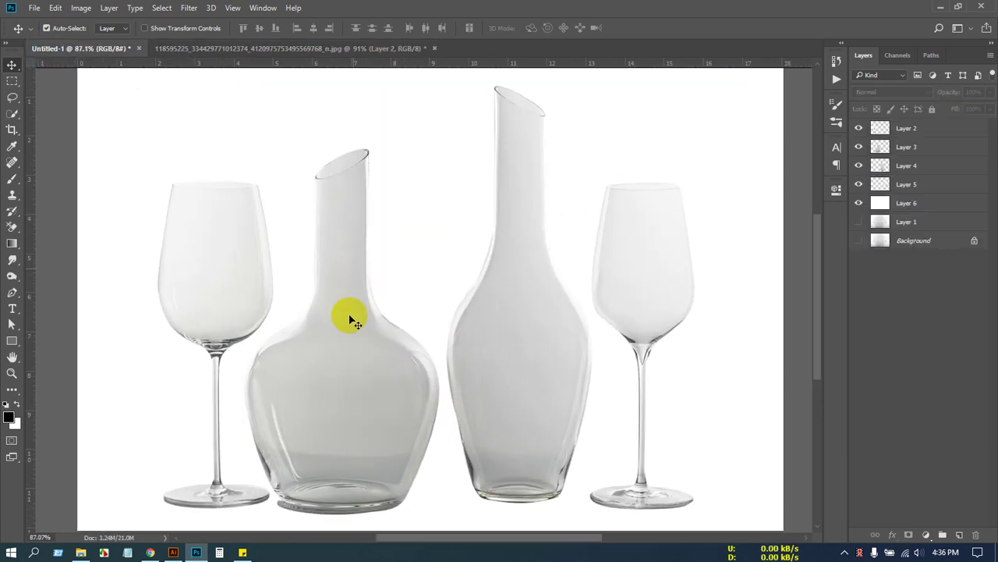
{"action": "scroll", "coordinate": [304, 460], "scroll_direction": "up", "scroll_amount": 4}
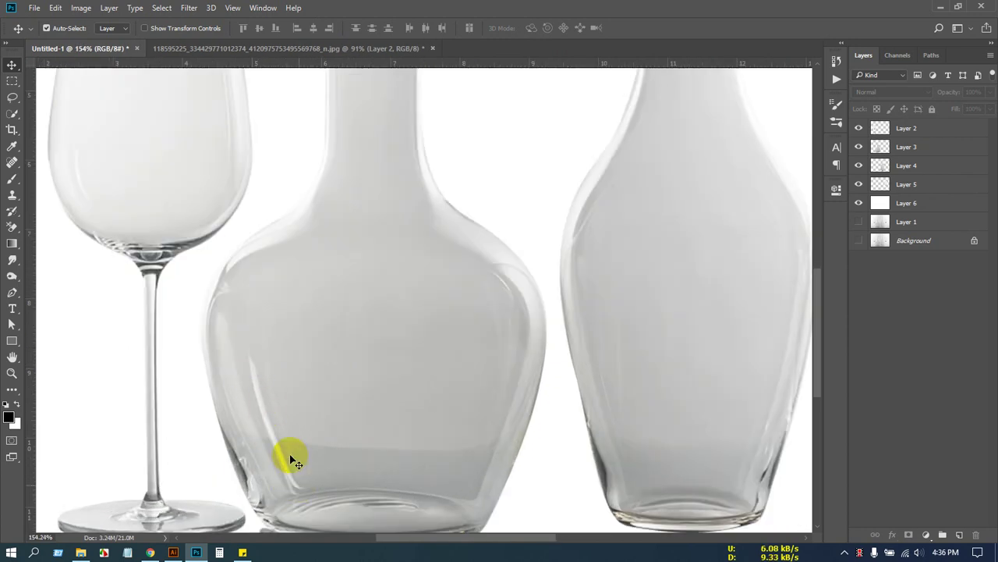
{"action": "scroll", "coordinate": [264, 394], "scroll_direction": "down", "scroll_amount": 2}
{"action": "scroll", "coordinate": [273, 418], "scroll_direction": "down", "scroll_amount": 2}
{"action": "scroll", "coordinate": [276, 410], "scroll_direction": "up", "scroll_amount": 2}
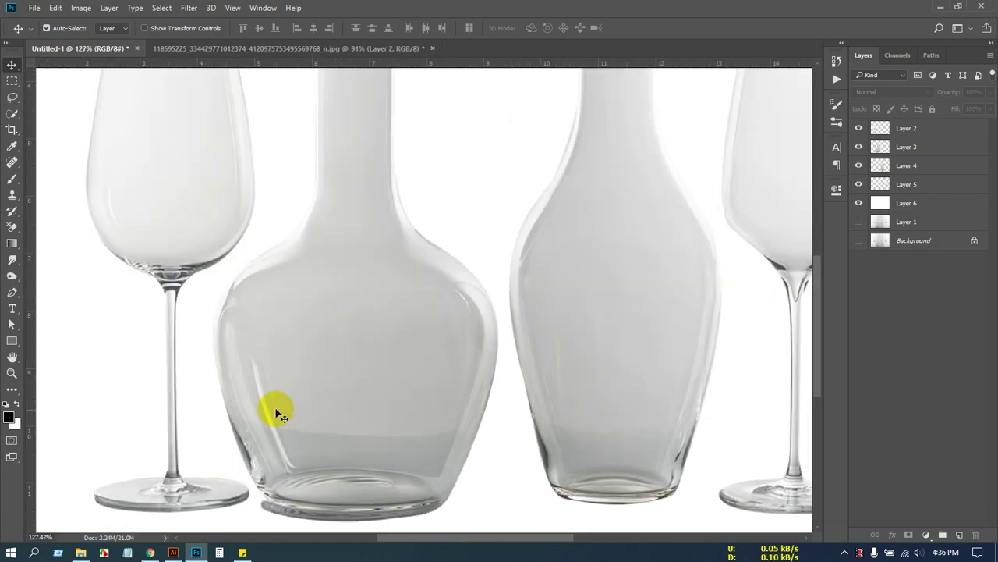
{"action": "scroll", "coordinate": [282, 411], "scroll_direction": "down", "scroll_amount": 2}
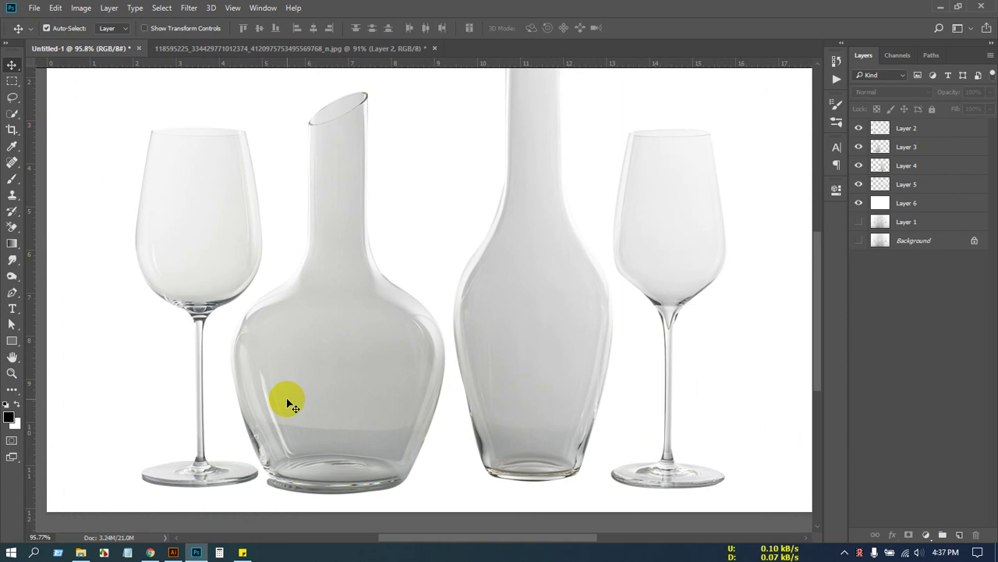
{"action": "scroll", "coordinate": [312, 386], "scroll_direction": "down", "scroll_amount": 2}
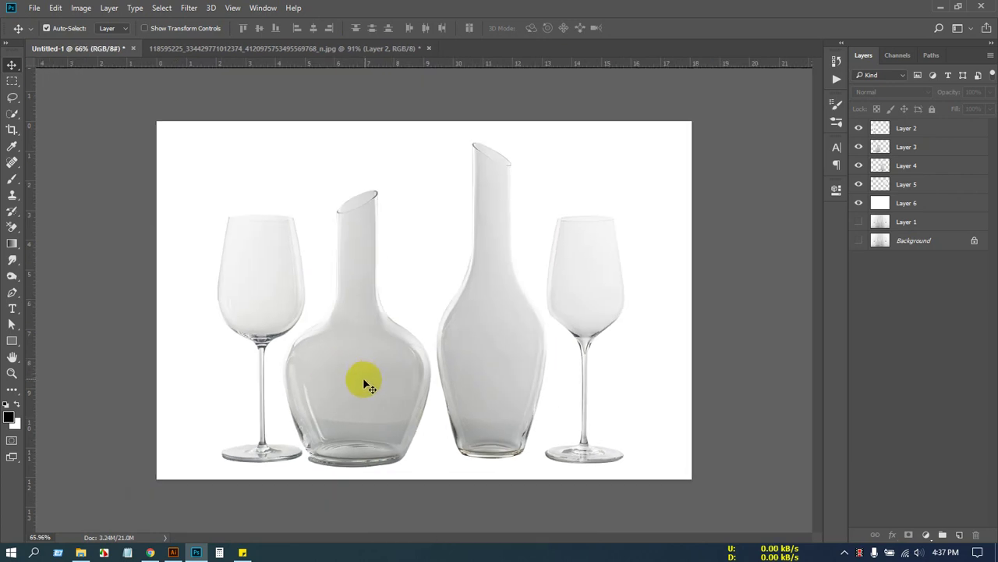
{"action": "scroll", "coordinate": [464, 288], "scroll_direction": "down", "scroll_amount": 1}
{"action": "scroll", "coordinate": [470, 290], "scroll_direction": "up", "scroll_amount": 1}
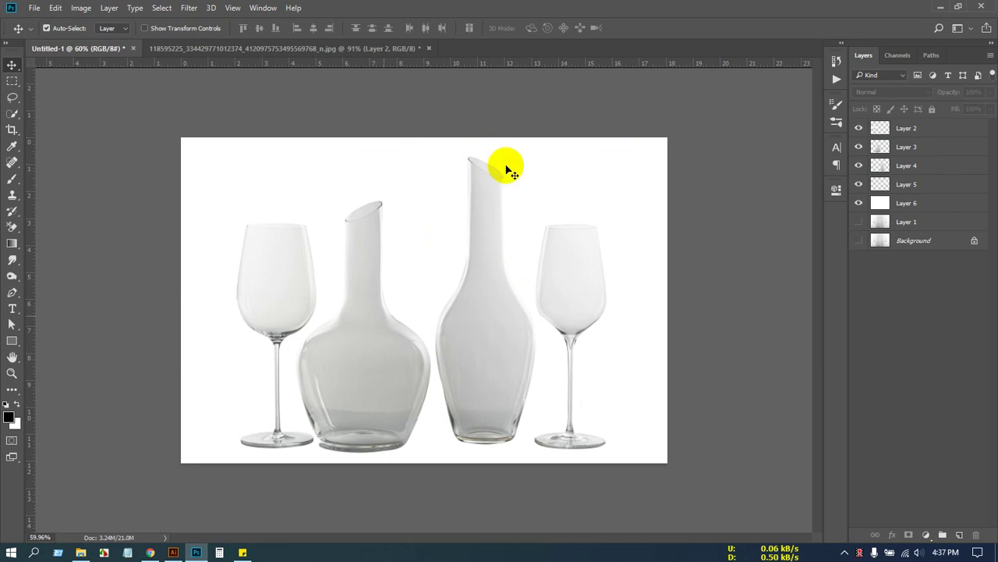
Start opening a file and browse to the "black background" folder on the MULTIBOOT (E:) drive.
{"action": "key", "text": "ctrl+o"}
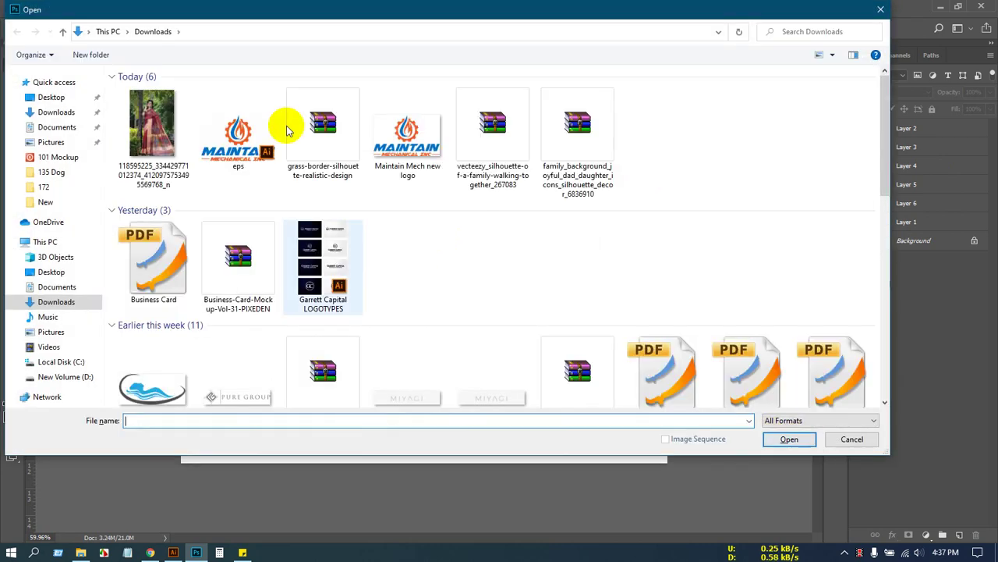
{"action": "scroll", "coordinate": [117, 357], "scroll_direction": "down", "scroll_amount": 5}
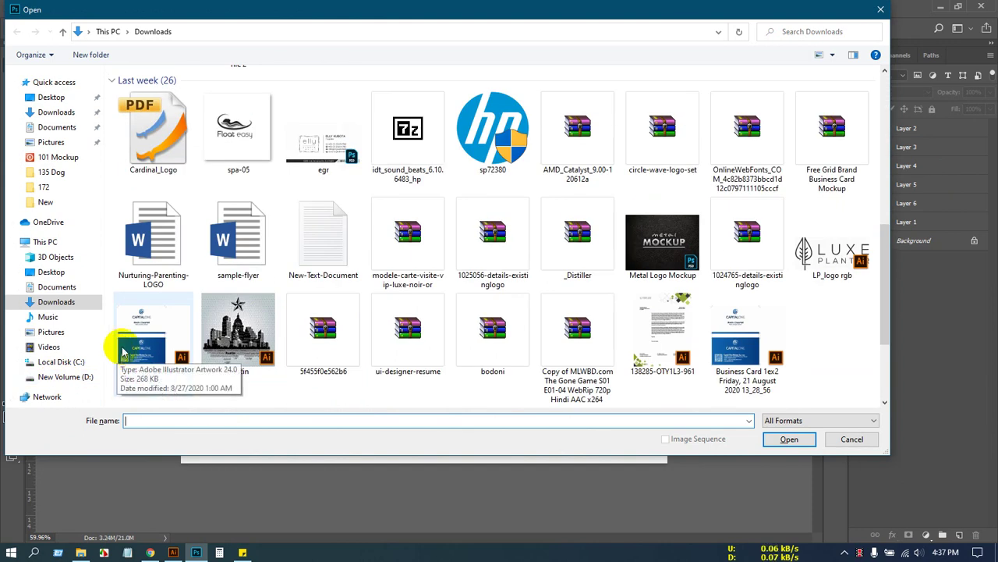
{"action": "scroll", "coordinate": [67, 330], "scroll_direction": "down", "scroll_amount": 3}
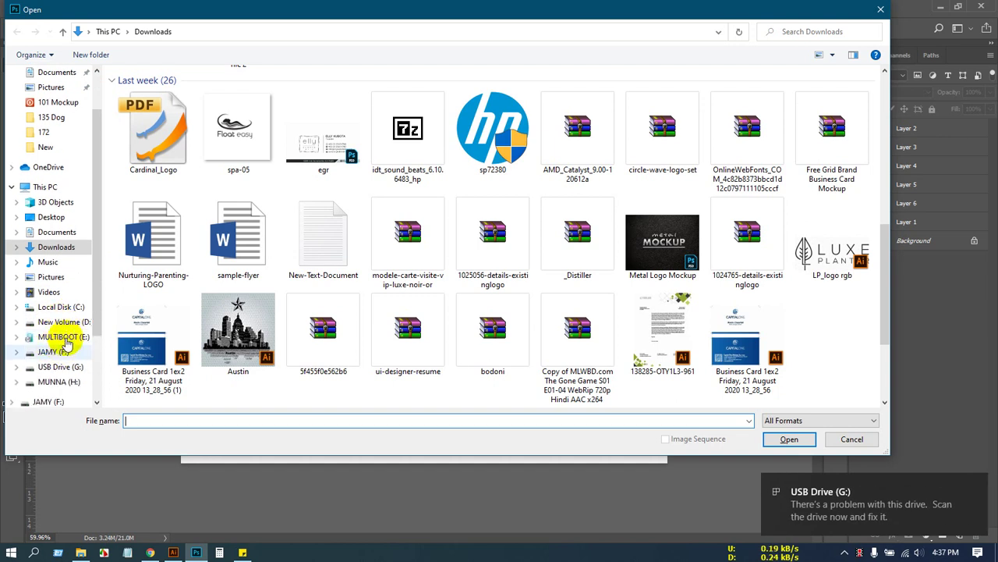
{"action": "left_click", "coordinate": [66, 338]}
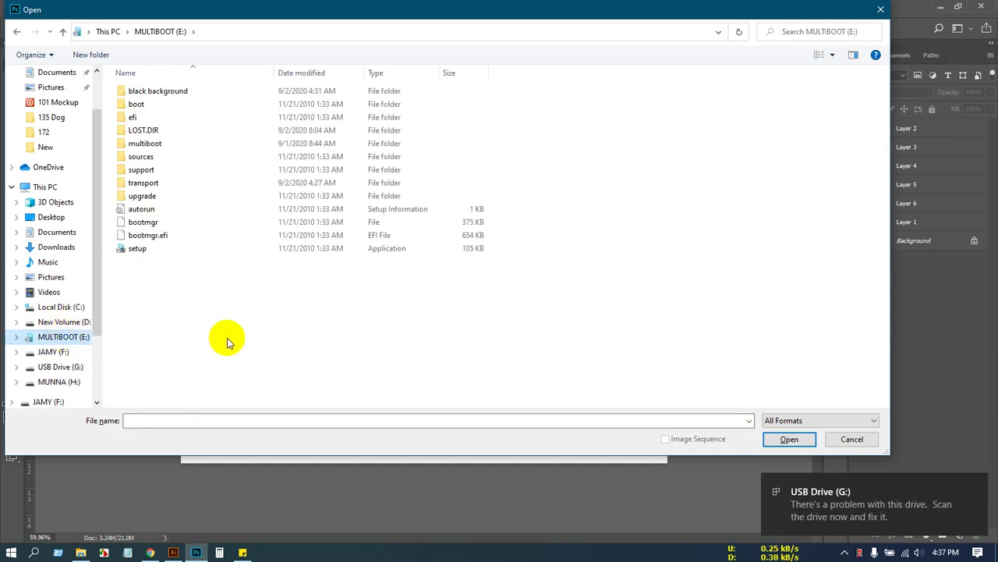
{"action": "left_click", "coordinate": [291, 336]}
{"action": "scroll", "coordinate": [289, 336], "scroll_direction": "up", "scroll_amount": 2}
{"action": "scroll", "coordinate": [289, 336], "scroll_direction": "up", "scroll_amount": 1}
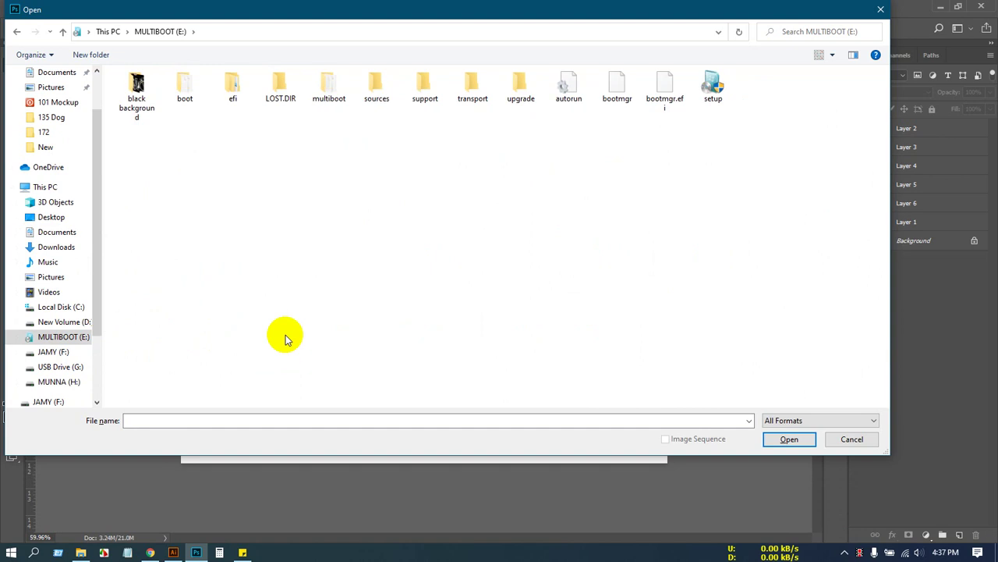
{"action": "scroll", "coordinate": [286, 338], "scroll_direction": "up", "scroll_amount": 3}
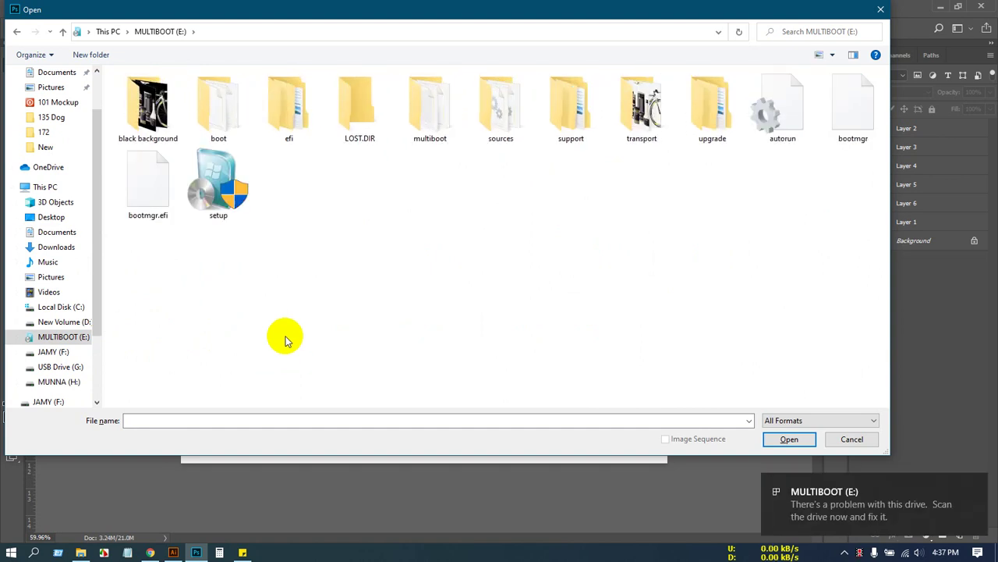
{"action": "double_click", "coordinate": [178, 121]}
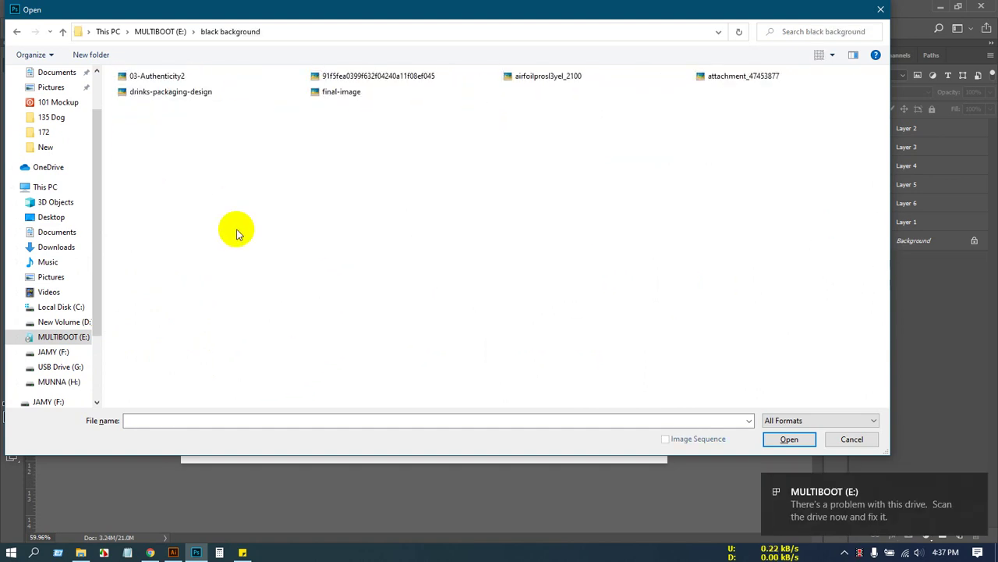
Open the black-background bicycle image airfoilprosl3yel_2100 and examine its wheels and frame.
{"action": "scroll", "coordinate": [239, 248], "scroll_direction": "up", "scroll_amount": 3}
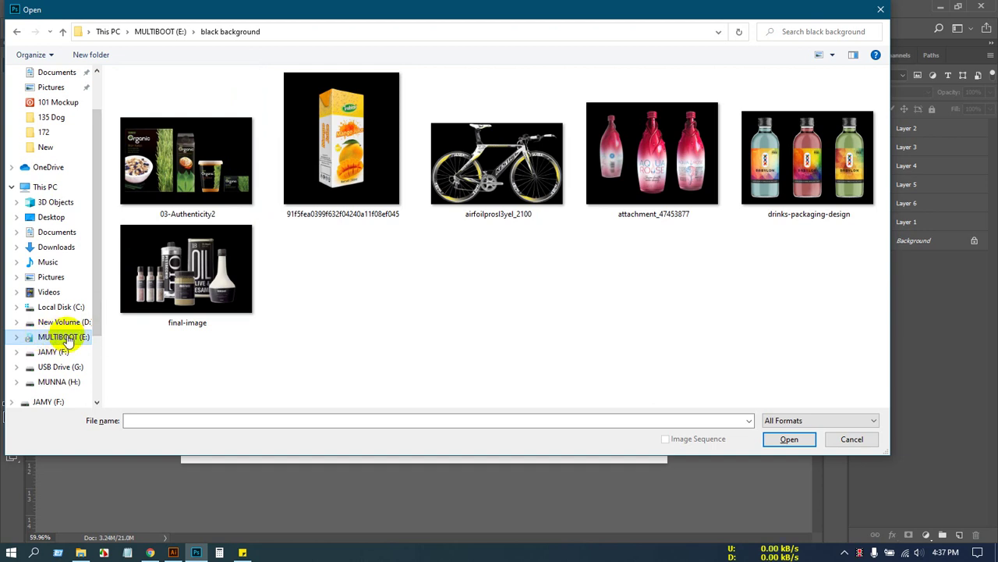
{"action": "double_click", "coordinate": [506, 153]}
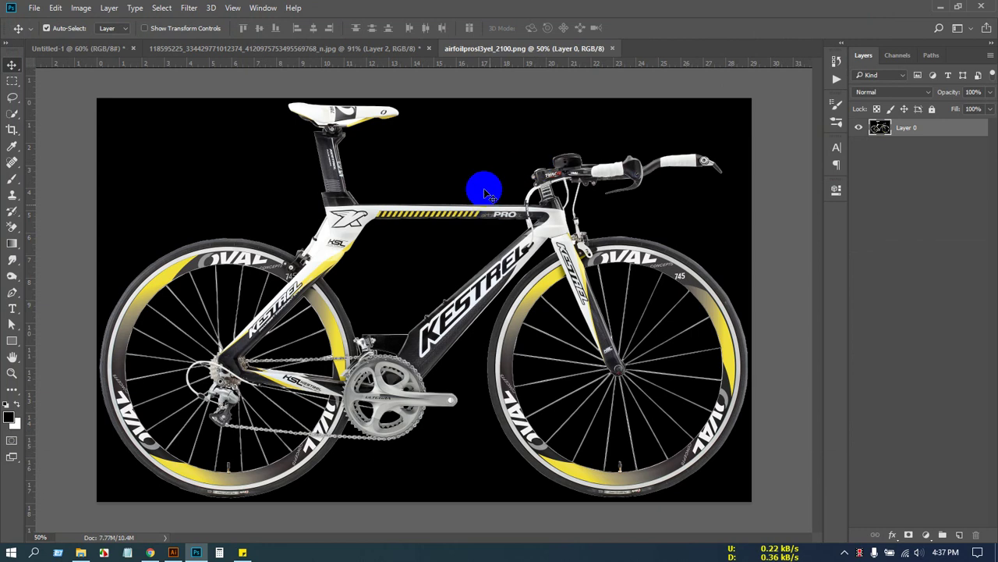
{"action": "scroll", "coordinate": [607, 273], "scroll_direction": "down", "scroll_amount": 1}
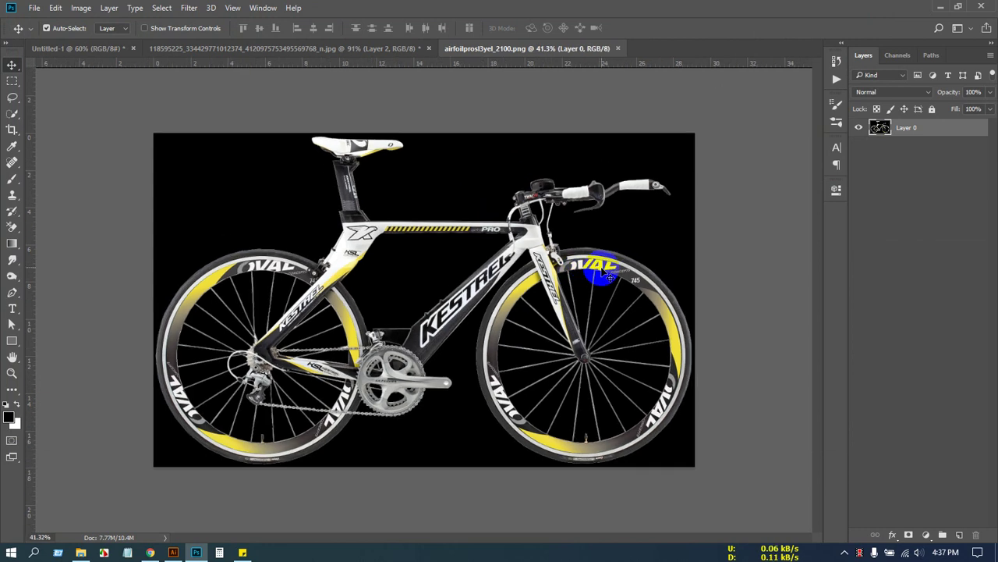
{"action": "scroll", "coordinate": [609, 274], "scroll_direction": "up", "scroll_amount": 2}
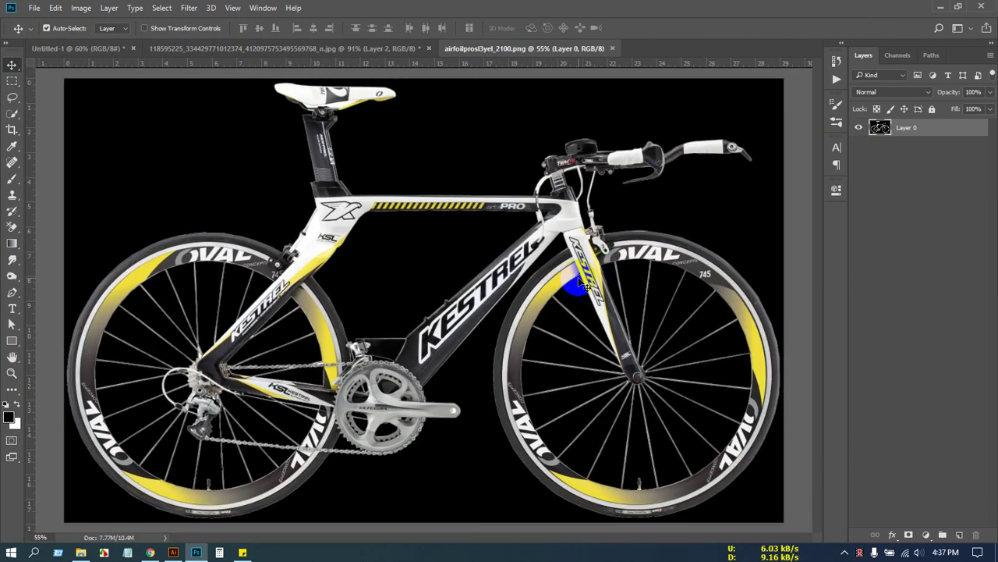
{"action": "scroll", "coordinate": [599, 283], "scroll_direction": "down", "scroll_amount": 1}
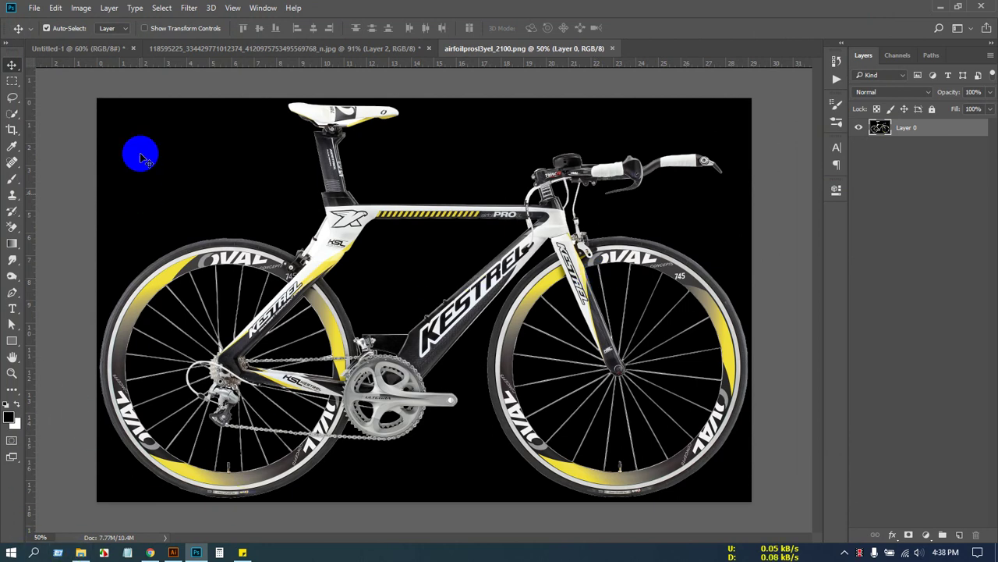
{"action": "left_click", "coordinate": [82, 117]}
Open airfoilprosl3yel_2100 from the "transport" folder on MULTIBOOT (E:) and inspect the bicycle cutout's transparent areas.
{"action": "key", "text": "ctrl+o"}
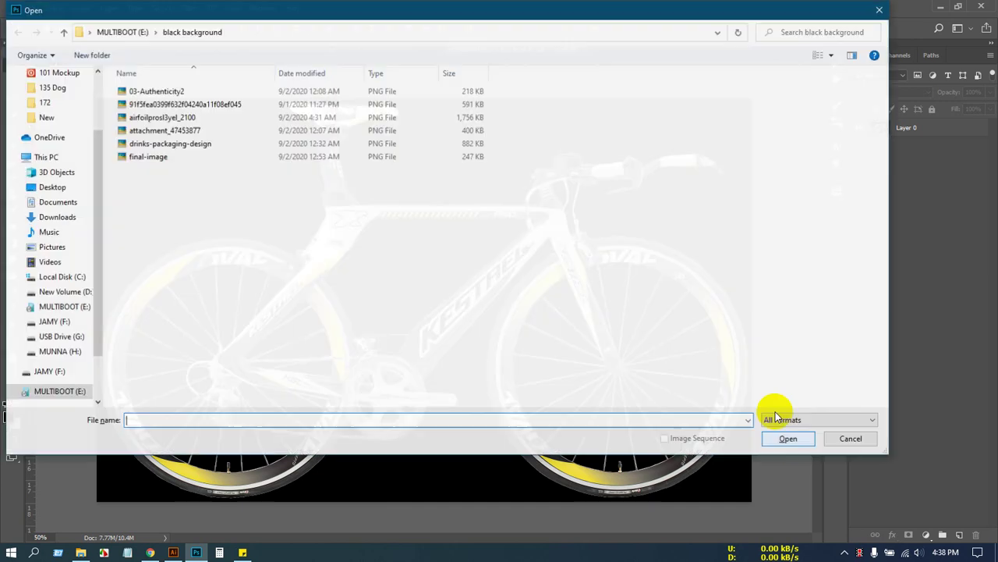
{"action": "left_click", "coordinate": [59, 393]}
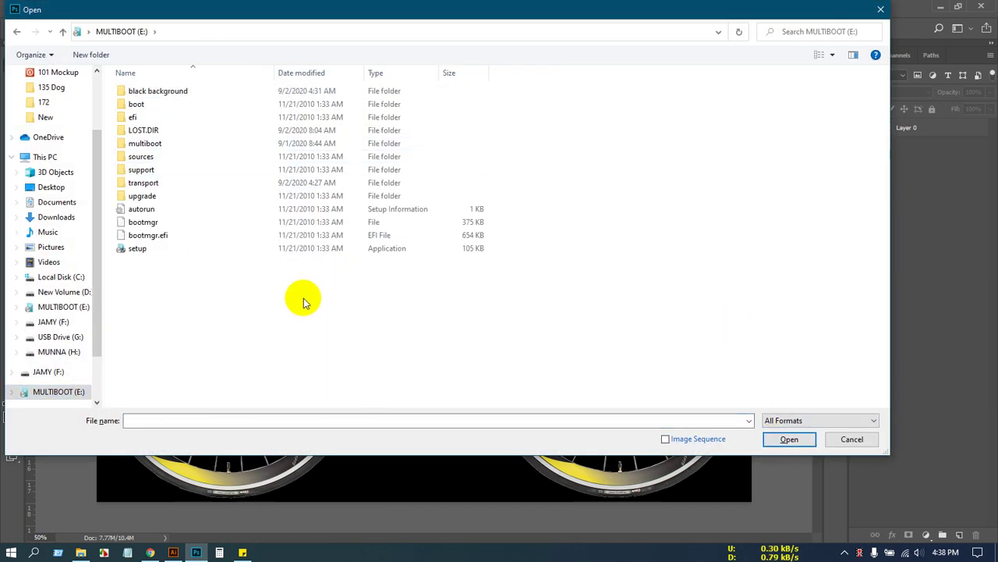
{"action": "scroll", "coordinate": [303, 298], "scroll_direction": "up", "scroll_amount": 3, "text": "ctrl"}
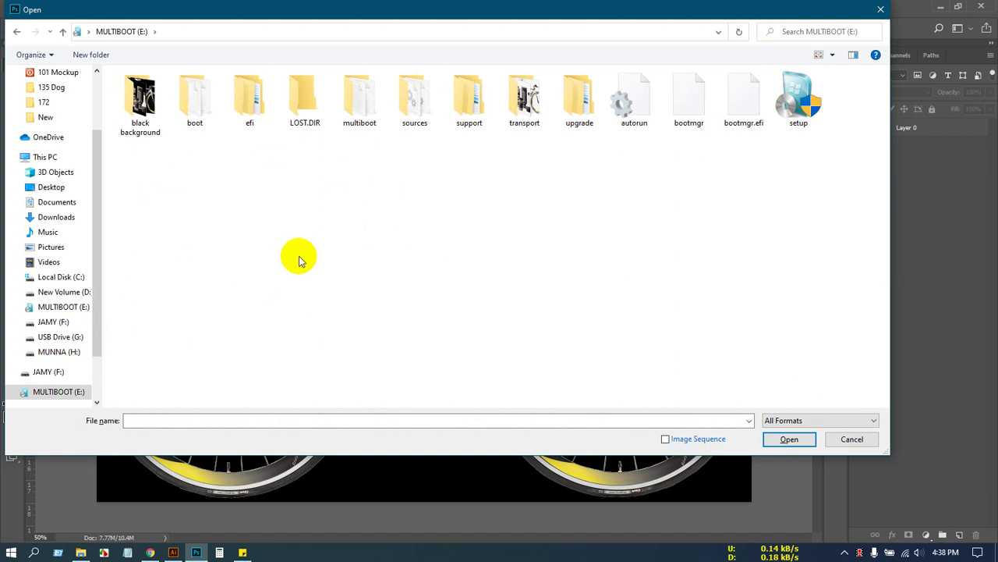
{"action": "double_click", "coordinate": [473, 94]}
{"action": "scroll", "coordinate": [502, 223], "scroll_direction": "up", "scroll_amount": 3, "text": "ctrl"}
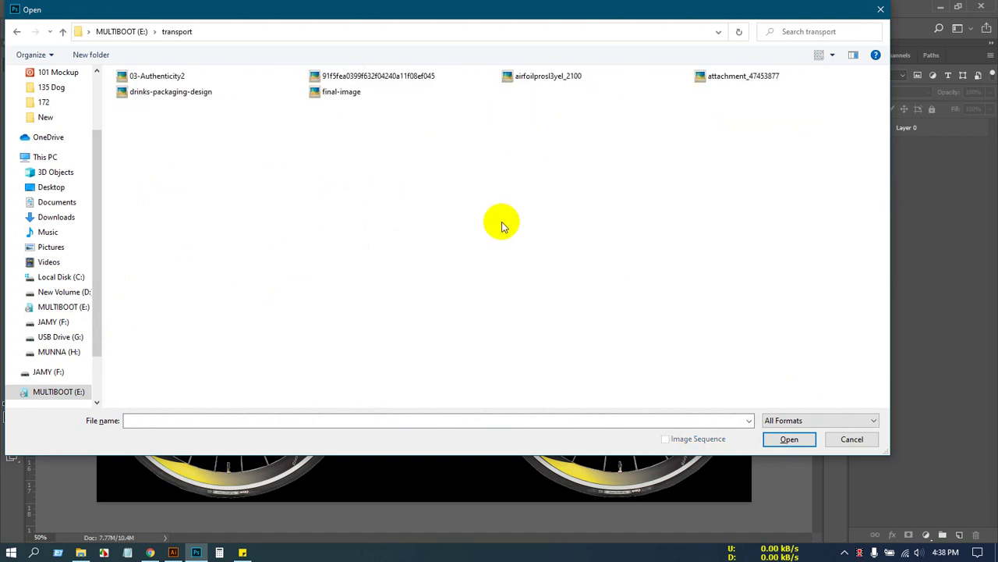
{"action": "double_click", "coordinate": [417, 117]}
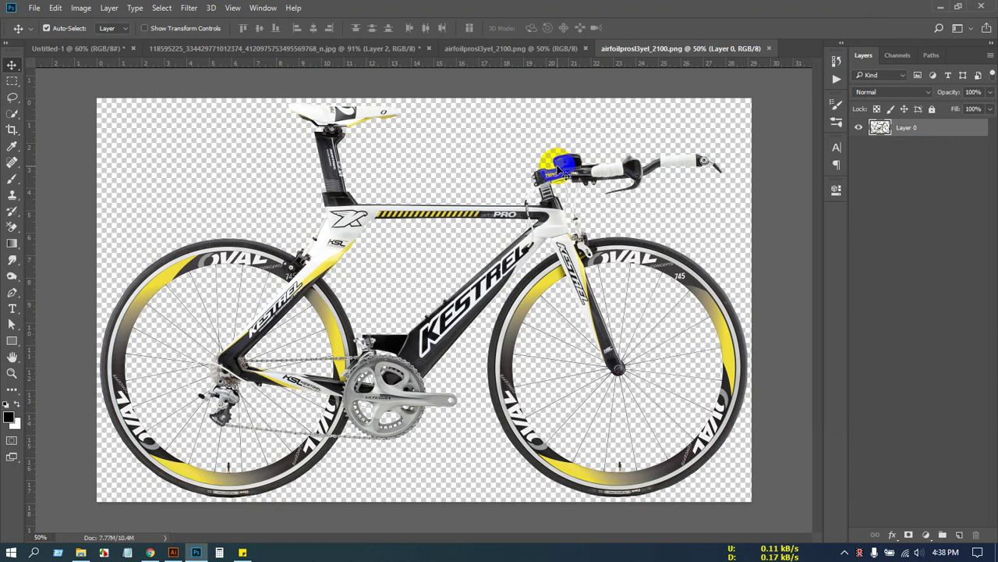
{"action": "scroll", "coordinate": [179, 366], "scroll_direction": "up", "scroll_amount": 2, "text": "alt"}
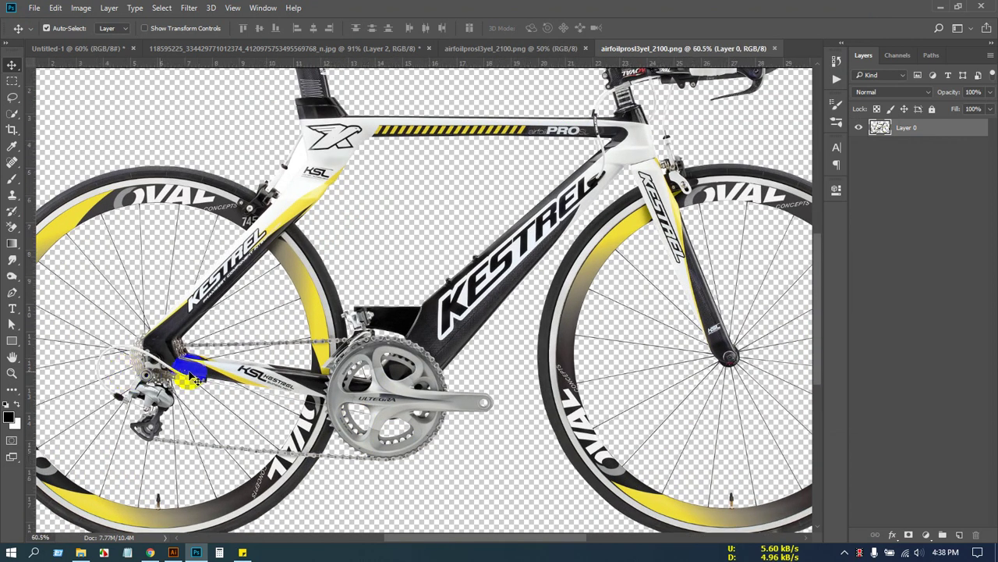
{"action": "scroll", "coordinate": [188, 375], "scroll_direction": "down", "scroll_amount": 1, "text": "alt"}
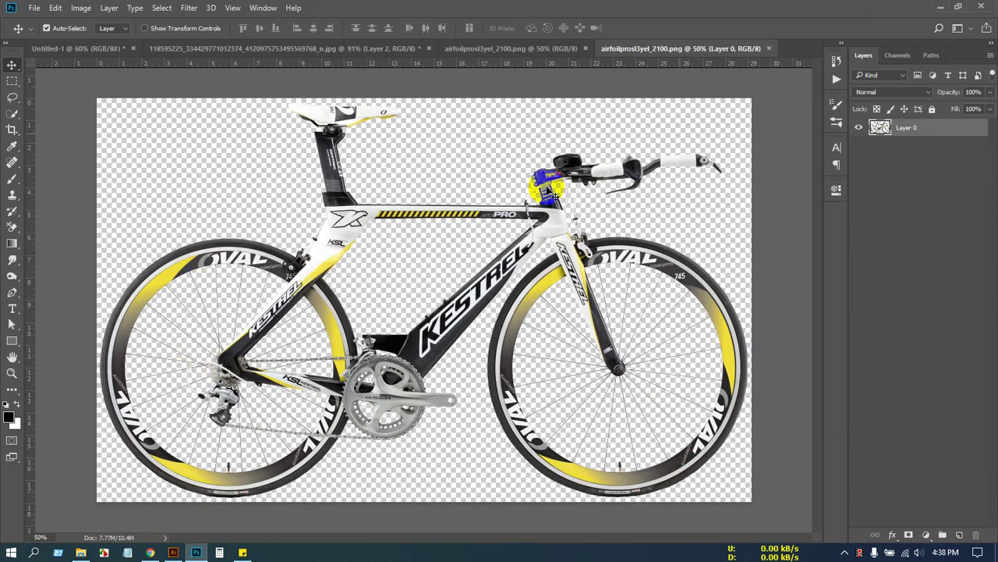
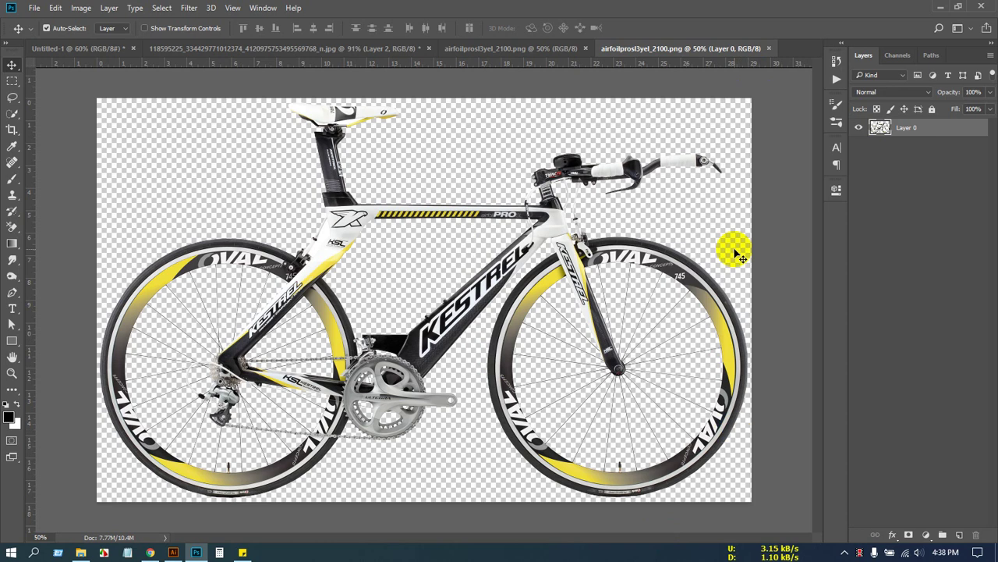
Close the transparent bicycle image and open the mango juice carton cutout 91f5fea0399f632f04240a11f08ef045.
{"action": "left_click", "coordinate": [771, 48]}
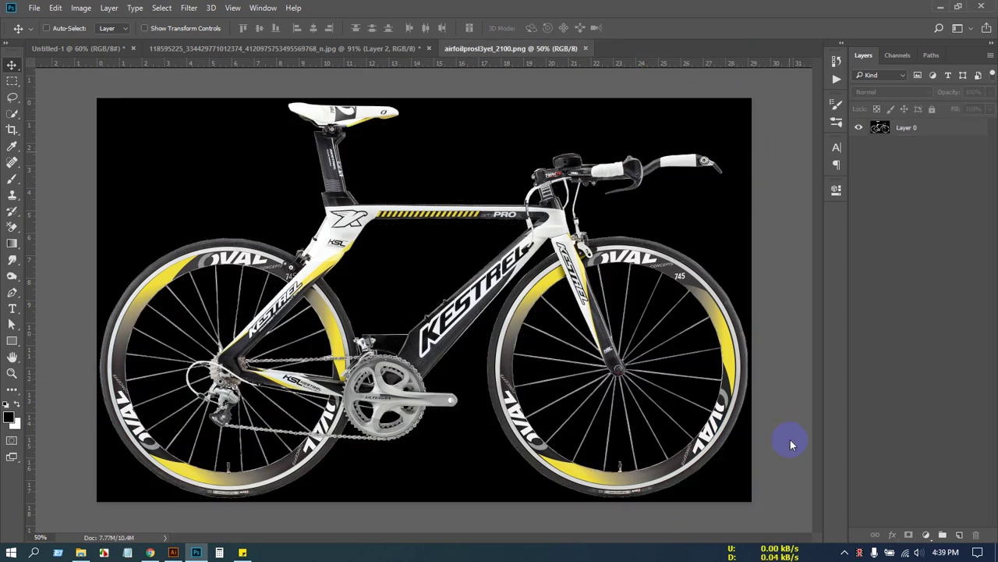
{"action": "key", "text": "ctrl+o"}
{"action": "double_click", "coordinate": [273, 139]}
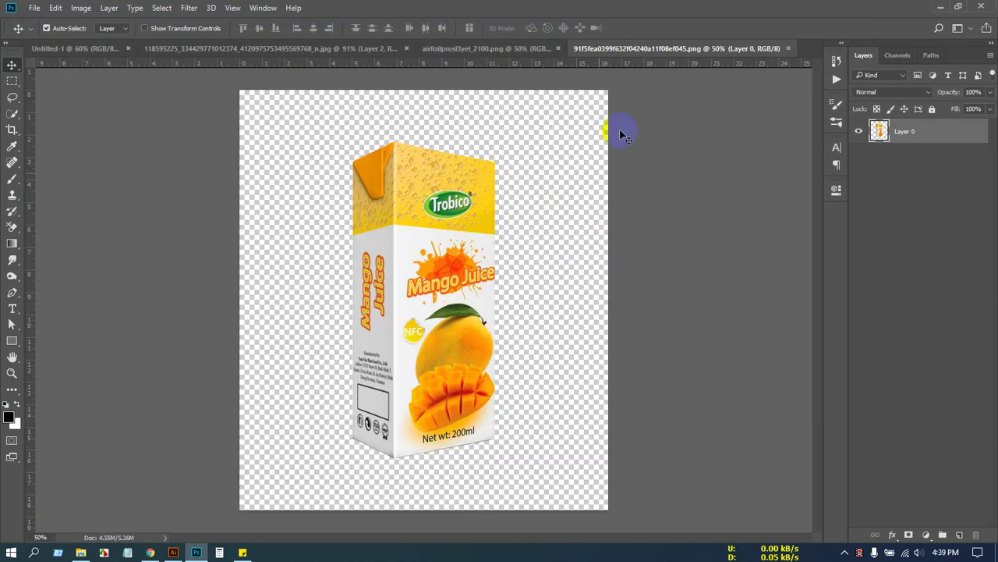
Duplicate the mango juice carton document, return to the original and inspect the carton.
{"action": "left_click", "coordinate": [81, 8]}
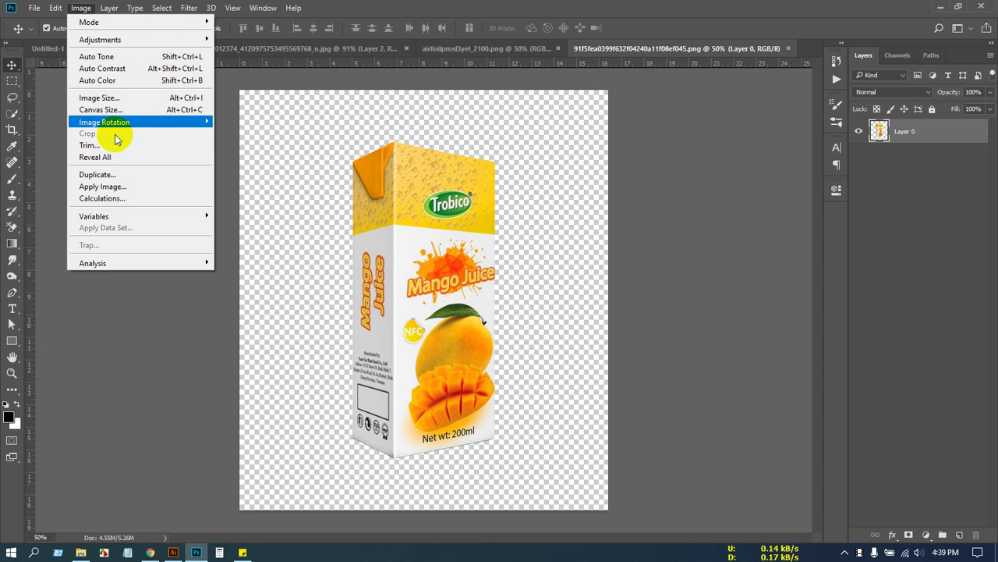
{"action": "left_click", "coordinate": [109, 175]}
{"action": "left_click", "coordinate": [598, 182]}
{"action": "left_click", "coordinate": [540, 51]}
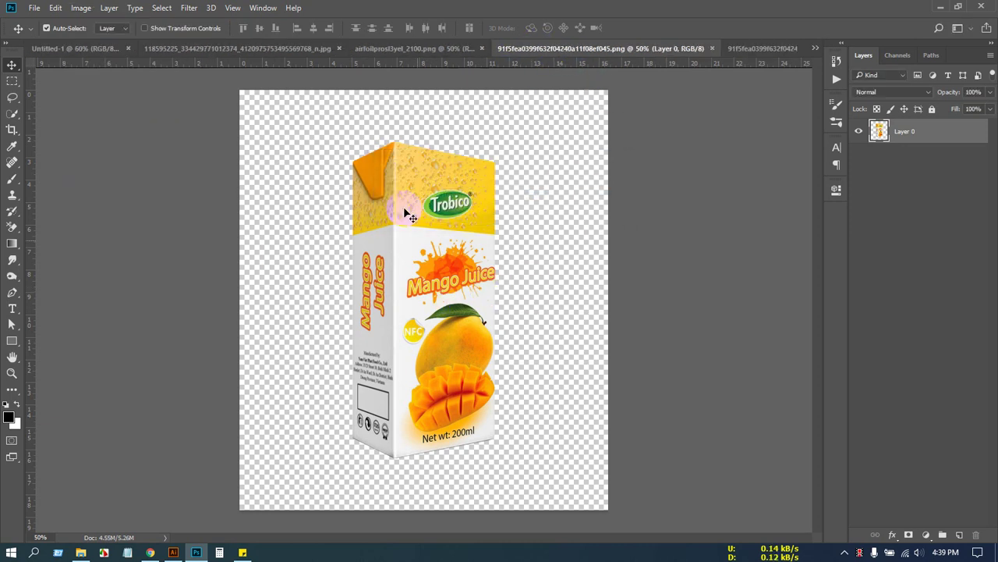
{"action": "scroll", "coordinate": [484, 187], "scroll_direction": "up", "scroll_amount": 3}
{"action": "scroll", "coordinate": [487, 198], "scroll_direction": "down", "scroll_amount": 4}
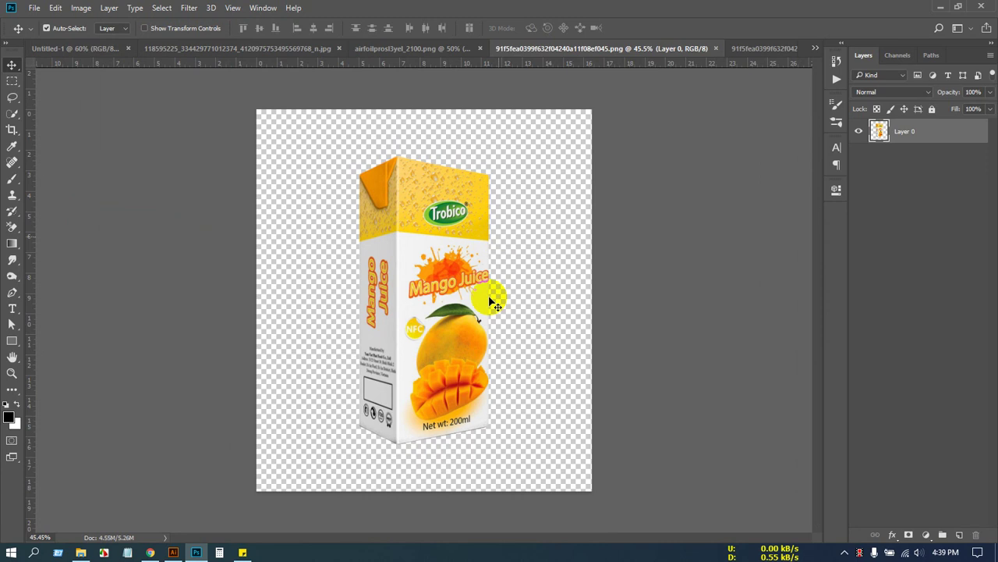
{"action": "scroll", "coordinate": [480, 319], "scroll_direction": "up", "scroll_amount": 2}
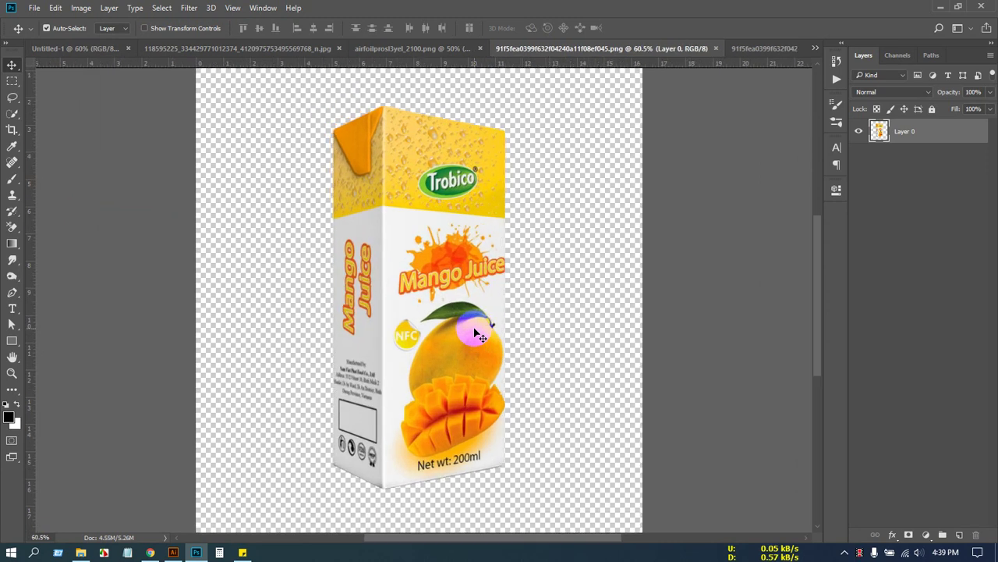
Close the original mango juice carton image and switch to the black-background bicycle image airfoilprosl3yel_2100.png.
{"action": "scroll", "coordinate": [475, 334], "scroll_direction": "down", "scroll_amount": 2}
{"action": "left_click", "coordinate": [630, 194]}
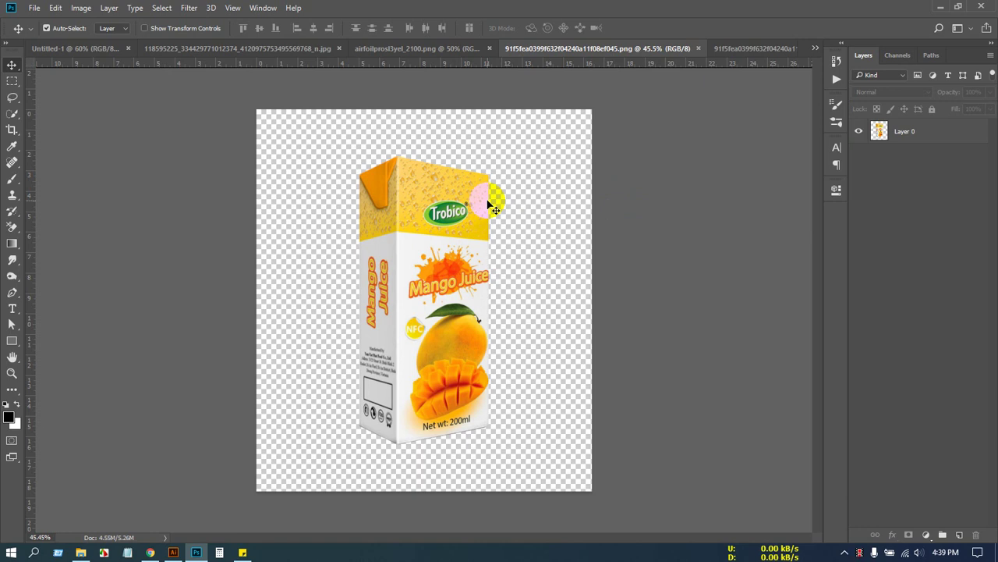
{"action": "key", "text": "ctrl+w"}
{"action": "left_click", "coordinate": [457, 52]}
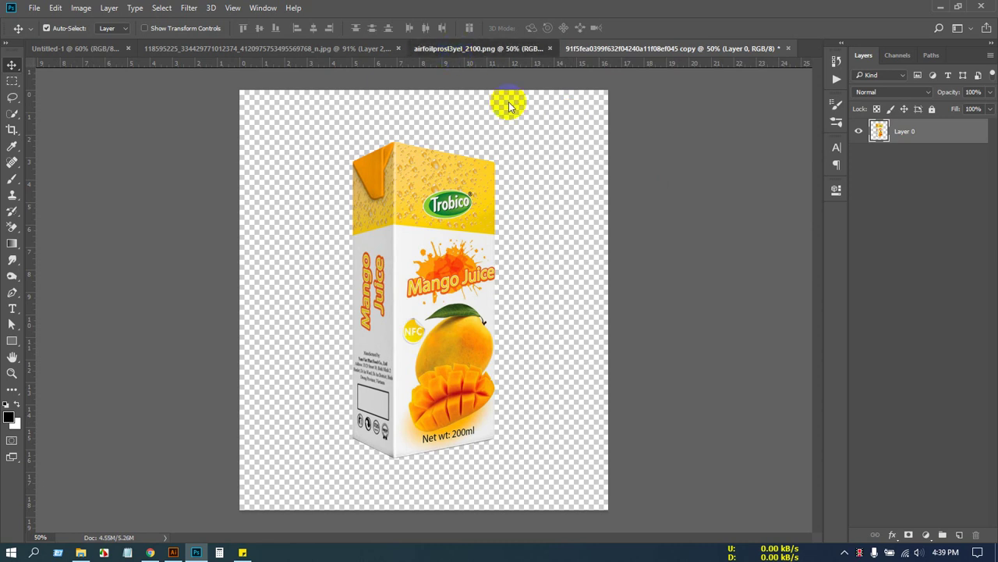
{"action": "left_click", "coordinate": [764, 206]}
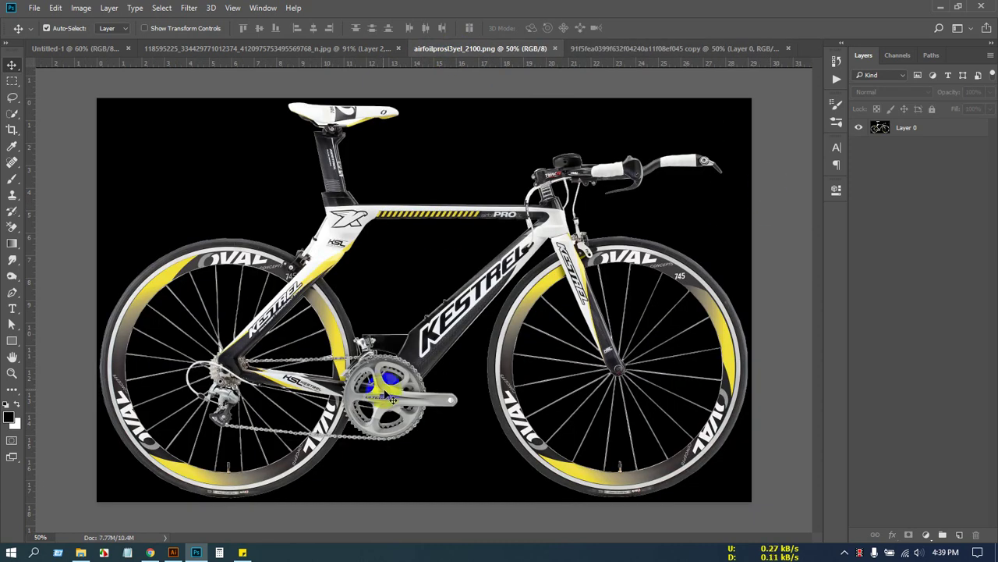
Examine the cutout edges of the bicycle's crankset, frame and front wheel spokes against the black background.
{"action": "scroll", "coordinate": [442, 396], "scroll_direction": "down", "scroll_amount": 2}
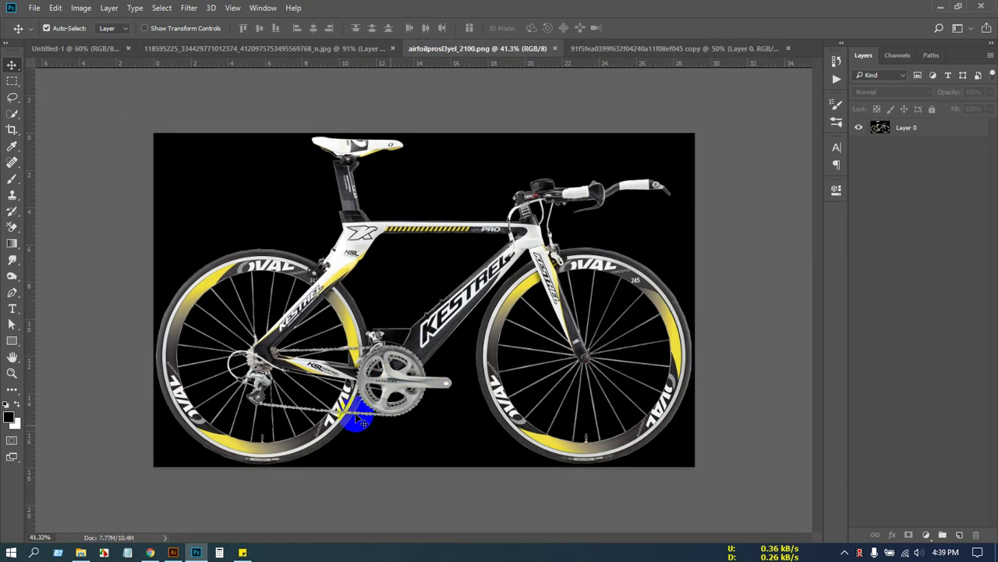
{"action": "scroll", "coordinate": [330, 349], "scroll_direction": "up", "scroll_amount": 1}
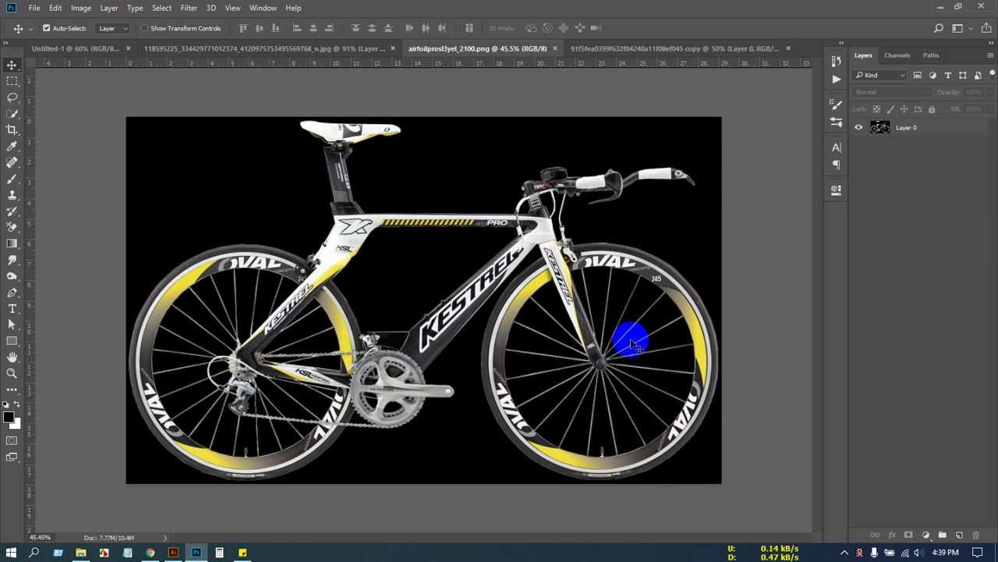
{"action": "scroll", "coordinate": [499, 404], "scroll_direction": "up", "scroll_amount": 2}
{"action": "scroll", "coordinate": [505, 396], "scroll_direction": "up", "scroll_amount": 4}
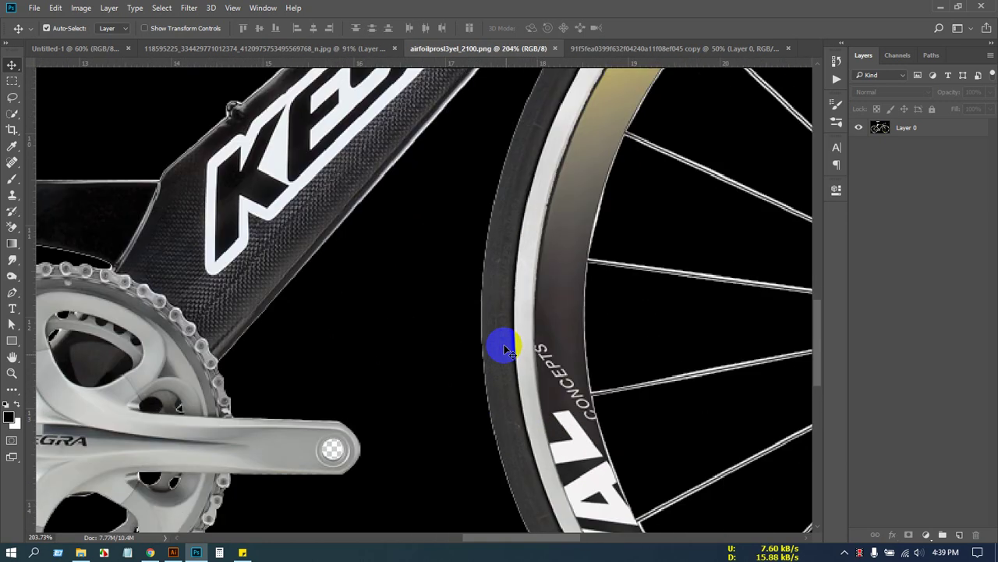
{"action": "scroll", "coordinate": [515, 191], "scroll_direction": "down", "scroll_amount": 9}
{"action": "scroll", "coordinate": [530, 226], "scroll_direction": "up", "scroll_amount": 4}
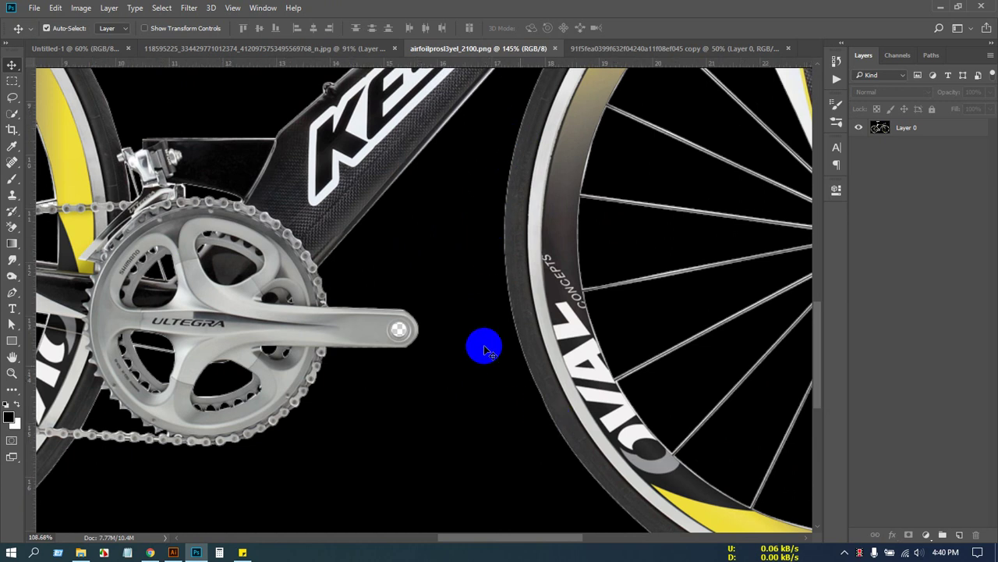
{"action": "scroll", "coordinate": [493, 337], "scroll_direction": "down", "scroll_amount": 6}
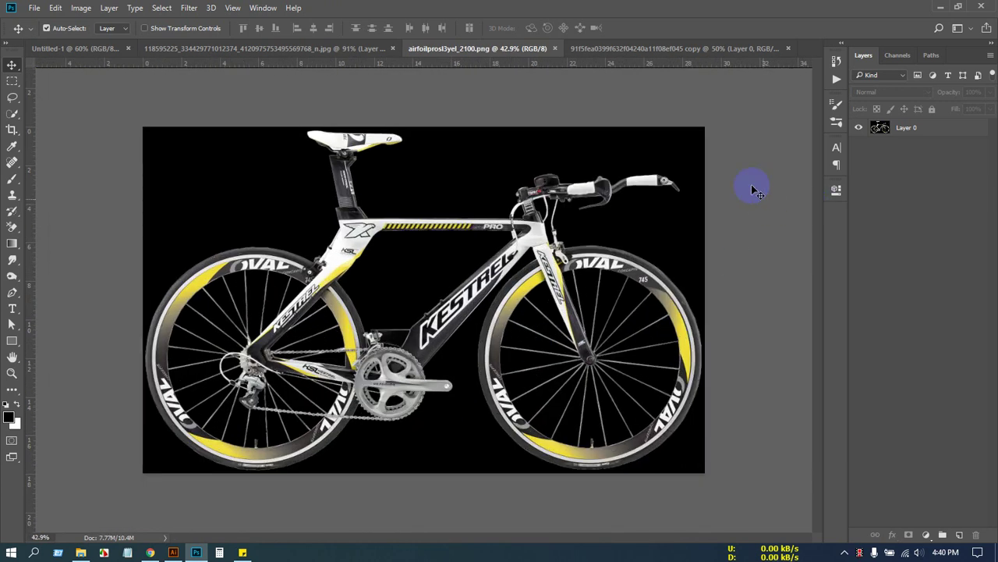
{"action": "scroll", "coordinate": [525, 382], "scroll_direction": "up", "scroll_amount": 5}
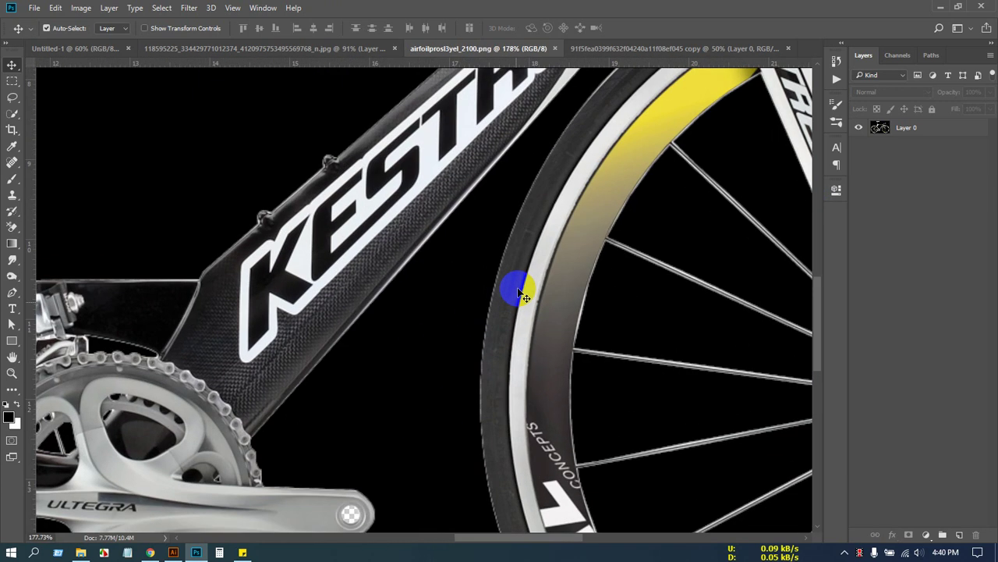
{"action": "scroll", "coordinate": [530, 383], "scroll_direction": "down", "scroll_amount": 5}
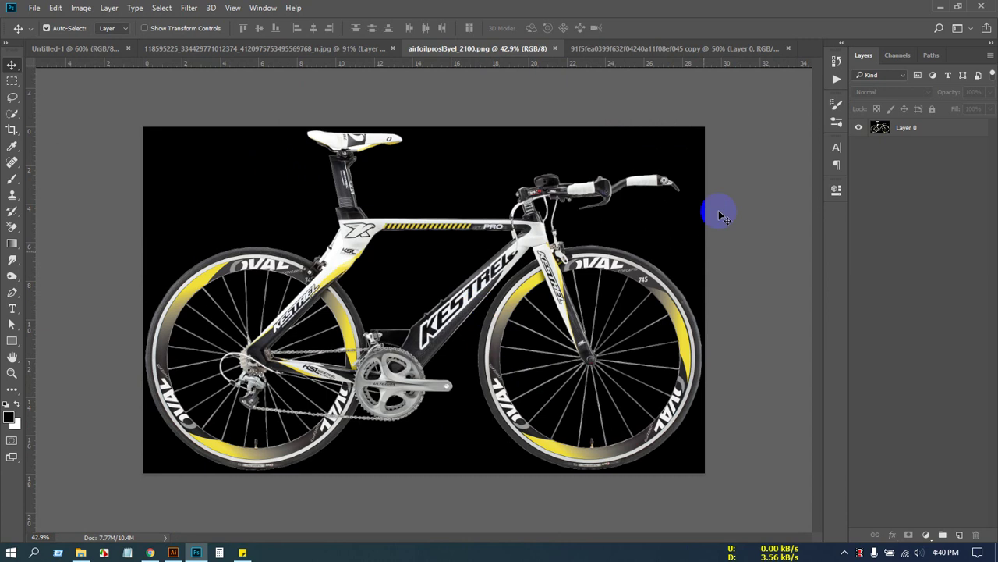
Close the bicycle PNG and open the mango juice carton, gold rings and bicycle JPGs from "New folder" on drive F:.
{"action": "key", "text": "ctrl+w"}
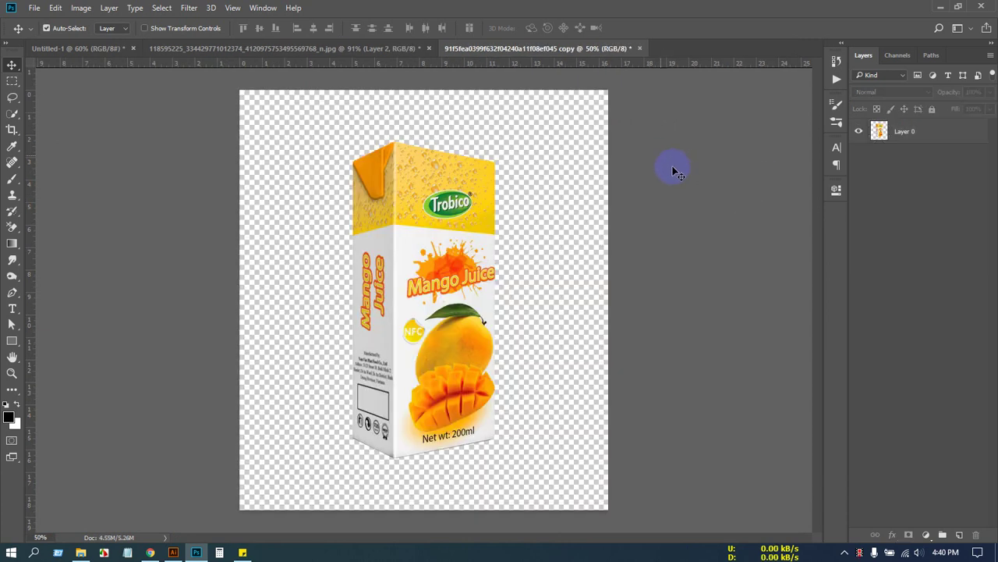
{"action": "key", "text": "ctrl+o"}
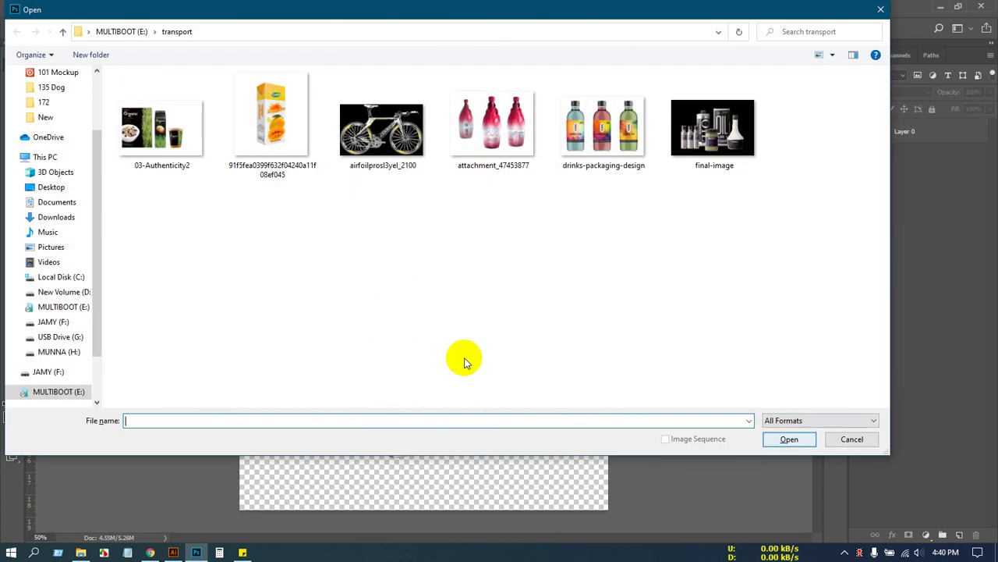
{"action": "left_click", "coordinate": [61, 326]}
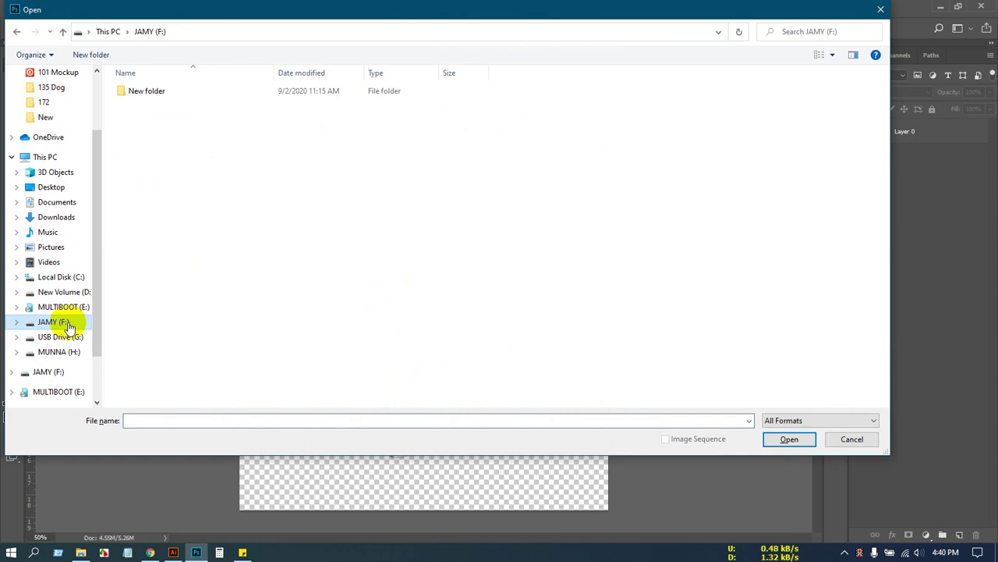
{"action": "left_click", "coordinate": [134, 92]}
{"action": "double_click", "coordinate": [134, 92]}
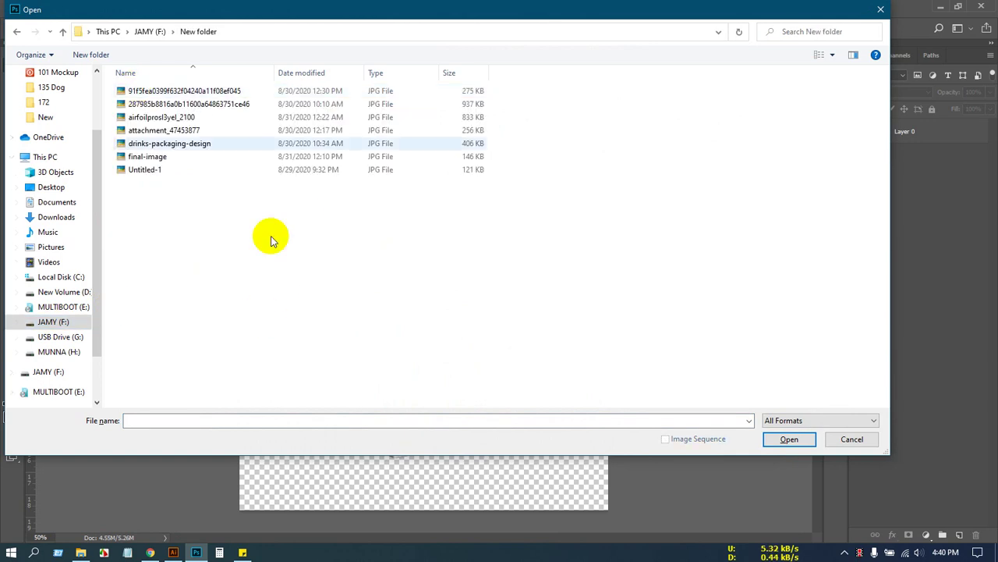
{"action": "scroll", "coordinate": [263, 316], "scroll_direction": "up", "scroll_amount": 2, "text": "ctrl"}
{"action": "scroll", "coordinate": [263, 316], "scroll_direction": "up", "scroll_amount": 2, "text": "ctrl"}
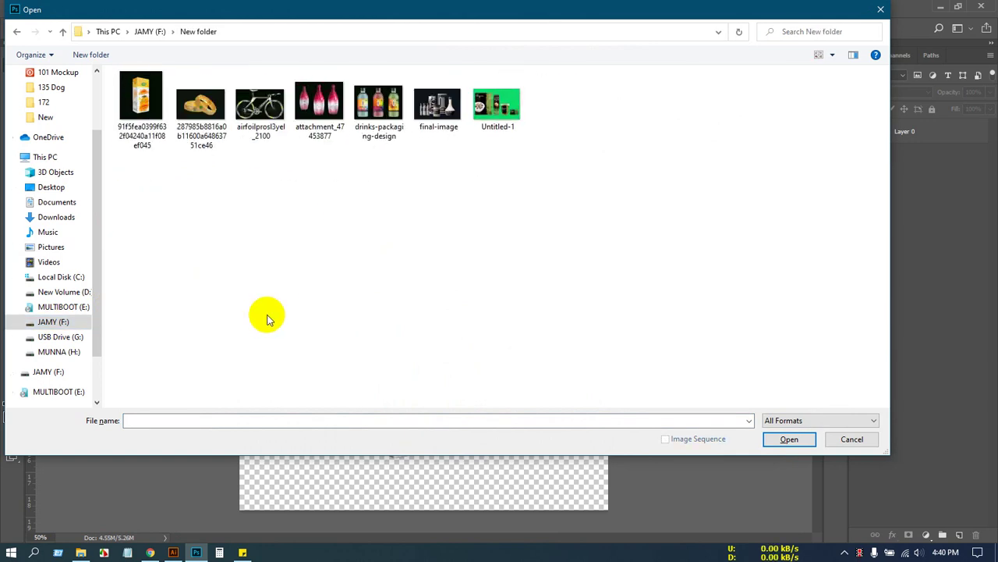
{"action": "left_click", "coordinate": [320, 119]}
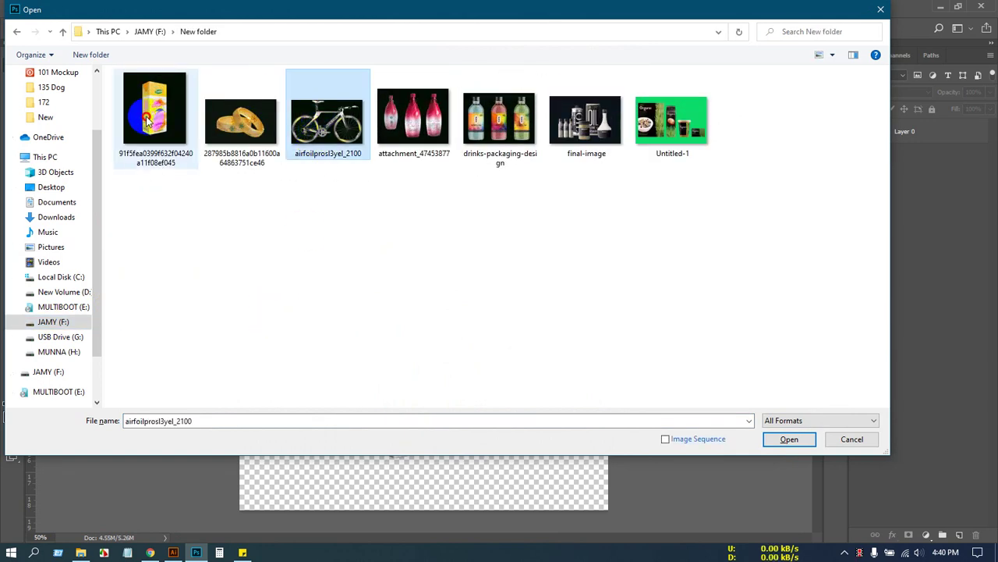
{"action": "left_click", "coordinate": [155, 117], "text": "ctrl"}
{"action": "left_click", "coordinate": [240, 120], "text": "ctrl"}
{"action": "left_click", "coordinate": [789, 439]}
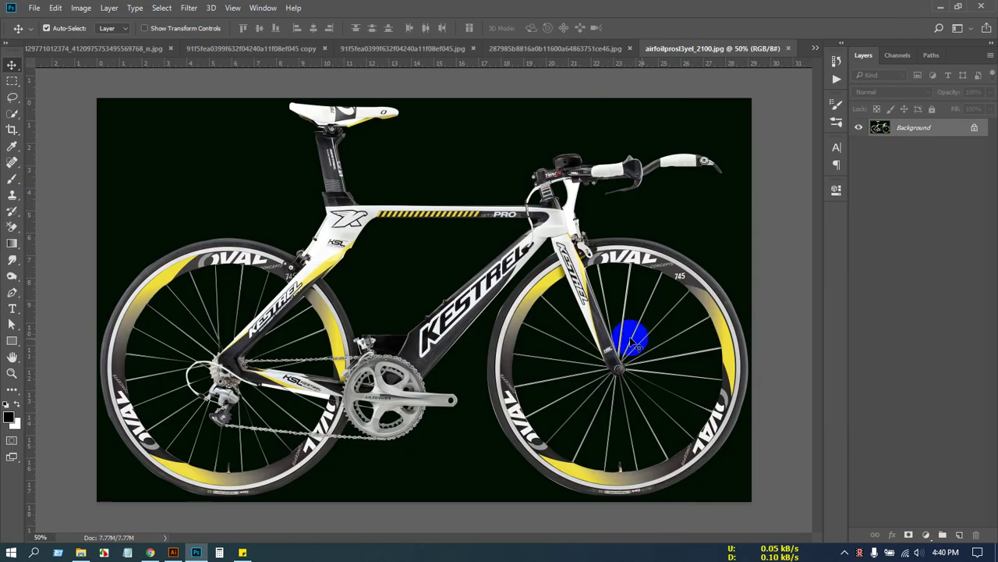
Inspect the rear wheel's outer edge, spokes and chain in the bicycle JPG.
{"action": "scroll", "coordinate": [257, 356], "scroll_direction": "up", "scroll_amount": 6}
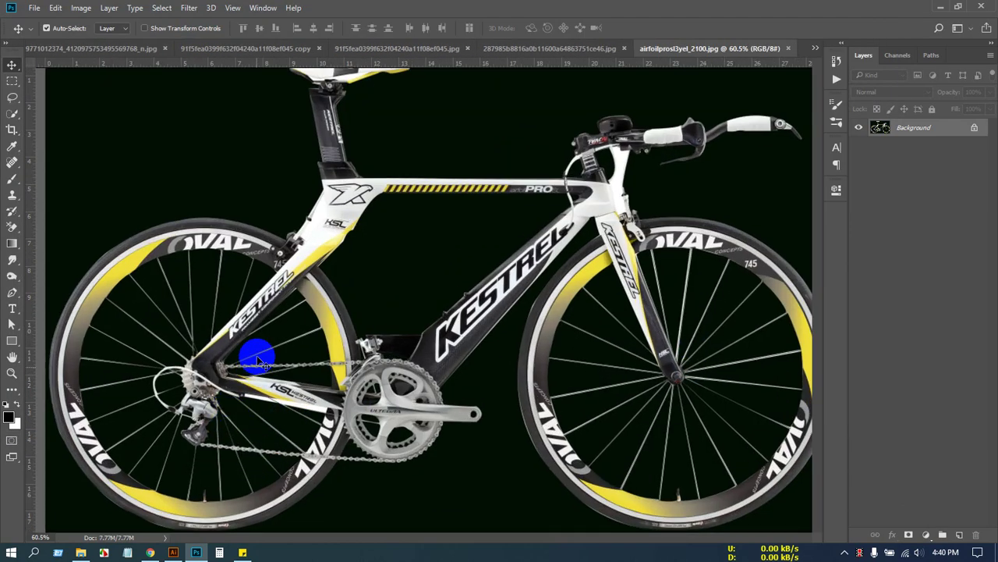
{"action": "left_click_drag", "start_coordinate": [147, 223], "coordinate": [377, 181]}
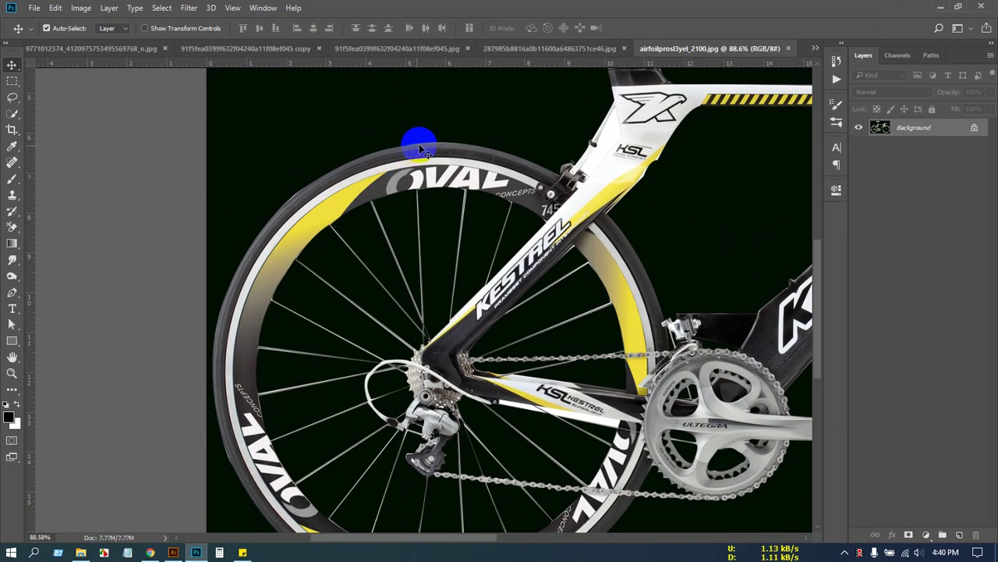
{"action": "left_click_drag", "start_coordinate": [322, 281], "coordinate": [337, 77]}
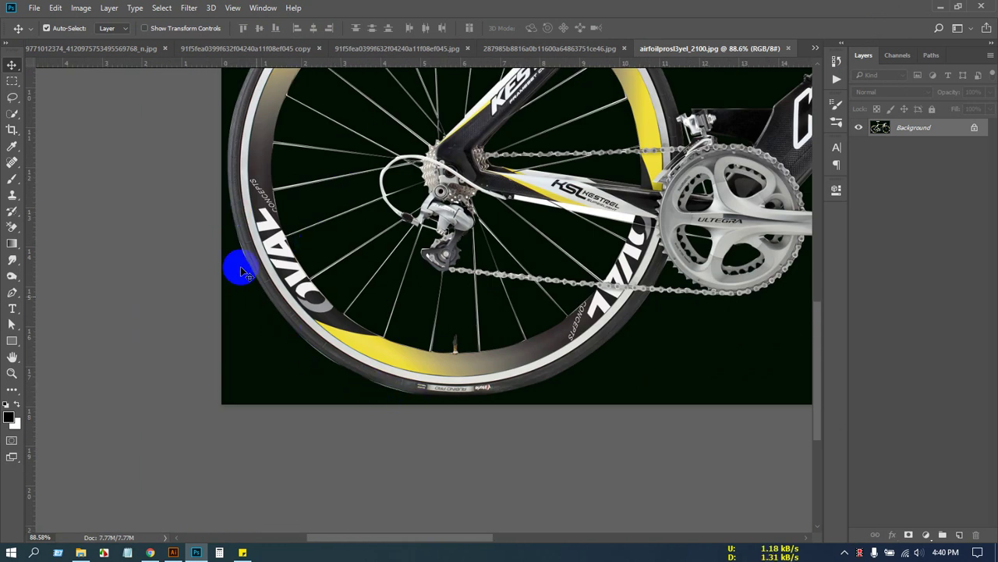
{"action": "scroll", "coordinate": [365, 419], "scroll_direction": "down", "scroll_amount": 2}
{"action": "scroll", "coordinate": [365, 414], "scroll_direction": "down", "scroll_amount": 2}
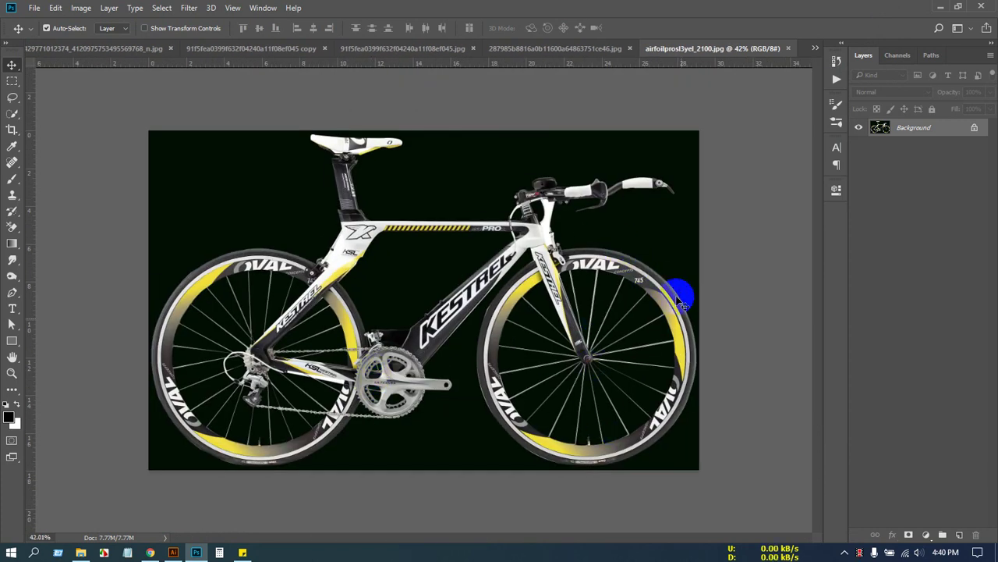
Trace a closed Pen path along the rear tire's upper-left outer edge, looping through the background, and convert it to a selection.
{"action": "scroll", "coordinate": [254, 323], "scroll_direction": "up", "scroll_amount": 3}
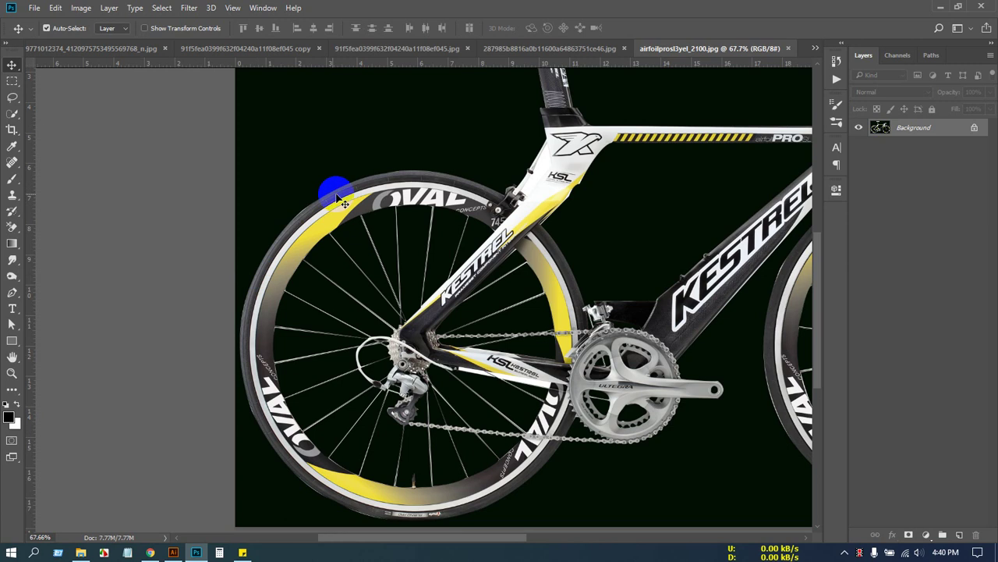
{"action": "key", "text": "p"}
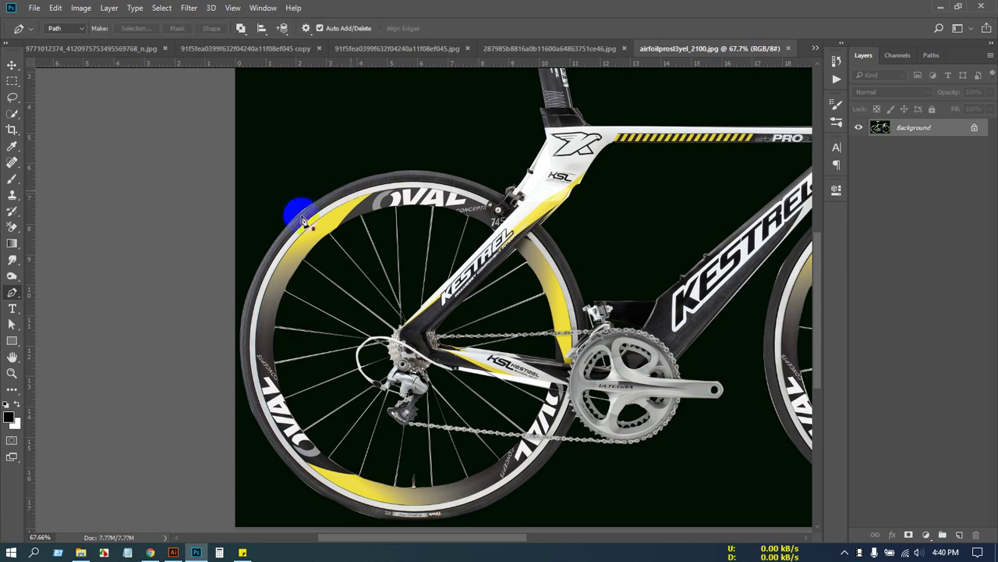
{"action": "left_click", "coordinate": [241, 345]}
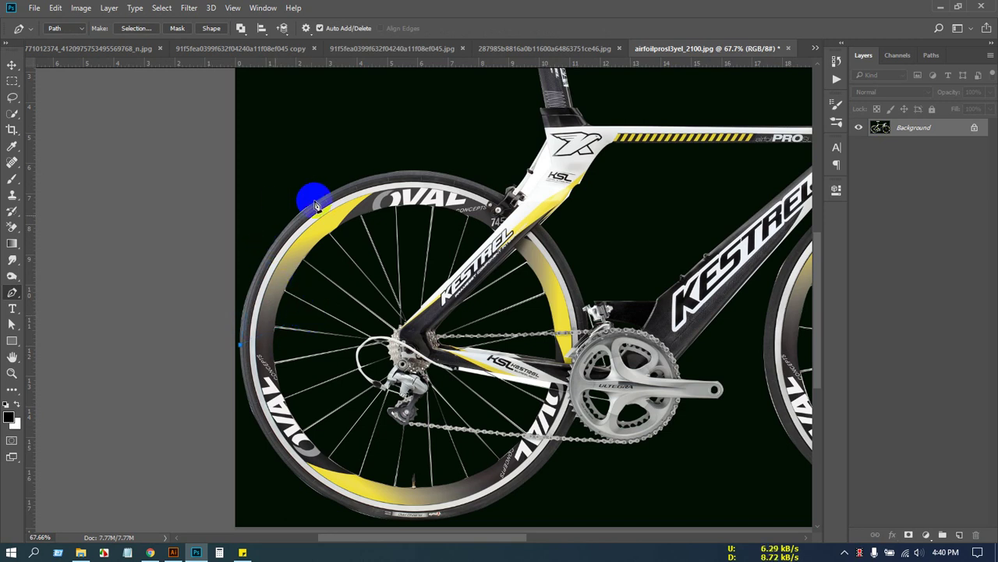
{"action": "left_click_drag", "start_coordinate": [368, 186], "coordinate": [484, 138]}
{"action": "left_click_drag", "start_coordinate": [369, 134], "coordinate": [341, 135]}
{"action": "left_click_drag", "start_coordinate": [229, 157], "coordinate": [199, 191]}
{"action": "left_click_drag", "start_coordinate": [176, 241], "coordinate": [172, 268]}
{"action": "left_click_drag", "start_coordinate": [178, 329], "coordinate": [211, 357]}
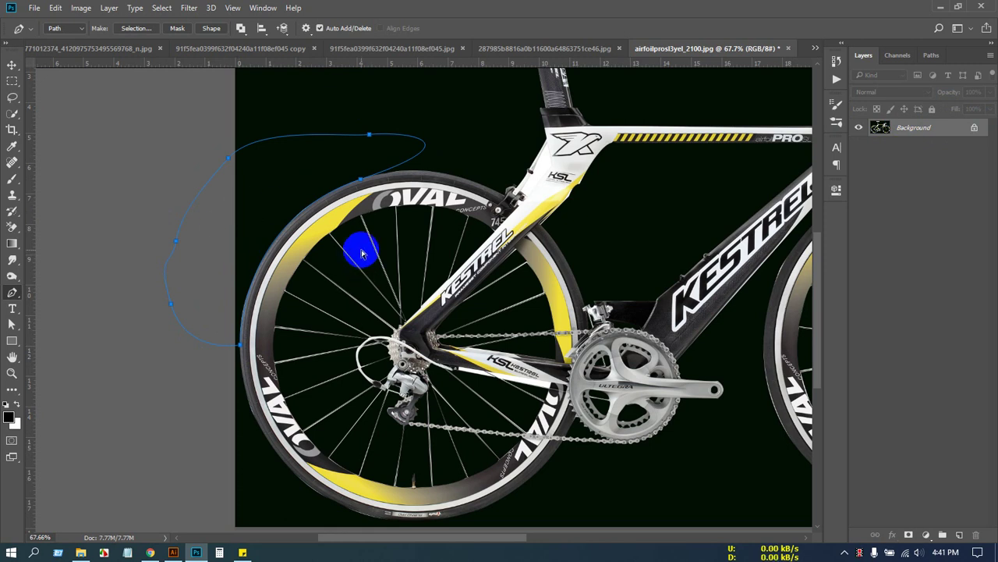
{"action": "key", "text": "ctrl+Return"}
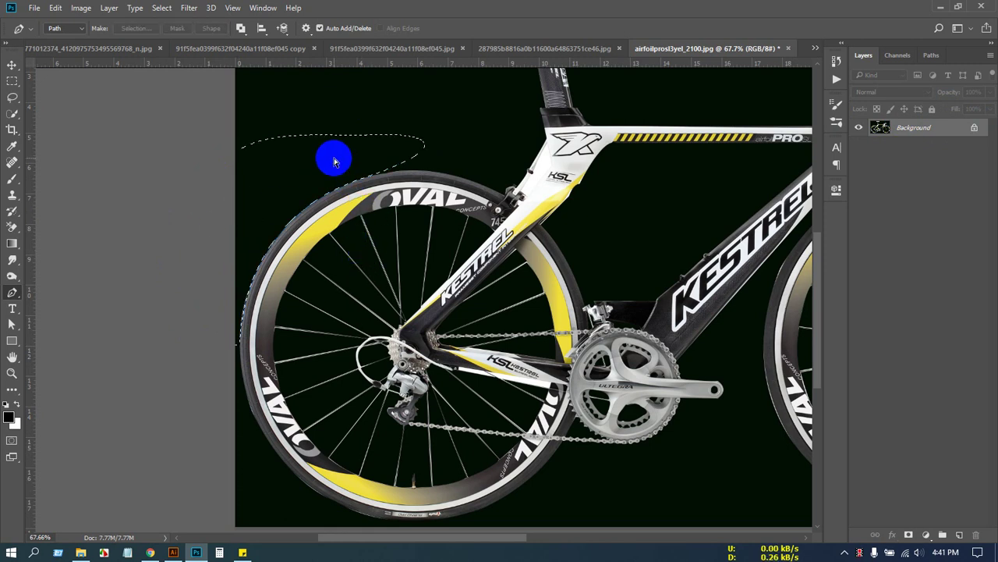
{"action": "left_click", "coordinate": [13, 65]}
Examine the rear wheel rim, spokes, chain and crankset of the bicycle JPG up close and as a whole.
{"action": "scroll", "coordinate": [295, 186], "scroll_direction": "up", "scroll_amount": 3}
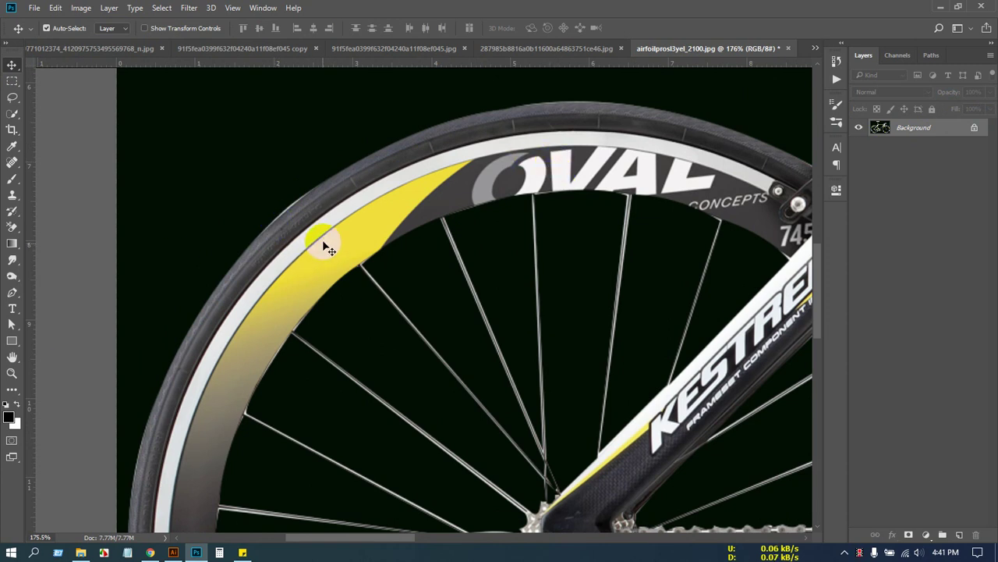
{"action": "scroll", "coordinate": [363, 236], "scroll_direction": "down", "scroll_amount": 3}
{"action": "scroll", "coordinate": [725, 191], "scroll_direction": "down", "scroll_amount": 4}
{"action": "scroll", "coordinate": [326, 250], "scroll_direction": "down", "scroll_amount": 3}
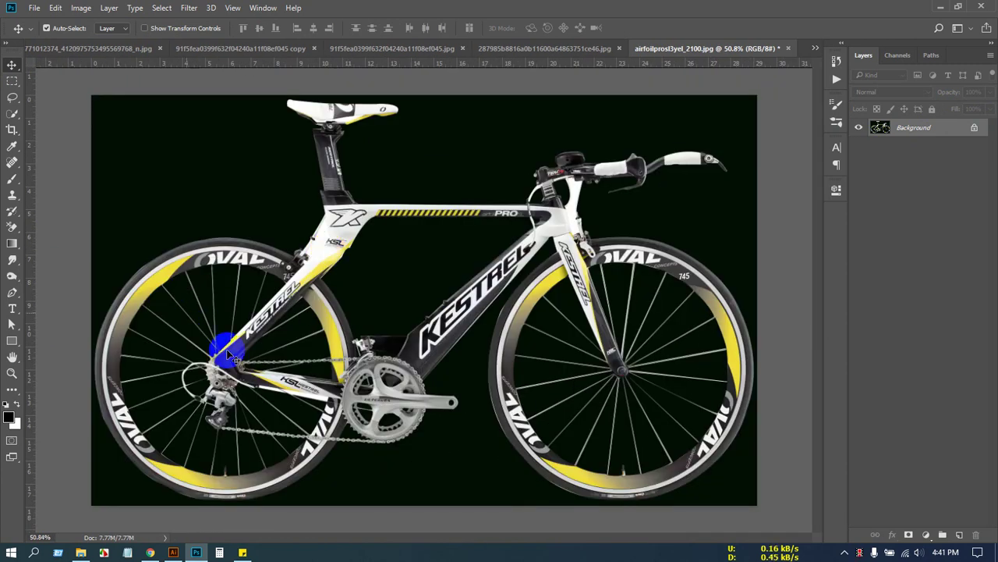
{"action": "scroll", "coordinate": [247, 356], "scroll_direction": "up", "scroll_amount": 1}
{"action": "scroll", "coordinate": [247, 357], "scroll_direction": "up", "scroll_amount": 2}
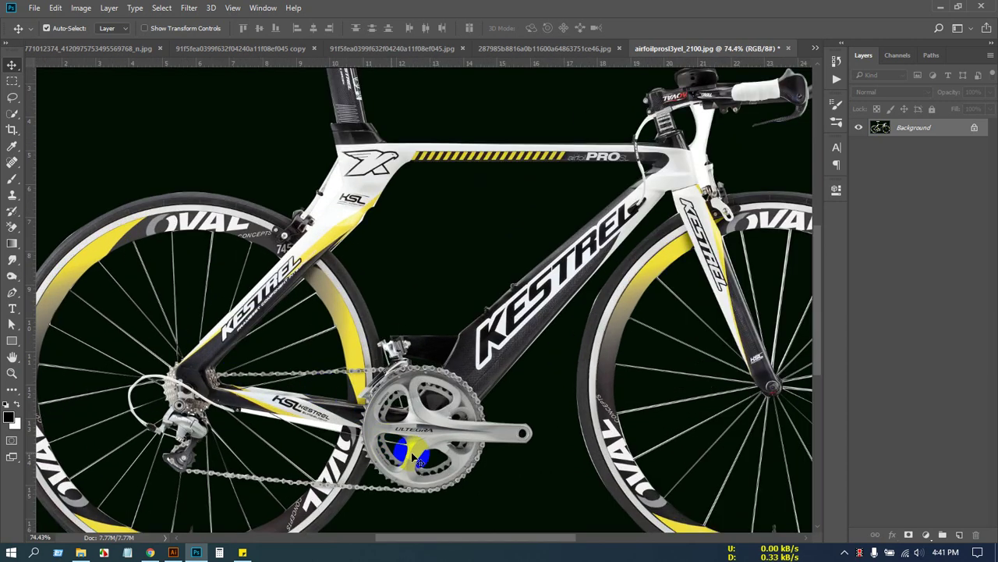
{"action": "scroll", "coordinate": [605, 306], "scroll_direction": "down", "scroll_amount": 4}
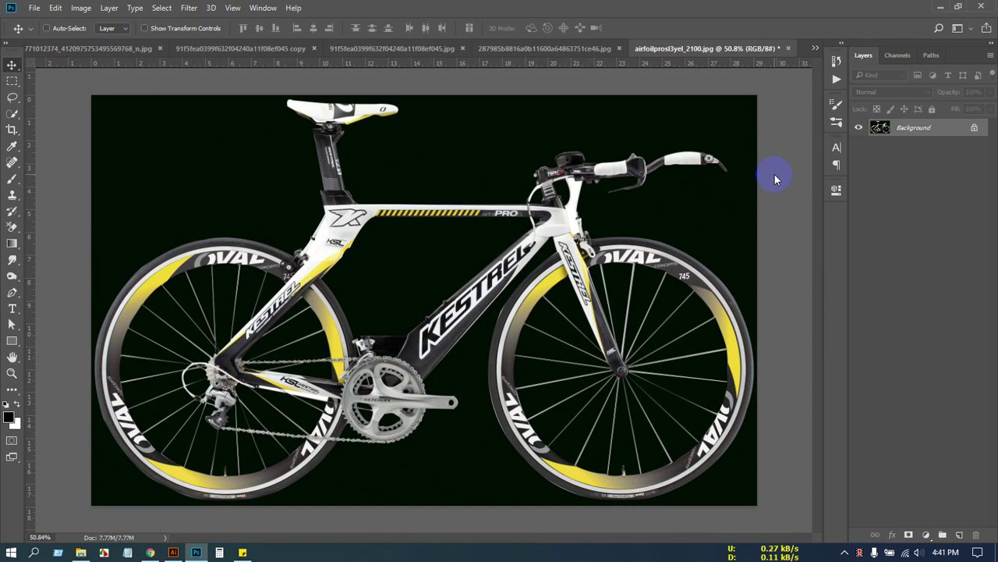
Start closing the bicycle JPG, cancel the closing, and inspect the frame and rear brake area around the KSL logo.
{"action": "key", "text": "ctrl+w"}
{"action": "left_click", "coordinate": [553, 214]}
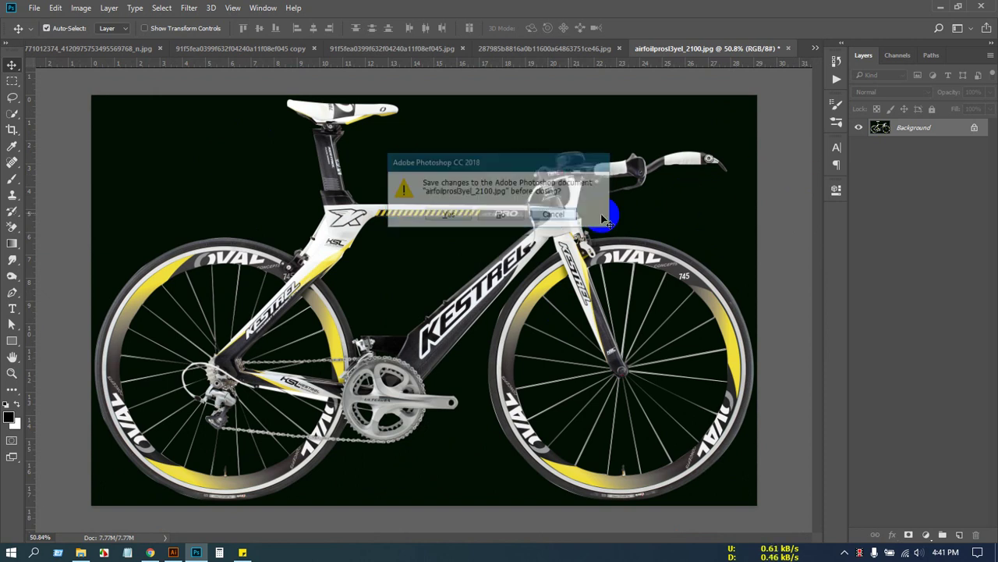
{"action": "scroll", "coordinate": [597, 174], "scroll_direction": "up", "scroll_amount": 3}
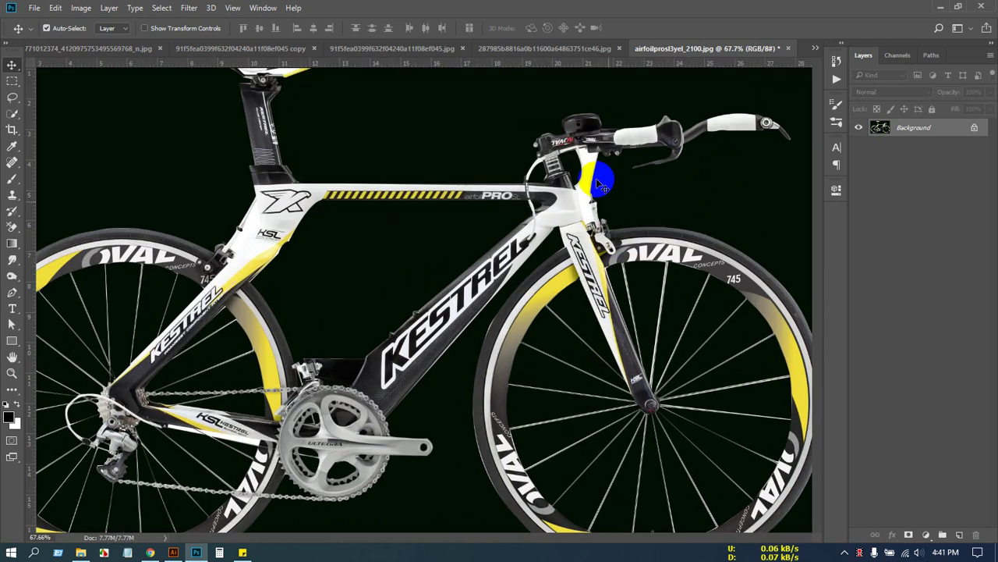
{"action": "scroll", "coordinate": [624, 223], "scroll_direction": "down", "scroll_amount": 2}
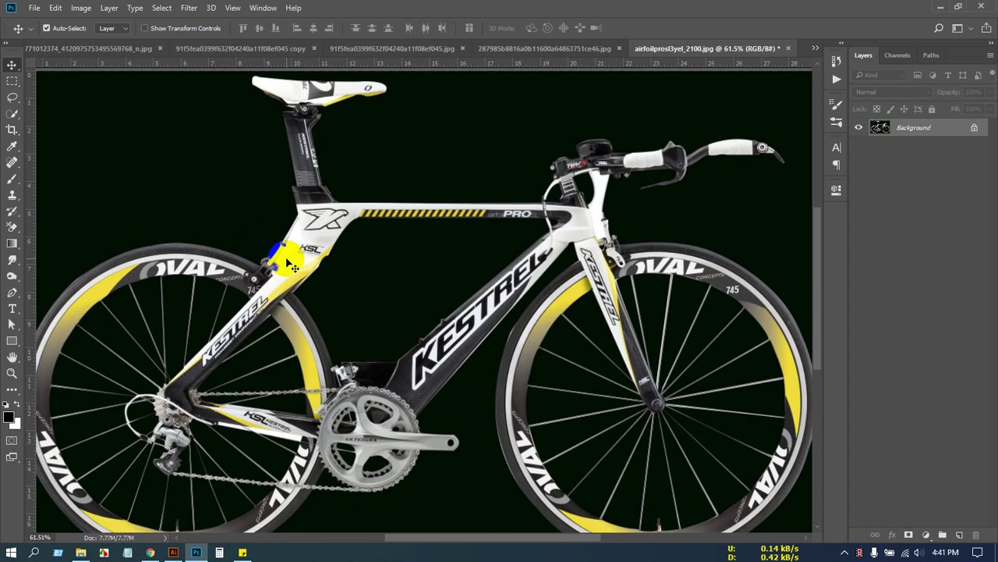
{"action": "scroll", "coordinate": [291, 266], "scroll_direction": "up", "scroll_amount": 3}
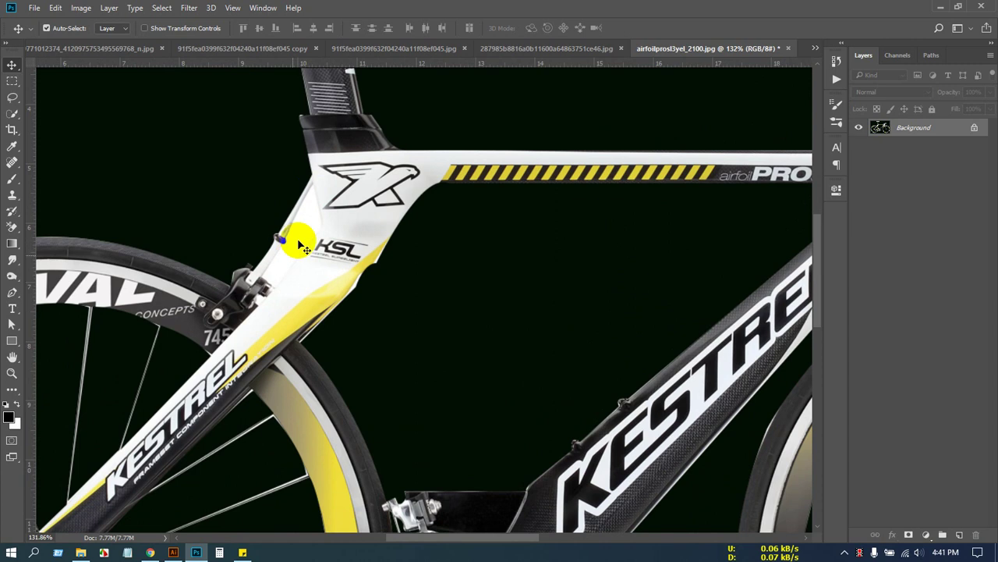
{"action": "scroll", "coordinate": [296, 231], "scroll_direction": "up", "scroll_amount": 1}
{"action": "scroll", "coordinate": [299, 232], "scroll_direction": "down", "scroll_amount": 2}
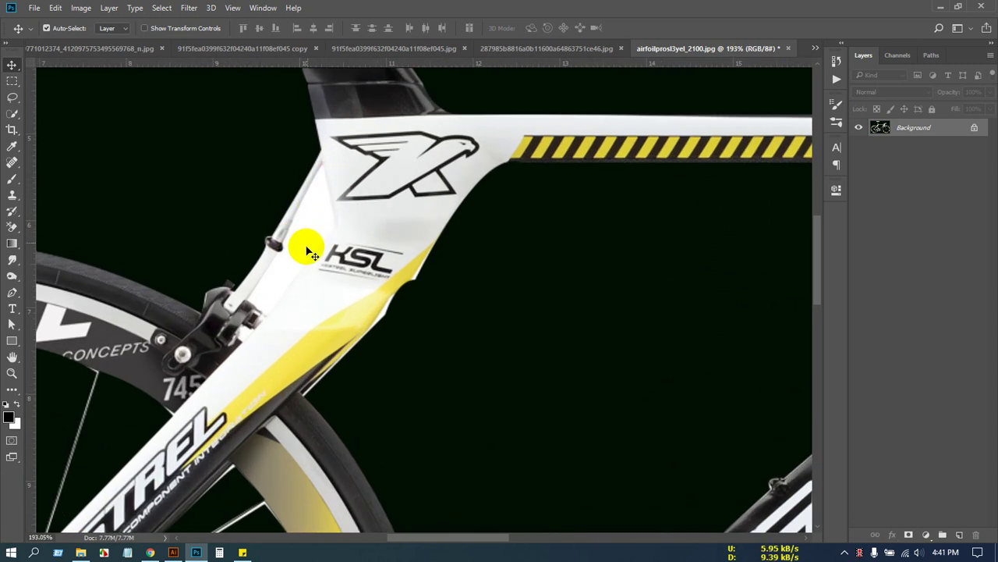
Inspect the seat tube, KSL logo and rear brake area of the bicycle JPG repeatedly, up close and against the whole bike.
{"action": "scroll", "coordinate": [324, 303], "scroll_direction": "down", "scroll_amount": 4}
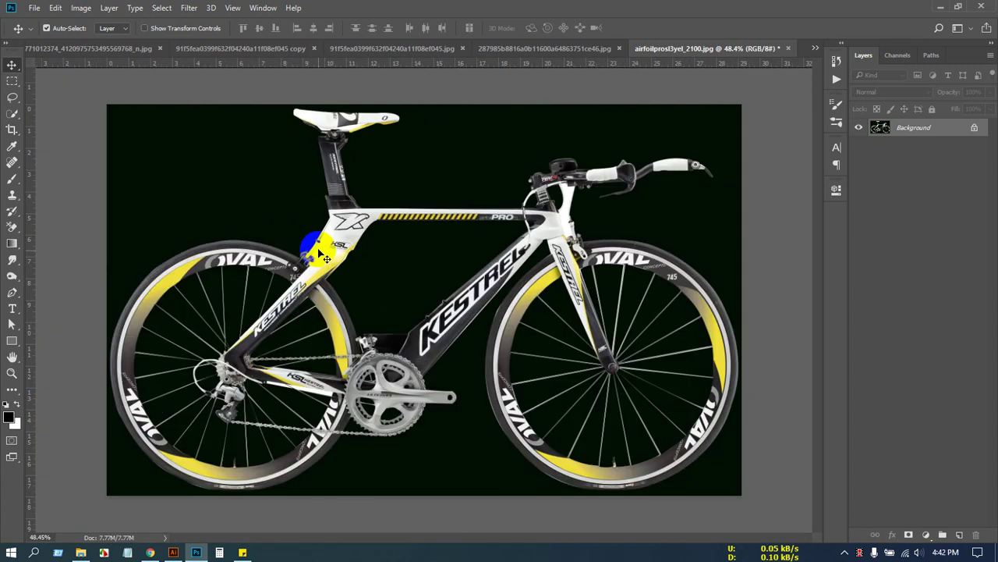
{"action": "scroll", "coordinate": [316, 230], "scroll_direction": "up", "scroll_amount": 3}
{"action": "scroll", "coordinate": [321, 227], "scroll_direction": "up", "scroll_amount": 3}
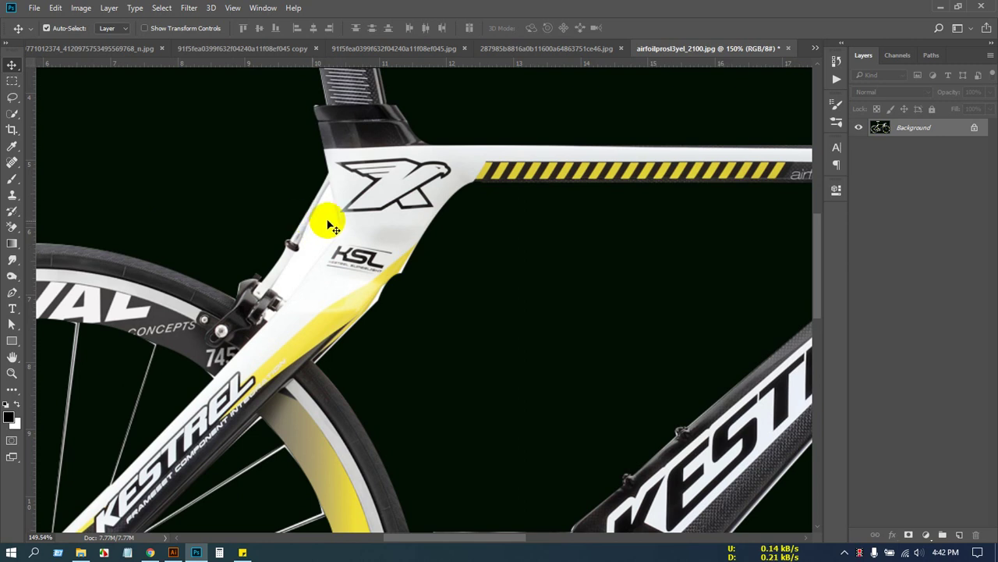
{"action": "left_click", "coordinate": [416, 263]}
{"action": "left_click", "coordinate": [332, 182]}
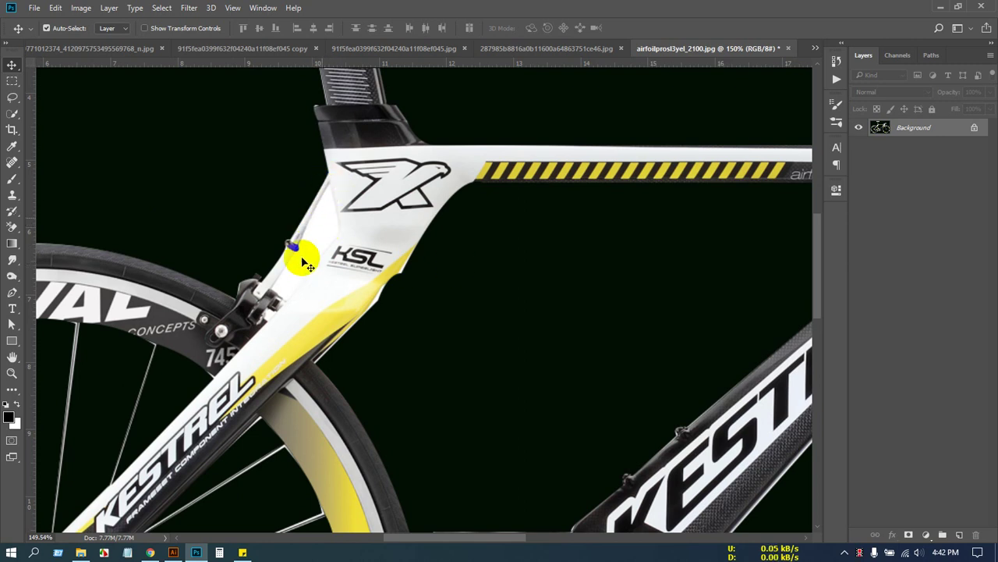
{"action": "left_click", "coordinate": [272, 330]}
{"action": "scroll", "coordinate": [363, 261], "scroll_direction": "down", "scroll_amount": 5}
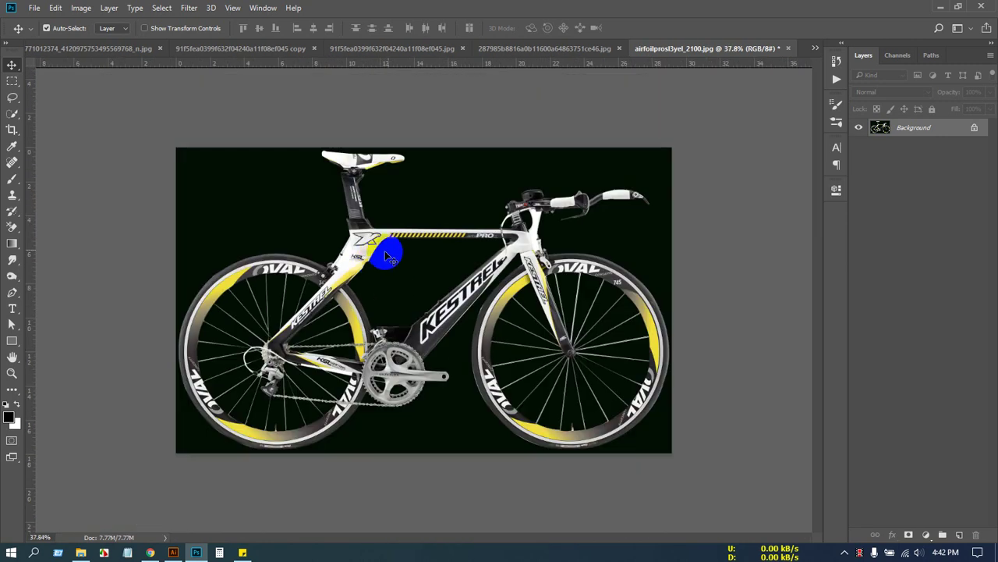
{"action": "scroll", "coordinate": [373, 270], "scroll_direction": "up", "scroll_amount": 2}
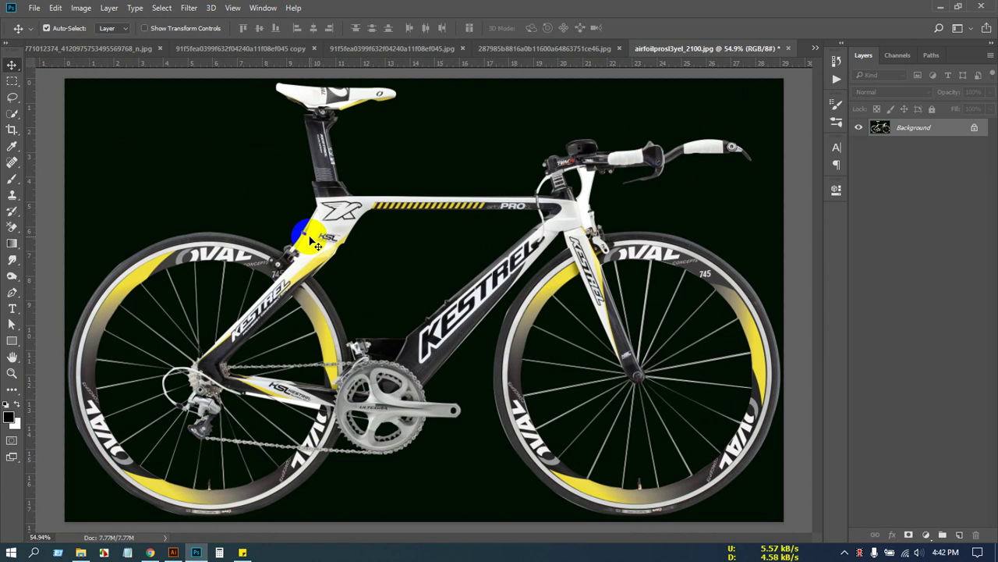
{"action": "scroll", "coordinate": [304, 238], "scroll_direction": "down", "scroll_amount": 2}
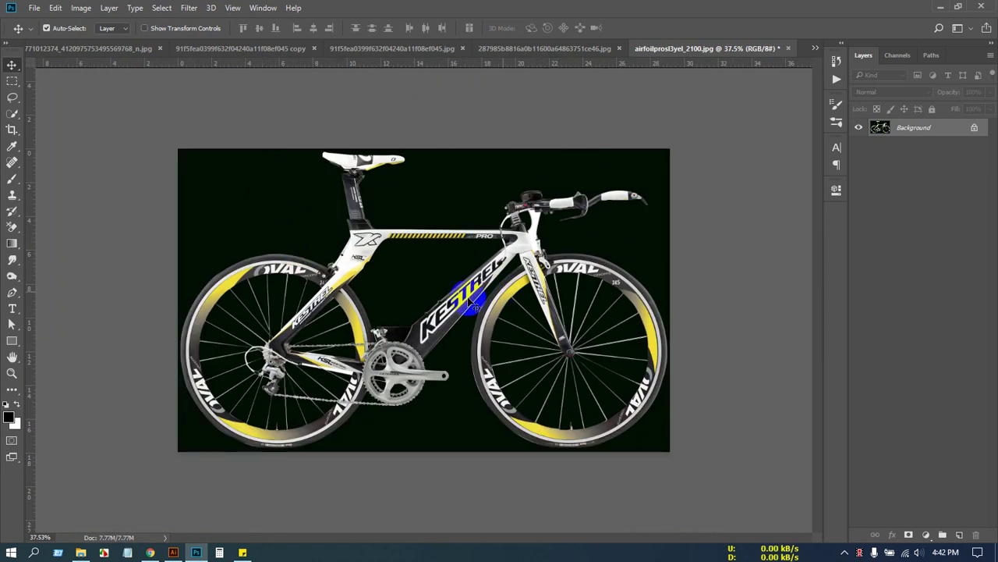
{"action": "scroll", "coordinate": [363, 256], "scroll_direction": "up", "scroll_amount": 4}
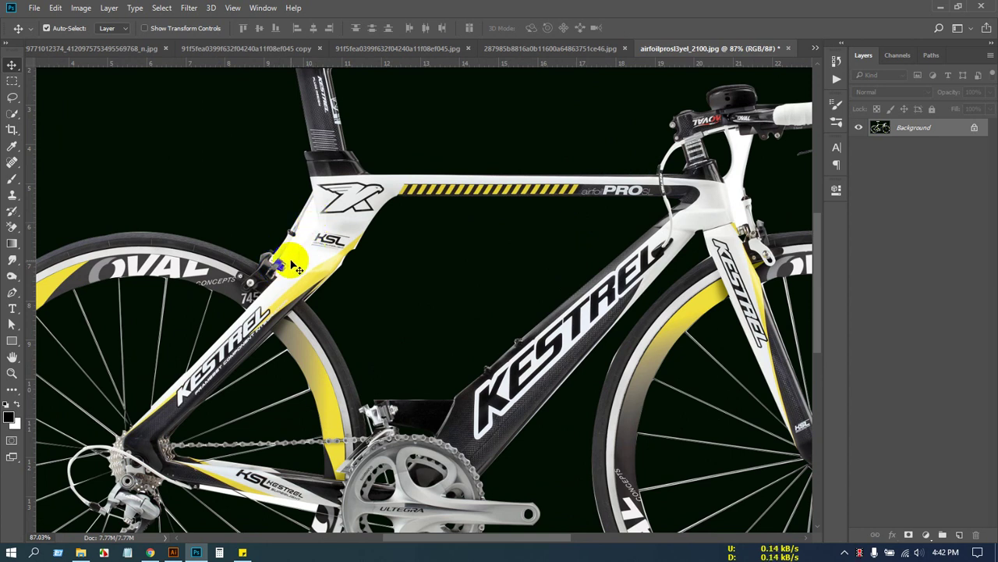
{"action": "scroll", "coordinate": [302, 270], "scroll_direction": "down", "scroll_amount": 4}
{"action": "scroll", "coordinate": [289, 234], "scroll_direction": "up", "scroll_amount": 2}
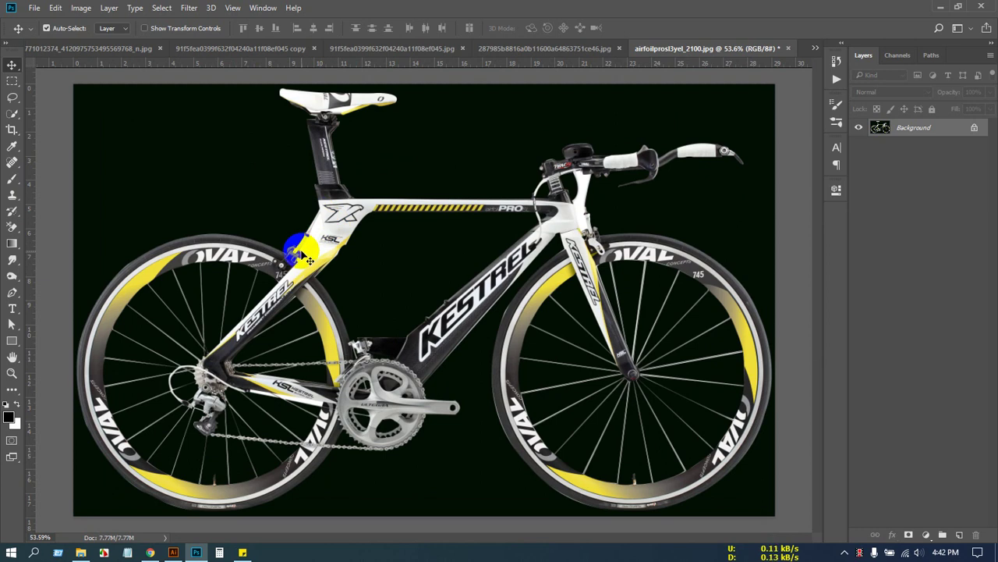
{"action": "scroll", "coordinate": [309, 260], "scroll_direction": "up", "scroll_amount": 1}
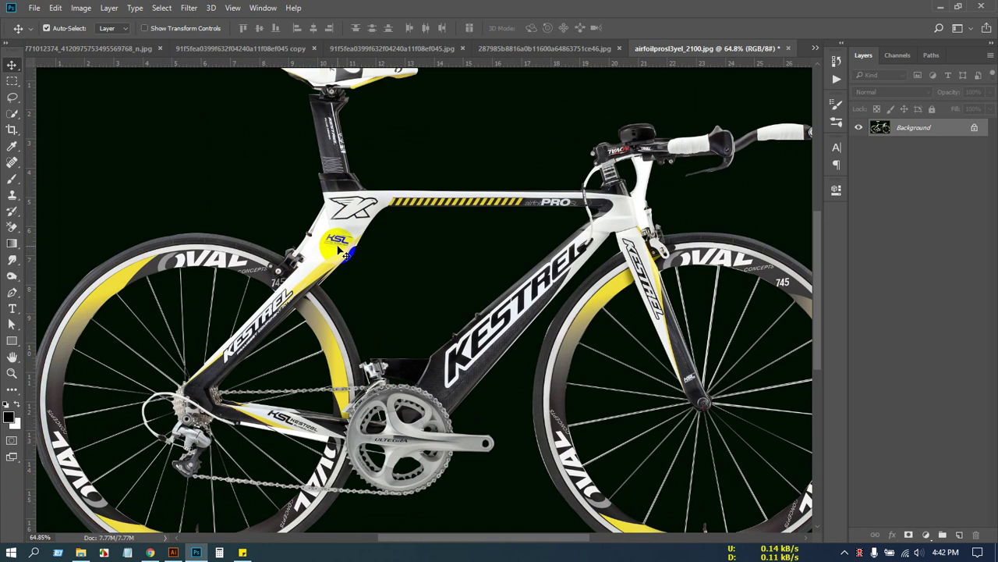
{"action": "scroll", "coordinate": [340, 251], "scroll_direction": "down", "scroll_amount": 2}
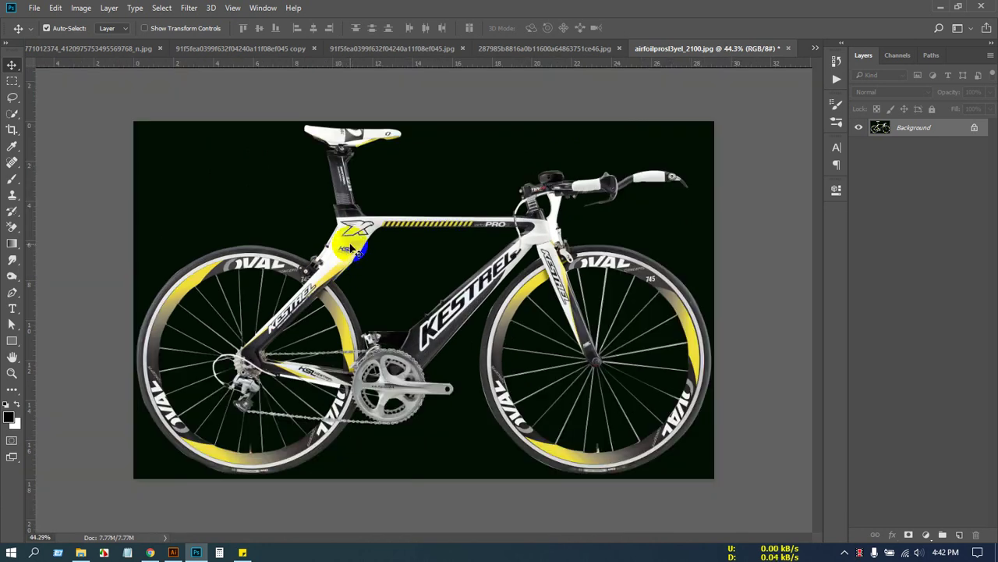
{"action": "scroll", "coordinate": [346, 304], "scroll_direction": "up", "scroll_amount": 1}
{"action": "scroll", "coordinate": [347, 305], "scroll_direction": "up", "scroll_amount": 1}
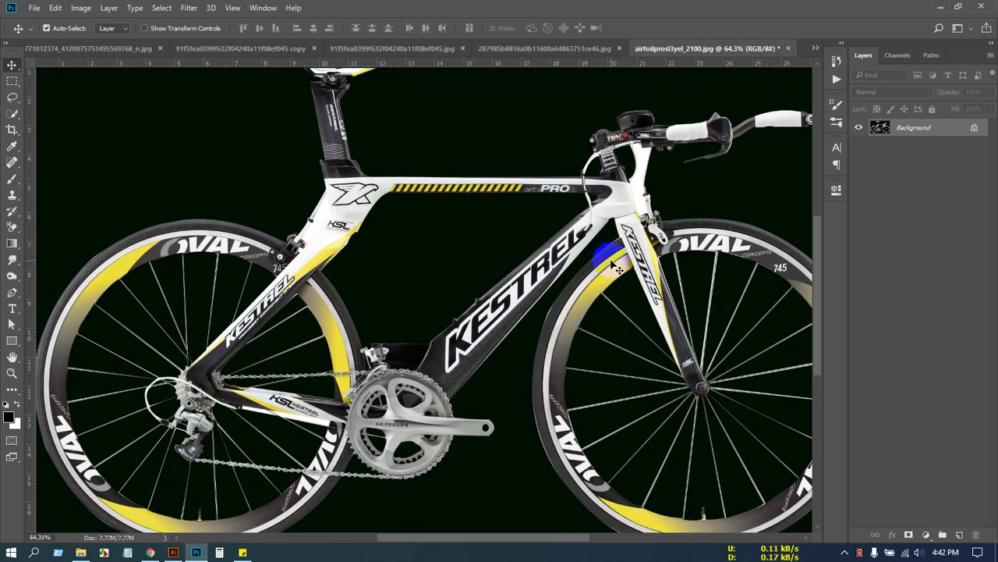
Close the bicycle JPG without saving its changes.
{"action": "scroll", "coordinate": [546, 304], "scroll_direction": "down", "scroll_amount": 2}
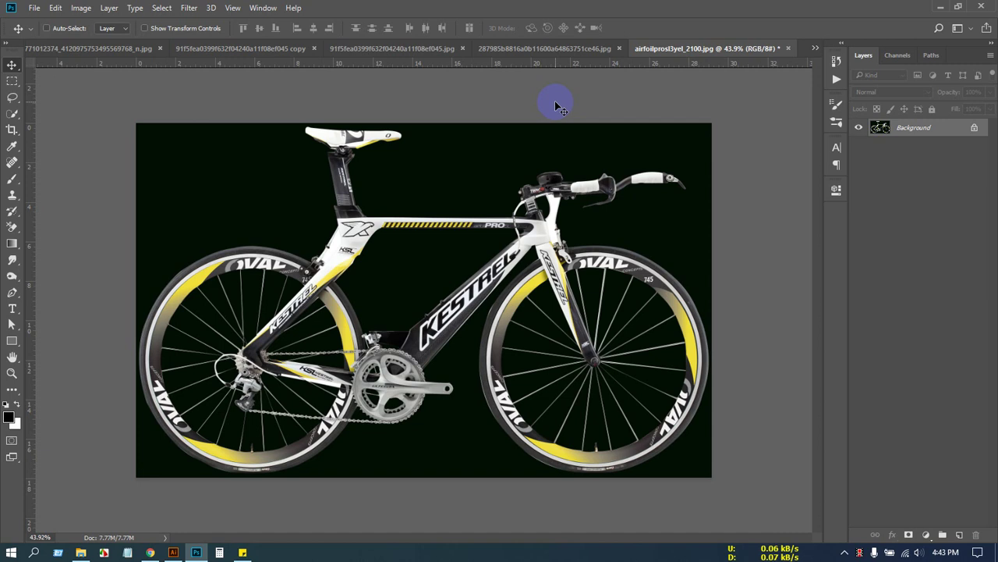
{"action": "key", "text": "ctrl+w"}
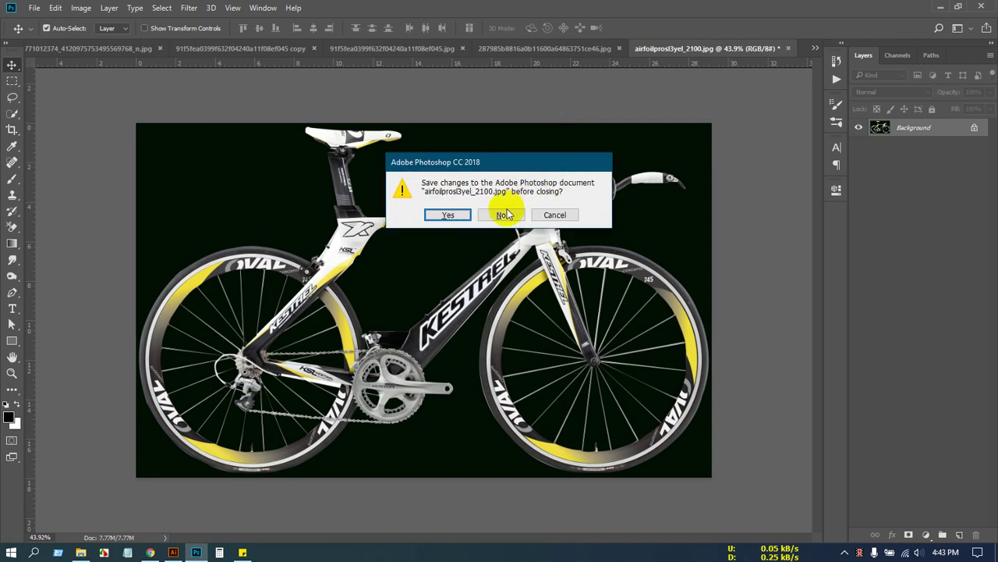
{"action": "left_click", "coordinate": [504, 214]}
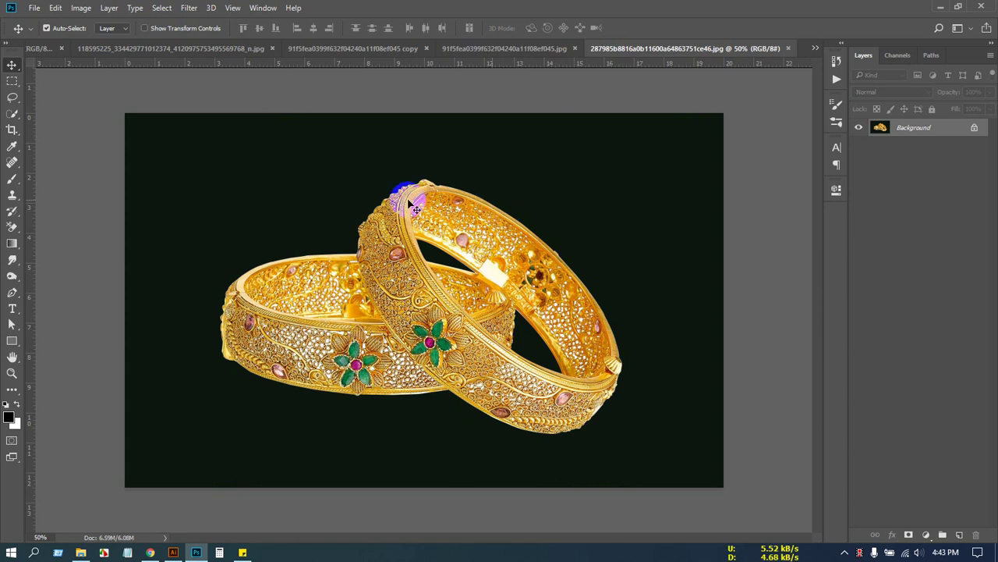
Cover the white tag inside the upright gold bangle with a 30 px Clone Stamp brush, sampling the filigree just above it.
{"action": "key", "text": "ctrl+plus"}
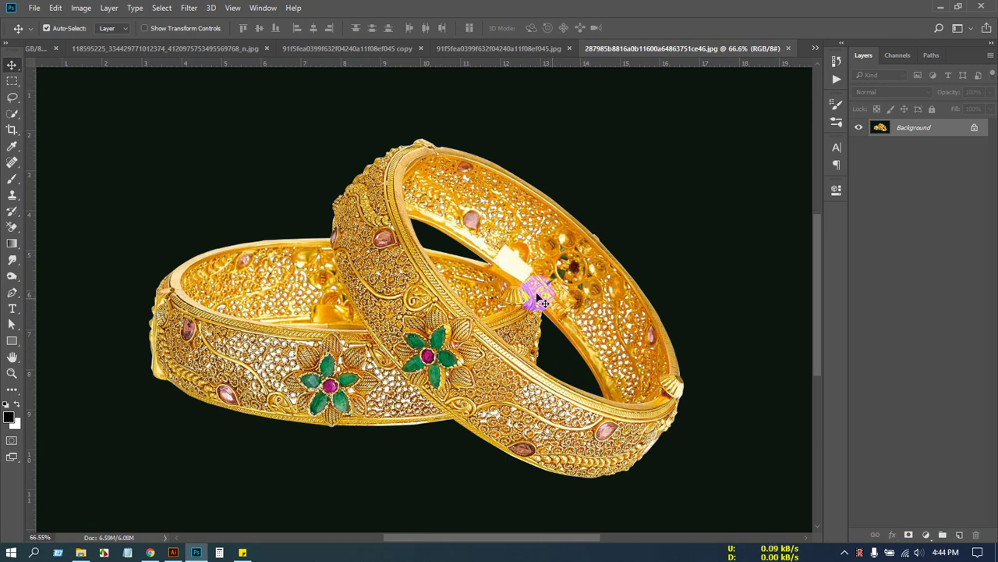
{"action": "scroll", "coordinate": [536, 288], "scroll_direction": "up", "scroll_amount": 2}
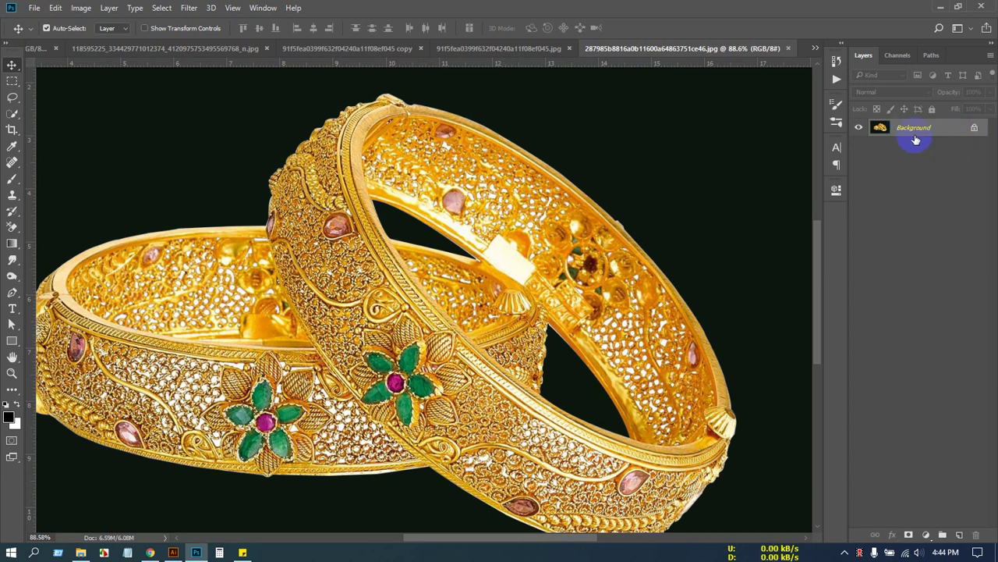
{"action": "key", "text": "s"}
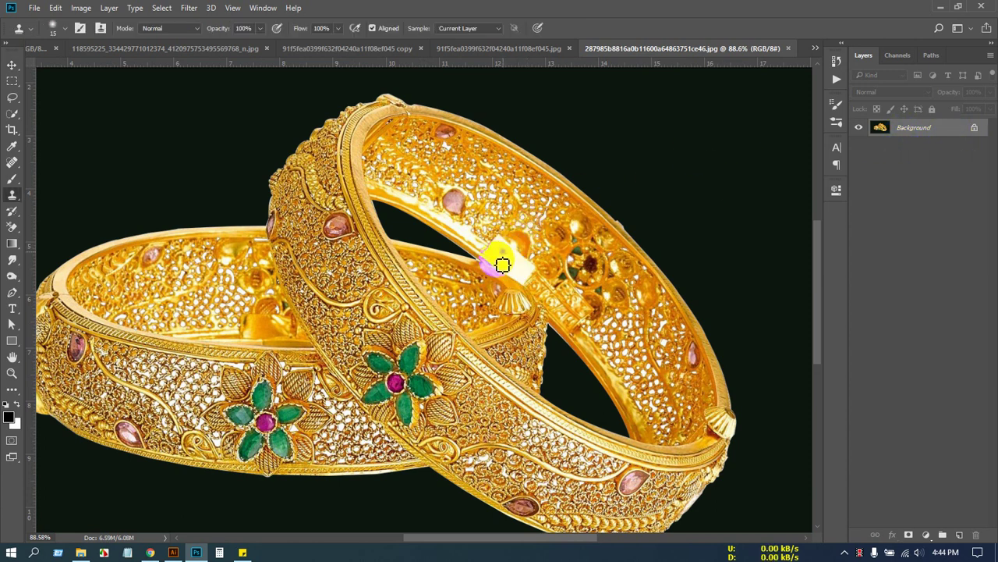
{"action": "scroll", "coordinate": [503, 265], "scroll_direction": "up", "scroll_amount": 2}
{"action": "key", "text": "bracketright"}
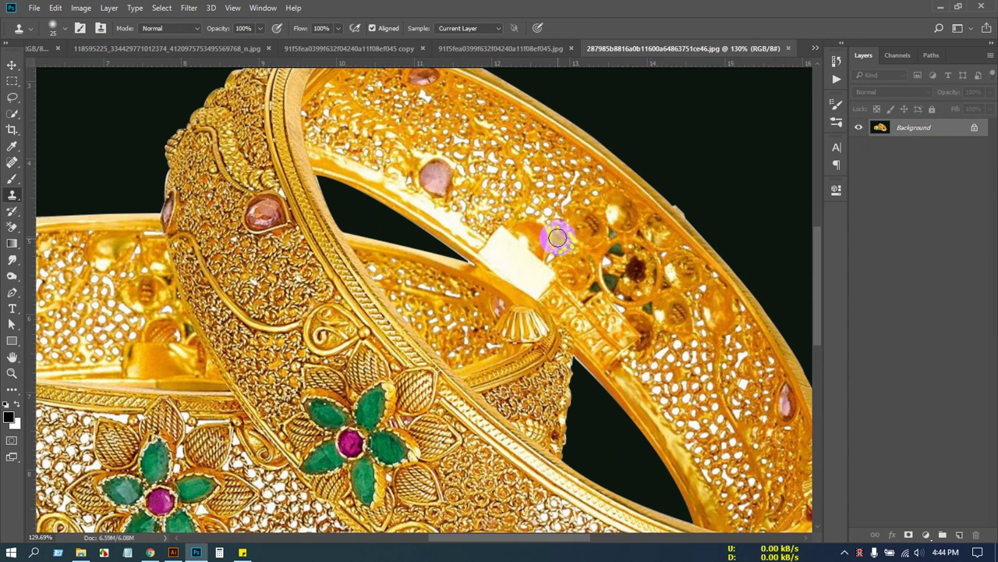
{"action": "key", "text": "bracketright"}
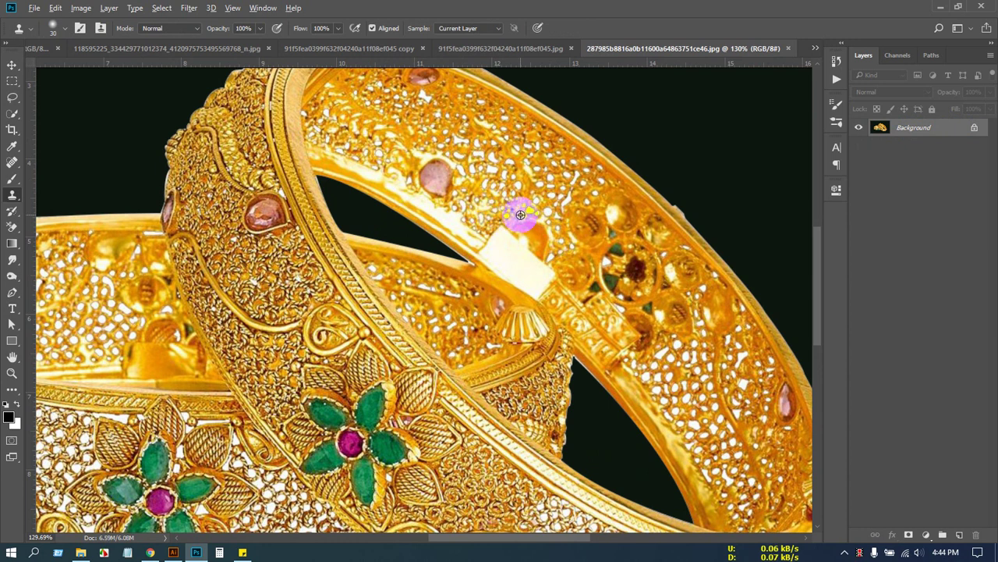
{"action": "left_click", "coordinate": [512, 213], "text": "alt"}
{"action": "left_click", "coordinate": [506, 231]}
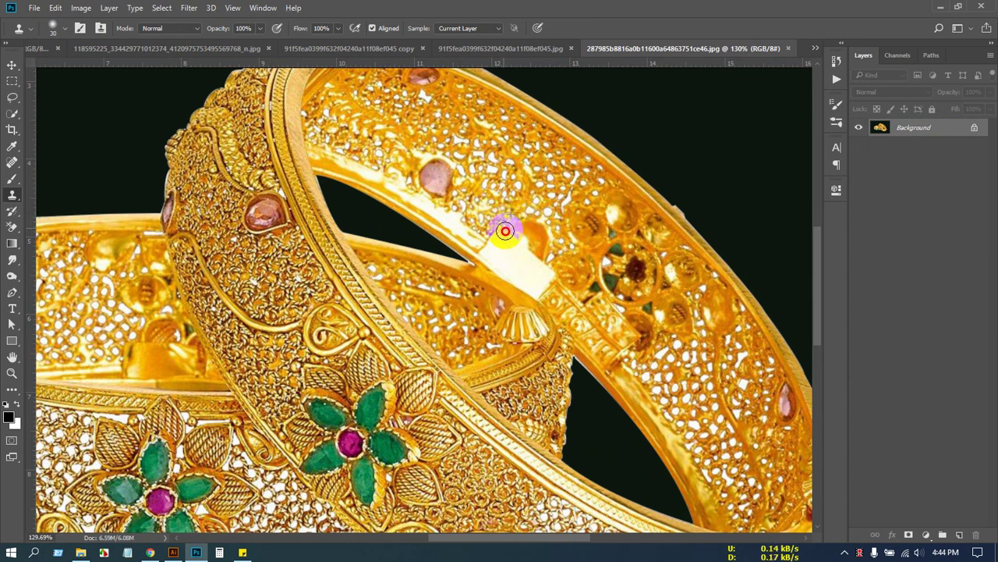
{"action": "mouse_move", "coordinate": [506, 231]}
{"action": "left_mouse_down"}
{"action": "mouse_move", "coordinate": [550, 270]}
{"action": "mouse_move", "coordinate": [486, 223]}
{"action": "left_mouse_up"}
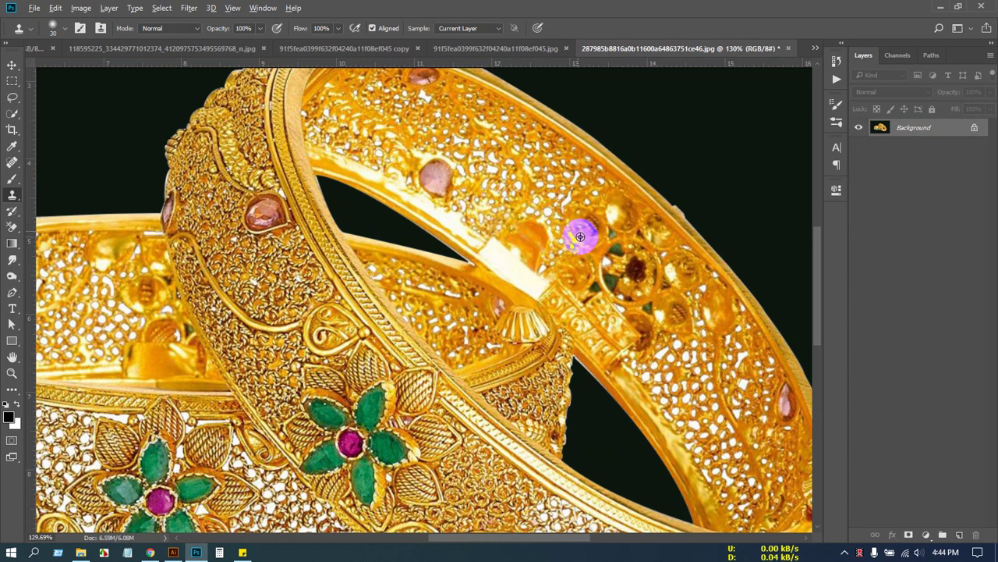
{"action": "mouse_move", "coordinate": [544, 273]}
{"action": "left_mouse_down"}
{"action": "mouse_move", "coordinate": [492, 241]}
{"action": "mouse_move", "coordinate": [536, 276]}
{"action": "mouse_move", "coordinate": [492, 235]}
{"action": "mouse_move", "coordinate": [457, 227]}
{"action": "mouse_move", "coordinate": [488, 252]}
{"action": "mouse_move", "coordinate": [562, 269]}
{"action": "mouse_move", "coordinate": [550, 286]}
{"action": "mouse_move", "coordinate": [489, 261]}
{"action": "mouse_move", "coordinate": [394, 197]}
{"action": "mouse_move", "coordinate": [557, 315]}
{"action": "left_mouse_up"}
Touch up the bangle's inner wall around the covered tag with a 20 px Clone Stamp brush, sampling near the pink stone.
{"action": "key", "text": "bracketleft"}
{"action": "scroll", "coordinate": [437, 226], "scroll_direction": "up", "scroll_amount": 1}
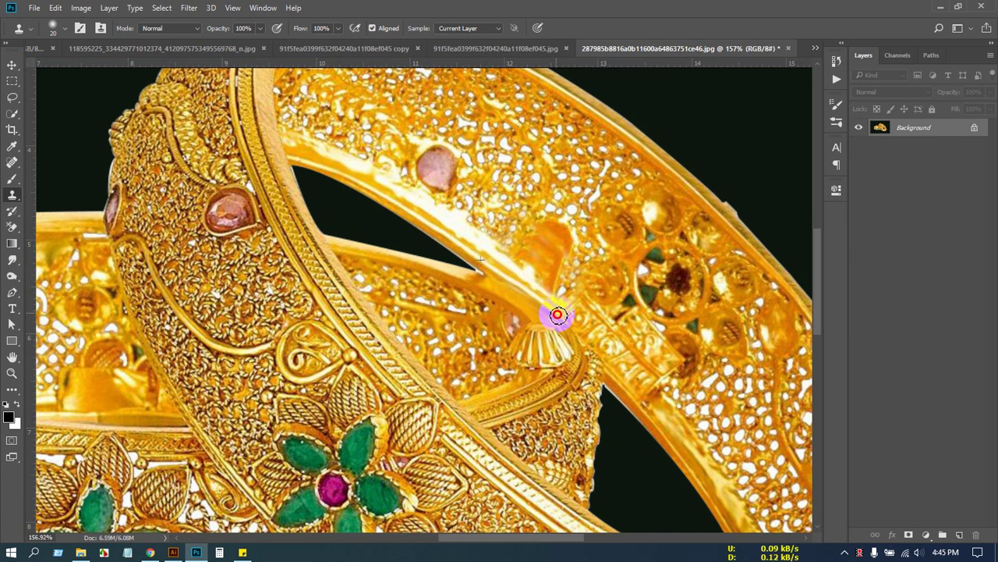
{"action": "left_click", "coordinate": [488, 231], "text": "alt"}
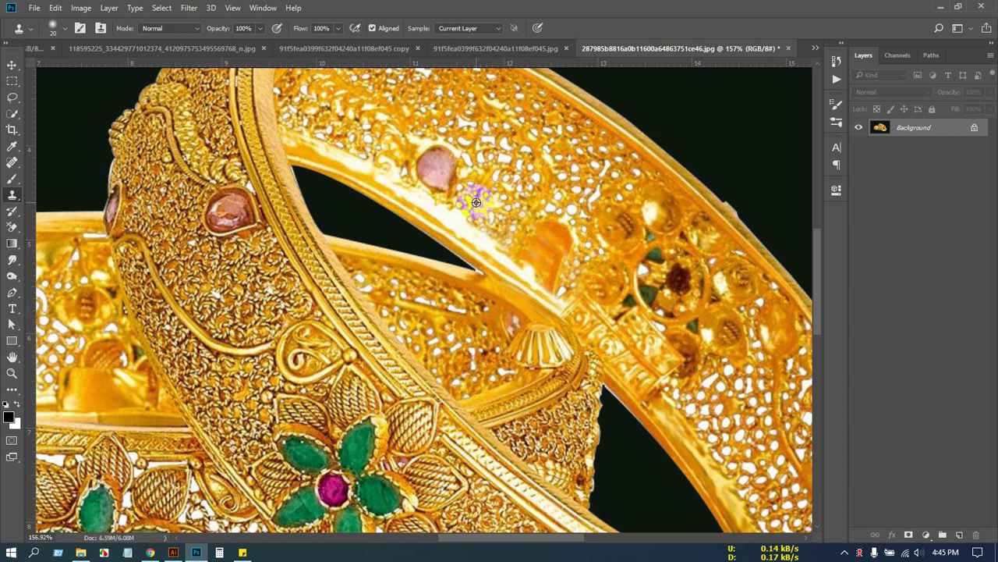
{"action": "left_click", "coordinate": [460, 209], "text": "alt"}
{"action": "left_click", "coordinate": [468, 217]}
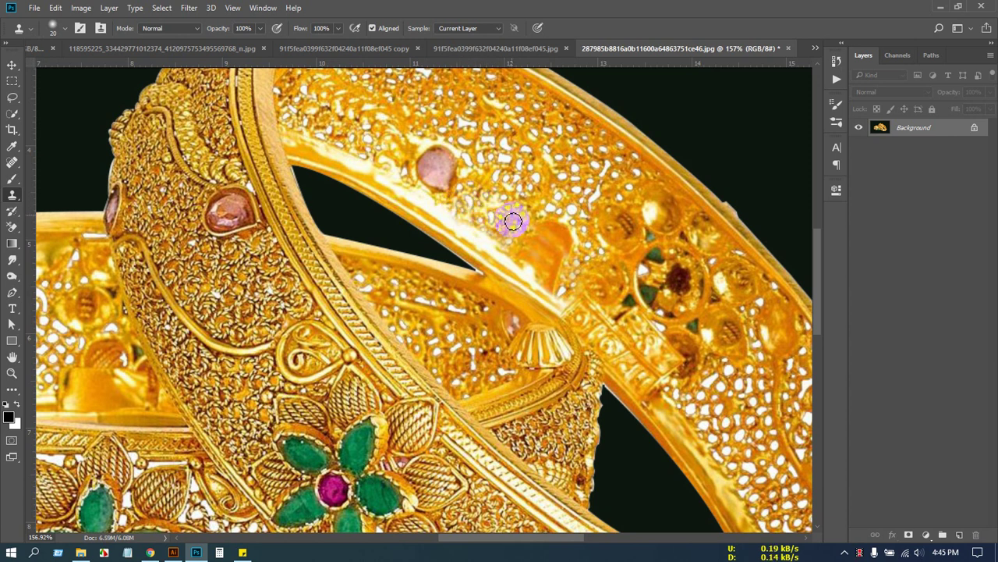
{"action": "left_click", "coordinate": [528, 269]}
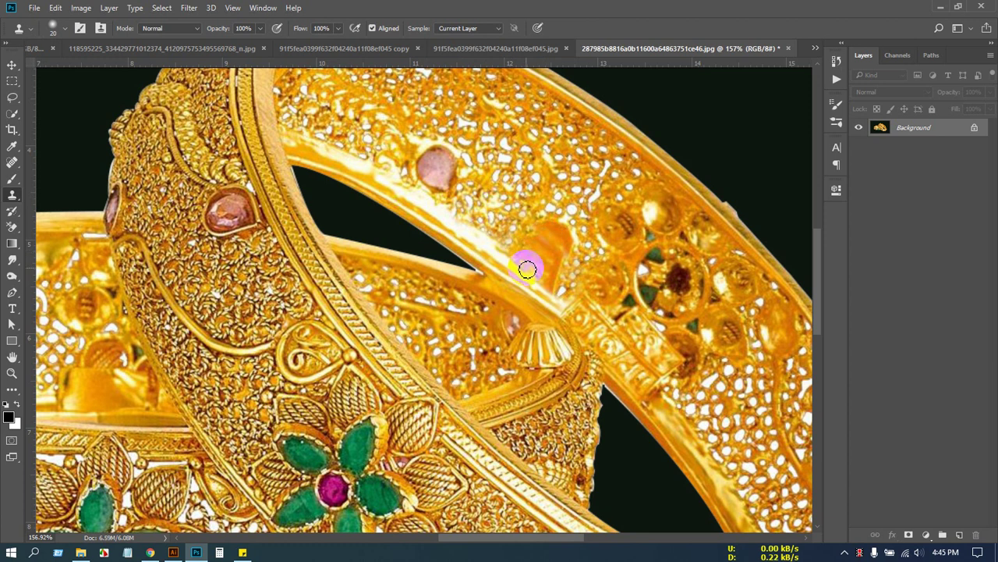
{"action": "scroll", "coordinate": [488, 239], "scroll_direction": "down", "scroll_amount": 2}
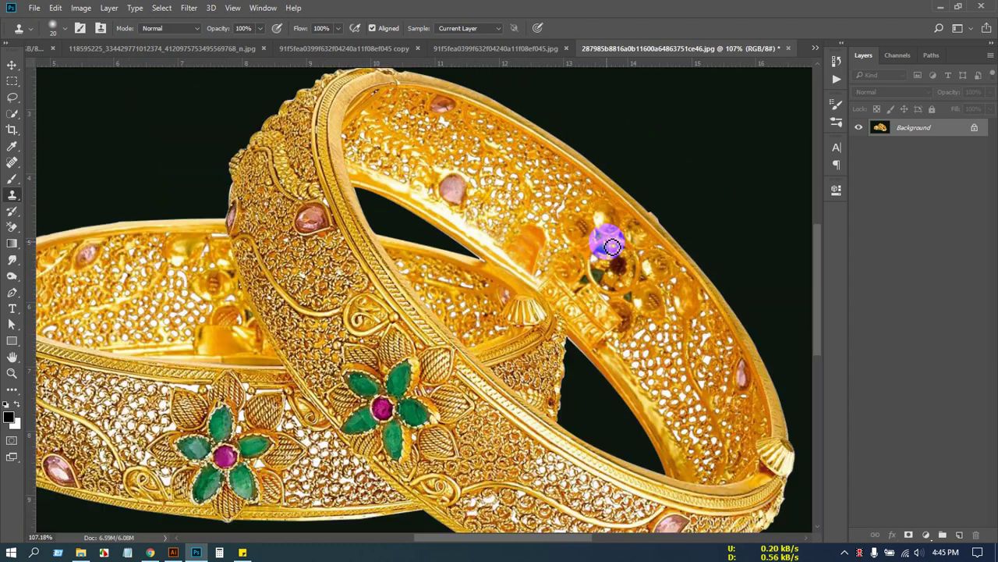
{"action": "key", "text": "ctrl+0"}
{"action": "left_click", "coordinate": [13, 64]}
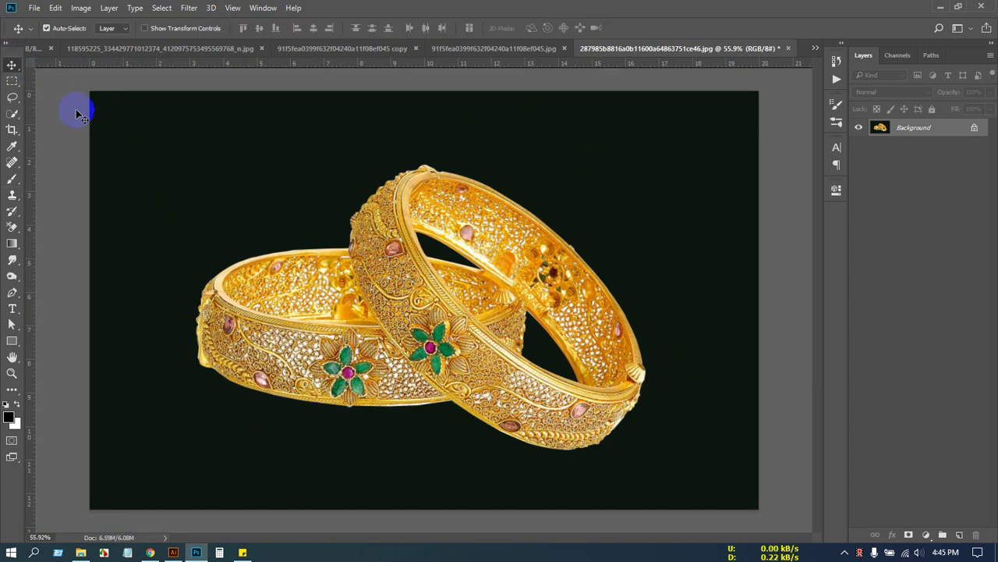
Examine the retouched gold bangles up close and as a whole, checking the cloned area and the filigree.
{"action": "scroll", "coordinate": [575, 208], "scroll_direction": "up", "scroll_amount": 1}
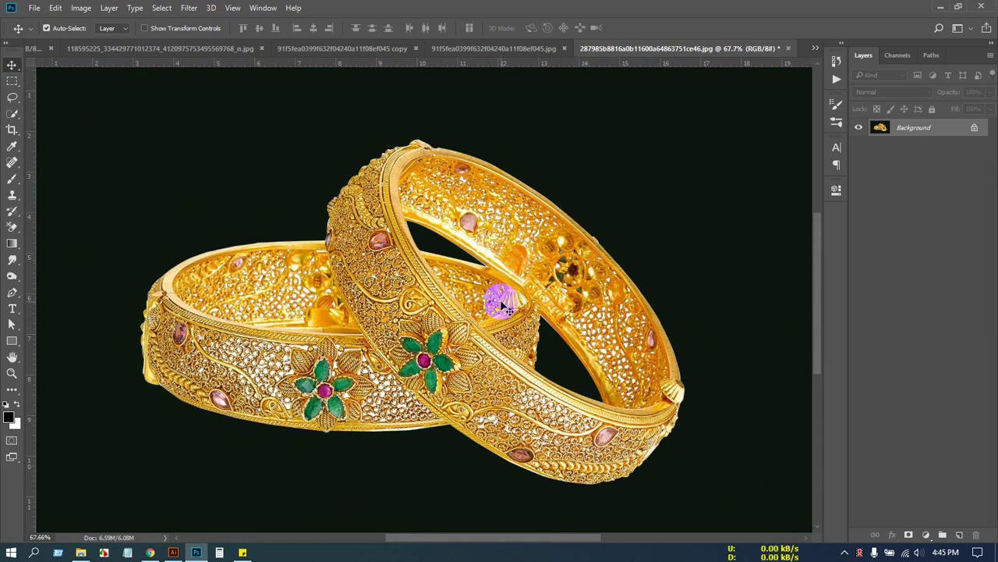
{"action": "scroll", "coordinate": [343, 269], "scroll_direction": "down", "scroll_amount": 5}
{"action": "scroll", "coordinate": [458, 348], "scroll_direction": "up", "scroll_amount": 6}
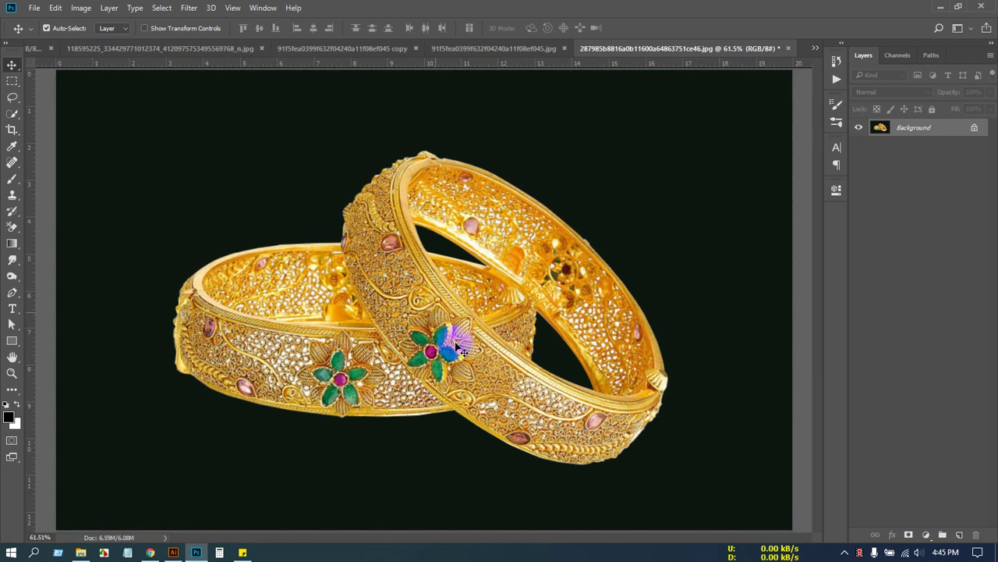
{"action": "scroll", "coordinate": [457, 348], "scroll_direction": "down", "scroll_amount": 1}
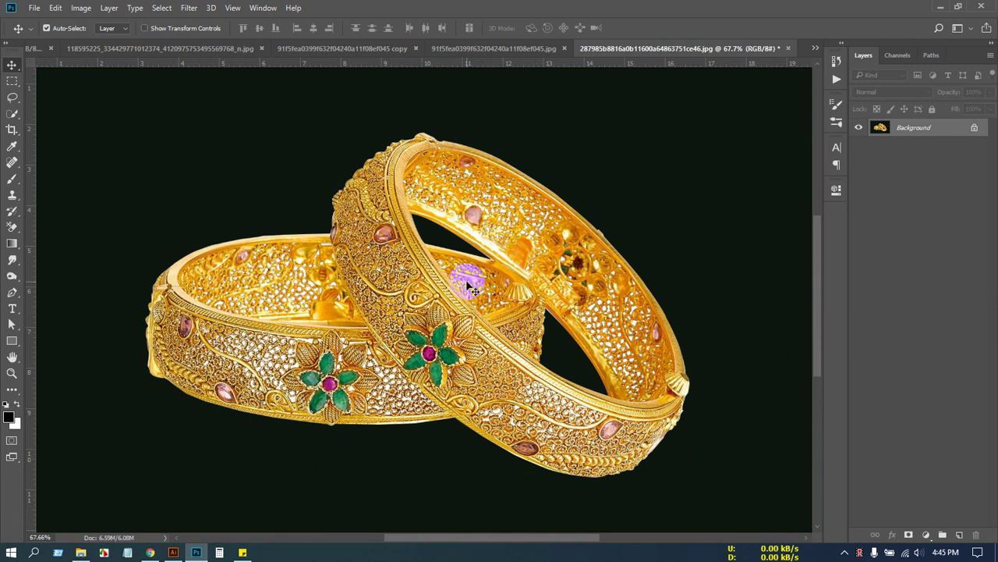
{"action": "scroll", "coordinate": [308, 329], "scroll_direction": "down", "scroll_amount": 1}
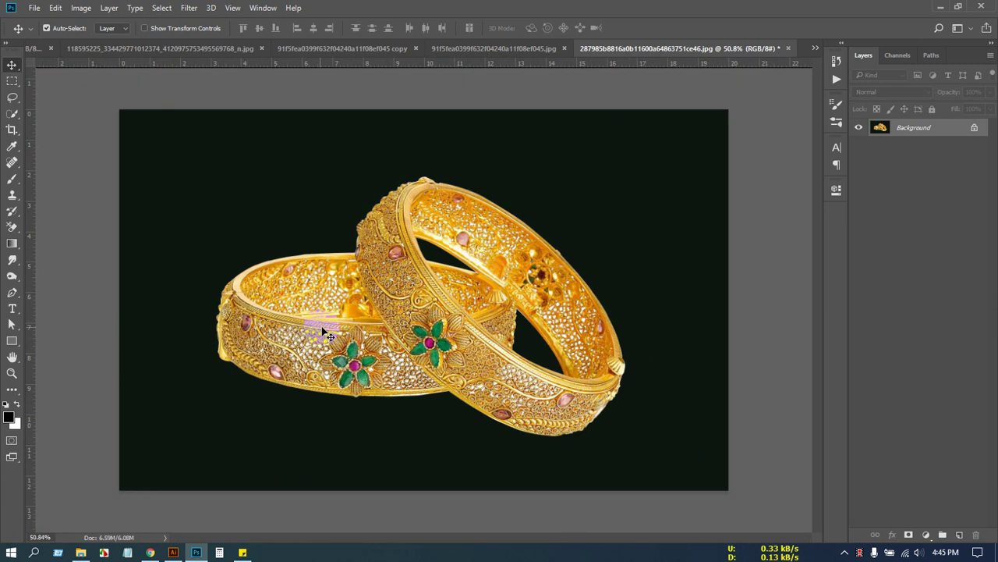
{"action": "scroll", "coordinate": [322, 329], "scroll_direction": "up", "scroll_amount": 1}
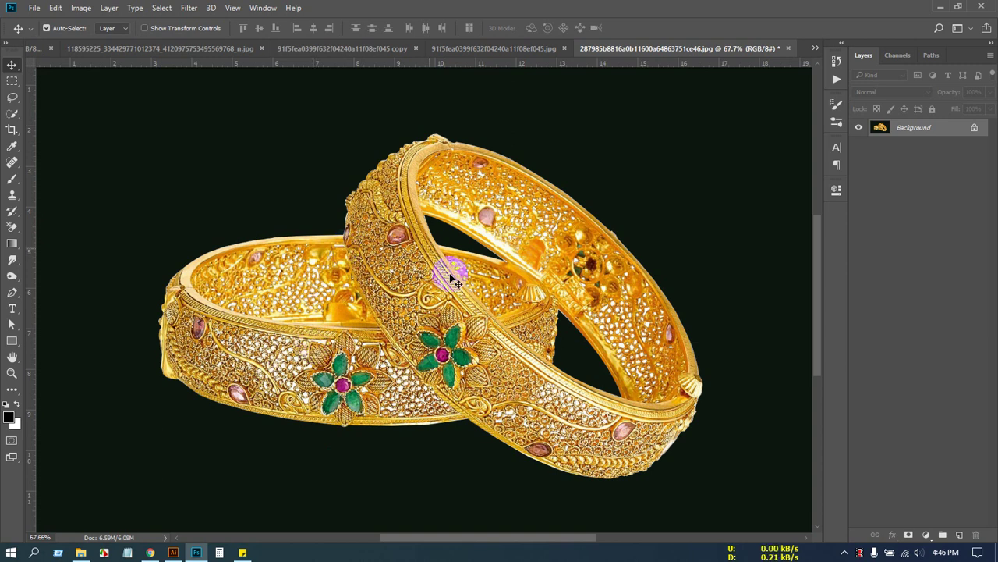
{"action": "scroll", "coordinate": [475, 359], "scroll_direction": "down", "scroll_amount": 2}
{"action": "scroll", "coordinate": [472, 359], "scroll_direction": "up", "scroll_amount": 2}
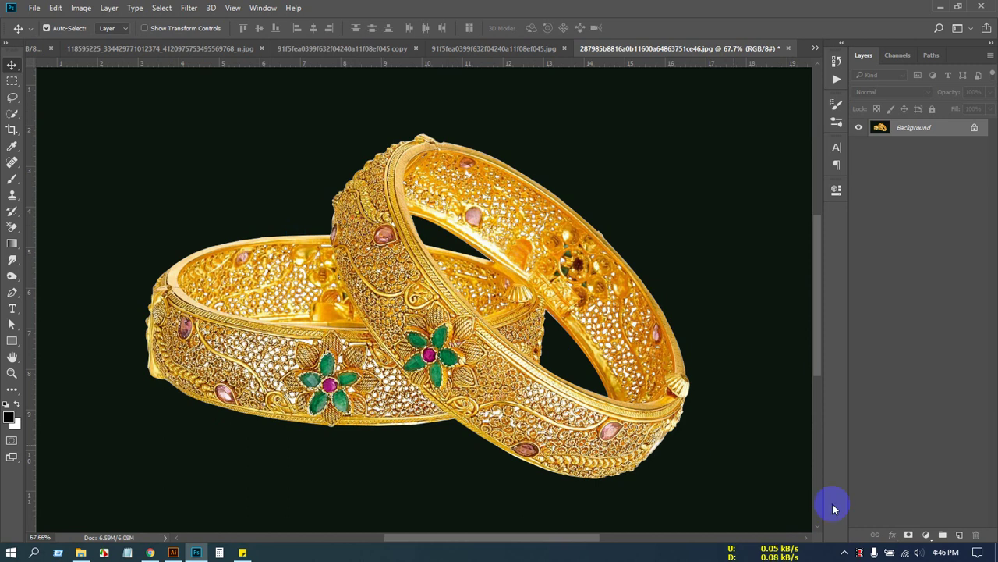
Open the Brightness/Contrast adjustment for the bangles image and set the brightness to 6.
{"action": "left_click", "coordinate": [82, 11]}
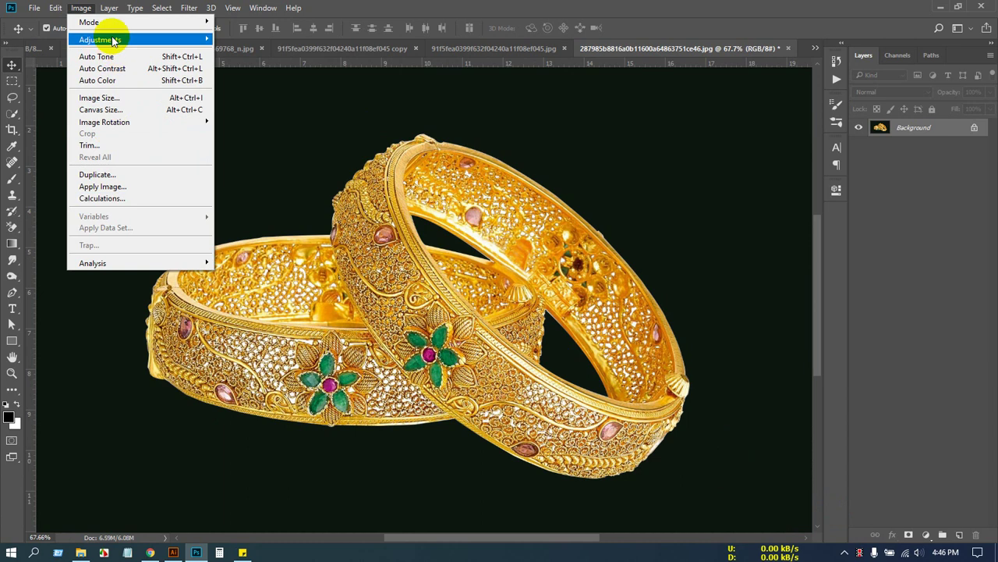
{"action": "mouse_move", "coordinate": [104, 30]}
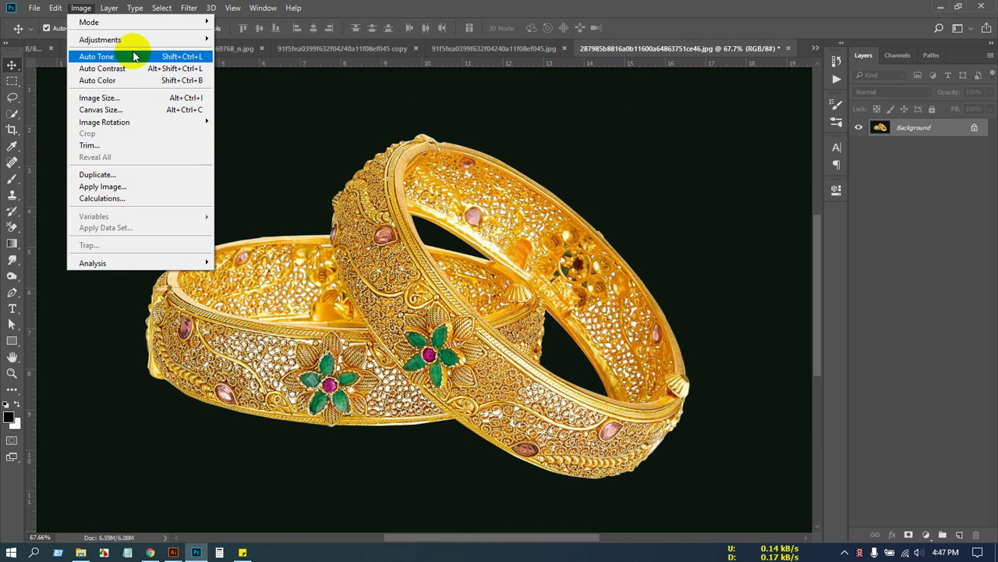
{"action": "mouse_move", "coordinate": [124, 42]}
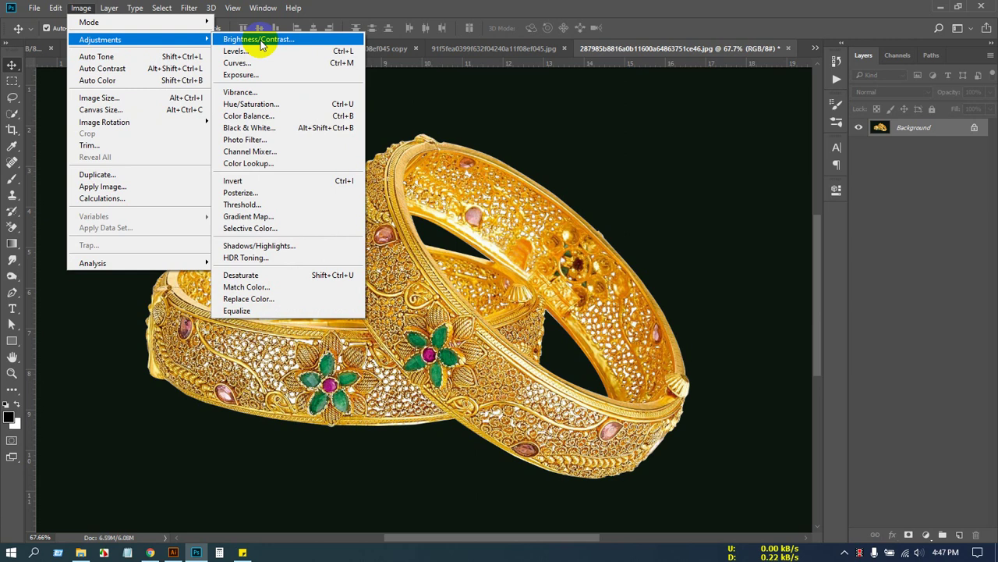
{"action": "left_click", "coordinate": [261, 41]}
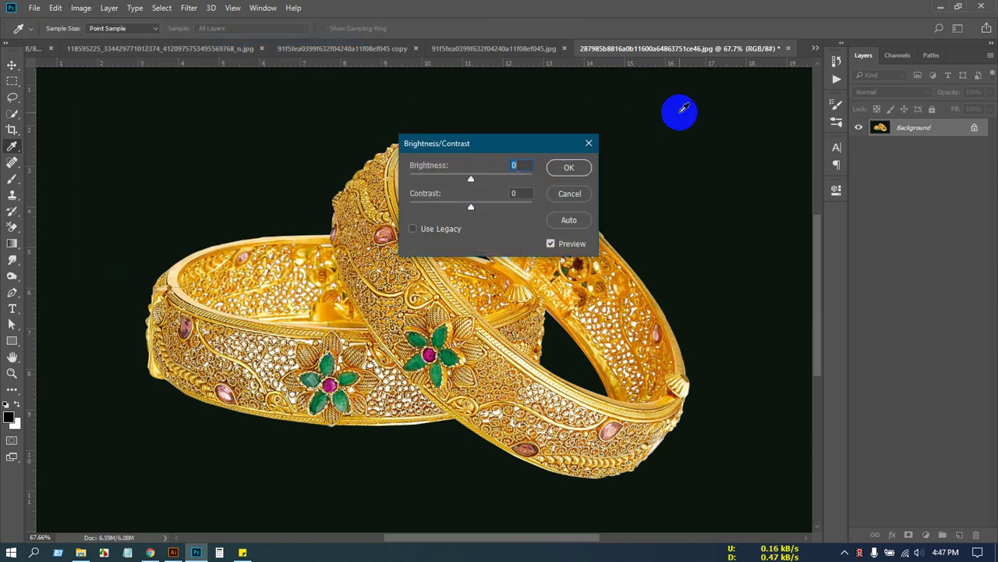
{"action": "left_click_drag", "start_coordinate": [506, 142], "coordinate": [782, 136]}
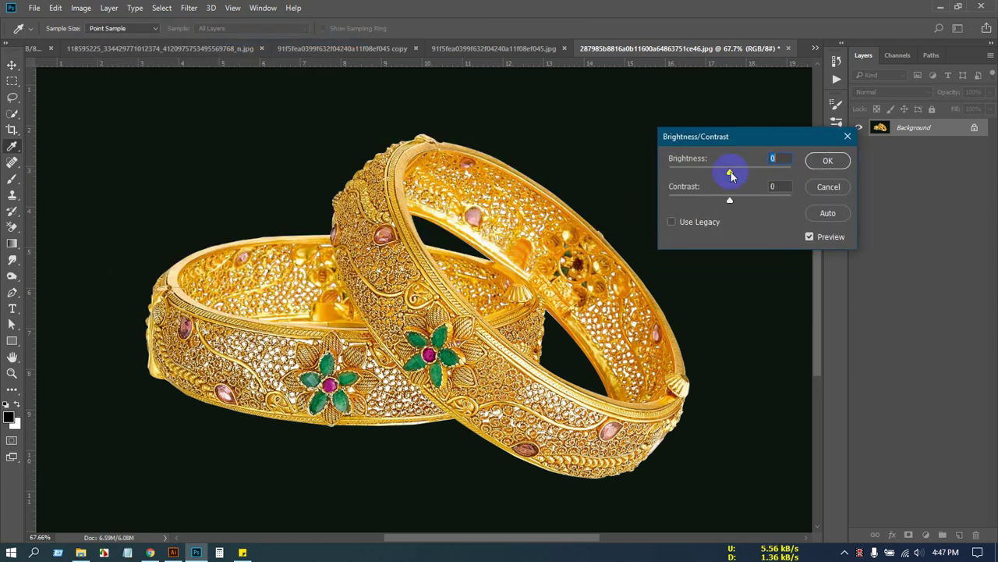
{"action": "left_click_drag", "start_coordinate": [731, 171], "coordinate": [751, 180]}
Preview contrast values up to 100 on the bangles, reset the contrast to 0 and apply the adjustment.
{"action": "left_click_drag", "start_coordinate": [728, 205], "coordinate": [752, 202]}
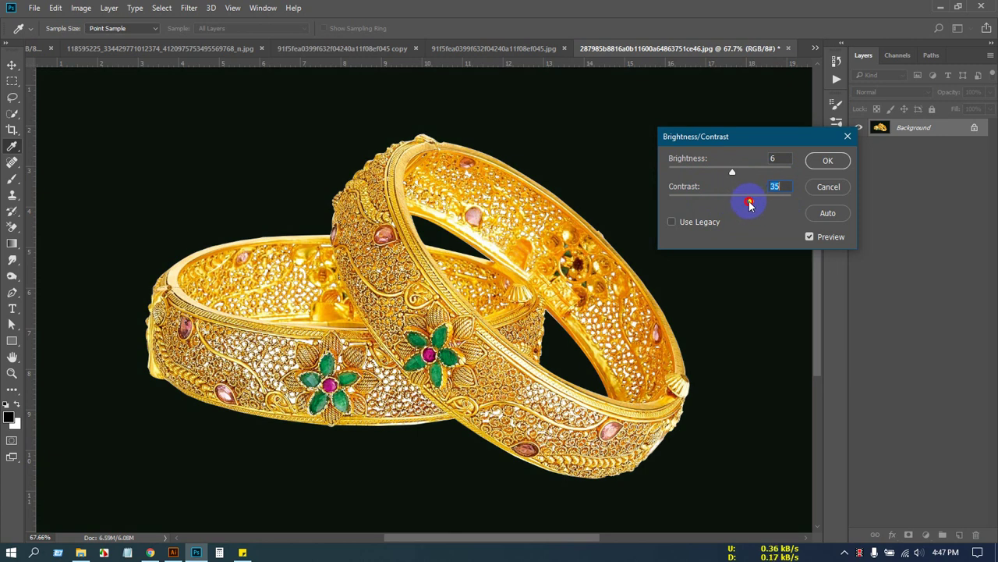
{"action": "mouse_move", "coordinate": [749, 204]}
{"action": "left_mouse_down"}
{"action": "mouse_move", "coordinate": [657, 196]}
{"action": "mouse_move", "coordinate": [780, 205]}
{"action": "mouse_move", "coordinate": [653, 203]}
{"action": "mouse_move", "coordinate": [740, 207]}
{"action": "left_mouse_up"}
{"action": "left_click_drag", "start_coordinate": [739, 202], "coordinate": [737, 202]}
{"action": "left_click_drag", "start_coordinate": [737, 201], "coordinate": [737, 201]}
{"action": "left_click_drag", "start_coordinate": [738, 203], "coordinate": [811, 203]}
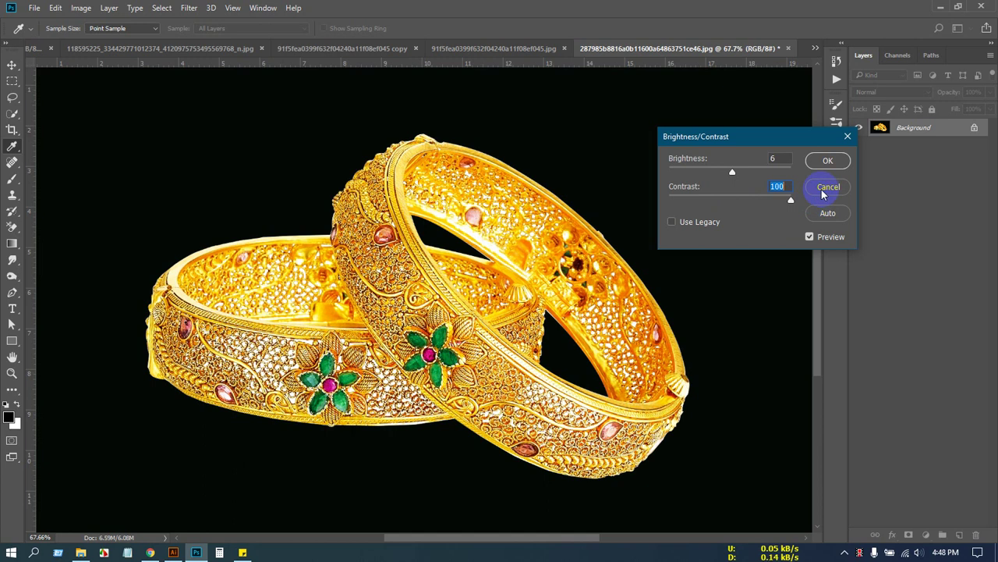
{"action": "type", "text": "0"}
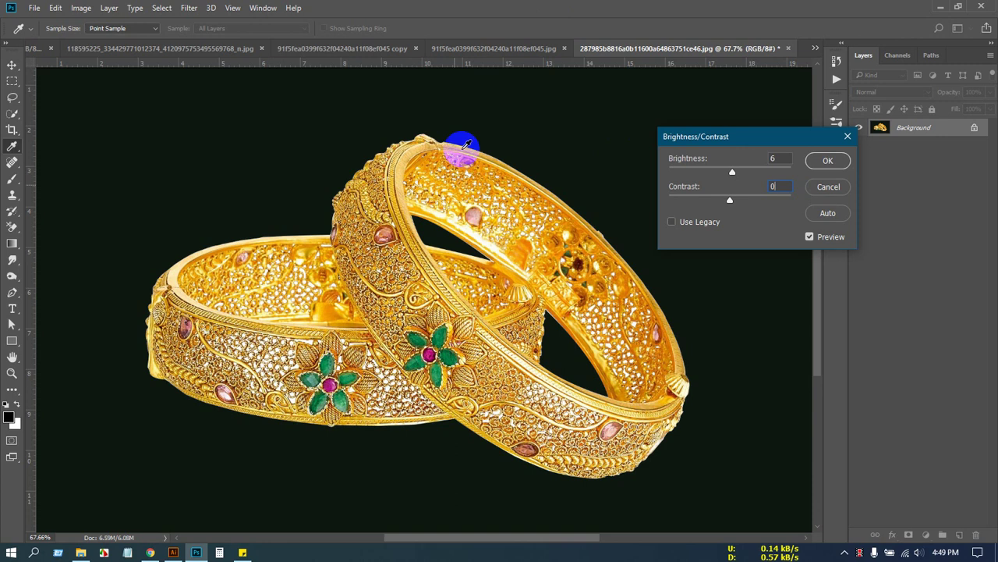
{"action": "left_click_drag", "start_coordinate": [726, 206], "coordinate": [815, 203]}
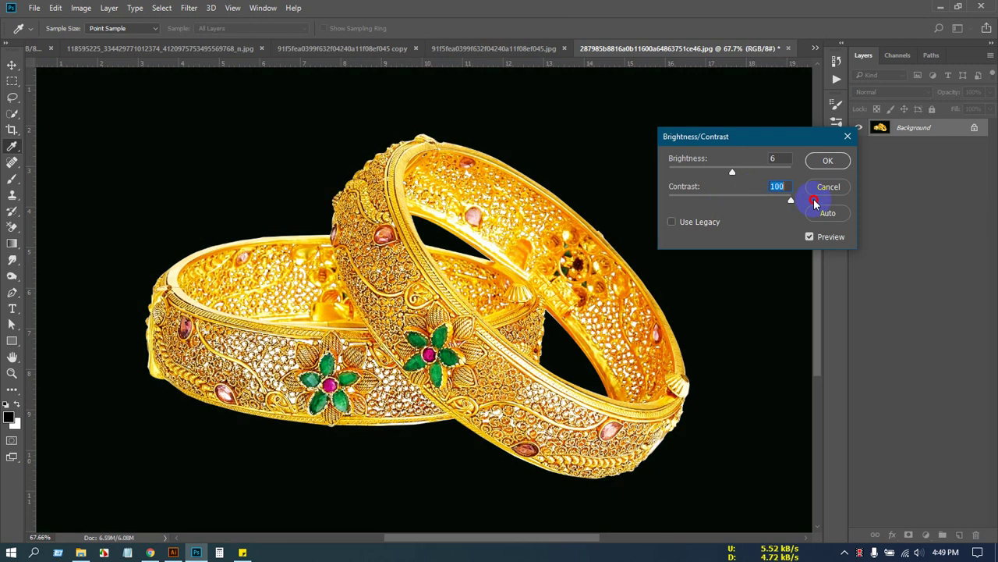
{"action": "type", "text": "0"}
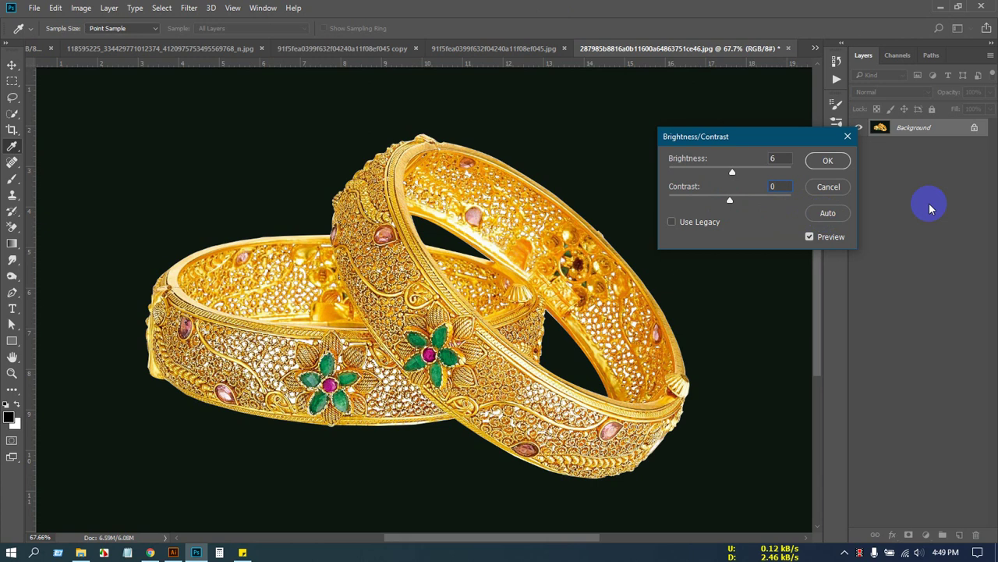
{"action": "left_click", "coordinate": [831, 162]}
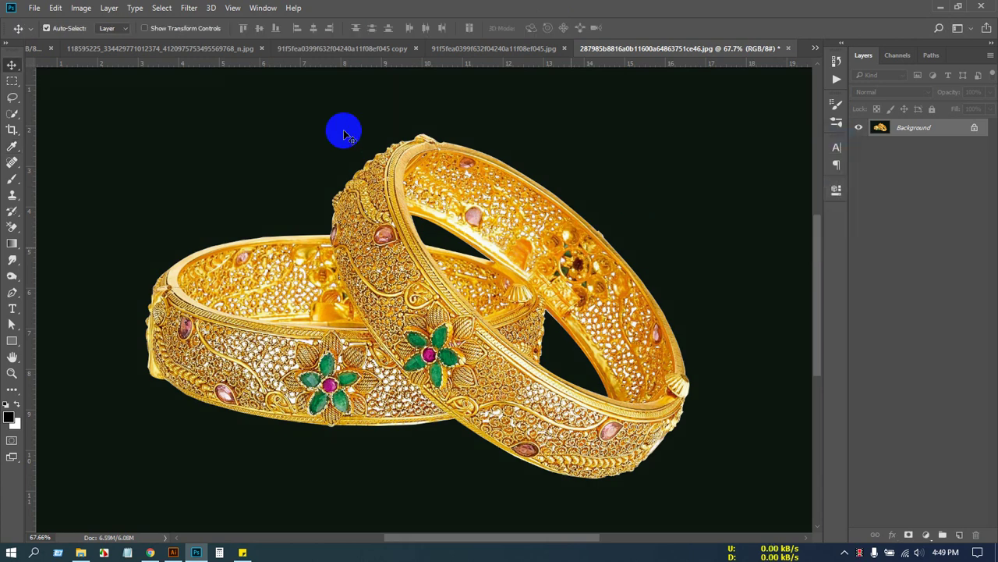
{"action": "left_click", "coordinate": [85, 10]}
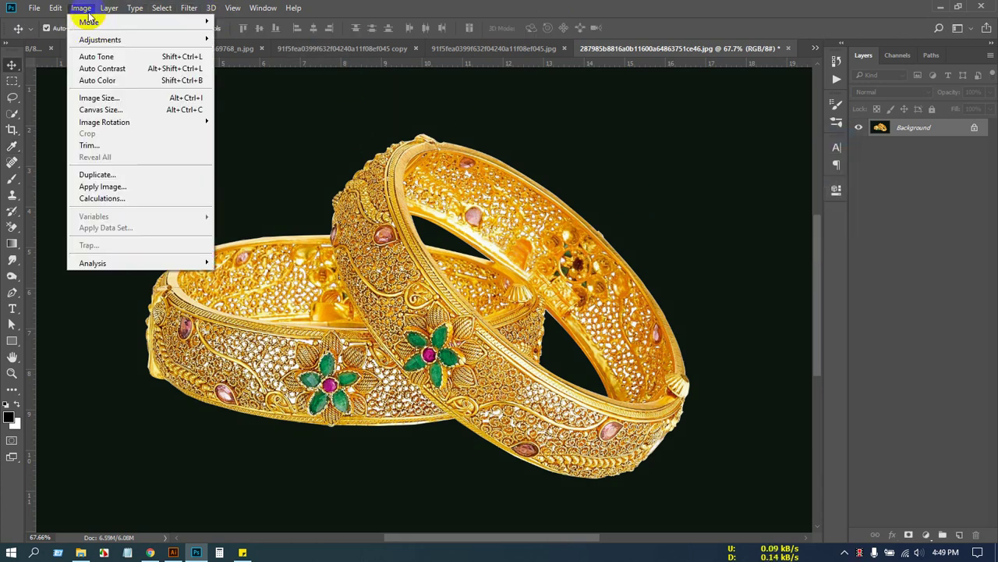
{"action": "mouse_move", "coordinate": [98, 37]}
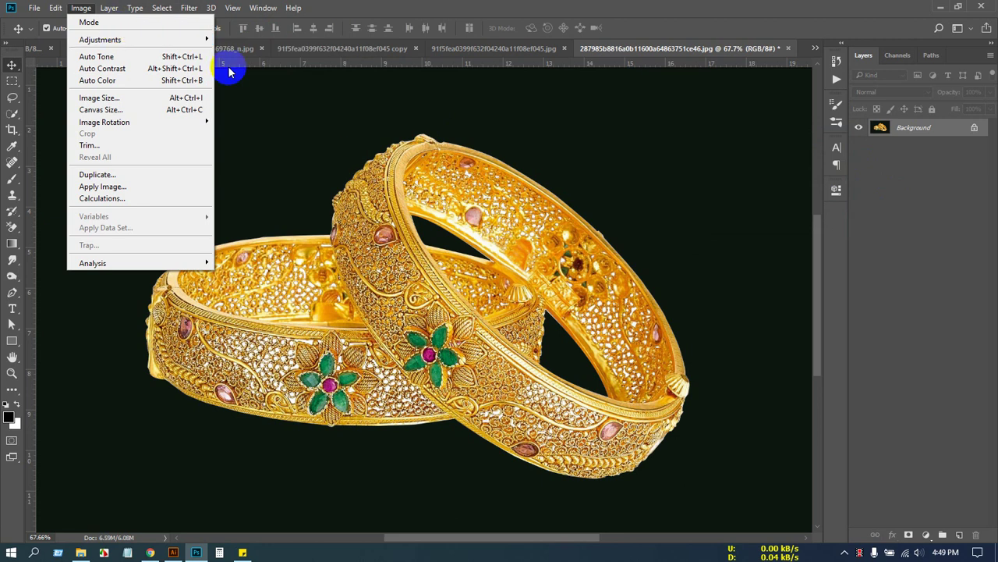
{"action": "left_click", "coordinate": [356, 15]}
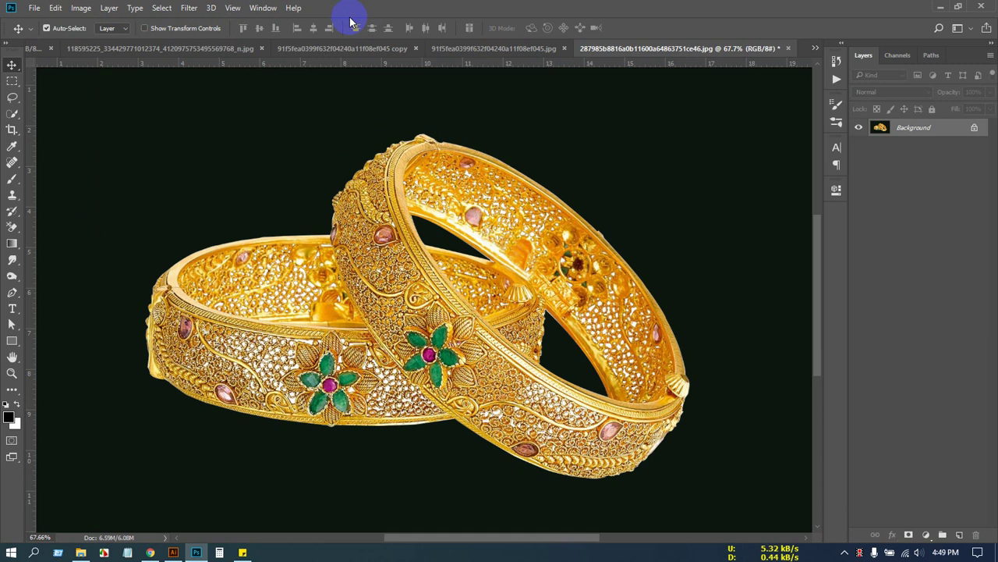
Open the PURE GROUP logo.png file from the Downloads folder.
{"action": "key", "text": "ctrl+o"}
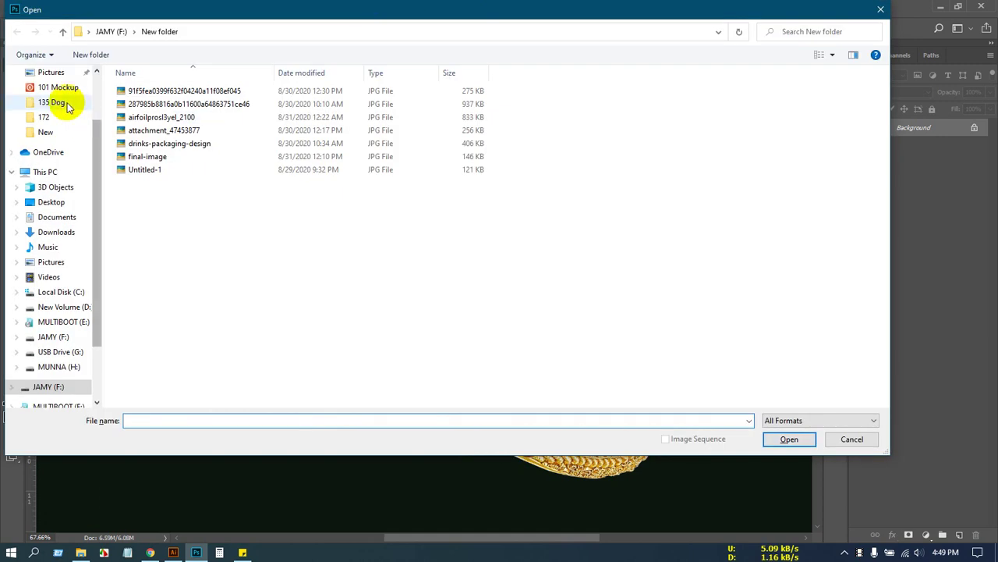
{"action": "left_click", "coordinate": [57, 217]}
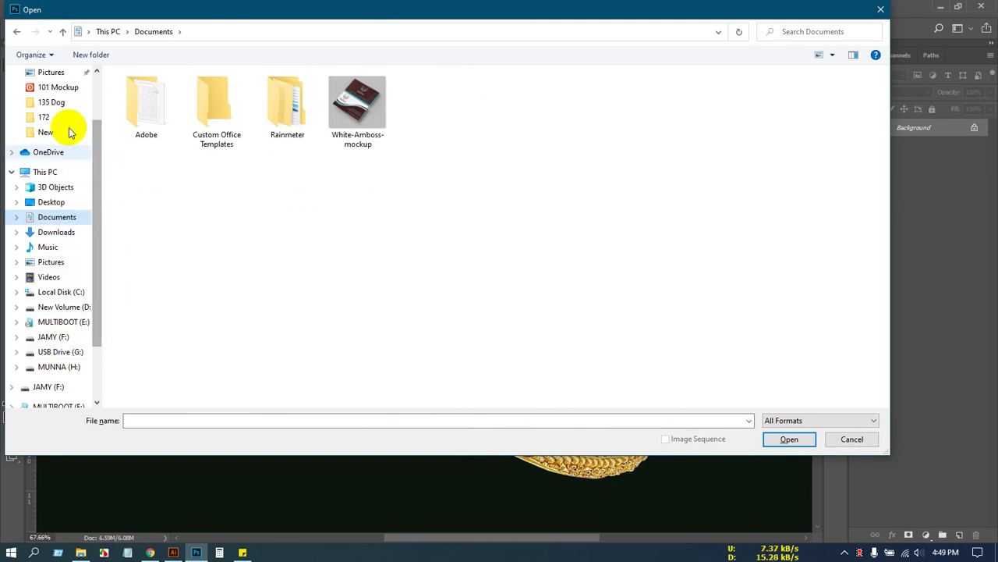
{"action": "left_click", "coordinate": [58, 233]}
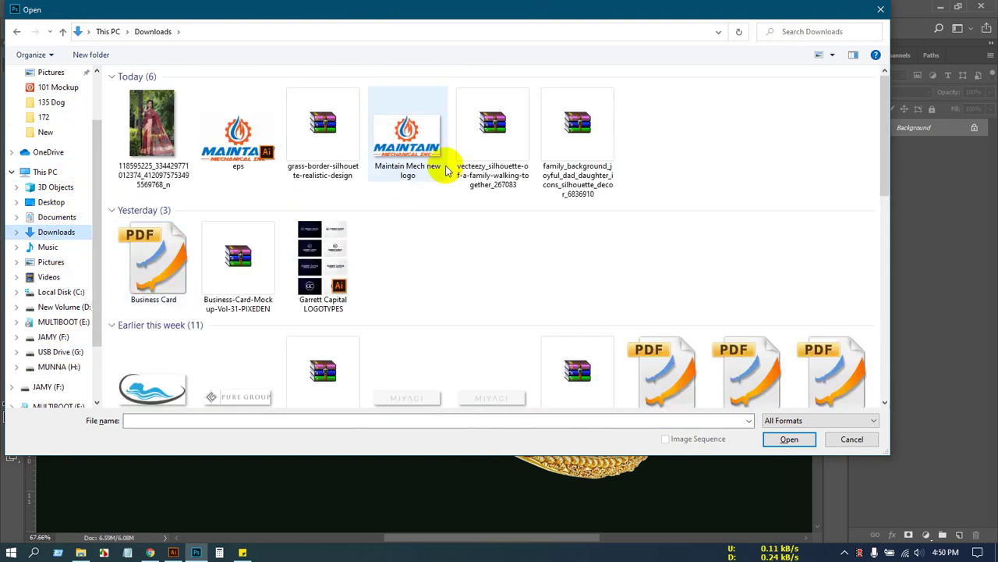
{"action": "left_click", "coordinate": [231, 401]}
{"action": "scroll", "coordinate": [231, 402], "scroll_direction": "down", "scroll_amount": 1}
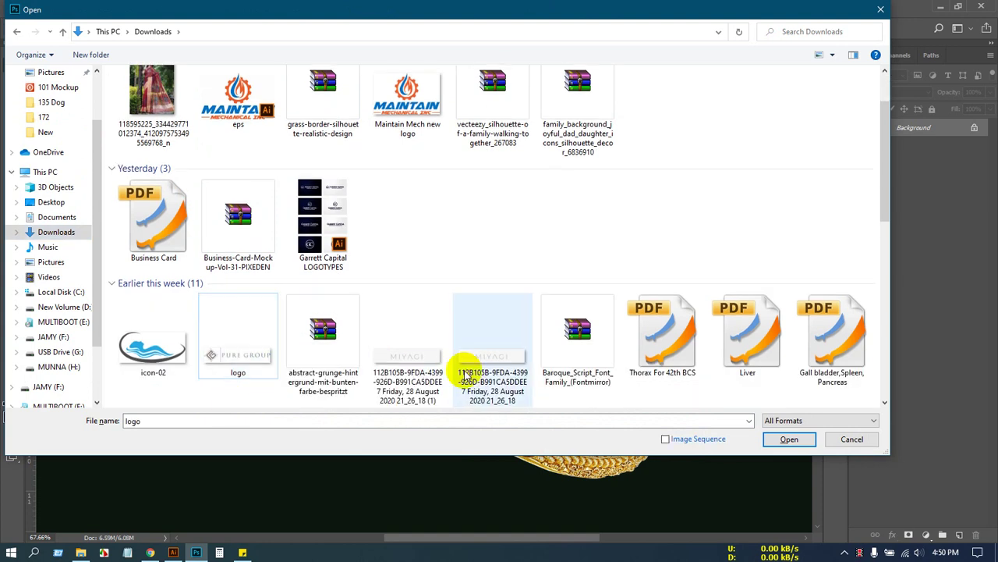
{"action": "double_click", "coordinate": [223, 357]}
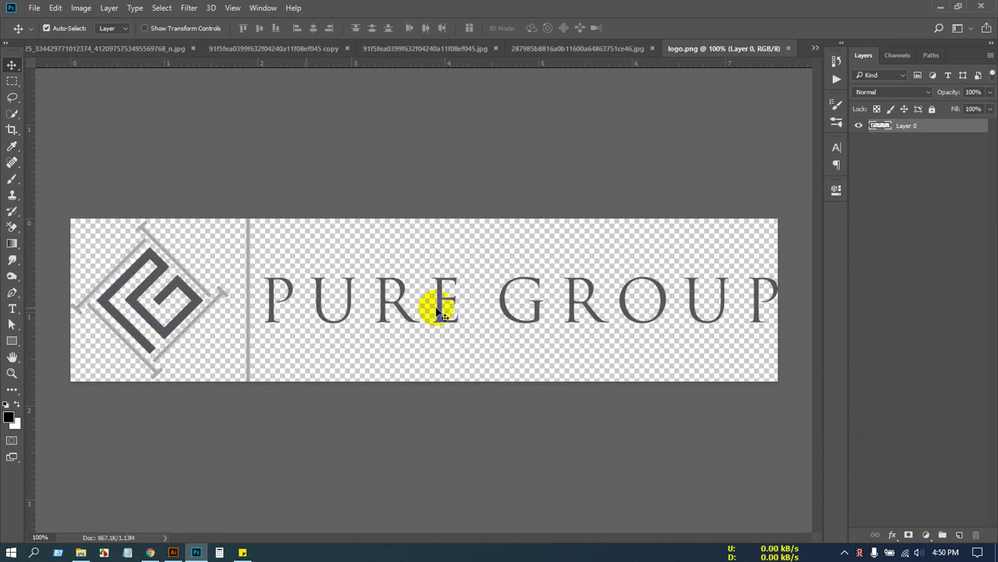
{"action": "left_click", "coordinate": [493, 151]}
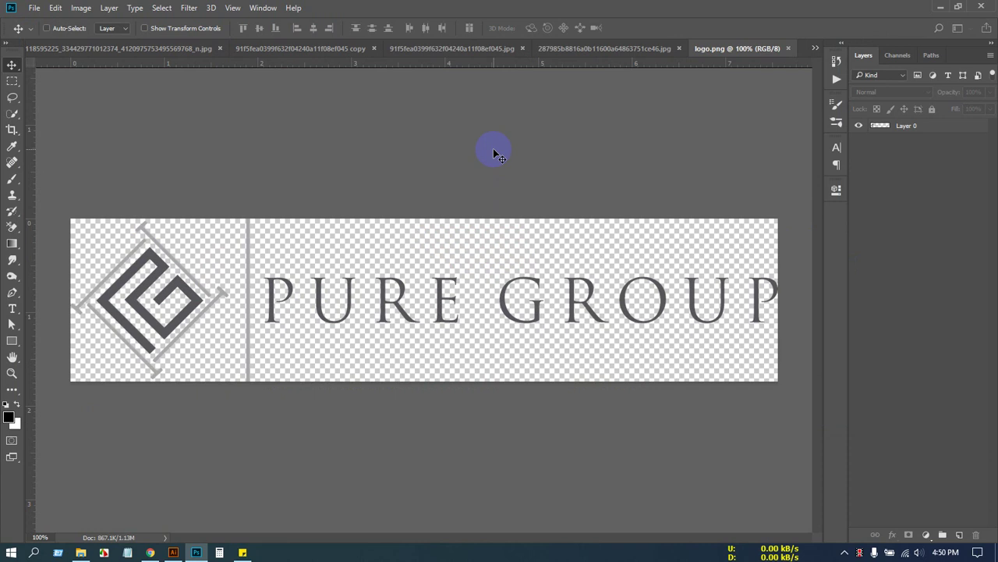
Create a new 3.5 x 2 in document at 300 ppi and fill its background with black.
{"action": "key", "text": "ctrl+n"}
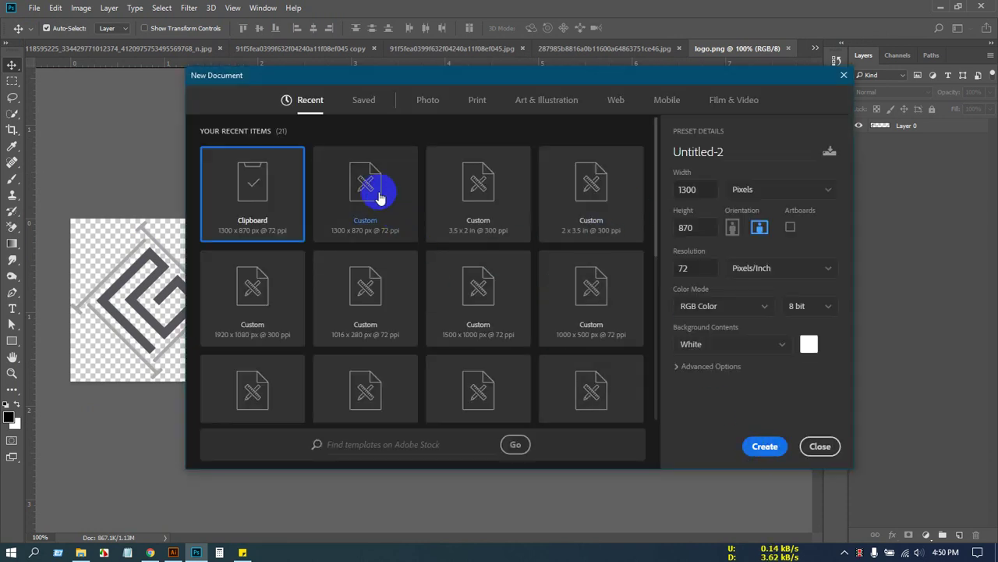
{"action": "left_click", "coordinate": [483, 198]}
{"action": "left_click", "coordinate": [755, 442]}
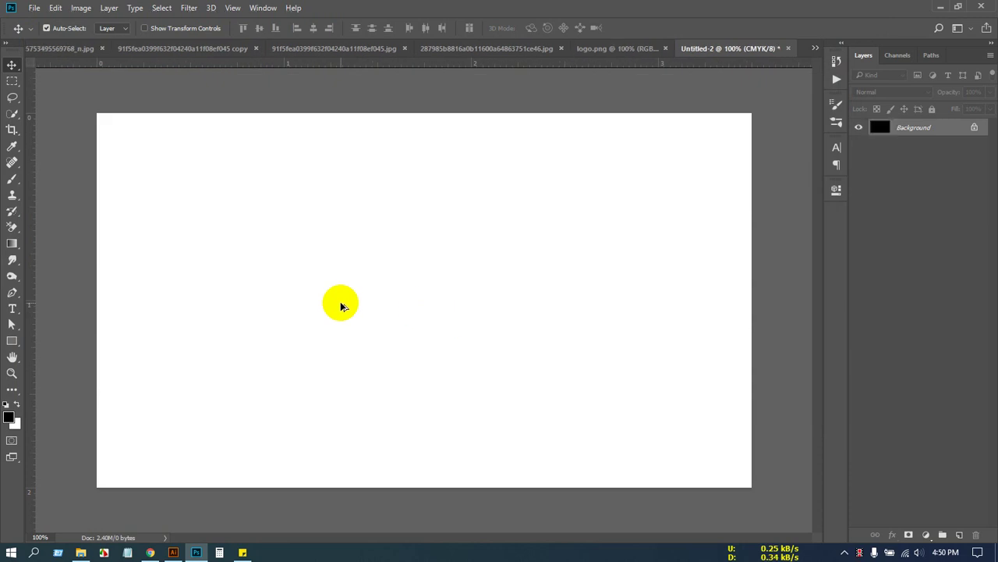
{"action": "key", "text": "alt+BackSpace"}
Try to move the PURE GROUP logo from logo.png into the new black document.
{"action": "left_click", "coordinate": [628, 50]}
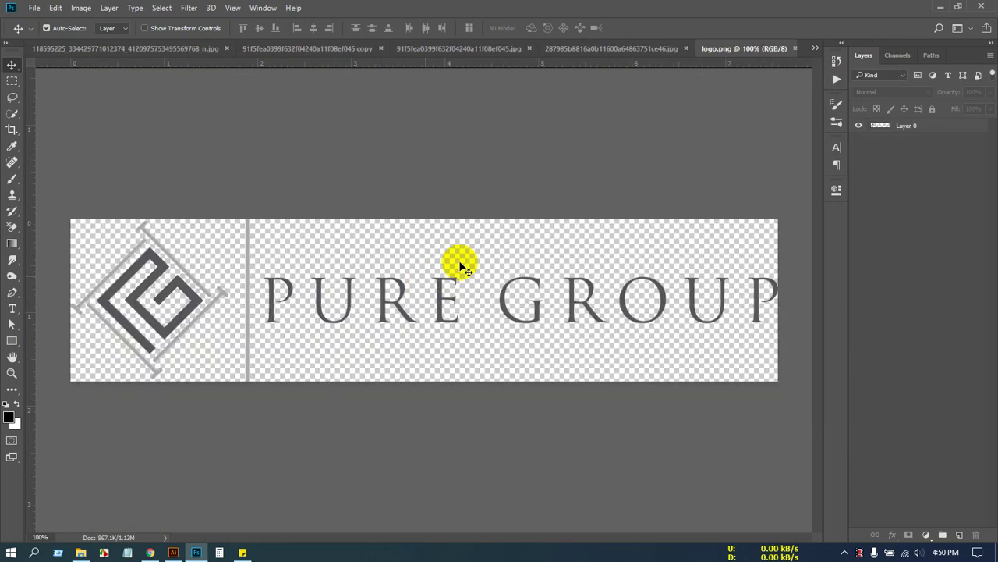
{"action": "left_click_drag", "start_coordinate": [196, 297], "coordinate": [741, 129]}
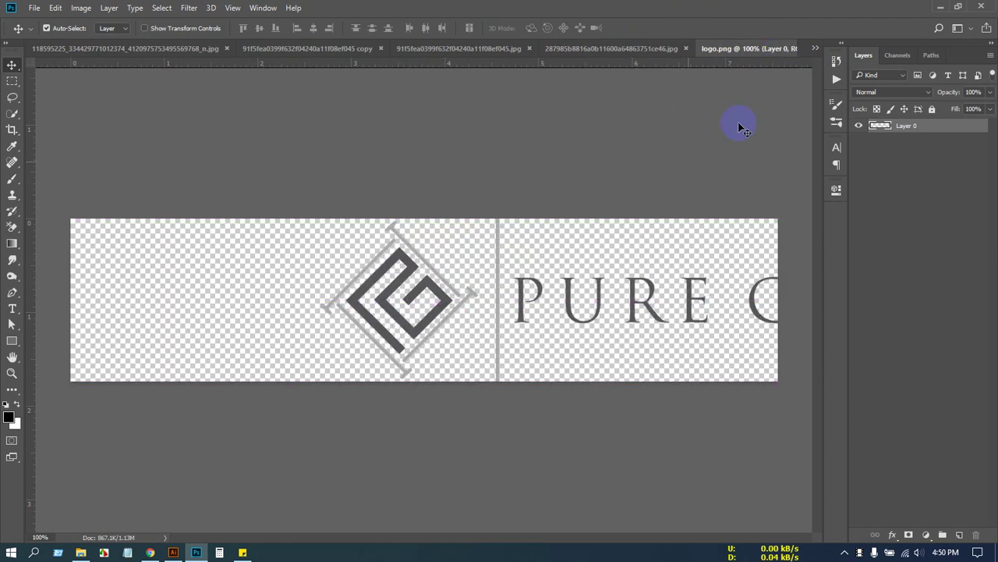
{"action": "left_click", "coordinate": [816, 48]}
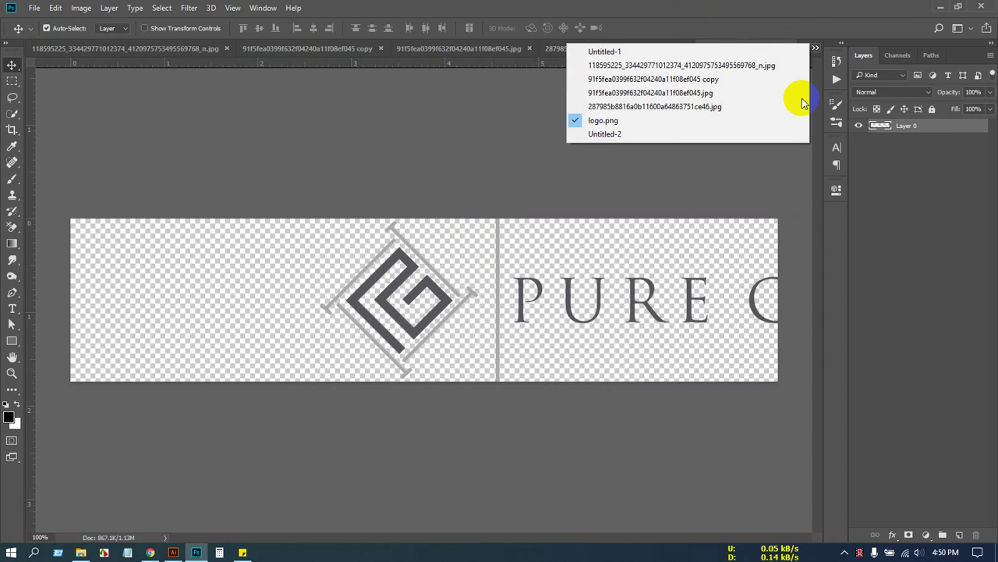
{"action": "left_click", "coordinate": [624, 52]}
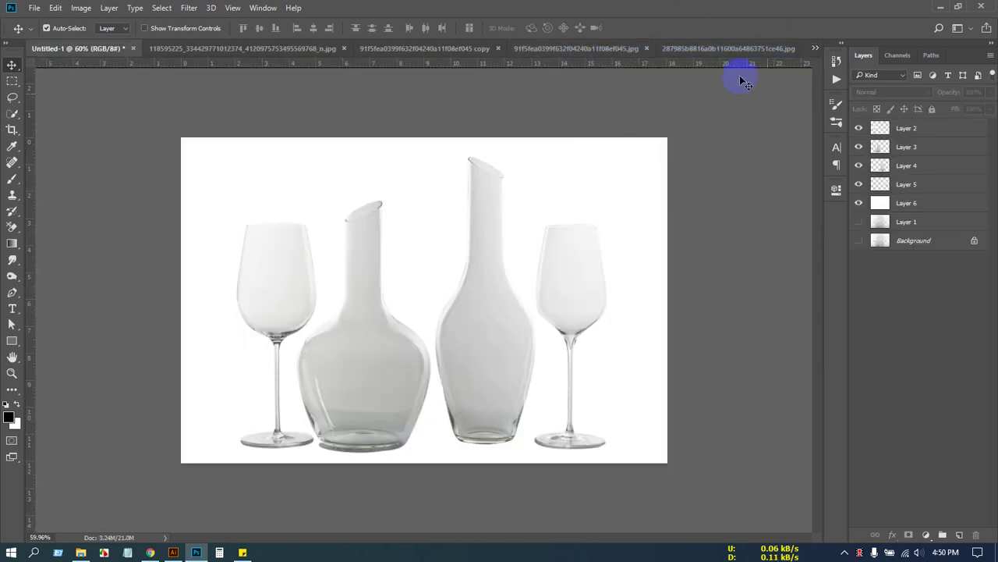
{"action": "left_click", "coordinate": [693, 48]}
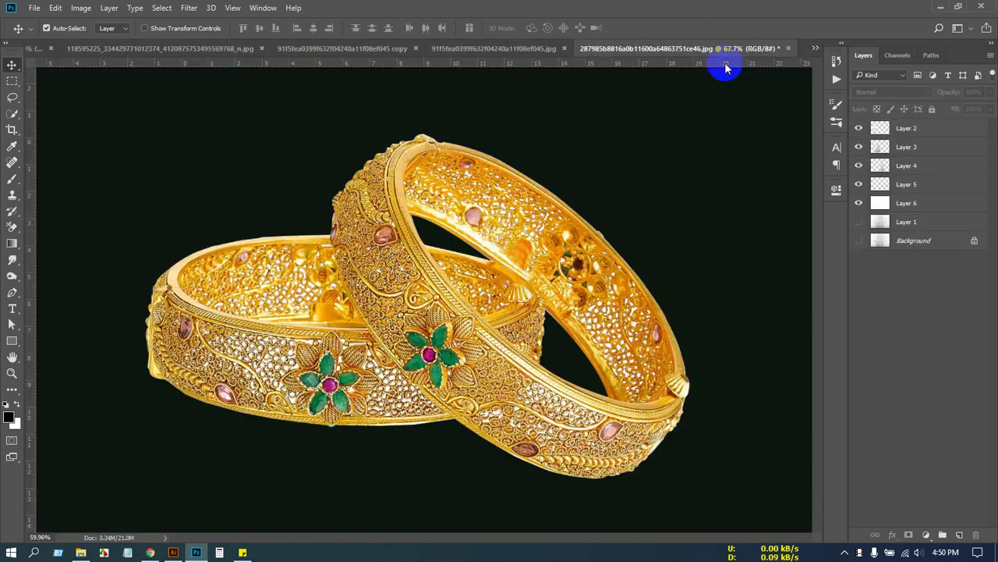
{"action": "left_click", "coordinate": [788, 49]}
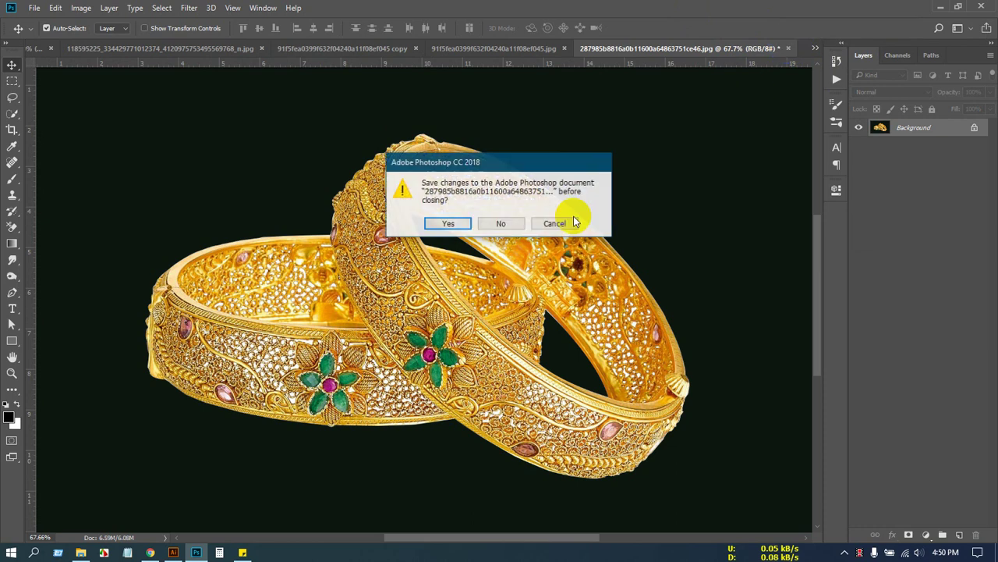
{"action": "left_click", "coordinate": [544, 222]}
{"action": "left_click", "coordinate": [822, 47]}
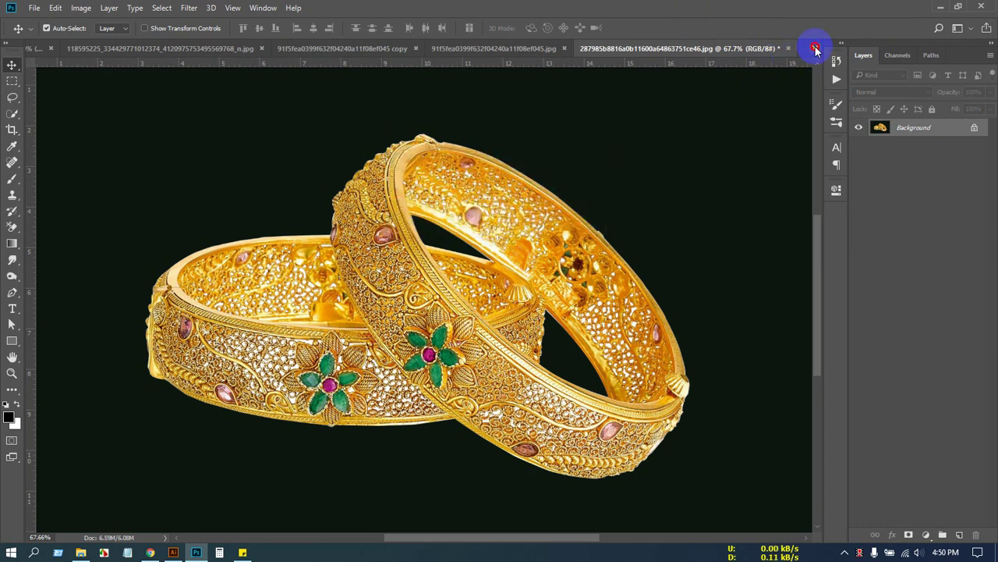
{"action": "left_click", "coordinate": [594, 134]}
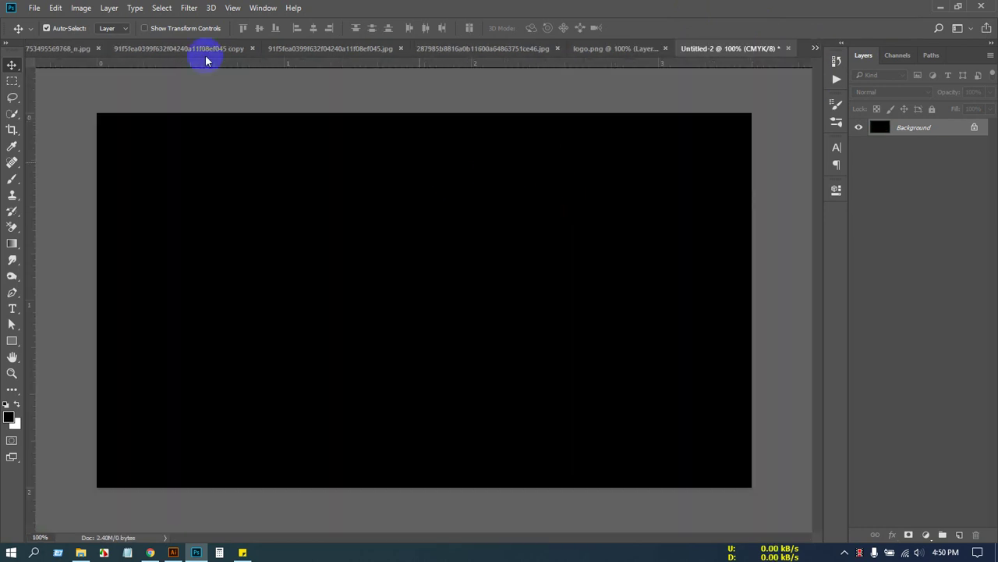
Return to logo.png and close it without saving its changes.
{"action": "left_click", "coordinate": [35, 8]}
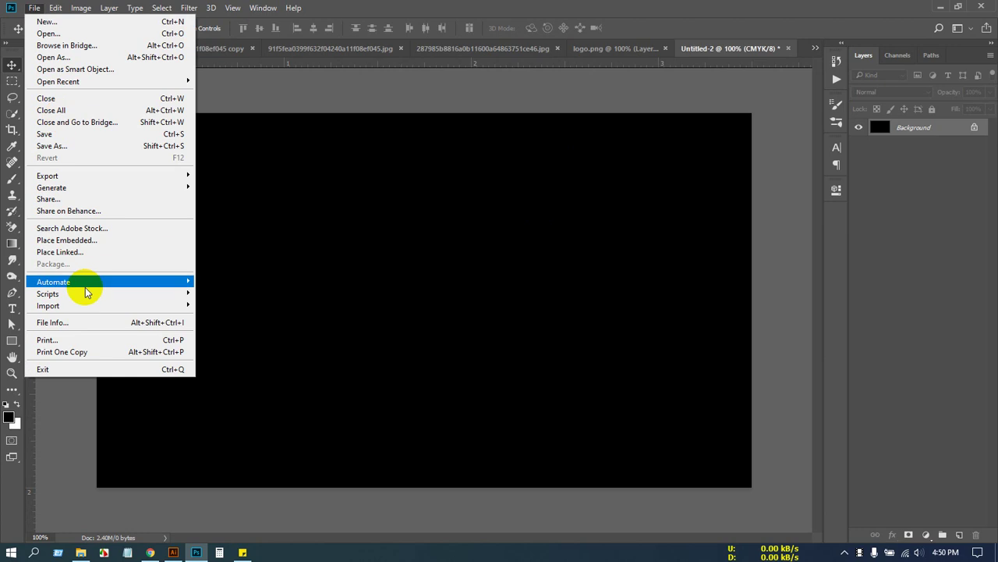
{"action": "left_click", "coordinate": [633, 47]}
{"action": "left_click", "coordinate": [651, 48]}
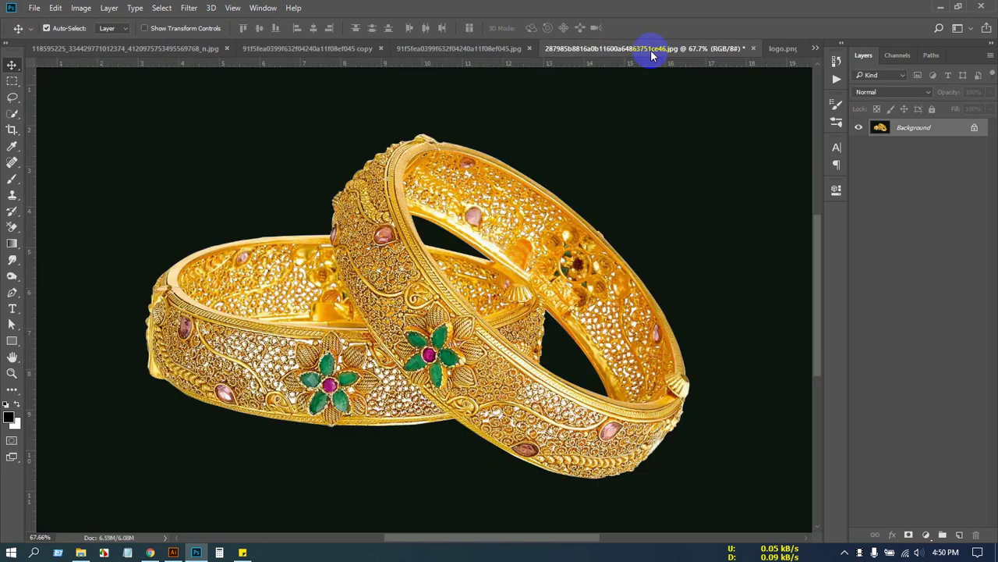
{"action": "left_click", "coordinate": [786, 48]}
{"action": "key", "text": "ctrl+w"}
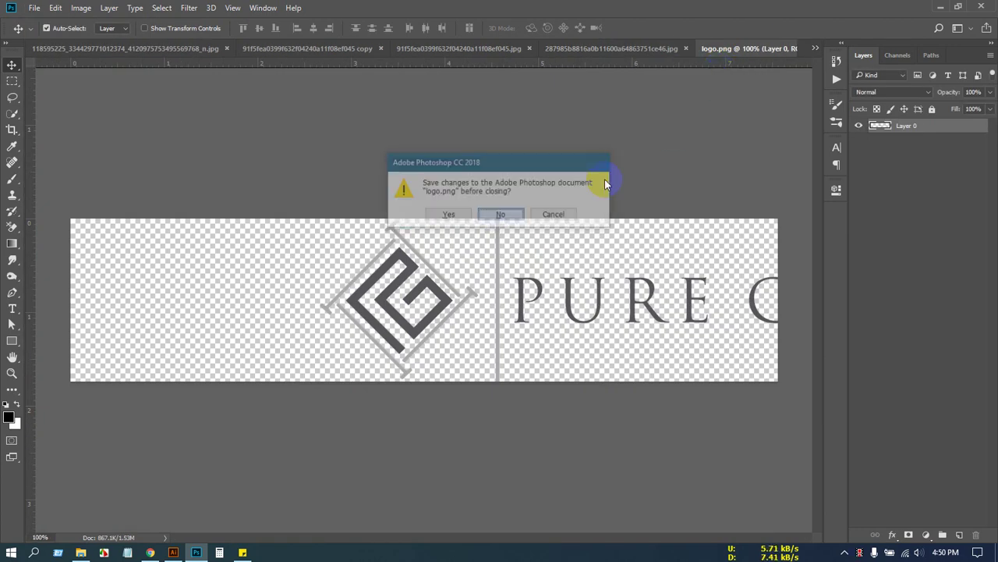
{"action": "left_click", "coordinate": [499, 215]}
Place the logo file from Downloads as an embedded object in the black Untitled-2 document.
{"action": "left_click", "coordinate": [780, 49]}
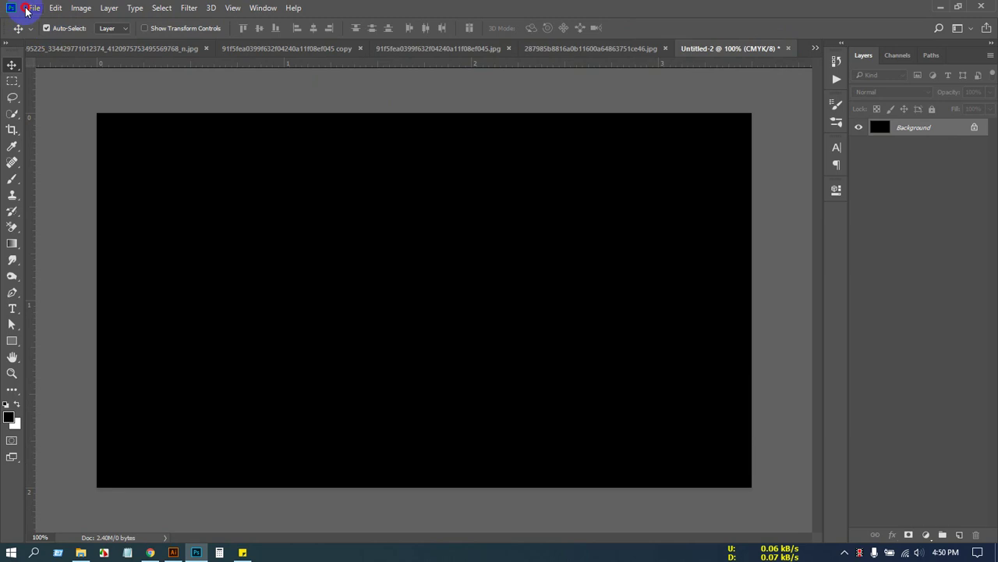
{"action": "left_click", "coordinate": [34, 8]}
{"action": "left_click", "coordinate": [191, 245]}
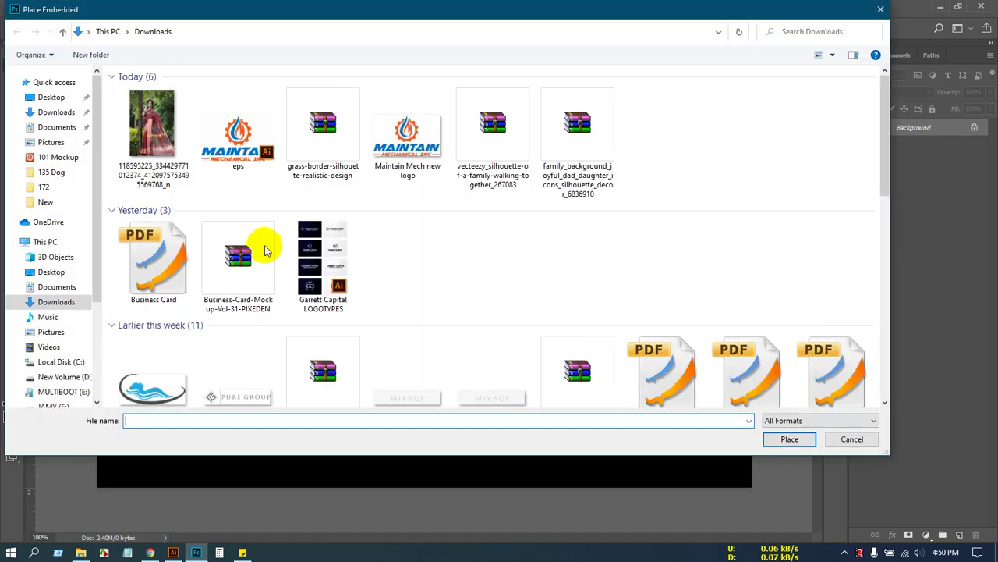
{"action": "left_click", "coordinate": [237, 382]}
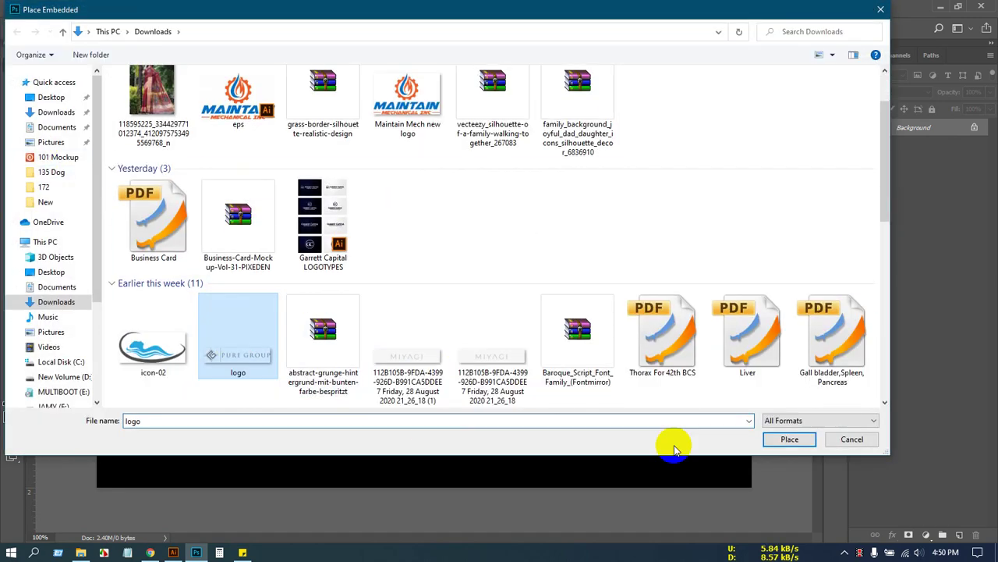
{"action": "left_click", "coordinate": [788, 438]}
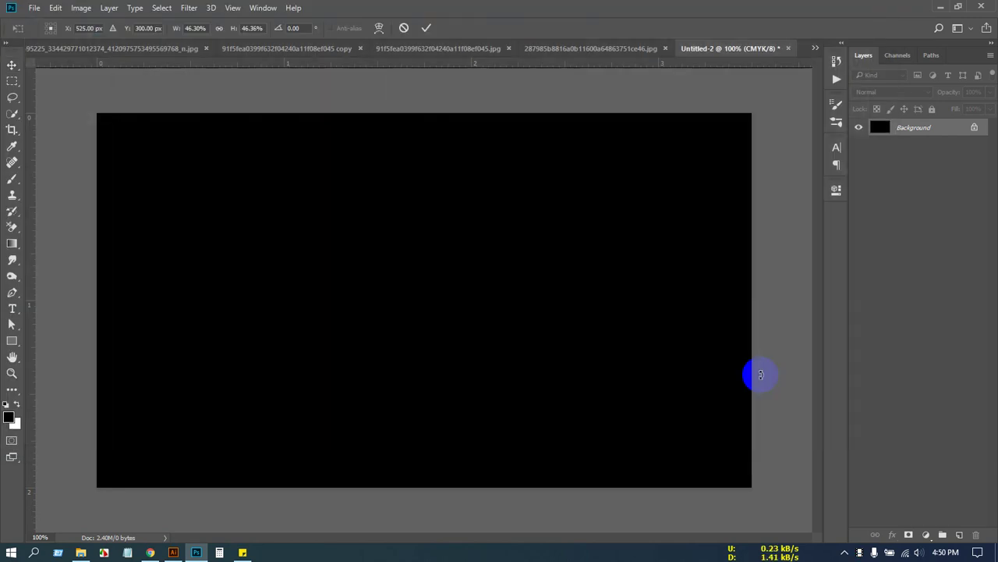
{"action": "left_click", "coordinate": [426, 28]}
{"action": "key", "text": "ctrl+t"}
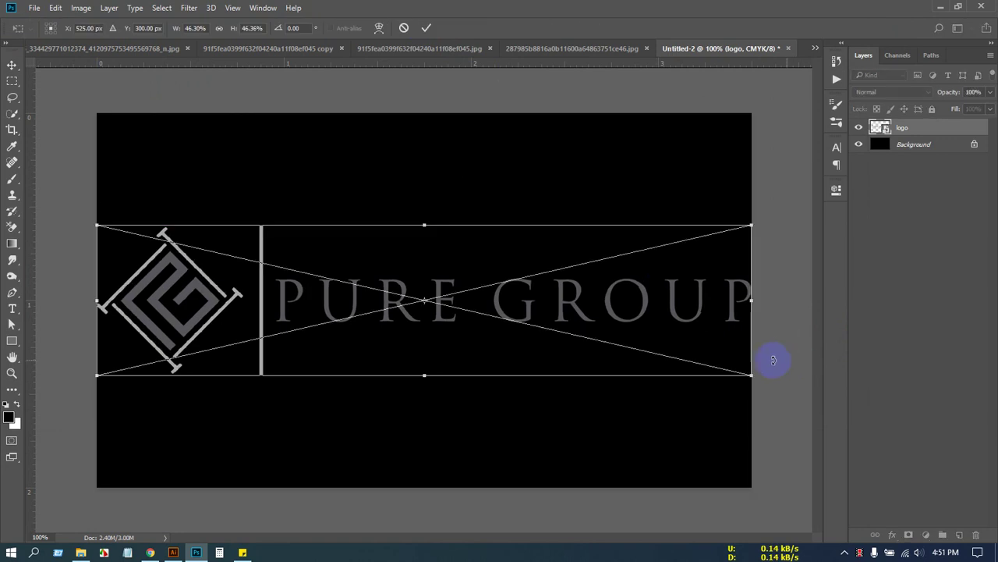
Scale the placed logo down around its centre to about 34% and commit the transform.
{"action": "left_click_drag", "start_coordinate": [716, 363], "coordinate": [666, 341]}
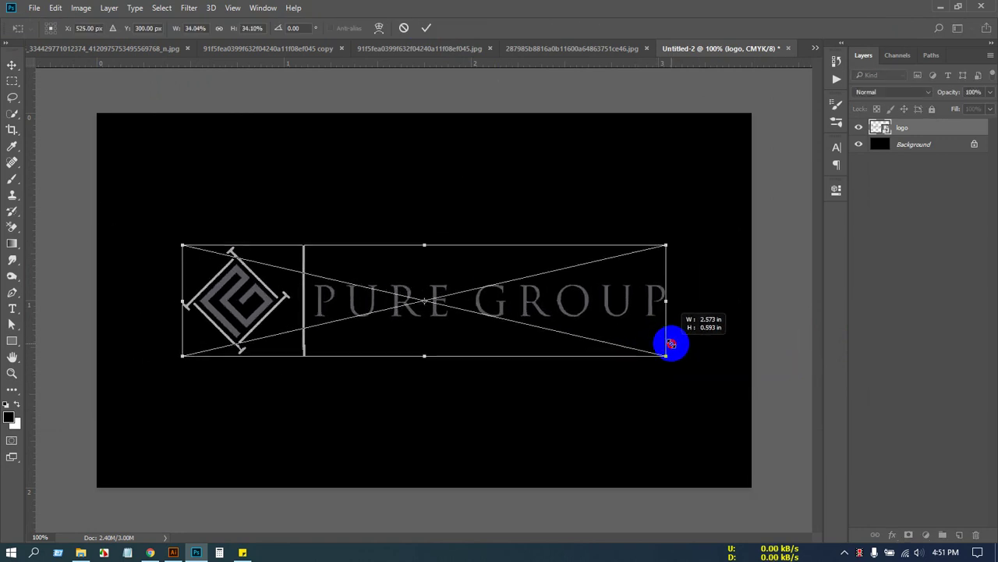
{"action": "left_click", "coordinate": [426, 28]}
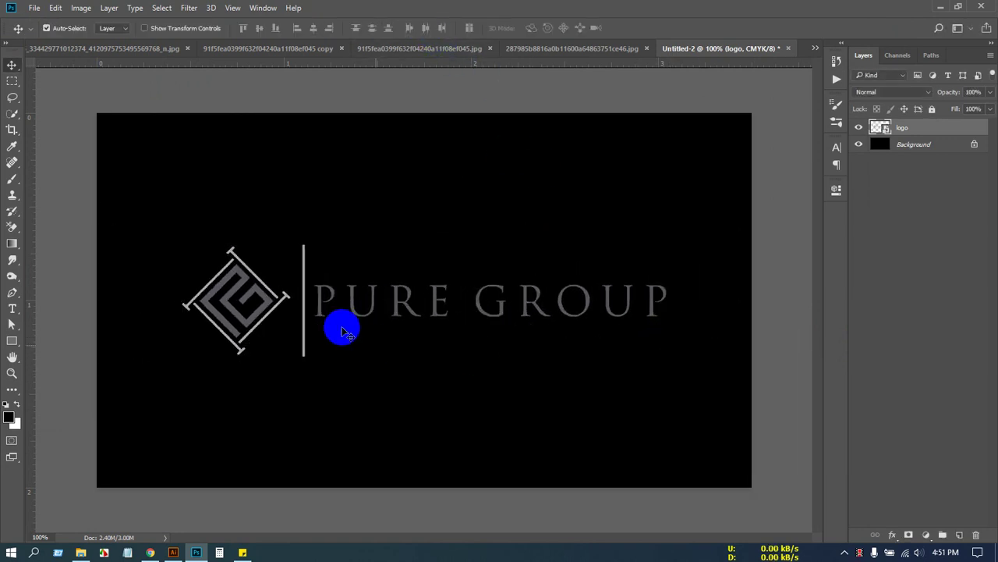
{"action": "scroll", "coordinate": [526, 296], "scroll_direction": "down", "scroll_amount": 3}
{"action": "scroll", "coordinate": [499, 312], "scroll_direction": "up", "scroll_amount": 3}
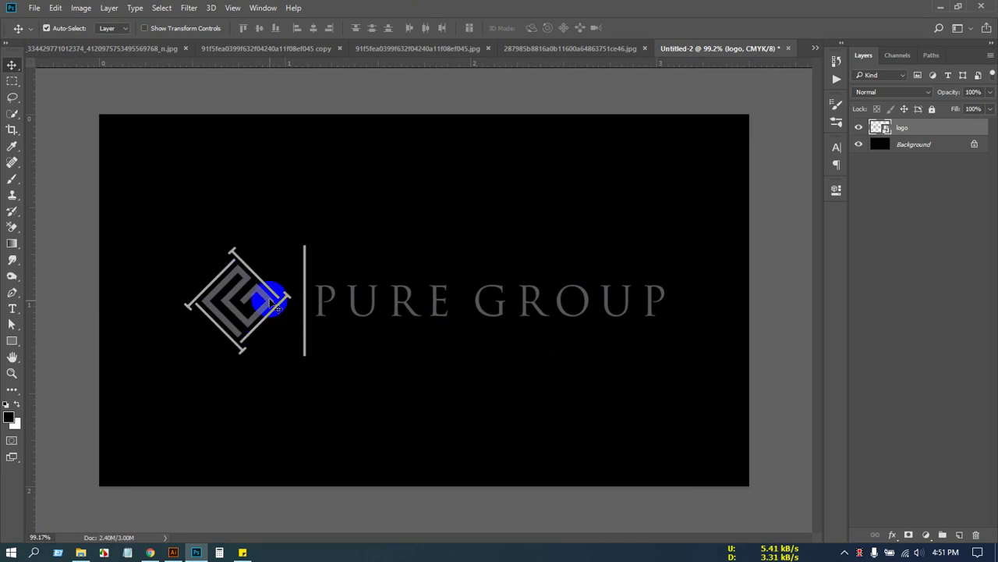
Open the logo smart object's contents and select the PURE GROUP lettering with a rectangular marquee.
{"action": "left_click", "coordinate": [889, 128]}
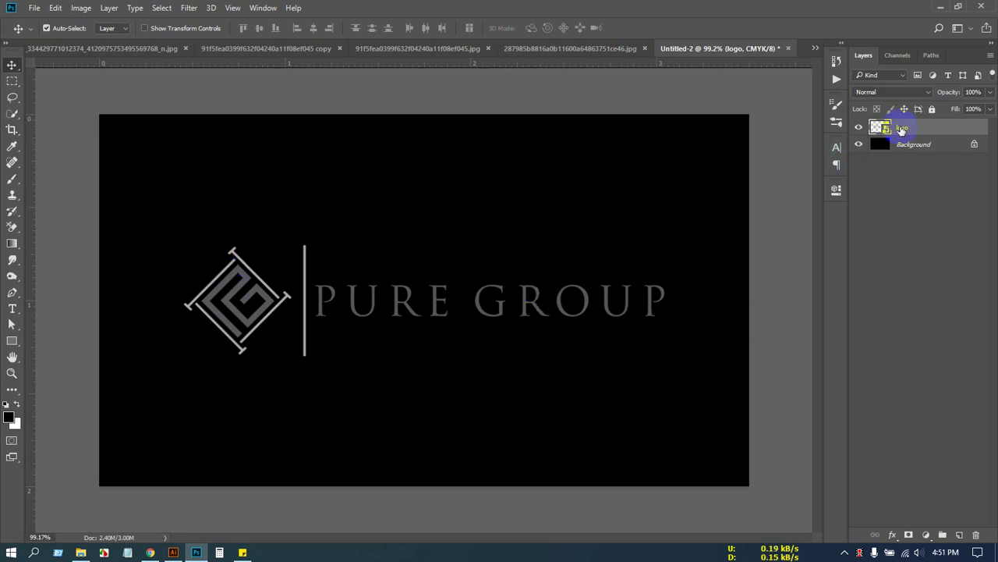
{"action": "double_click", "coordinate": [881, 128]}
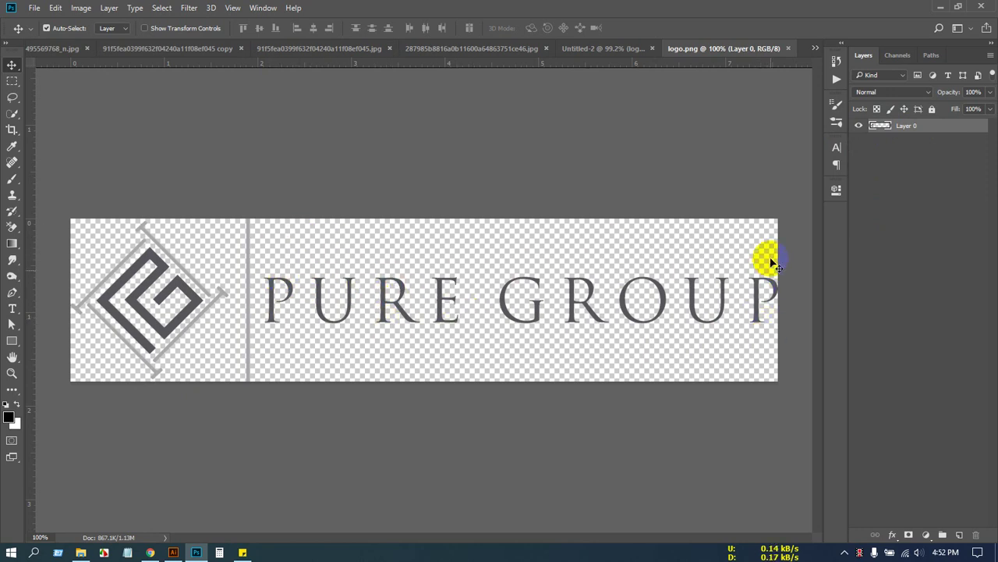
{"action": "left_click", "coordinate": [12, 80]}
{"action": "left_click_drag", "start_coordinate": [770, 219], "coordinate": [335, 361]}
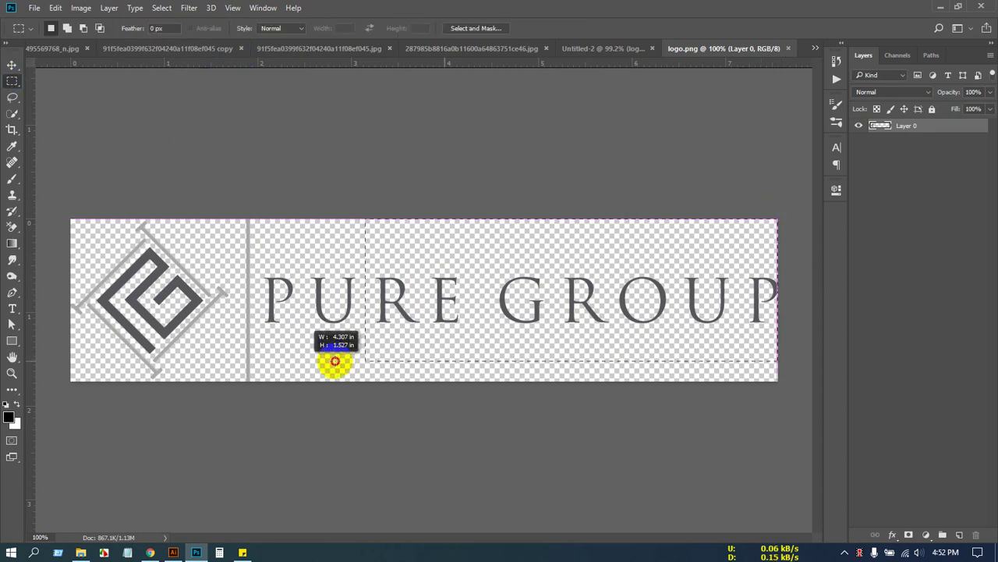
{"action": "left_click_drag", "start_coordinate": [263, 357], "coordinate": [259, 355]}
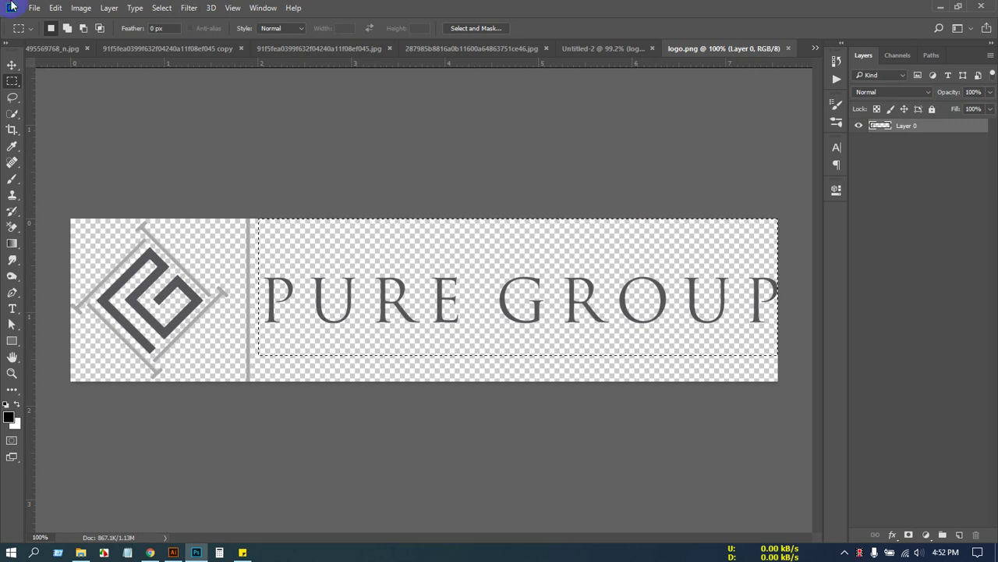
Turn the selected PURE GROUP lettering white with Levels by raising the output black level to its maximum.
{"action": "left_click", "coordinate": [82, 8]}
{"action": "mouse_move", "coordinate": [162, 40]}
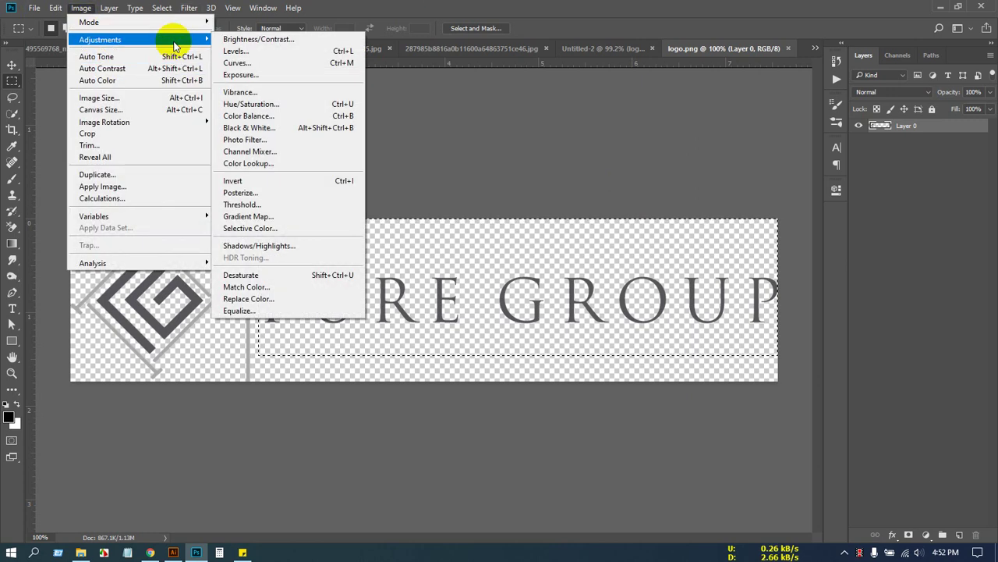
{"action": "left_click", "coordinate": [280, 53]}
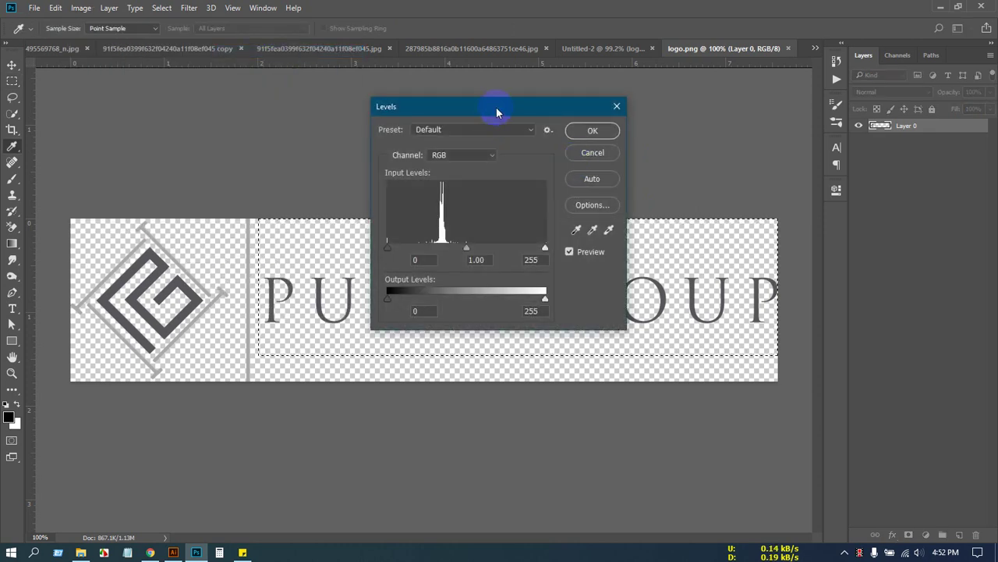
{"action": "left_click_drag", "start_coordinate": [496, 112], "coordinate": [806, 91]}
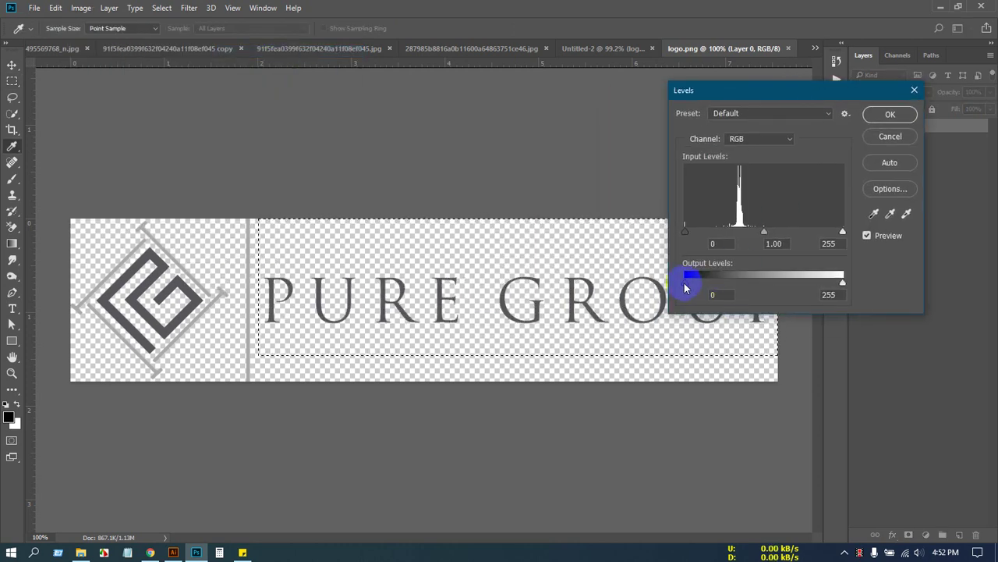
{"action": "left_click_drag", "start_coordinate": [685, 288], "coordinate": [872, 287]}
{"action": "left_click", "coordinate": [888, 114]}
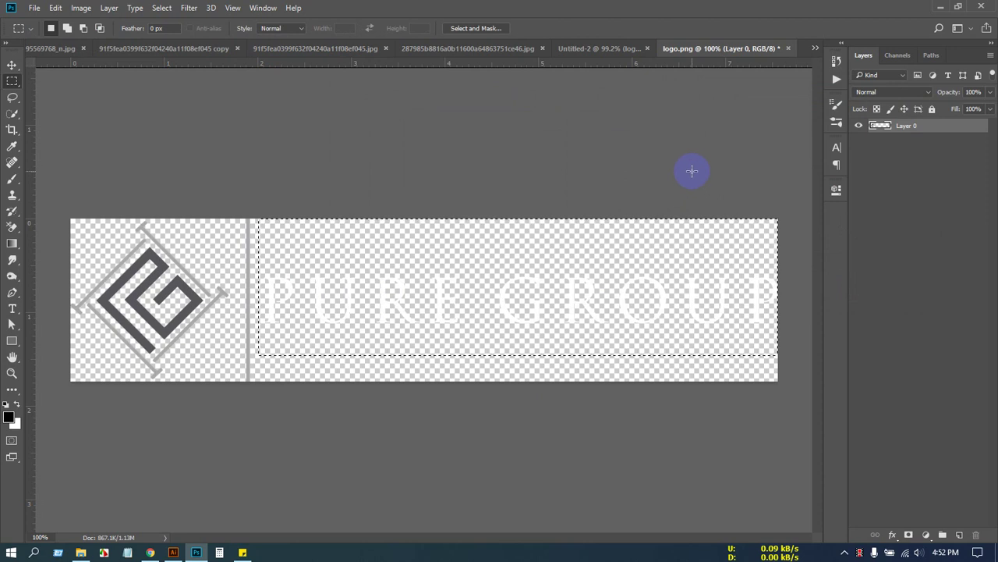
{"action": "left_click", "coordinate": [694, 170]}
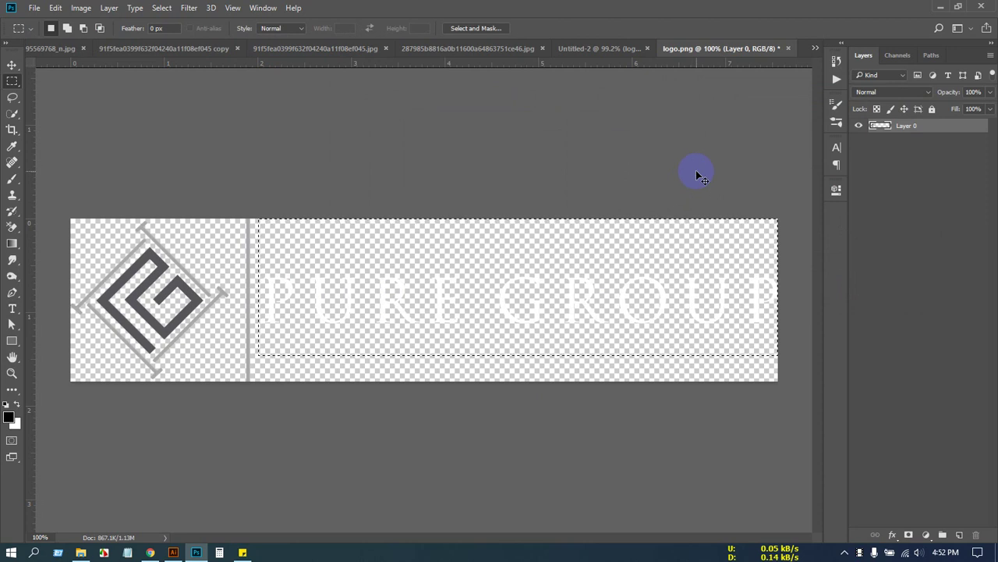
Deselect the lettering, save logo.png and close it to update the logo on the black card.
{"action": "left_click", "coordinate": [13, 65]}
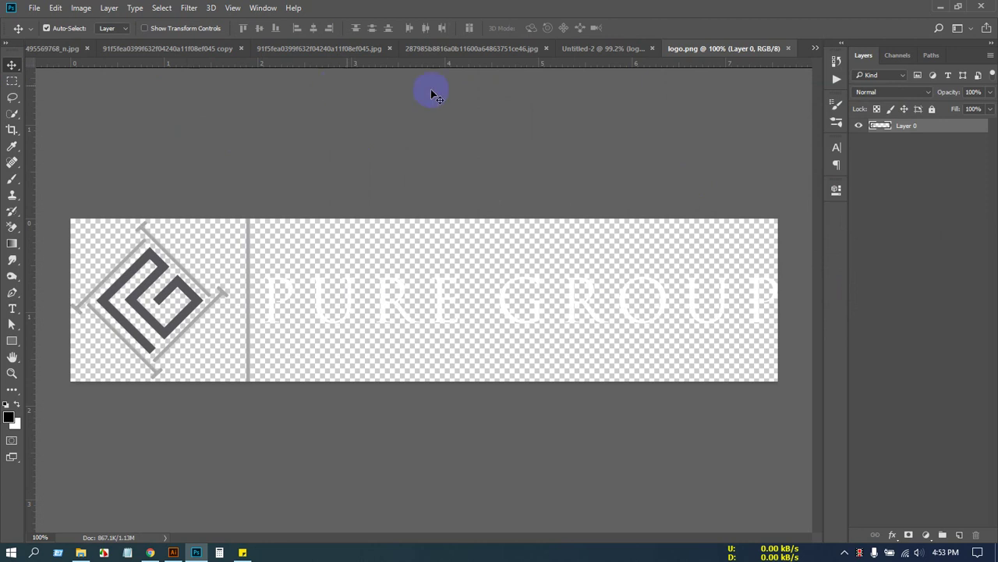
{"action": "left_click", "coordinate": [790, 49]}
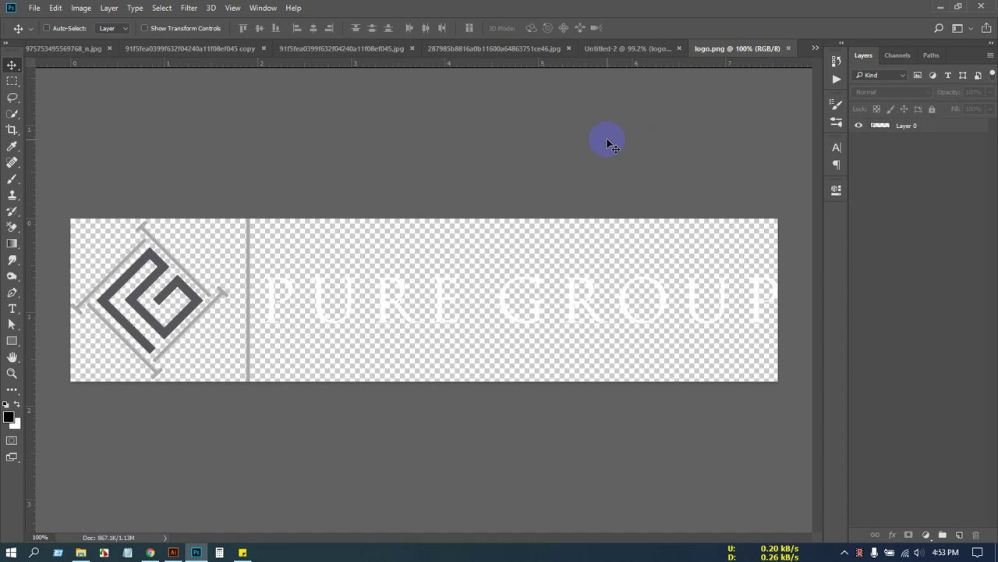
{"action": "key", "text": "ctrl+w"}
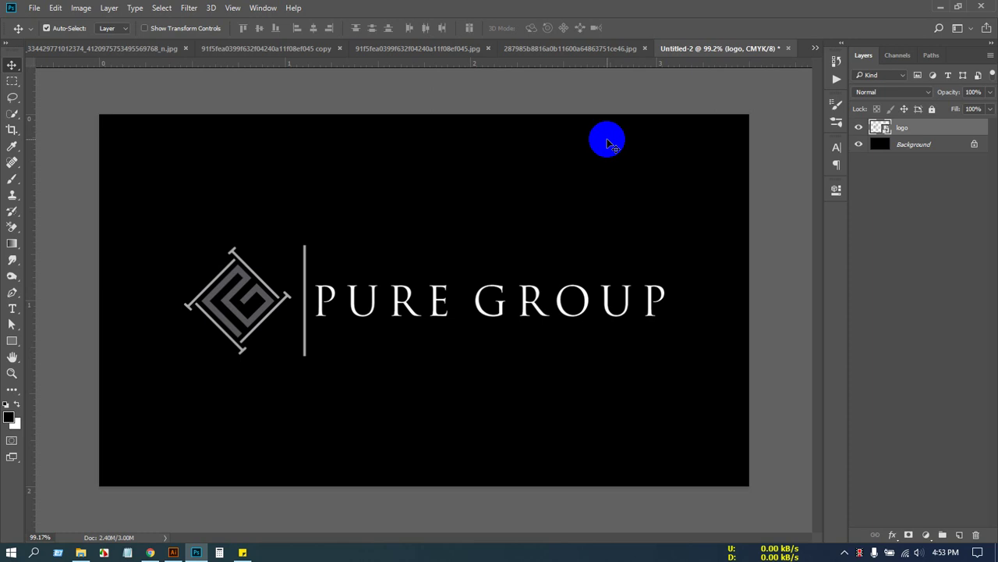
Close the Untitled-2 document without saving its changes.
{"action": "key", "text": "ctrl+w"}
{"action": "left_click", "coordinate": [501, 215]}
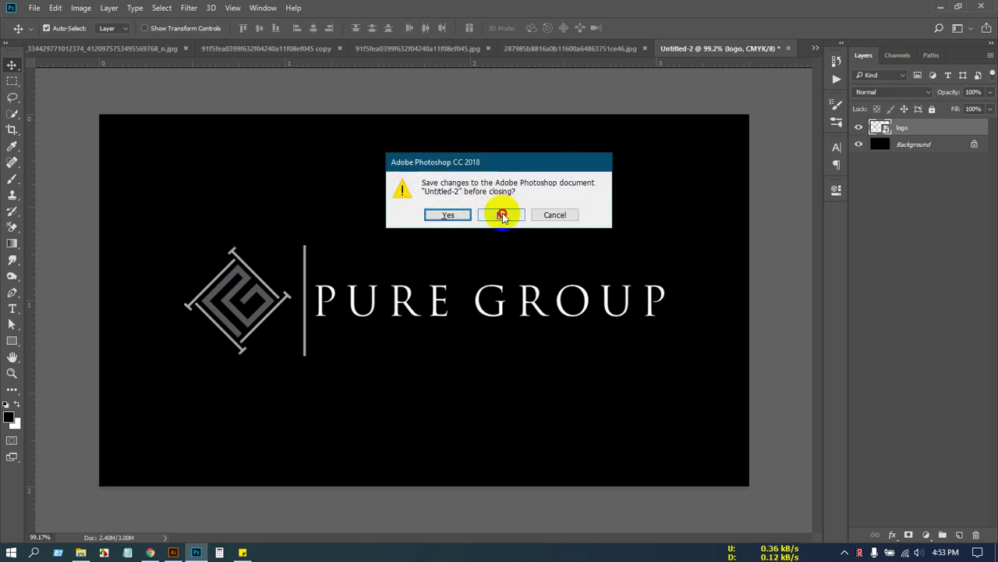
{"action": "key", "text": "ctrl+0"}
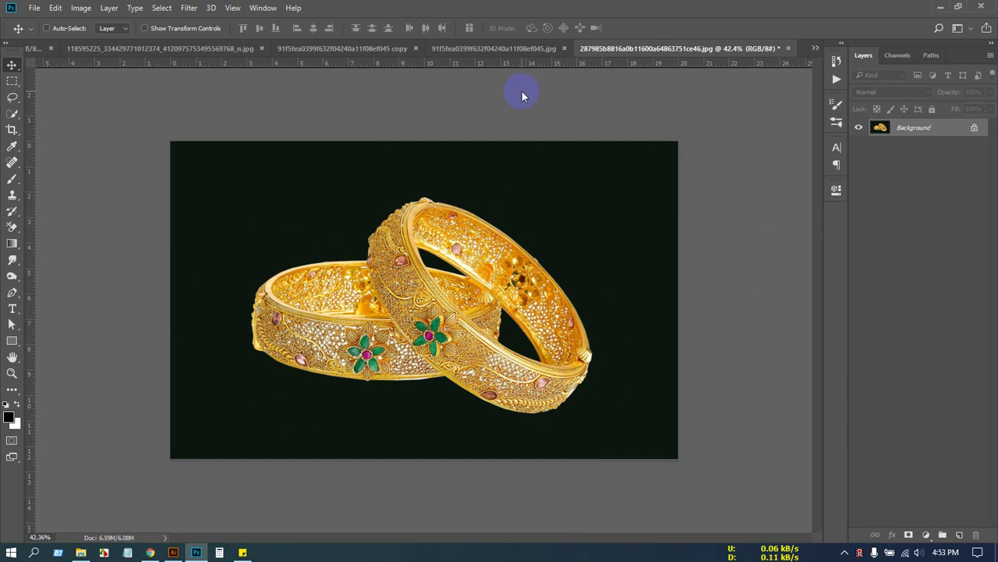
Open the scanned trade licence image Hojrot from the Desktop folder.
{"action": "key", "text": "ctrl+o"}
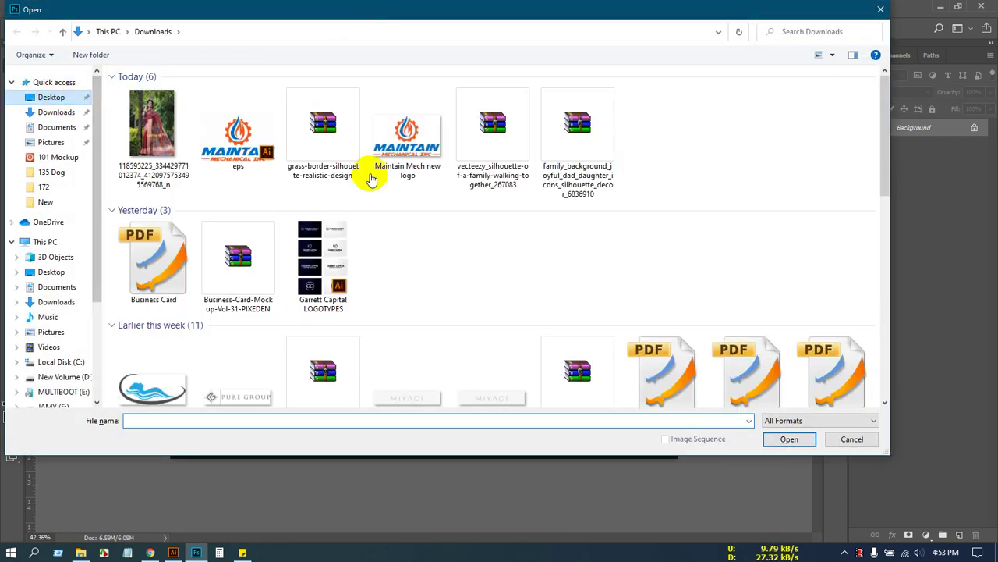
{"action": "scroll", "coordinate": [601, 343], "scroll_direction": "down", "scroll_amount": 10}
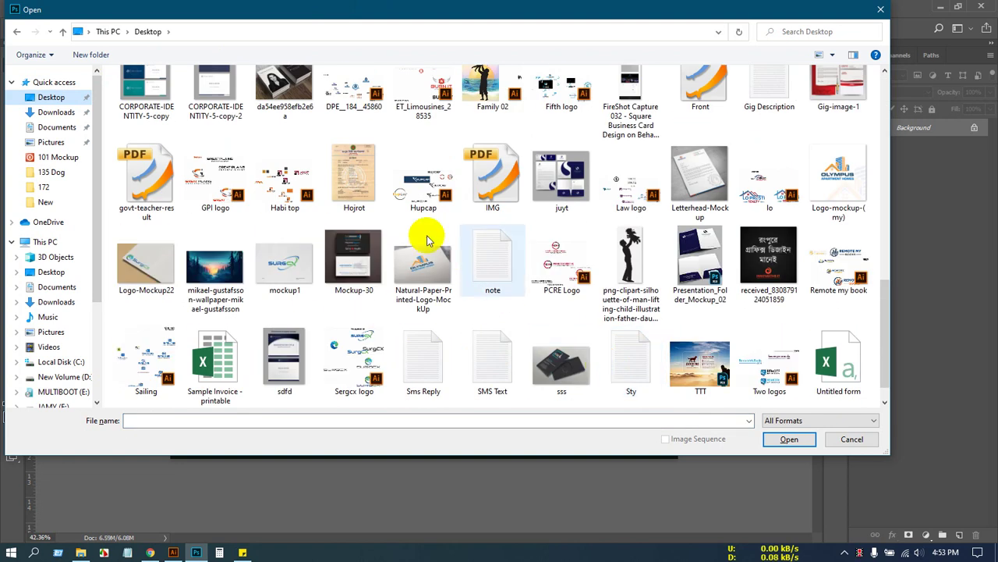
{"action": "double_click", "coordinate": [353, 178]}
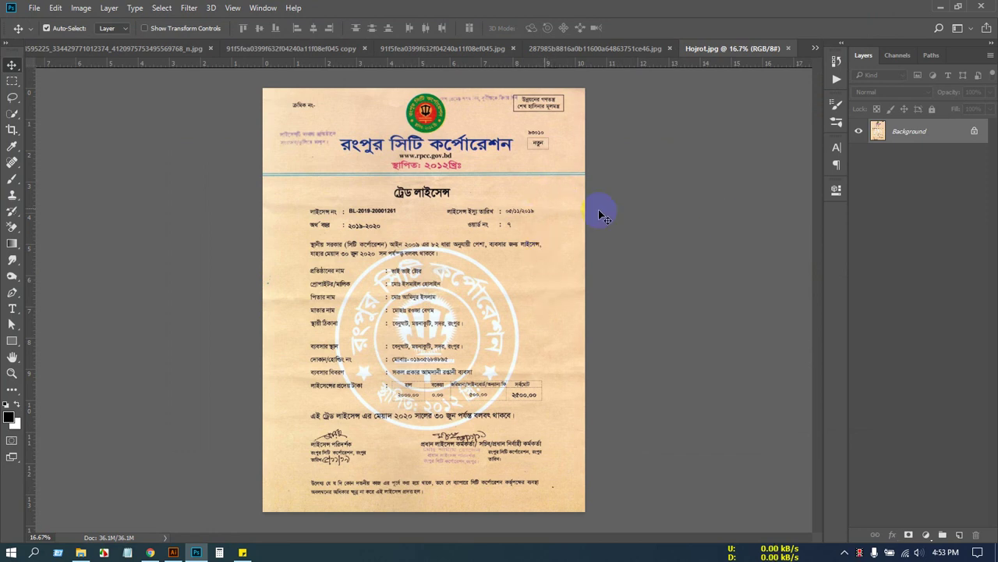
Whiten the scan's background with Levels, using input black 11, midtone about 0.48 and input white 162.
{"action": "key", "text": "ctrl+l"}
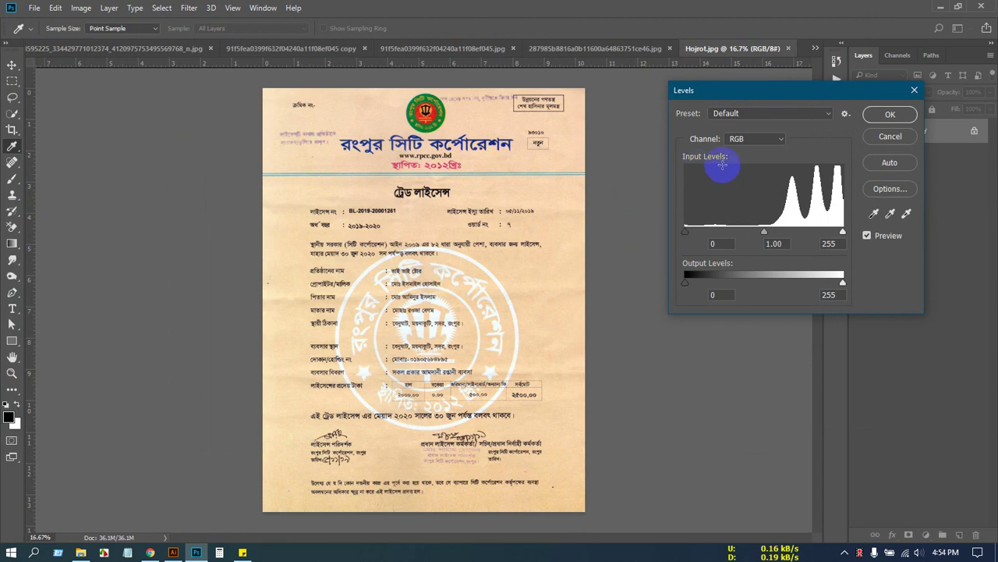
{"action": "left_click_drag", "start_coordinate": [685, 232], "coordinate": [688, 232]}
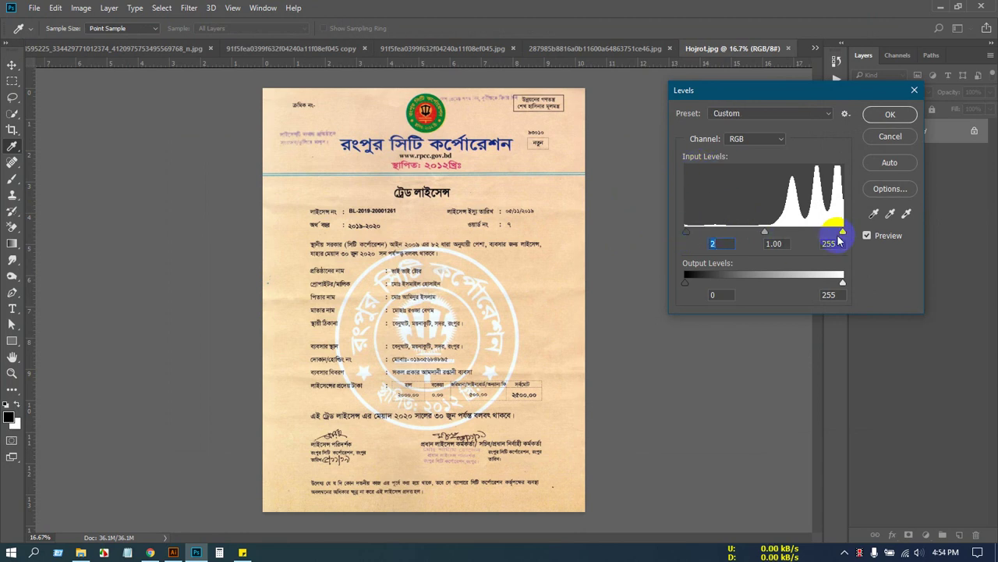
{"action": "left_click_drag", "start_coordinate": [843, 232], "coordinate": [780, 234]}
{"action": "left_click_drag", "start_coordinate": [686, 232], "coordinate": [716, 234]}
{"action": "mouse_move", "coordinate": [780, 232]}
{"action": "left_mouse_down"}
{"action": "mouse_move", "coordinate": [725, 234]}
{"action": "mouse_move", "coordinate": [786, 233]}
{"action": "left_mouse_up"}
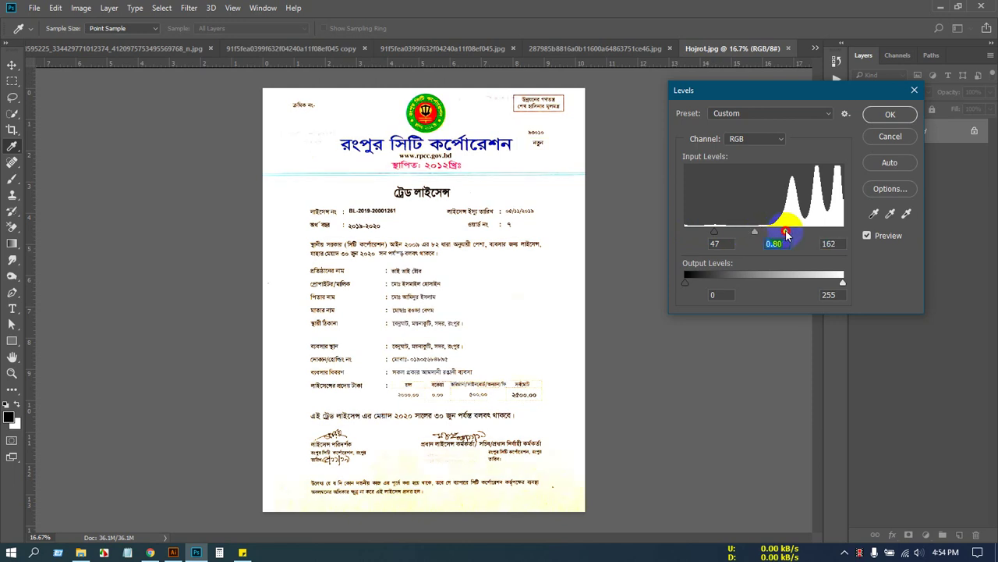
{"action": "mouse_move", "coordinate": [714, 233]}
{"action": "left_mouse_down"}
{"action": "mouse_move", "coordinate": [689, 233]}
{"action": "mouse_move", "coordinate": [762, 234]}
{"action": "left_mouse_up"}
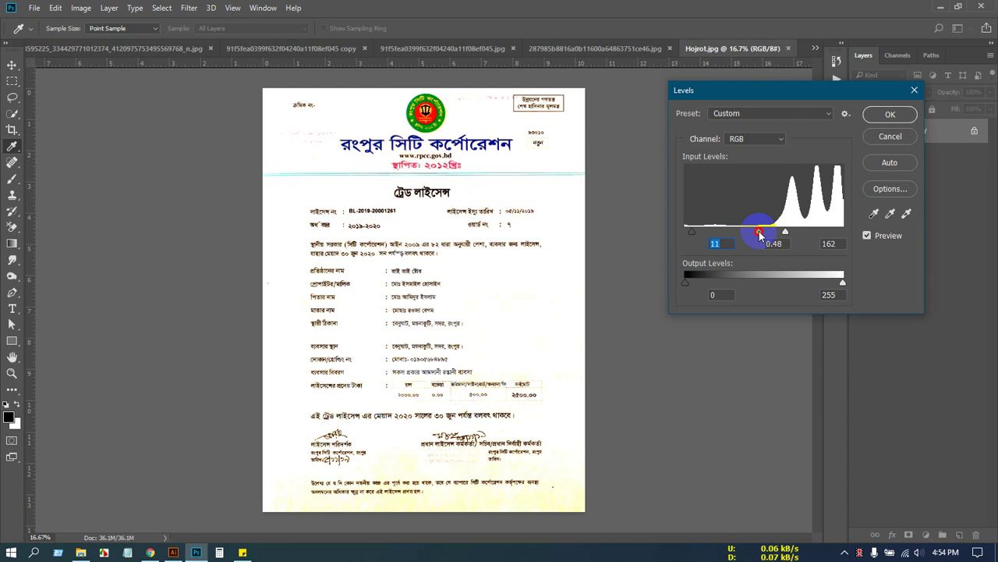
{"action": "left_click", "coordinate": [890, 114]}
{"action": "key", "text": "v"}
Examine the licence's text and background up close to judge the Levels correction.
{"action": "scroll", "coordinate": [405, 324], "scroll_direction": "up", "scroll_amount": 1}
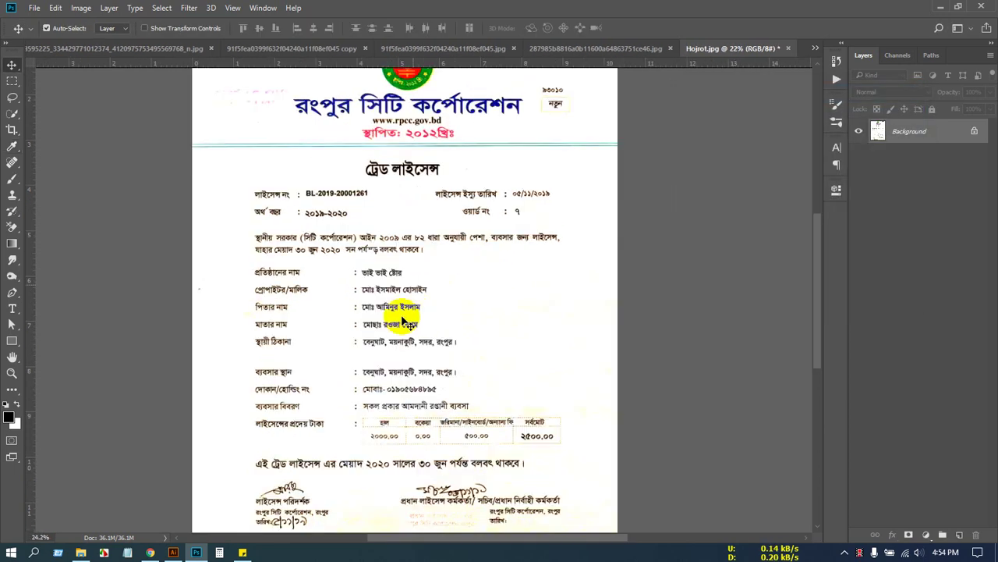
{"action": "scroll", "coordinate": [406, 324], "scroll_direction": "up", "scroll_amount": 2}
{"action": "scroll", "coordinate": [398, 287], "scroll_direction": "down", "scroll_amount": 2}
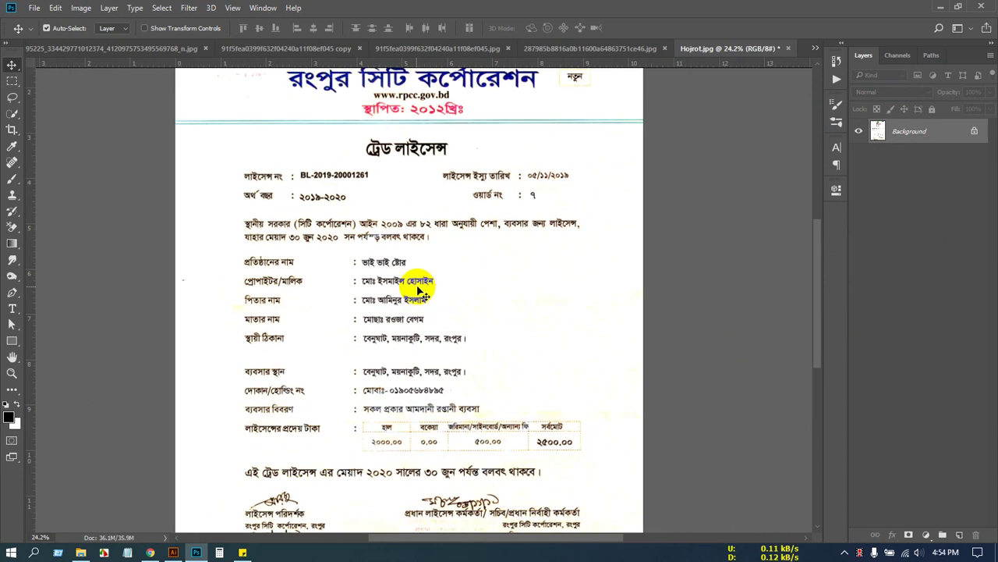
{"action": "scroll", "coordinate": [418, 288], "scroll_direction": "down", "scroll_amount": 1}
{"action": "scroll", "coordinate": [415, 286], "scroll_direction": "up", "scroll_amount": 2}
{"action": "scroll", "coordinate": [398, 288], "scroll_direction": "down", "scroll_amount": 1}
{"action": "scroll", "coordinate": [380, 293], "scroll_direction": "up", "scroll_amount": 2}
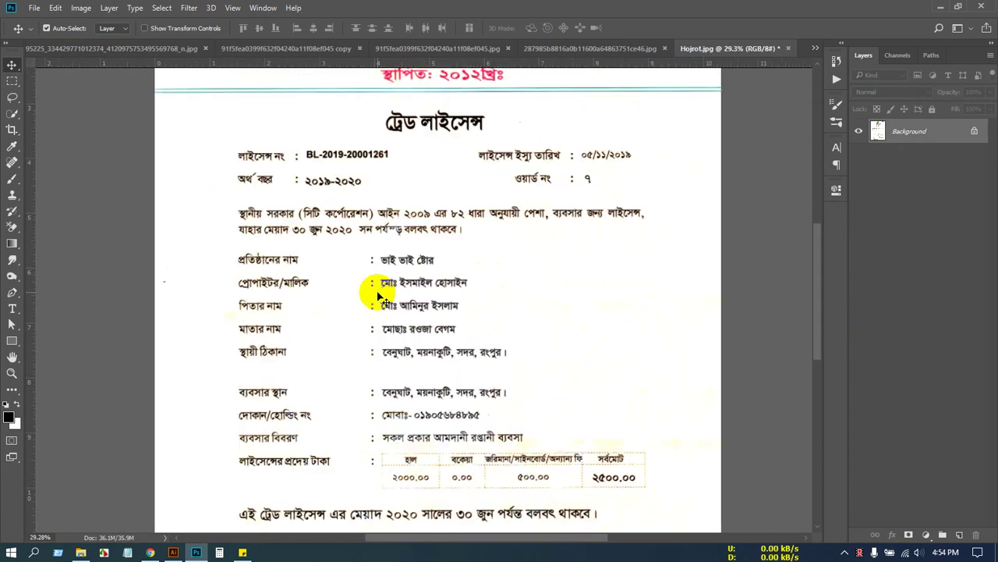
{"action": "scroll", "coordinate": [380, 295], "scroll_direction": "down", "scroll_amount": 3}
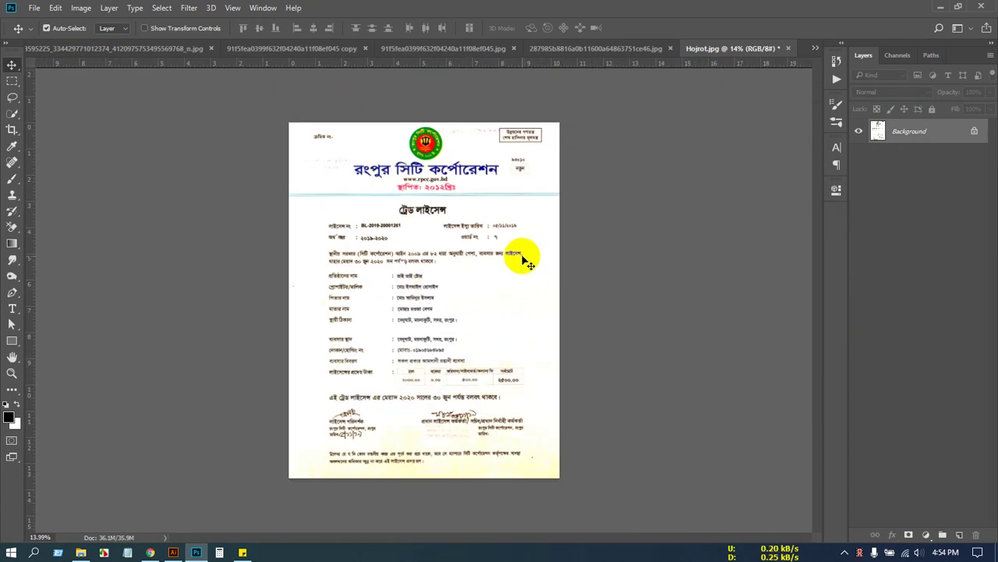
Close the scanned licence without saving its changes.
{"action": "key", "text": "ctrl+w"}
{"action": "left_click", "coordinate": [515, 216]}
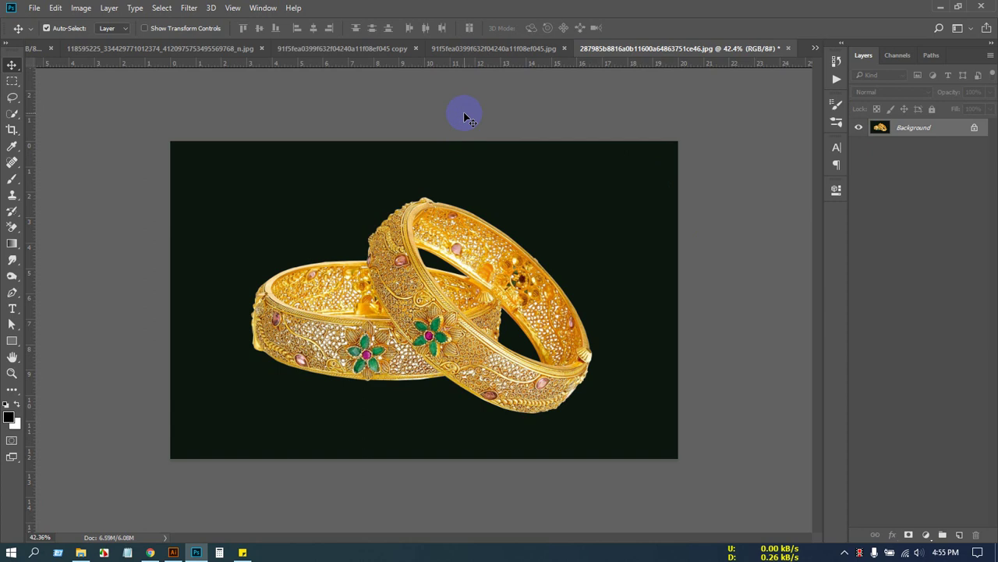
{"action": "left_click", "coordinate": [81, 8]}
{"action": "mouse_move", "coordinate": [133, 40]}
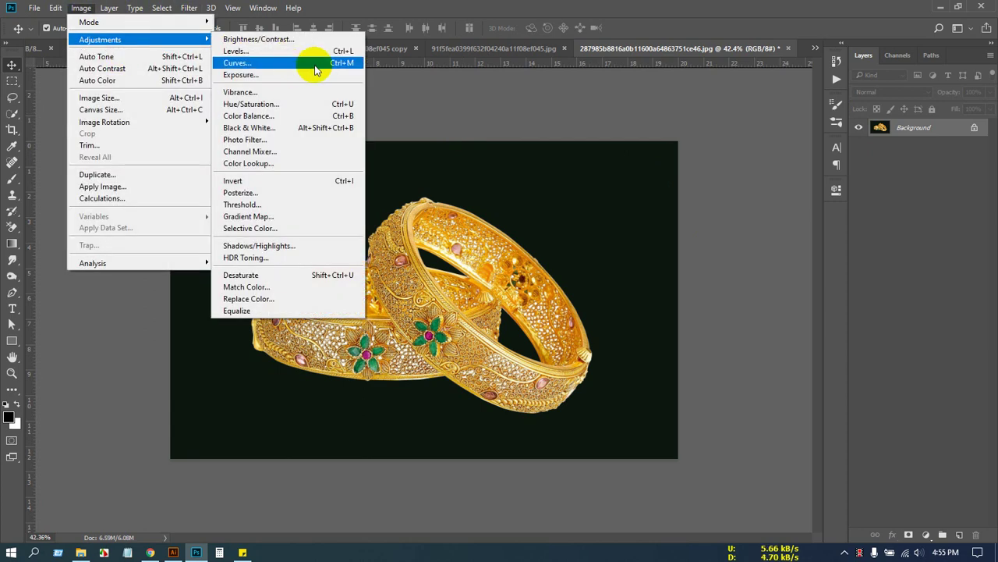
{"action": "left_click", "coordinate": [460, 104]}
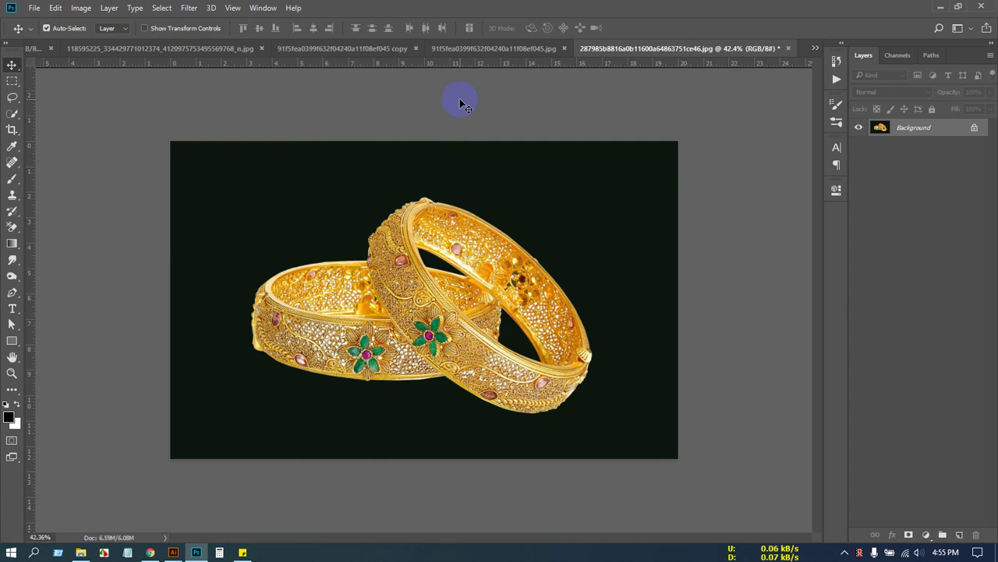
Browse the JAMY (F:) and USB Drive (G:) drives for a photo to open, showing the USB drive's contents as large thumbnails.
{"action": "double_click", "coordinate": [791, 439]}
{"action": "scroll", "coordinate": [63, 386], "scroll_direction": "down", "scroll_amount": 1}
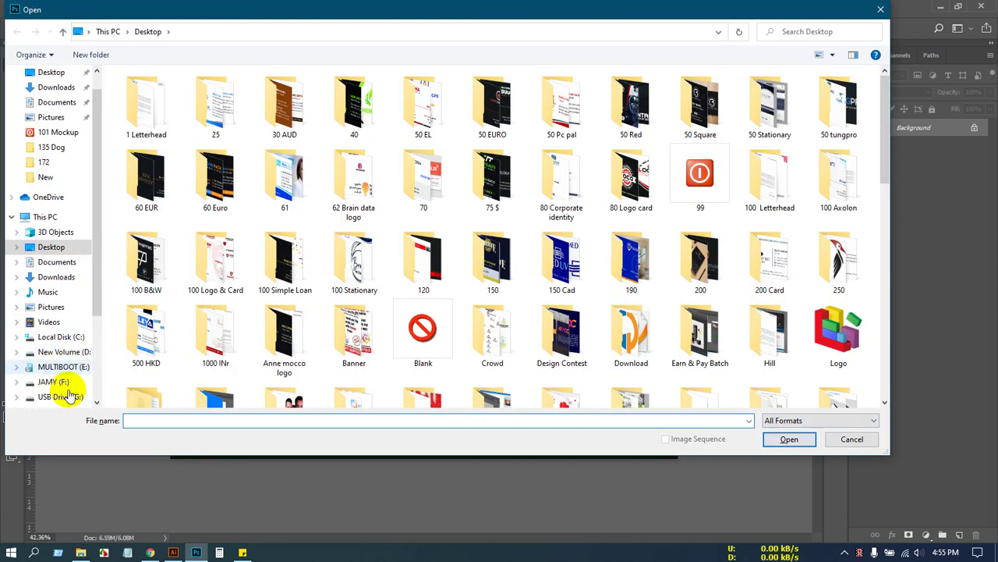
{"action": "left_click", "coordinate": [67, 396]}
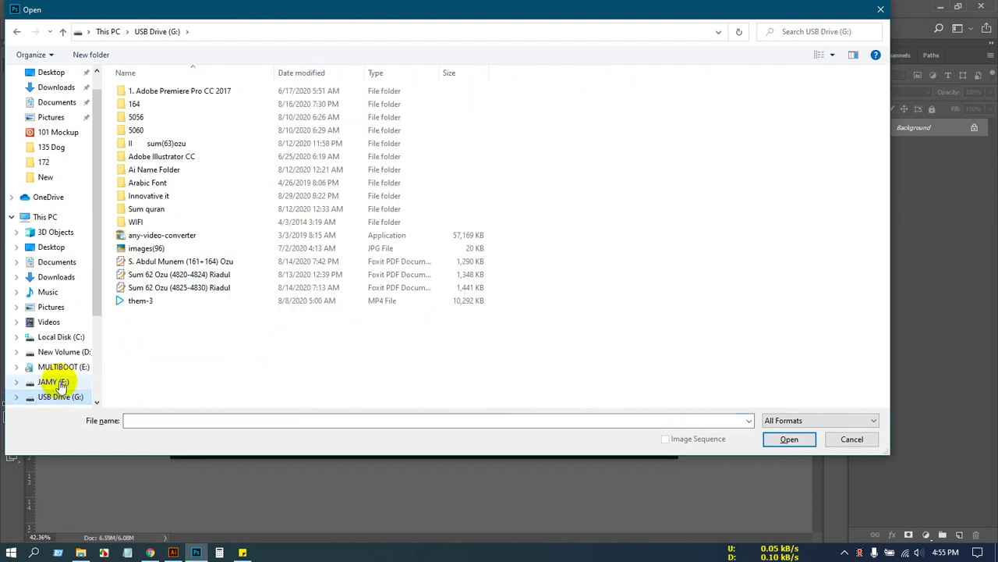
{"action": "left_click", "coordinate": [61, 384]}
{"action": "double_click", "coordinate": [138, 92]}
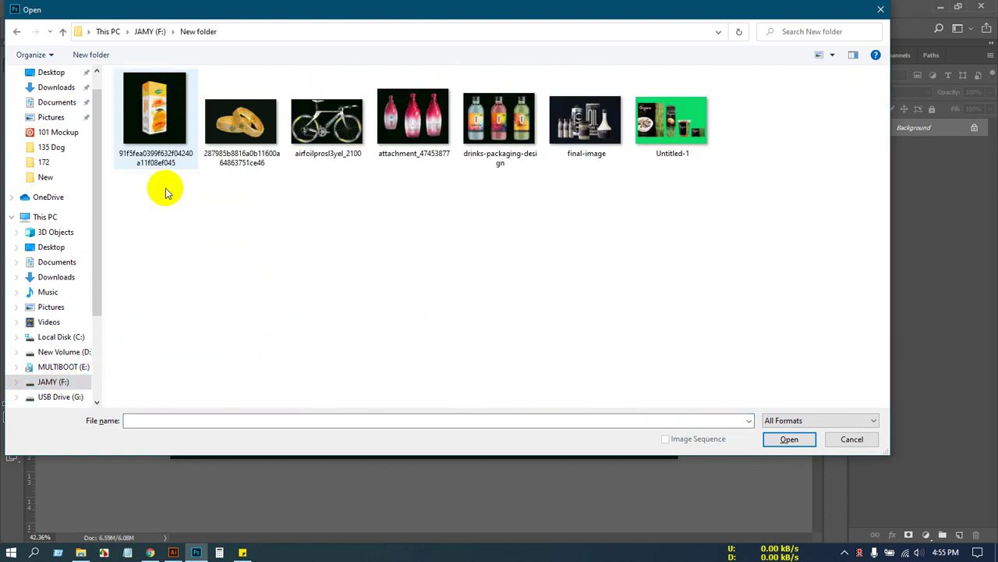
{"action": "left_click", "coordinate": [56, 398]}
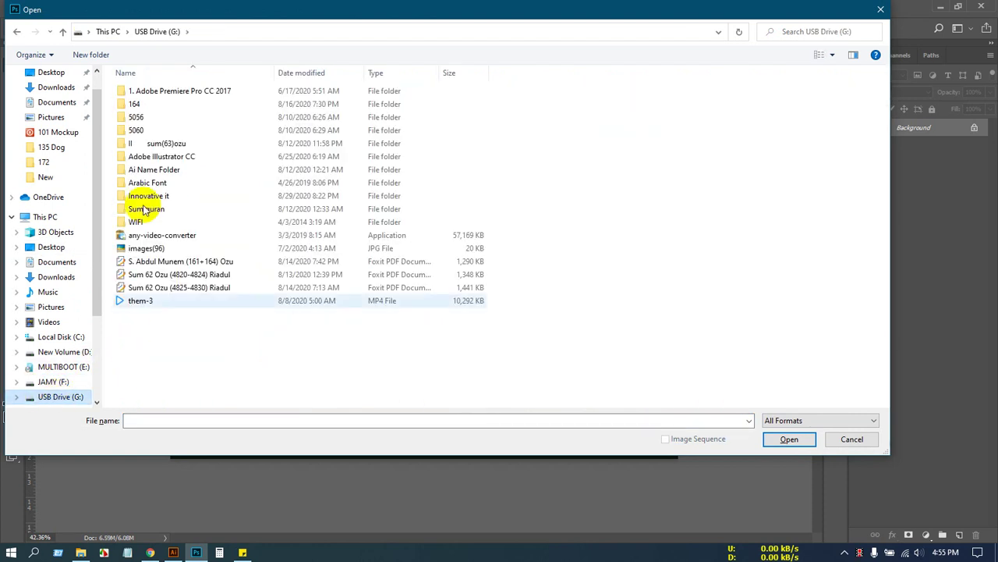
{"action": "scroll", "coordinate": [320, 333], "scroll_direction": "up", "scroll_amount": 2, "text": "ctrl"}
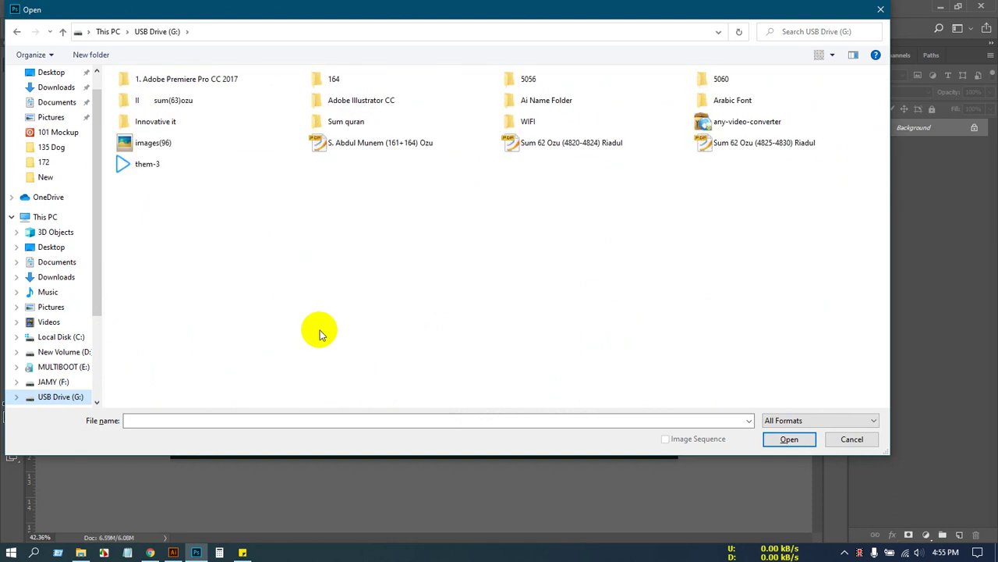
{"action": "scroll", "coordinate": [321, 334], "scroll_direction": "up", "scroll_amount": 2, "text": "ctrl"}
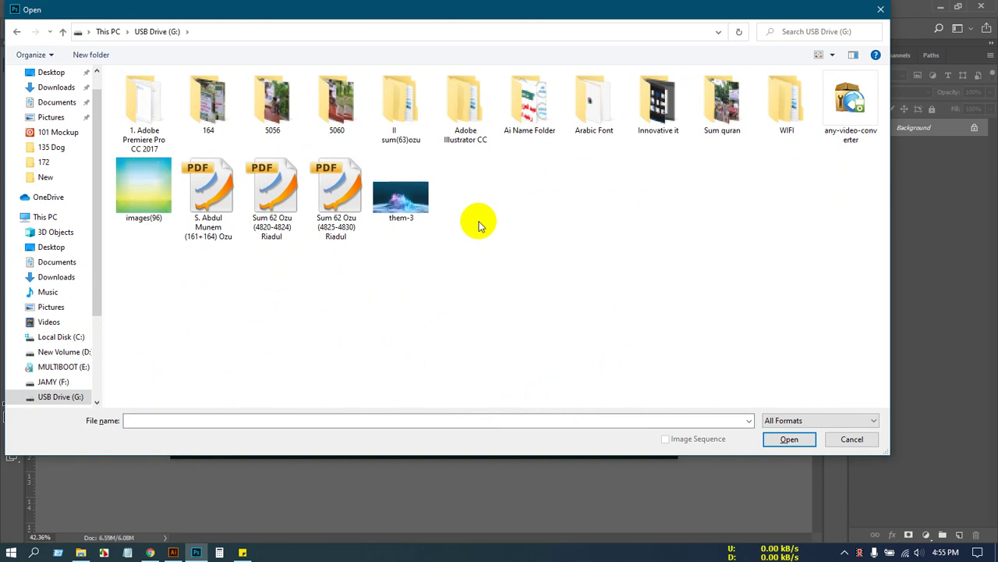
Open the photo 20200809_110625 from the 5060 folder on USB Drive (G:).
{"action": "double_click", "coordinate": [334, 92]}
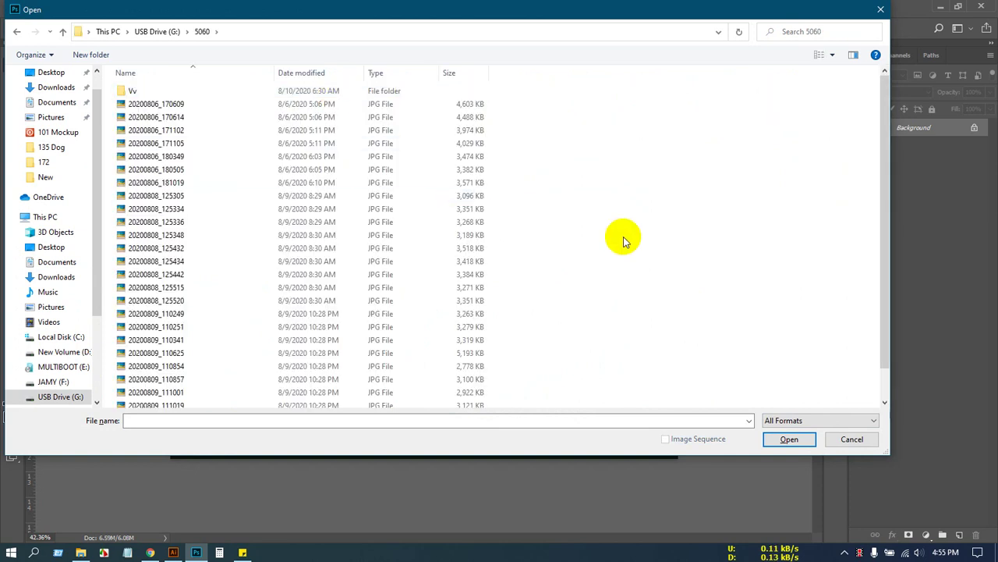
{"action": "scroll", "coordinate": [652, 253], "scroll_direction": "up", "scroll_amount": 4}
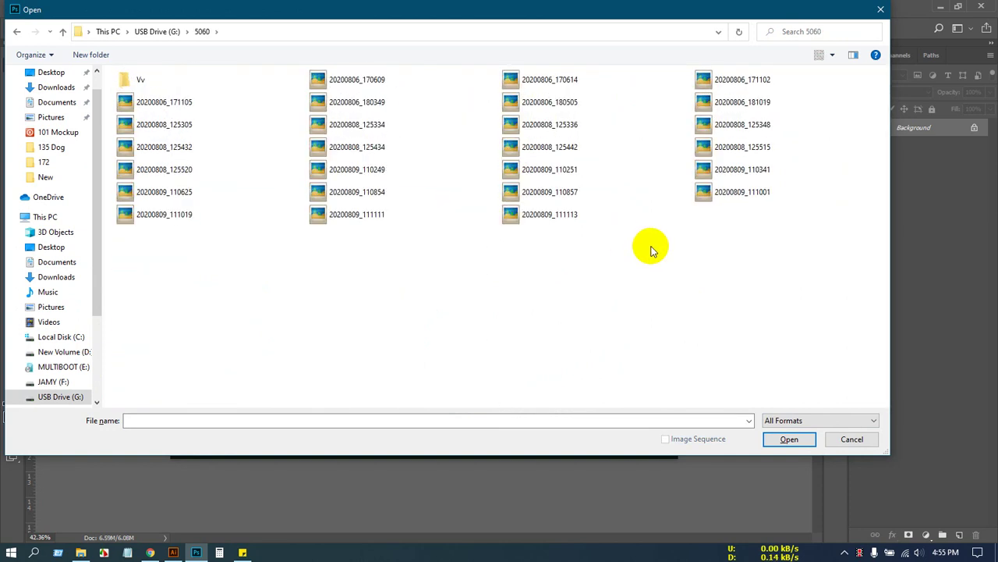
{"action": "scroll", "coordinate": [651, 252], "scroll_direction": "up", "scroll_amount": 2}
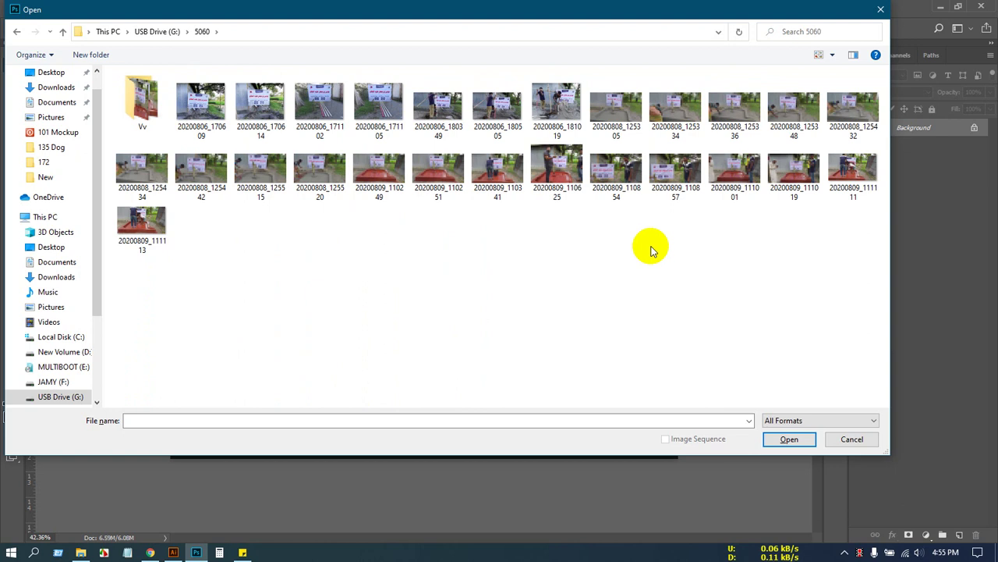
{"action": "scroll", "coordinate": [651, 250], "scroll_direction": "up", "scroll_amount": 3}
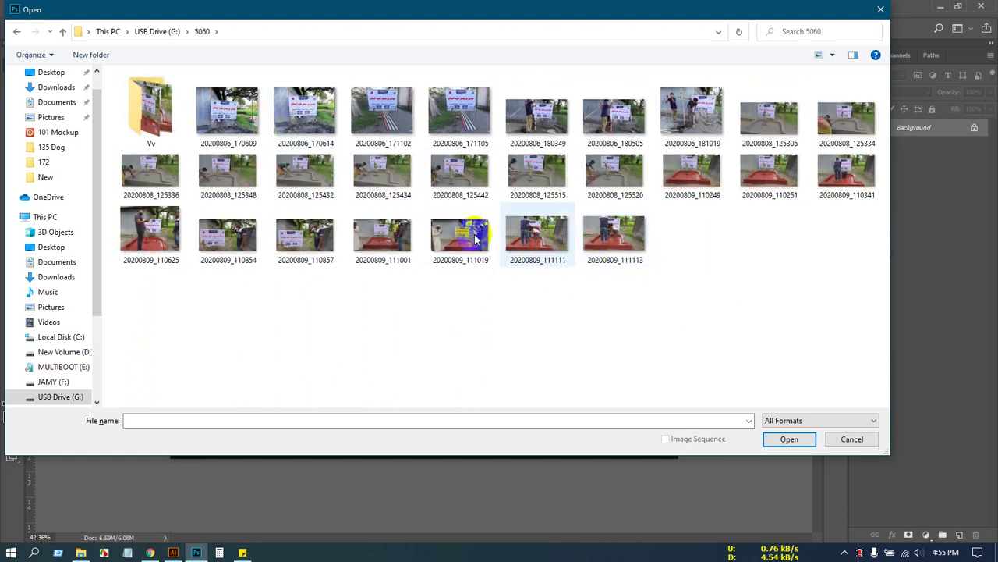
{"action": "double_click", "coordinate": [173, 238]}
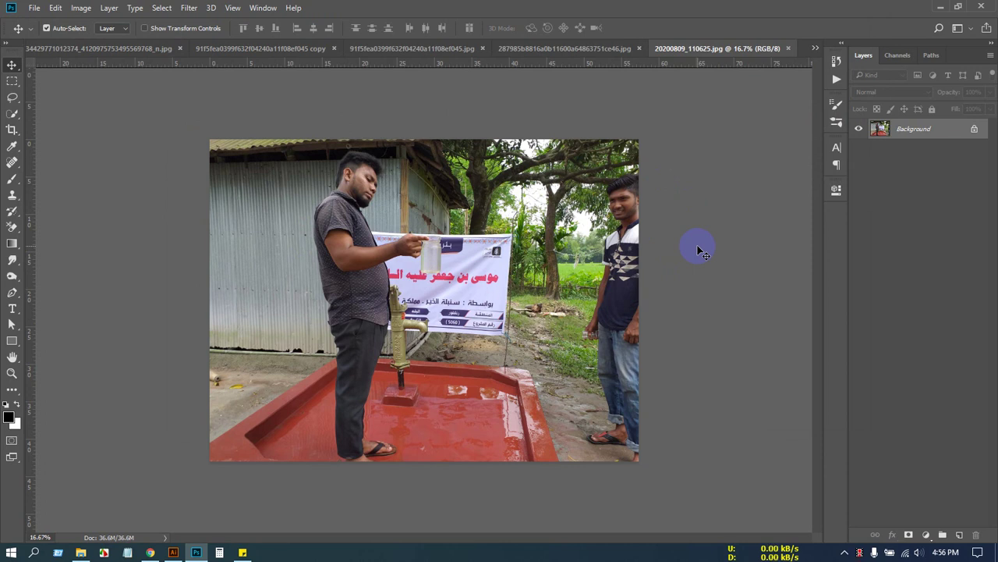
{"action": "left_click", "coordinate": [82, 8]}
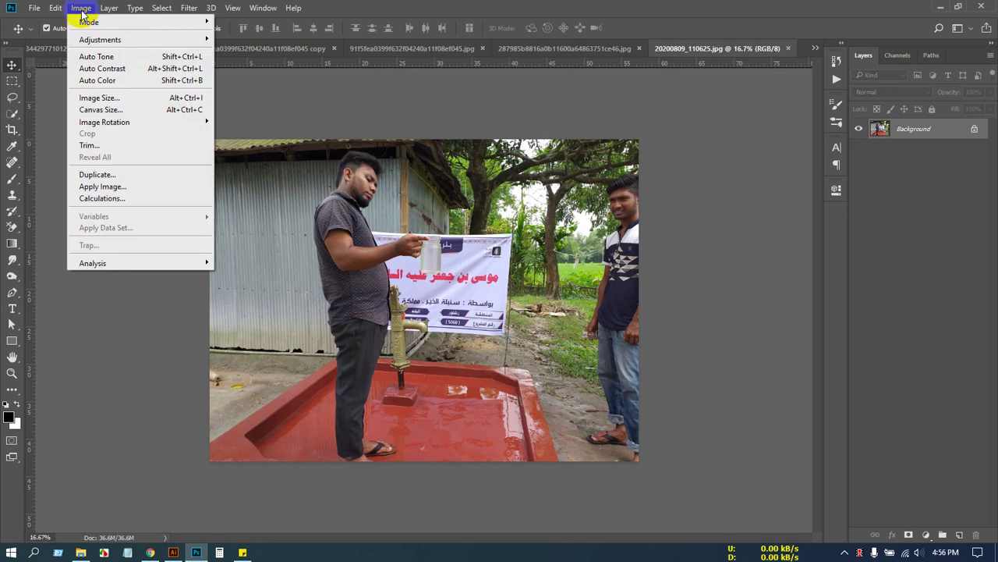
{"action": "mouse_move", "coordinate": [111, 39]}
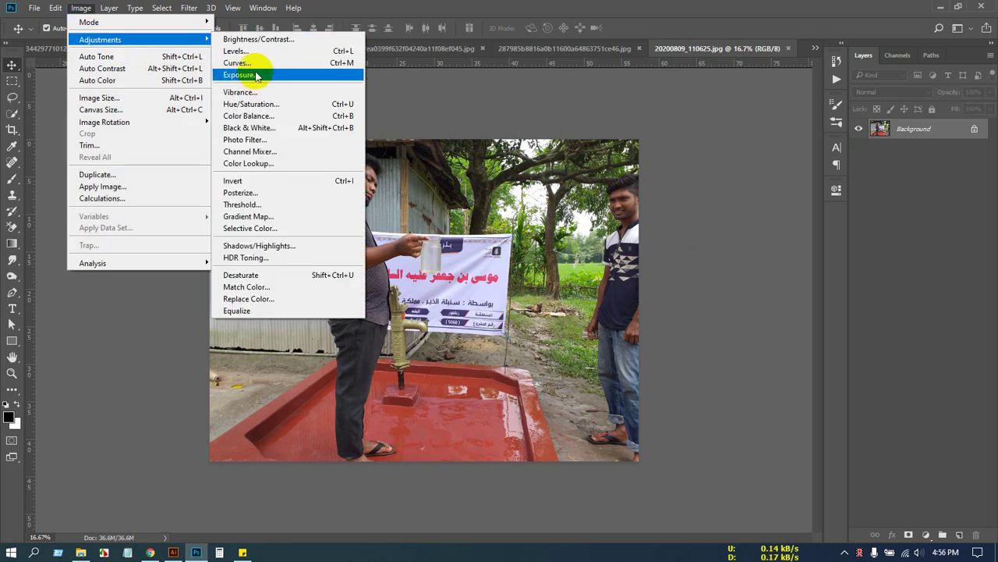
{"action": "left_click", "coordinate": [718, 151]}
Restore the application window from full screen to a floating window and shift it slightly.
{"action": "left_click", "coordinate": [961, 8]}
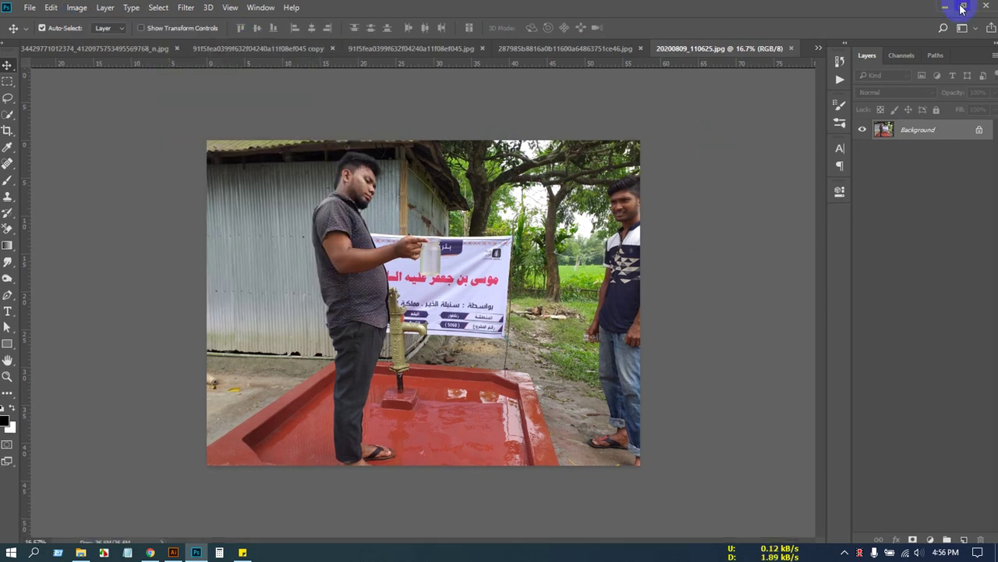
{"action": "left_click_drag", "start_coordinate": [474, 11], "coordinate": [485, 17]}
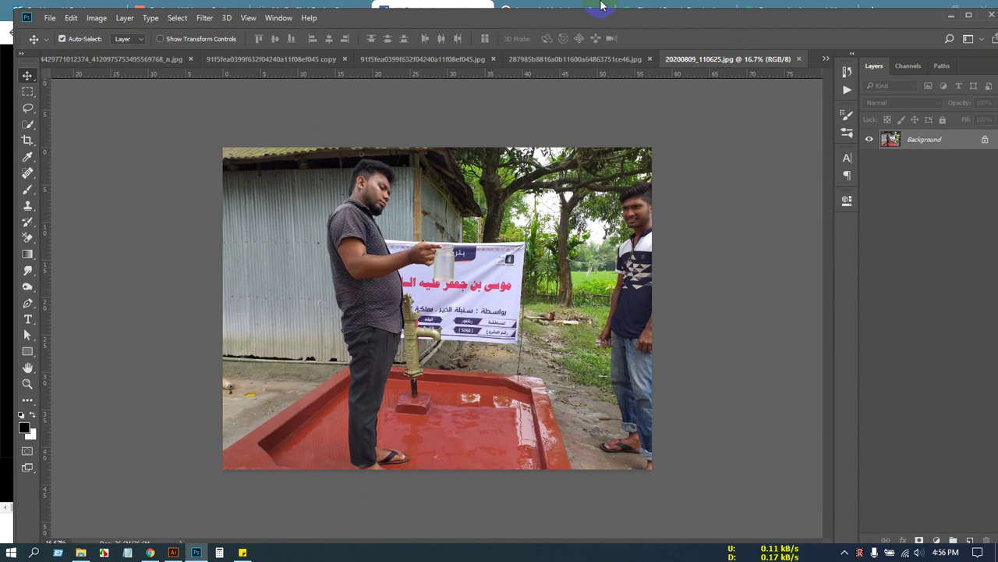
{"action": "left_click", "coordinate": [493, 24]}
{"action": "mouse_move", "coordinate": [493, 24]}
{"action": "left_mouse_down"}
{"action": "mouse_move", "coordinate": [512, 22]}
{"action": "mouse_move", "coordinate": [502, 27]}
{"action": "left_mouse_up"}
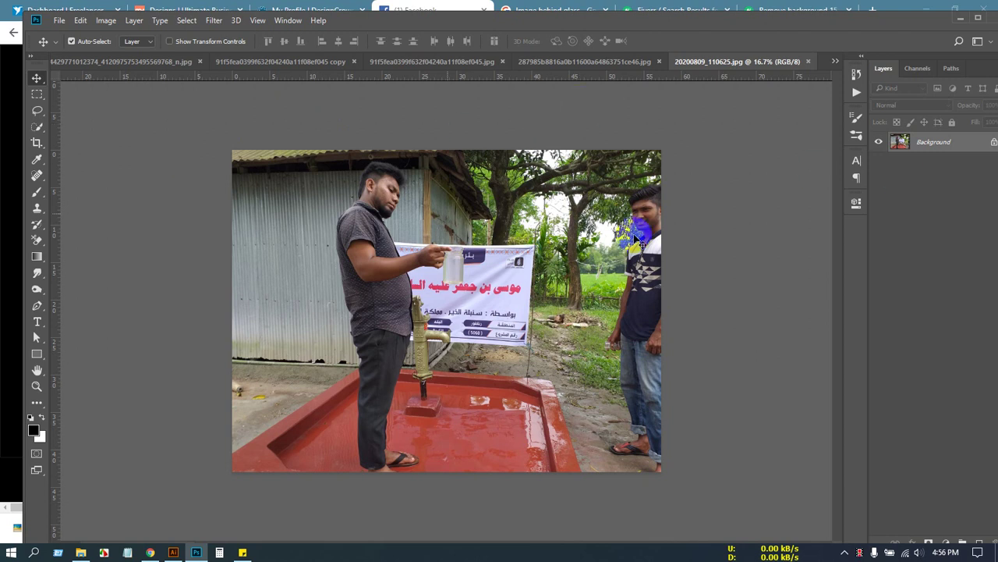
Duplicate the photo's Background layer and hide the original Background.
{"action": "left_click", "coordinate": [949, 142]}
{"action": "key", "text": "ctrl+j"}
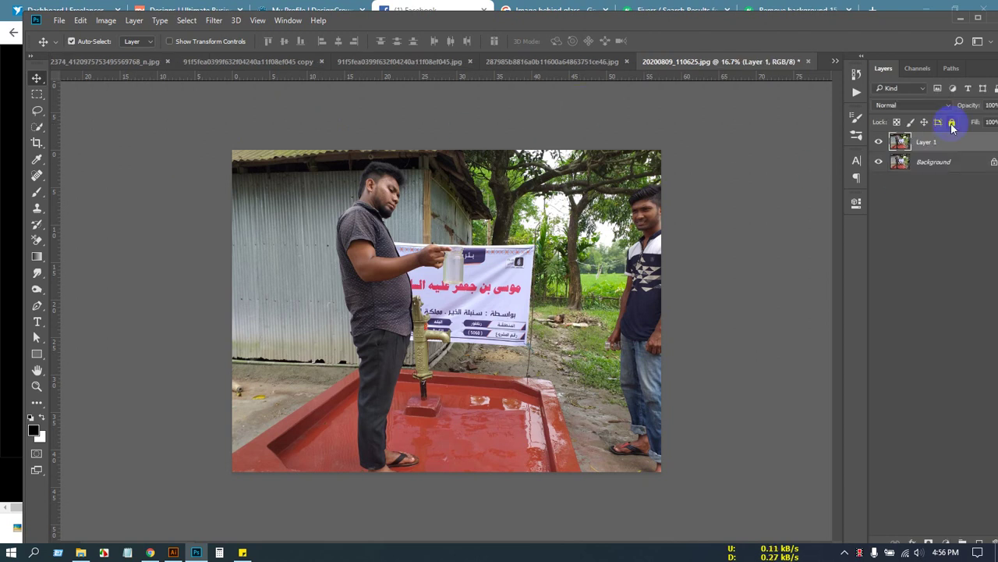
{"action": "left_click", "coordinate": [880, 163]}
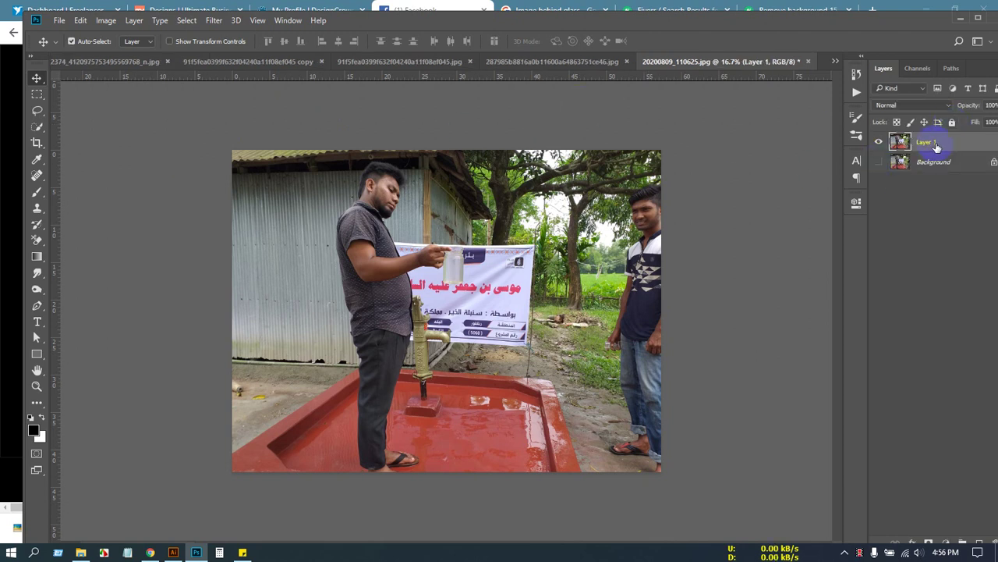
Try a Curves adjustment on Layer 1 with an RGB midpoint at input 125 and output 129.
{"action": "key", "text": "ctrl+m"}
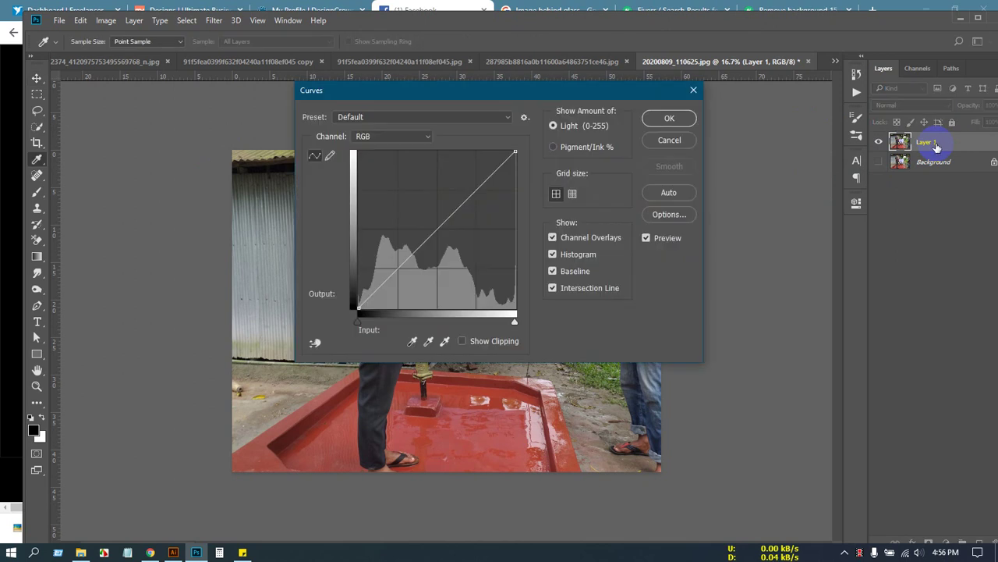
{"action": "left_click", "coordinate": [554, 123]}
{"action": "left_click_drag", "start_coordinate": [452, 92], "coordinate": [793, 191]}
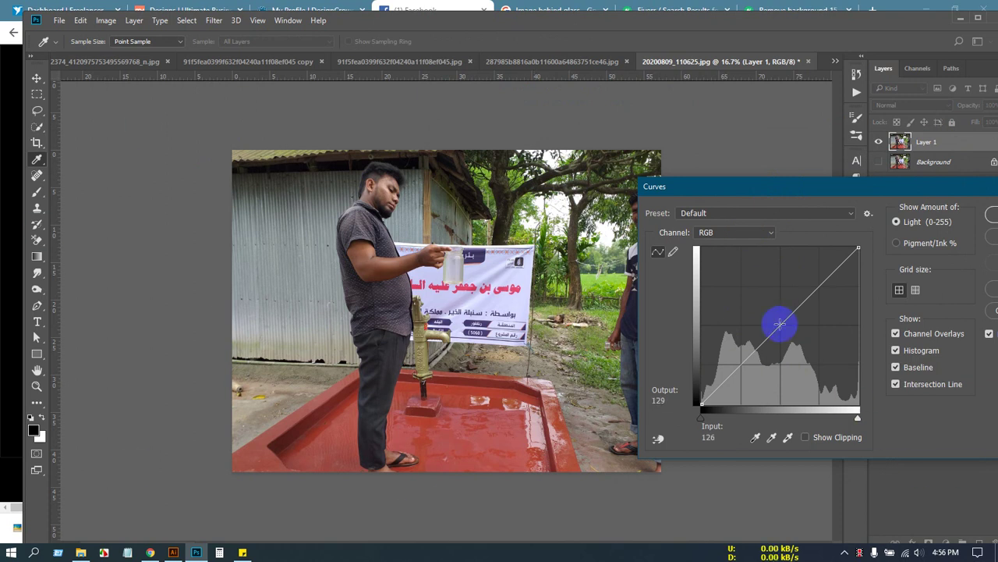
{"action": "mouse_move", "coordinate": [779, 325]}
{"action": "left_mouse_down"}
{"action": "mouse_move", "coordinate": [763, 316]}
{"action": "mouse_move", "coordinate": [787, 336]}
{"action": "mouse_move", "coordinate": [778, 324]}
{"action": "left_mouse_up"}
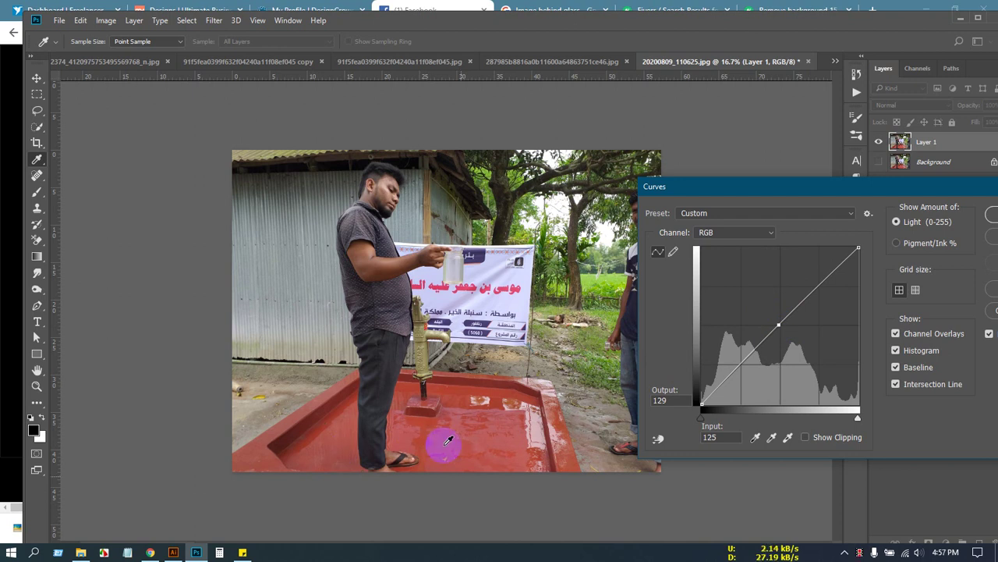
Try Curves points at input 128, output 128 in the Red channel and input 125, output 120 in the Green channel.
{"action": "left_click", "coordinate": [726, 233]}
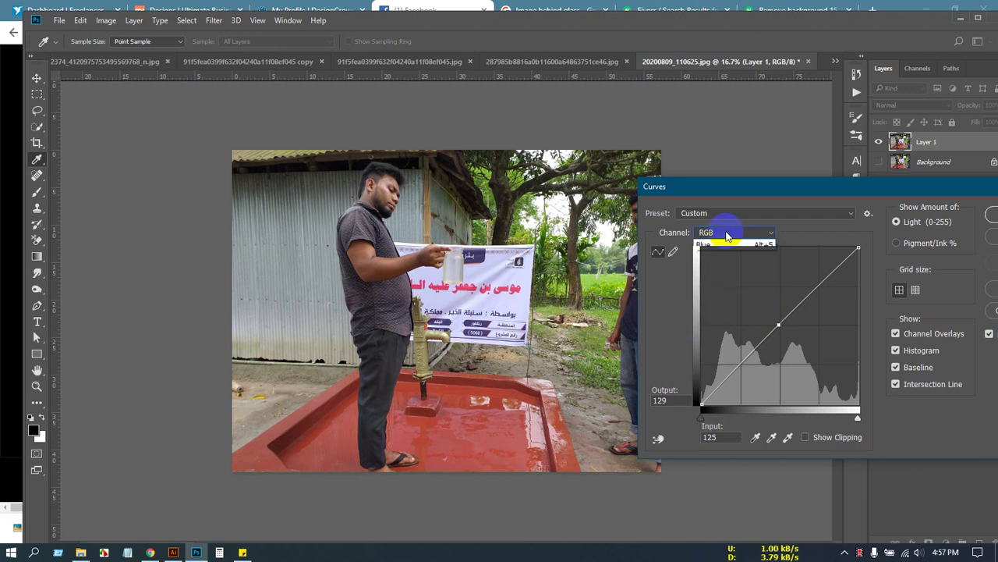
{"action": "left_click", "coordinate": [729, 254]}
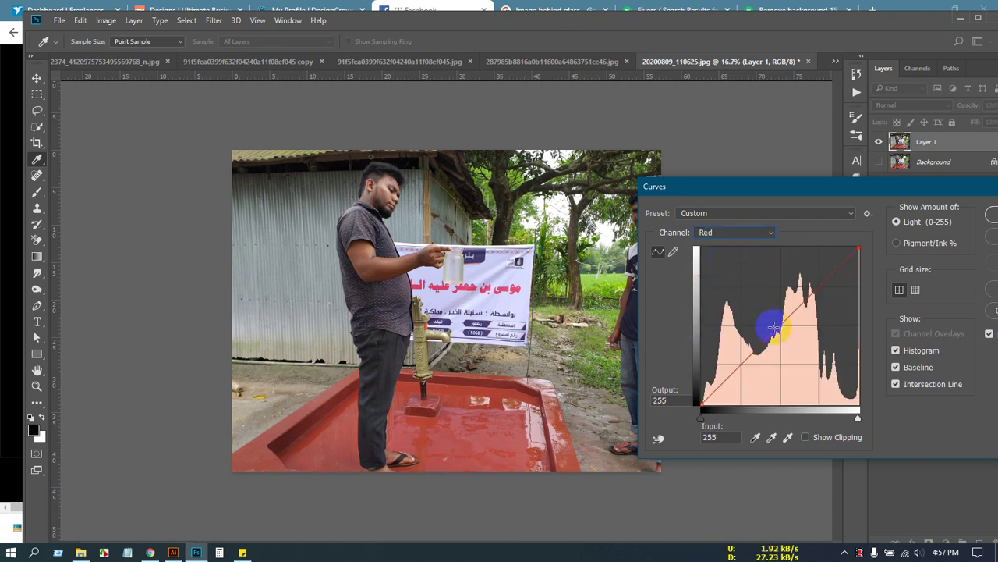
{"action": "mouse_move", "coordinate": [778, 325]}
{"action": "left_mouse_down"}
{"action": "mouse_move", "coordinate": [789, 337]}
{"action": "mouse_move", "coordinate": [781, 325]}
{"action": "left_mouse_up"}
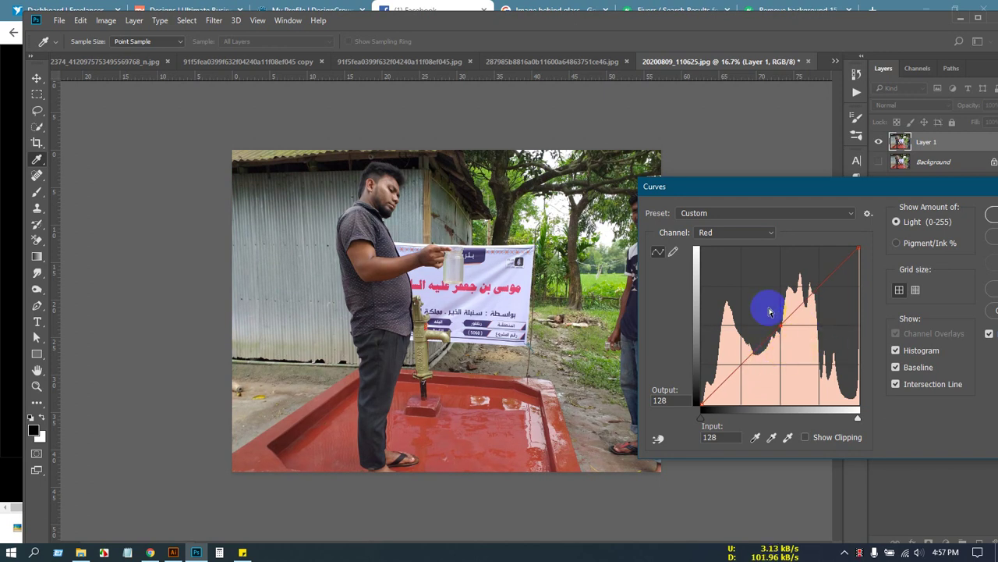
{"action": "left_click", "coordinate": [729, 232]}
{"action": "left_click", "coordinate": [729, 263]}
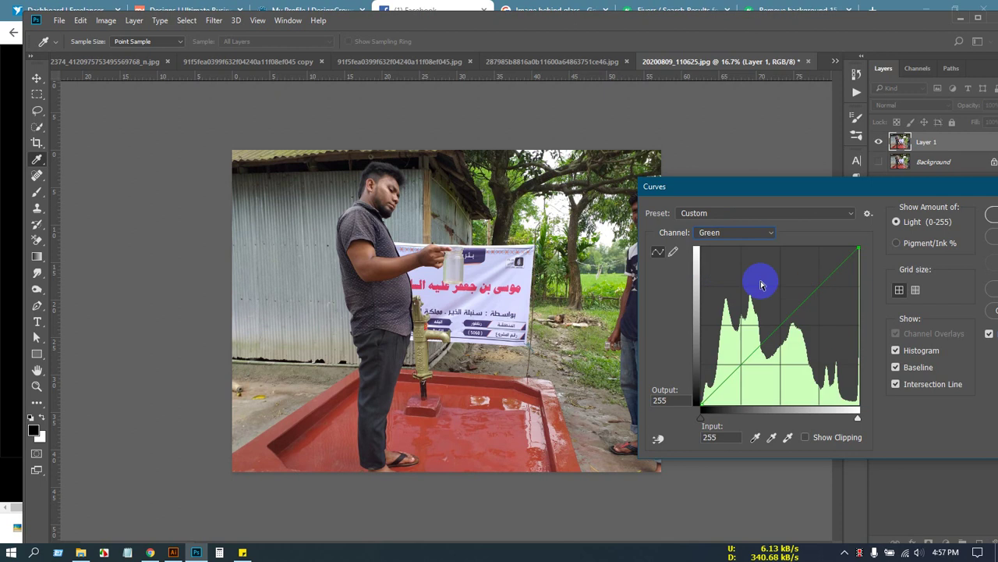
{"action": "mouse_move", "coordinate": [773, 333]}
{"action": "left_mouse_down"}
{"action": "mouse_move", "coordinate": [771, 318]}
{"action": "mouse_move", "coordinate": [778, 331]}
{"action": "left_mouse_up"}
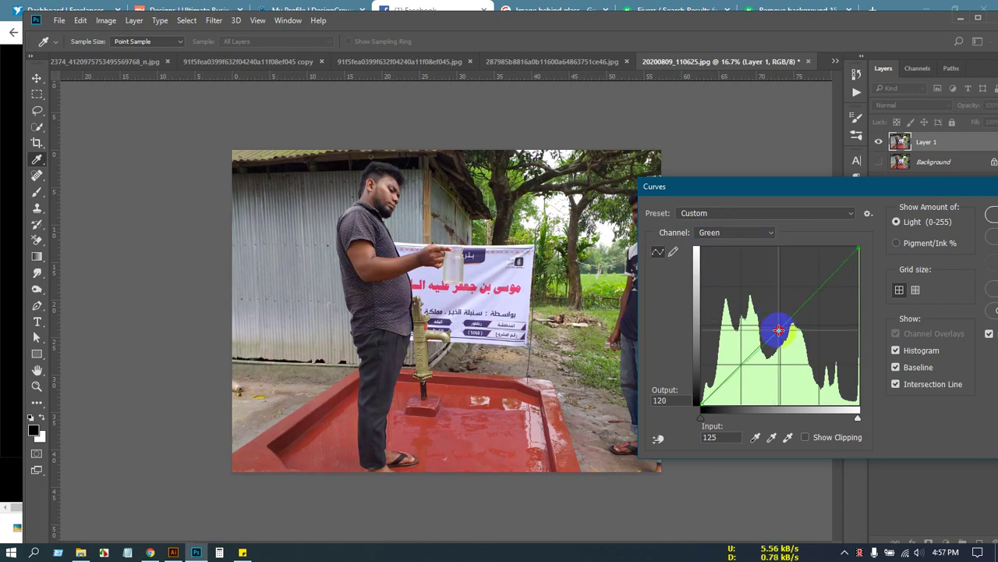
Try raising the Blue channel's curve to output 133 at input 117, and cancel the Curves adjustment.
{"action": "left_click", "coordinate": [736, 231]}
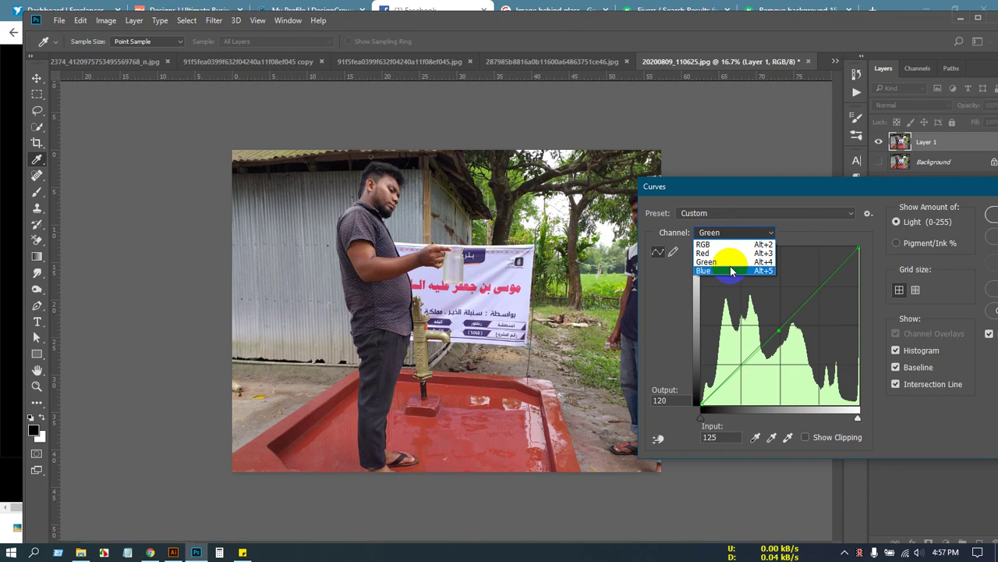
{"action": "left_click", "coordinate": [732, 271]}
{"action": "left_click_drag", "start_coordinate": [774, 293], "coordinate": [773, 321]}
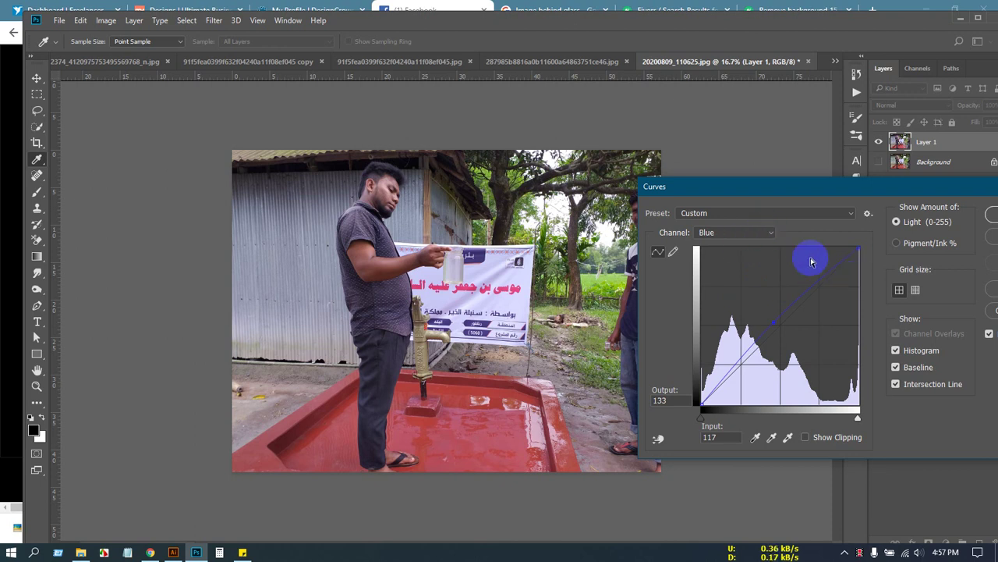
{"action": "left_click_drag", "start_coordinate": [819, 197], "coordinate": [608, 151]}
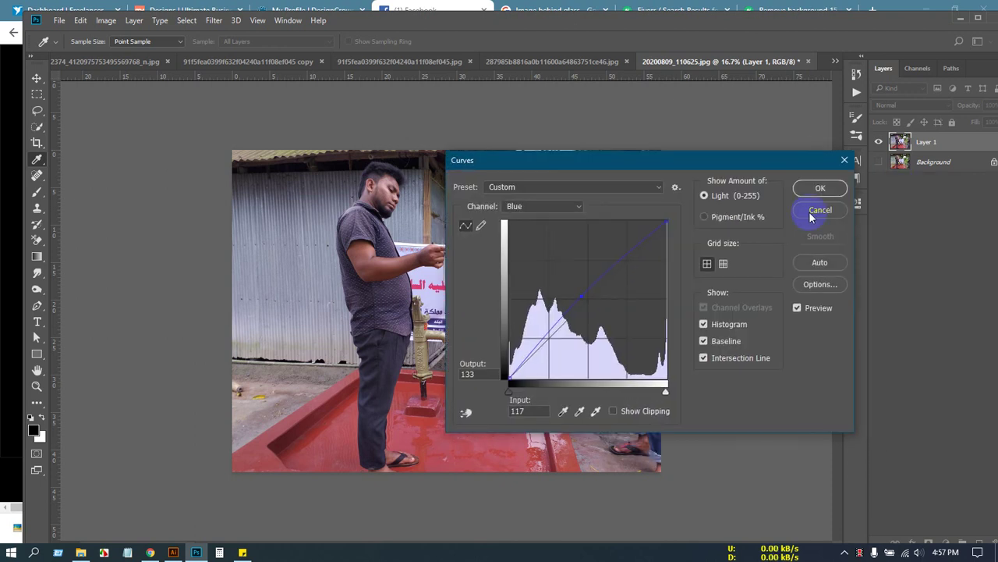
{"action": "left_click", "coordinate": [818, 197]}
{"action": "left_click", "coordinate": [106, 20]}
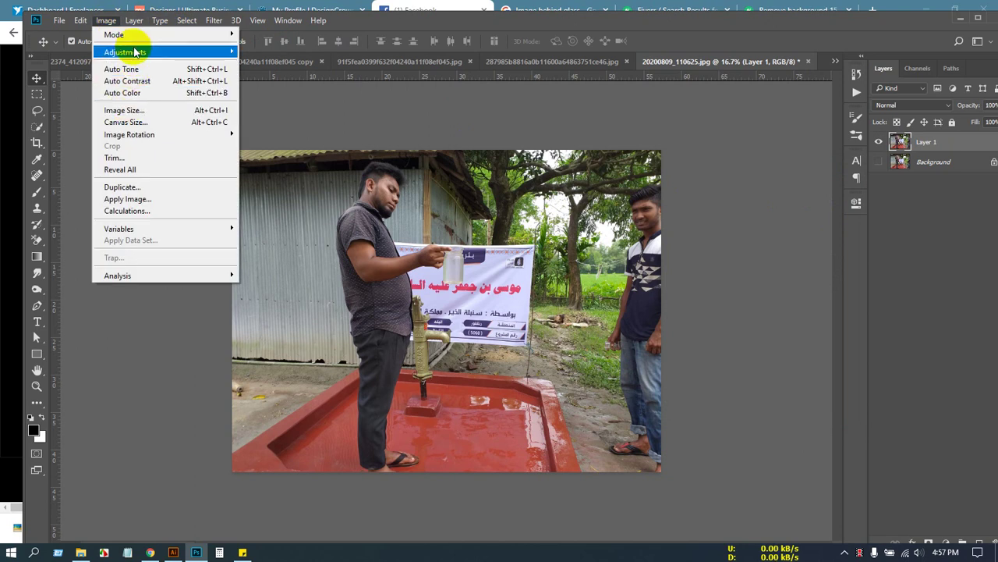
{"action": "mouse_move", "coordinate": [134, 51]}
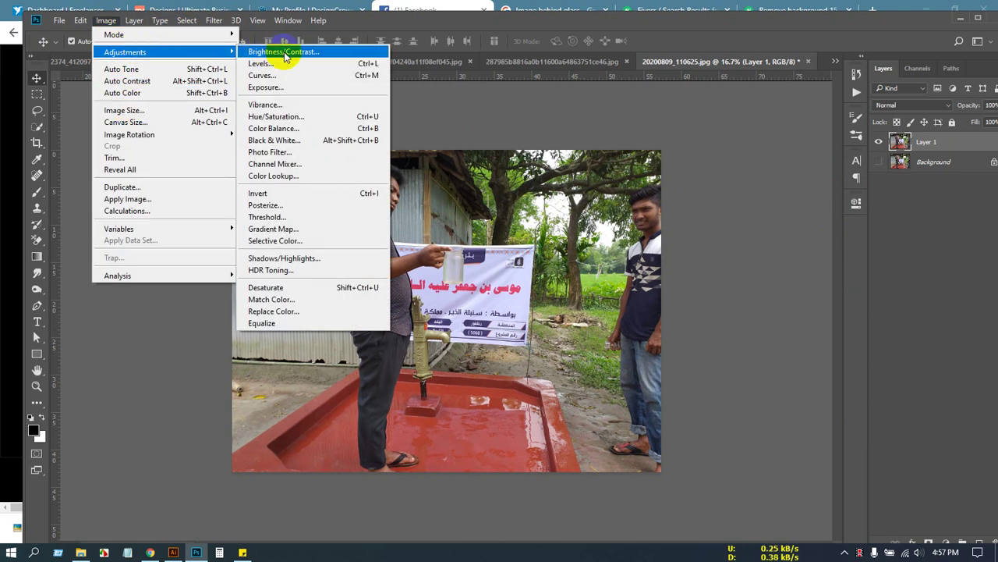
{"action": "left_click", "coordinate": [305, 119]}
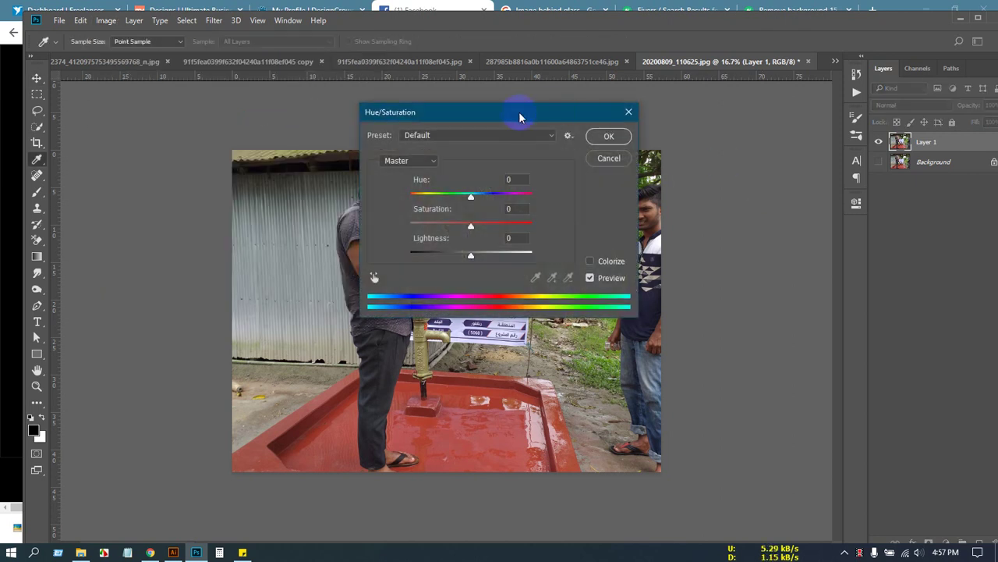
{"action": "left_click_drag", "start_coordinate": [490, 125], "coordinate": [797, 107]}
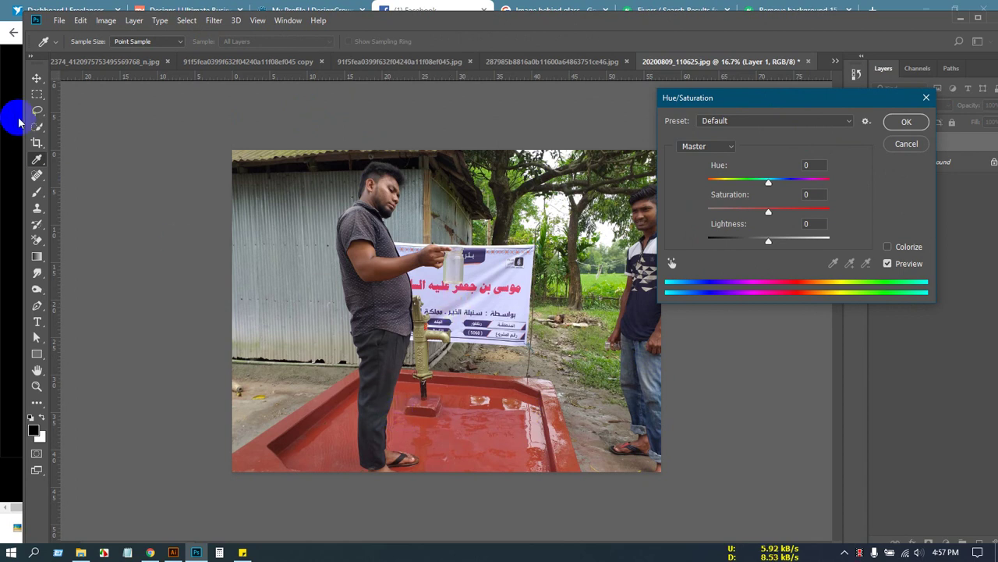
{"action": "scroll", "coordinate": [390, 421], "scroll_direction": "up", "scroll_amount": 1}
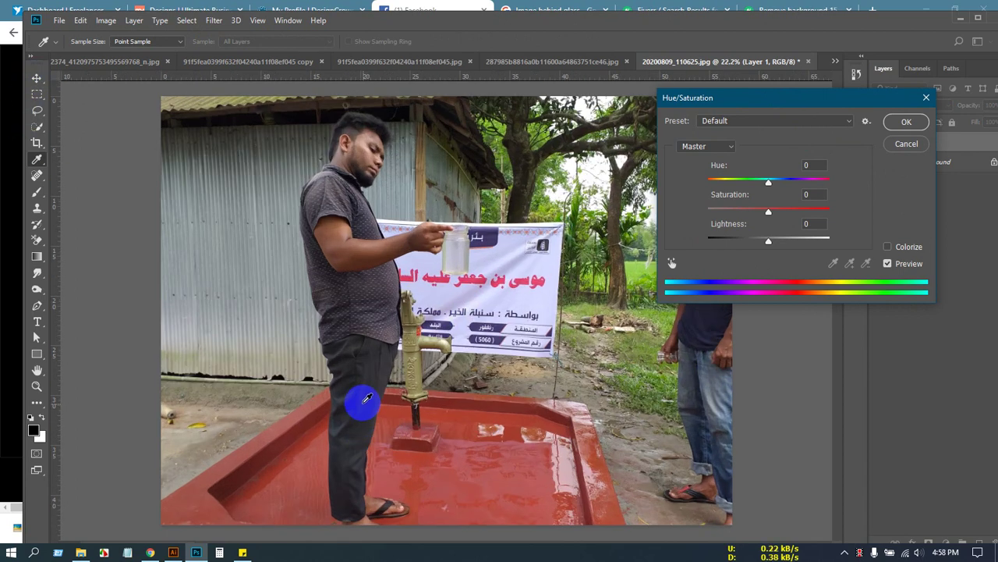
{"action": "left_click", "coordinate": [907, 143]}
{"action": "key", "text": "v"}
{"action": "scroll", "coordinate": [484, 456], "scroll_direction": "down", "scroll_amount": 1}
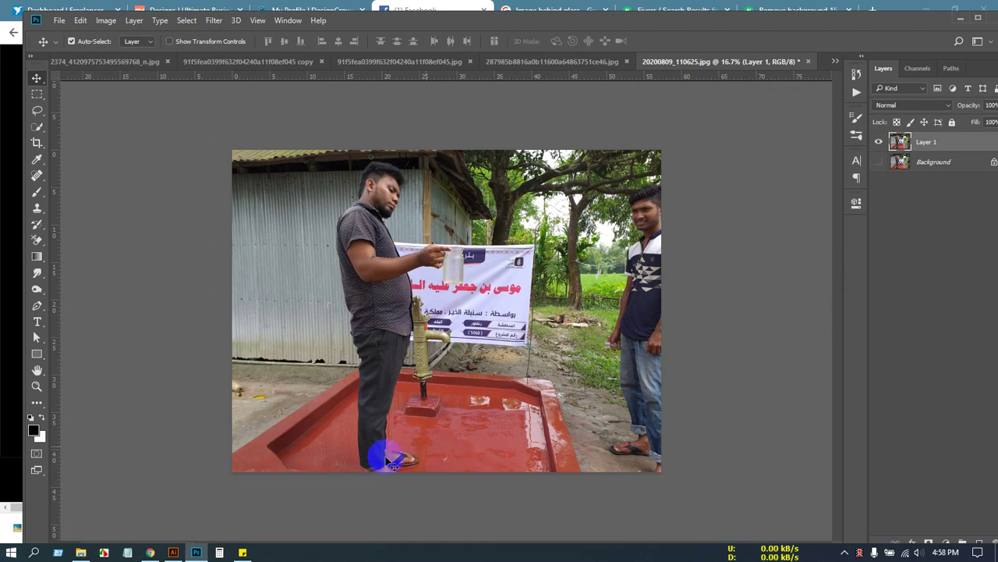
Start a Pen path at the photo's left edge and follow the red platform's upper-left edge to the standing man's trouser leg.
{"action": "scroll", "coordinate": [305, 434], "scroll_direction": "up", "scroll_amount": 2}
{"action": "left_click_drag", "start_coordinate": [318, 451], "coordinate": [339, 356]}
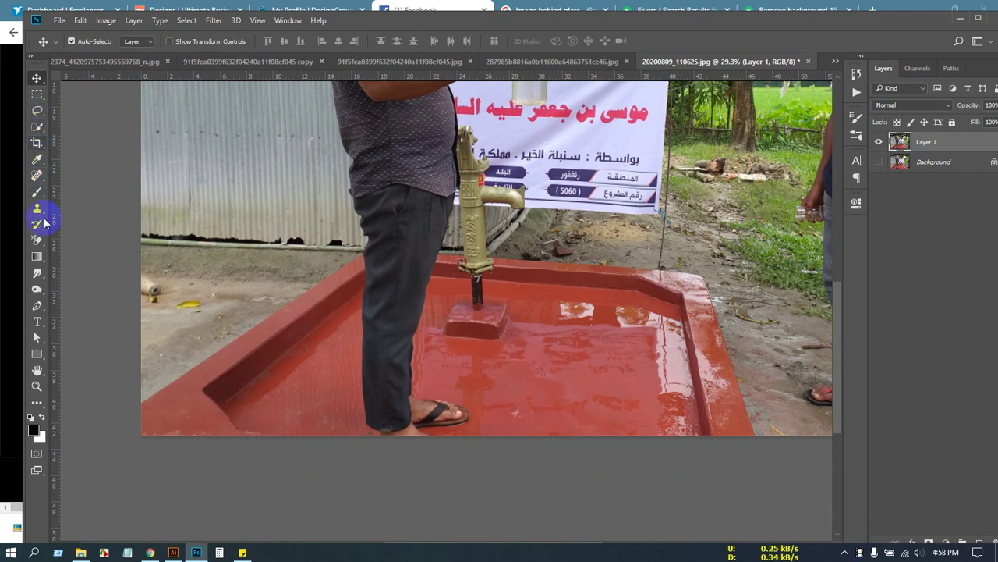
{"action": "left_click", "coordinate": [37, 305]}
{"action": "left_click", "coordinate": [141, 404]}
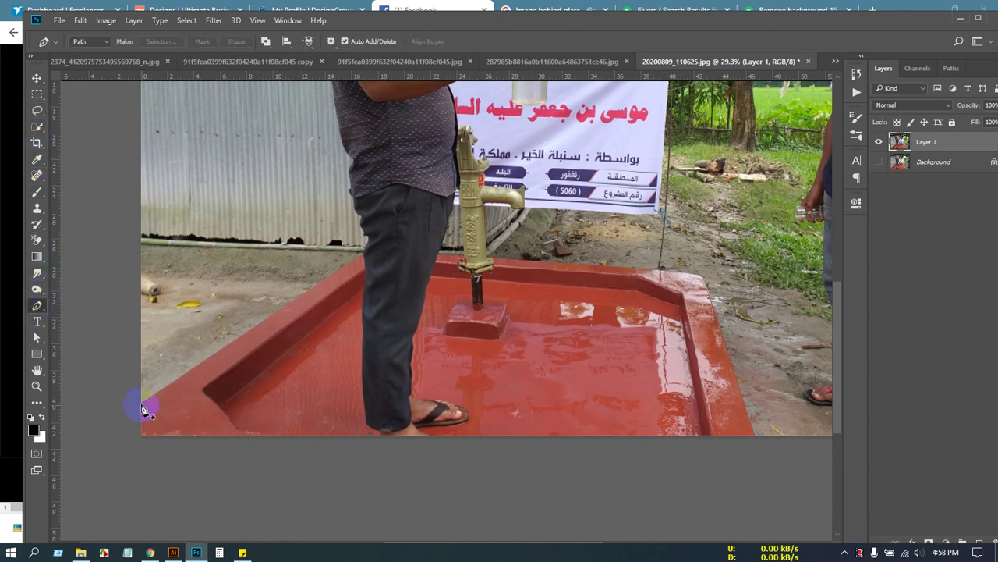
{"action": "left_click", "coordinate": [365, 258]}
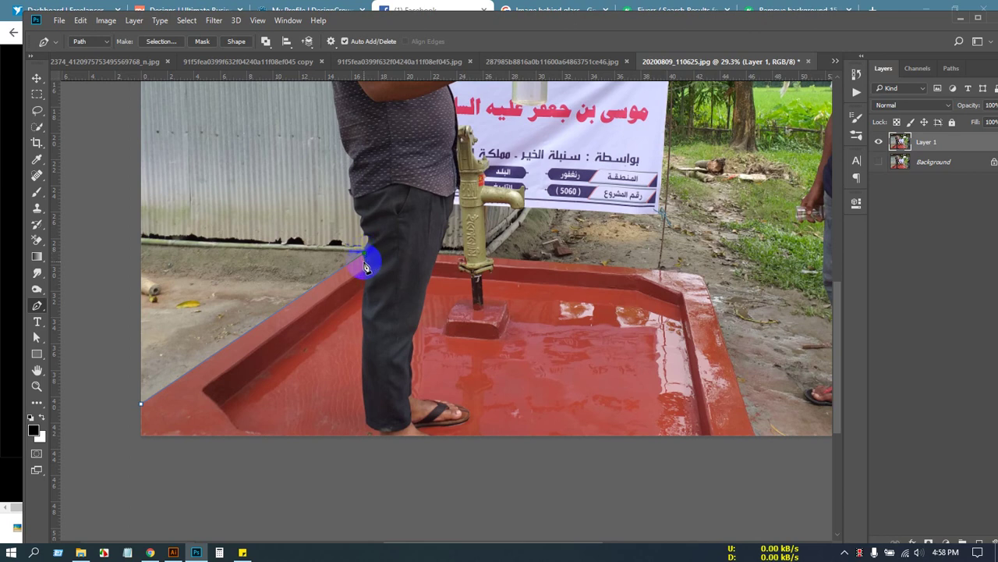
Continue the path down the back of the trouser leg and around its hem to the photo's bottom edge.
{"action": "left_click_drag", "start_coordinate": [365, 268], "coordinate": [366, 358]}
{"action": "scroll", "coordinate": [362, 355], "scroll_direction": "up", "scroll_amount": 3}
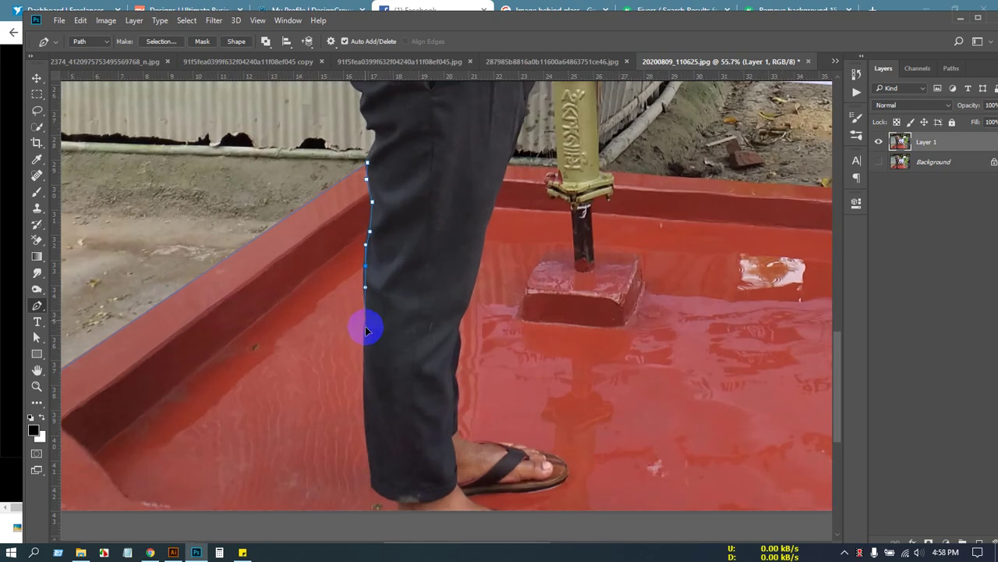
{"action": "scroll", "coordinate": [370, 403], "scroll_direction": "down", "scroll_amount": 3}
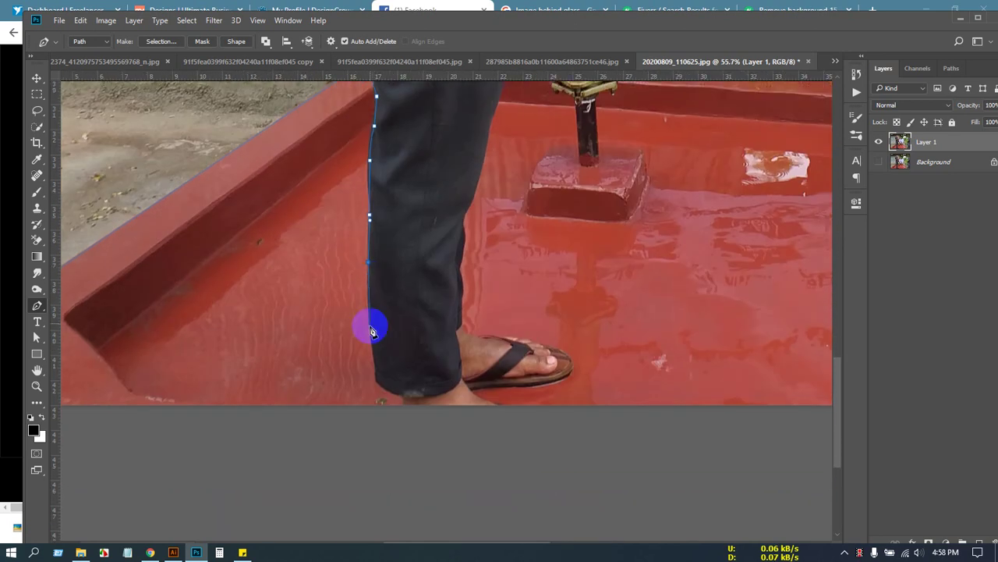
{"action": "left_click", "coordinate": [370, 331]}
{"action": "left_click", "coordinate": [376, 358]}
{"action": "left_click_drag", "start_coordinate": [377, 378], "coordinate": [385, 401]}
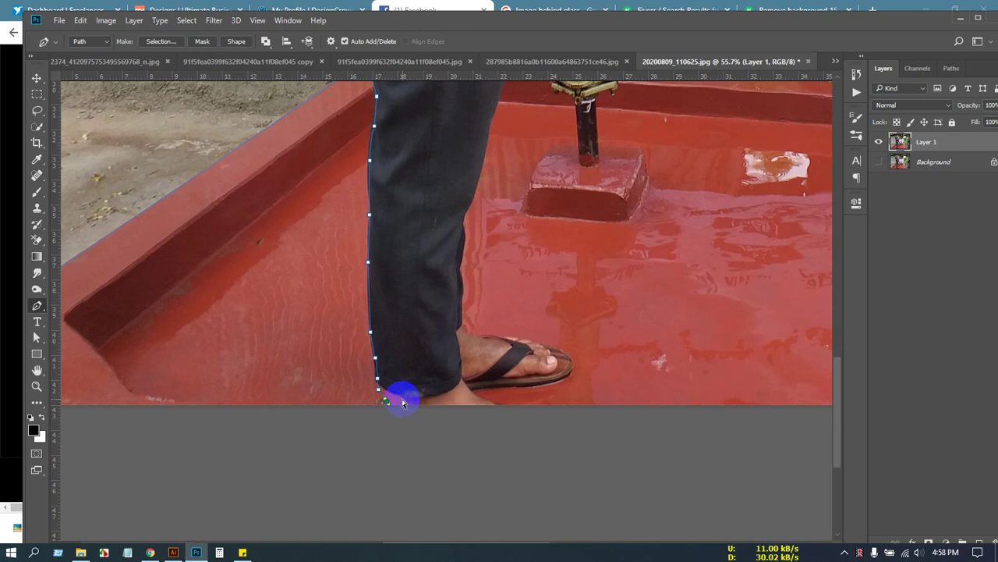
{"action": "key", "text": "ctrl+z"}
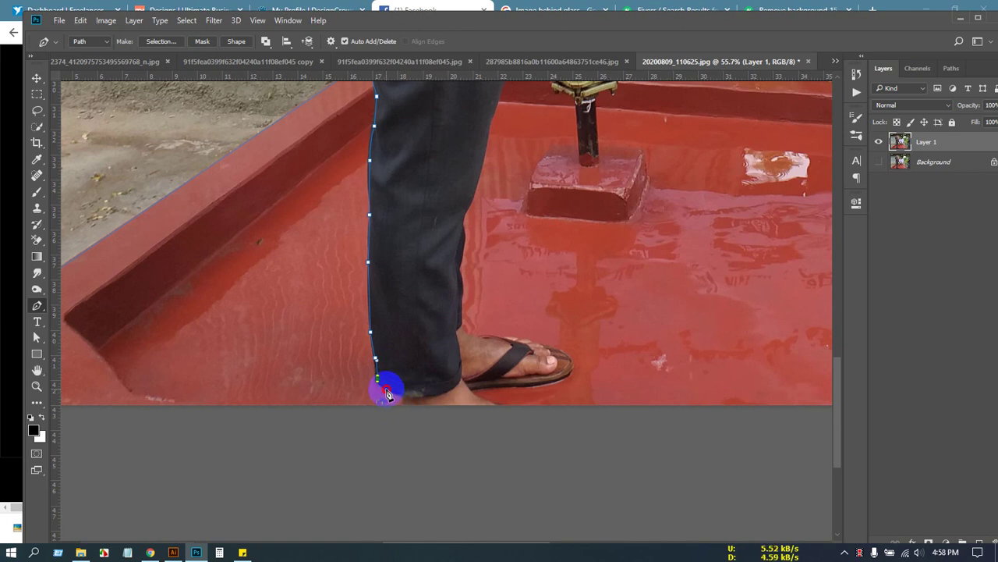
{"action": "left_click_drag", "start_coordinate": [386, 390], "coordinate": [409, 409]}
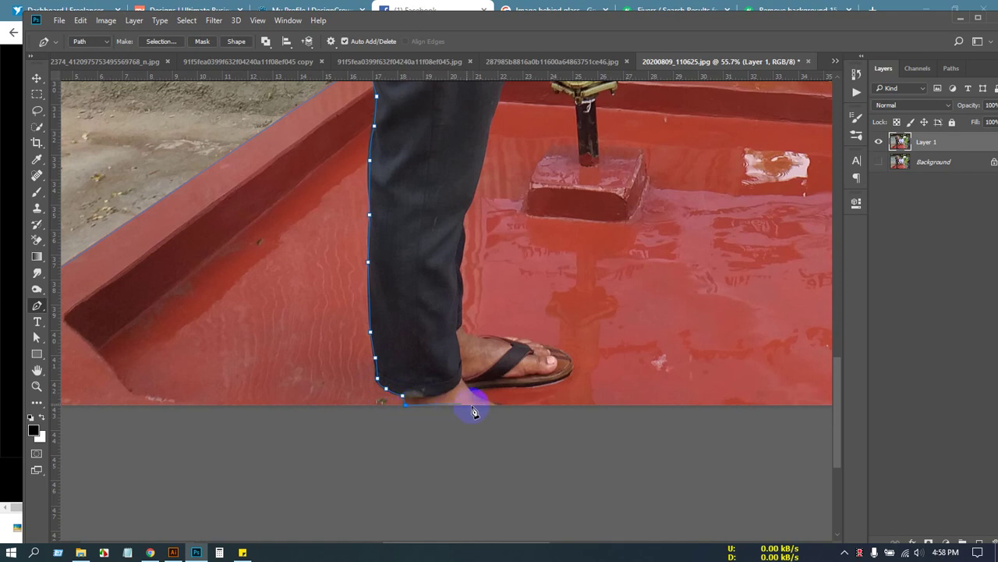
Continue the path along the photo's bottom edge under the heel and around the sandal to the top of the foot.
{"action": "left_click", "coordinate": [499, 408]}
{"action": "left_click", "coordinate": [468, 387]}
{"action": "left_click", "coordinate": [522, 387]}
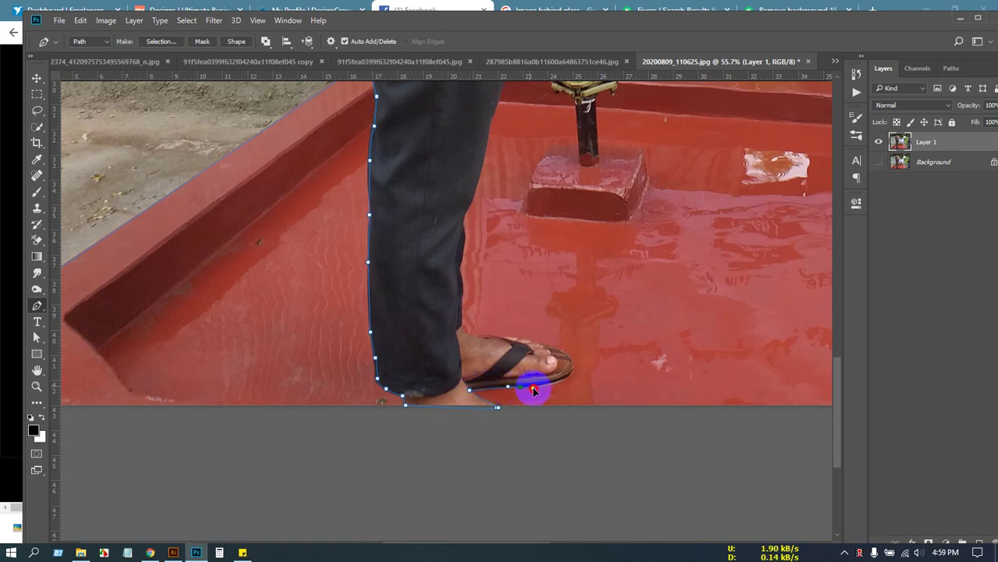
{"action": "left_click_drag", "start_coordinate": [534, 390], "coordinate": [545, 345]}
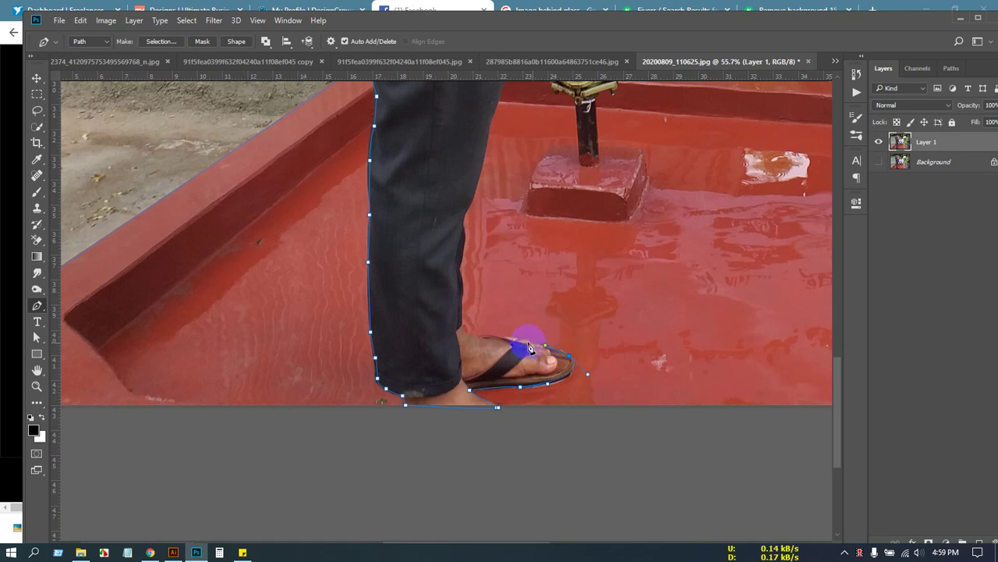
{"action": "left_click", "coordinate": [520, 338]}
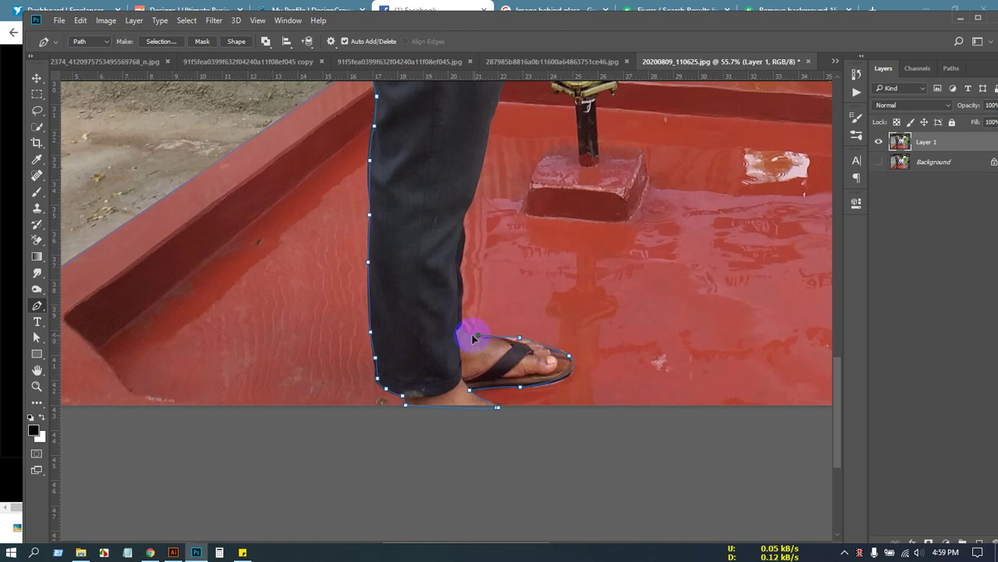
Trace the front edge of the trouser leg upward from the ankle toward the platform's rear edge.
{"action": "left_click_drag", "start_coordinate": [466, 332], "coordinate": [462, 287]}
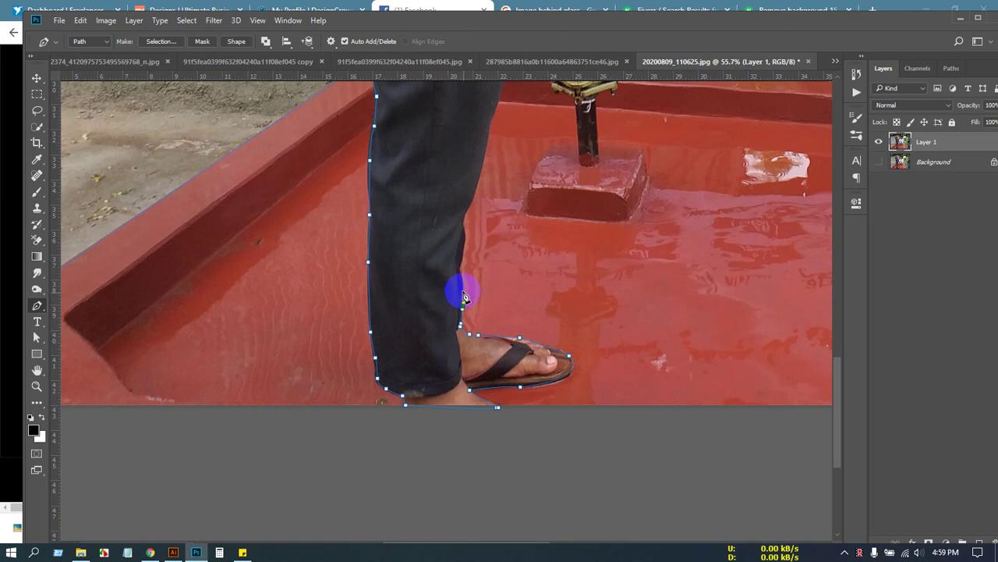
{"action": "left_click_drag", "start_coordinate": [463, 238], "coordinate": [468, 315]}
{"action": "scroll", "coordinate": [470, 326], "scroll_direction": "up", "scroll_amount": 3}
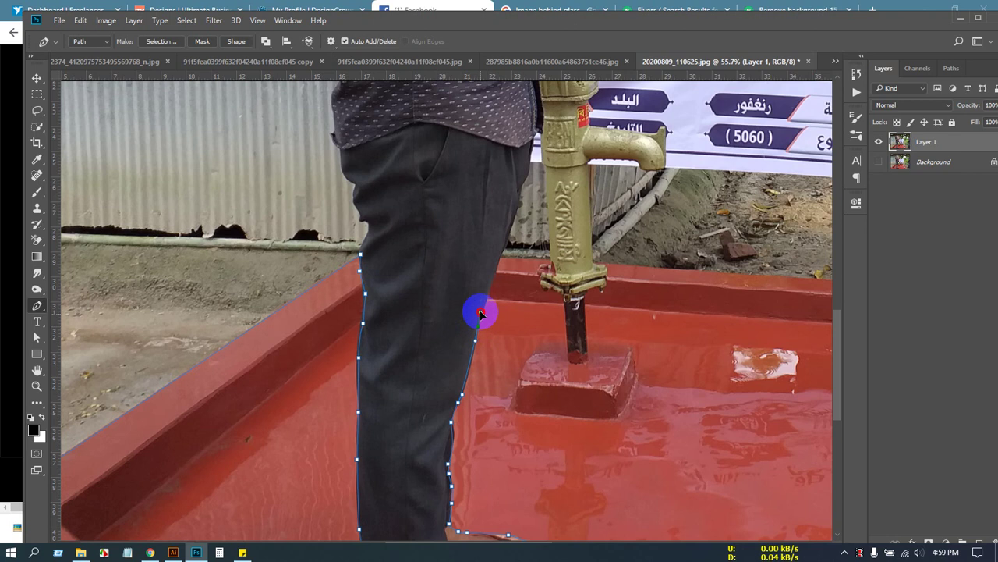
{"action": "left_click", "coordinate": [482, 306]}
{"action": "left_click_drag", "start_coordinate": [491, 265], "coordinate": [474, 341]}
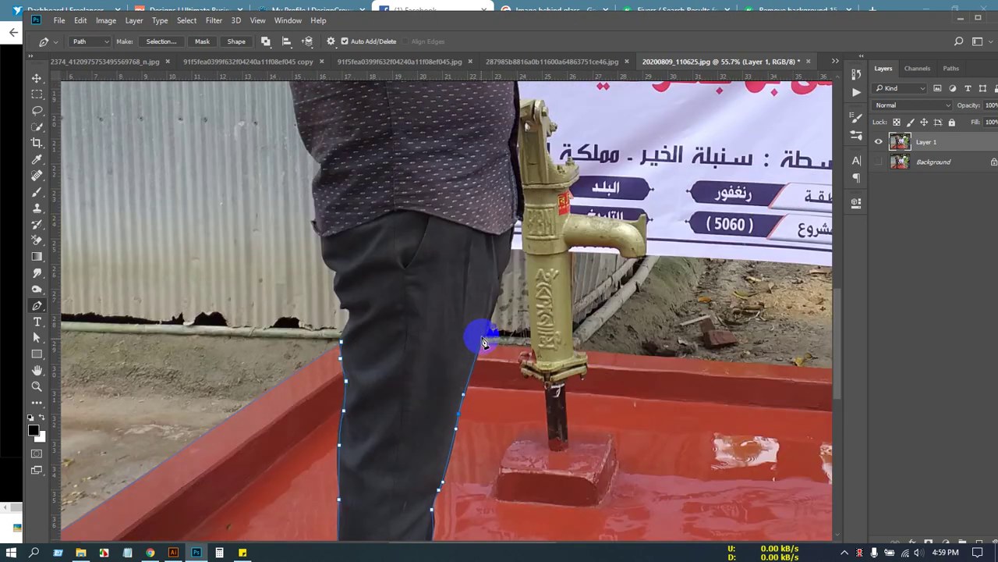
{"action": "left_click", "coordinate": [499, 283]}
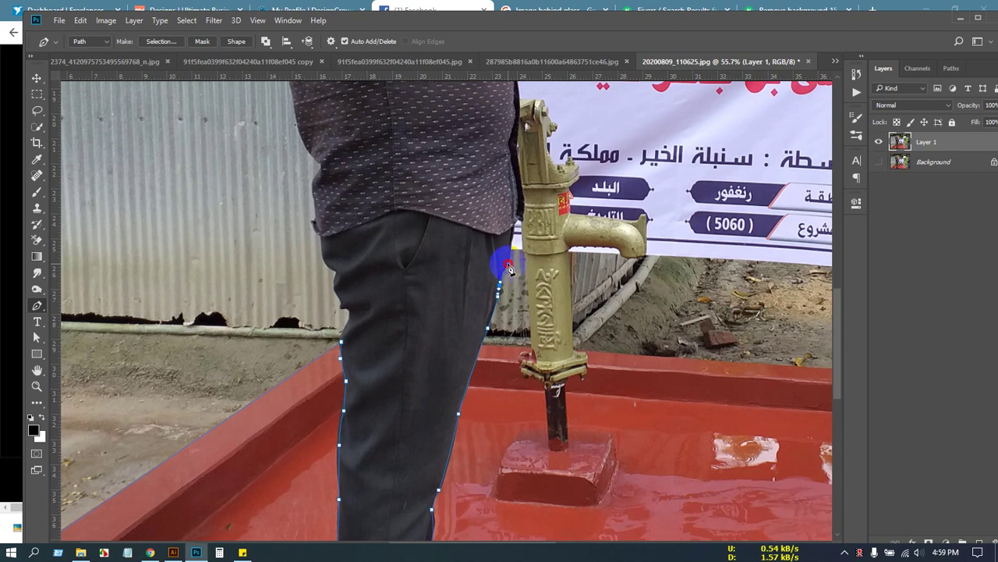
{"action": "key", "text": "ctrl+alt+z"}
{"action": "key", "text": "ctrl+alt+z"}
{"action": "key", "text": "ctrl+alt+z"}
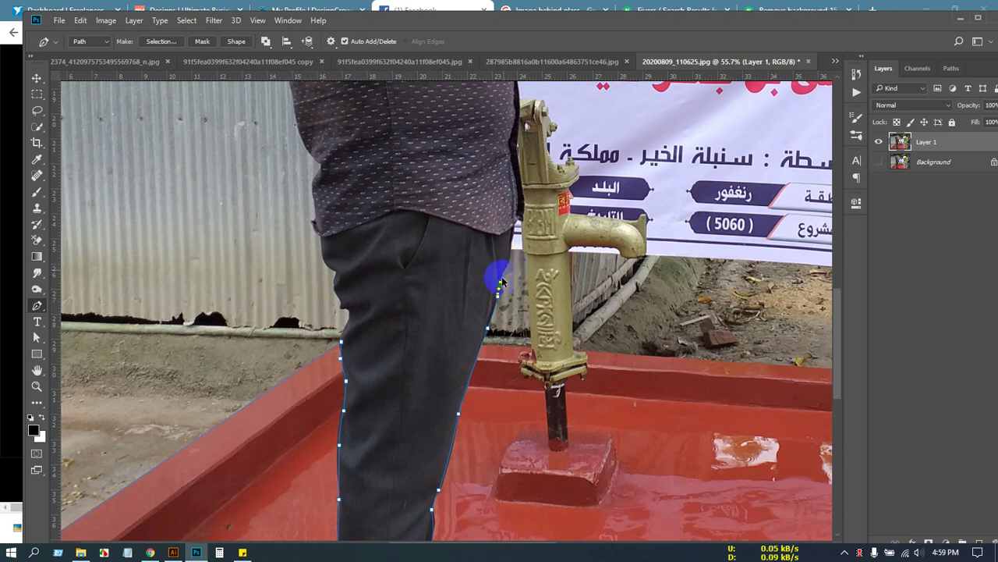
Continue the path along the platform's rear edge to the hand pump and around the left side of its base flange.
{"action": "left_click", "coordinate": [482, 346]}
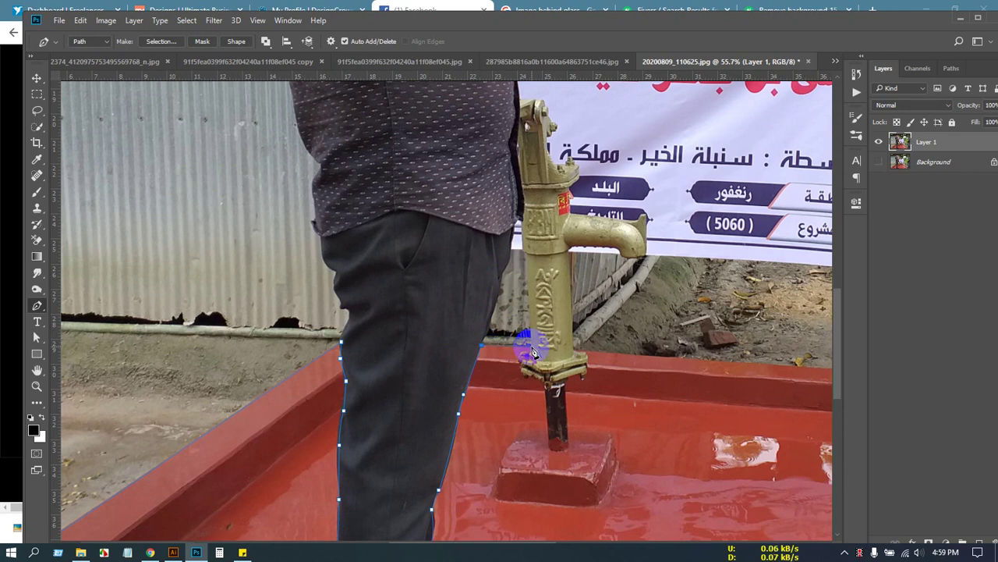
{"action": "scroll", "coordinate": [530, 353], "scroll_direction": "down", "scroll_amount": 3}
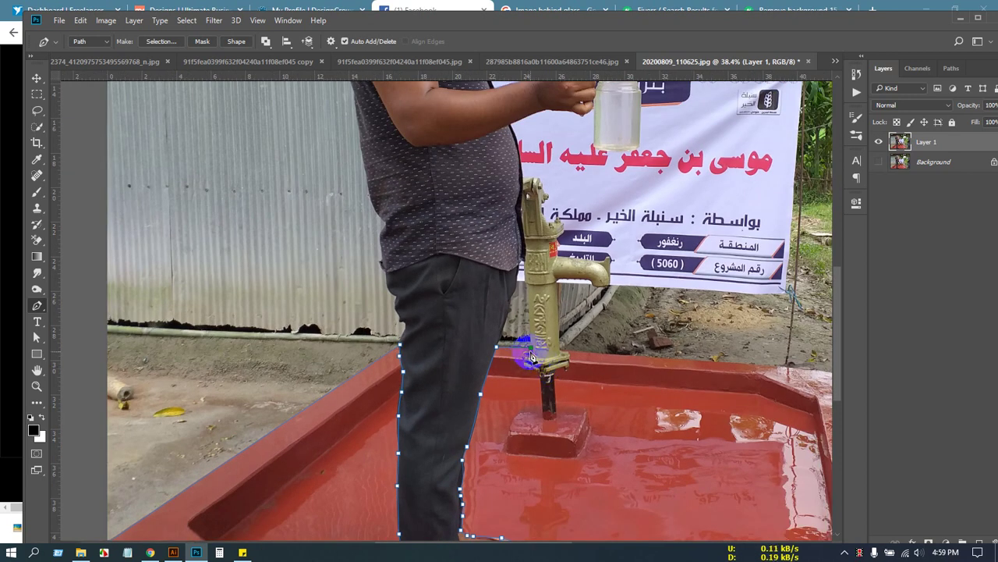
{"action": "scroll", "coordinate": [530, 357], "scroll_direction": "up", "scroll_amount": 3}
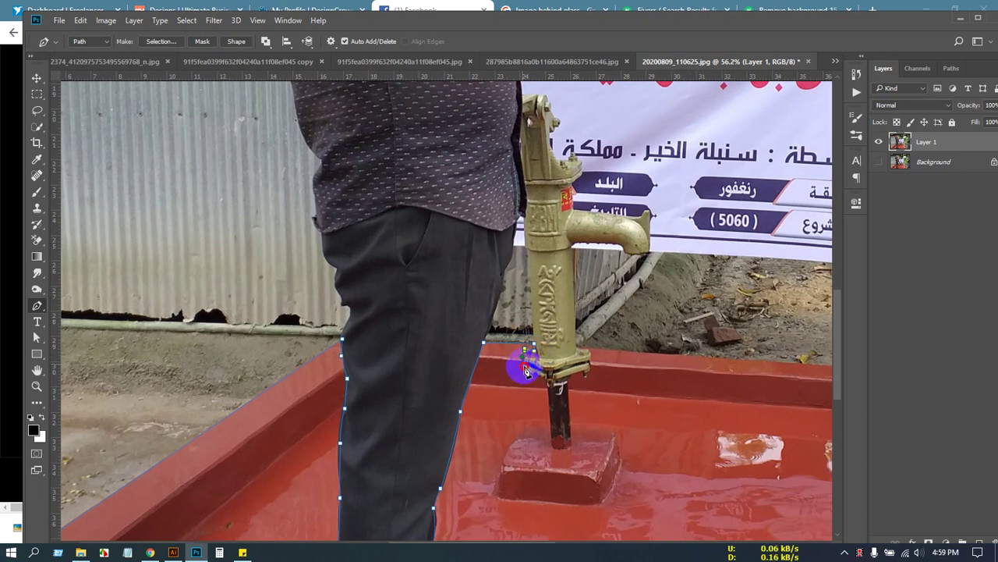
{"action": "left_click", "coordinate": [549, 389]}
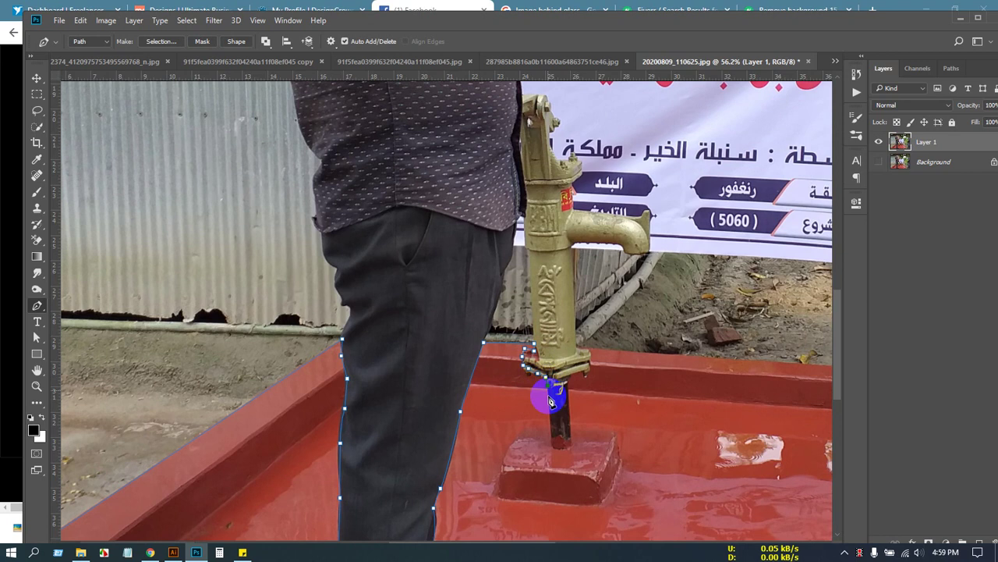
Trace the pump's black pipe down its left side and across its foot on the red block.
{"action": "left_click", "coordinate": [550, 400]}
{"action": "left_click", "coordinate": [550, 413]}
{"action": "left_click", "coordinate": [549, 422]}
{"action": "left_click", "coordinate": [552, 429]}
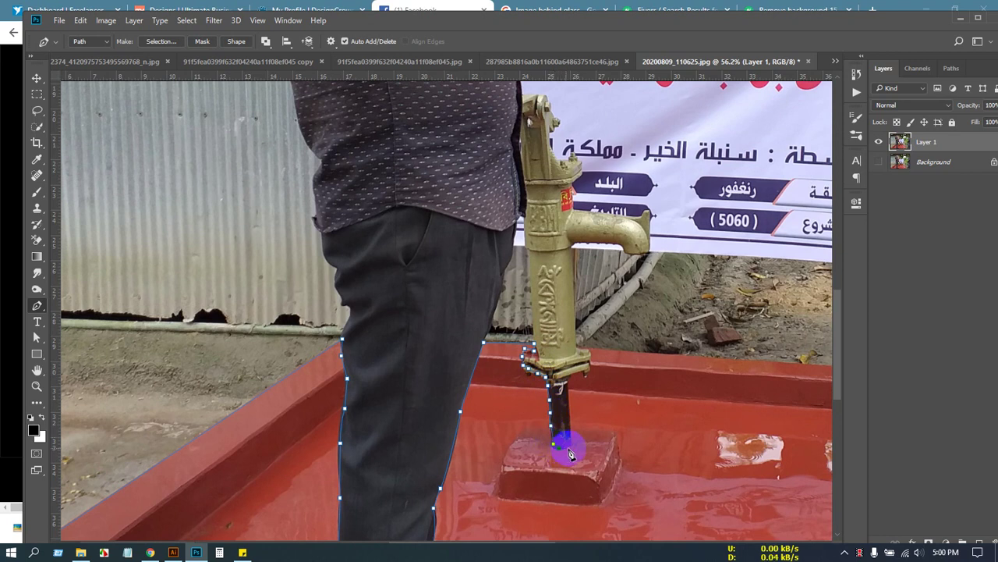
{"action": "left_click", "coordinate": [572, 442]}
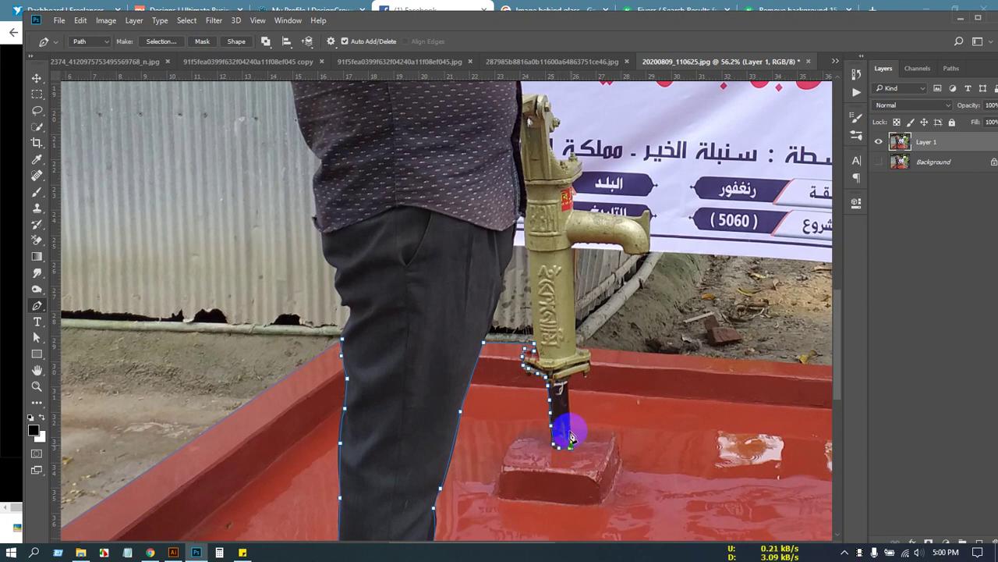
Trace the path up the pipe's right side and around the right side of the flange to the platform's rear edge.
{"action": "left_click", "coordinate": [571, 374]}
{"action": "left_click", "coordinate": [585, 371]}
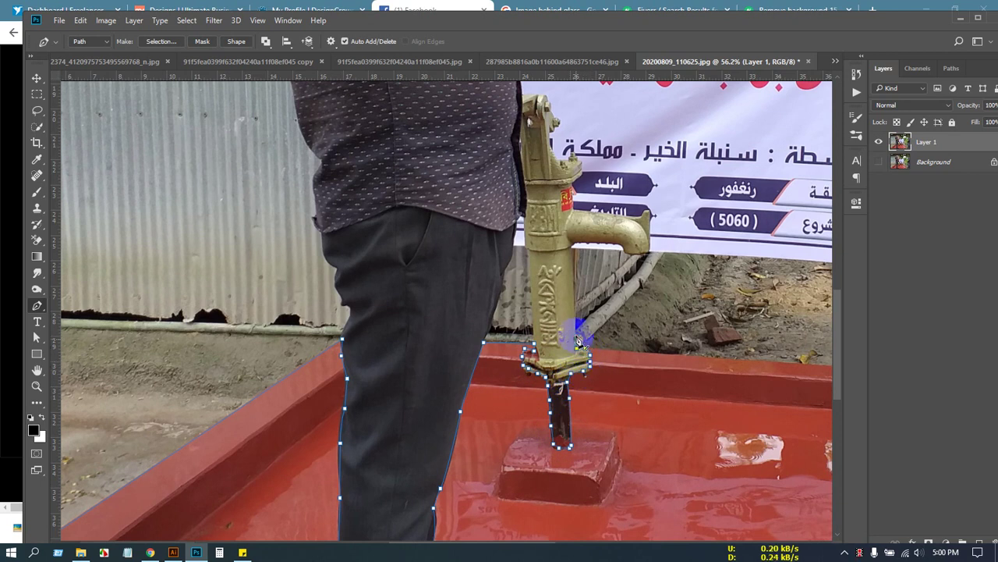
{"action": "scroll", "coordinate": [577, 340], "scroll_direction": "down", "scroll_amount": 5}
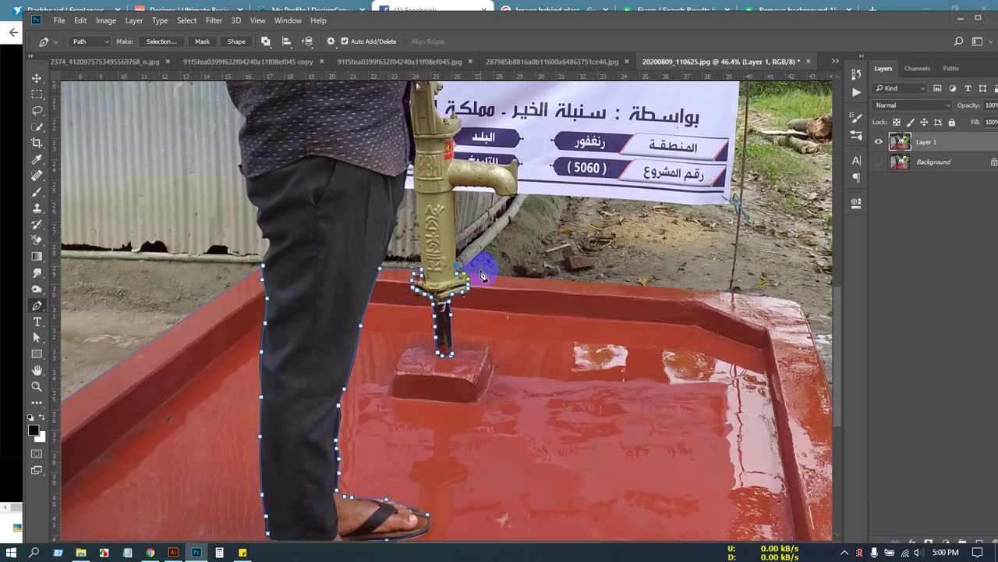
{"action": "scroll", "coordinate": [472, 269], "scroll_direction": "up", "scroll_amount": 5}
{"action": "scroll", "coordinate": [468, 280], "scroll_direction": "up", "scroll_amount": 1}
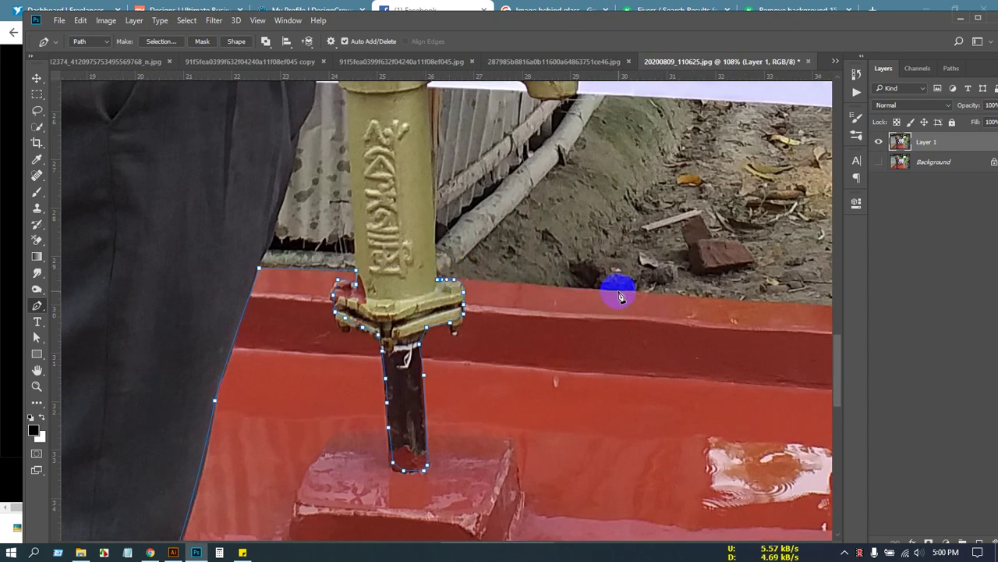
{"action": "scroll", "coordinate": [445, 277], "scroll_direction": "up", "scroll_amount": 3}
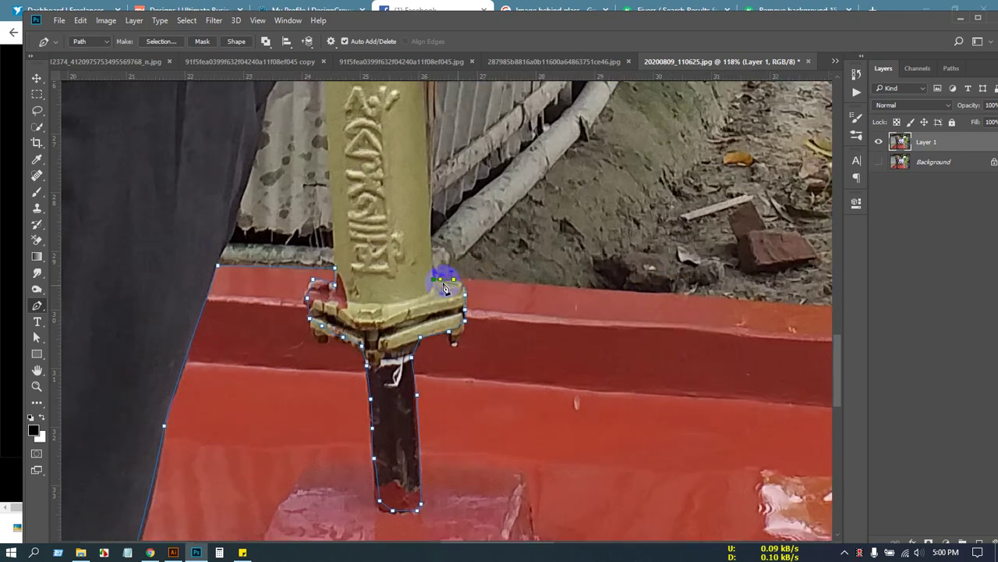
{"action": "left_click", "coordinate": [433, 279]}
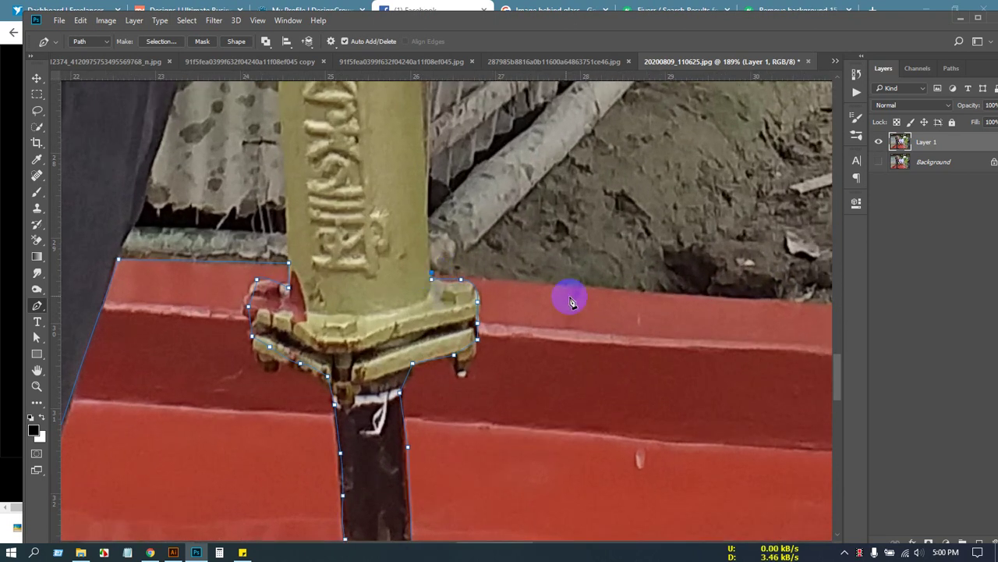
Continue the path along the platform's rear edge to its right corner and down its right side to the photo's bottom edge.
{"action": "scroll", "coordinate": [568, 294], "scroll_direction": "down", "scroll_amount": 2}
{"action": "scroll", "coordinate": [575, 268], "scroll_direction": "right", "scroll_amount": 5}
{"action": "scroll", "coordinate": [562, 243], "scroll_direction": "down", "scroll_amount": 5}
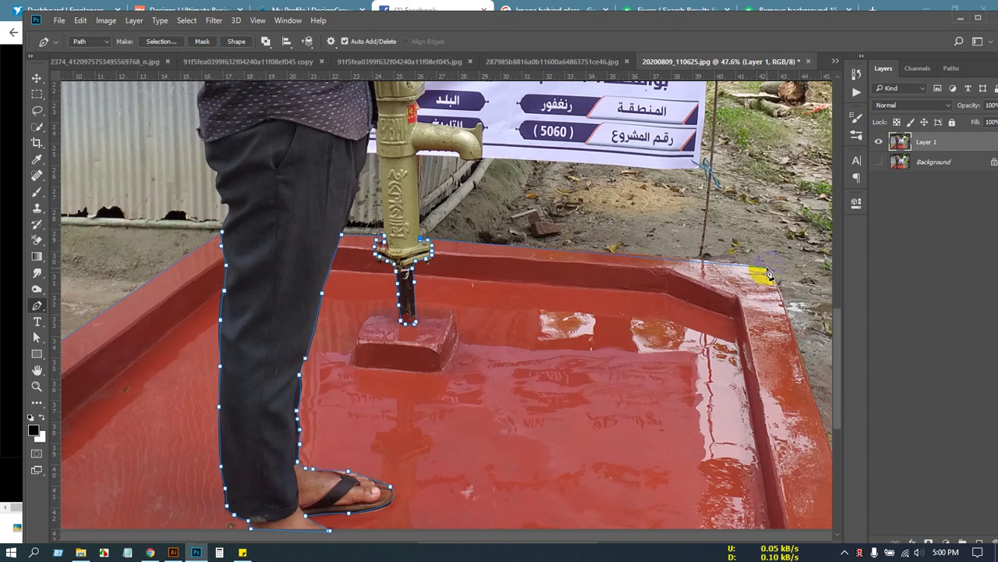
{"action": "left_click_drag", "start_coordinate": [789, 273], "coordinate": [818, 282]}
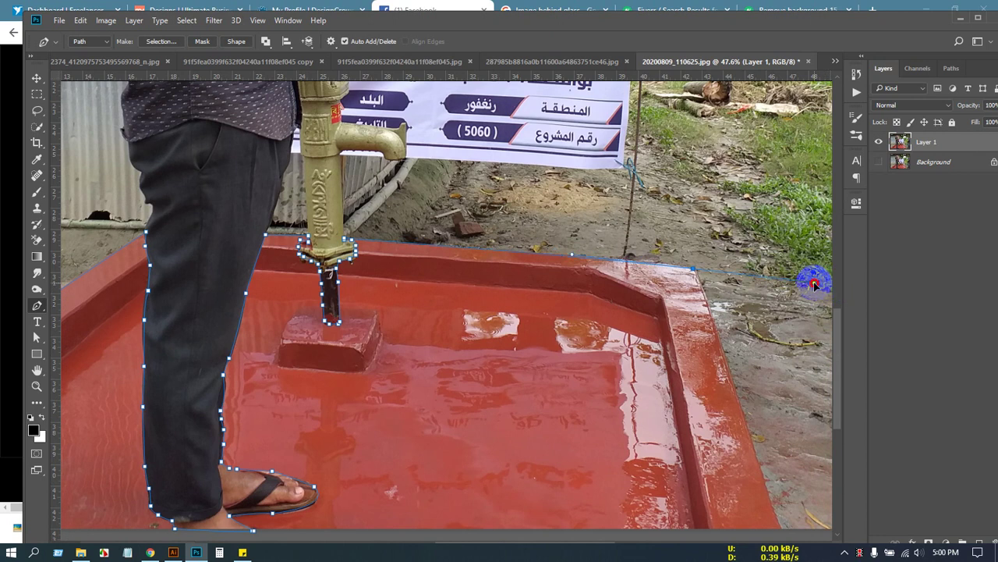
{"action": "key", "text": "ctrl+z"}
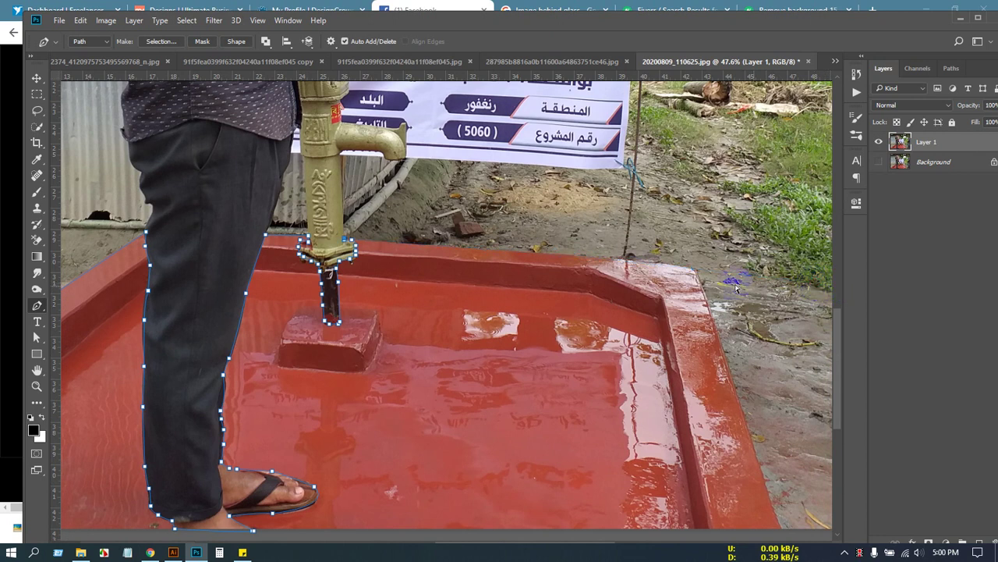
{"action": "left_click", "coordinate": [531, 253]}
{"action": "left_click", "coordinate": [689, 269]}
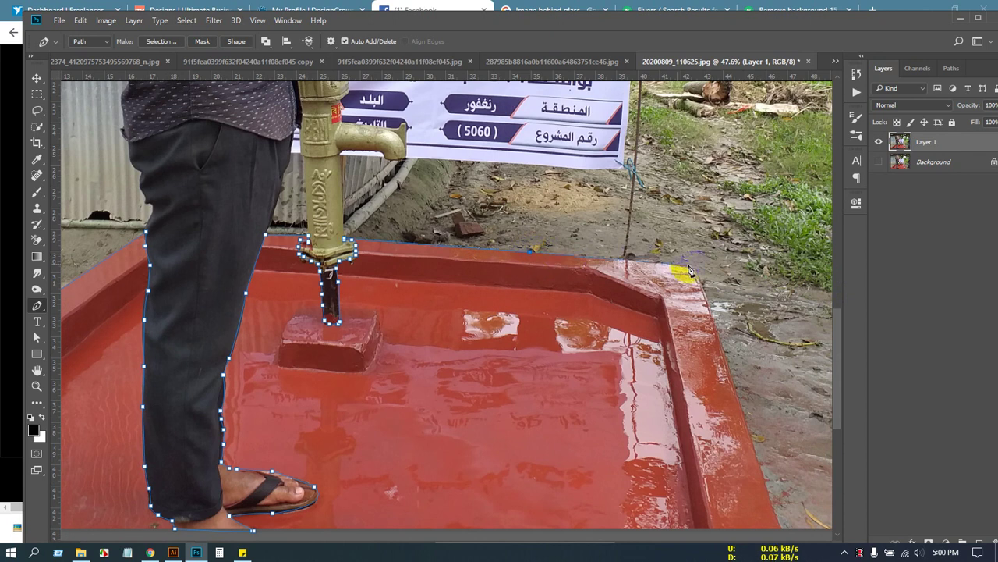
{"action": "left_click_drag", "start_coordinate": [695, 335], "coordinate": [603, 173]}
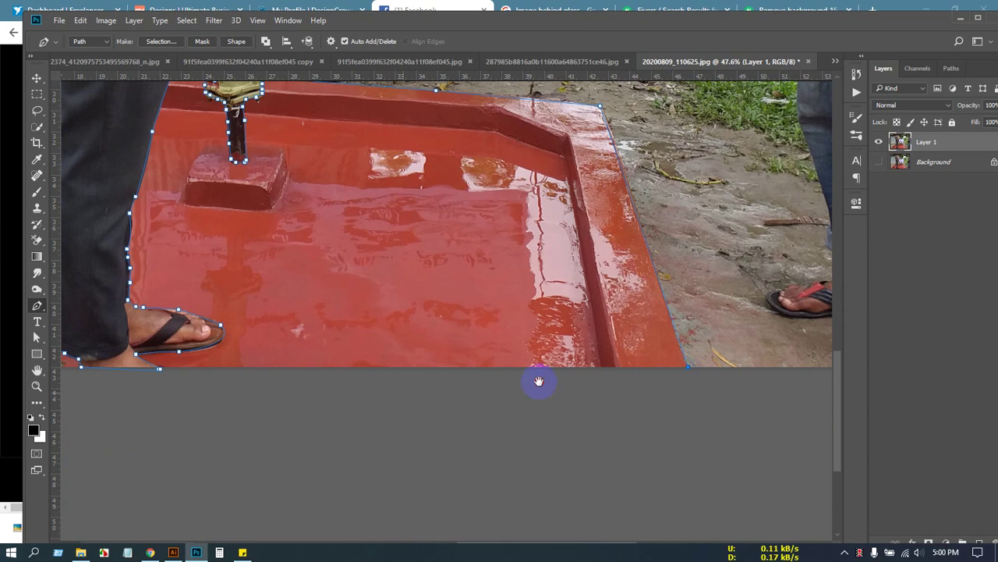
Close the path below the photo's bottom edge at its starting point and convert it into a selection.
{"action": "left_click_drag", "start_coordinate": [538, 381], "coordinate": [574, 383]}
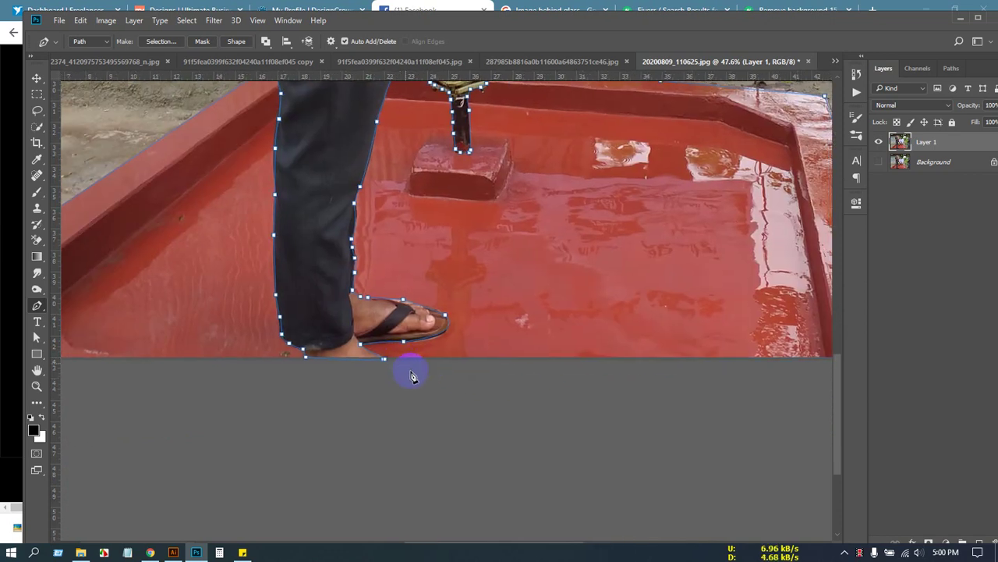
{"action": "scroll", "coordinate": [410, 373], "scroll_direction": "down", "scroll_amount": 2}
{"action": "scroll", "coordinate": [359, 402], "scroll_direction": "down", "scroll_amount": 2}
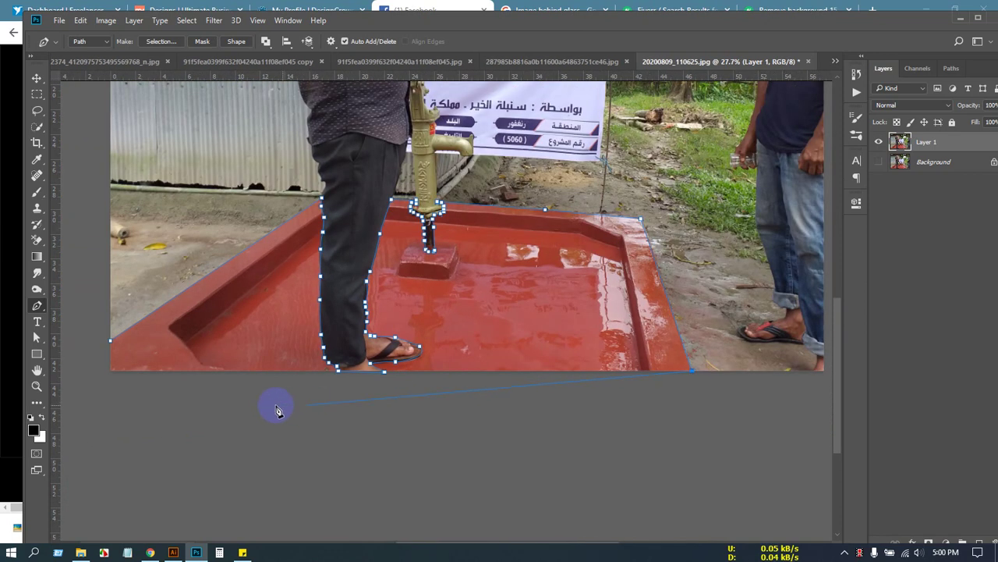
{"action": "left_click", "coordinate": [177, 383]}
{"action": "left_click", "coordinate": [110, 373]}
{"action": "left_click", "coordinate": [111, 343]}
{"action": "key", "text": "ctrl+Return"}
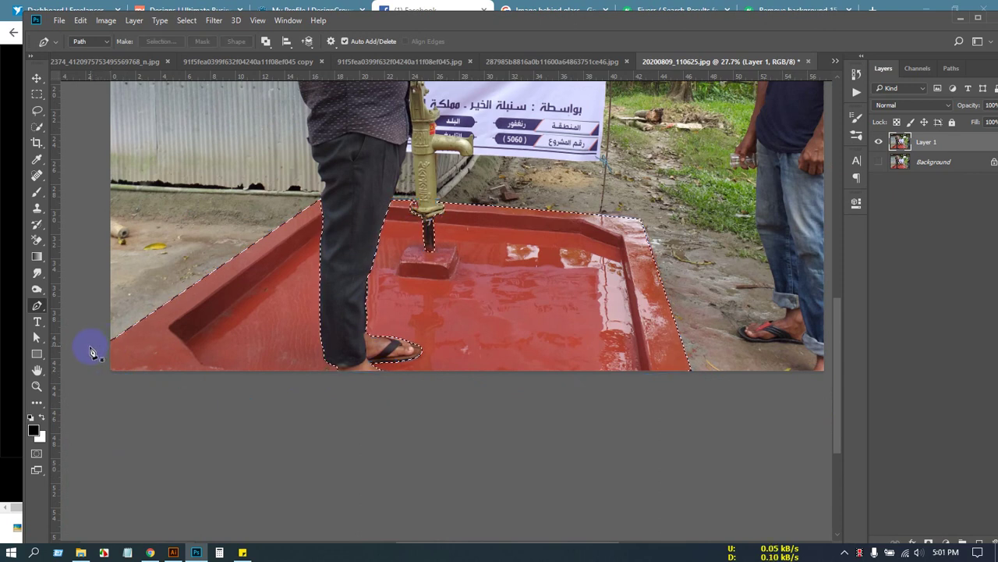
Recolour the selected red platform green using Hue/Saturation with Hue +65, Saturation +16 and Lightness -42.
{"action": "scroll", "coordinate": [503, 402], "scroll_direction": "down", "scroll_amount": 3}
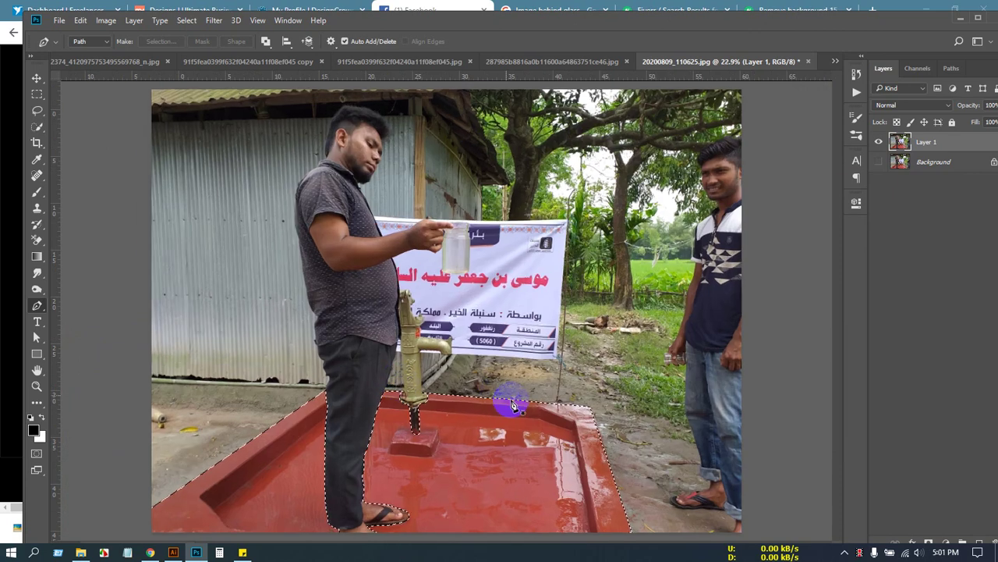
{"action": "scroll", "coordinate": [410, 481], "scroll_direction": "up", "scroll_amount": 2}
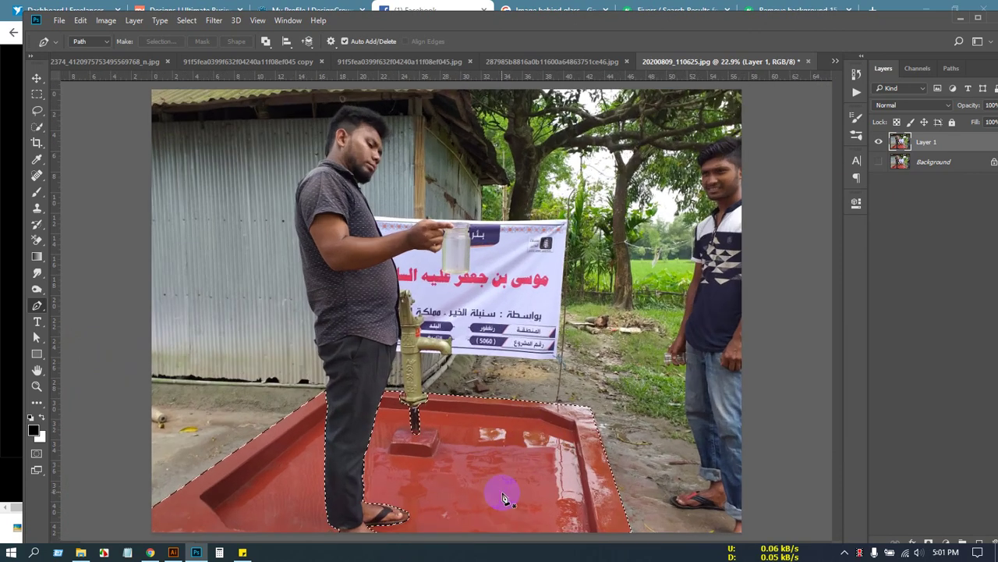
{"action": "scroll", "coordinate": [420, 493], "scroll_direction": "up", "scroll_amount": 2}
{"action": "scroll", "coordinate": [443, 304], "scroll_direction": "down", "scroll_amount": 4}
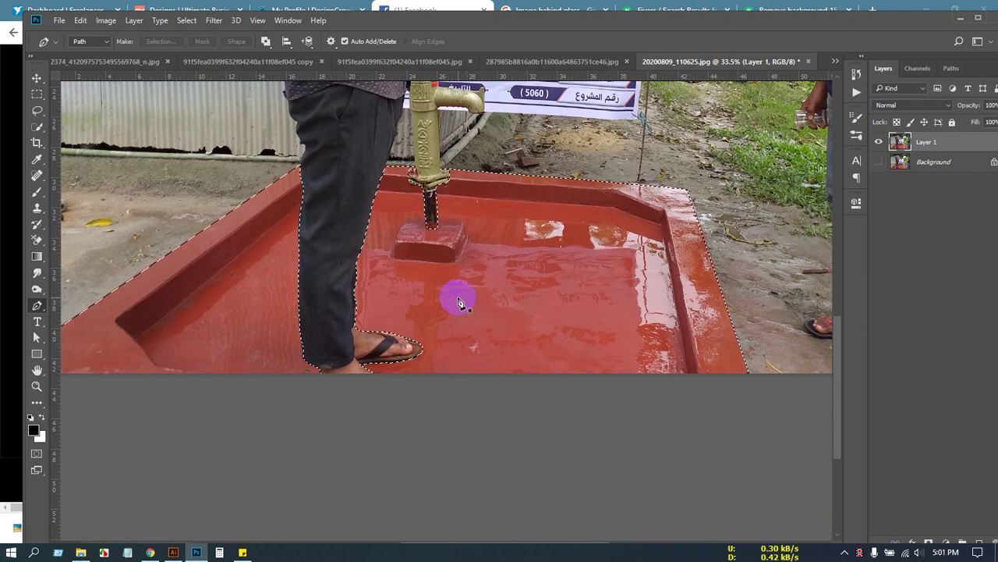
{"action": "key", "text": "ctrl+u"}
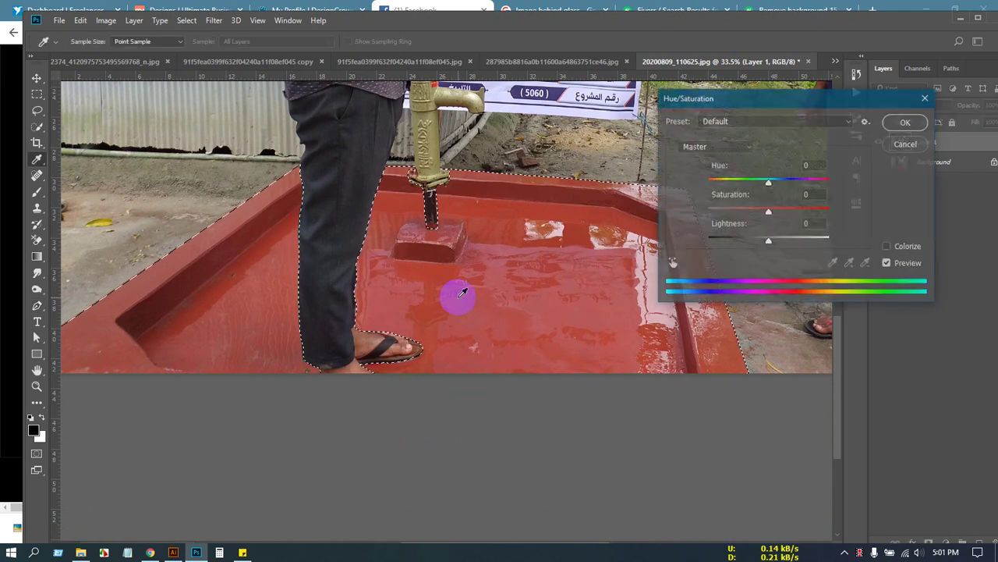
{"action": "mouse_move", "coordinate": [771, 188]}
{"action": "left_mouse_down"}
{"action": "mouse_move", "coordinate": [820, 187]}
{"action": "mouse_move", "coordinate": [748, 182]}
{"action": "mouse_move", "coordinate": [781, 182]}
{"action": "left_mouse_up"}
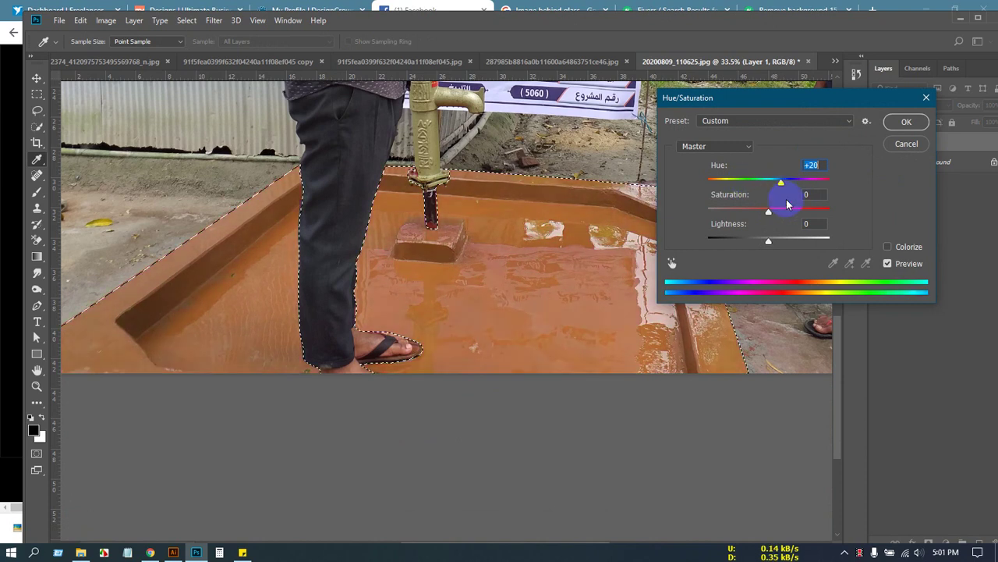
{"action": "left_click_drag", "start_coordinate": [766, 240], "coordinate": [719, 241]}
{"action": "left_click_drag", "start_coordinate": [770, 216], "coordinate": [745, 210]}
{"action": "left_click_drag", "start_coordinate": [719, 243], "coordinate": [779, 210]}
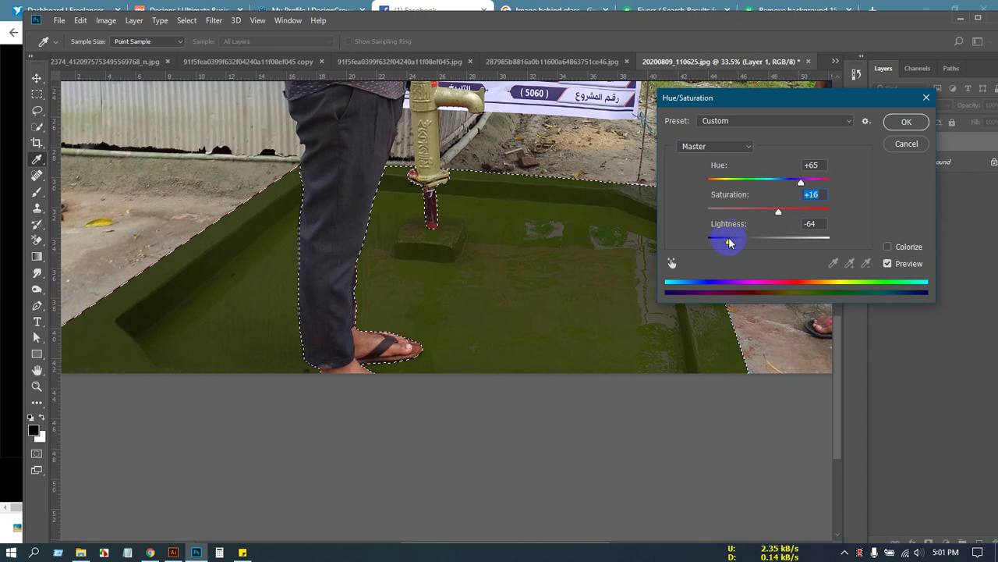
{"action": "mouse_move", "coordinate": [728, 240]}
{"action": "left_mouse_down"}
{"action": "mouse_move", "coordinate": [764, 238]}
{"action": "mouse_move", "coordinate": [745, 237]}
{"action": "left_mouse_up"}
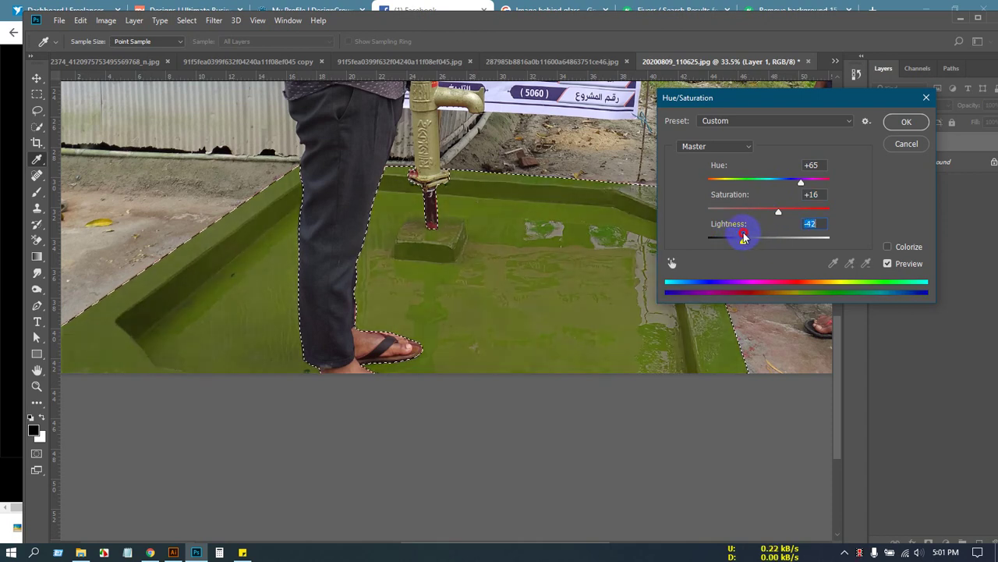
{"action": "left_click", "coordinate": [897, 127]}
Deselect the recoloured platform, switch to the Move tool and review the whole photo.
{"action": "key", "text": "ctrl+0"}
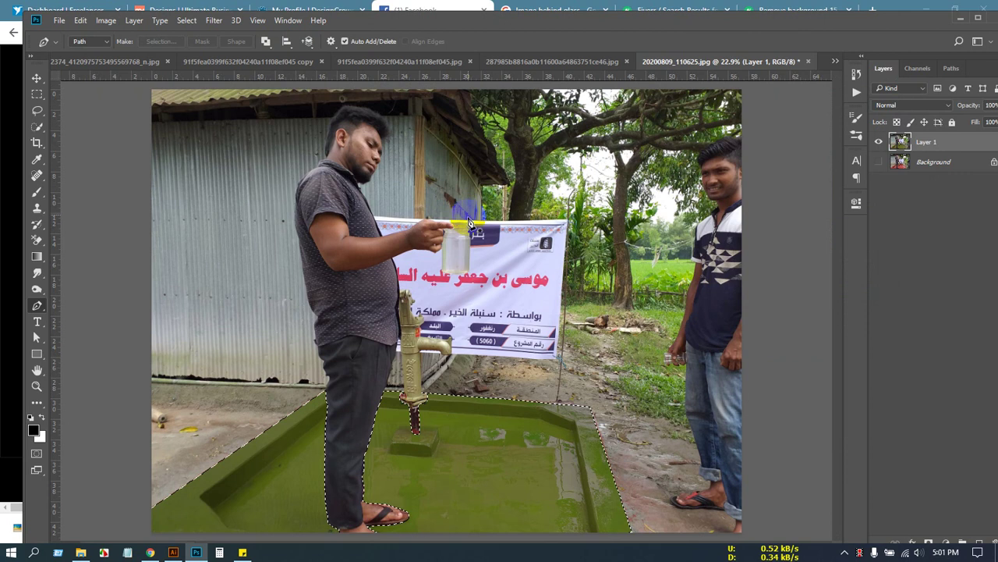
{"action": "scroll", "coordinate": [468, 224], "scroll_direction": "down", "scroll_amount": 1}
{"action": "key", "text": "ctrl+d"}
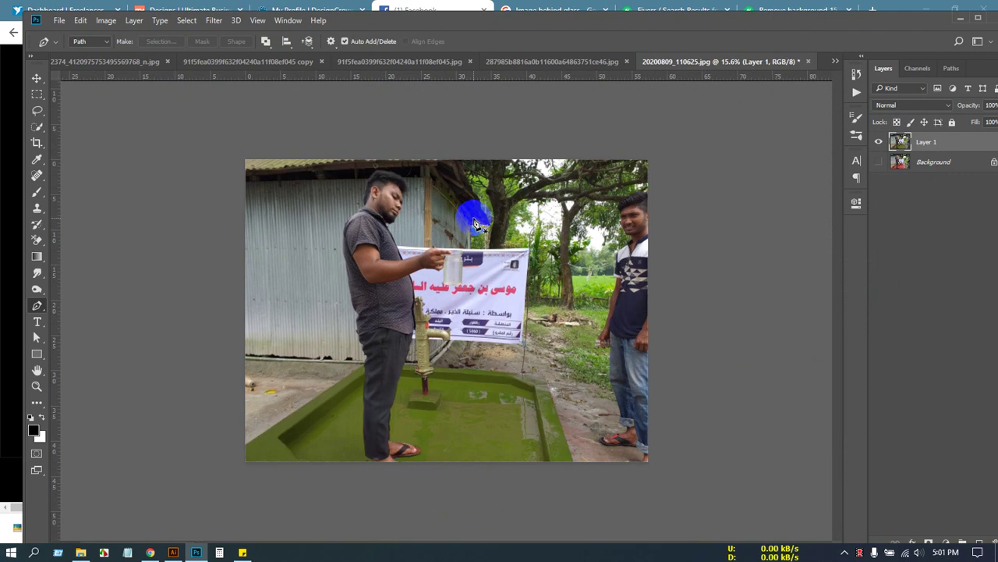
{"action": "left_click", "coordinate": [37, 78]}
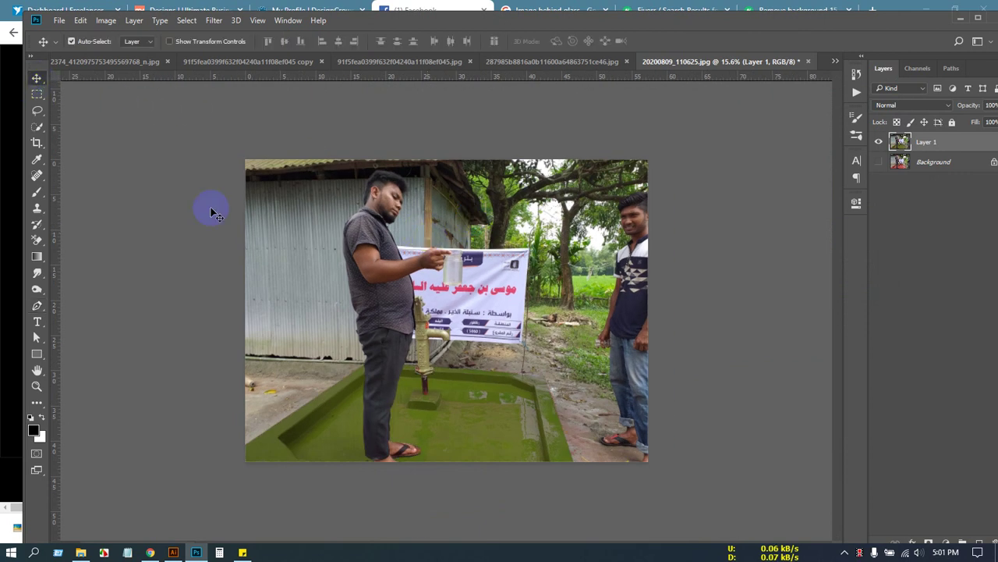
{"action": "scroll", "coordinate": [482, 431], "scroll_direction": "up", "scroll_amount": 1}
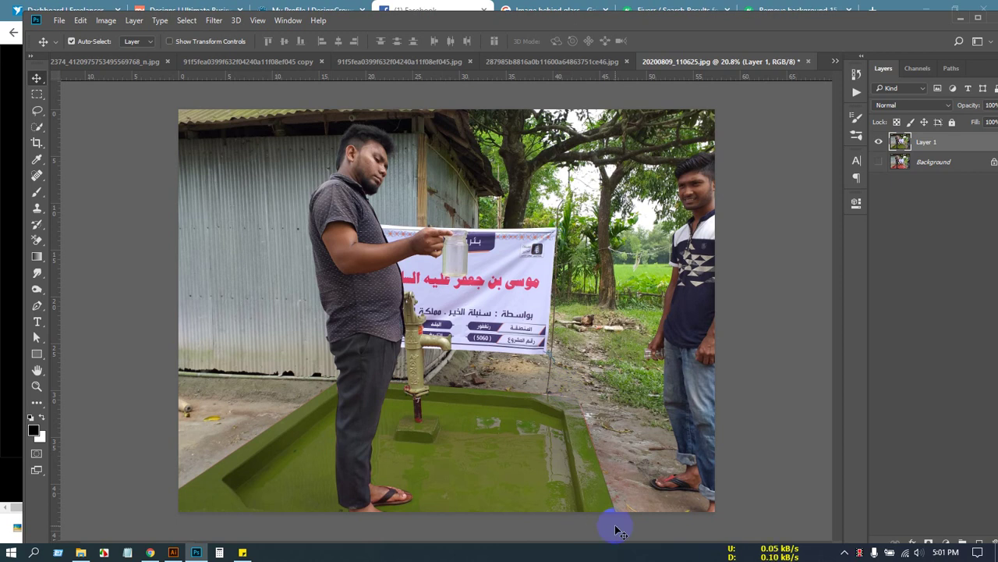
{"action": "scroll", "coordinate": [330, 423], "scroll_direction": "down", "scroll_amount": 1}
{"action": "scroll", "coordinate": [361, 454], "scroll_direction": "up", "scroll_amount": 1}
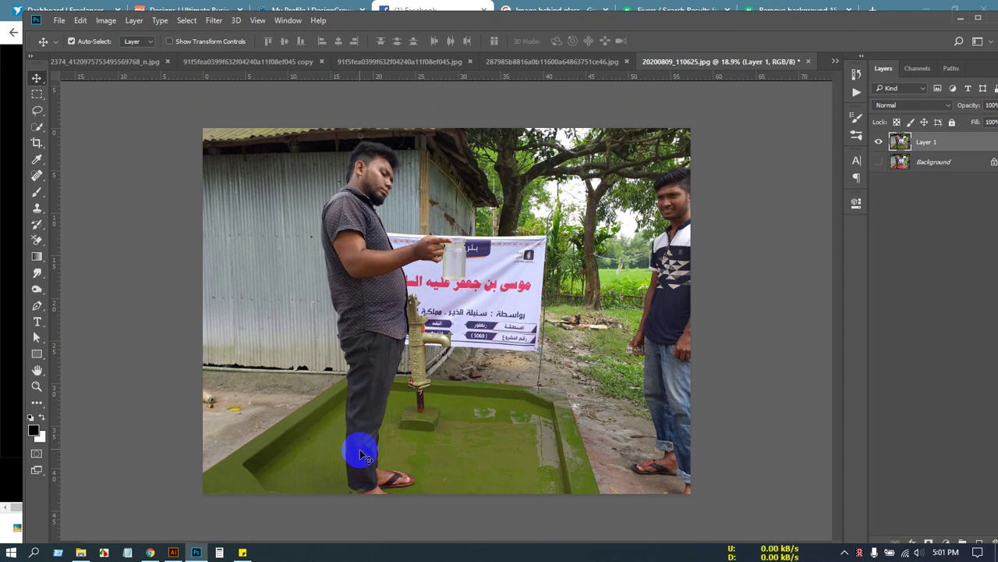
Try a Hue/Saturation hue shift of -28 on the whole photo layer and cancel it.
{"action": "left_click", "coordinate": [106, 21]}
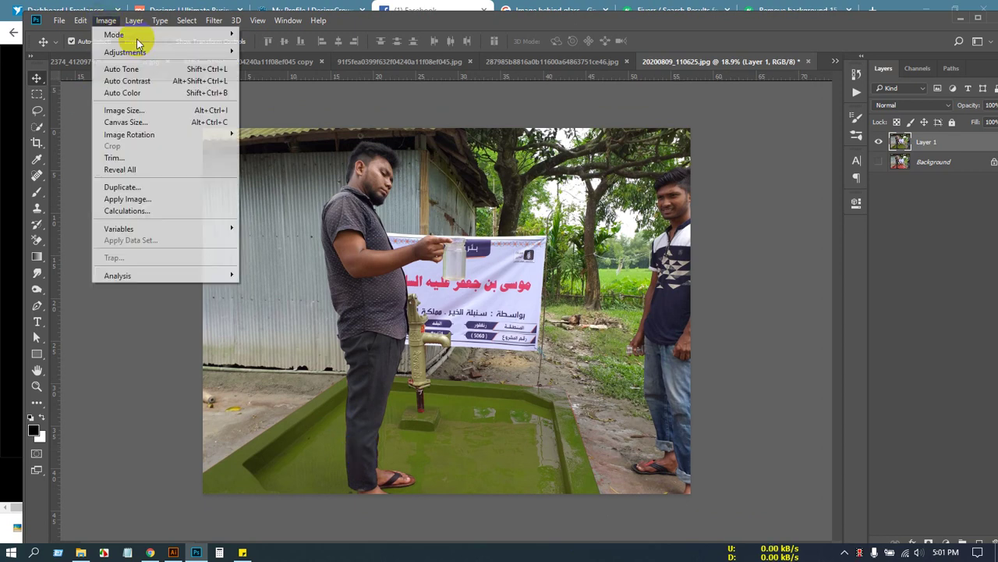
{"action": "mouse_move", "coordinate": [145, 51]}
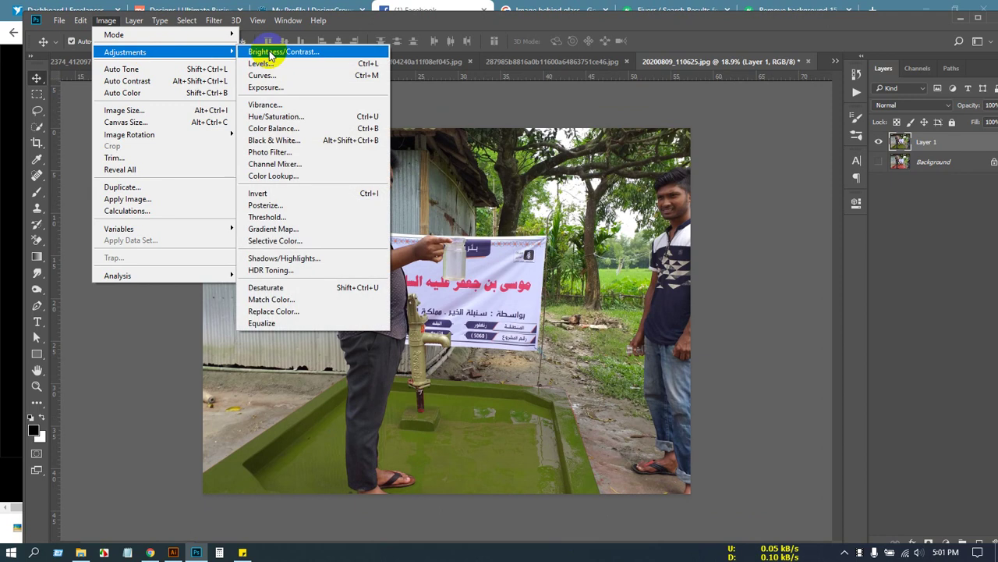
{"action": "left_click", "coordinate": [281, 116]}
{"action": "left_click_drag", "start_coordinate": [774, 105], "coordinate": [815, 104]}
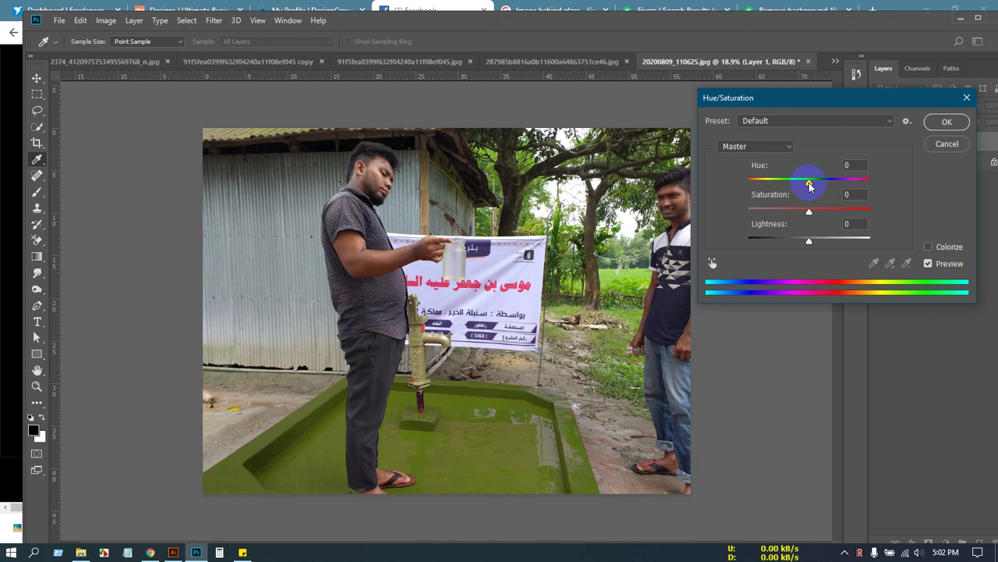
{"action": "mouse_move", "coordinate": [809, 185]}
{"action": "left_mouse_down"}
{"action": "mouse_move", "coordinate": [785, 184]}
{"action": "mouse_move", "coordinate": [820, 183]}
{"action": "mouse_move", "coordinate": [783, 183]}
{"action": "mouse_move", "coordinate": [834, 187]}
{"action": "mouse_move", "coordinate": [793, 185]}
{"action": "left_mouse_up"}
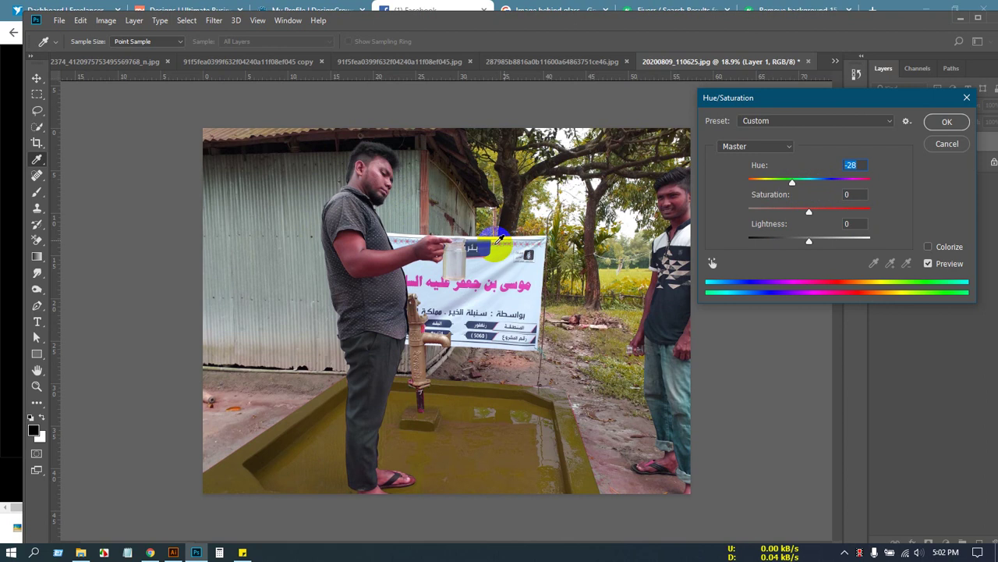
{"action": "left_click", "coordinate": [946, 145]}
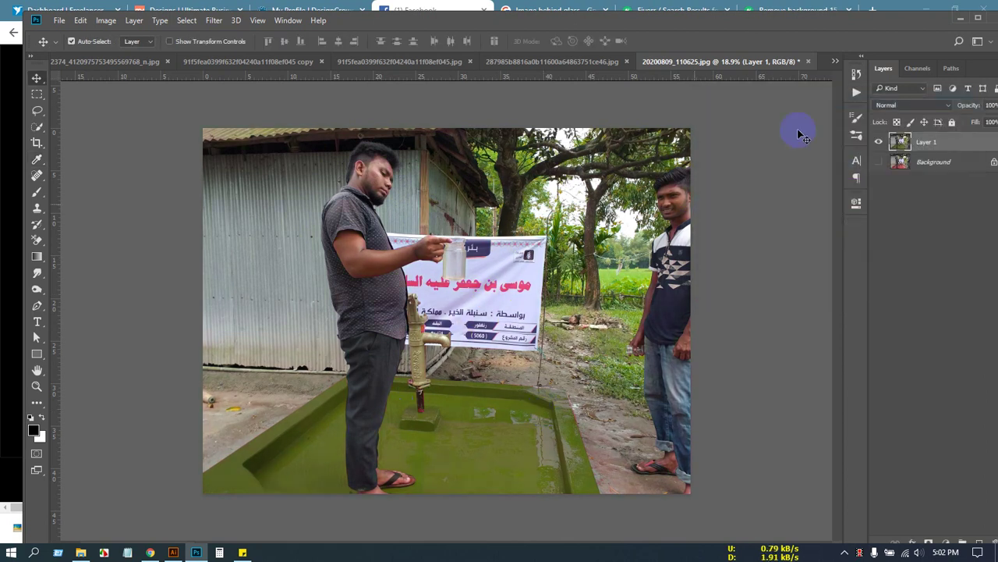
Close the photo 20200809_110625.jpg without saving its changes.
{"action": "left_click", "coordinate": [810, 62]}
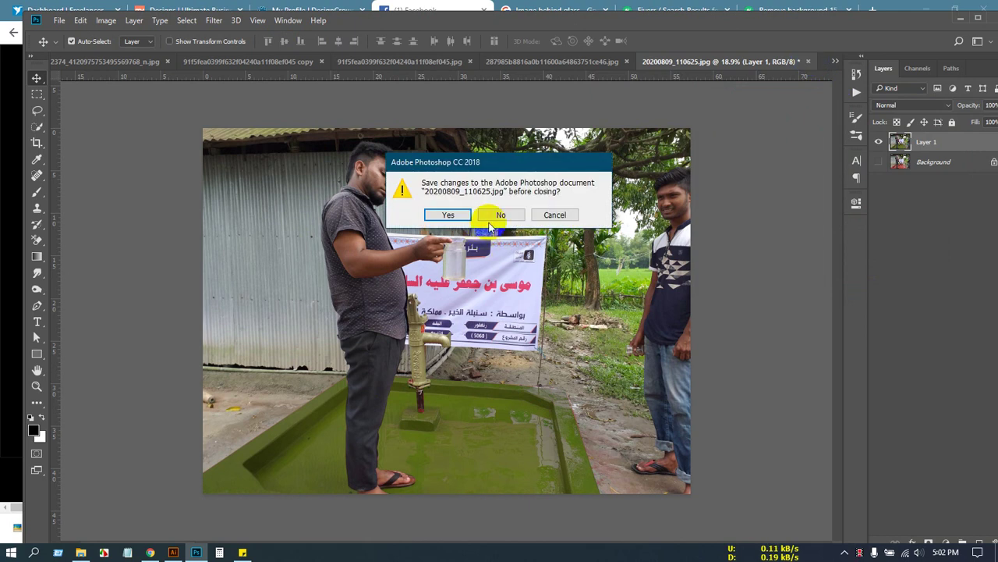
{"action": "left_click", "coordinate": [503, 214]}
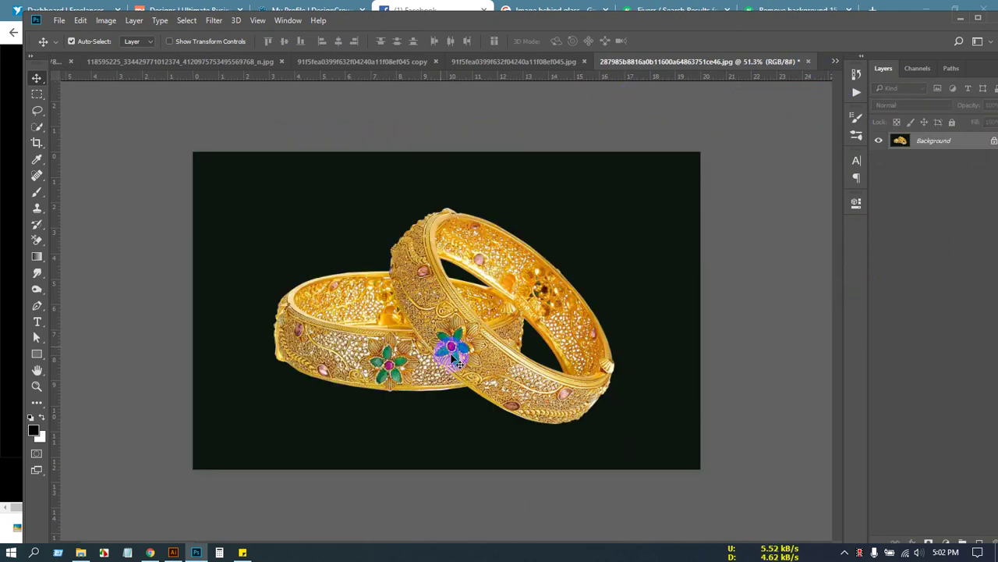
{"action": "scroll", "coordinate": [452, 356], "scroll_direction": "up", "scroll_amount": 3}
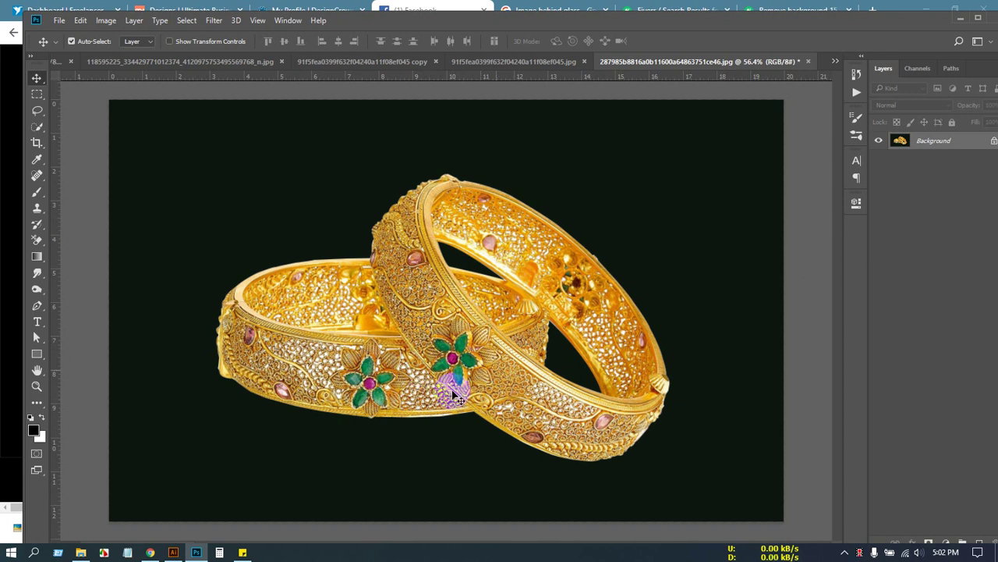
{"action": "left_click", "coordinate": [106, 21]}
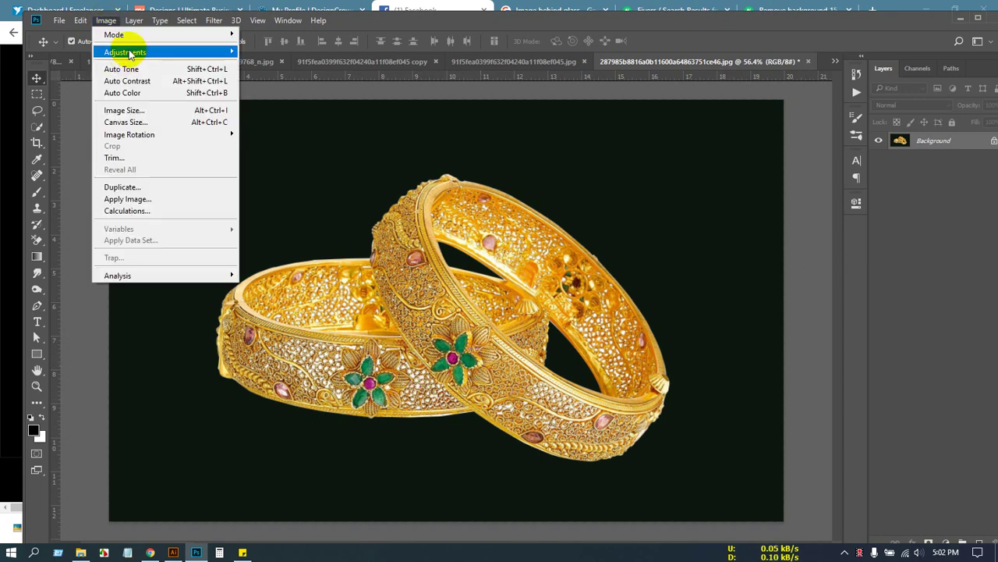
{"action": "mouse_move", "coordinate": [129, 52]}
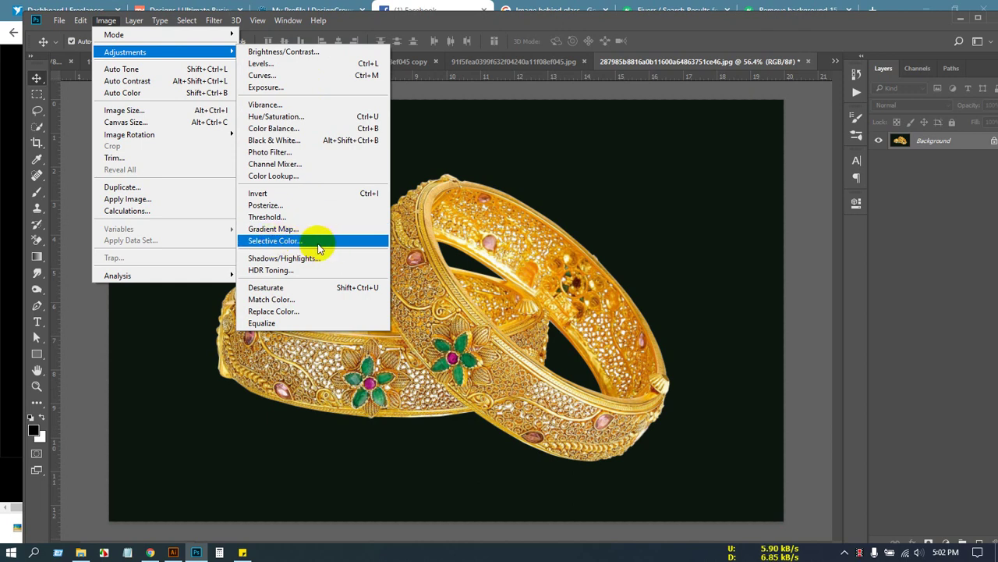
{"action": "left_click", "coordinate": [273, 244]}
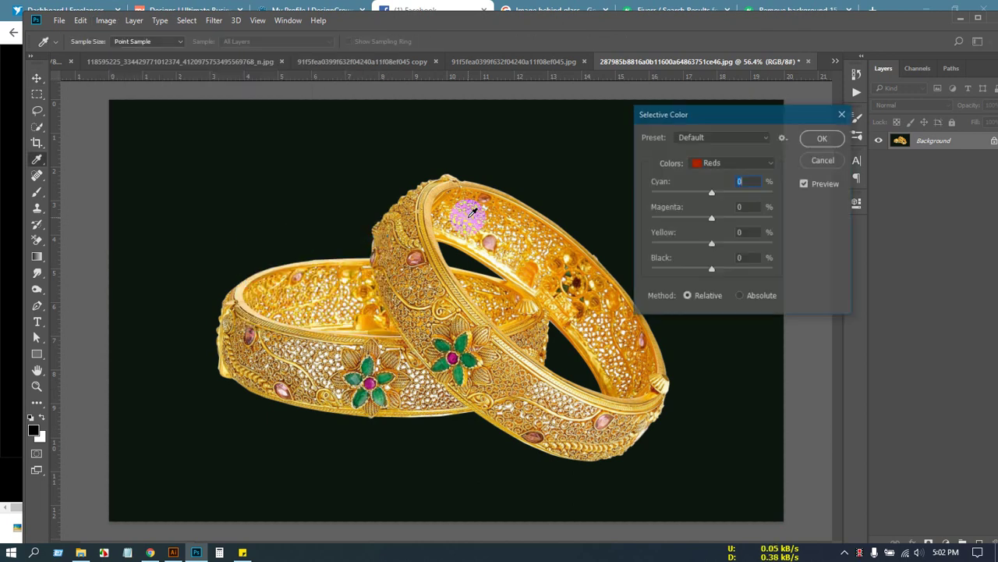
{"action": "left_click_drag", "start_coordinate": [758, 106], "coordinate": [836, 78]}
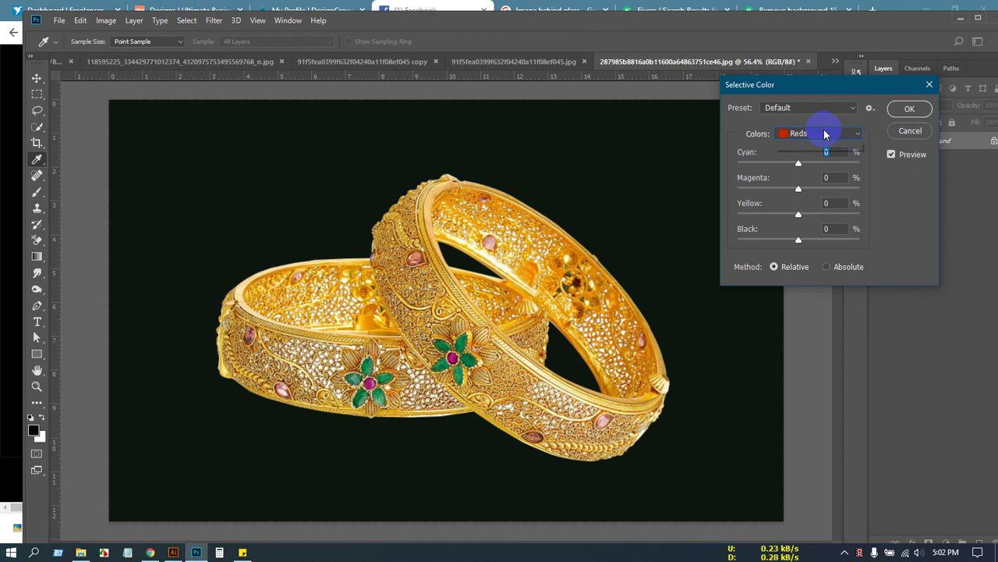
{"action": "left_click", "coordinate": [825, 134]}
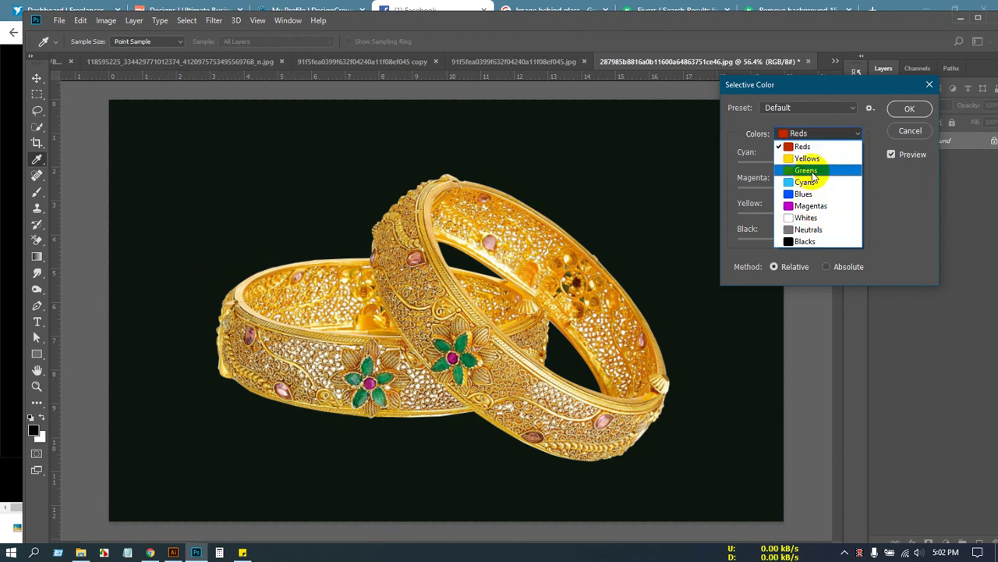
{"action": "left_click", "coordinate": [813, 176]}
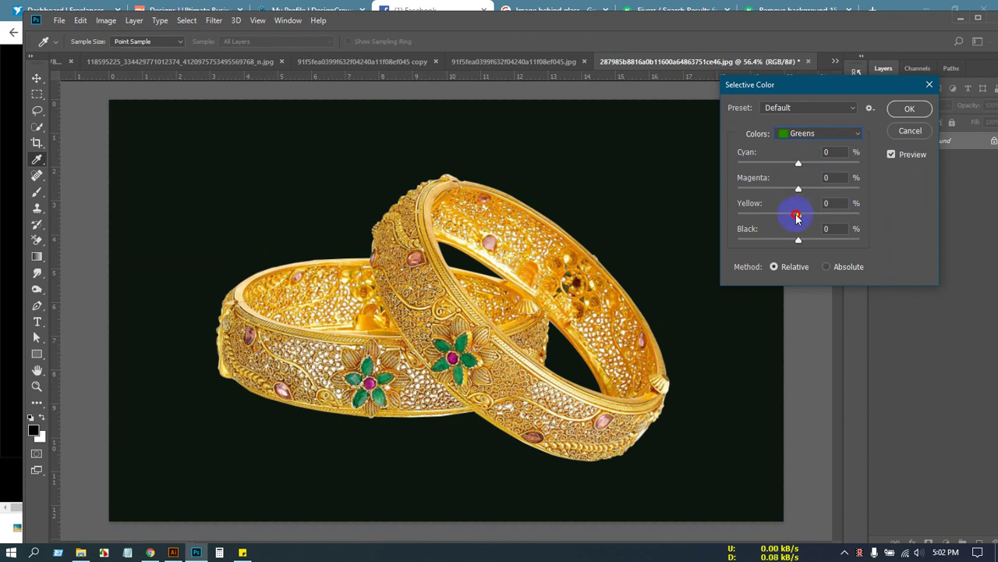
{"action": "mouse_move", "coordinate": [796, 217]}
{"action": "left_mouse_down"}
{"action": "mouse_move", "coordinate": [751, 216]}
{"action": "mouse_move", "coordinate": [854, 216]}
{"action": "mouse_move", "coordinate": [809, 215]}
{"action": "left_mouse_up"}
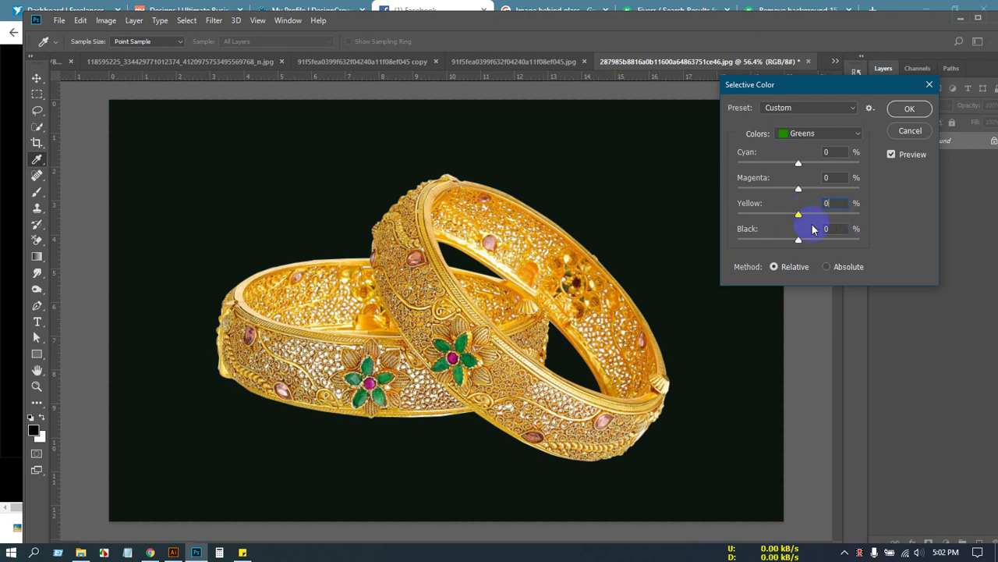
{"action": "left_click_drag", "start_coordinate": [799, 219], "coordinate": [862, 222]}
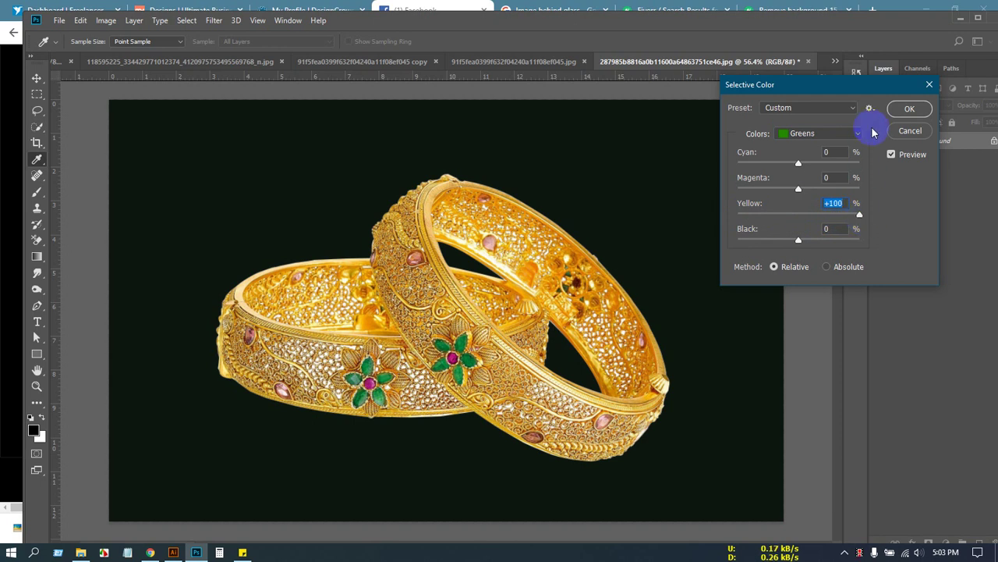
{"action": "left_click", "coordinate": [909, 137]}
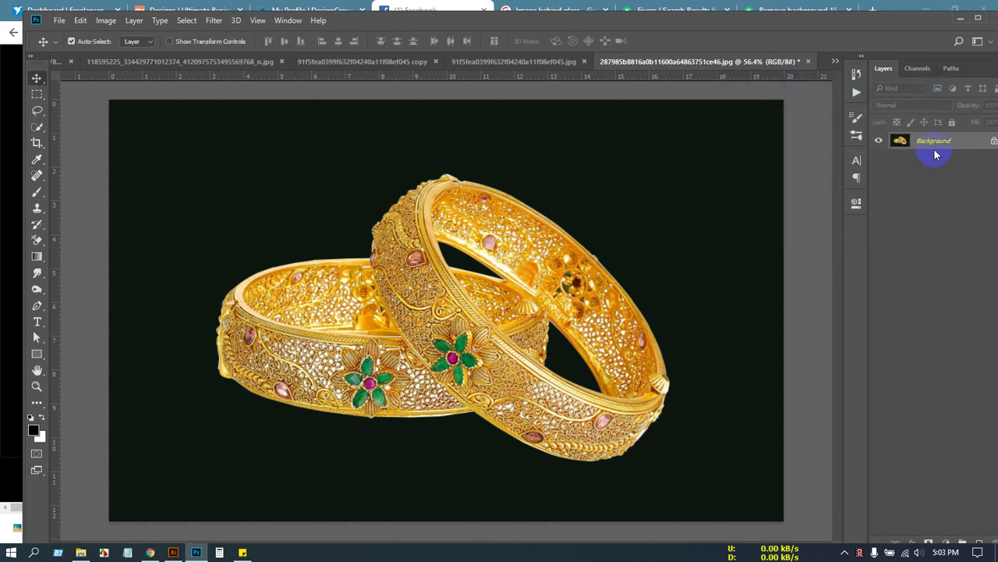
Duplicate the Background layer and apply Selective Color to the copy with Yellow at +100% in the Greens.
{"action": "key", "text": "ctrl+j"}
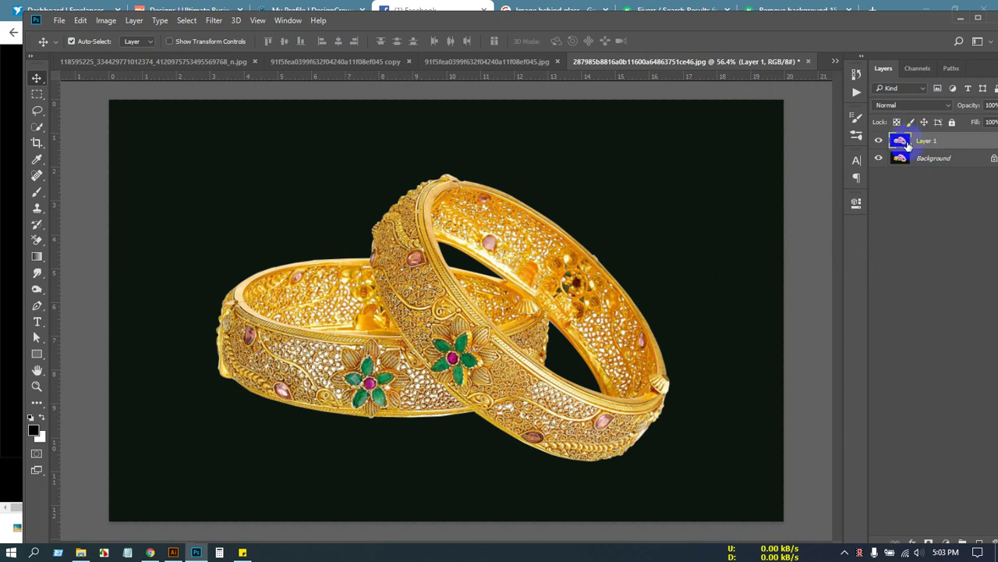
{"action": "left_click", "coordinate": [105, 20]}
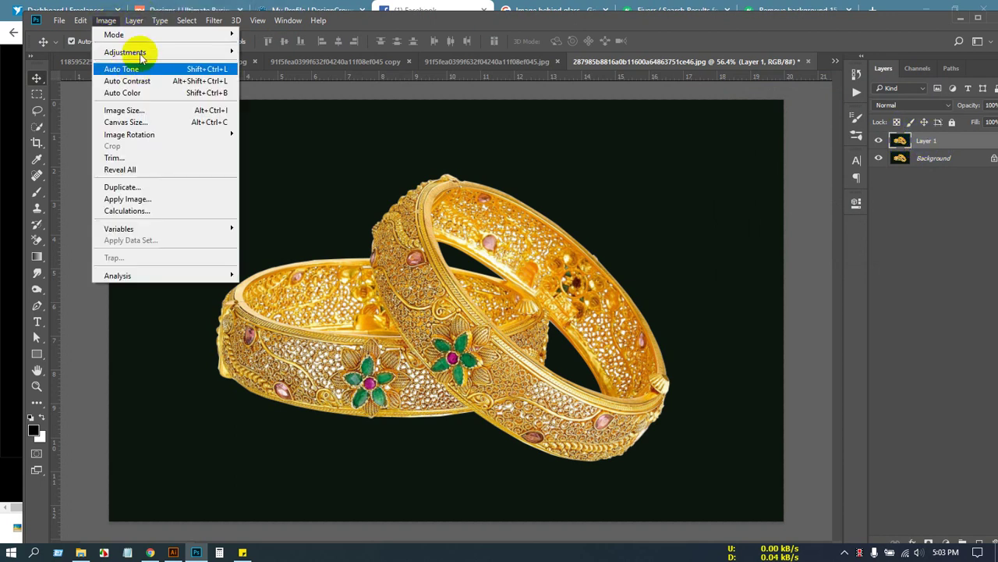
{"action": "mouse_move", "coordinate": [141, 52]}
{"action": "left_click", "coordinate": [329, 242]}
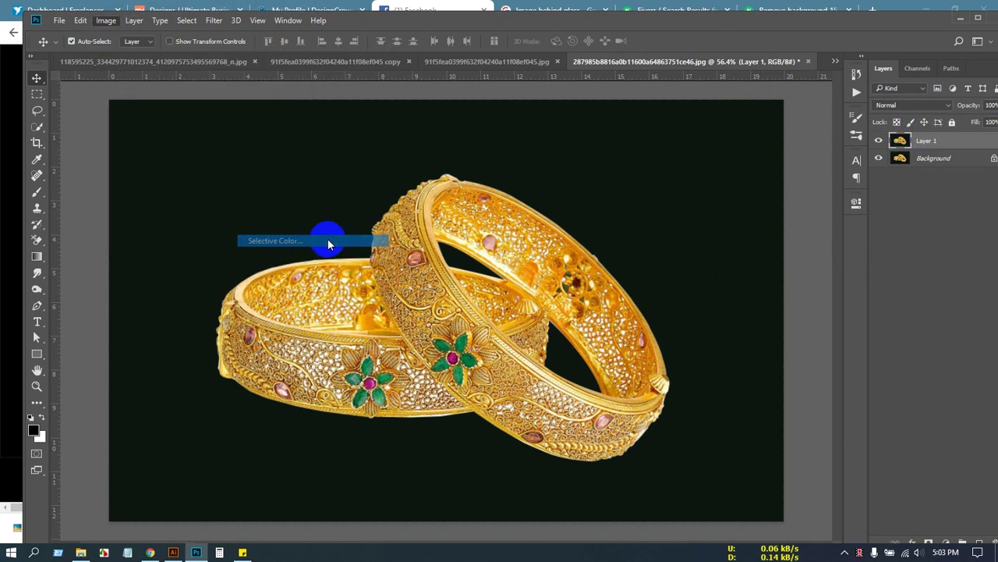
{"action": "left_click", "coordinate": [816, 134]}
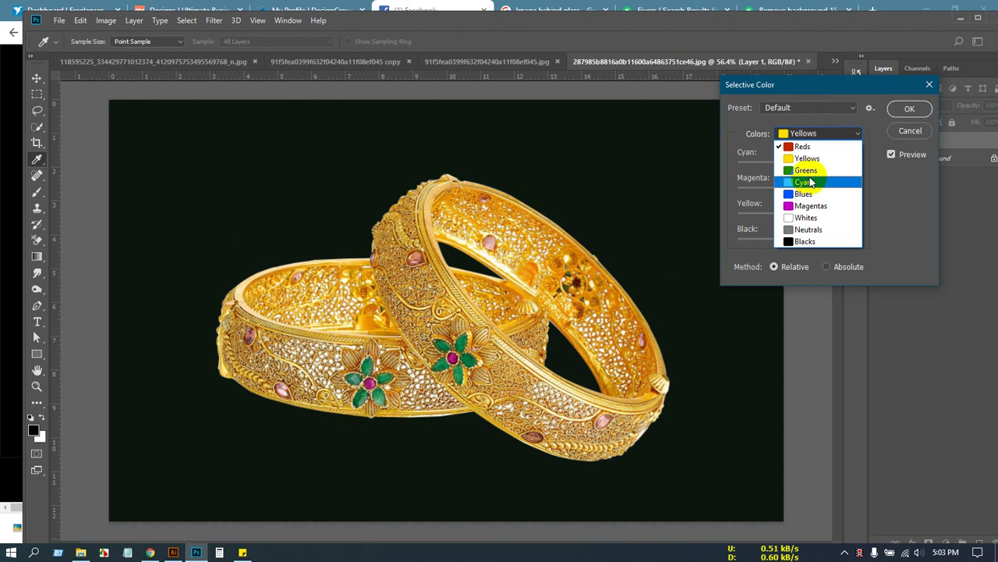
{"action": "left_click", "coordinate": [806, 170]}
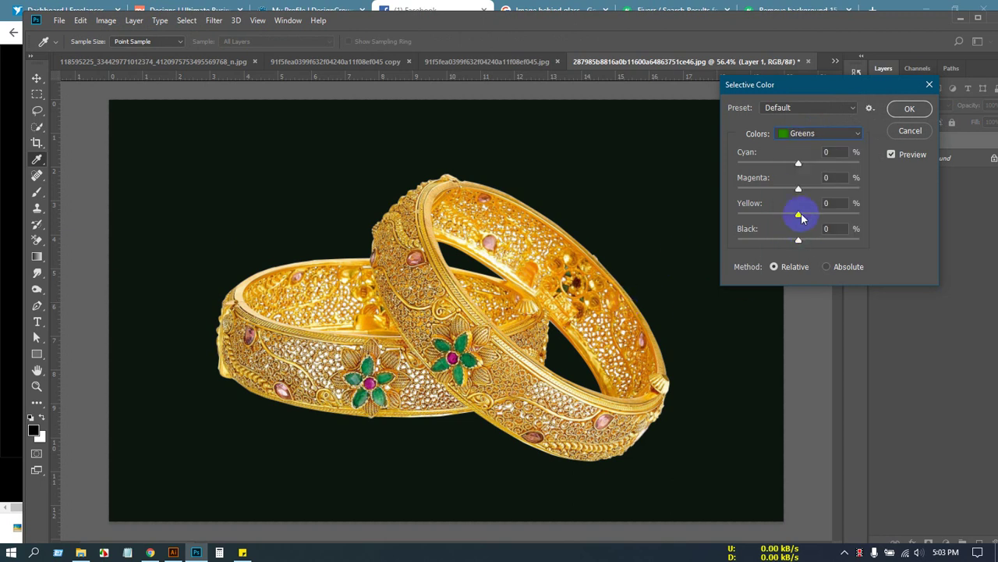
{"action": "left_click_drag", "start_coordinate": [801, 218], "coordinate": [876, 215]}
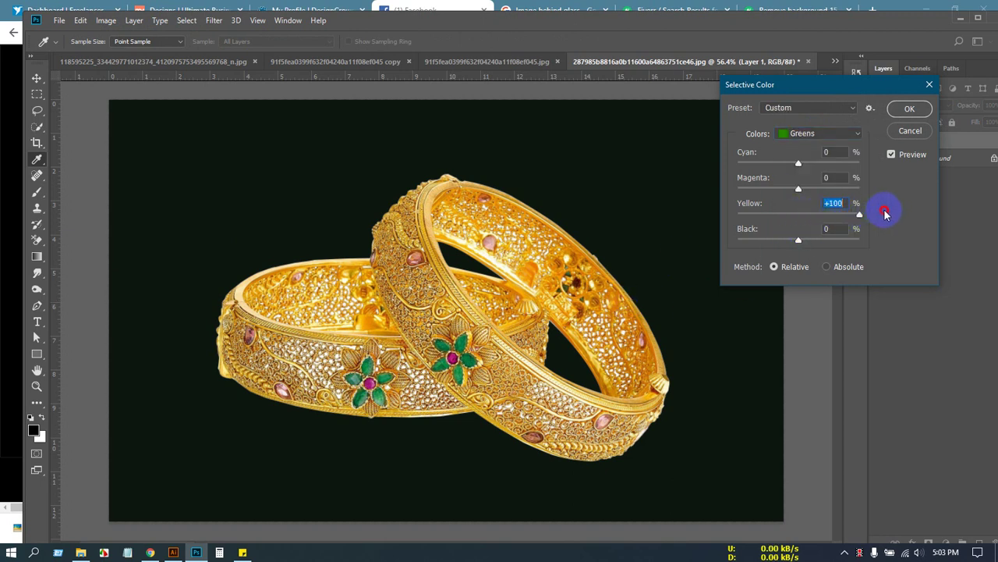
{"action": "left_click", "coordinate": [908, 108]}
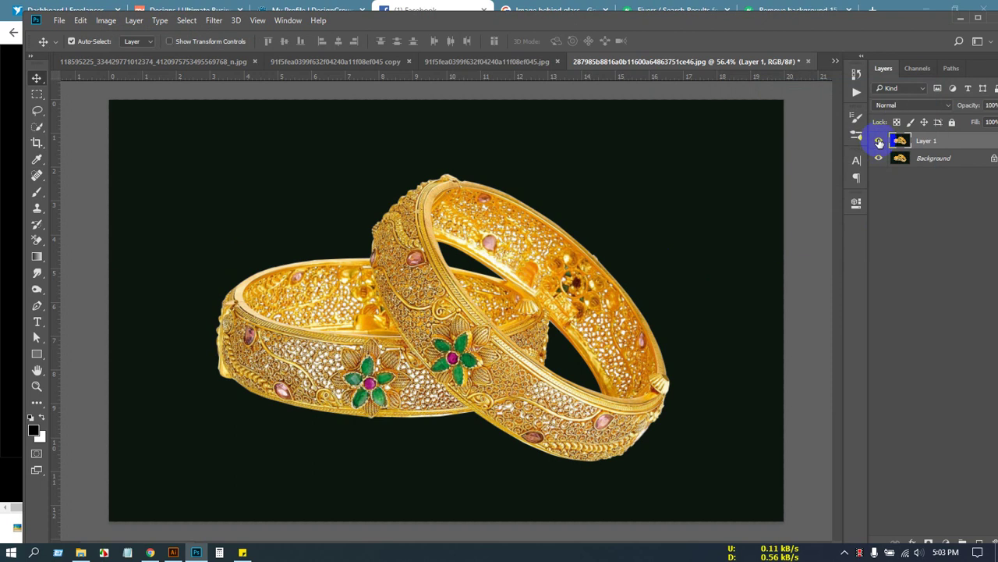
Toggle the visibility of Layer 1 repeatedly to compare the green stones before and after the adjustment.
{"action": "left_click", "coordinate": [879, 141]}
{"action": "left_click", "coordinate": [879, 141]}
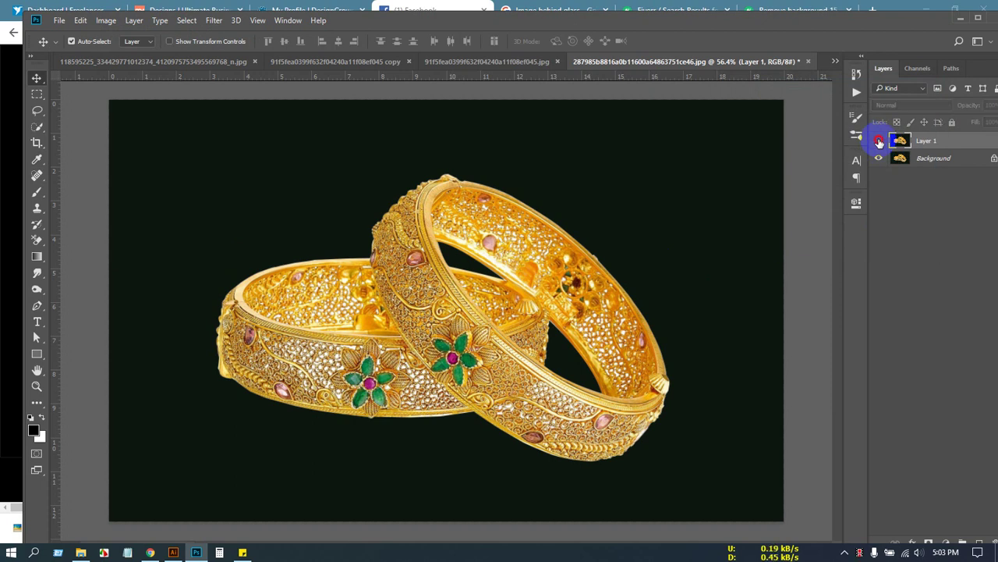
{"action": "left_click", "coordinate": [880, 143]}
{"action": "left_click", "coordinate": [880, 143]}
{"action": "left_click", "coordinate": [880, 143]}
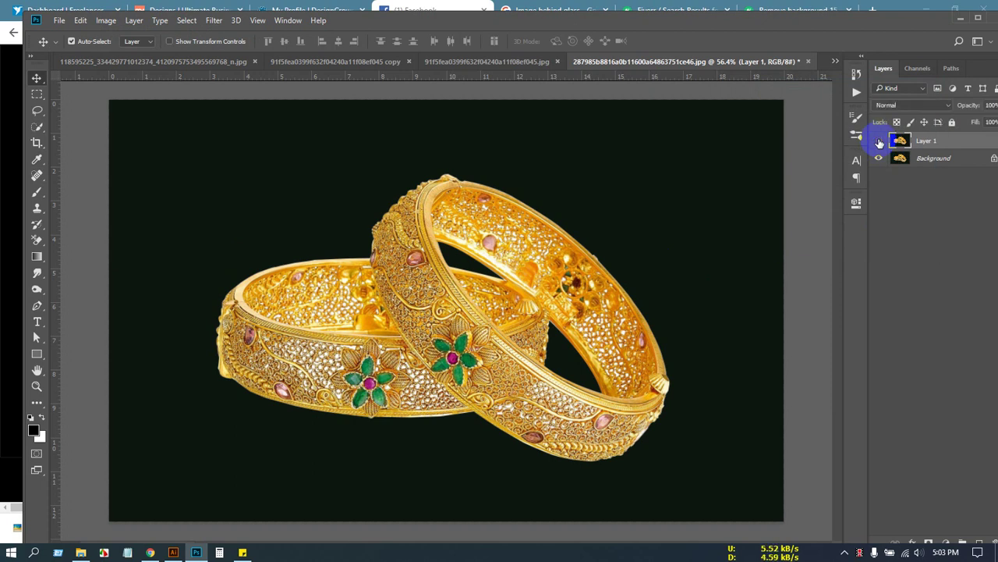
{"action": "left_click", "coordinate": [880, 142]}
{"action": "left_click", "coordinate": [880, 143]}
{"action": "left_click", "coordinate": [880, 143]}
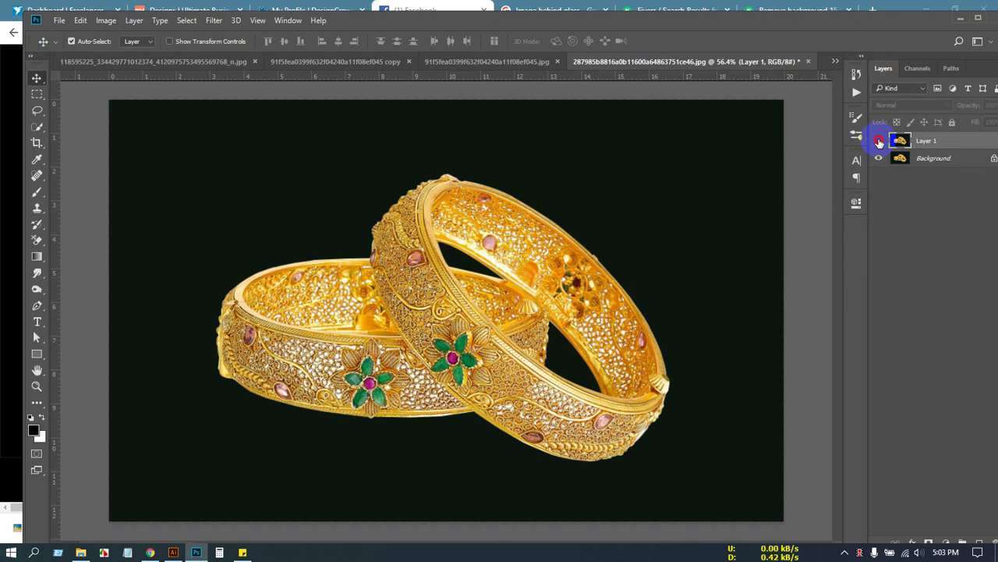
{"action": "left_click", "coordinate": [880, 142]}
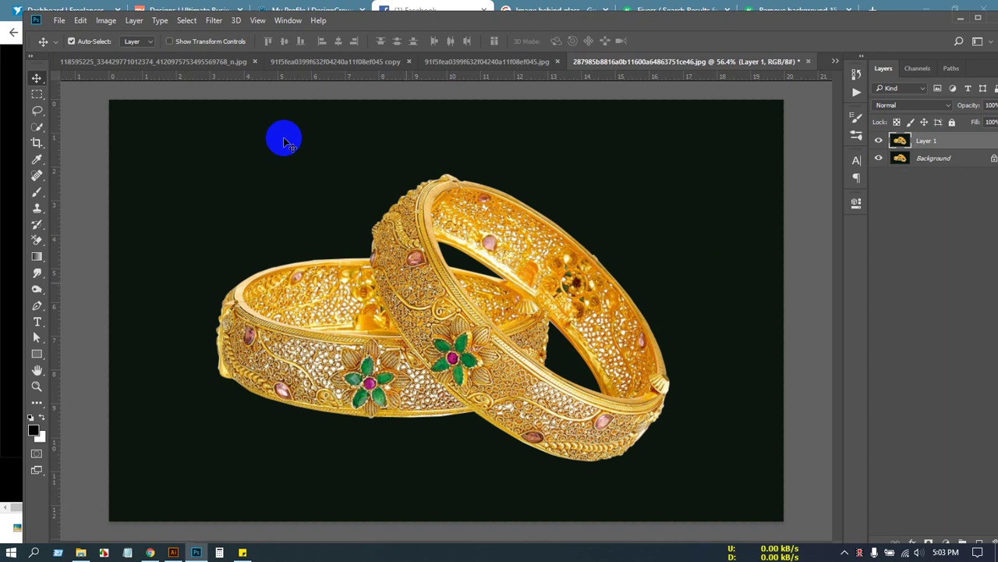
Try another Selective Color adjustment on Layer 1 with Yellow at +100% in the Magentas.
{"action": "left_click", "coordinate": [106, 20]}
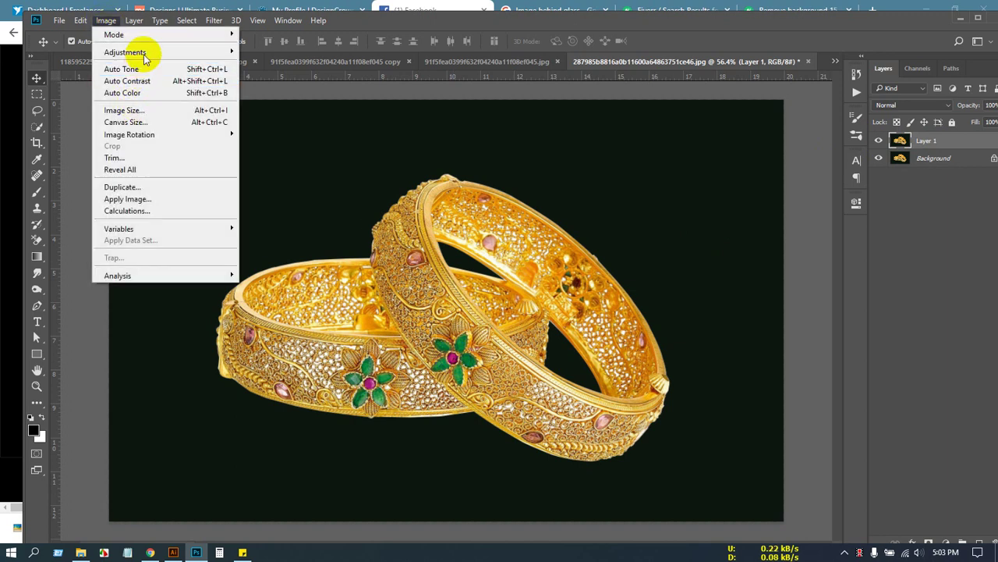
{"action": "mouse_move", "coordinate": [141, 53]}
{"action": "left_click", "coordinate": [301, 240]}
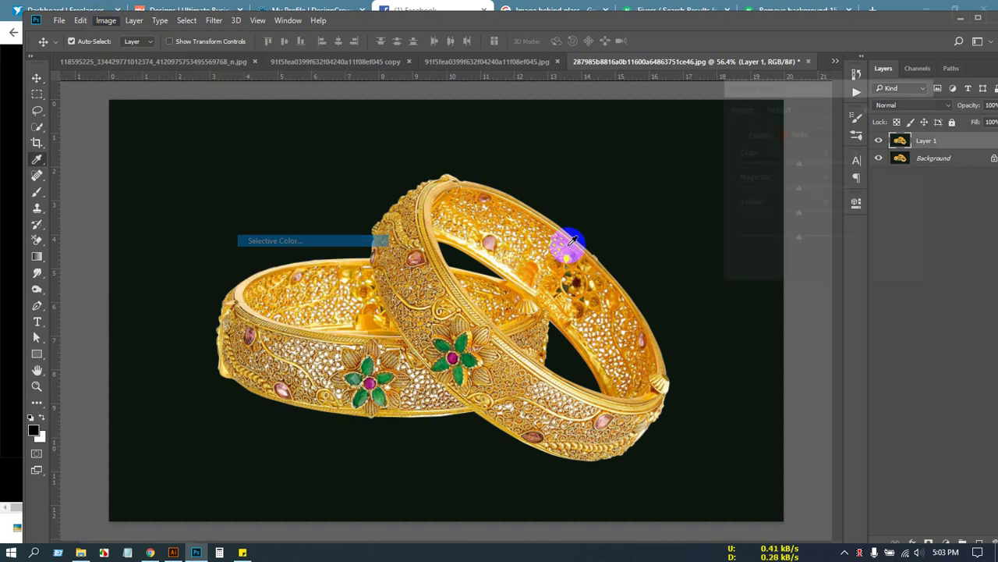
{"action": "left_click", "coordinate": [810, 137]}
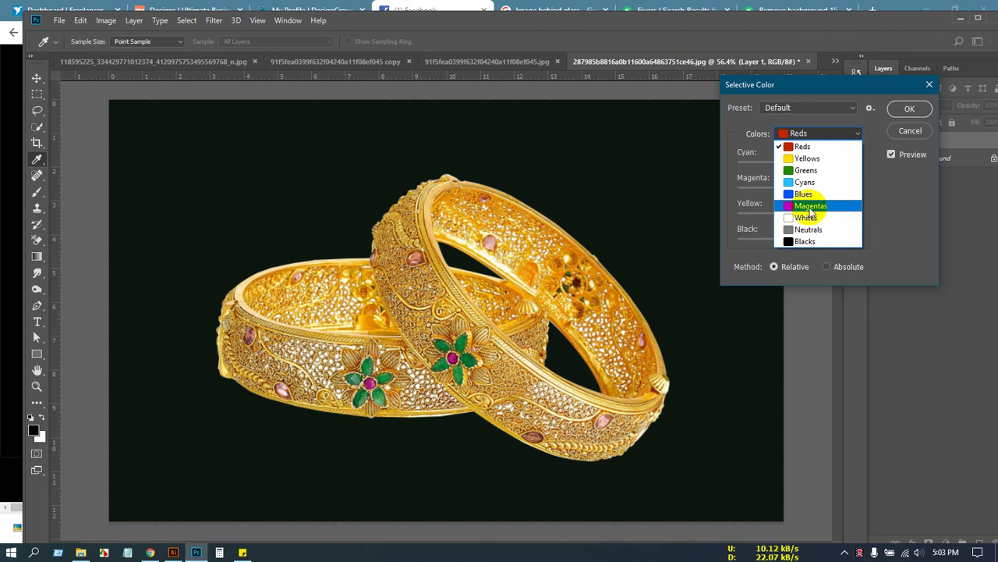
{"action": "left_click", "coordinate": [827, 206]}
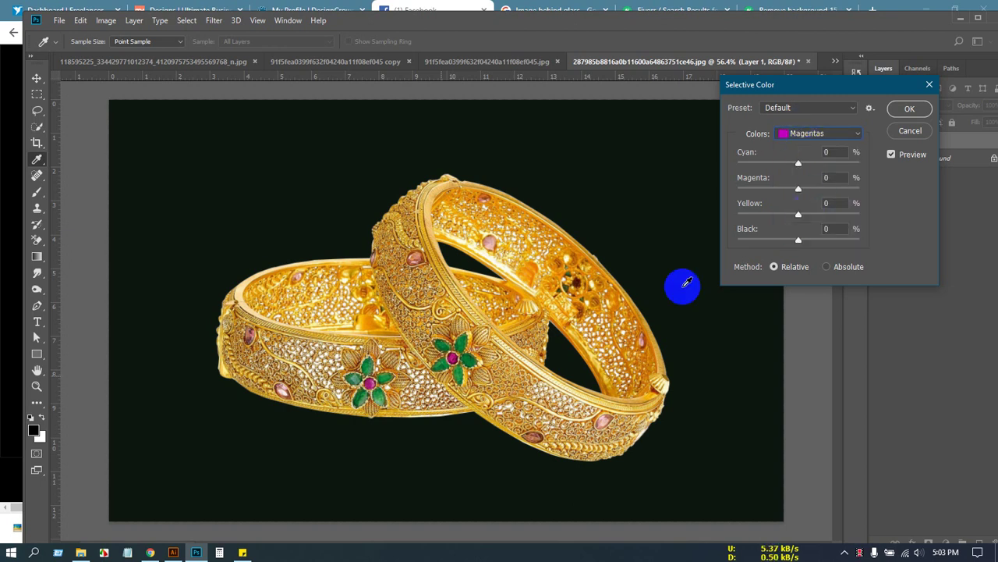
{"action": "left_click_drag", "start_coordinate": [798, 216], "coordinate": [866, 222]}
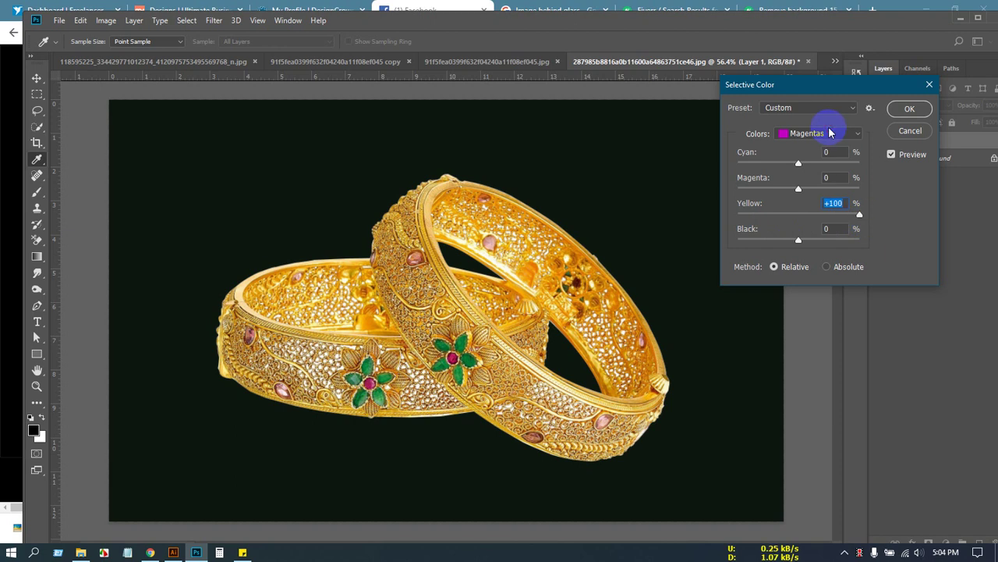
Try changing the Yellow amount in the Yellows range and reset it to 0%.
{"action": "left_click", "coordinate": [829, 134]}
{"action": "left_click", "coordinate": [825, 159]}
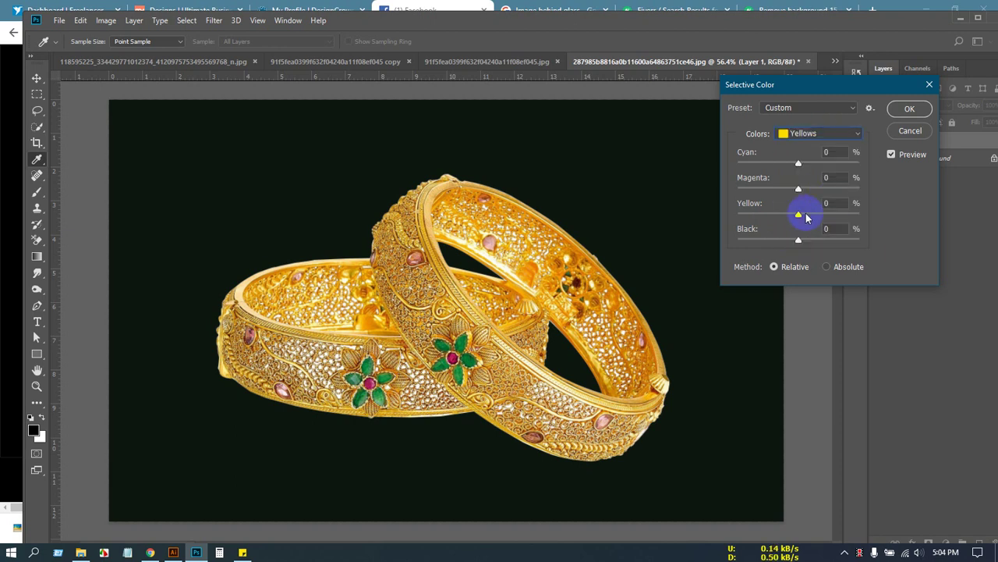
{"action": "left_click_drag", "start_coordinate": [798, 214], "coordinate": [820, 214]}
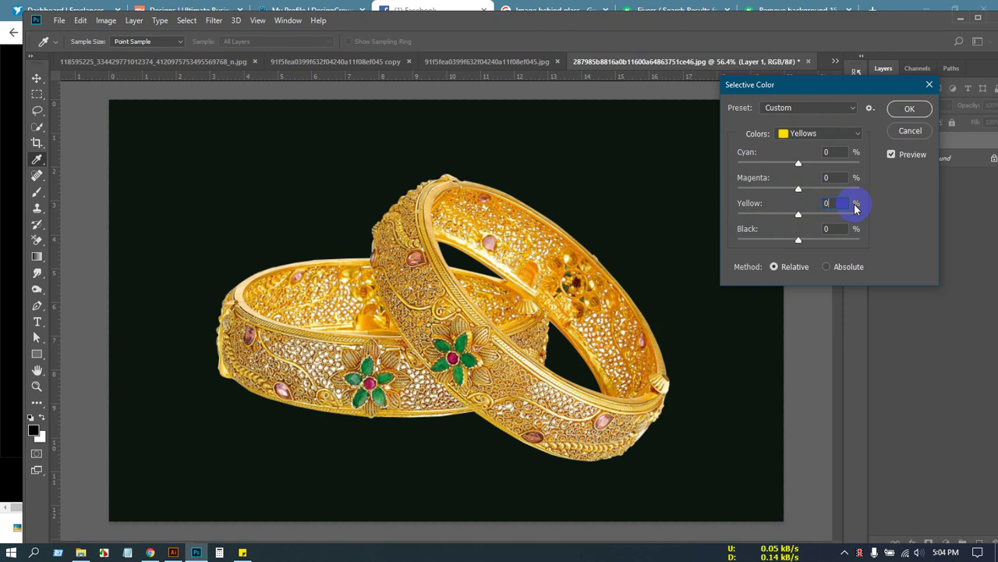
Try the Magenta slider in the Magentas, reset it to 0%, and lower the Yellow amount from +100%.
{"action": "left_click", "coordinate": [831, 135]}
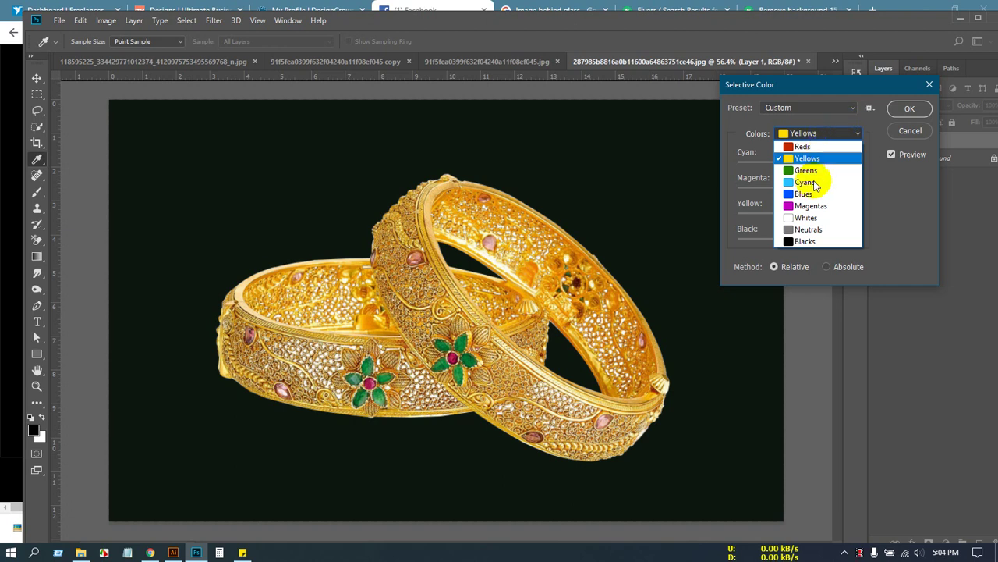
{"action": "left_click", "coordinate": [818, 206]}
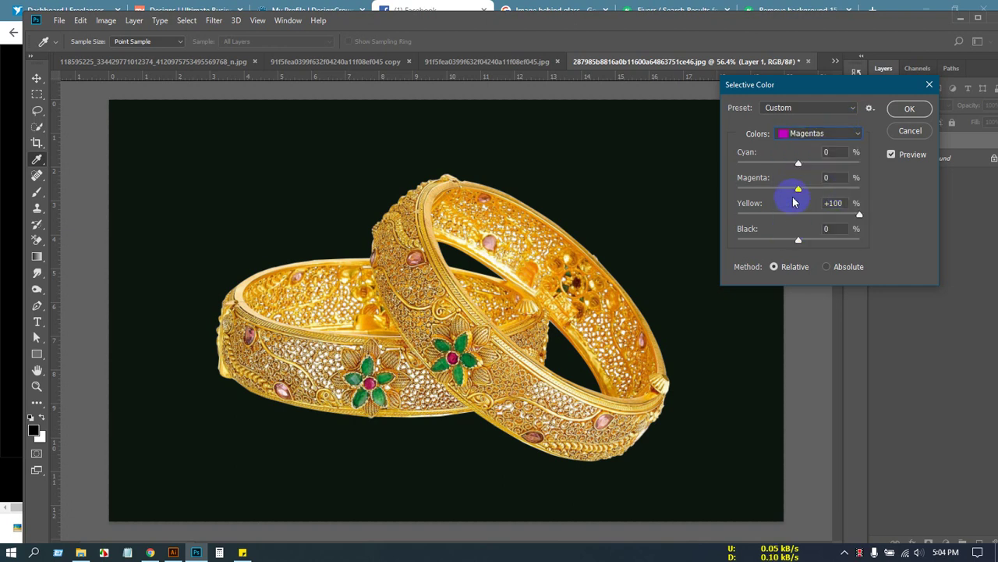
{"action": "left_click_drag", "start_coordinate": [797, 189], "coordinate": [838, 216]}
{"action": "type", "text": "0"}
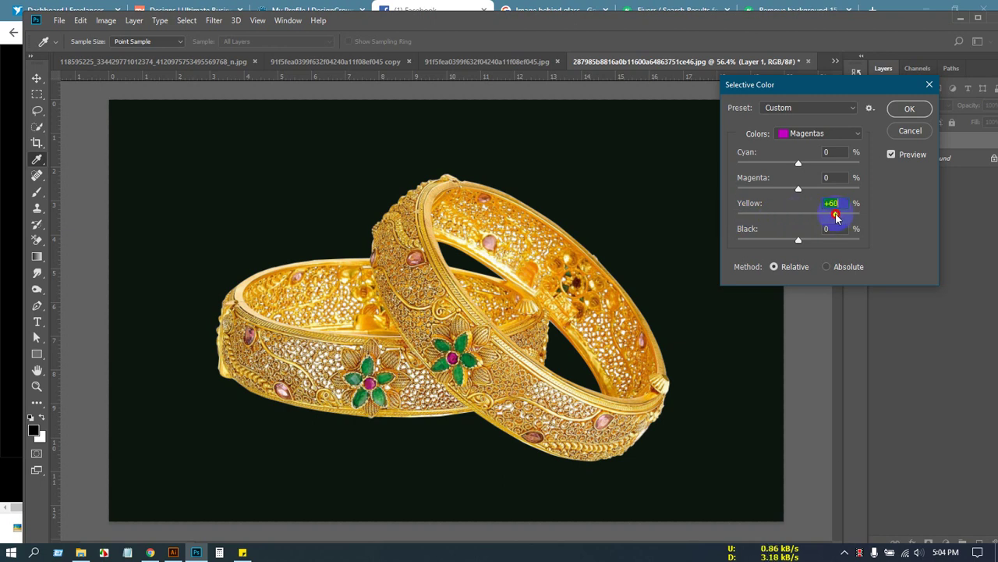
{"action": "left_click_drag", "start_coordinate": [836, 217], "coordinate": [788, 215]}
Try Yellow +100% and Magenta -100% in the Greens, reset both amounts towards 0%, and cancel Selective Color.
{"action": "left_click", "coordinate": [814, 134]}
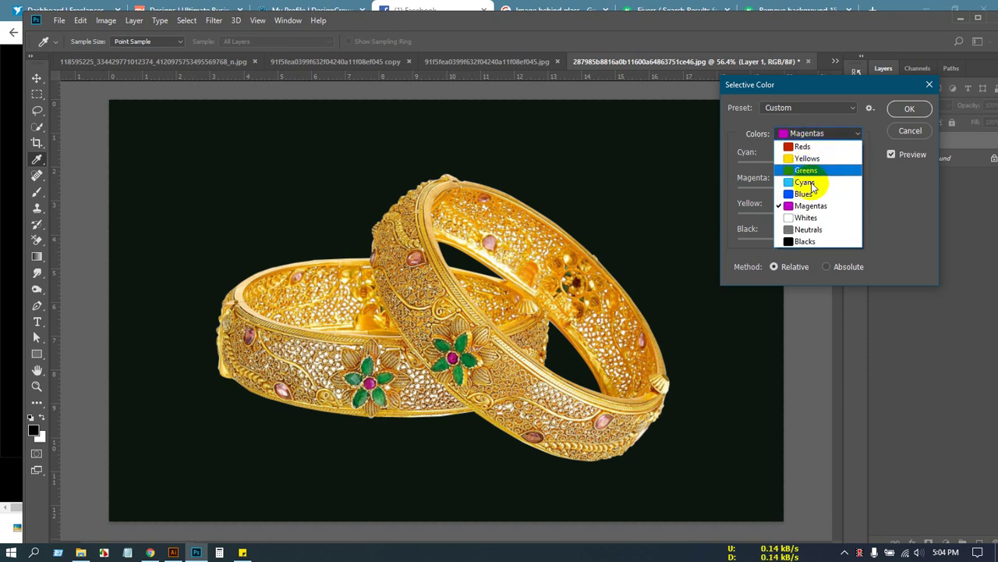
{"action": "left_click", "coordinate": [809, 174]}
{"action": "left_click_drag", "start_coordinate": [798, 214], "coordinate": [868, 215]}
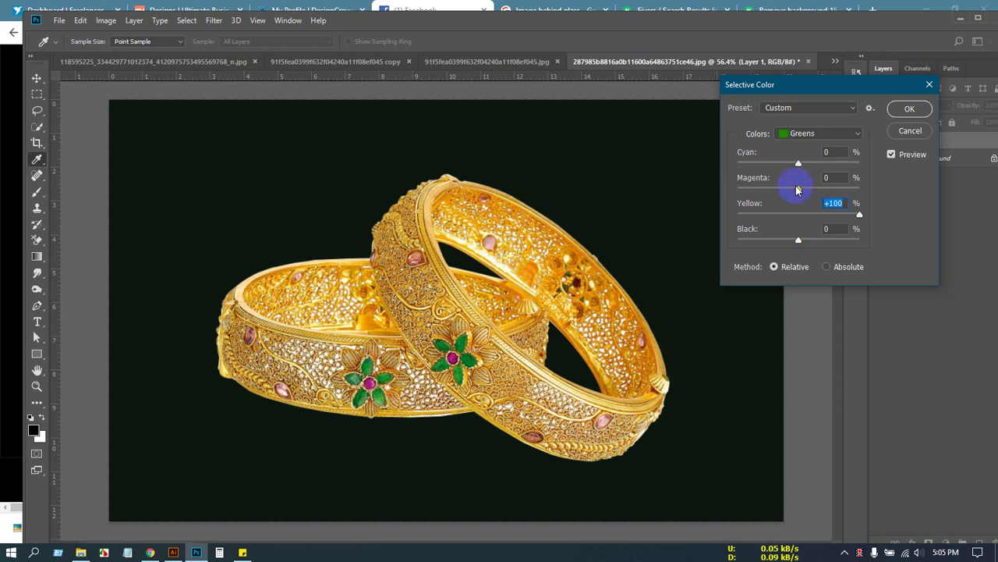
{"action": "left_click_drag", "start_coordinate": [800, 188], "coordinate": [737, 198]}
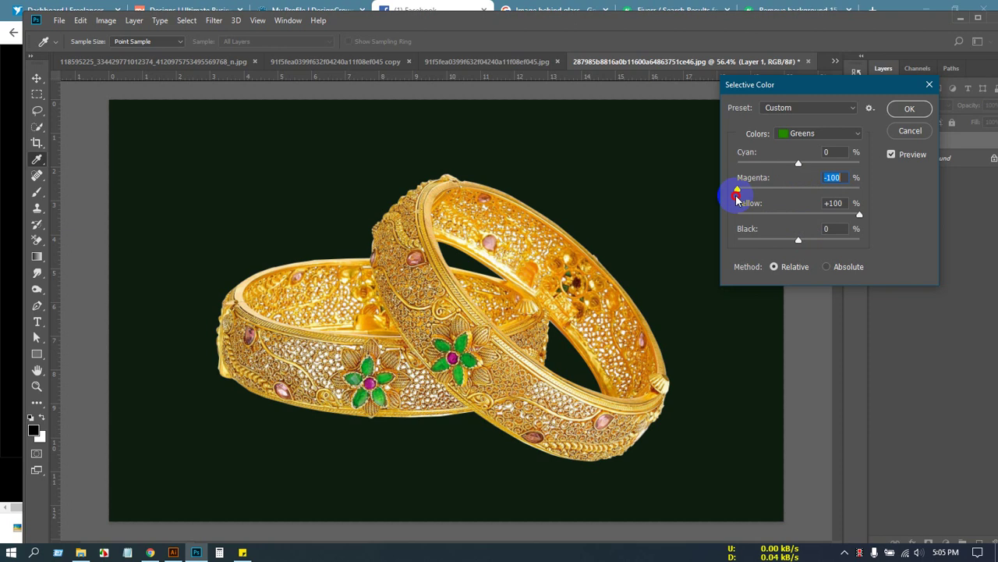
{"action": "type", "text": "0"}
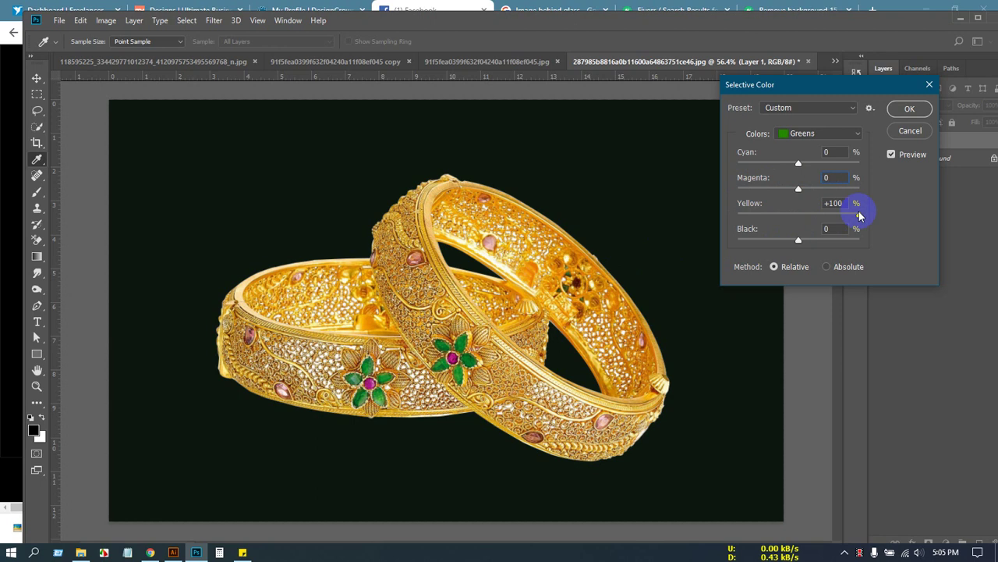
{"action": "left_click_drag", "start_coordinate": [859, 213], "coordinate": [798, 216]}
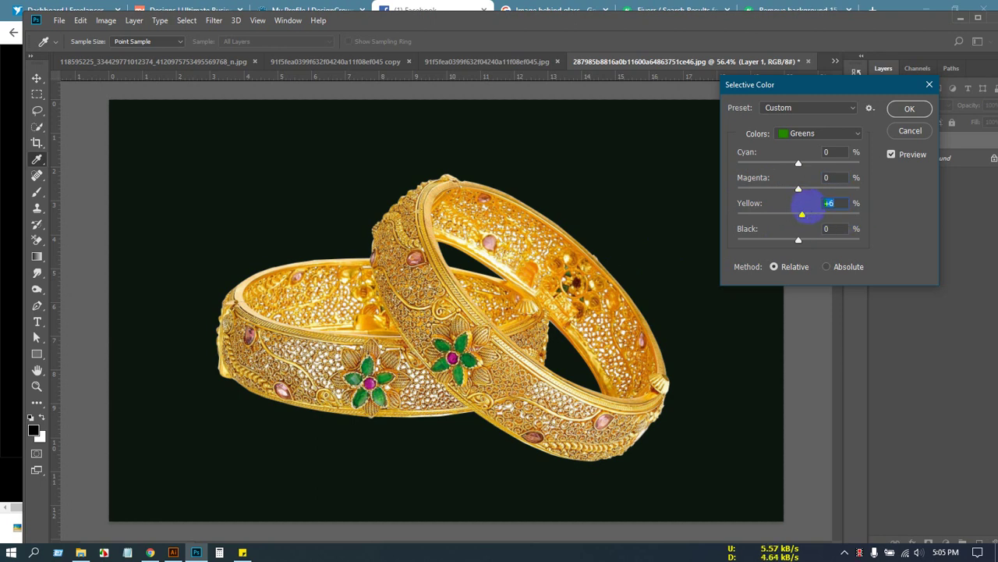
{"action": "left_click", "coordinate": [909, 134]}
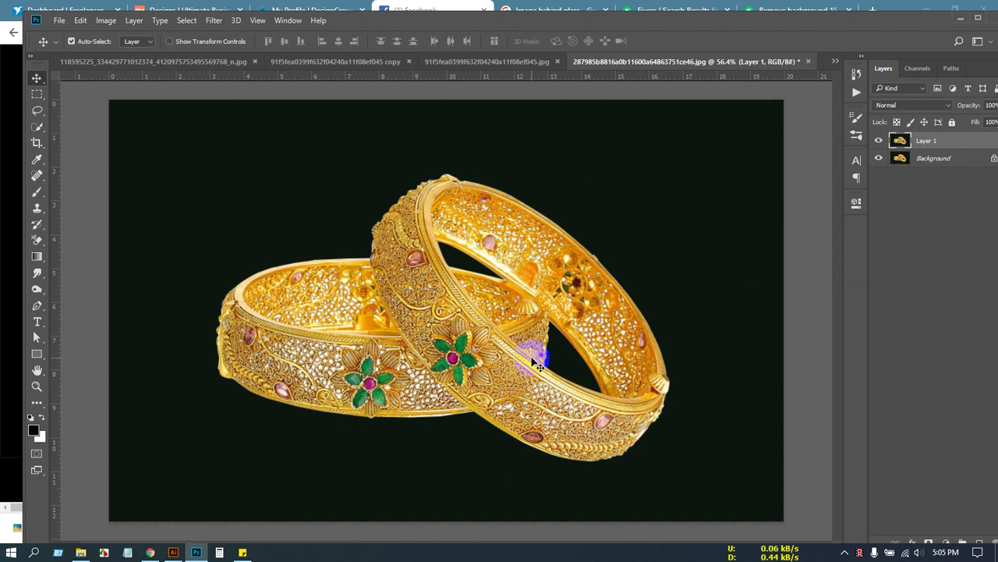
Try Unsharp Mask on Layer 1 of the bangles image with an amount of 50% and a radius of 2 pixels.
{"action": "left_click", "coordinate": [213, 22]}
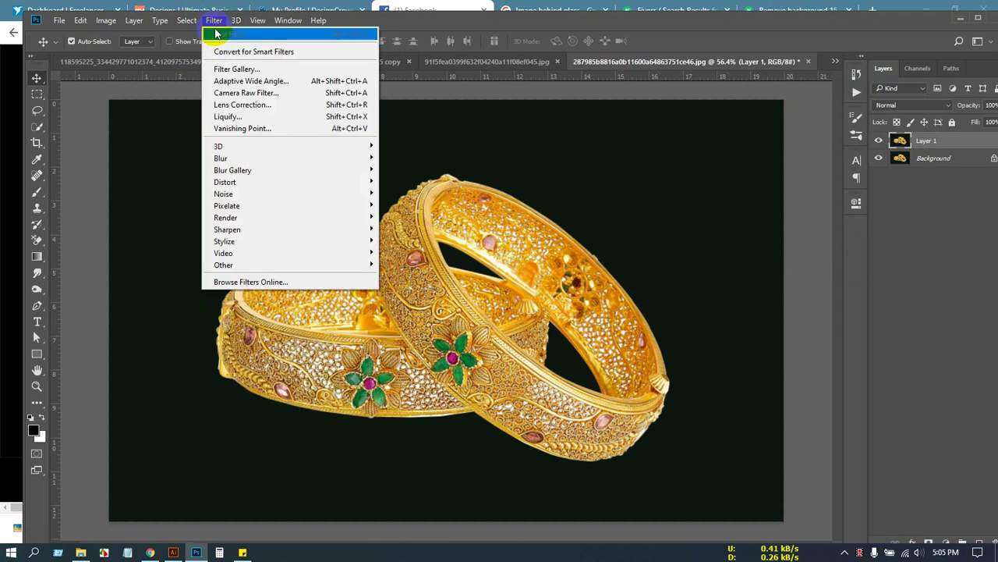
{"action": "mouse_move", "coordinate": [242, 159]}
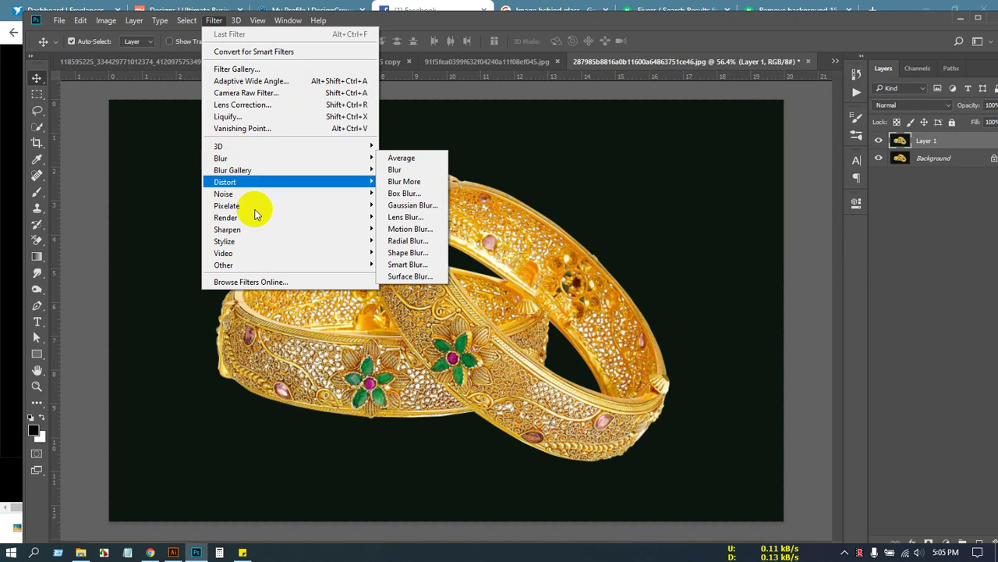
{"action": "mouse_move", "coordinate": [239, 231]}
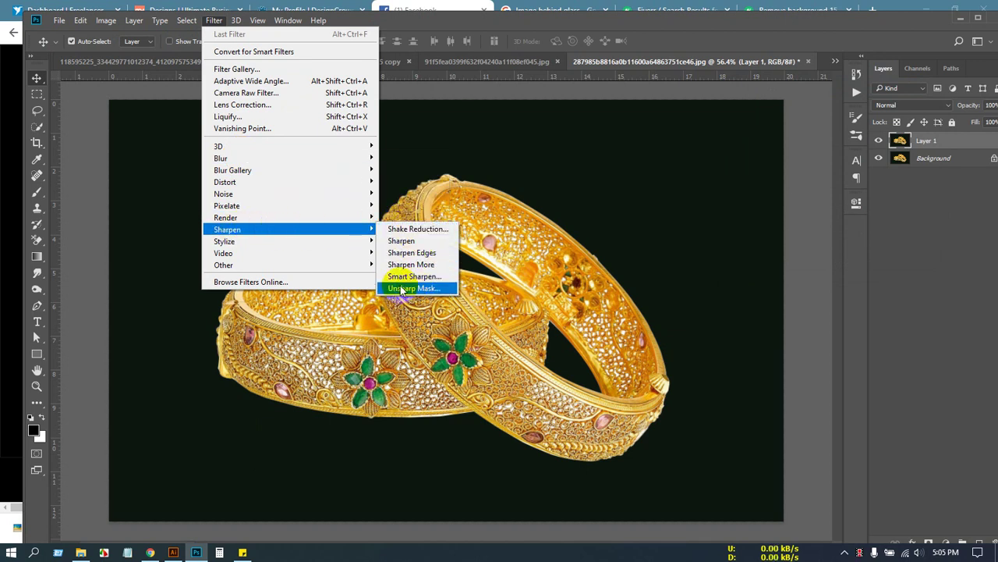
{"action": "left_click", "coordinate": [425, 290]}
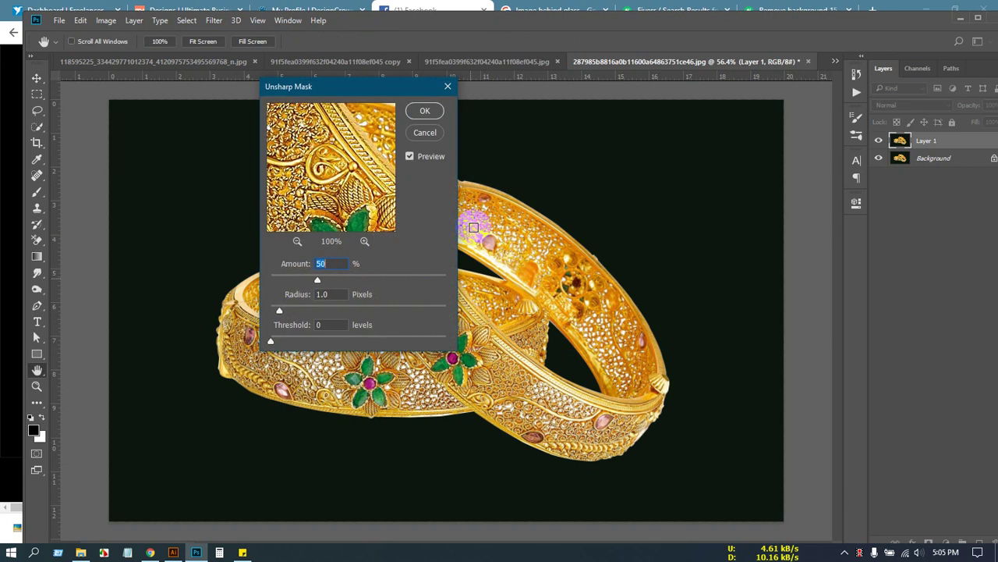
{"action": "left_click_drag", "start_coordinate": [347, 90], "coordinate": [767, 120]}
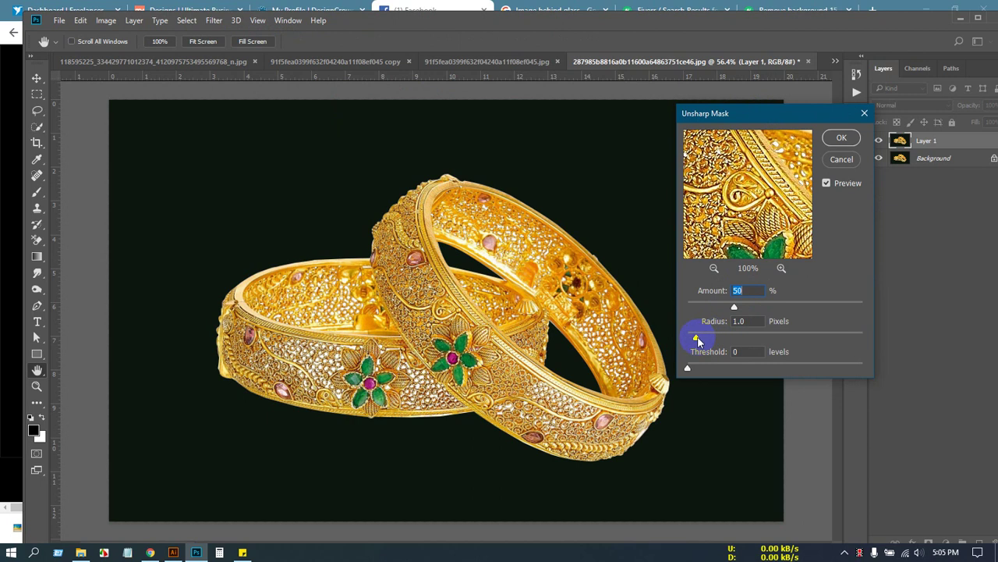
{"action": "left_click_drag", "start_coordinate": [698, 341], "coordinate": [726, 341]}
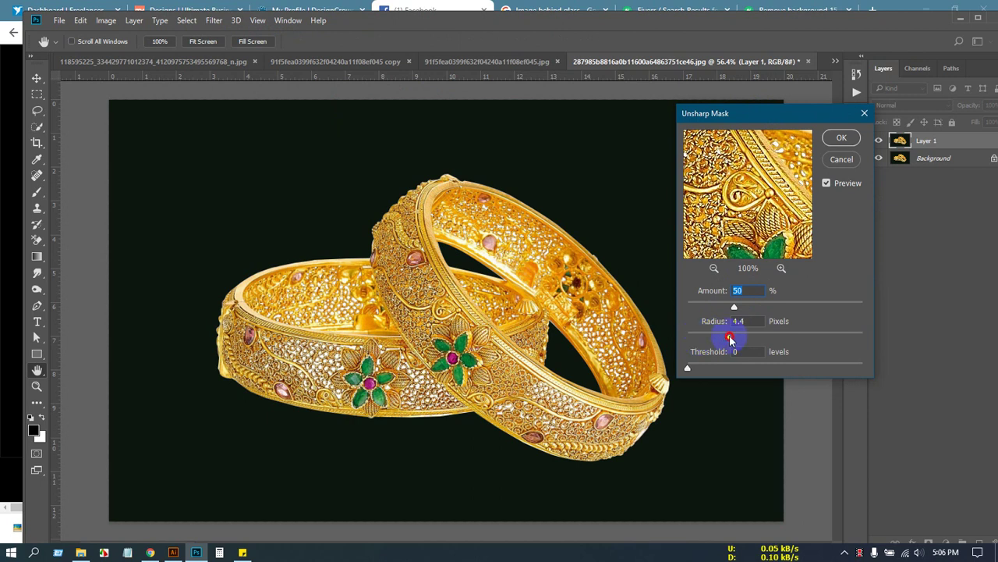
{"action": "left_click", "coordinate": [738, 320]}
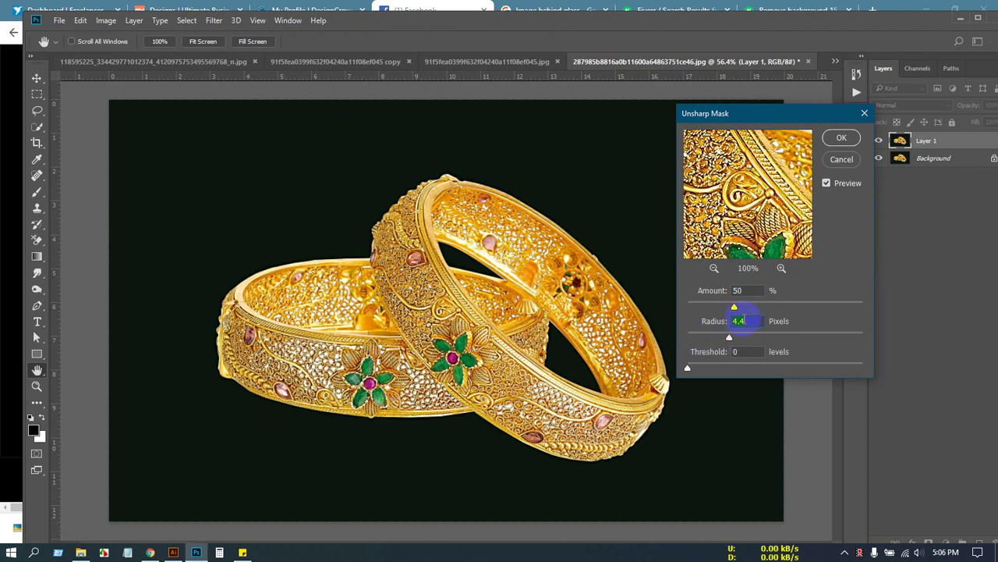
{"action": "type", "text": "2"}
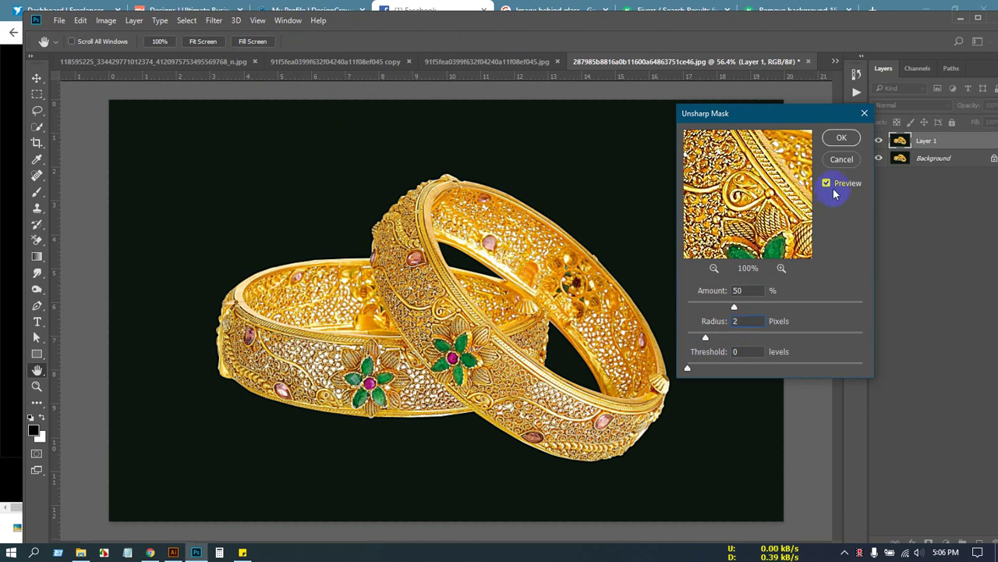
Compare the bangles with and without the sharpening preview, and cancel Unsharp Mask.
{"action": "left_click", "coordinate": [826, 183]}
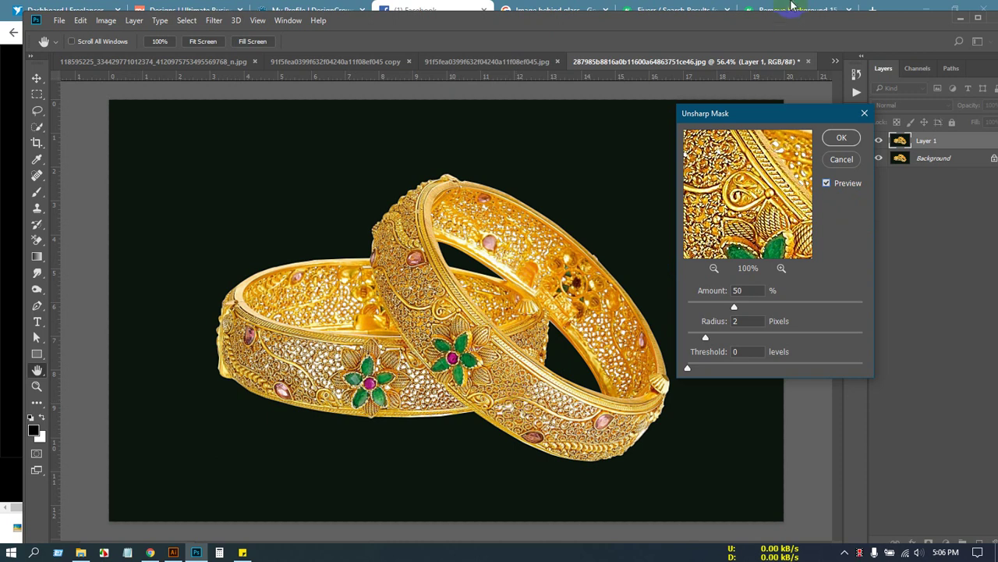
{"action": "left_click", "coordinate": [827, 184]}
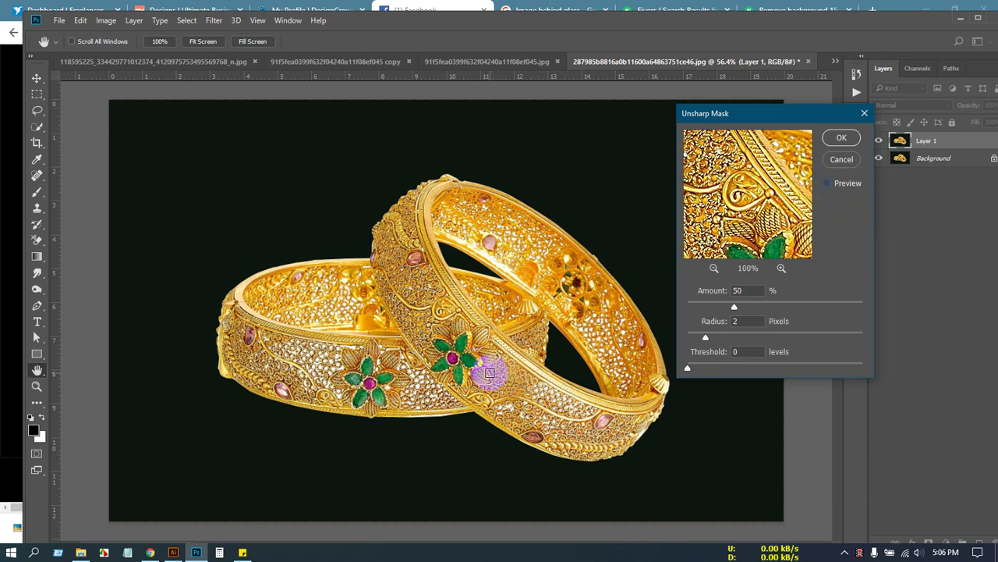
{"action": "left_click", "coordinate": [826, 183]}
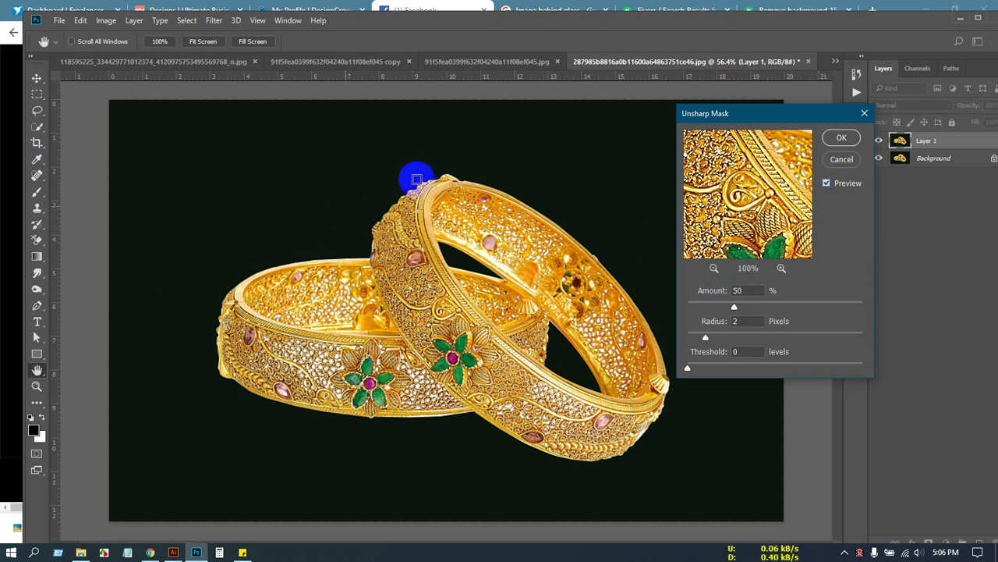
{"action": "left_click", "coordinate": [841, 159]}
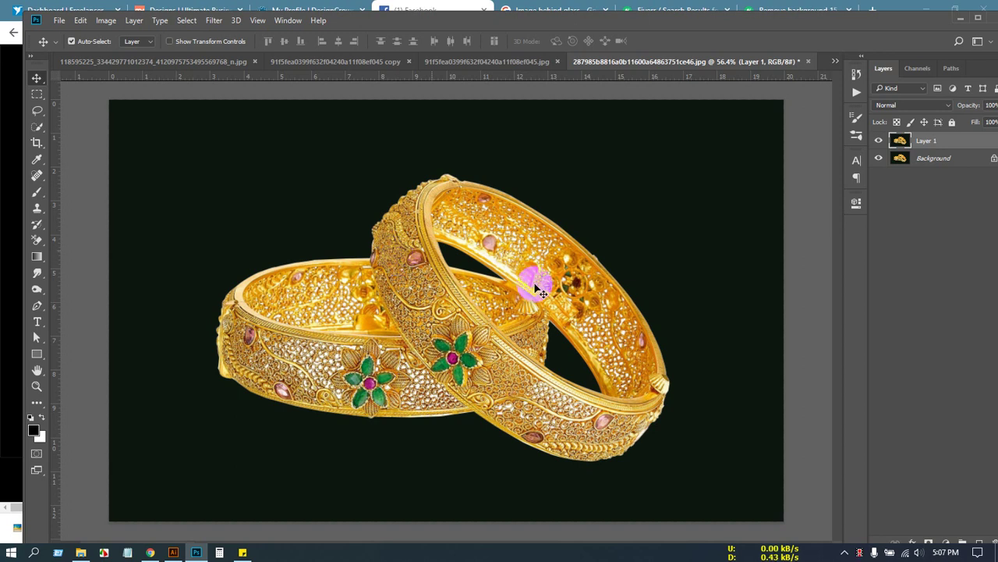
Close the bangles image without saving it, and close the mango juice image that has the black background.
{"action": "left_click", "coordinate": [809, 63]}
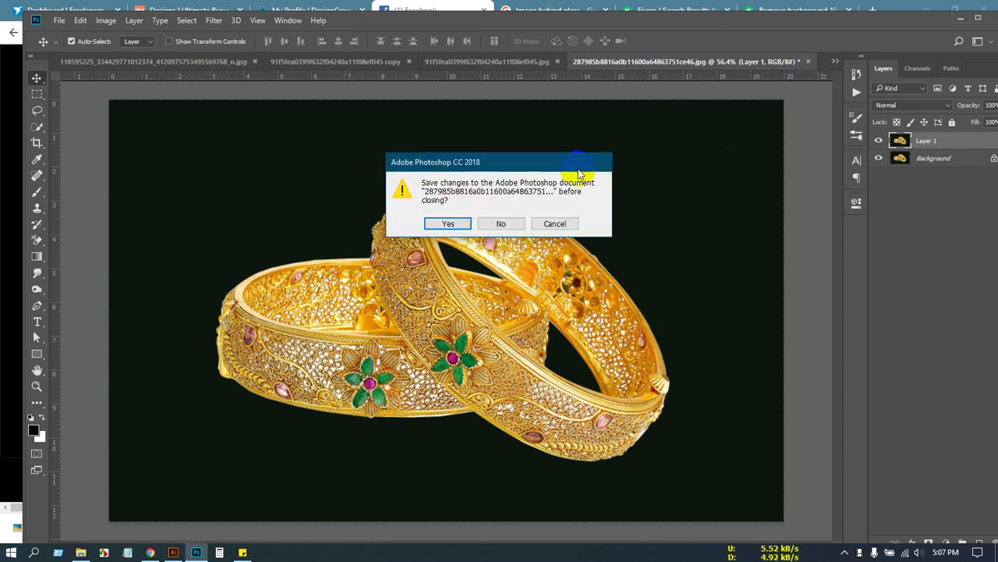
{"action": "left_click", "coordinate": [496, 222]}
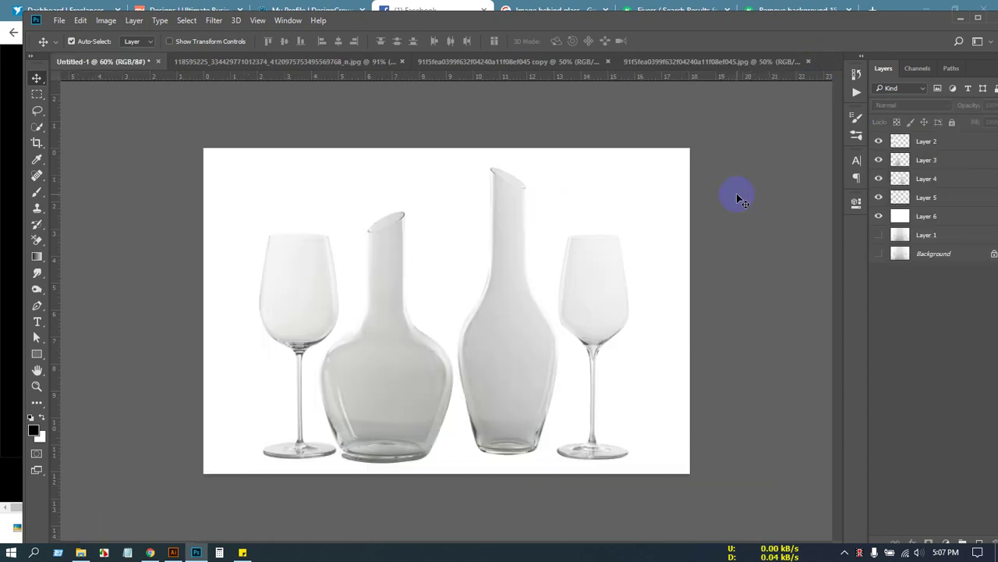
{"action": "left_click", "coordinate": [659, 62]}
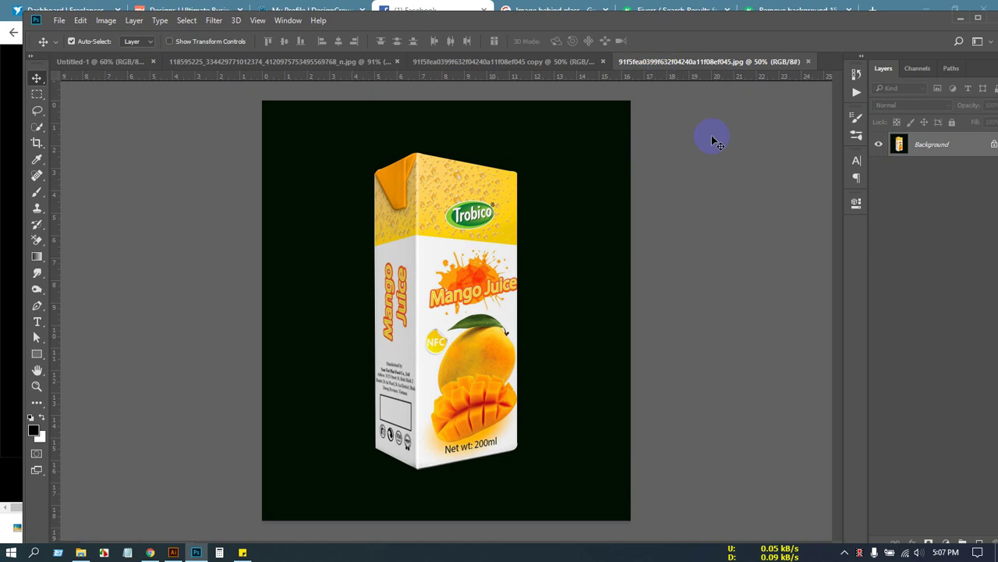
{"action": "left_click", "coordinate": [808, 62]}
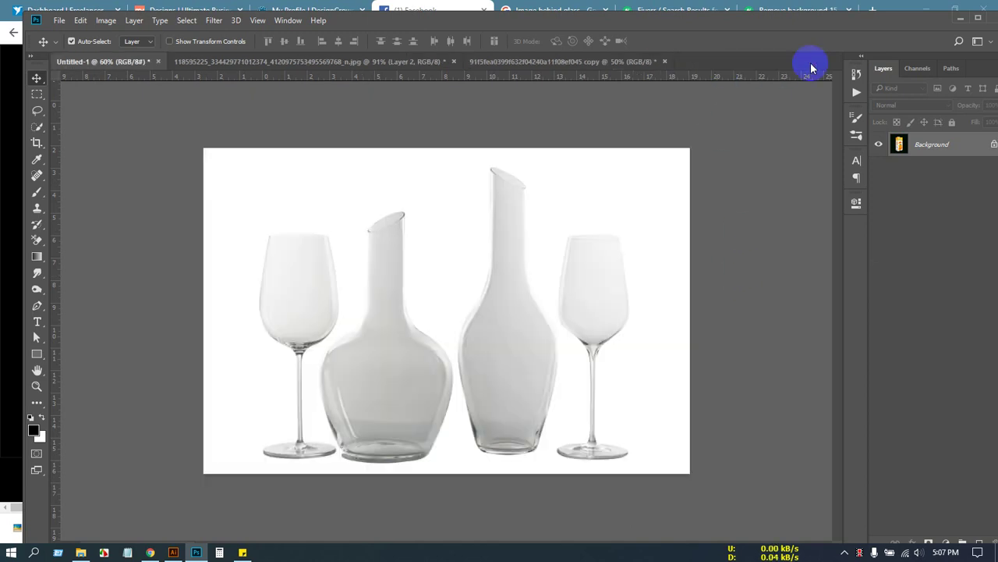
Look through the remaining documents and close the cut-out photo of the woman in the red sari without saving.
{"action": "left_click", "coordinate": [382, 61]}
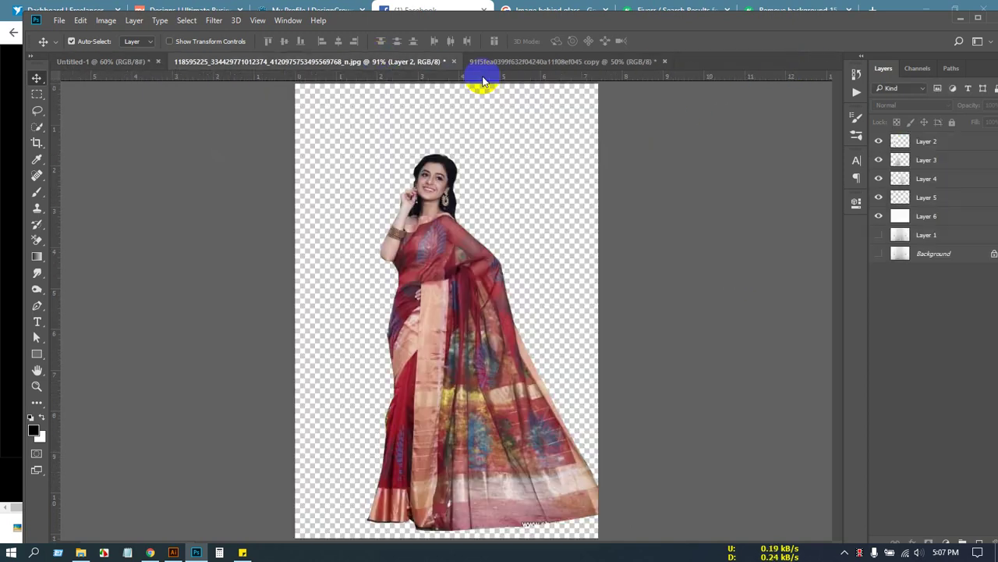
{"action": "left_click", "coordinate": [535, 62]}
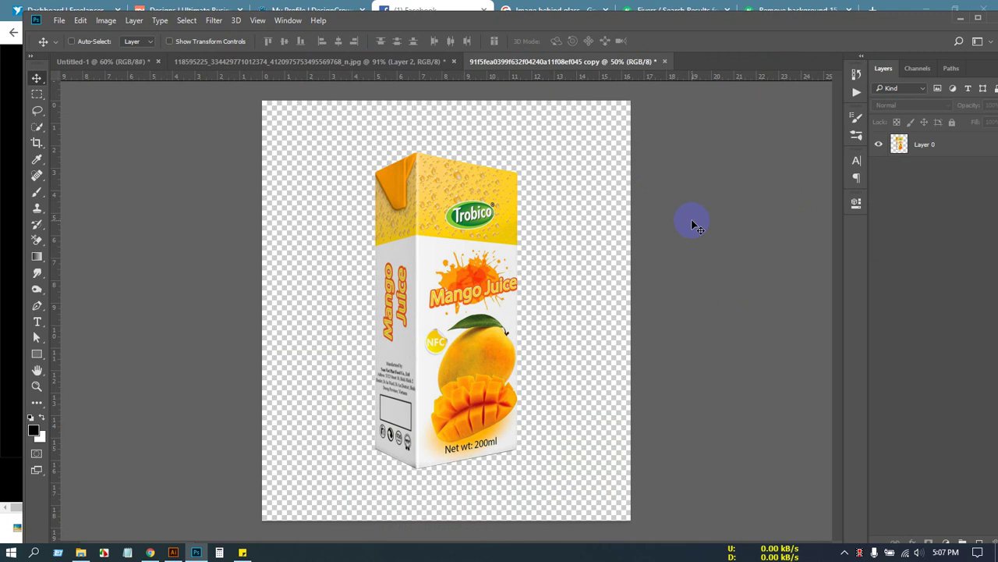
{"action": "left_click", "coordinate": [347, 62]}
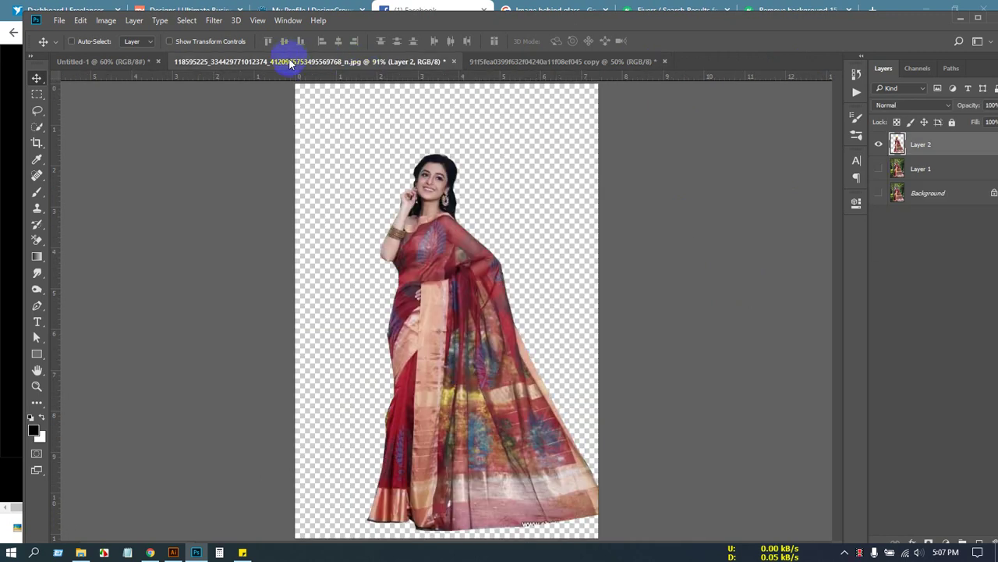
{"action": "key", "text": "ctrl+w"}
{"action": "left_click", "coordinate": [500, 223]}
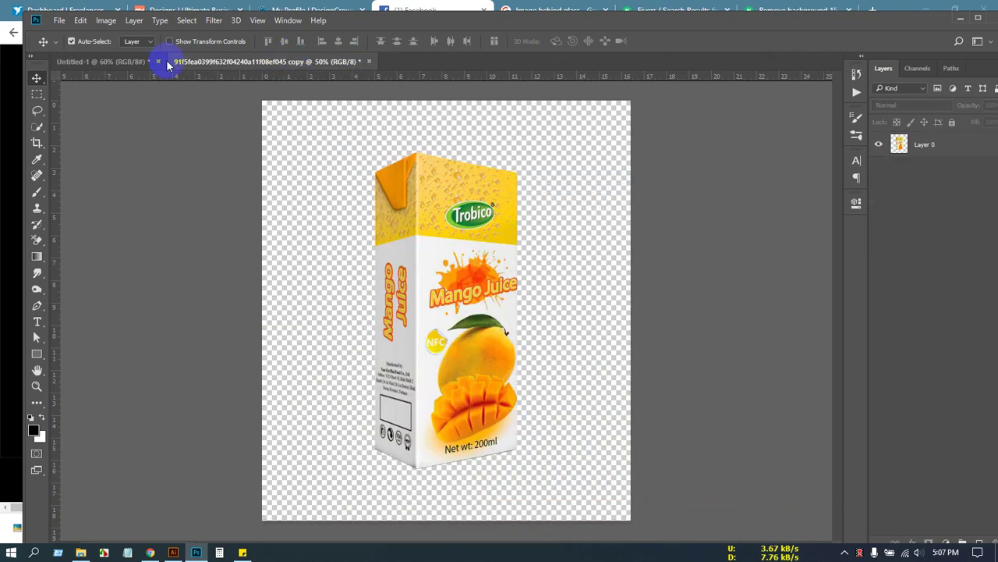
In the mango juice copy, add a new layer, place it beneath Layer 0 and fill it with white.
{"action": "left_click", "coordinate": [107, 62]}
{"action": "left_click", "coordinate": [267, 61]}
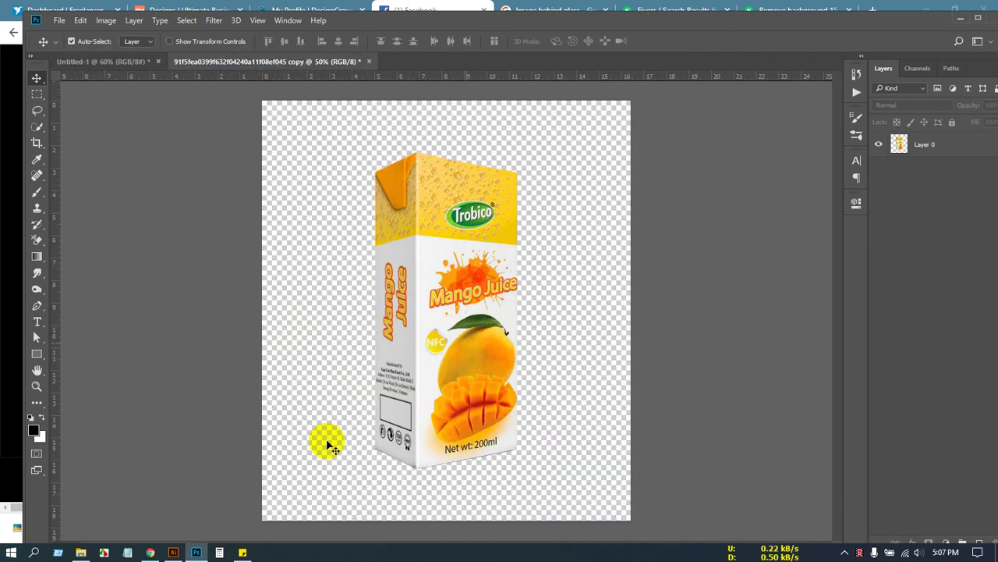
{"action": "left_click", "coordinate": [952, 149]}
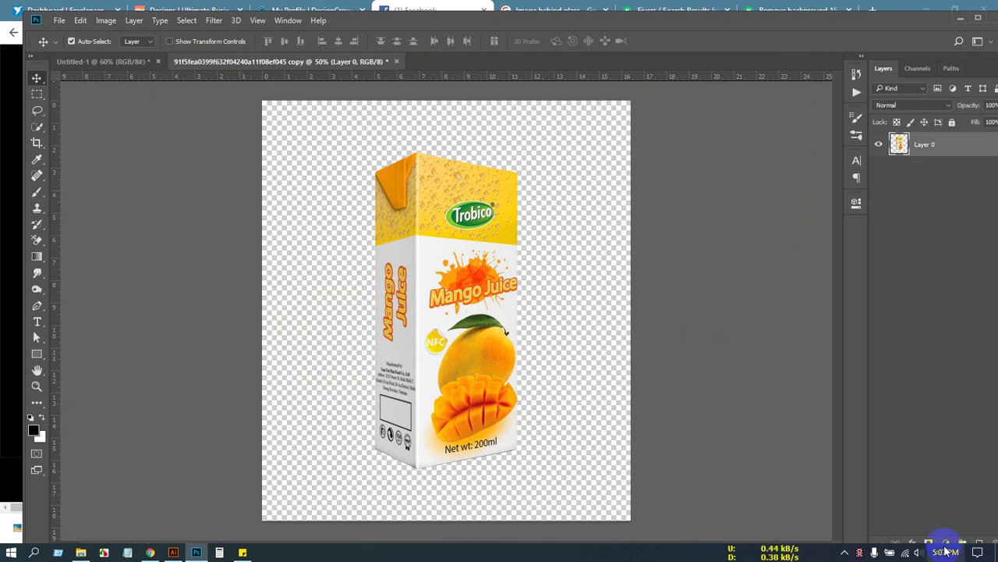
{"action": "left_click", "coordinate": [981, 542]}
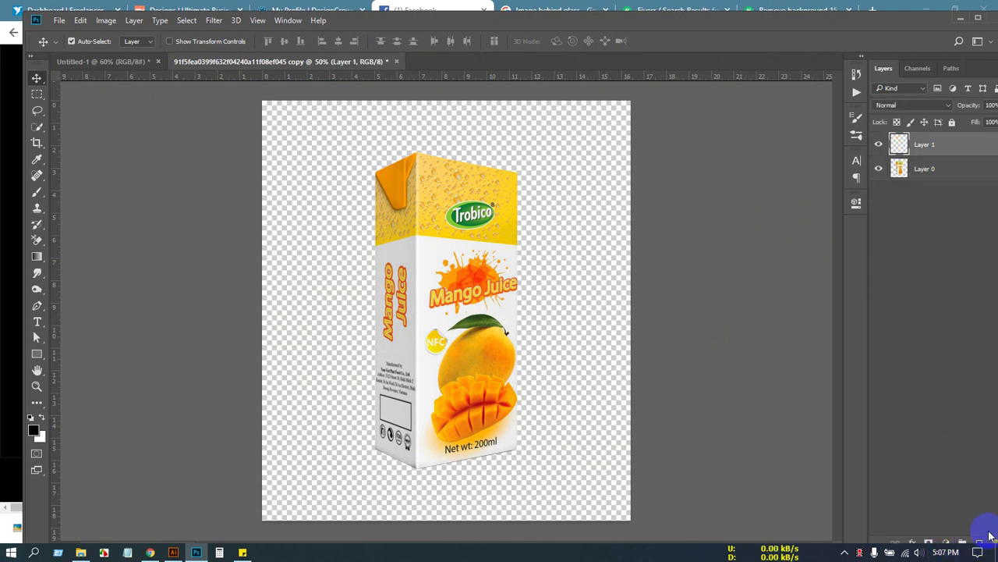
{"action": "key", "text": "ctrl+["}
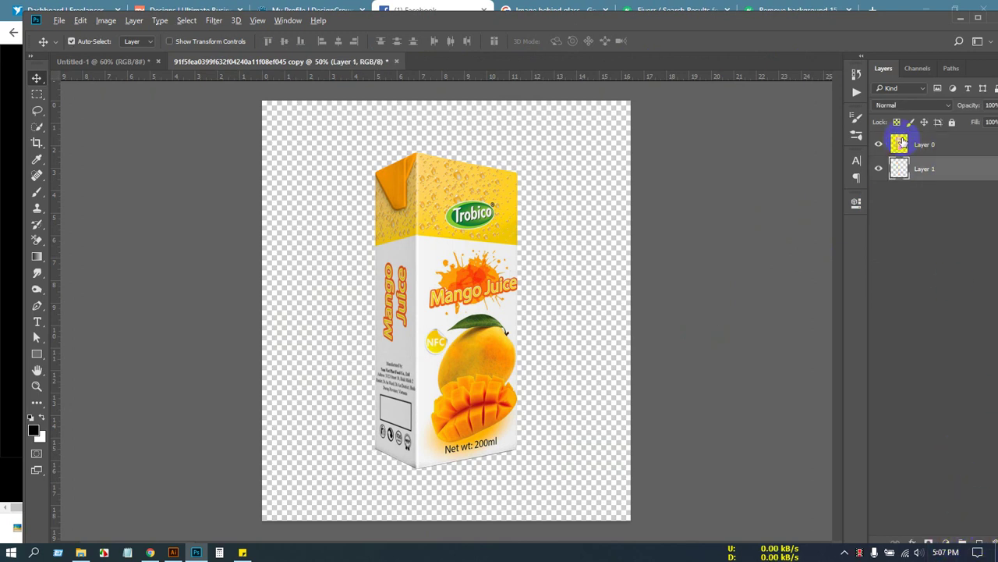
{"action": "key", "text": "ctrl+BackSpace"}
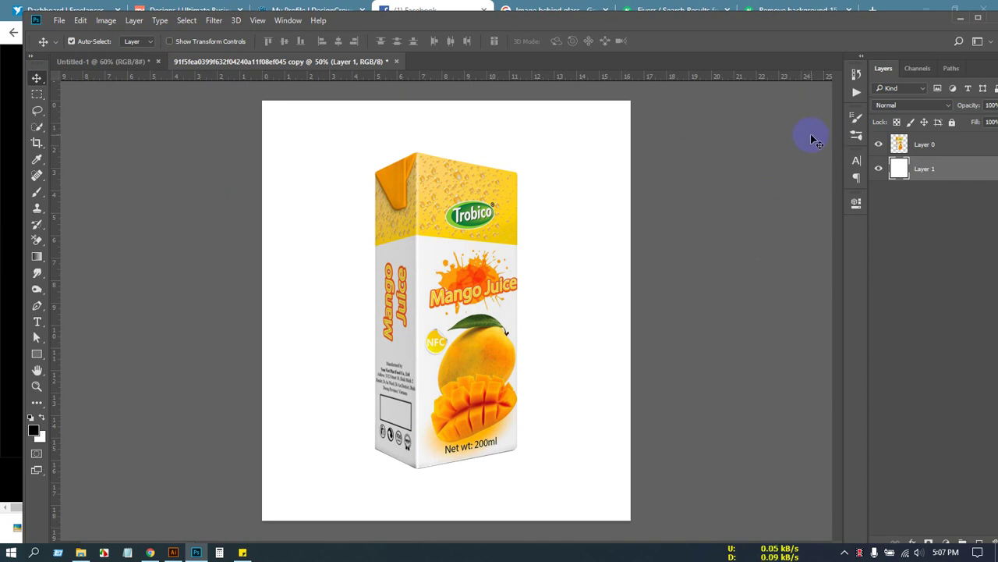
Close the mango juice copy without saving its changes.
{"action": "left_click", "coordinate": [396, 61]}
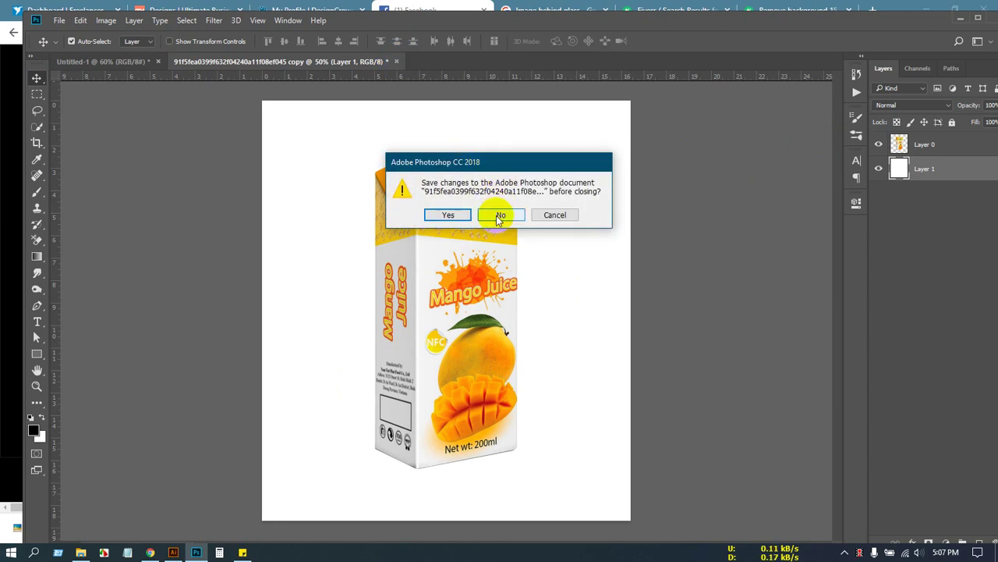
{"action": "left_click", "coordinate": [500, 215]}
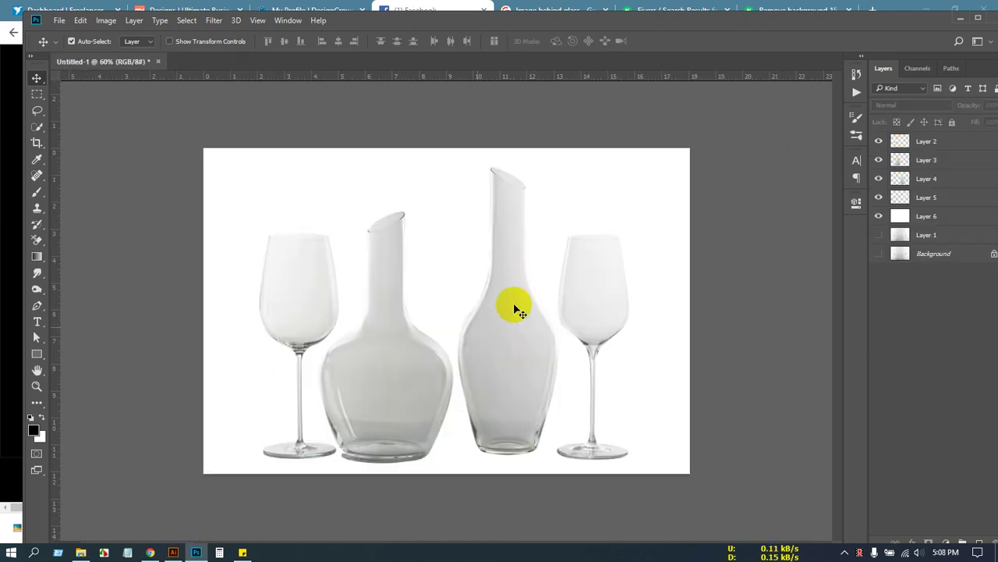
Delete the layers of the left wine glass, the tall bottle and the right wine glass from Untitled-1.
{"action": "left_click", "coordinate": [302, 270]}
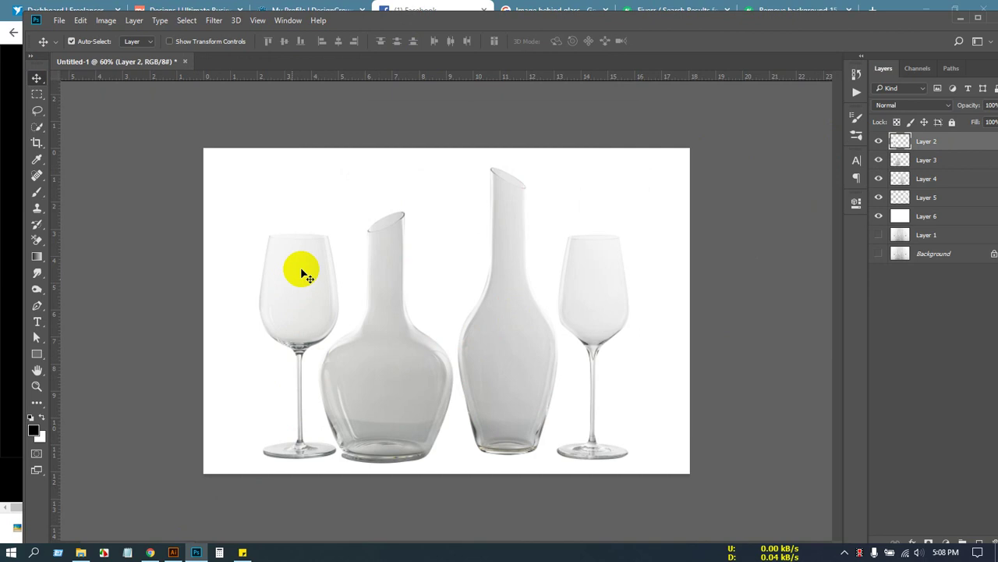
{"action": "key", "text": "Delete"}
{"action": "left_click", "coordinate": [506, 380]}
{"action": "key", "text": "Delete"}
{"action": "left_click", "coordinate": [621, 337]}
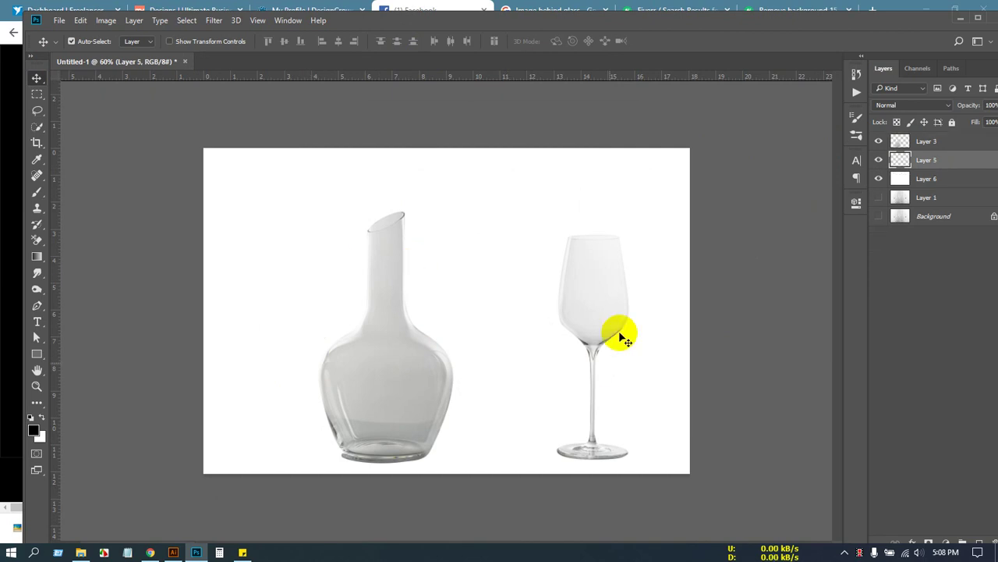
{"action": "key", "text": "Delete"}
Move the remaining glass decanter to the centre of the canvas and delete the hidden Layer 1 and Background layers.
{"action": "left_click_drag", "start_coordinate": [437, 365], "coordinate": [472, 351]}
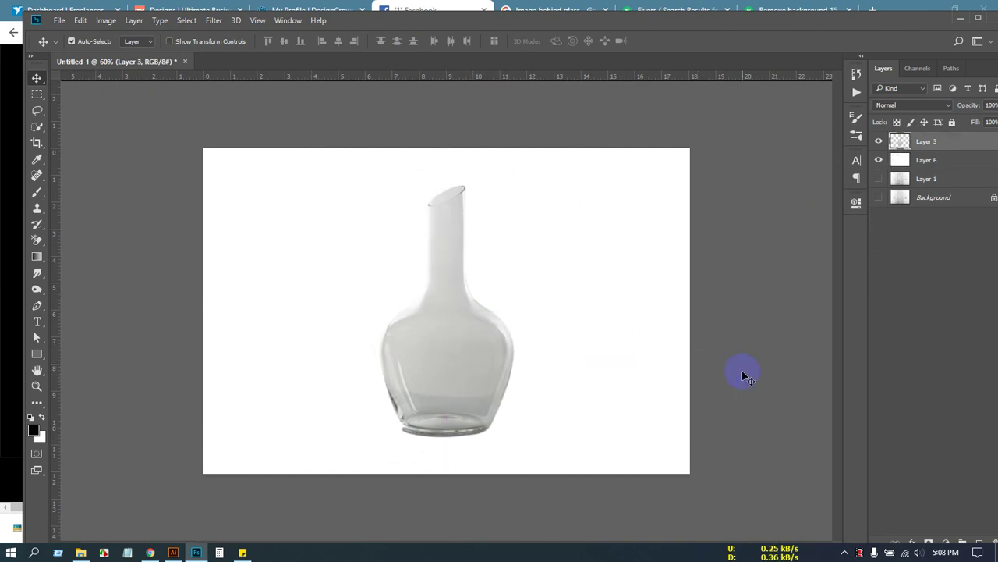
{"action": "left_click", "coordinate": [940, 184]}
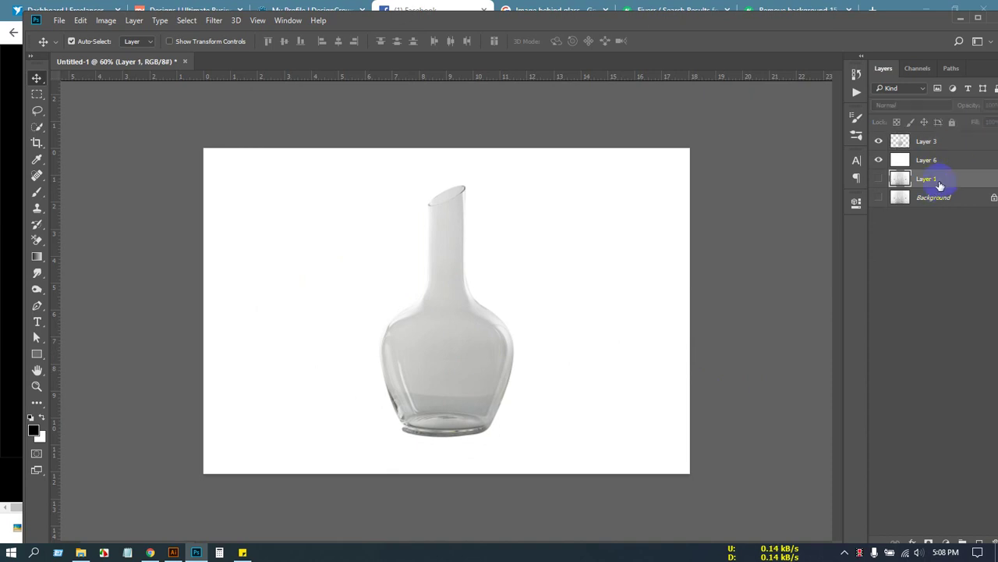
{"action": "key", "text": "Delete"}
{"action": "key", "text": "Delete"}
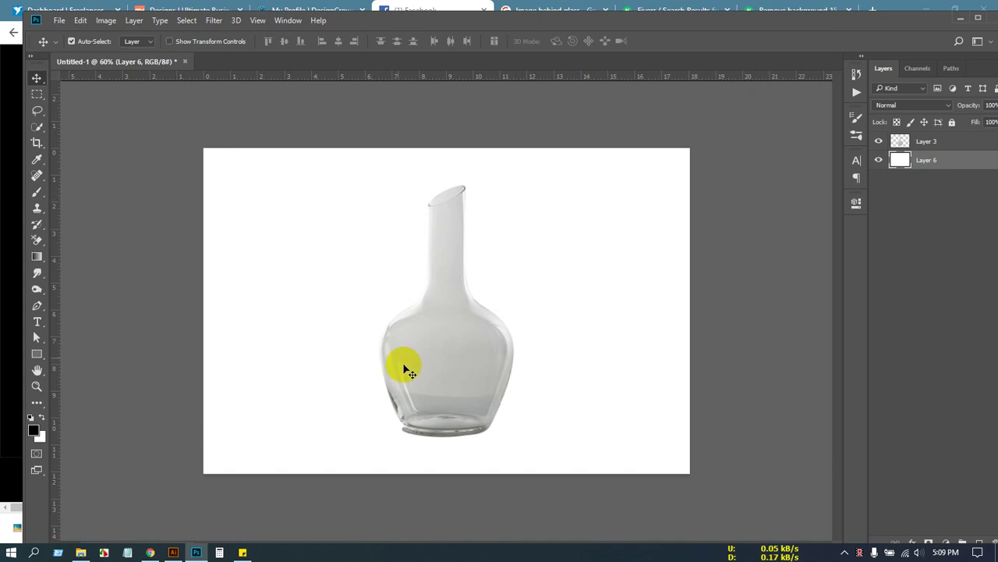
Choose the Elliptical Marquee tool and add a new empty layer directly above the white Layer 6.
{"action": "scroll", "coordinate": [421, 382], "scroll_direction": "up", "scroll_amount": 3}
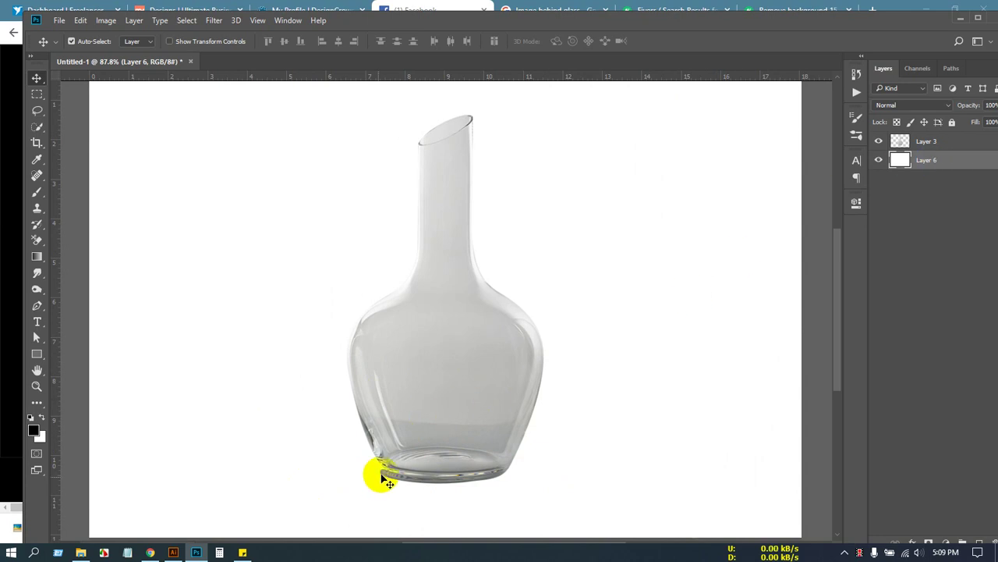
{"action": "scroll", "coordinate": [152, 323], "scroll_direction": "down", "scroll_amount": 2}
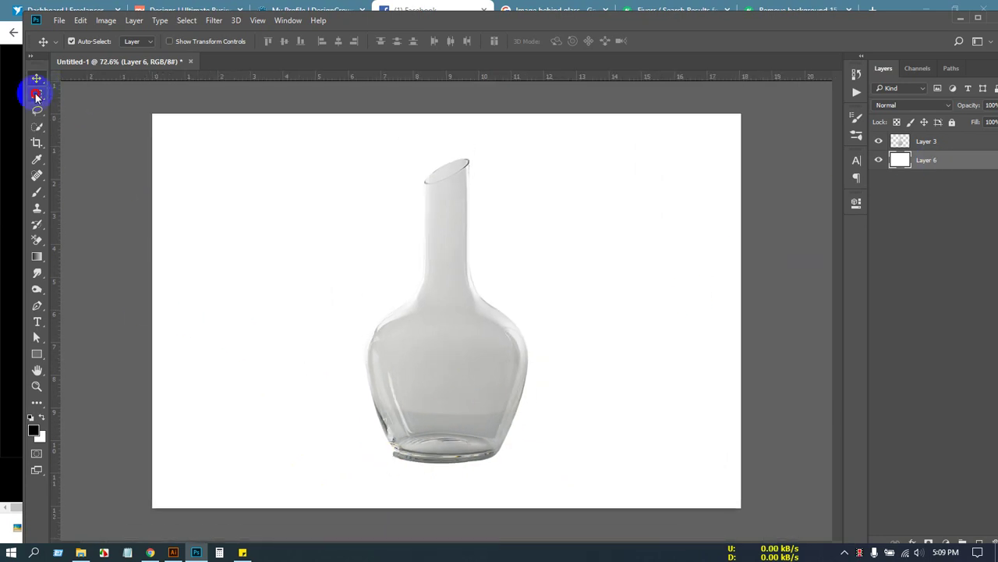
{"action": "left_click_drag", "start_coordinate": [35, 96], "coordinate": [111, 109]}
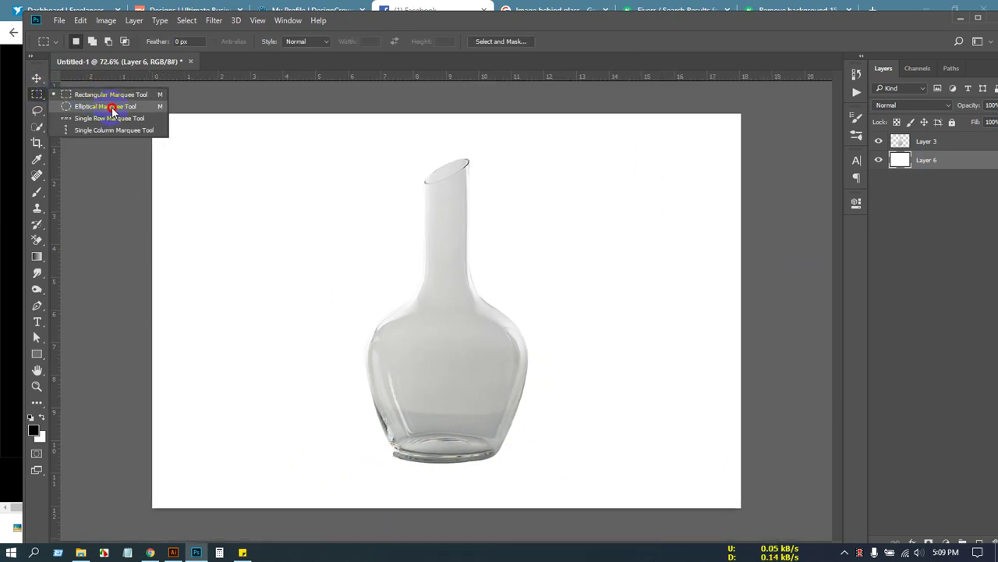
{"action": "left_click", "coordinate": [111, 109]}
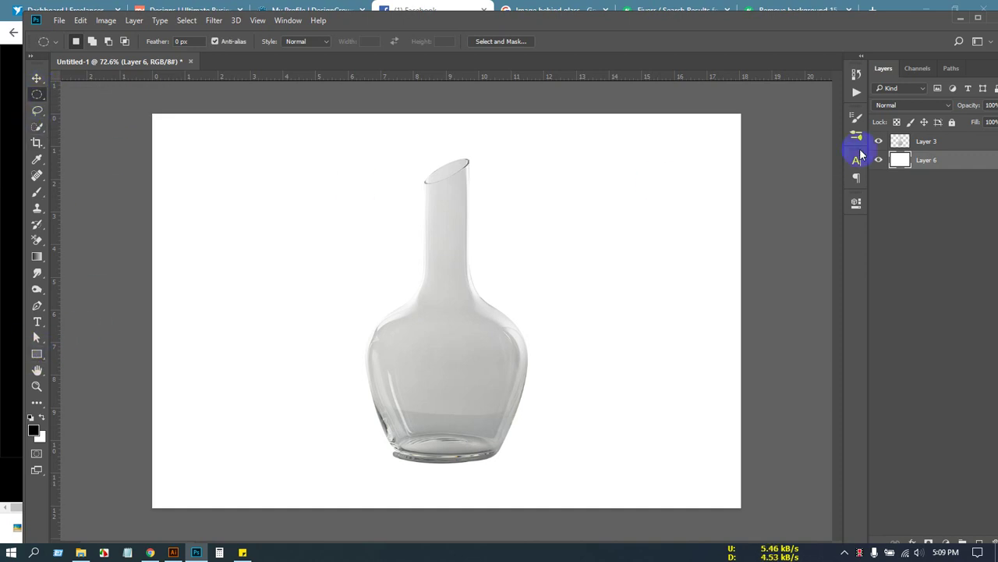
{"action": "left_click", "coordinate": [975, 541]}
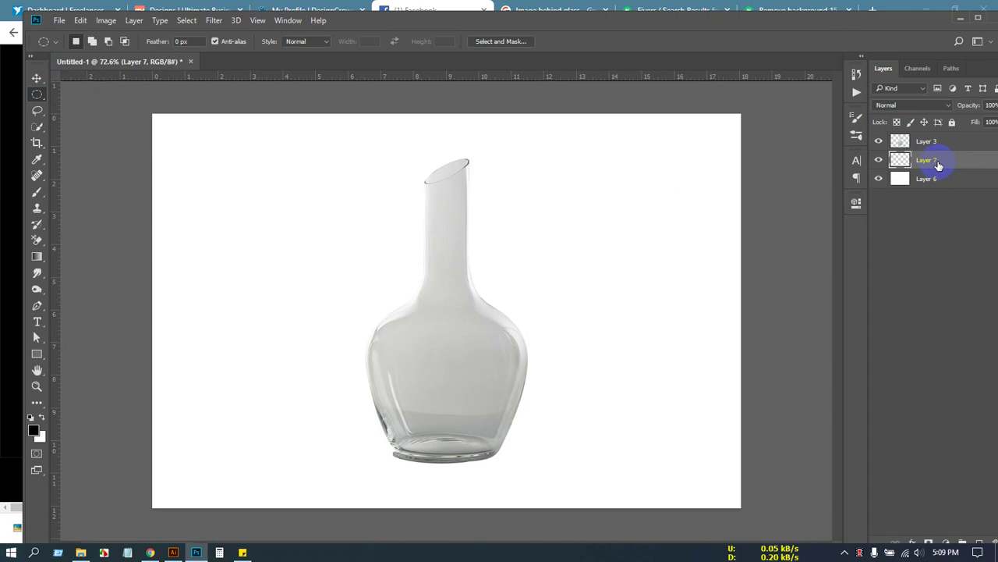
Draw a thin elliptical selection just below the decanter's base, slightly wider than the base, and fill it with black on Layer 7.
{"action": "scroll", "coordinate": [473, 419], "scroll_direction": "up", "scroll_amount": 4}
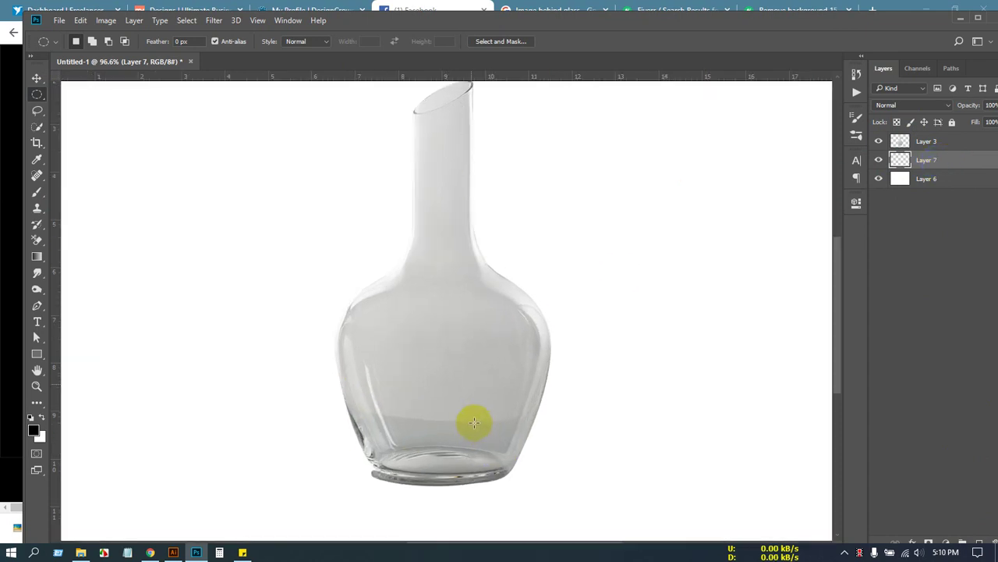
{"action": "left_click_drag", "start_coordinate": [479, 431], "coordinate": [476, 276]}
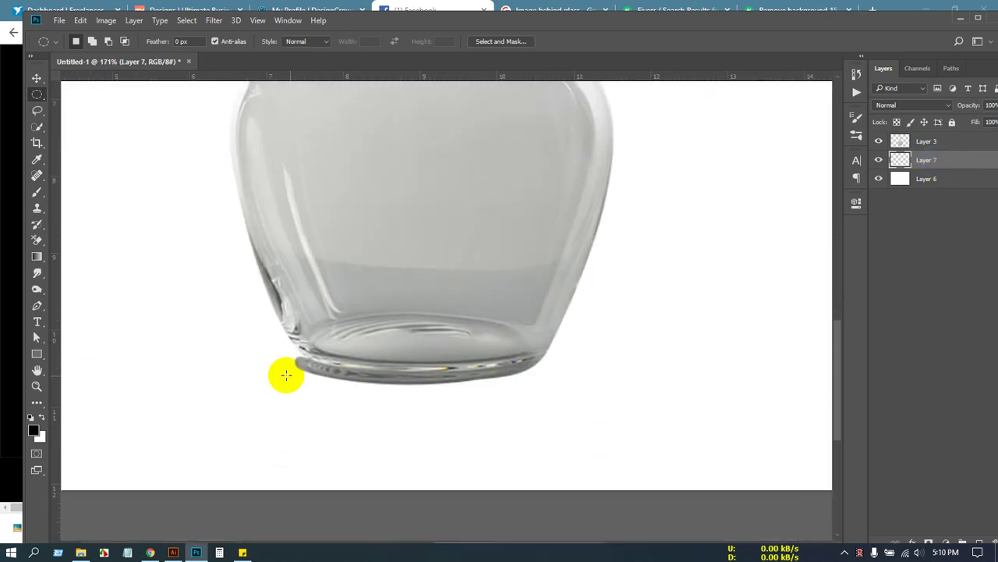
{"action": "left_click_drag", "start_coordinate": [278, 372], "coordinate": [562, 388]}
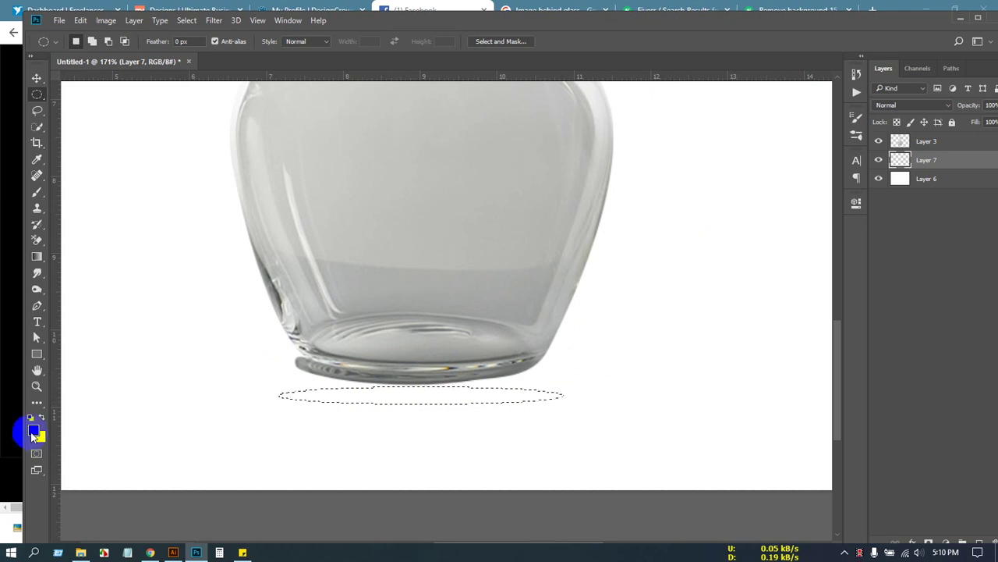
{"action": "left_click", "coordinate": [933, 164]}
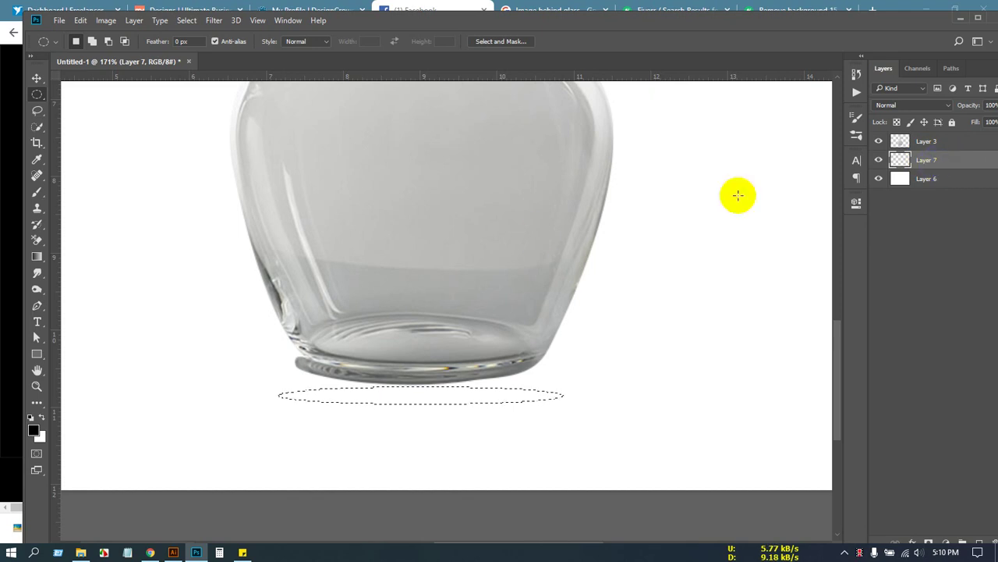
{"action": "left_click", "coordinate": [925, 145]}
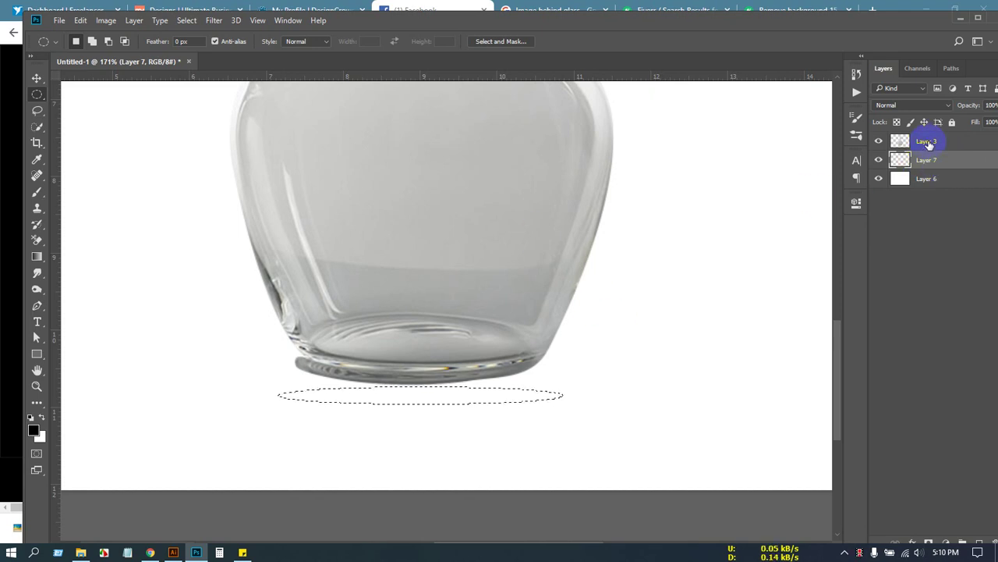
{"action": "left_click", "coordinate": [930, 162]}
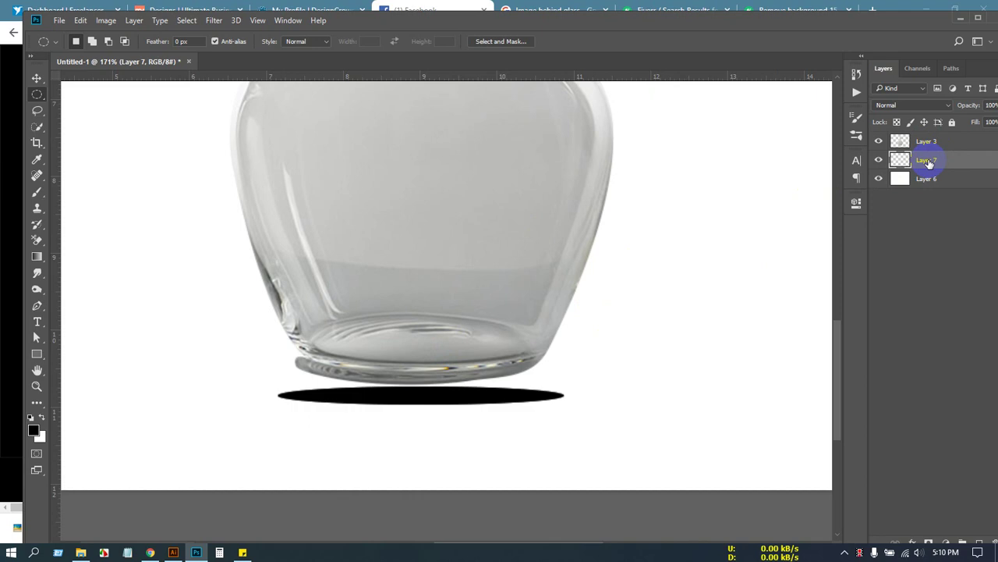
Move the black ellipse horizontally so that it is centred beneath the decanter's base.
{"action": "left_click", "coordinate": [37, 80]}
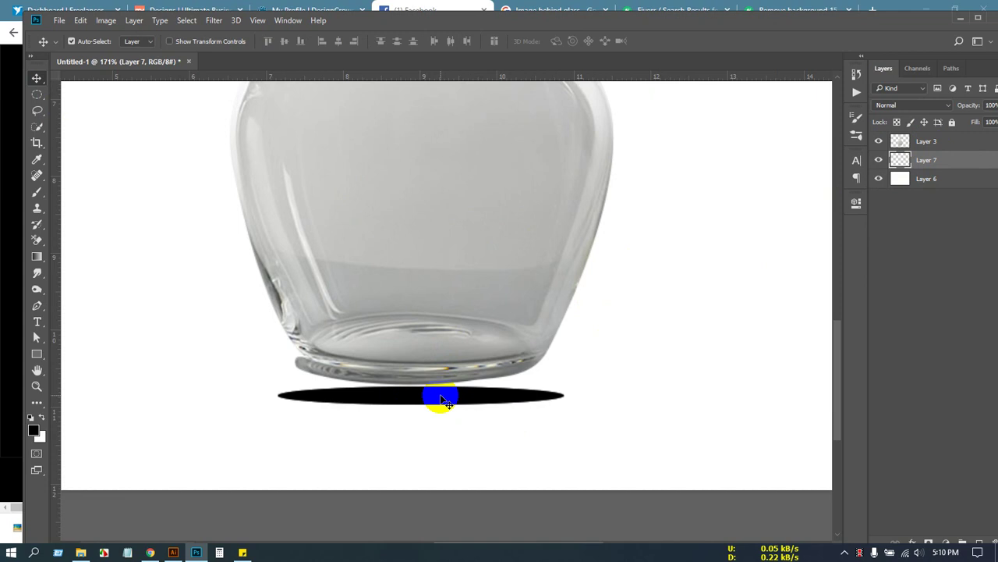
{"action": "scroll", "coordinate": [469, 428], "scroll_direction": "down", "scroll_amount": 1}
{"action": "scroll", "coordinate": [434, 422], "scroll_direction": "up", "scroll_amount": 1}
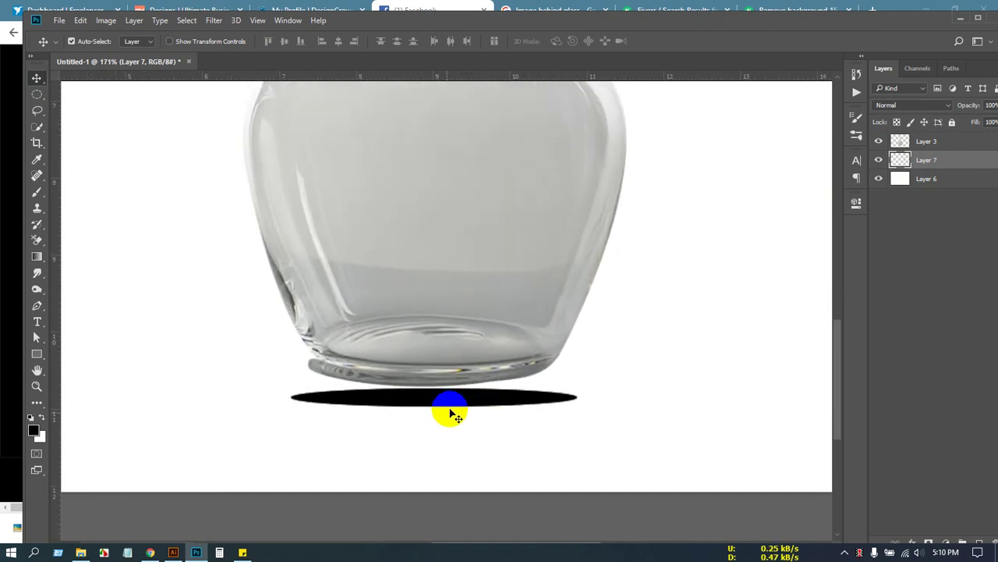
{"action": "left_click", "coordinate": [451, 402]}
{"action": "left_click_drag", "start_coordinate": [451, 403], "coordinate": [440, 401]}
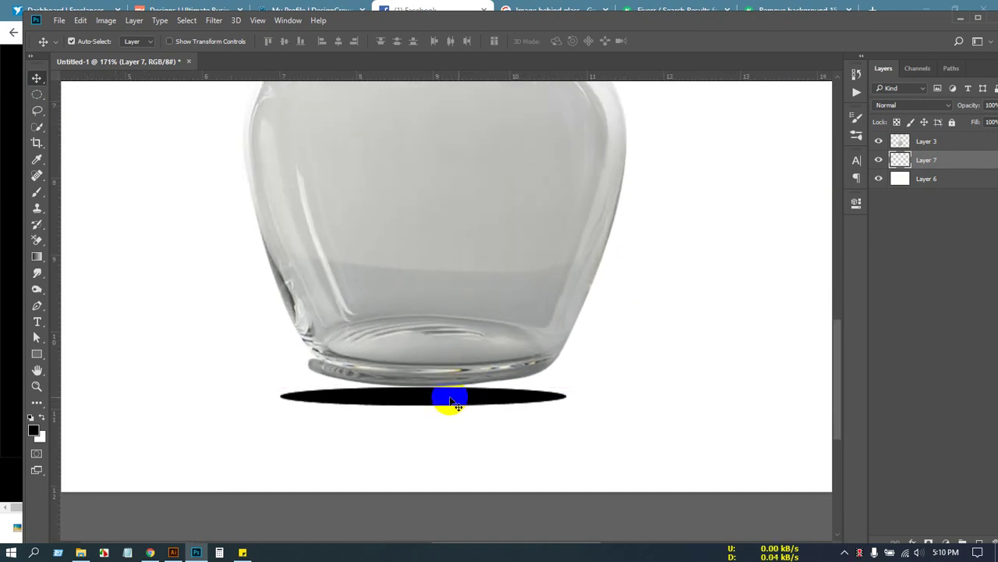
{"action": "left_click", "coordinate": [455, 401]}
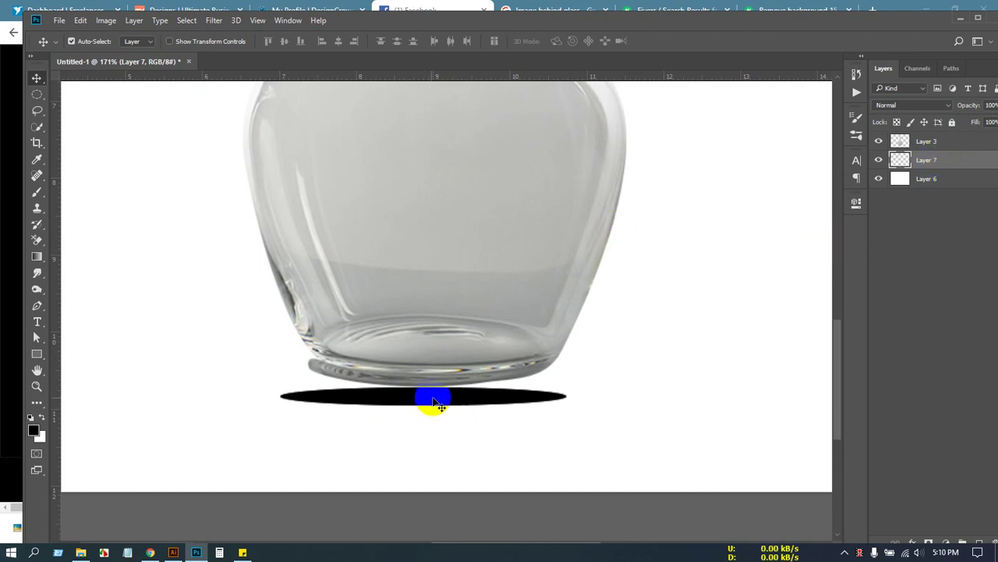
{"action": "left_click_drag", "start_coordinate": [442, 403], "coordinate": [464, 401]}
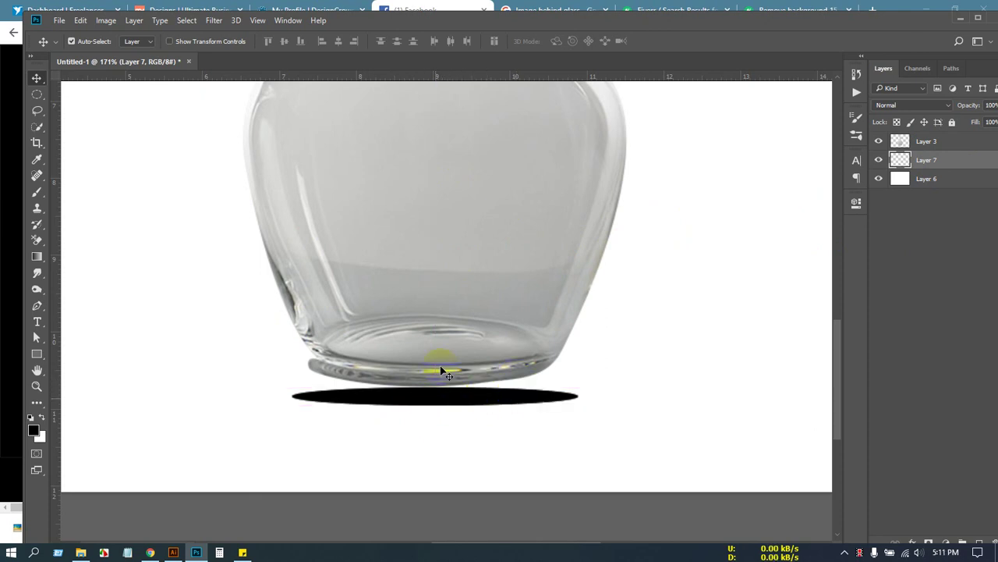
Apply a Gaussian Blur with a radius of 9.0 pixels to the black ellipse on Layer 7.
{"action": "left_click", "coordinate": [212, 21]}
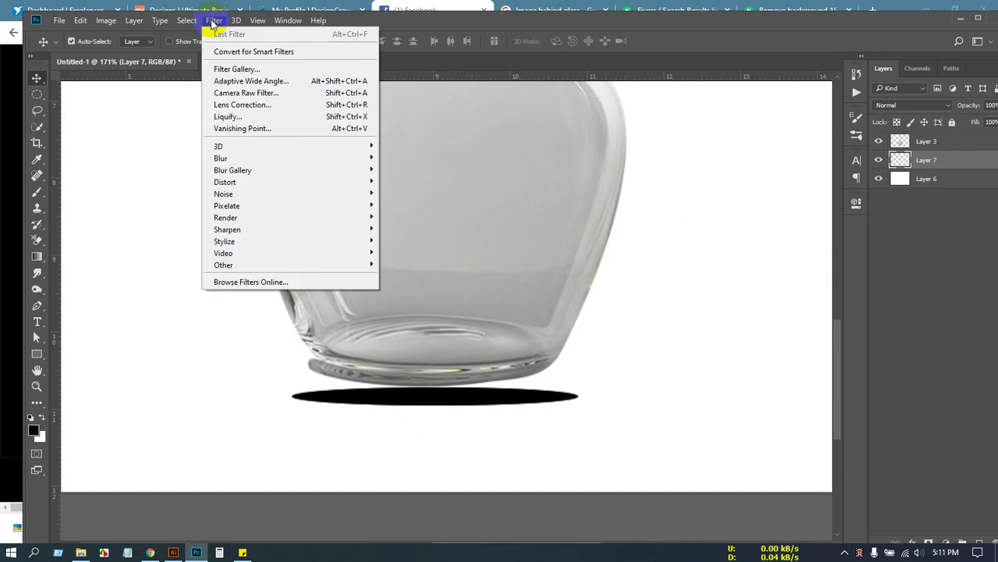
{"action": "mouse_move", "coordinate": [261, 163]}
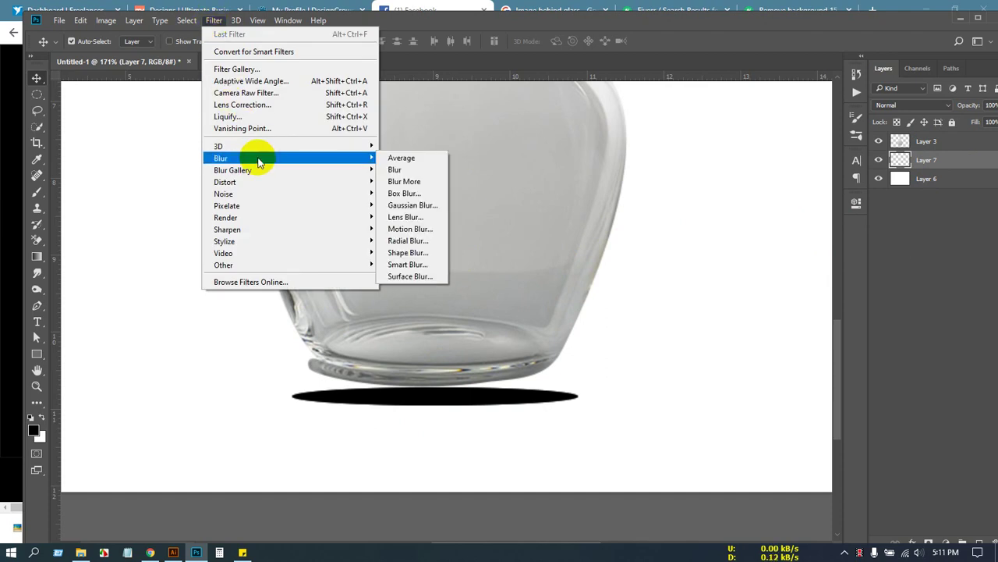
{"action": "left_click", "coordinate": [414, 205]}
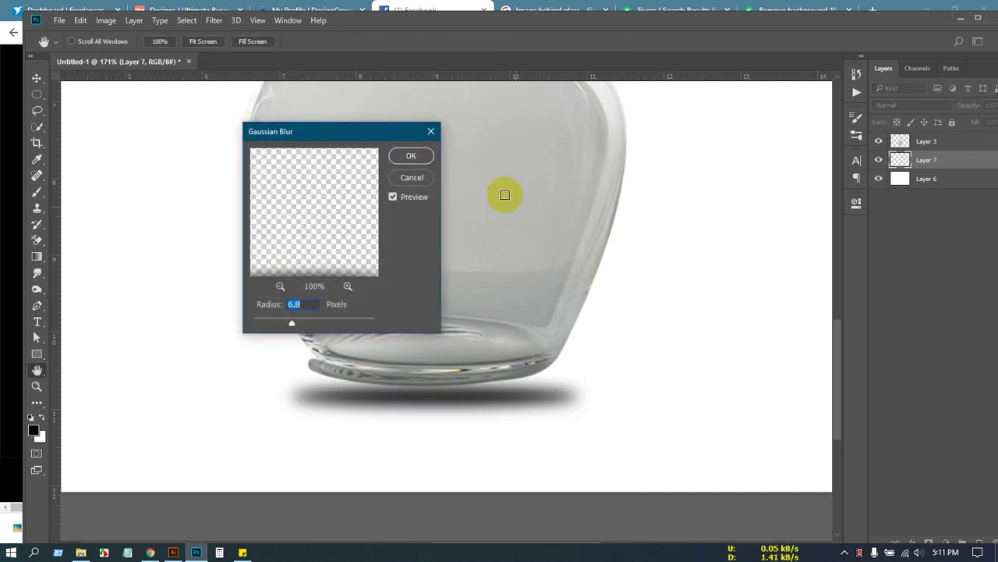
{"action": "left_click_drag", "start_coordinate": [357, 134], "coordinate": [799, 100]}
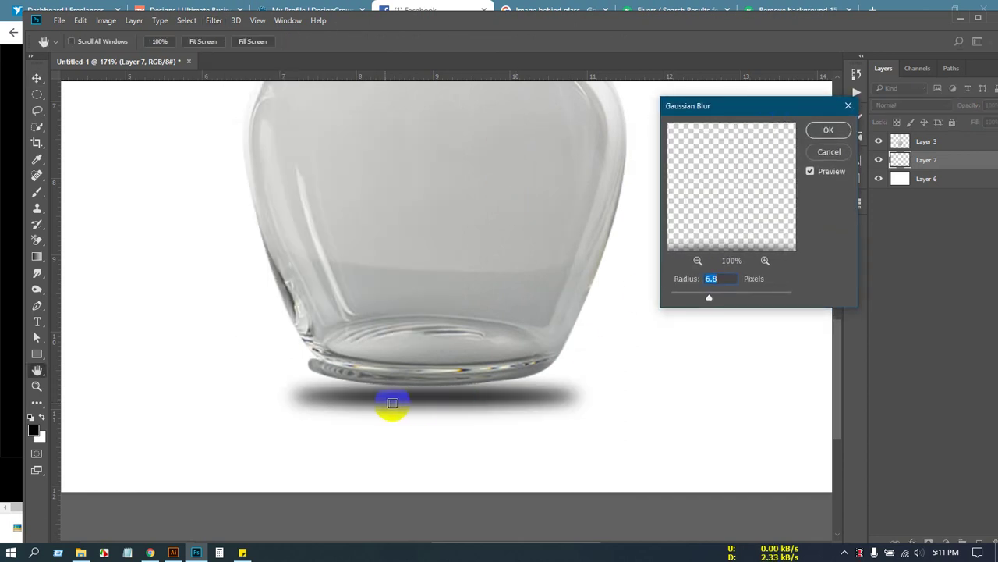
{"action": "mouse_move", "coordinate": [709, 297]}
{"action": "left_mouse_down"}
{"action": "mouse_move", "coordinate": [734, 299]}
{"action": "mouse_move", "coordinate": [716, 301]}
{"action": "left_mouse_up"}
{"action": "left_click", "coordinate": [829, 133]}
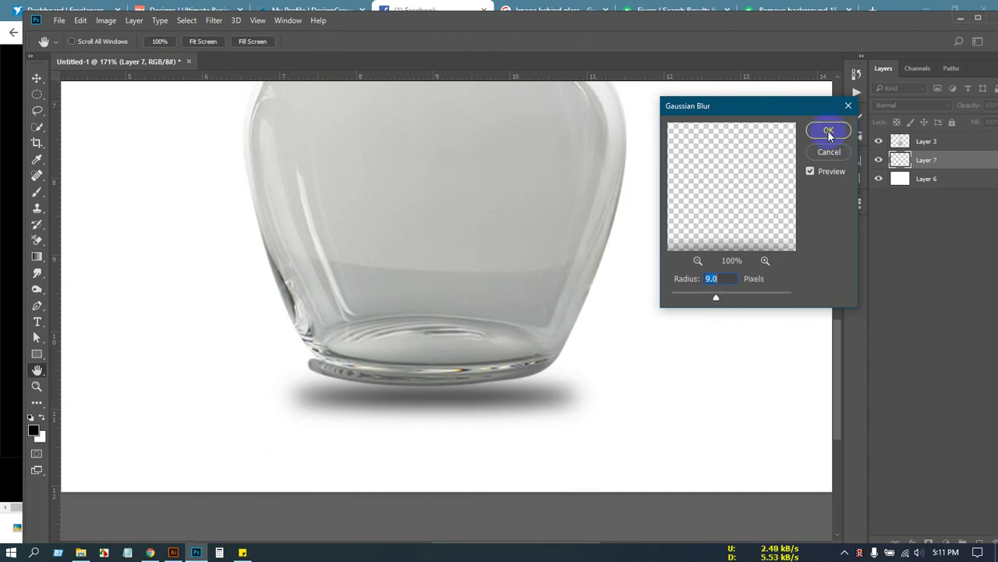
Flatten the blurred shadow vertically into a thinner strip with Free Transform, keeping its width.
{"action": "left_click", "coordinate": [37, 78]}
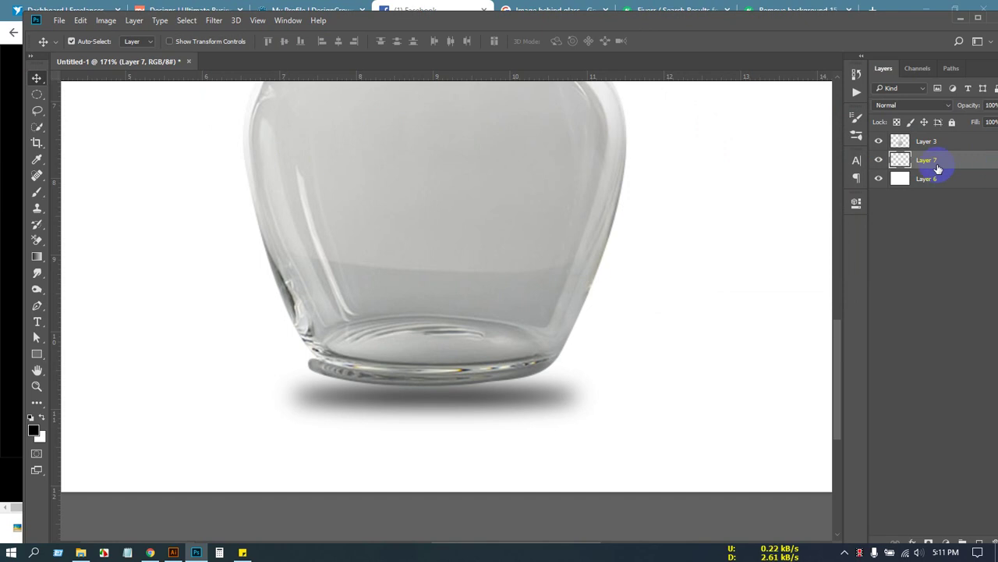
{"action": "key", "text": "ctrl+t"}
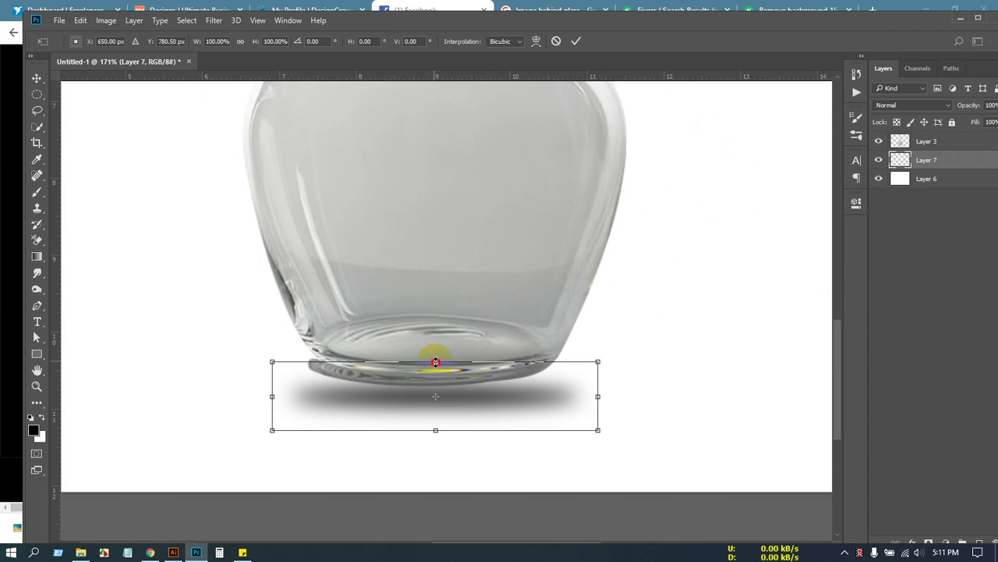
{"action": "left_click_drag", "start_coordinate": [436, 362], "coordinate": [436, 382]}
{"action": "left_click", "coordinate": [576, 41]}
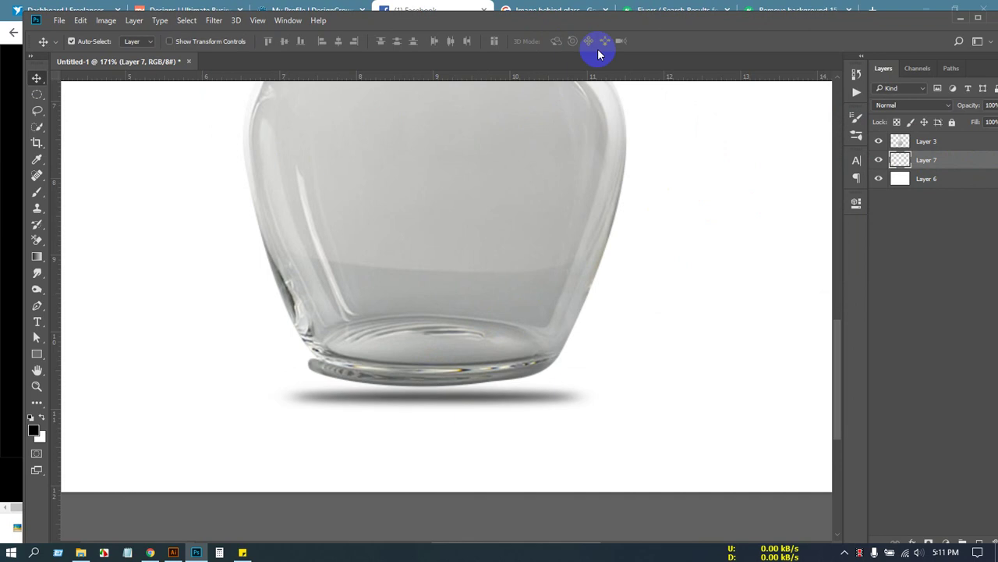
Nudge the shadow upward until it sits directly behind the bottom edge of the decanter's base.
{"action": "key", "text": "Up"}
{"action": "key", "text": "Up"}
{"action": "key", "text": "Up"}
{"action": "key", "text": "Up"}
{"action": "key", "text": "Up"}
{"action": "key", "text": "Up"}
{"action": "key", "text": "Up"}
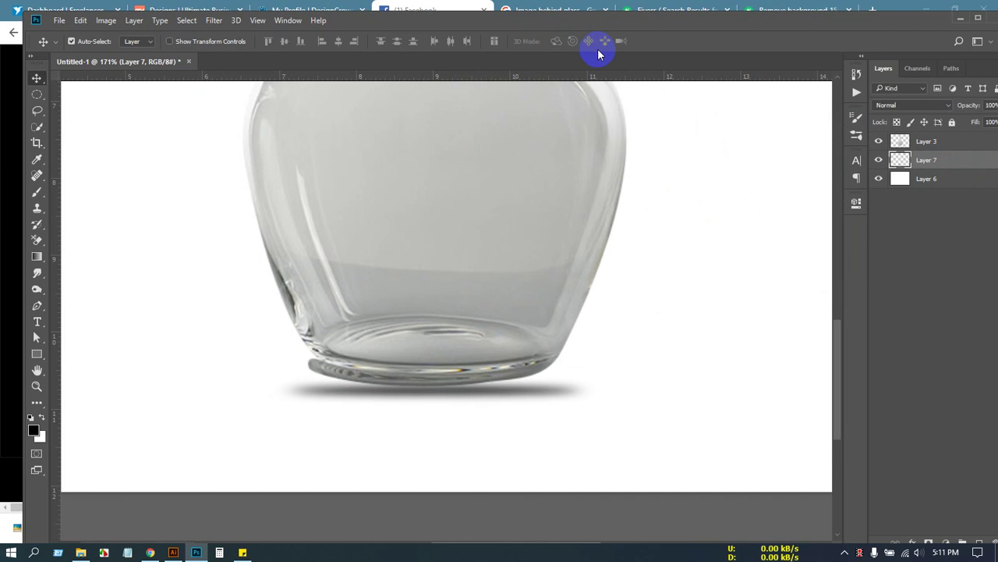
{"action": "key", "text": "Up"}
{"action": "key", "text": "Up"}
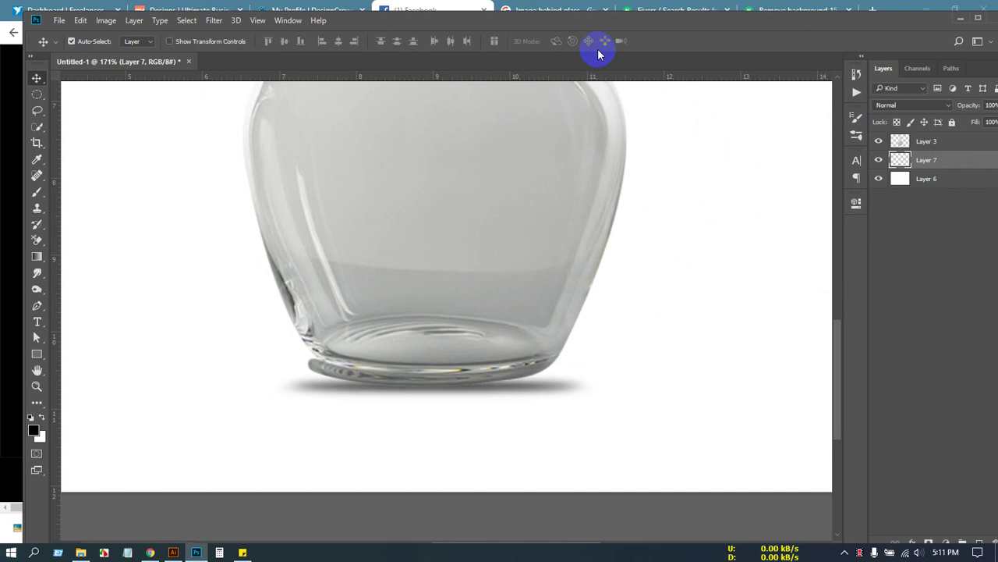
{"action": "key", "text": "Up"}
{"action": "key", "text": "Up"}
{"action": "key", "text": "Up"}
{"action": "key", "text": "Up"}
{"action": "key", "text": "Up"}
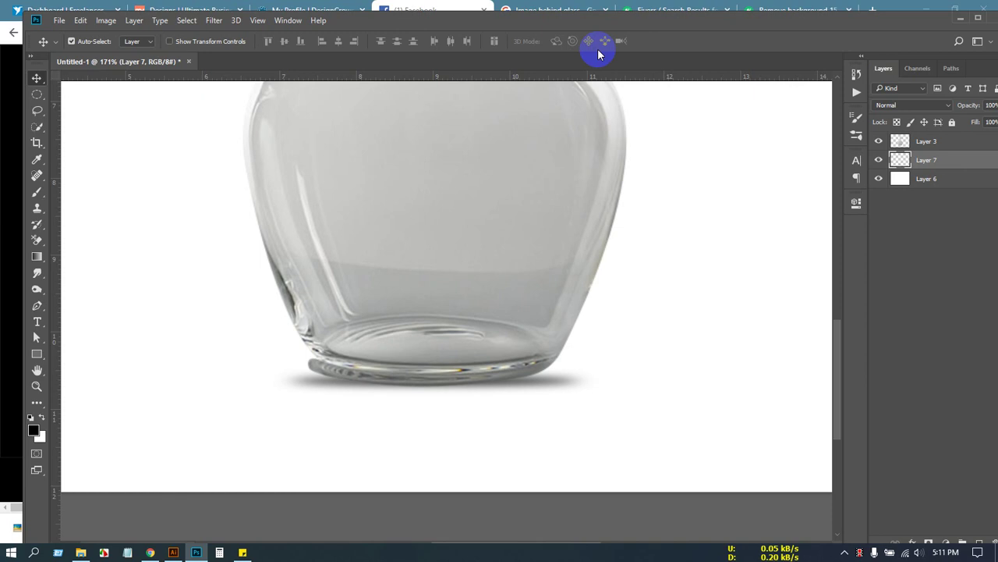
{"action": "key", "text": "Up"}
{"action": "key", "text": "Up"}
{"action": "key", "text": "Up"}
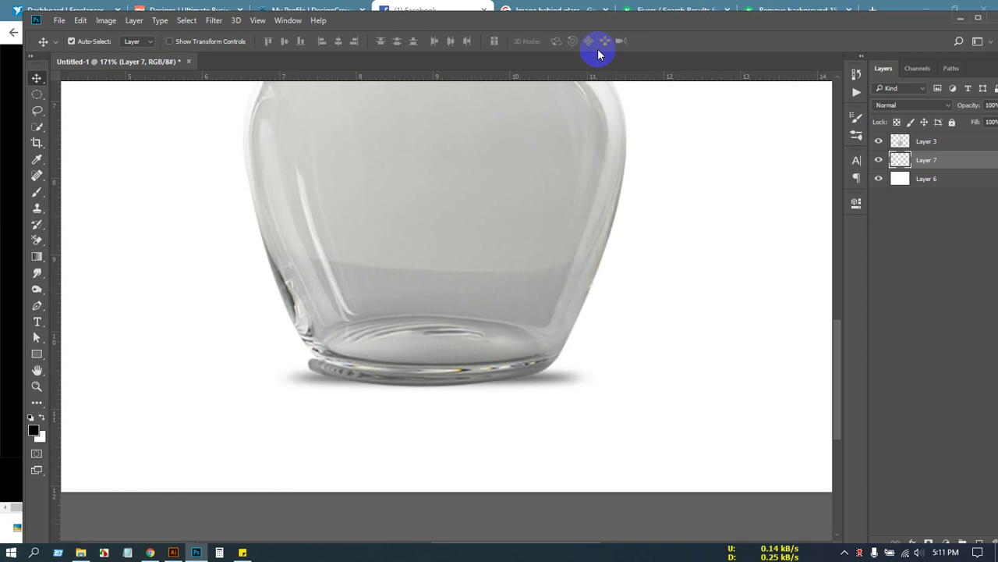
{"action": "key", "text": "Down"}
{"action": "key", "text": "Down"}
{"action": "key", "text": "Up"}
{"action": "key", "text": "Down"}
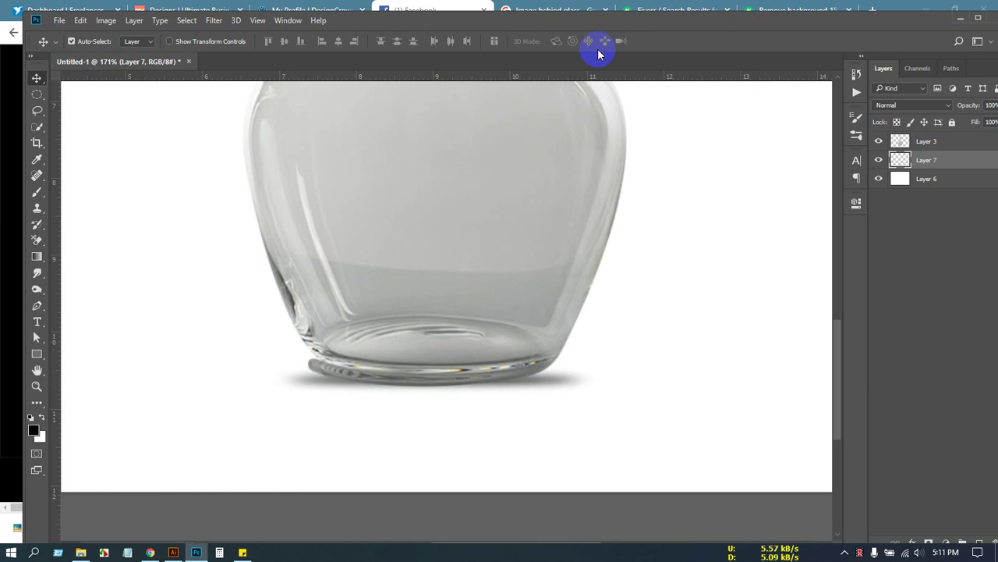
{"action": "key", "text": "Up"}
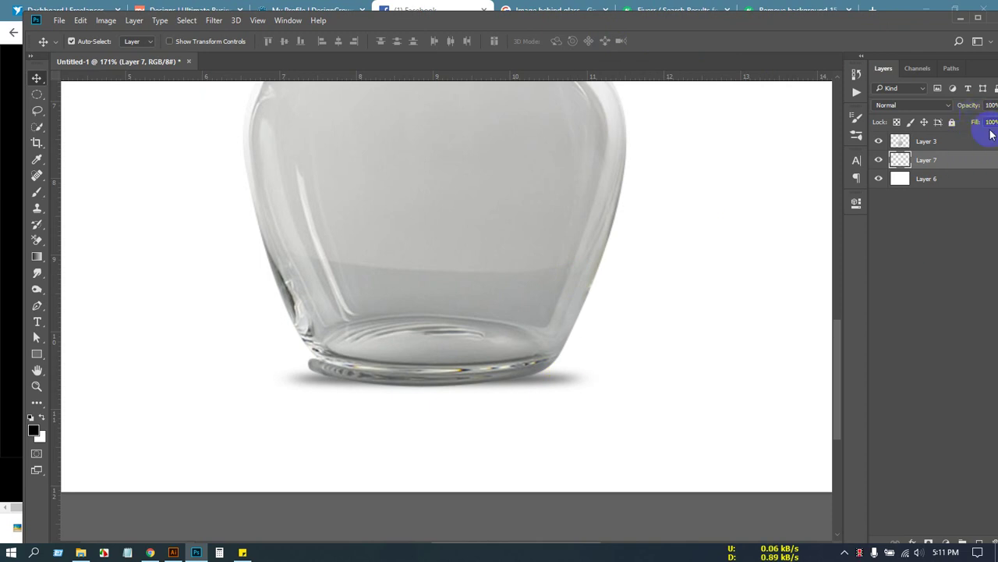
Set the opacity of the shadow on Layer 7 to 75% and check it against the whole decanter.
{"action": "left_click_drag", "start_coordinate": [921, 28], "coordinate": [913, 27]}
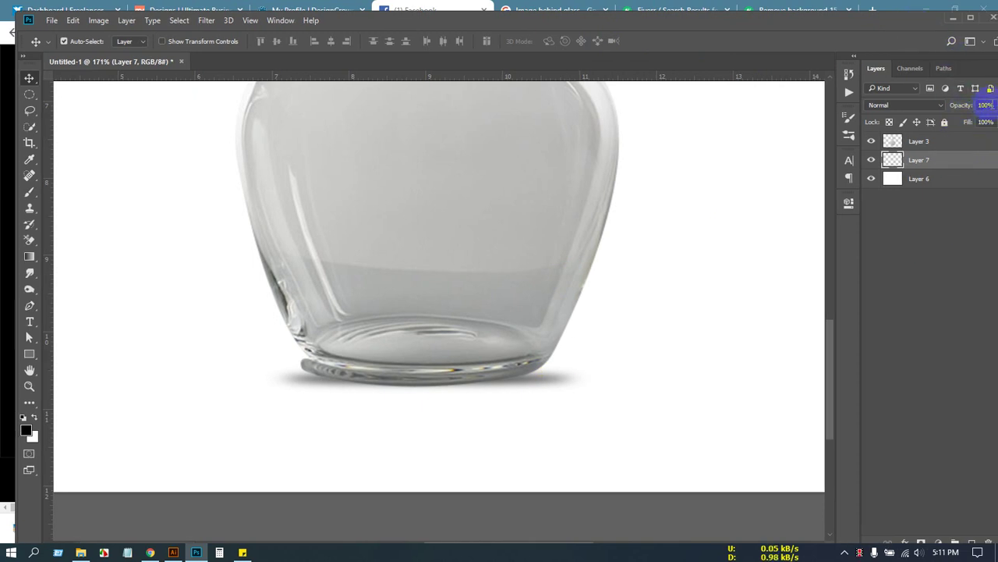
{"action": "type", "text": "75"}
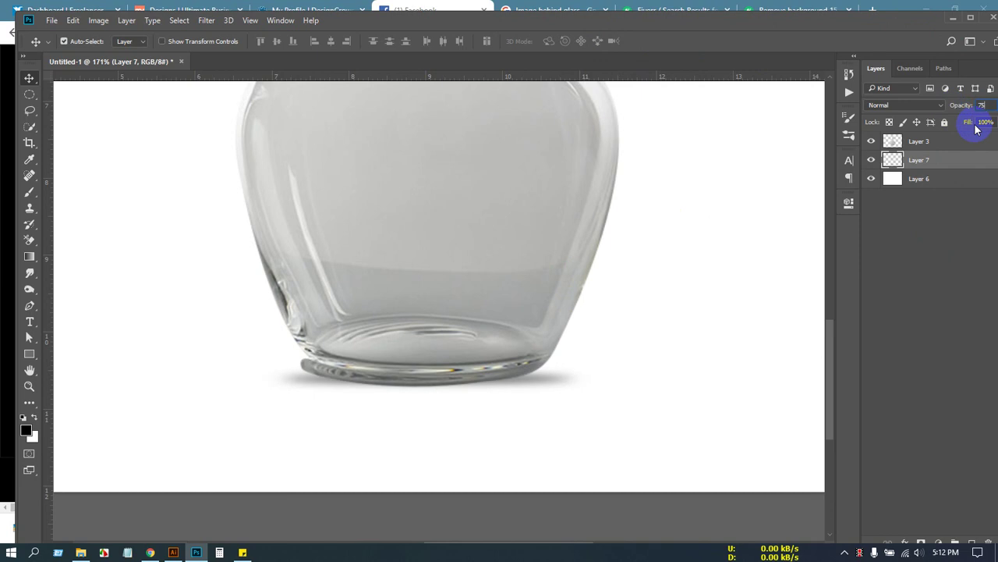
{"action": "left_click", "coordinate": [734, 184]}
{"action": "scroll", "coordinate": [542, 285], "scroll_direction": "down", "scroll_amount": 5}
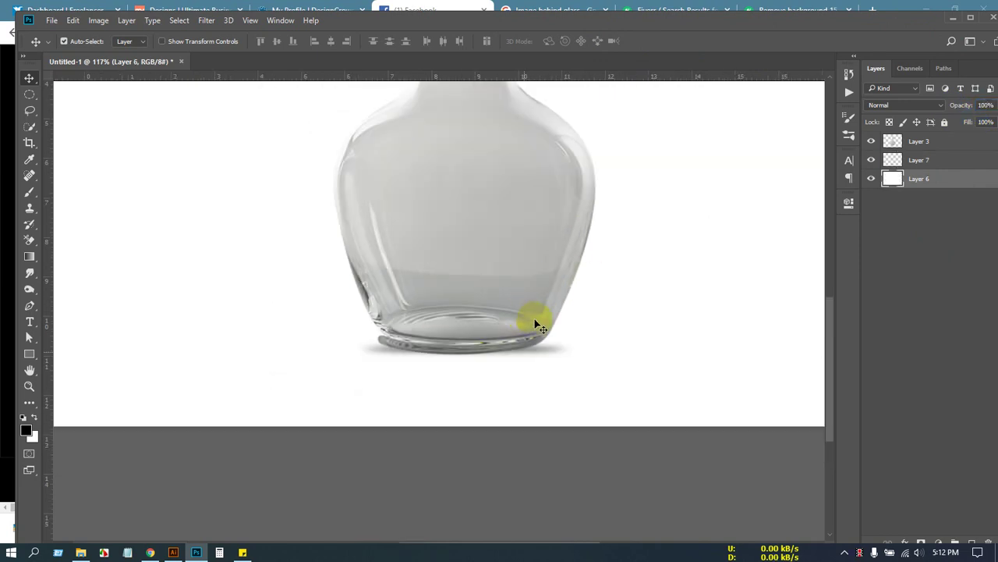
{"action": "scroll", "coordinate": [504, 451], "scroll_direction": "up", "scroll_amount": 3}
{"action": "scroll", "coordinate": [464, 468], "scroll_direction": "down", "scroll_amount": 2}
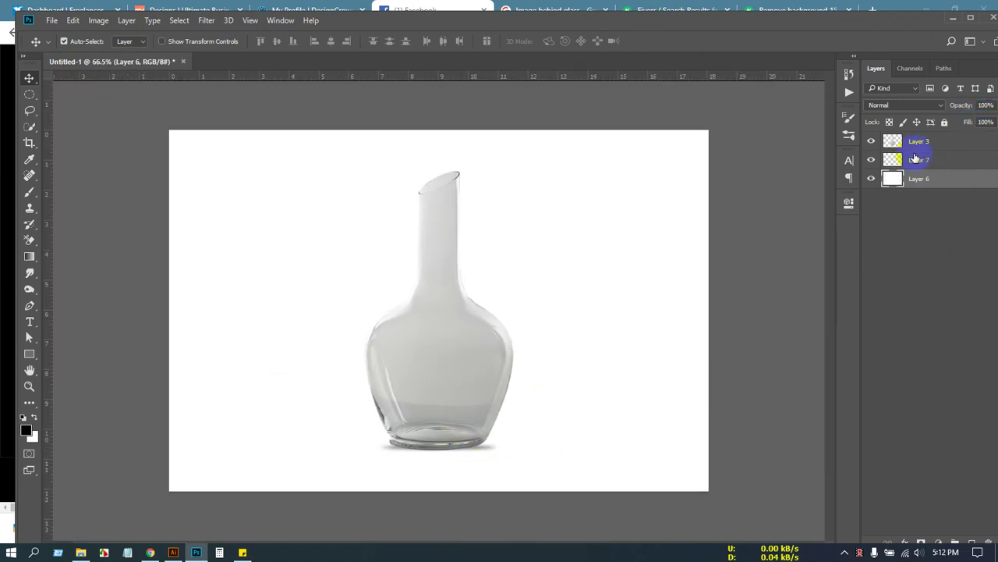
{"action": "left_click", "coordinate": [917, 162]}
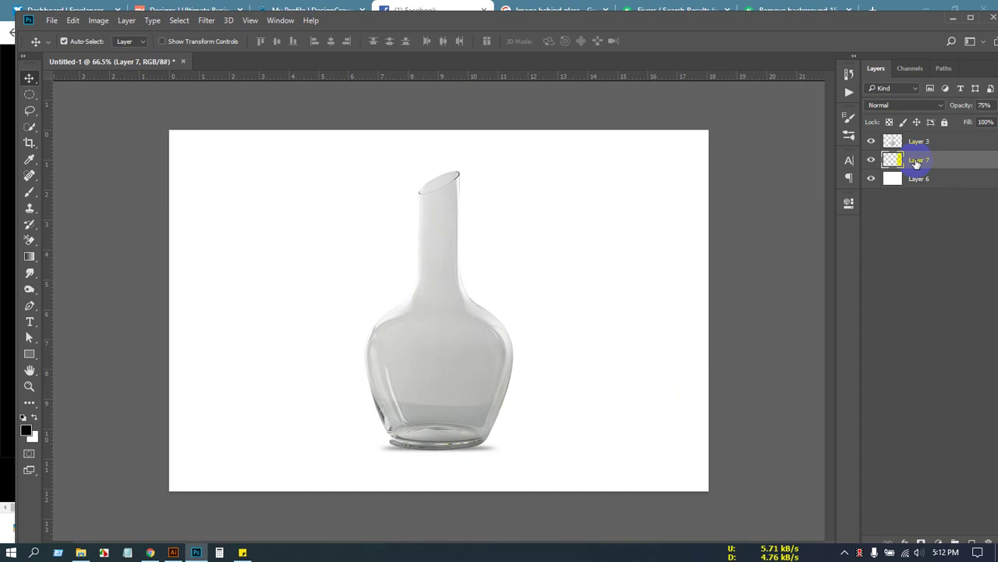
Enlarge the shadow on Layer 7 with Free Transform to 132.14% height and 104.58% width.
{"action": "key", "text": "ctrl+t"}
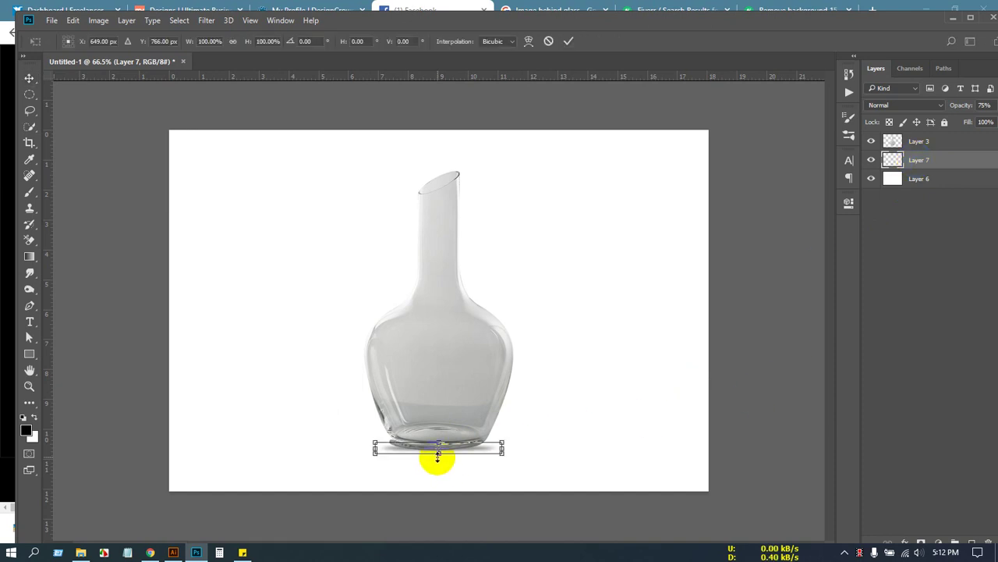
{"action": "left_click_drag", "start_coordinate": [437, 457], "coordinate": [439, 459]}
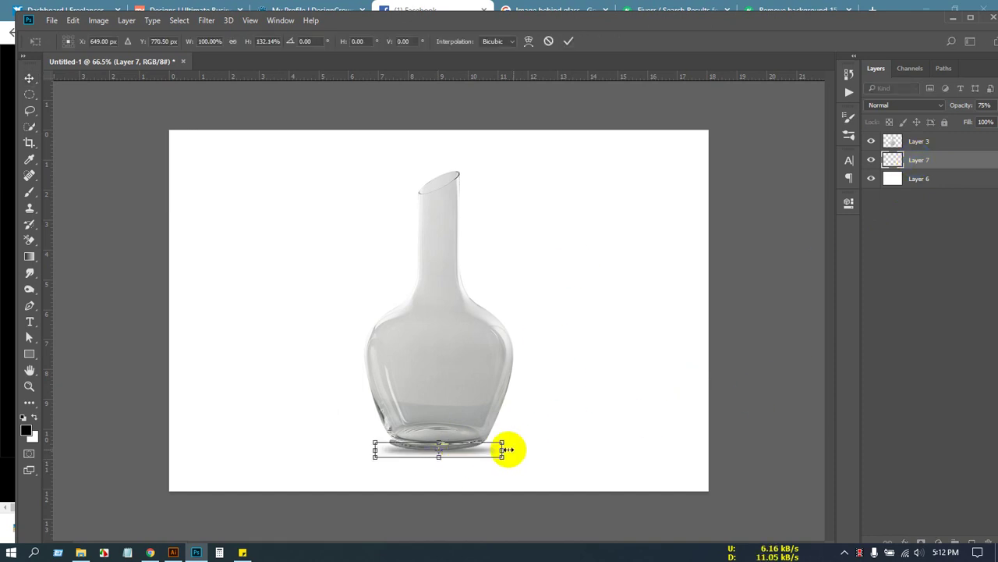
{"action": "left_click_drag", "start_coordinate": [506, 450], "coordinate": [505, 449]}
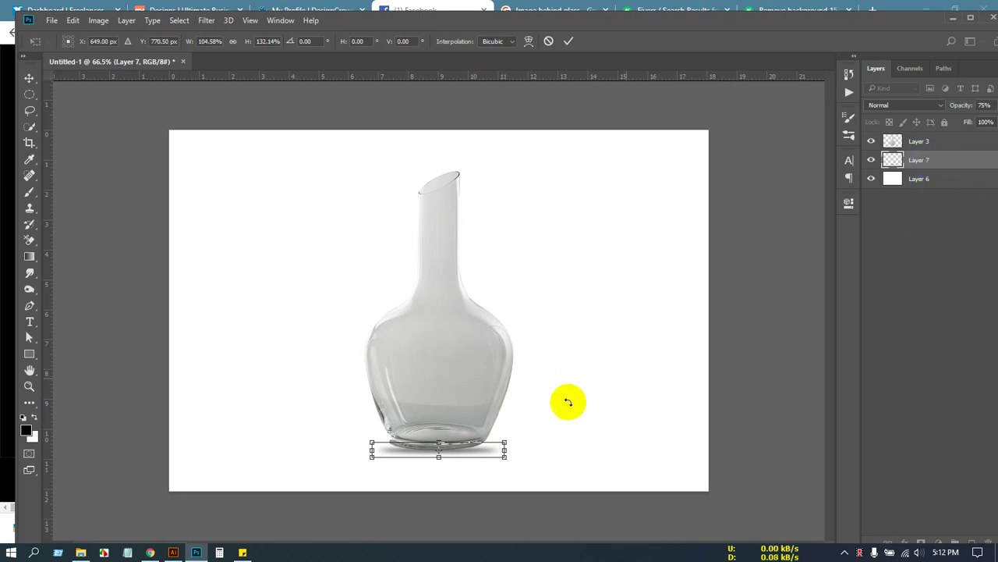
{"action": "left_click", "coordinate": [569, 40]}
Extend the shadow slightly further down below the decanter's base with another Free Transform.
{"action": "scroll", "coordinate": [452, 495], "scroll_direction": "up", "scroll_amount": 5}
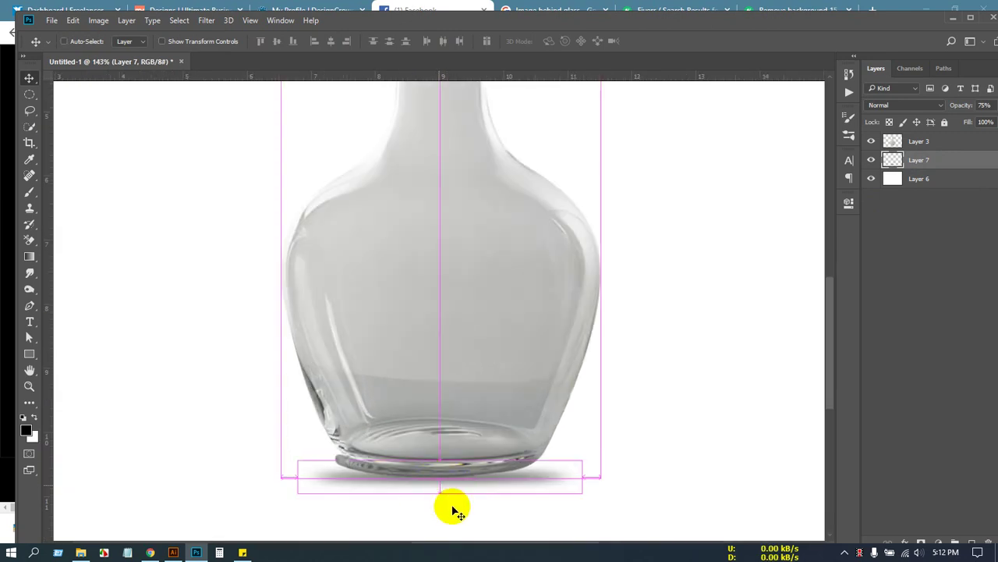
{"action": "key", "text": "ctrl+t"}
{"action": "left_click_drag", "start_coordinate": [442, 487], "coordinate": [443, 500]}
{"action": "left_click", "coordinate": [563, 46]}
{"action": "scroll", "coordinate": [550, 286], "scroll_direction": "down", "scroll_amount": 8}
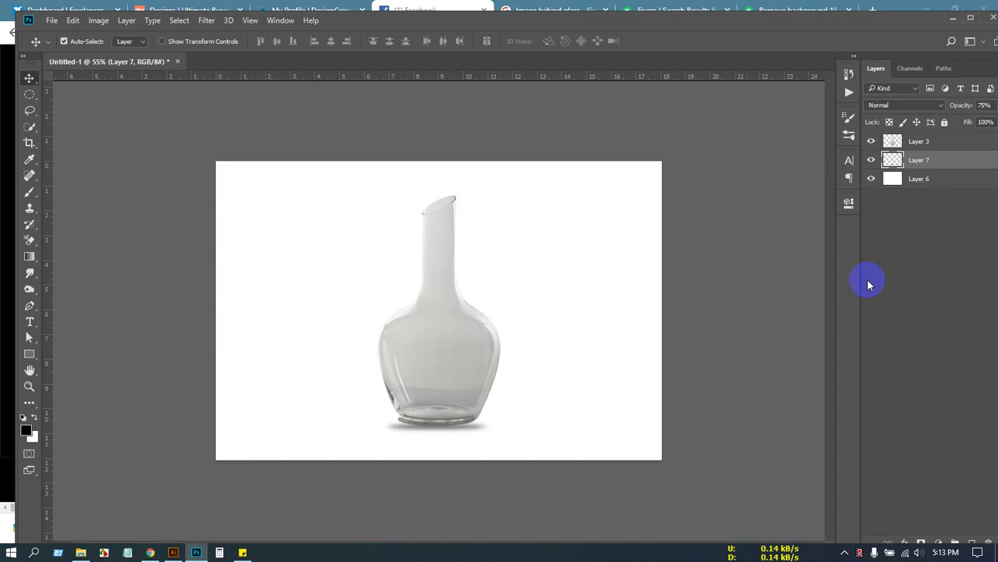
{"action": "scroll", "coordinate": [566, 380], "scroll_direction": "up", "scroll_amount": 5}
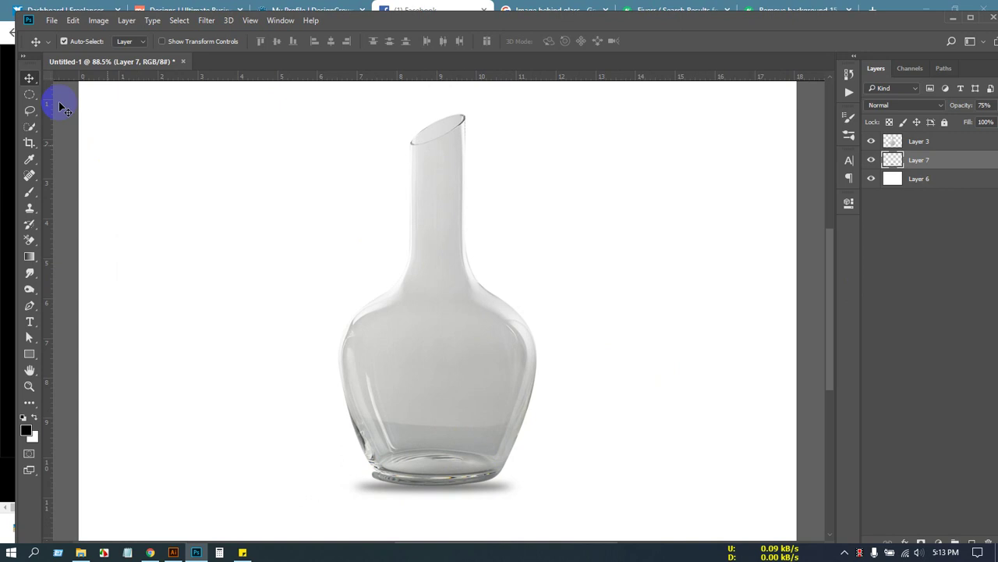
{"action": "left_click", "coordinate": [30, 95]}
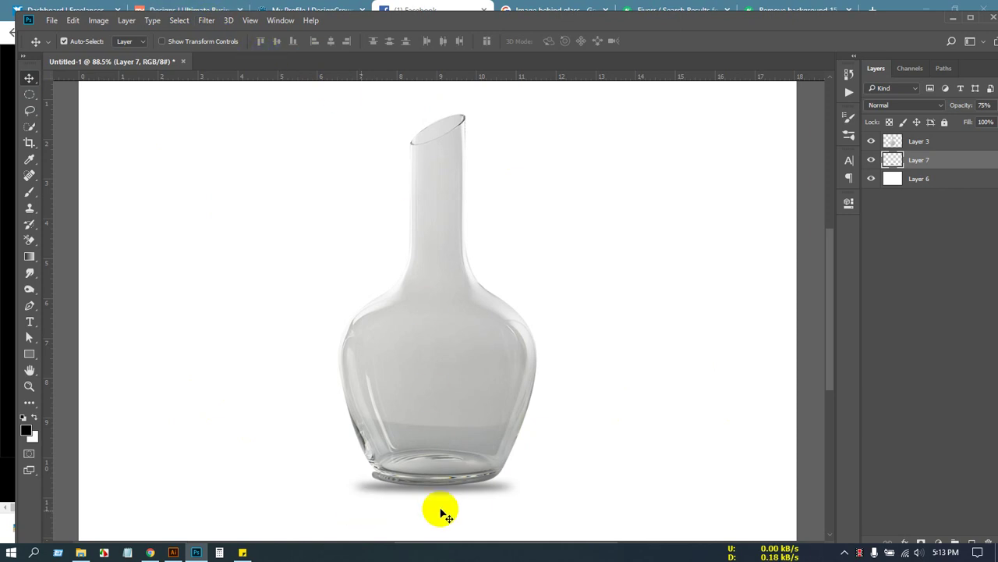
{"action": "scroll", "coordinate": [463, 495], "scroll_direction": "down", "scroll_amount": 2}
{"action": "scroll", "coordinate": [457, 492], "scroll_direction": "up", "scroll_amount": 1}
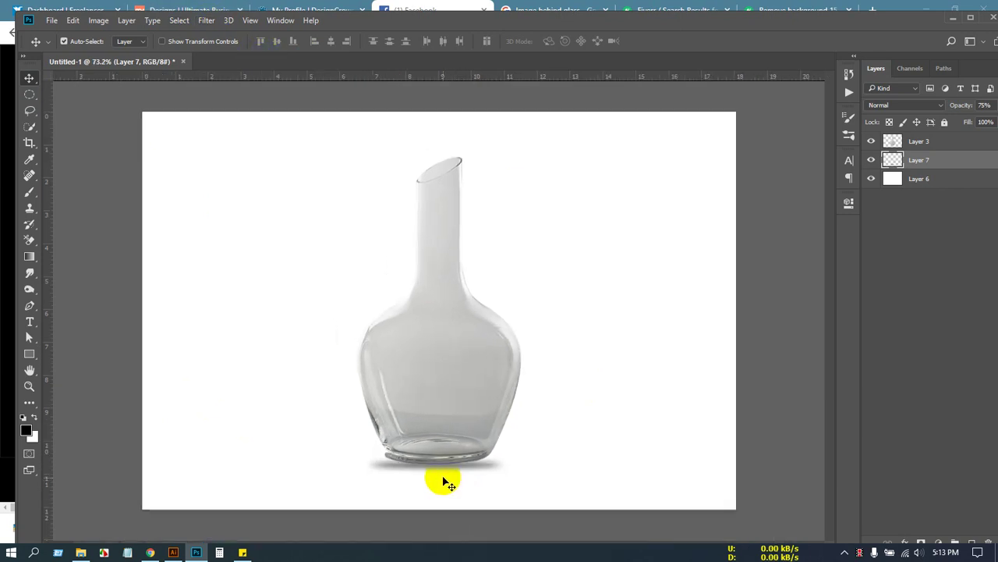
{"action": "left_click", "coordinate": [881, 74]}
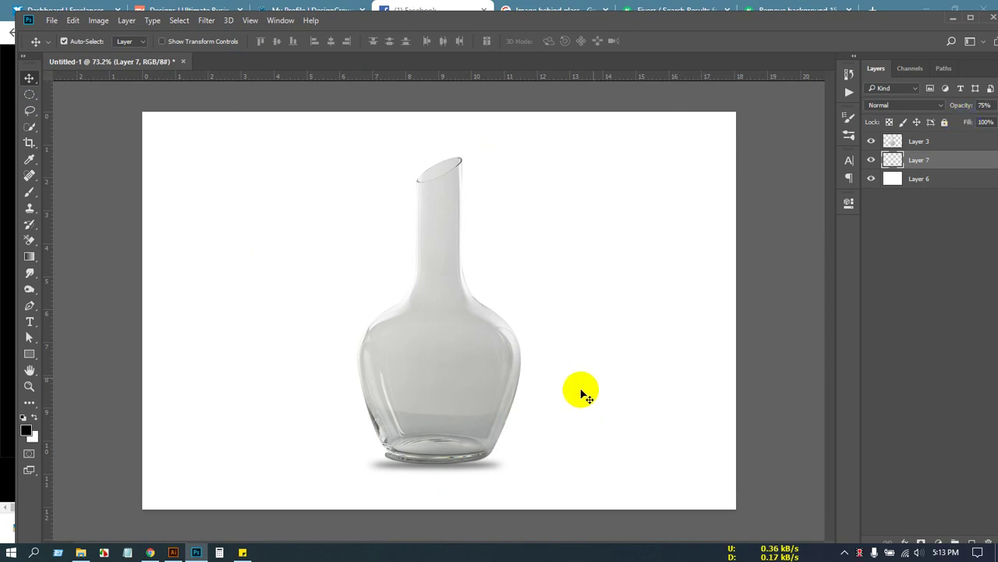
Rename Layer 7 as "Create Shadow".
{"action": "left_click", "coordinate": [894, 160]}
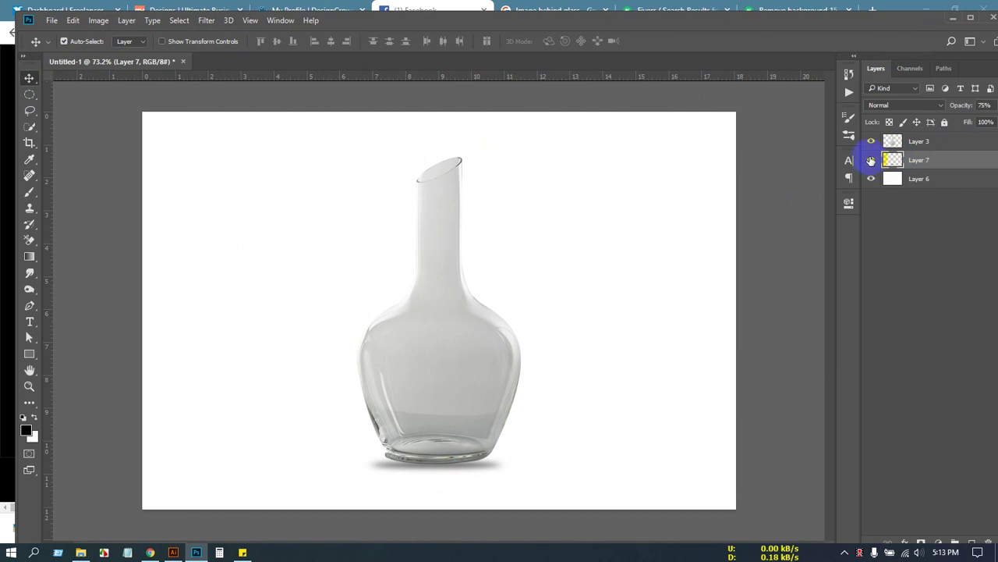
{"action": "double_click", "coordinate": [918, 160]}
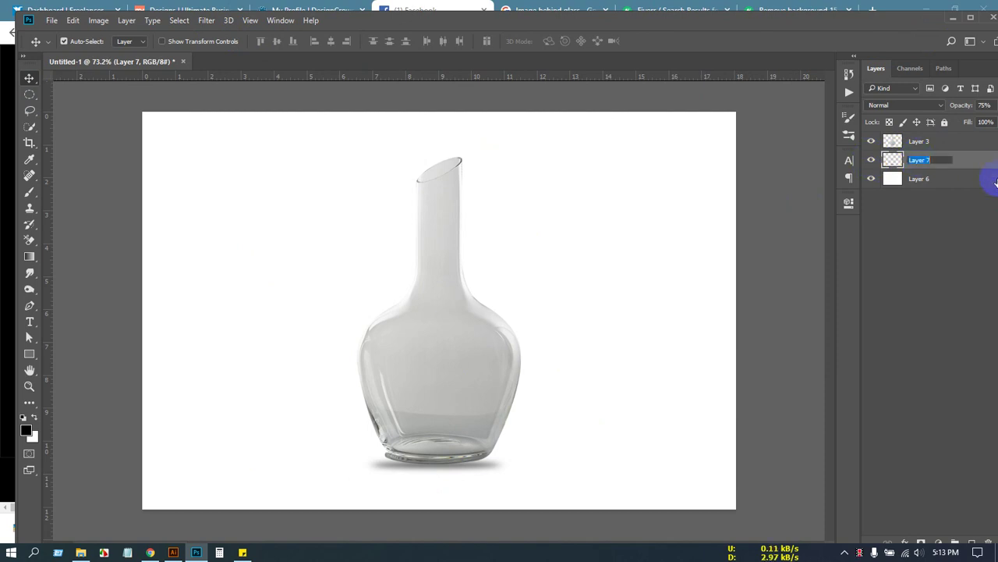
{"action": "type", "text": "Create Shadow"}
{"action": "key", "text": "Return"}
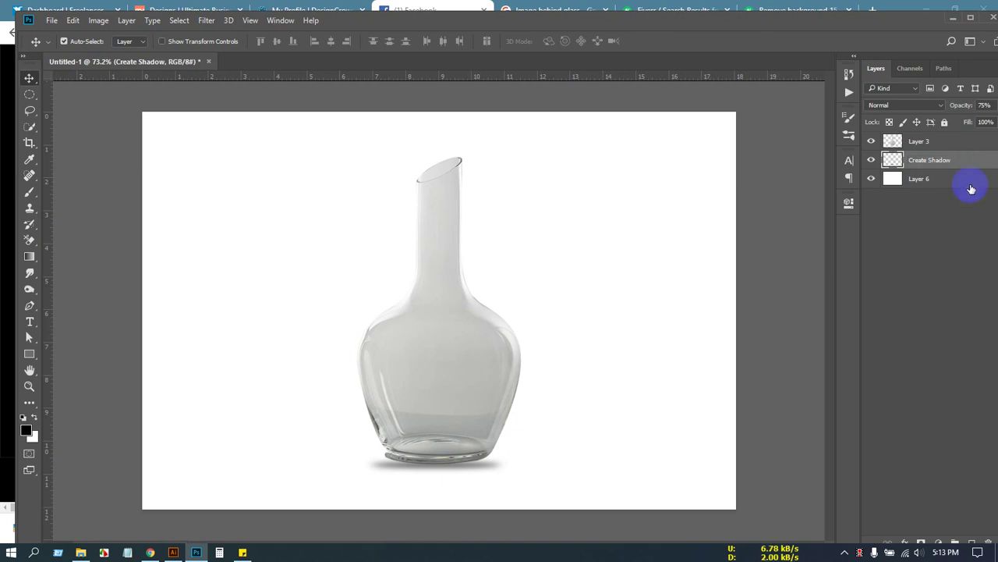
Hide the Create Shadow layer and enable a Drop Shadow effect in the layer style of Layer 3.
{"action": "left_click", "coordinate": [872, 160]}
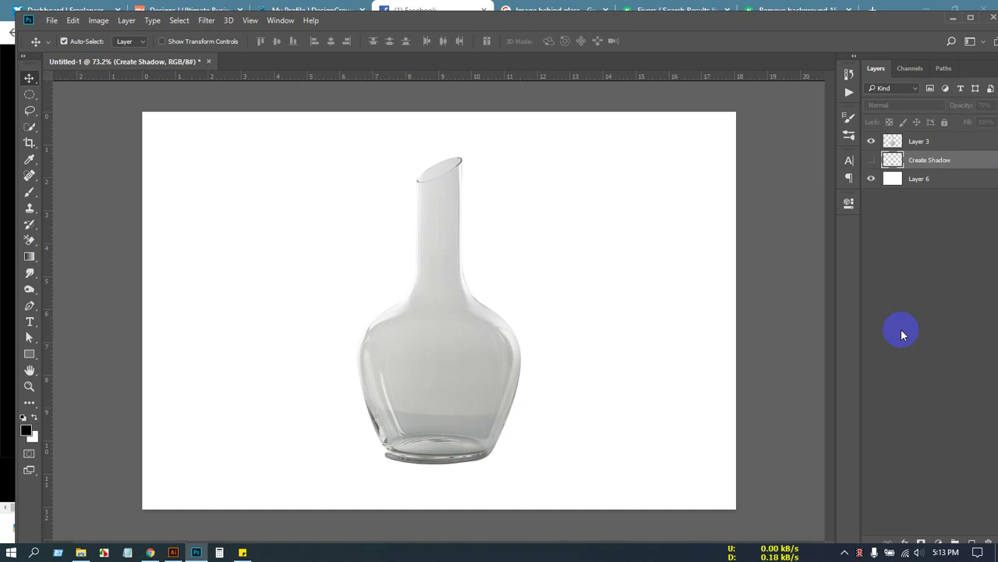
{"action": "left_click", "coordinate": [934, 145]}
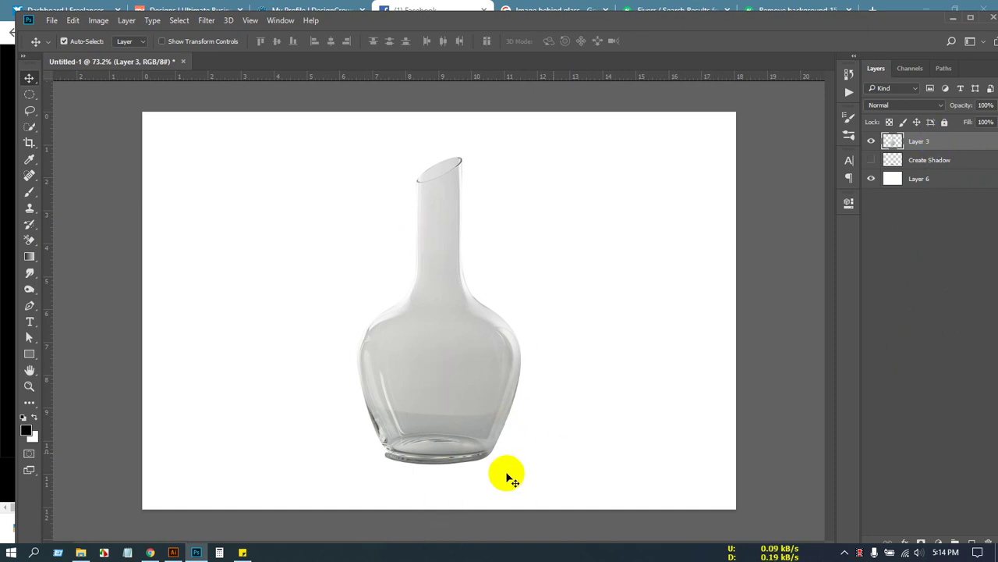
{"action": "right_click", "coordinate": [940, 141]}
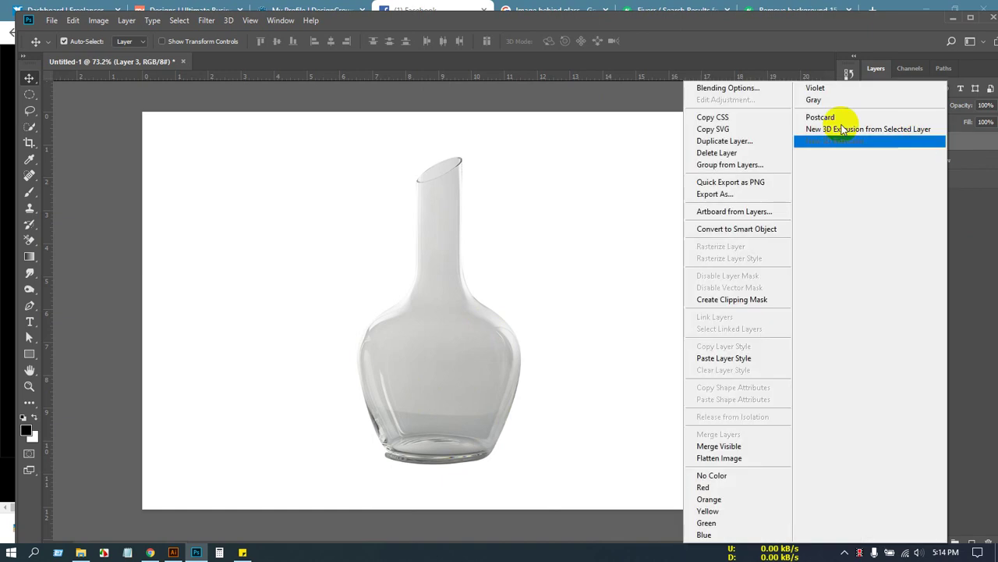
{"action": "left_click", "coordinate": [731, 89]}
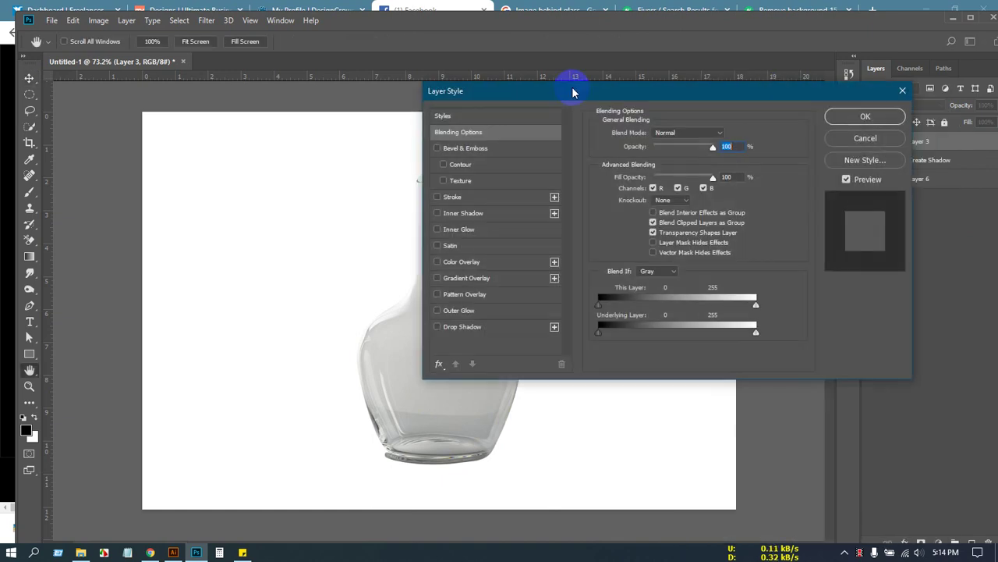
{"action": "left_click_drag", "start_coordinate": [575, 91], "coordinate": [755, 46]}
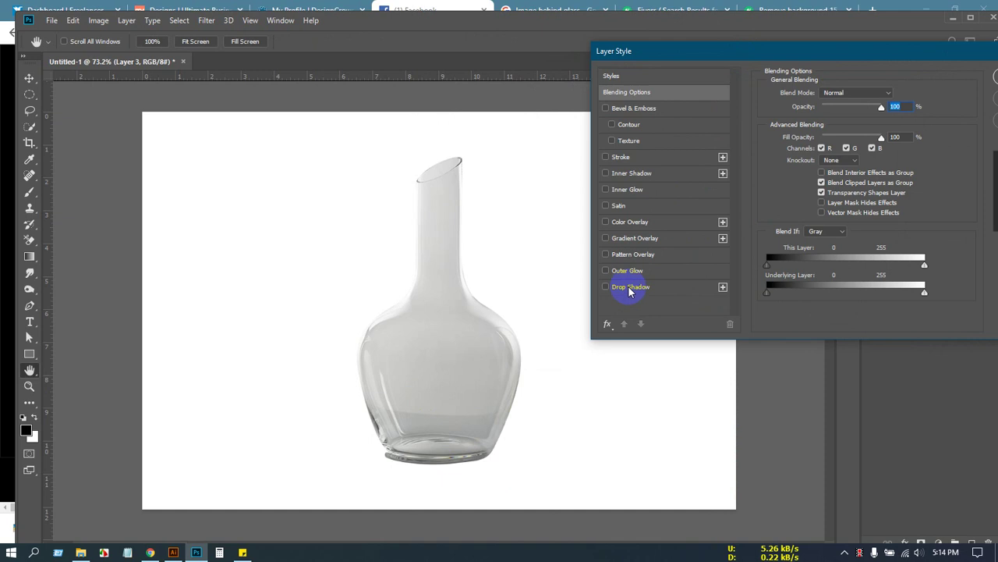
{"action": "left_click", "coordinate": [631, 289]}
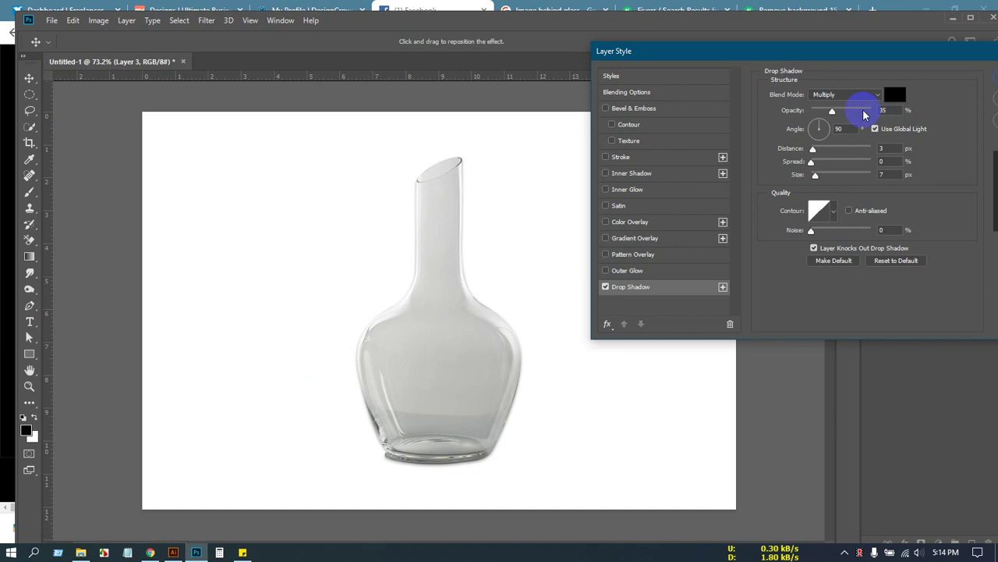
Set the drop shadow's opacity to 100%, its distance to 33 px and its size to 24 px.
{"action": "left_click_drag", "start_coordinate": [831, 114], "coordinate": [886, 115]}
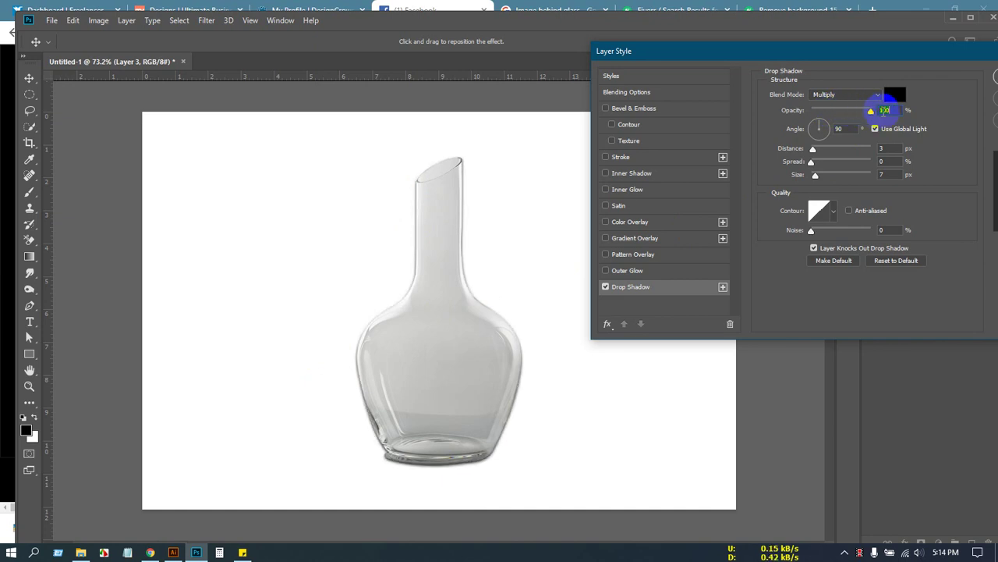
{"action": "left_click", "coordinate": [846, 130]}
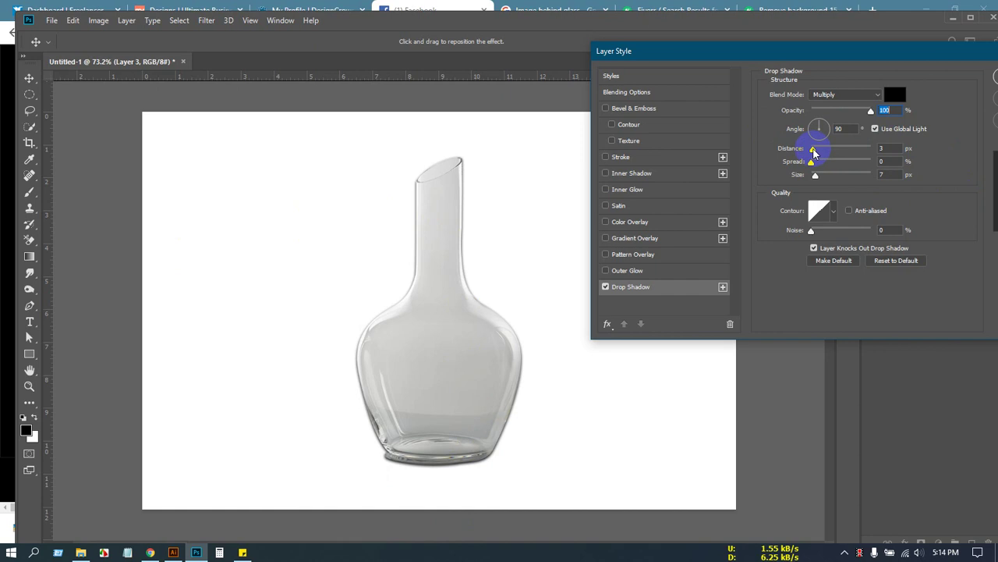
{"action": "left_click_drag", "start_coordinate": [814, 150], "coordinate": [826, 148]}
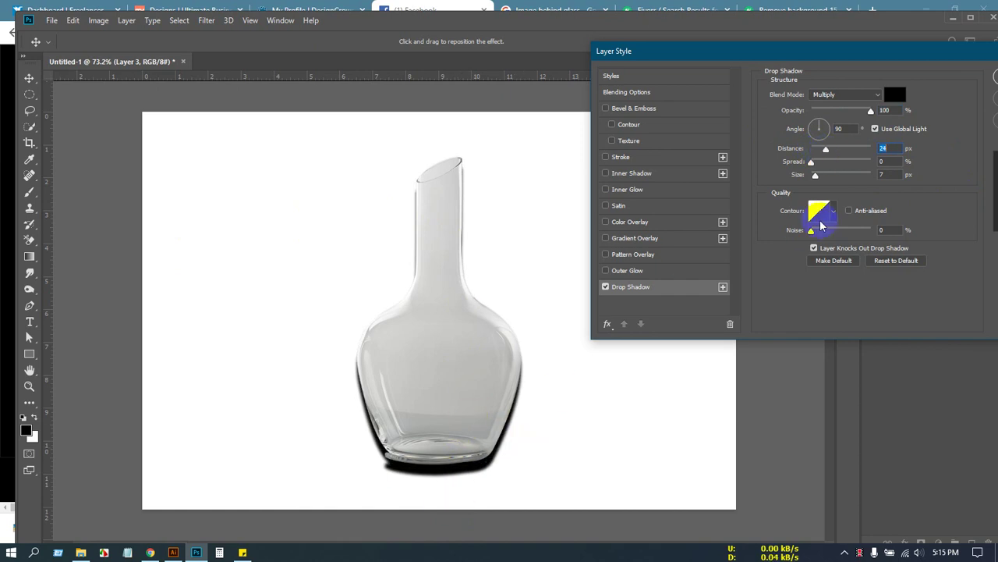
{"action": "mouse_move", "coordinate": [826, 149]}
{"action": "left_mouse_down"}
{"action": "mouse_move", "coordinate": [853, 156]}
{"action": "mouse_move", "coordinate": [818, 161]}
{"action": "mouse_move", "coordinate": [818, 176]}
{"action": "mouse_move", "coordinate": [814, 151]}
{"action": "mouse_move", "coordinate": [833, 159]}
{"action": "left_mouse_up"}
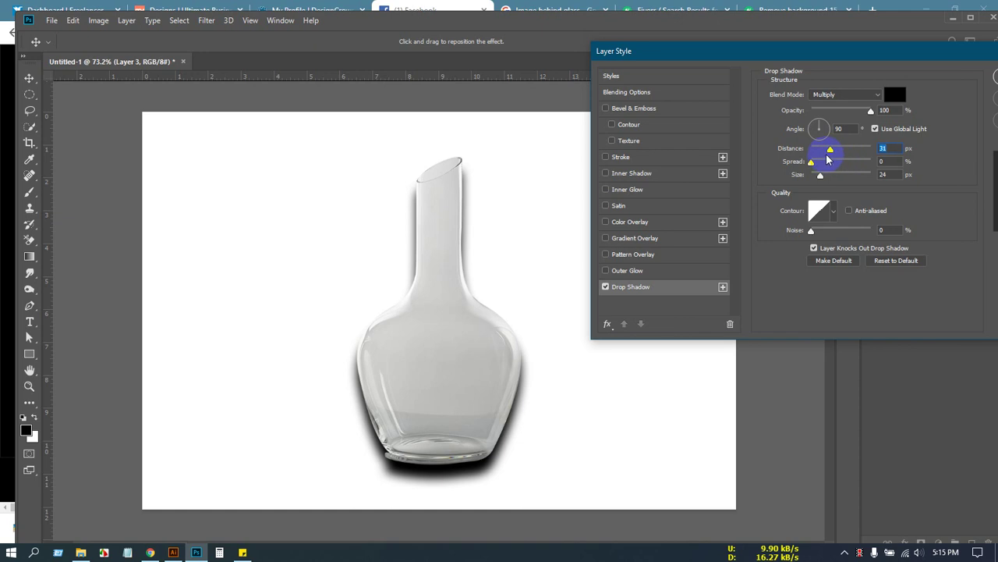
{"action": "left_click_drag", "start_coordinate": [831, 150], "coordinate": [833, 152]}
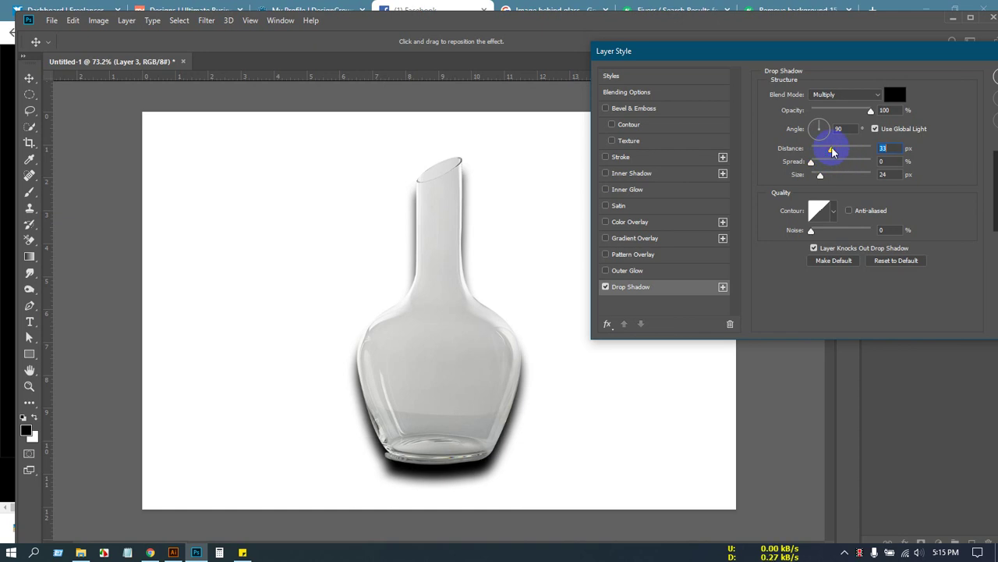
Reduce the drop shadow's distance to 19 px and its size to 8 px.
{"action": "left_click", "coordinate": [892, 174]}
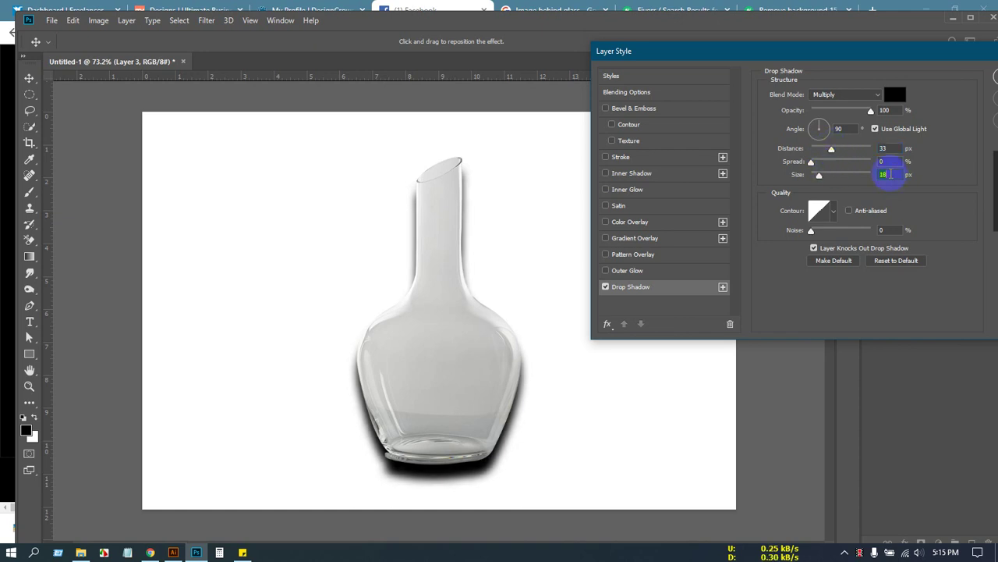
{"action": "scroll", "coordinate": [892, 173], "scroll_direction": "up", "scroll_amount": 2}
{"action": "left_click", "coordinate": [897, 147]}
{"action": "scroll", "coordinate": [897, 147], "scroll_direction": "down", "scroll_amount": 2}
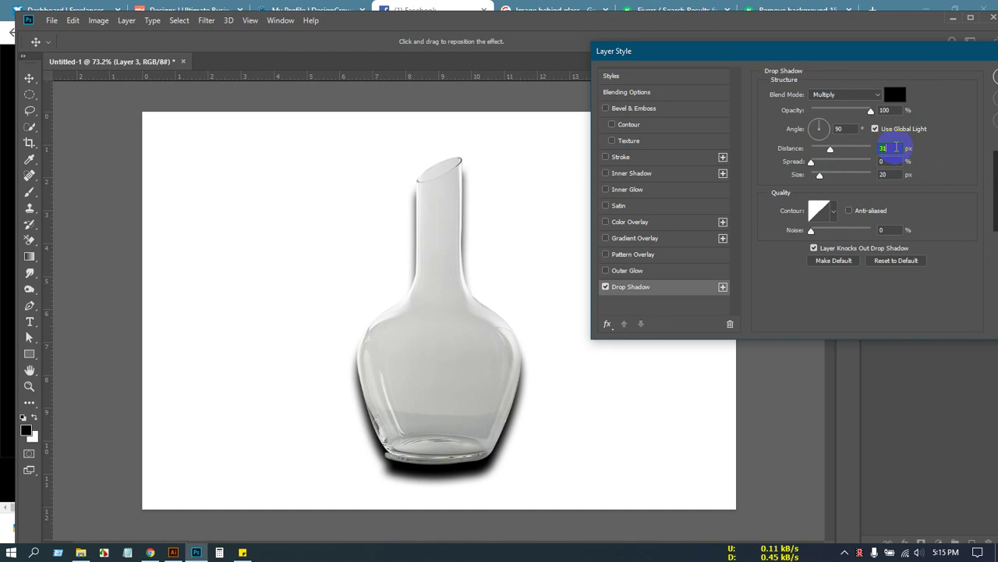
{"action": "scroll", "coordinate": [896, 148], "scroll_direction": "down", "scroll_amount": 11}
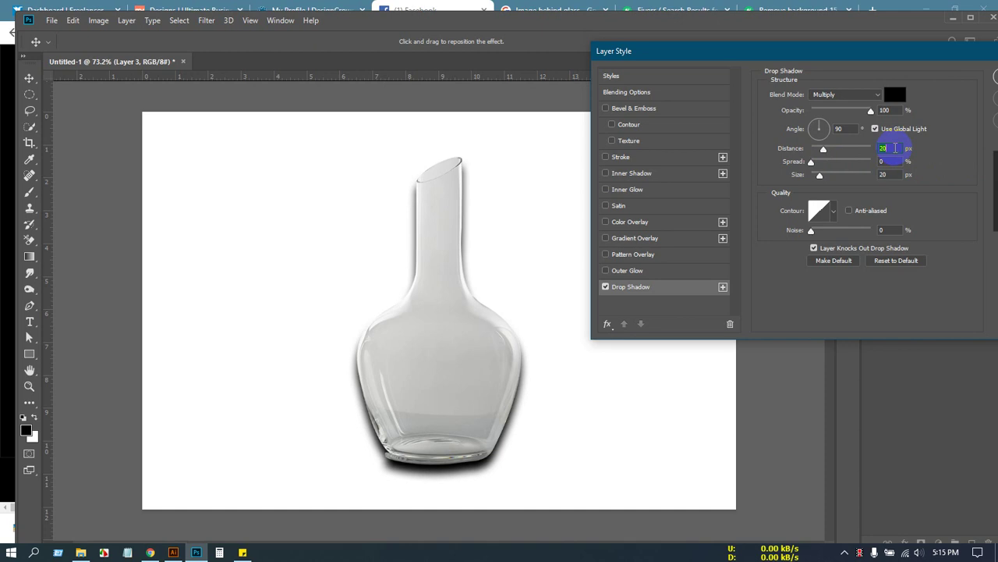
{"action": "scroll", "coordinate": [896, 148], "scroll_direction": "down", "scroll_amount": 1}
{"action": "left_click", "coordinate": [896, 174]}
{"action": "scroll", "coordinate": [898, 174], "scroll_direction": "down", "scroll_amount": 4}
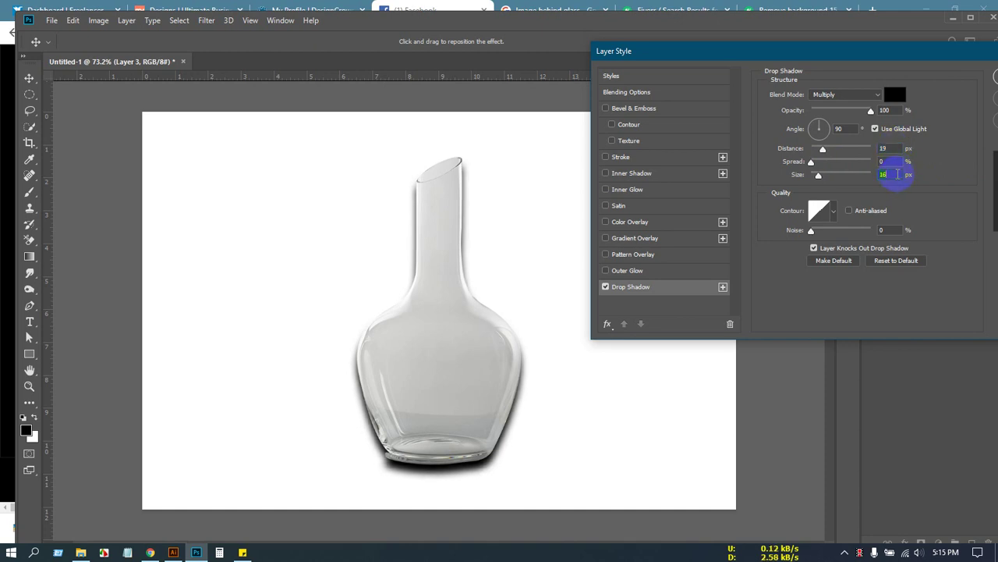
{"action": "scroll", "coordinate": [897, 174], "scroll_direction": "down", "scroll_amount": 8}
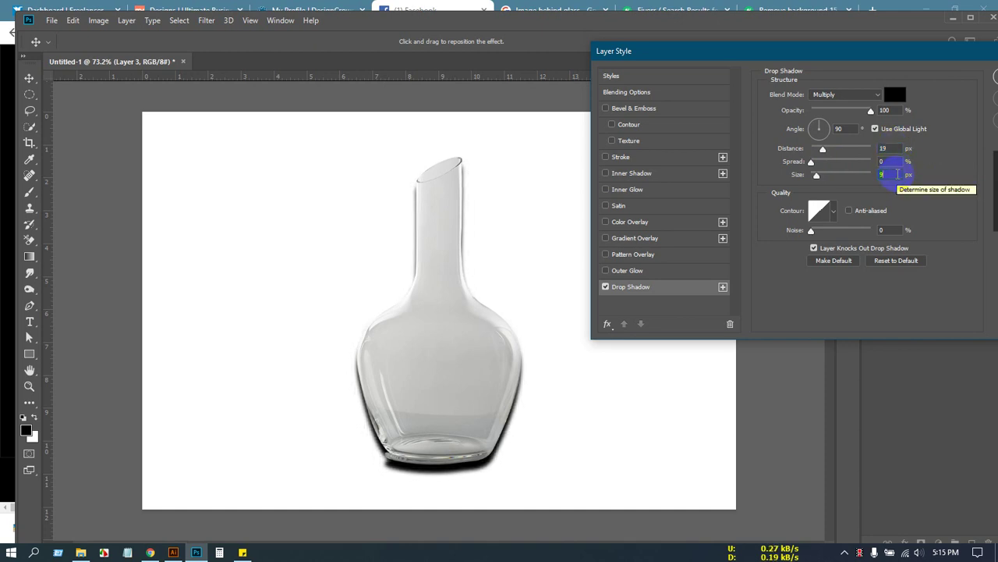
{"action": "scroll", "coordinate": [897, 174], "scroll_direction": "down", "scroll_amount": 1}
Soften the drop shadow with 23% opacity, a size of 18 px and a distance of 16 px.
{"action": "left_click", "coordinate": [871, 112]}
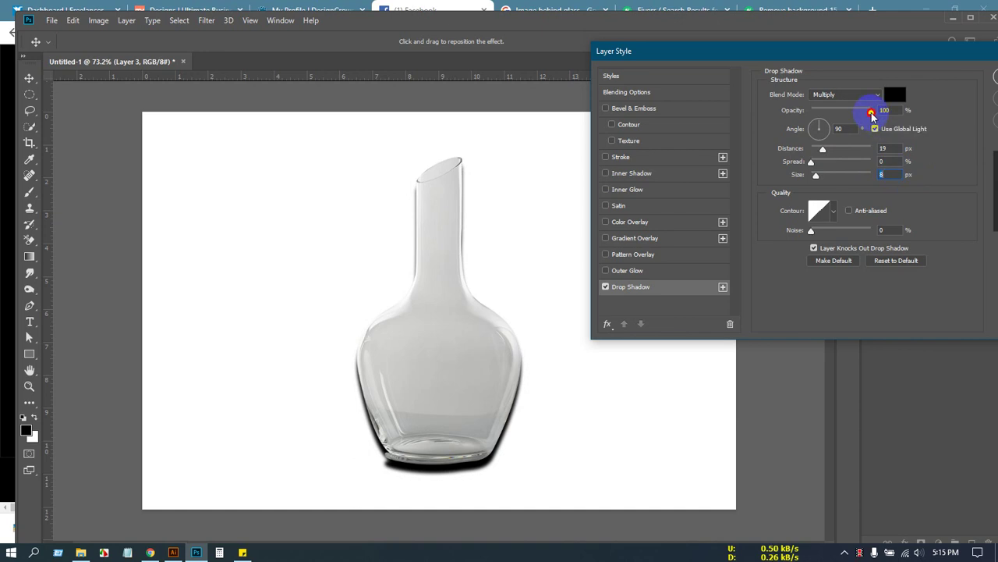
{"action": "left_click_drag", "start_coordinate": [871, 113], "coordinate": [825, 117]}
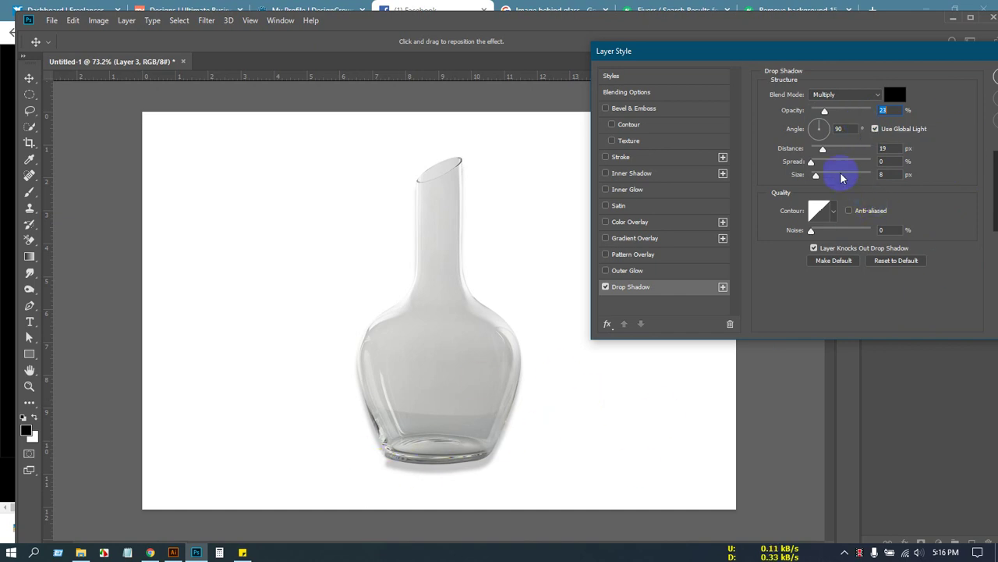
{"action": "mouse_move", "coordinate": [819, 178]}
{"action": "left_mouse_down"}
{"action": "mouse_move", "coordinate": [889, 179]}
{"action": "mouse_move", "coordinate": [820, 179]}
{"action": "left_mouse_up"}
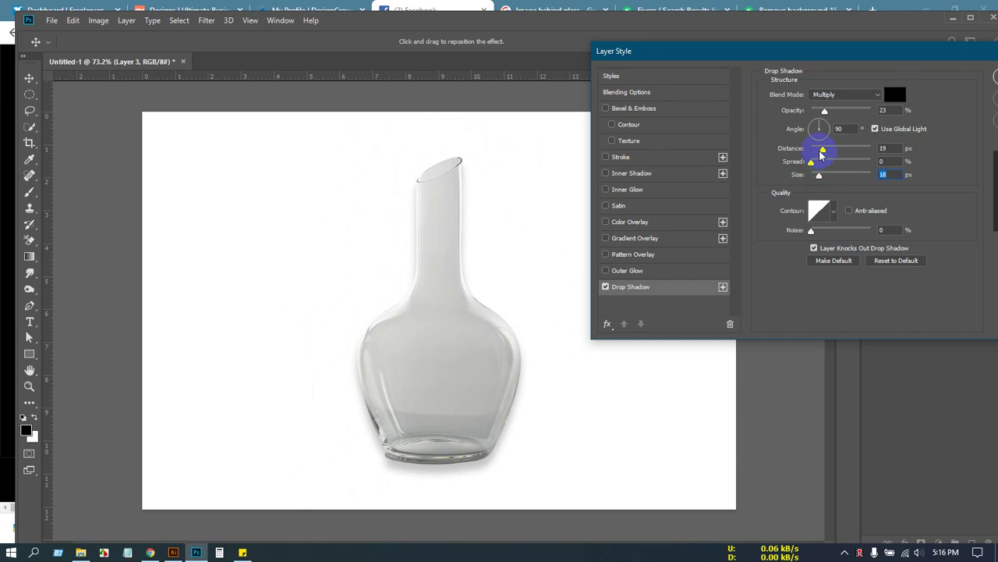
{"action": "mouse_move", "coordinate": [820, 148]}
{"action": "left_mouse_down"}
{"action": "mouse_move", "coordinate": [886, 157]}
{"action": "mouse_move", "coordinate": [823, 154]}
{"action": "left_mouse_up"}
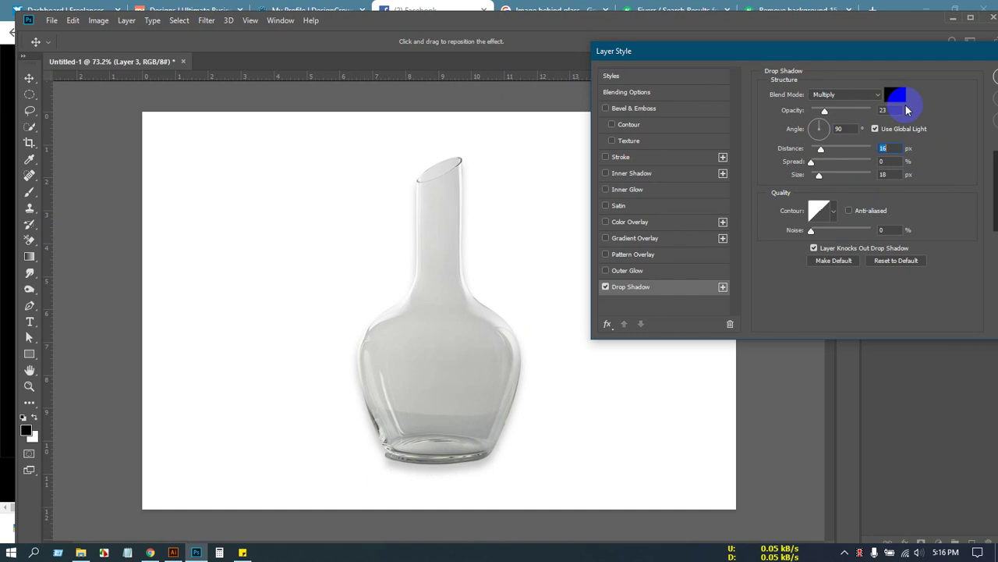
Switch the drop shadow's blend mode to Normal and set its opacity to 29%.
{"action": "left_click", "coordinate": [854, 96]}
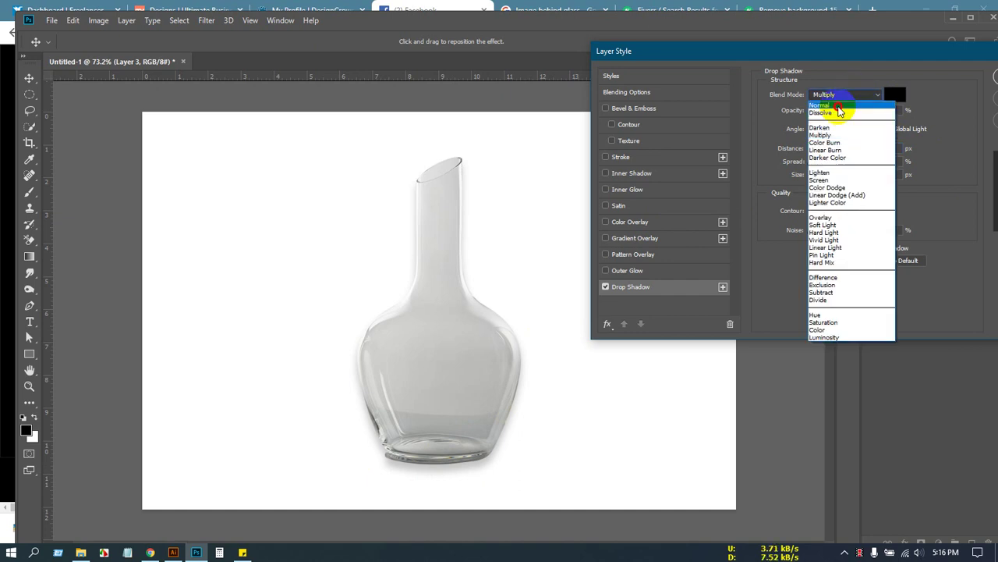
{"action": "left_click", "coordinate": [842, 104]}
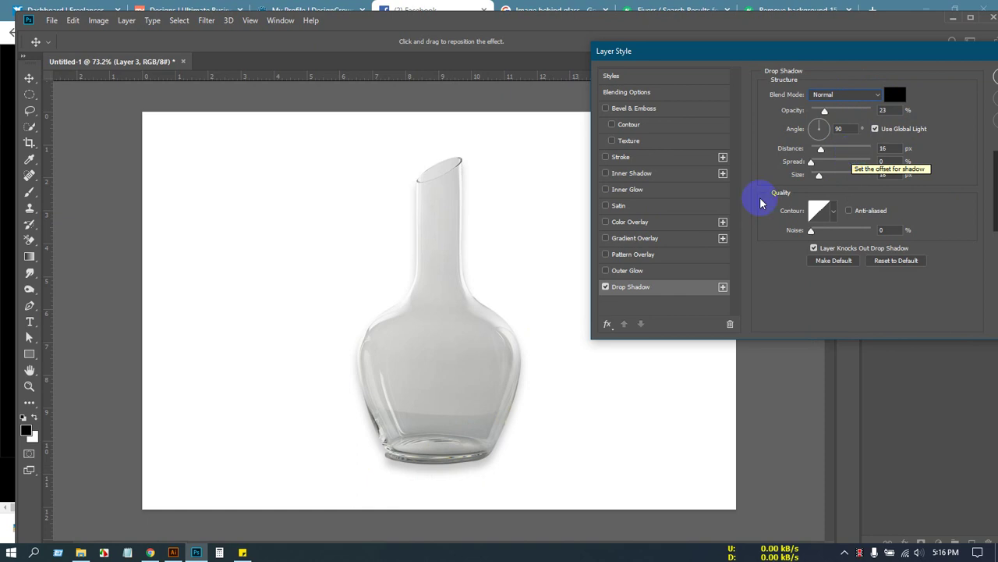
{"action": "left_click", "coordinate": [826, 111]}
{"action": "left_click_drag", "start_coordinate": [826, 111], "coordinate": [828, 111]}
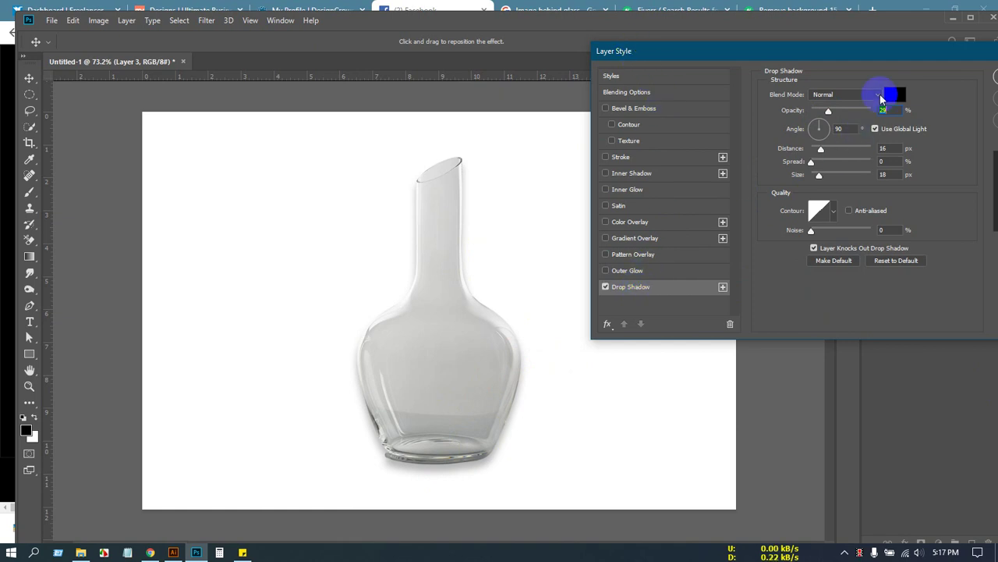
Set the drop shadow's blend mode to Normal and accept black (000000) as its color.
{"action": "left_click", "coordinate": [854, 95]}
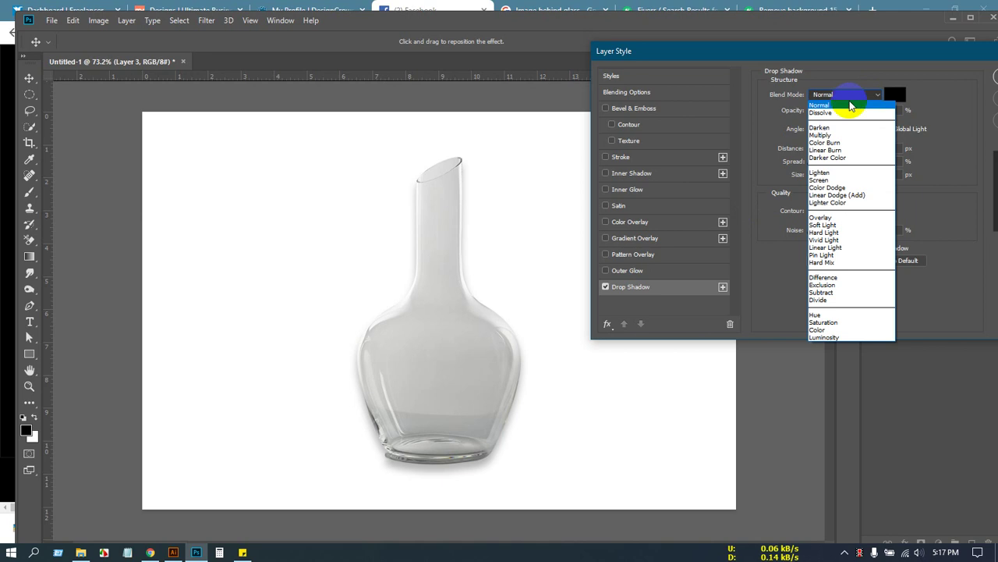
{"action": "left_click", "coordinate": [834, 104]}
{"action": "left_click", "coordinate": [894, 94]}
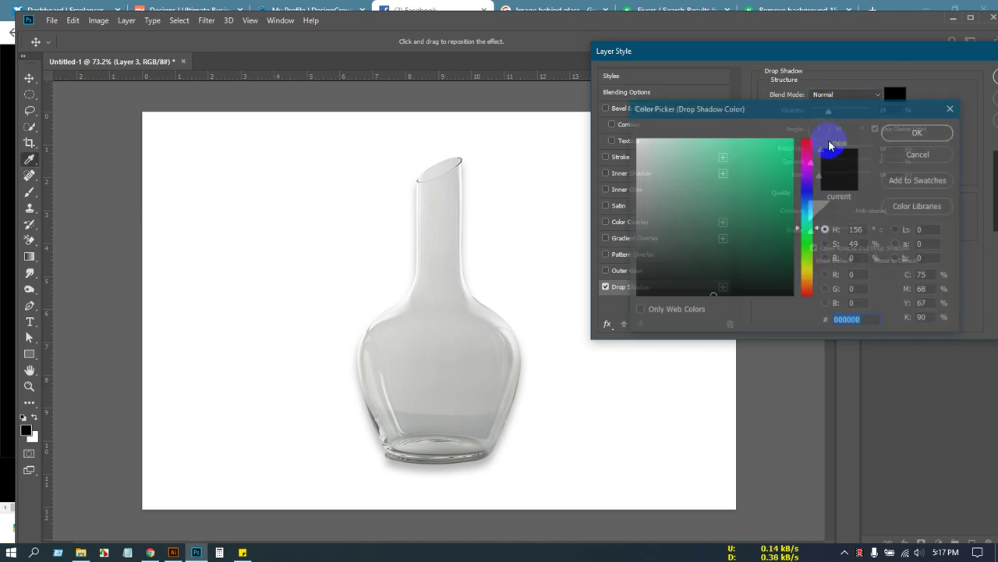
{"action": "left_click", "coordinate": [924, 132]}
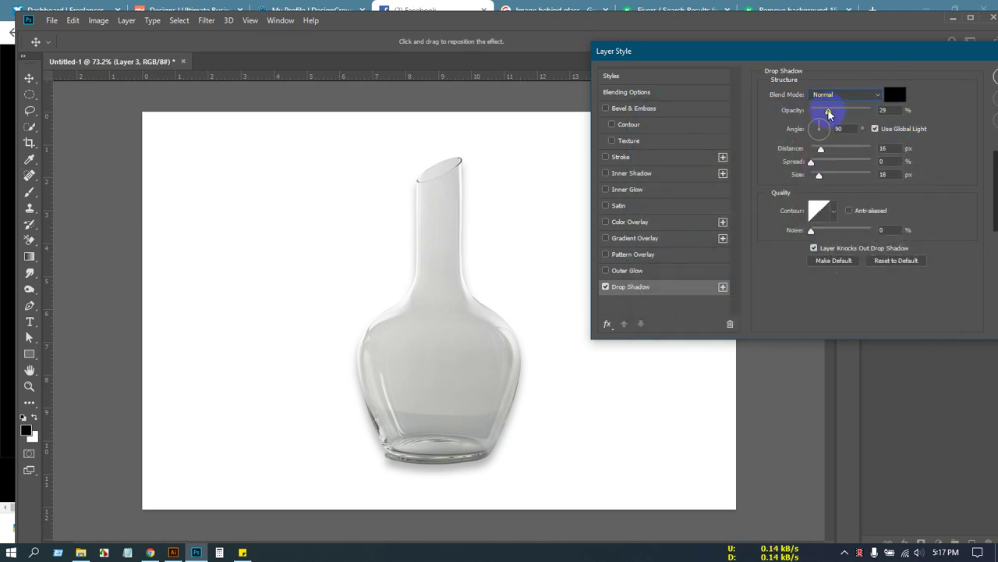
Set the drop shadow's opacity to 50% and apply the layer style to Layer 3.
{"action": "left_click_drag", "start_coordinate": [828, 111], "coordinate": [872, 110]}
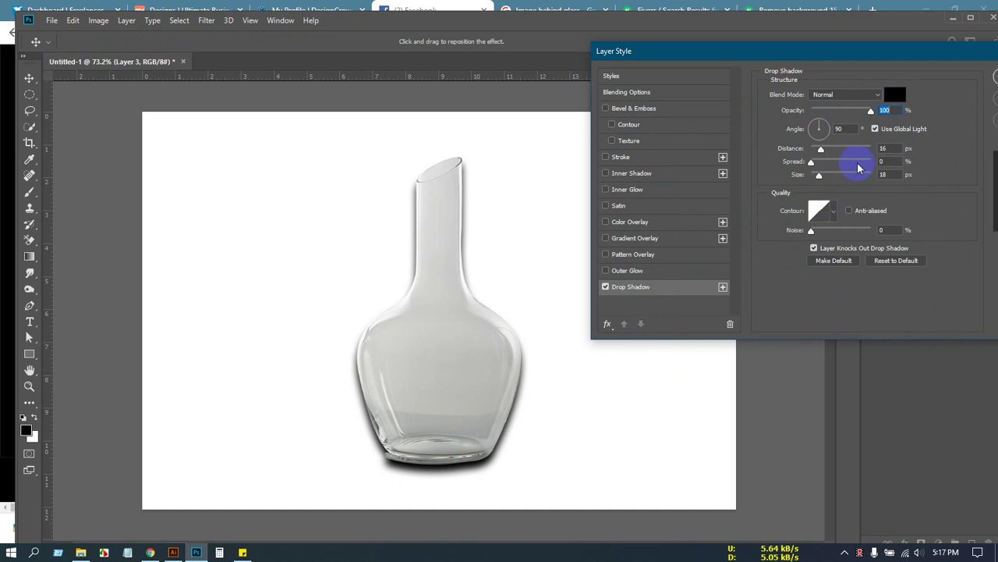
{"action": "left_click_drag", "start_coordinate": [872, 112], "coordinate": [832, 113]}
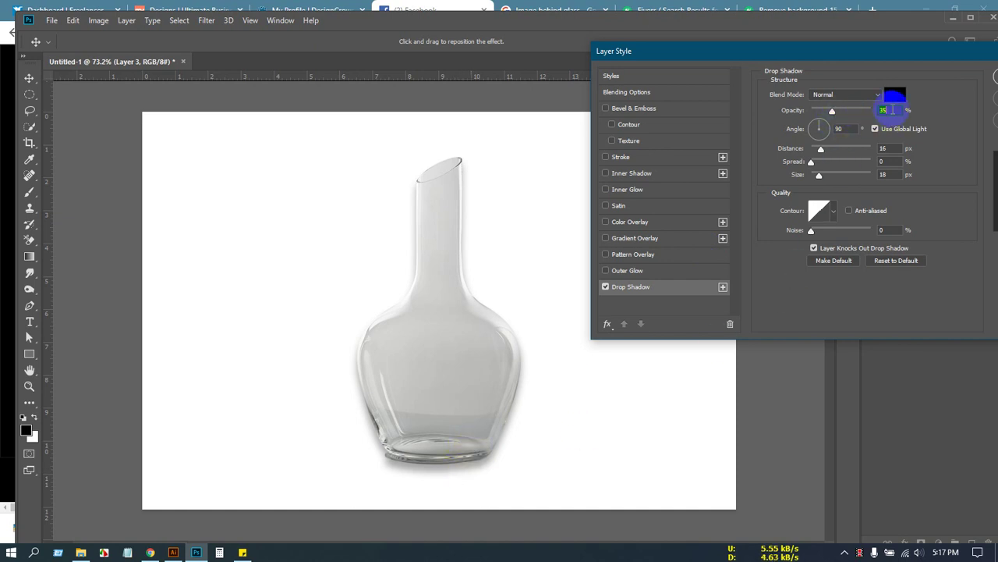
{"action": "scroll", "coordinate": [894, 110], "scroll_direction": "up", "scroll_amount": 3}
{"action": "scroll", "coordinate": [893, 110], "scroll_direction": "up", "scroll_amount": 5}
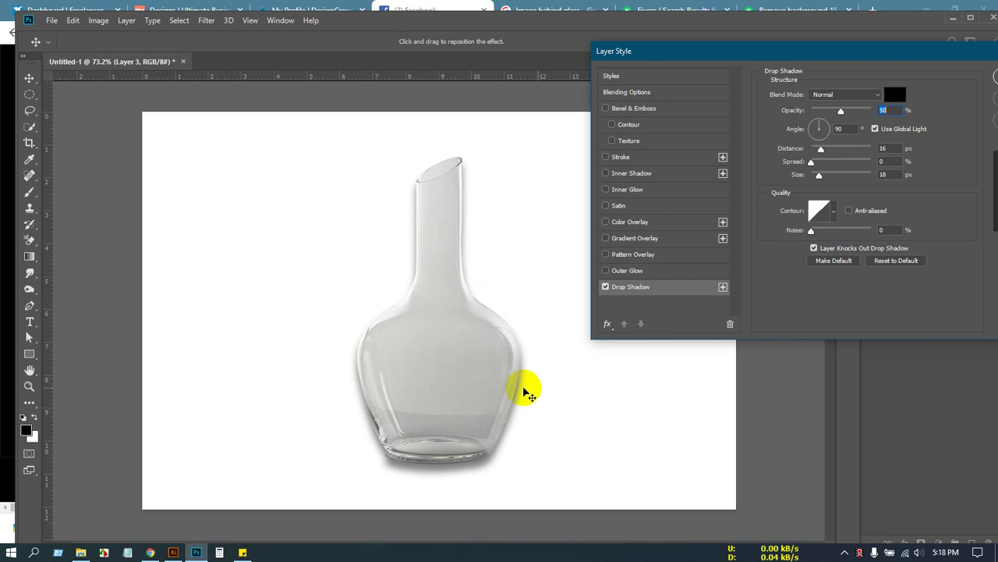
{"action": "left_click_drag", "start_coordinate": [816, 49], "coordinate": [617, 67]}
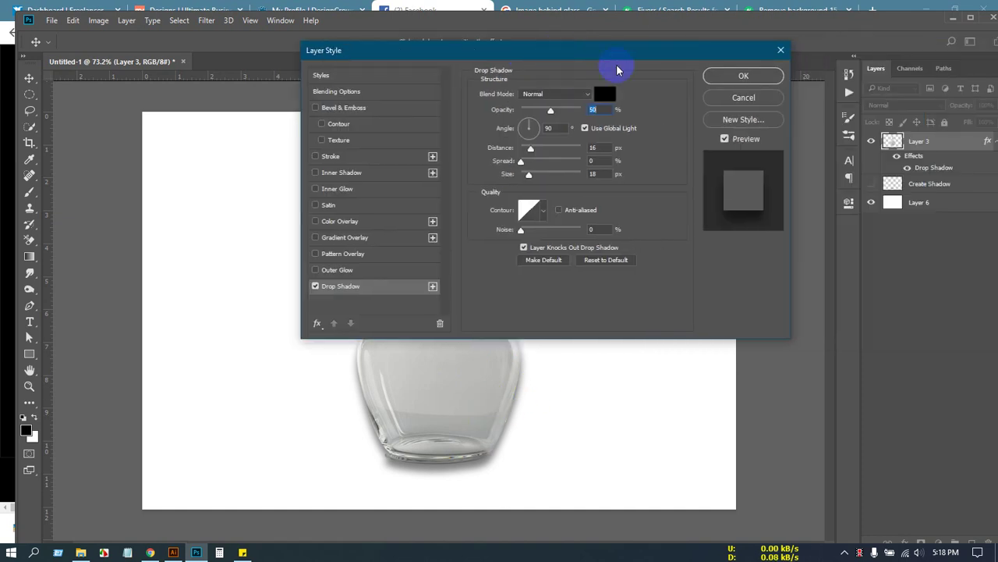
{"action": "left_click", "coordinate": [739, 73]}
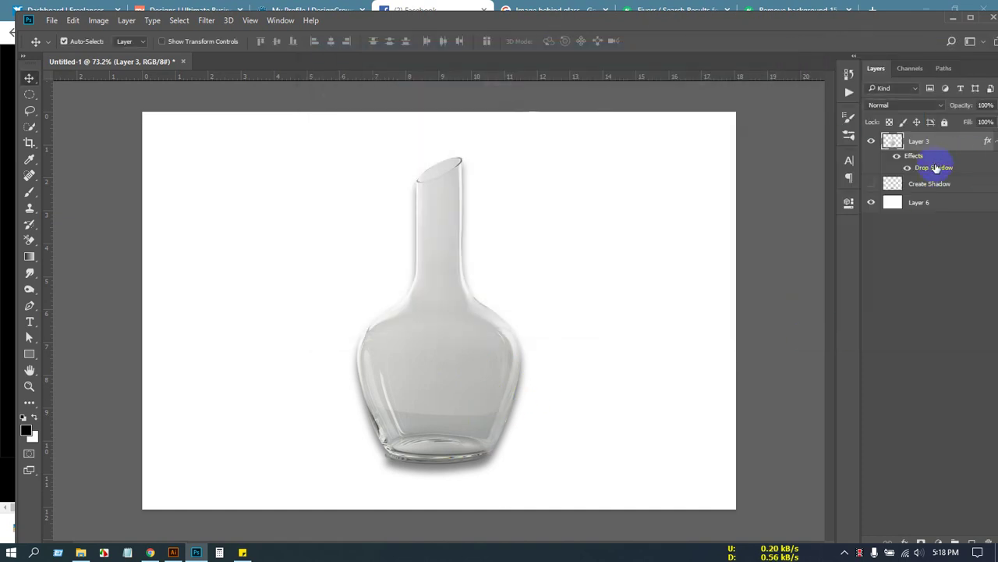
Collapse Layer 3's effects list and separate its drop shadow into a layer of its own.
{"action": "left_click", "coordinate": [995, 142]}
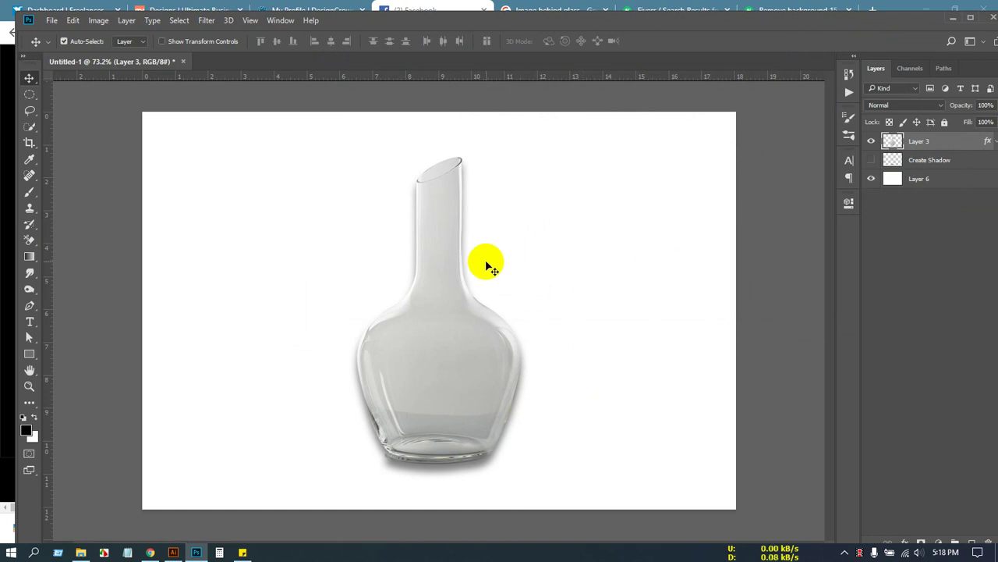
{"action": "right_click", "coordinate": [989, 142]}
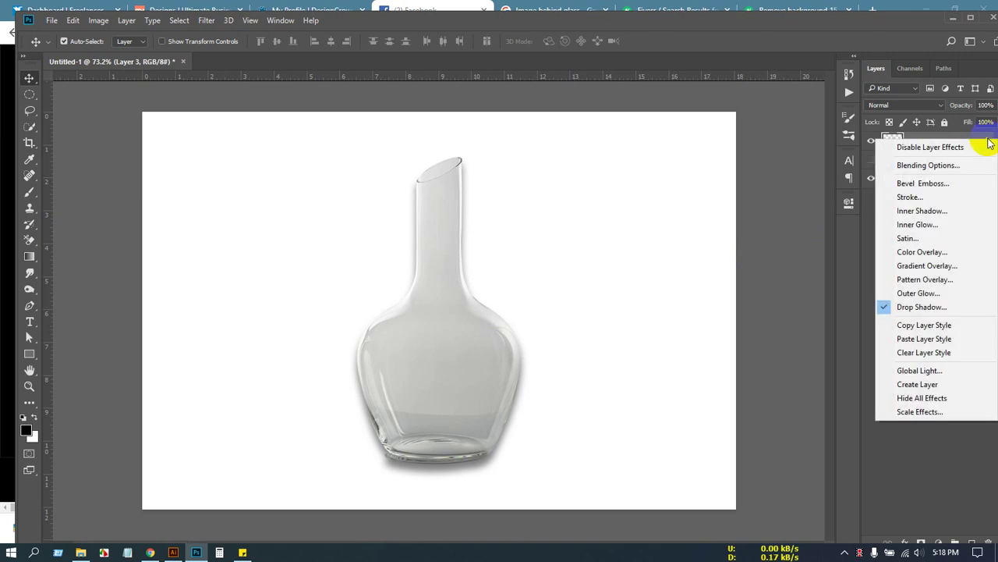
{"action": "left_click", "coordinate": [931, 386]}
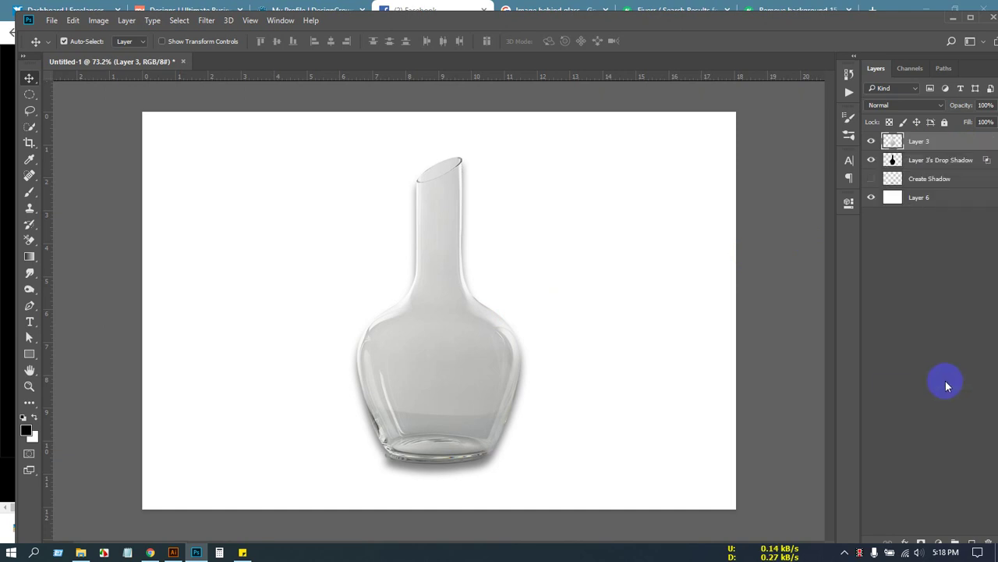
{"action": "left_click", "coordinate": [929, 144]}
{"action": "left_click_drag", "start_coordinate": [885, 27], "coordinate": [868, 28]}
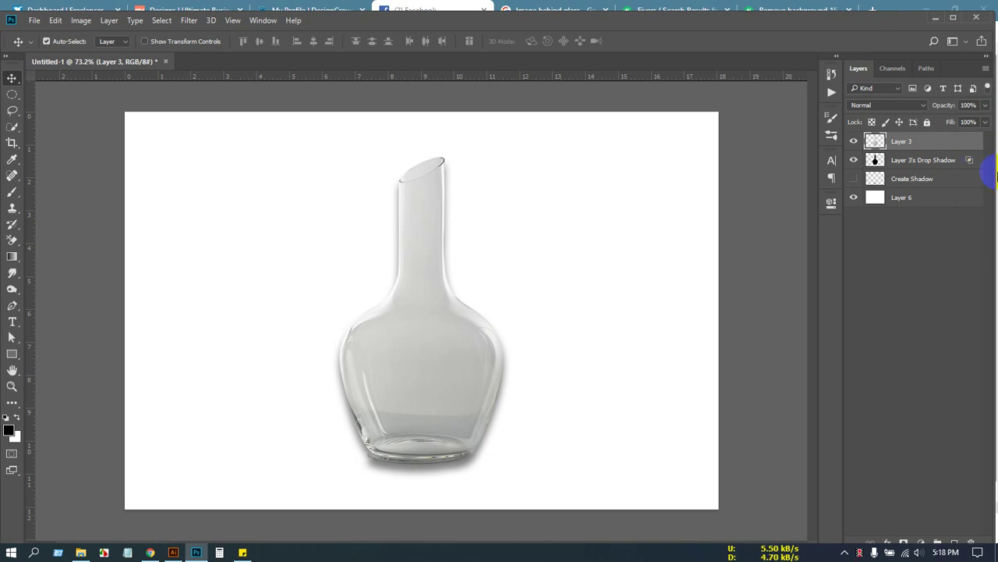
{"action": "left_click_drag", "start_coordinate": [988, 177], "coordinate": [979, 177]}
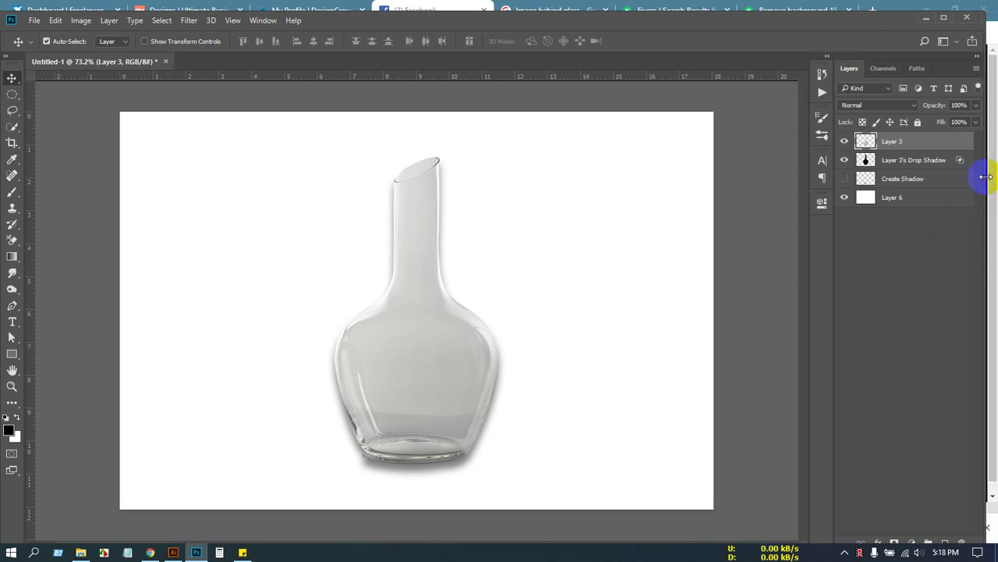
{"action": "left_click_drag", "start_coordinate": [811, 24], "coordinate": [817, 24]}
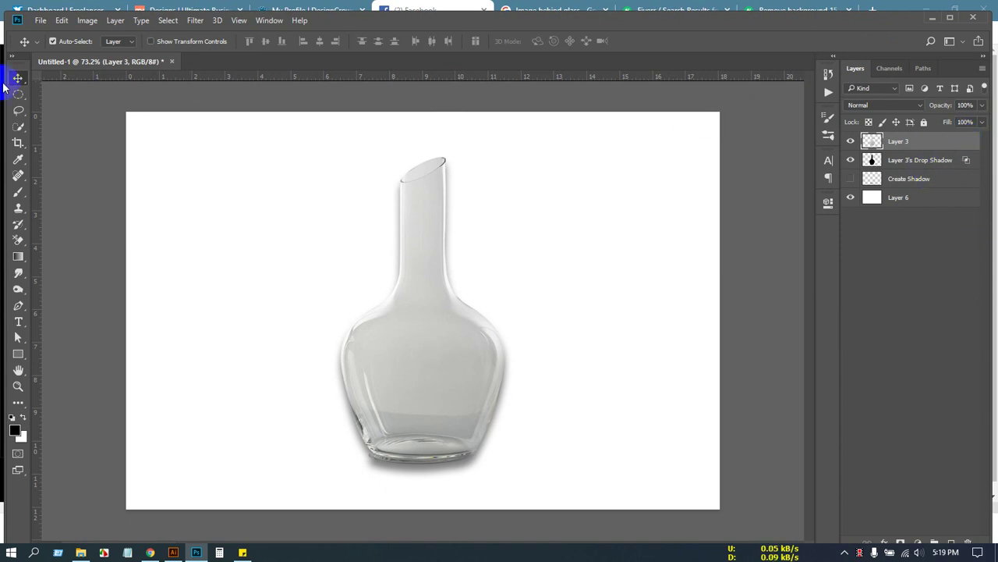
{"action": "left_click_drag", "start_coordinate": [6, 80], "coordinate": [7, 81]}
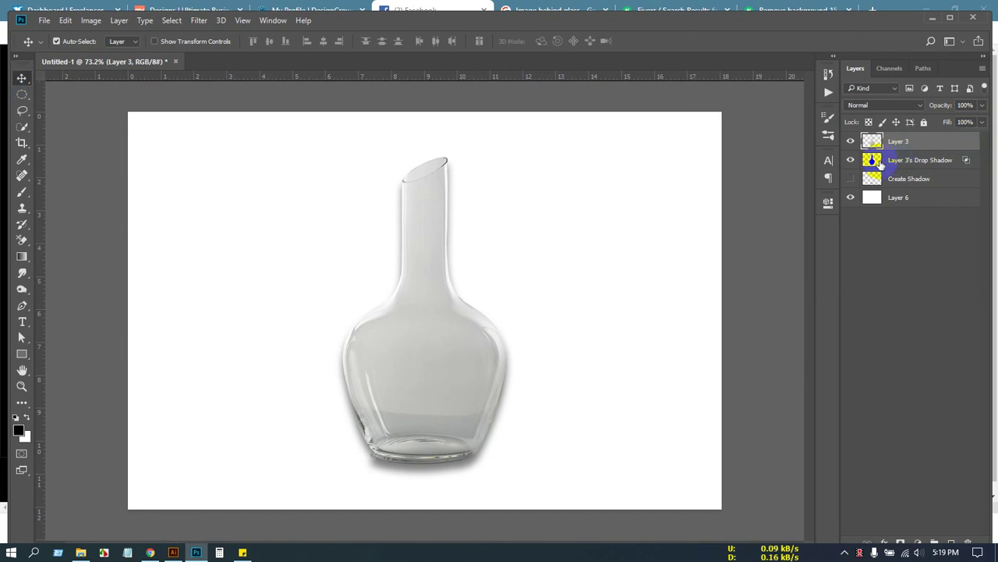
Select the Layer 3's Drop Shadow layer and toggle Layer 3's visibility to examine the separated shadow alone.
{"action": "left_click", "coordinate": [942, 160]}
{"action": "left_click", "coordinate": [851, 141]}
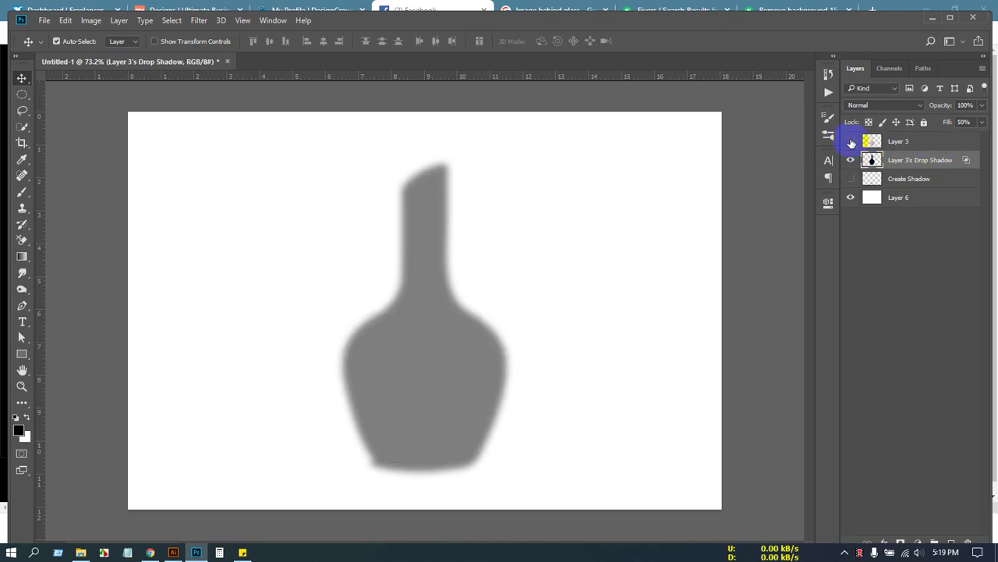
{"action": "left_click", "coordinate": [851, 142]}
{"action": "left_click", "coordinate": [851, 141]}
{"action": "left_click", "coordinate": [851, 141]}
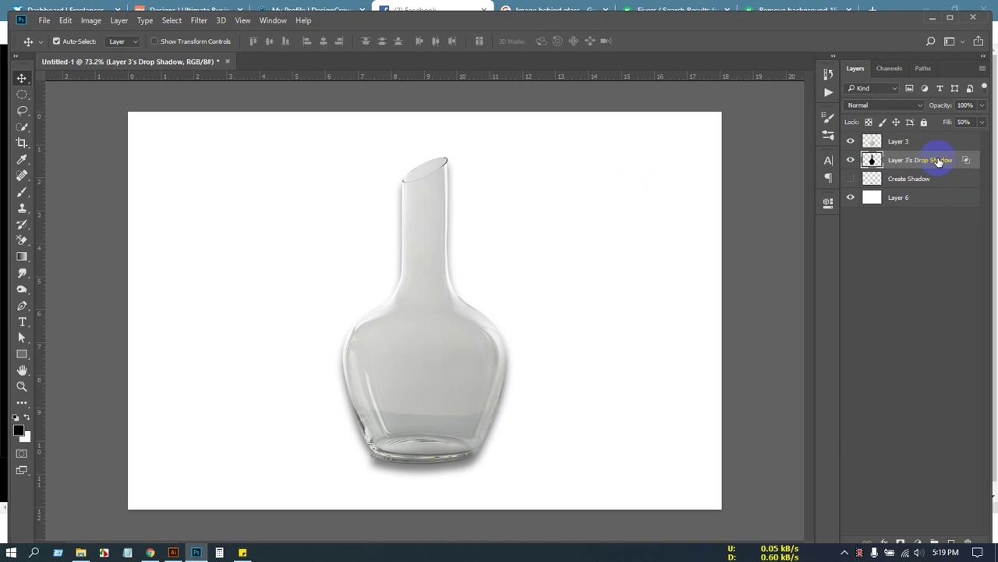
Try narrowing the separated shadow layer to 50% width with Free Transform, and cancel the transform.
{"action": "key", "text": "ctrl"}
{"action": "key", "text": "ctrl+t"}
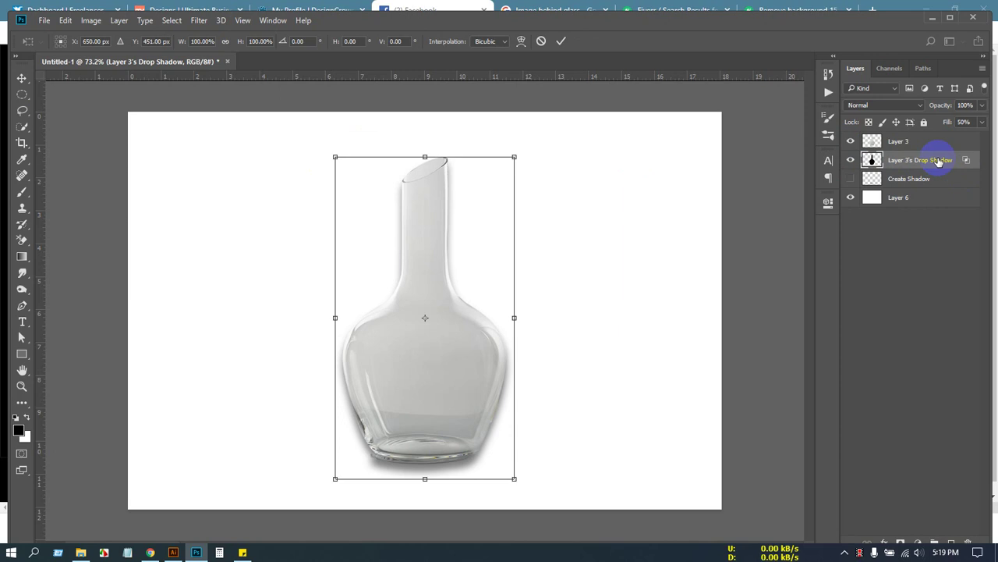
{"action": "mouse_move", "coordinate": [424, 157]}
{"action": "left_mouse_down"}
{"action": "mouse_move", "coordinate": [421, 250]}
{"action": "mouse_move", "coordinate": [430, 165]}
{"action": "left_mouse_up"}
{"action": "left_click_drag", "start_coordinate": [514, 322], "coordinate": [423, 322]}
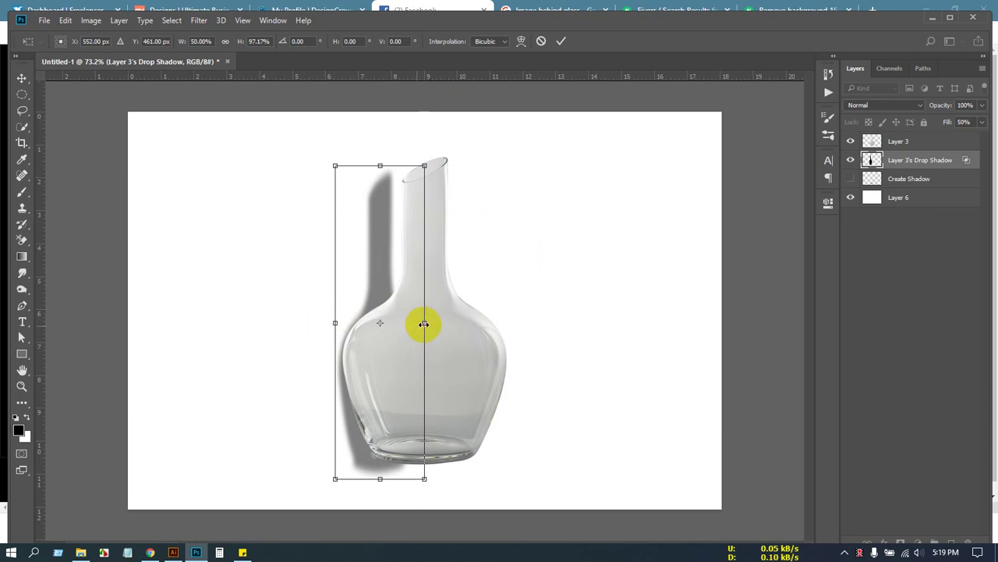
{"action": "left_click_drag", "start_coordinate": [421, 164], "coordinate": [362, 231]}
{"action": "key", "text": "ctrl+z"}
{"action": "left_click", "coordinate": [541, 40]}
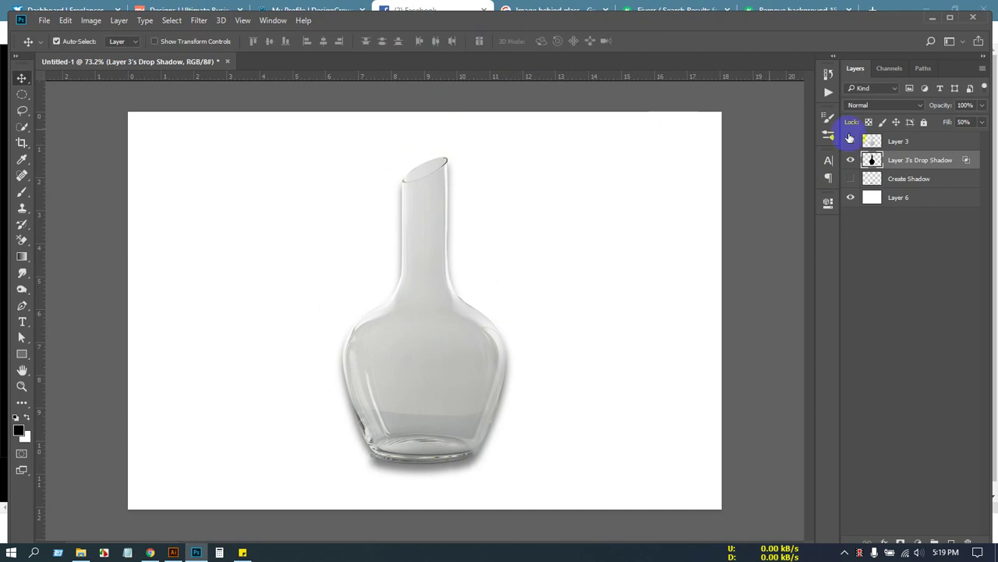
Start a Free Transform on the separated shadow layer, try flipping it vertically, and undo the flip.
{"action": "left_click", "coordinate": [942, 160]}
{"action": "key", "text": "ctrl+t"}
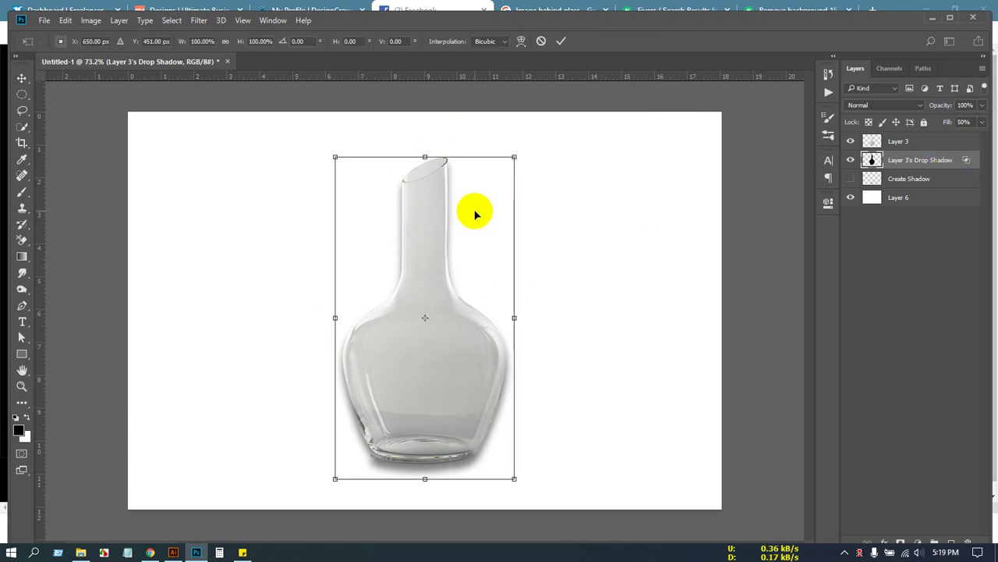
{"action": "right_click", "coordinate": [429, 208]}
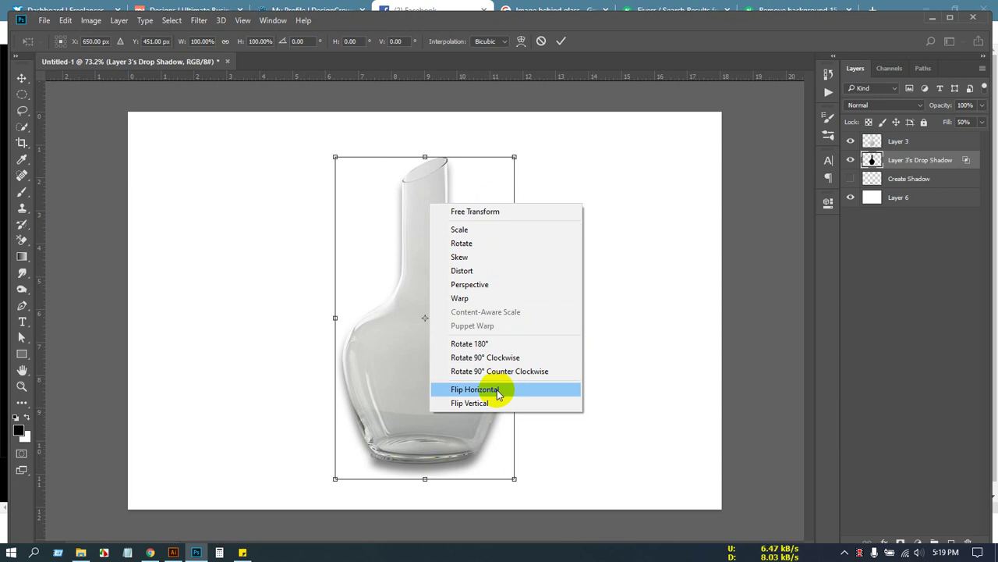
{"action": "left_click", "coordinate": [489, 403]}
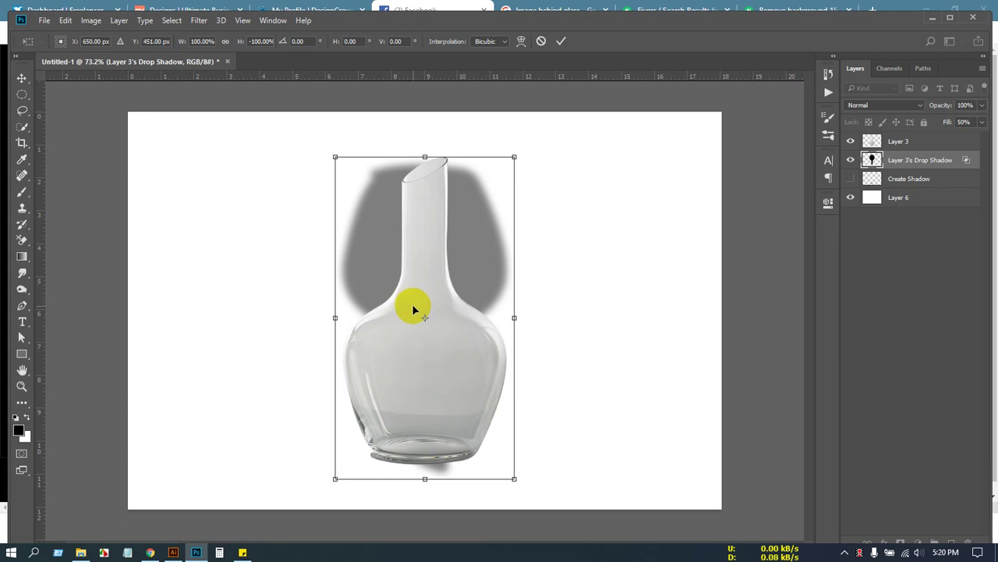
{"action": "key", "text": "ctrl+z"}
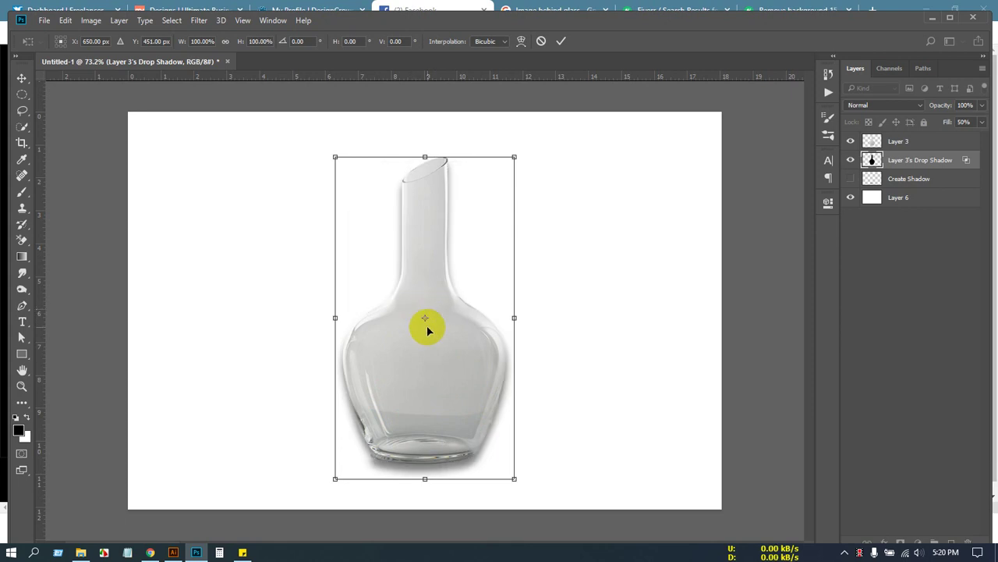
{"action": "right_click", "coordinate": [420, 351]}
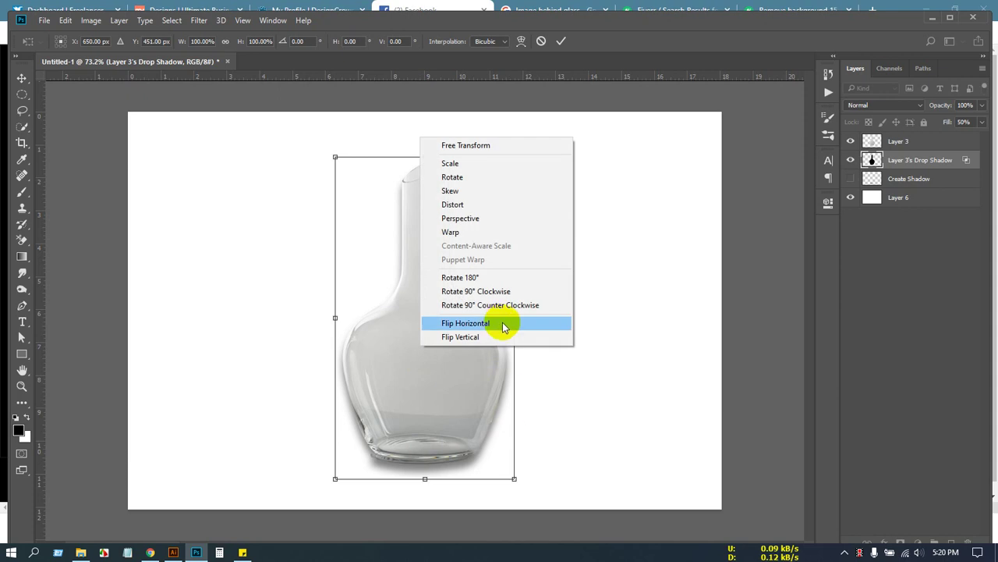
{"action": "left_click", "coordinate": [394, 349]}
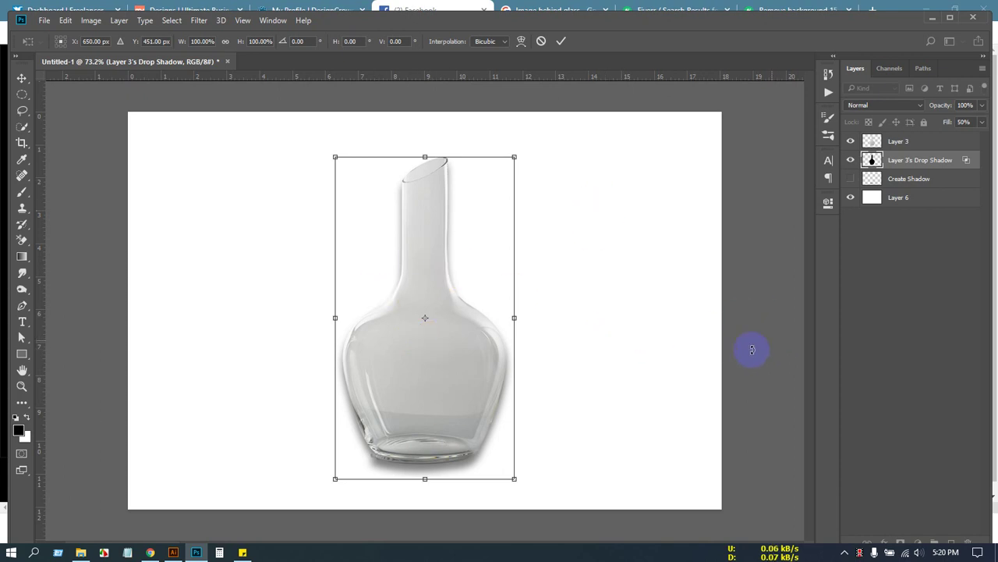
{"action": "right_click", "coordinate": [429, 234]}
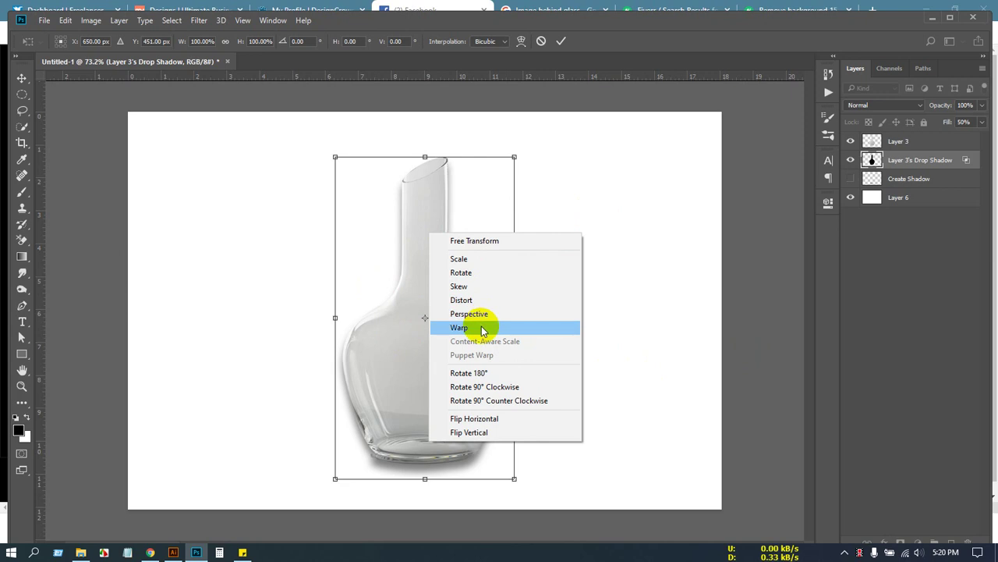
{"action": "left_click", "coordinate": [476, 300]}
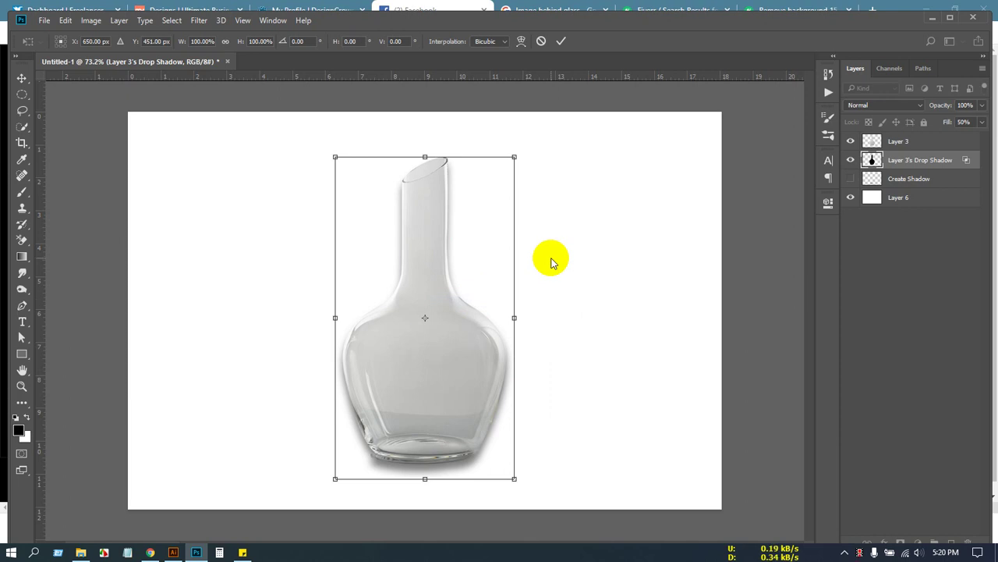
Try scaling the separated shadow down from its upper-left corner in Free Transform mode, and undo the scaling.
{"action": "right_click", "coordinate": [432, 190]}
{"action": "left_click", "coordinate": [483, 201]}
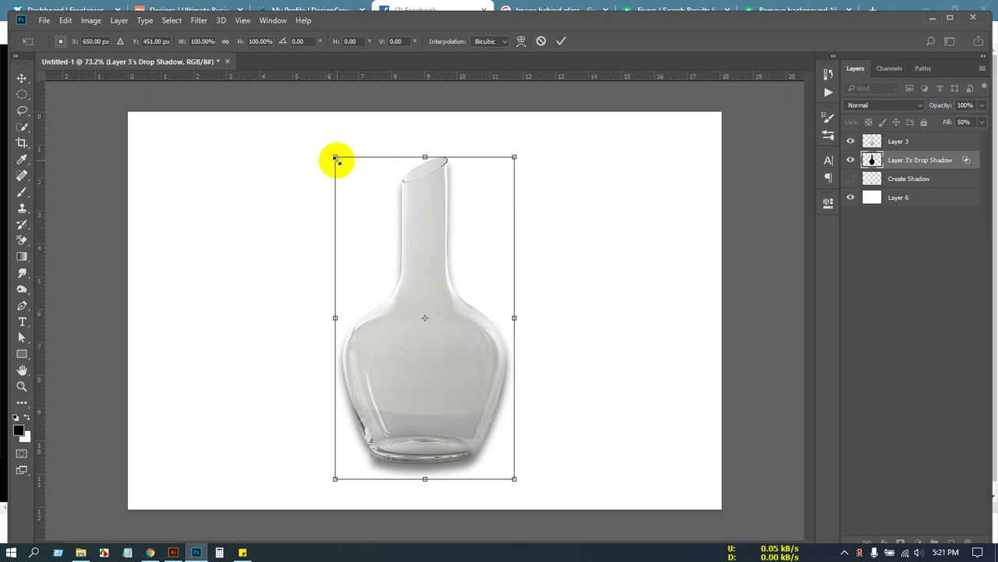
{"action": "left_click_drag", "start_coordinate": [335, 159], "coordinate": [410, 217]}
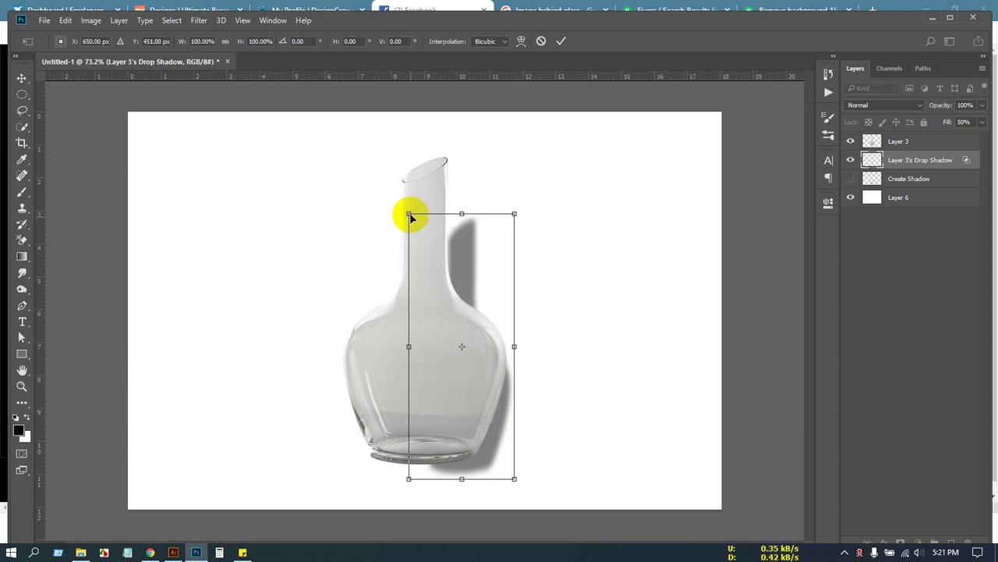
{"action": "key", "text": "ctrl+z"}
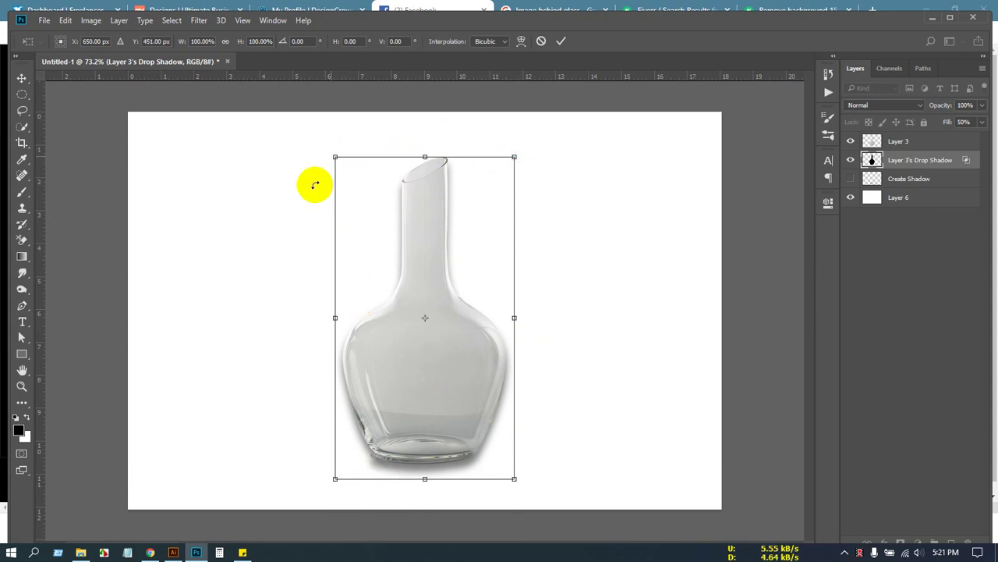
Distort the shadow by moving its upper-left corner outward beside the decanter and lowering its upper-right corner over the bottle's shoulder.
{"action": "right_click", "coordinate": [425, 208]}
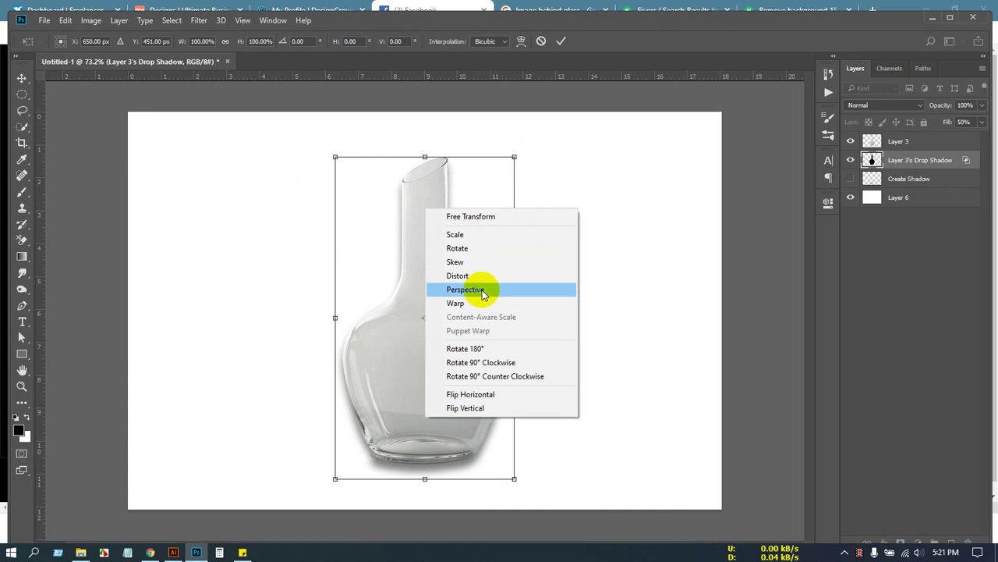
{"action": "left_click", "coordinate": [519, 269]}
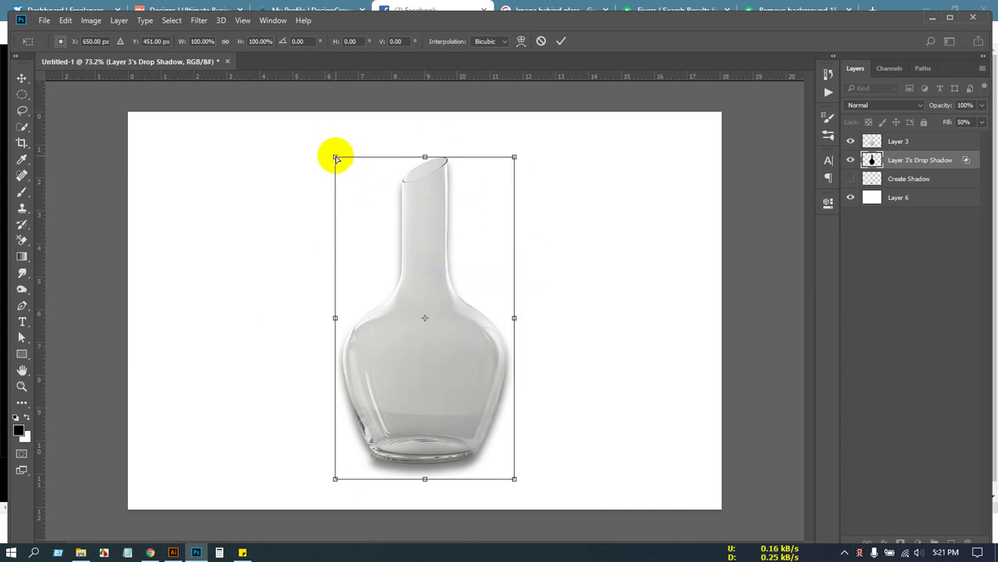
{"action": "left_click_drag", "start_coordinate": [334, 160], "coordinate": [332, 224]}
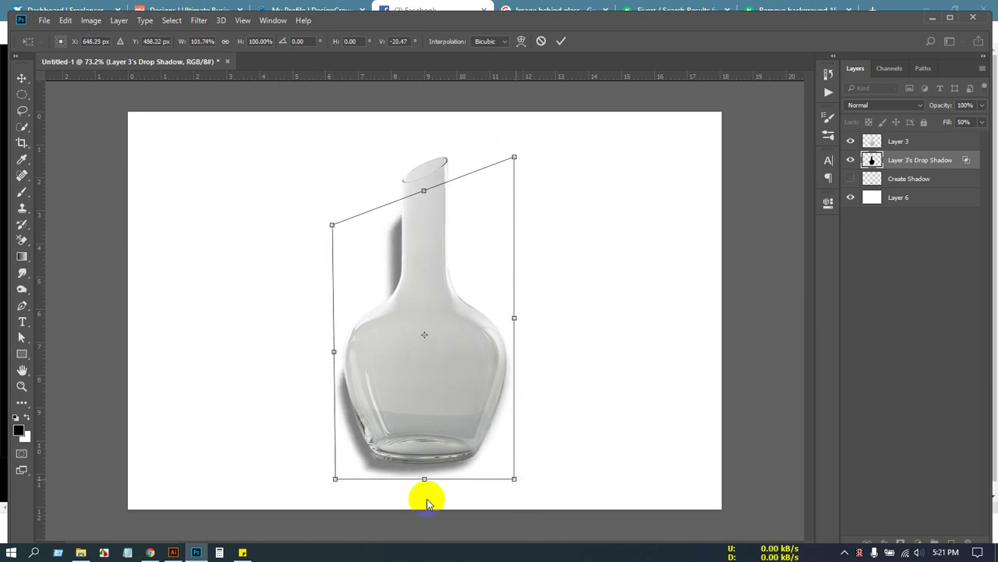
{"action": "left_click_drag", "start_coordinate": [331, 224], "coordinate": [177, 346]}
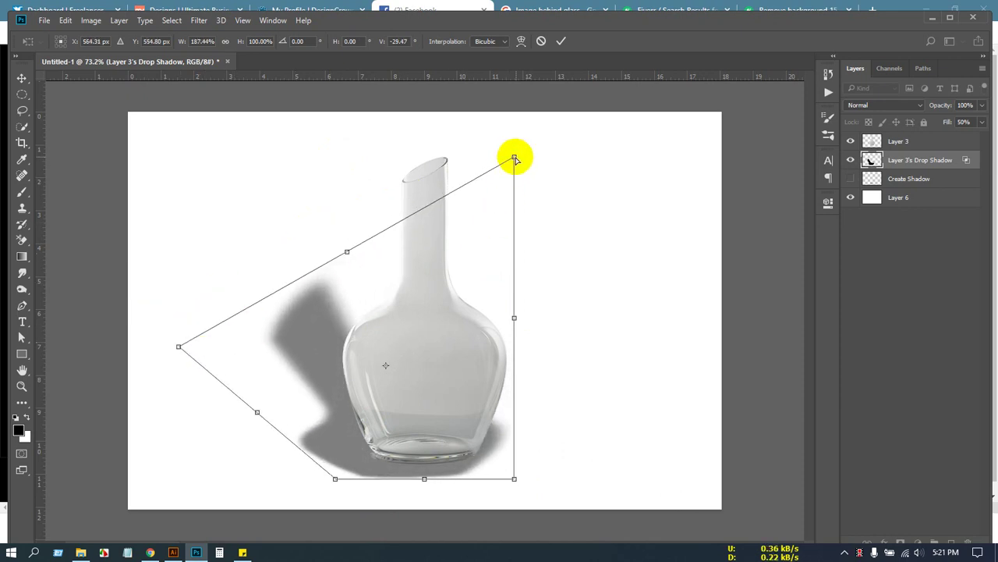
{"action": "left_click_drag", "start_coordinate": [514, 157], "coordinate": [424, 293]}
{"action": "mouse_move", "coordinate": [177, 347]}
{"action": "left_mouse_down"}
{"action": "mouse_move", "coordinate": [223, 395]}
{"action": "mouse_move", "coordinate": [225, 339]}
{"action": "mouse_move", "coordinate": [180, 309]}
{"action": "mouse_move", "coordinate": [131, 341]}
{"action": "mouse_move", "coordinate": [191, 344]}
{"action": "left_mouse_up"}
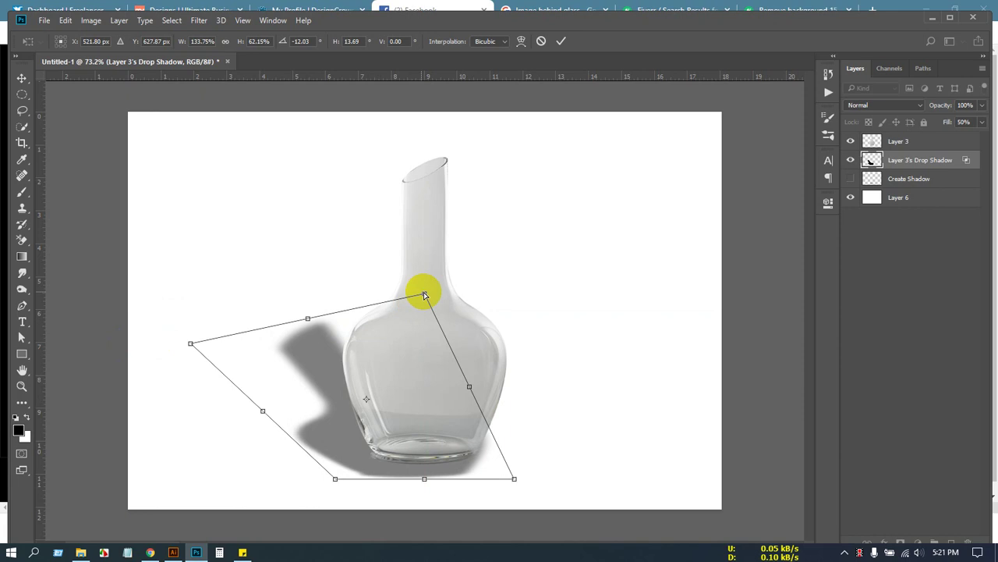
Adjust the distorted shadow's two upper corners into a cast shadow slanting away to the decanter's left, and apply the transform.
{"action": "left_click_drag", "start_coordinate": [424, 294], "coordinate": [366, 243]}
{"action": "left_click_drag", "start_coordinate": [192, 344], "coordinate": [138, 382]}
{"action": "left_click_drag", "start_coordinate": [365, 244], "coordinate": [425, 241]}
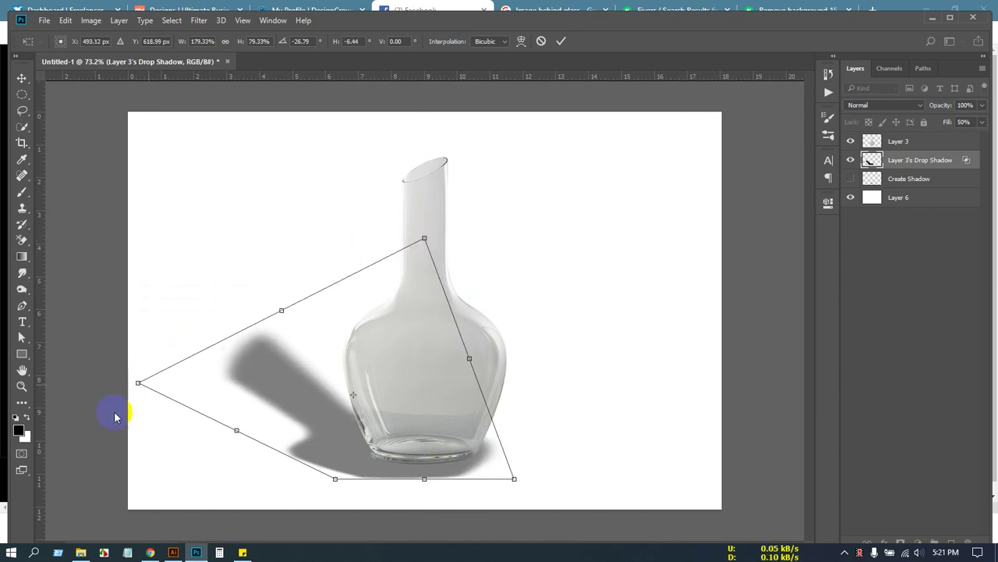
{"action": "left_click_drag", "start_coordinate": [138, 383], "coordinate": [176, 378]}
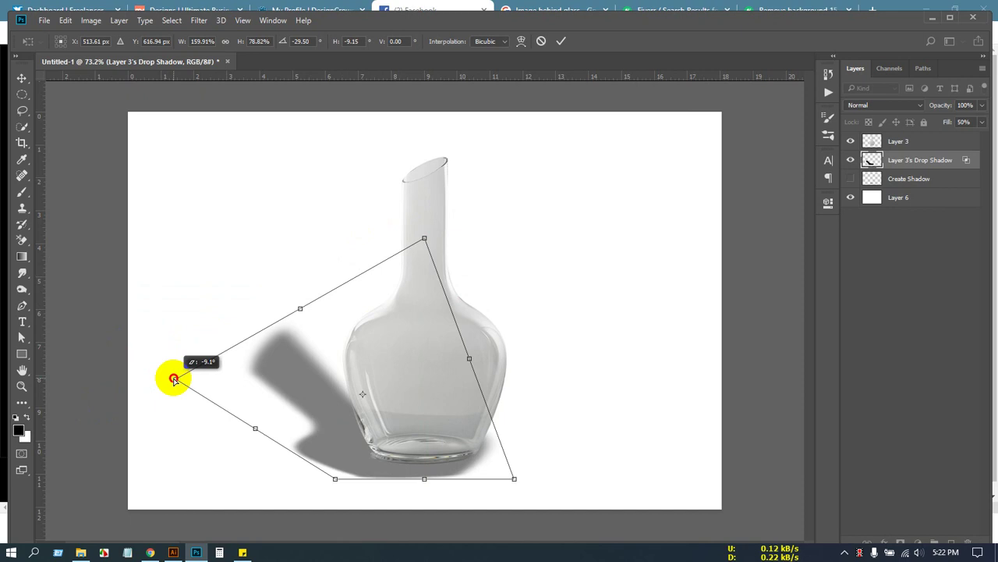
{"action": "left_click", "coordinate": [560, 40]}
{"action": "scroll", "coordinate": [509, 140], "scroll_direction": "down", "scroll_amount": 3}
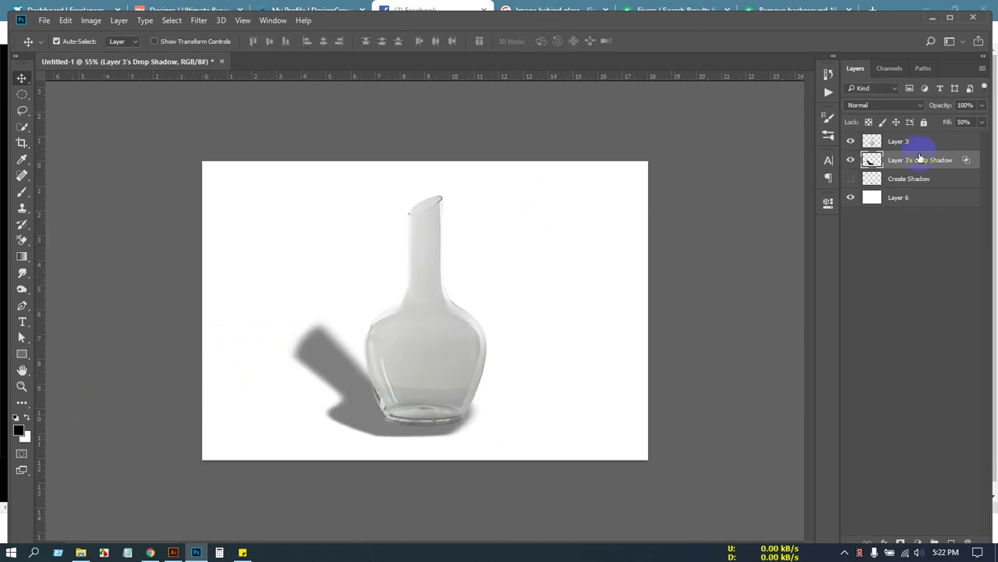
Set the Layer 3's Drop Shadow layer's opacity to 20% and deselect the layer.
{"action": "left_click", "coordinate": [972, 106]}
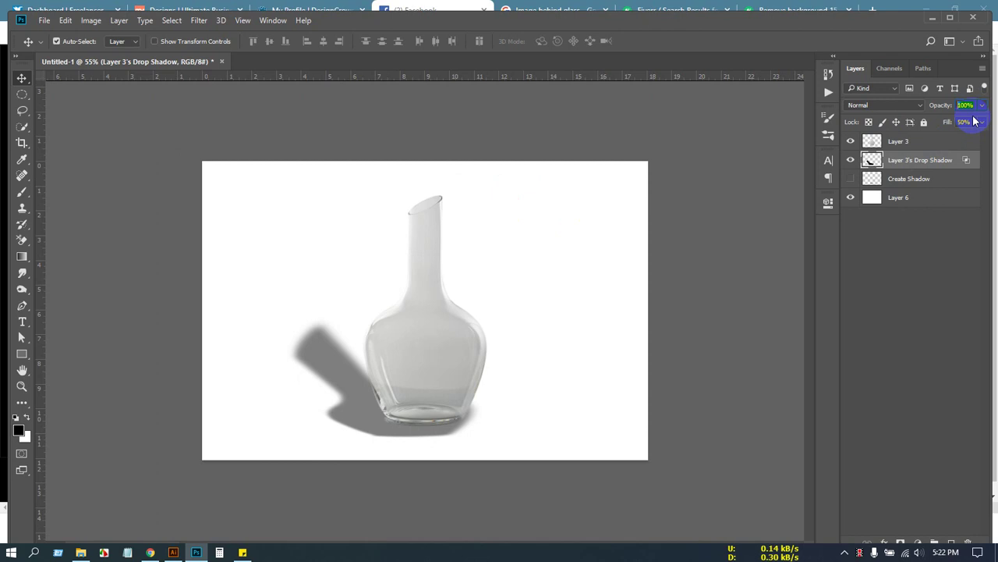
{"action": "type", "text": "20"}
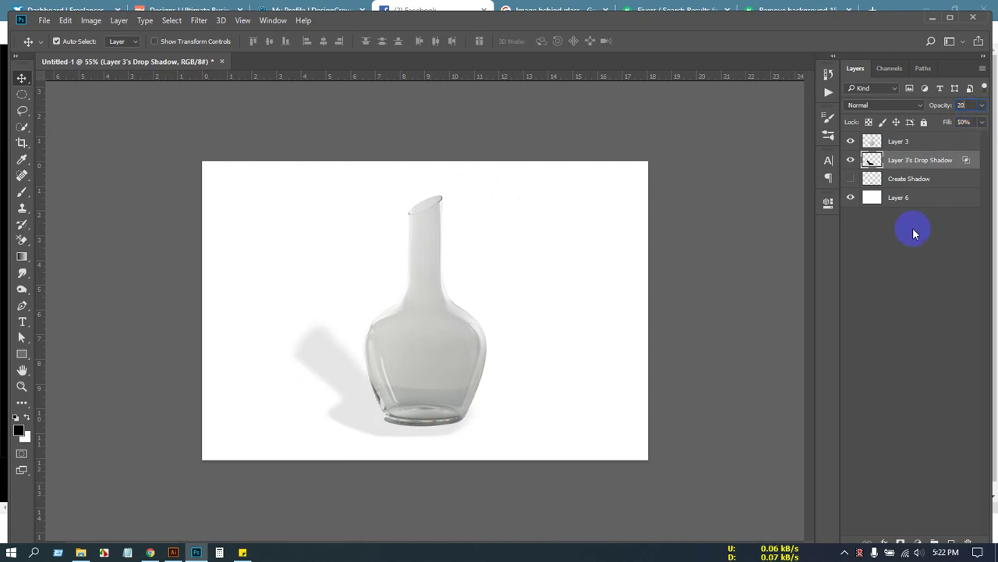
{"action": "left_click", "coordinate": [533, 245]}
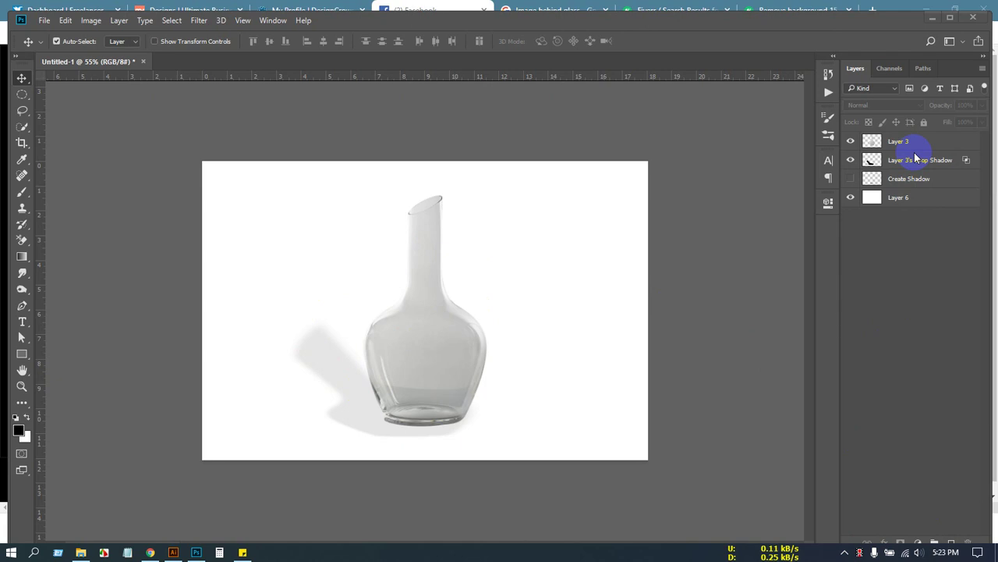
Hide the Layer 3's Drop Shadow layer and duplicate the decanter on Layer 3.
{"action": "left_click", "coordinate": [851, 161]}
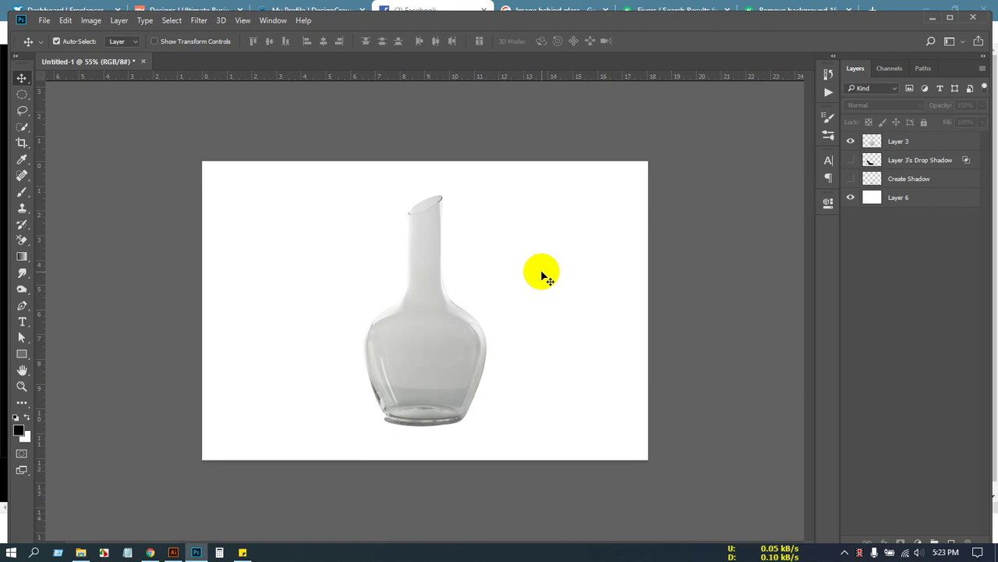
{"action": "left_click", "coordinate": [907, 144]}
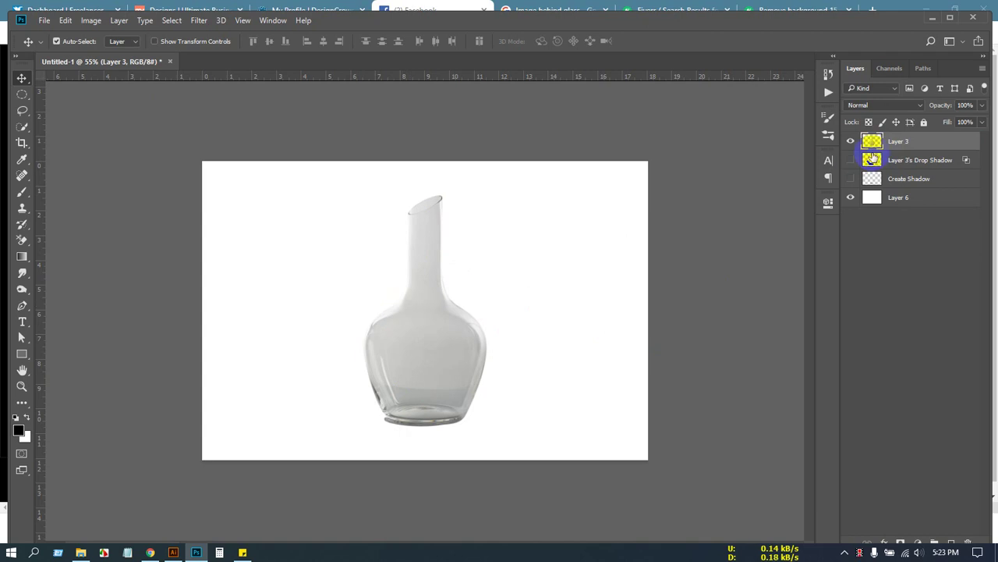
{"action": "key", "text": "ctrl+j"}
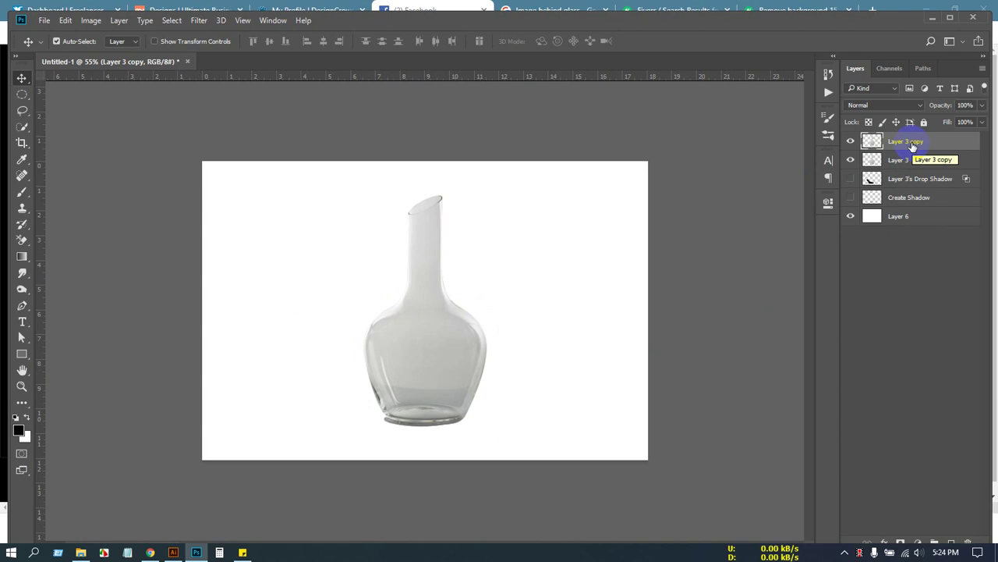
Flip Layer 3 copy downward from the decanter's base with Free Transform at about -74% height, and apply it as a reflection.
{"action": "key", "text": "ctrl+t"}
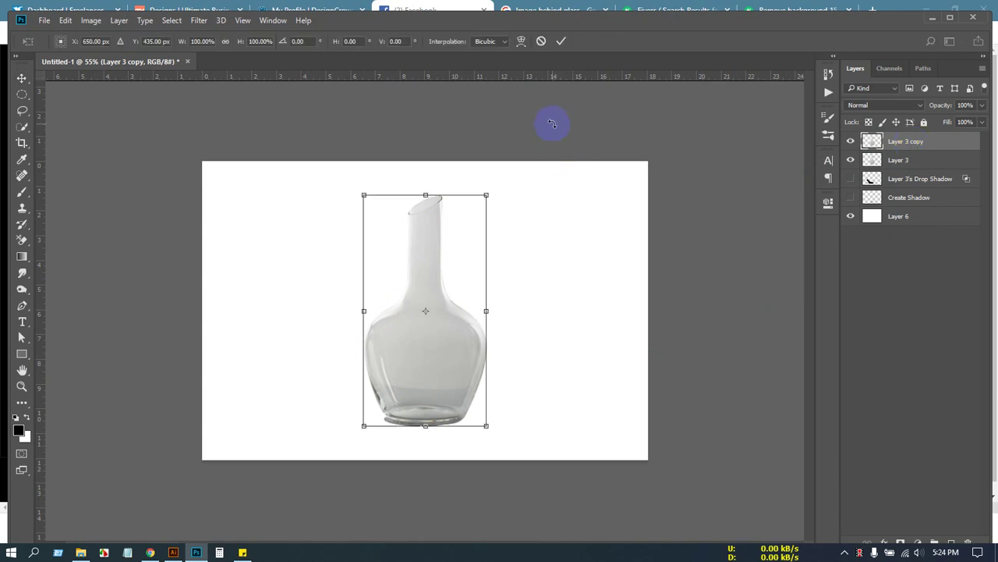
{"action": "scroll", "coordinate": [494, 161], "scroll_direction": "down", "scroll_amount": 4}
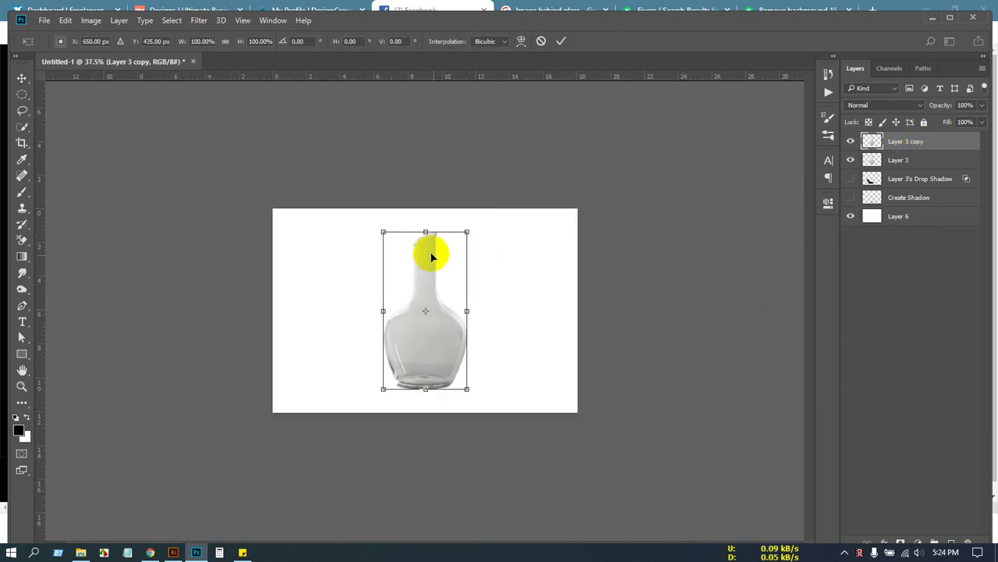
{"action": "left_click_drag", "start_coordinate": [425, 232], "coordinate": [414, 503]}
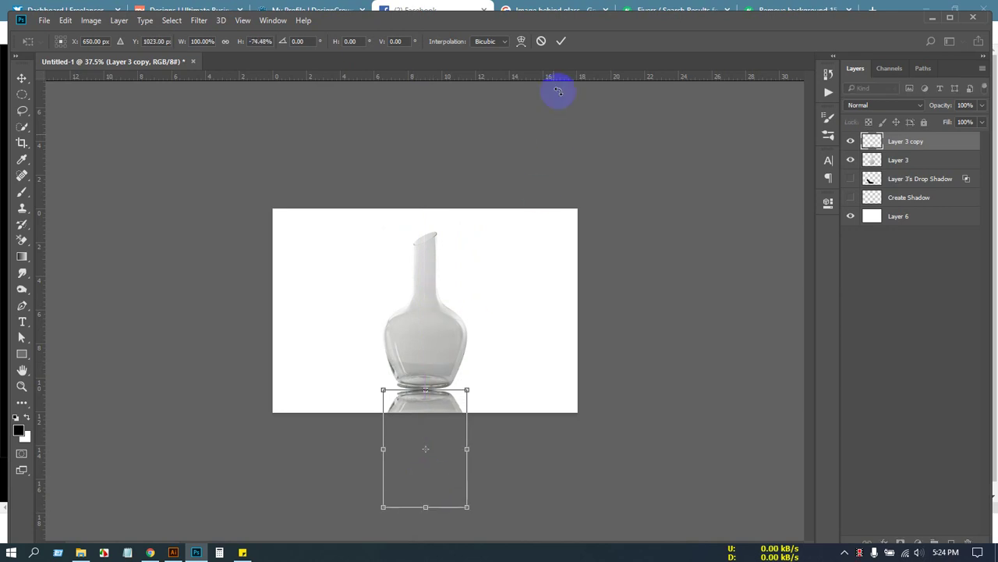
{"action": "left_click", "coordinate": [560, 41]}
{"action": "scroll", "coordinate": [550, 277], "scroll_direction": "up", "scroll_amount": 2}
{"action": "scroll", "coordinate": [550, 277], "scroll_direction": "up", "scroll_amount": 1}
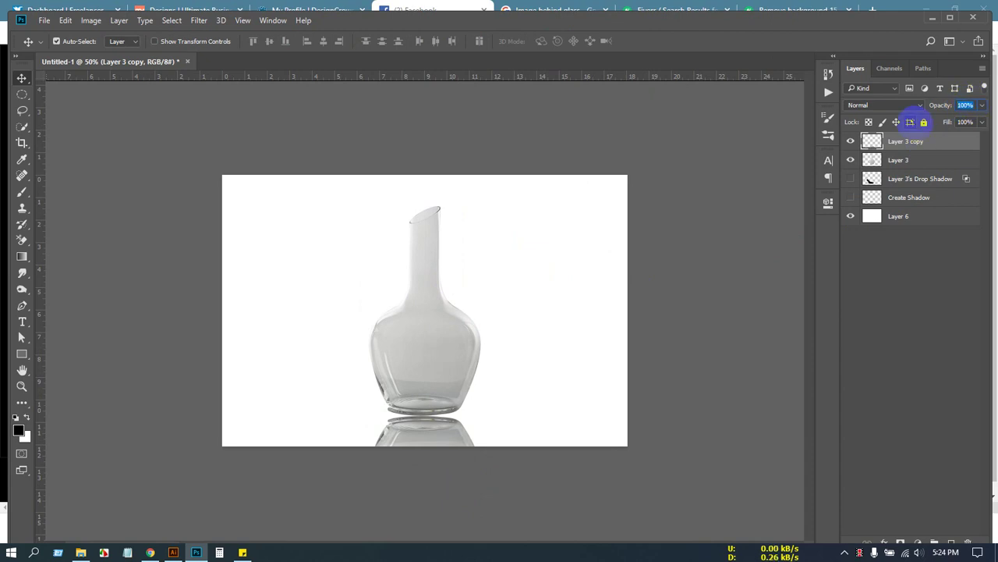
Try the reflection on Layer 3 copy at 20% and 25% opacity and inspect it below the decanter.
{"action": "type", "text": "20"}
{"action": "left_click_drag", "start_coordinate": [970, 106], "coordinate": [882, 126]}
{"action": "type", "text": "25"}
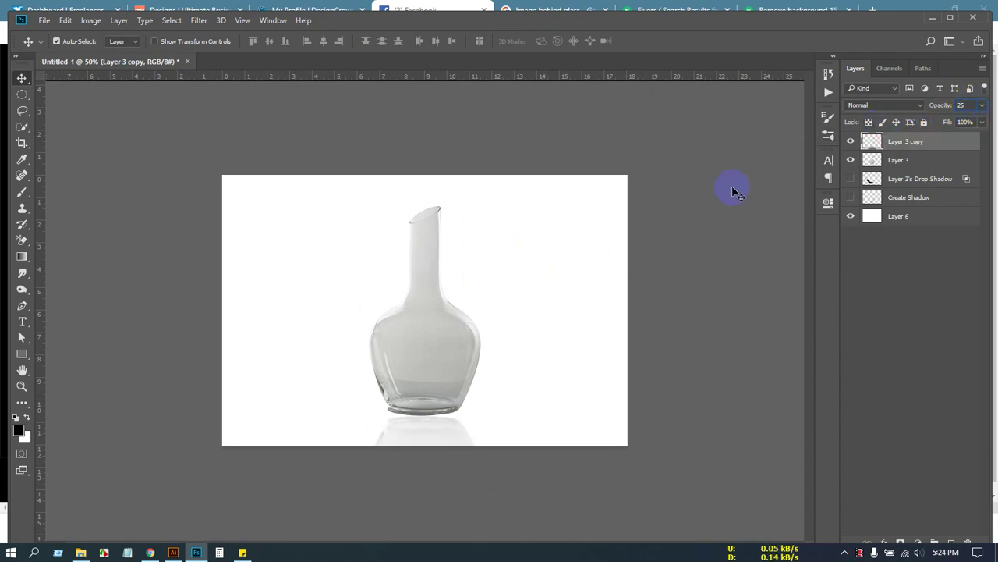
{"action": "left_click", "coordinate": [696, 134]}
{"action": "scroll", "coordinate": [312, 485], "scroll_direction": "up", "scroll_amount": 2}
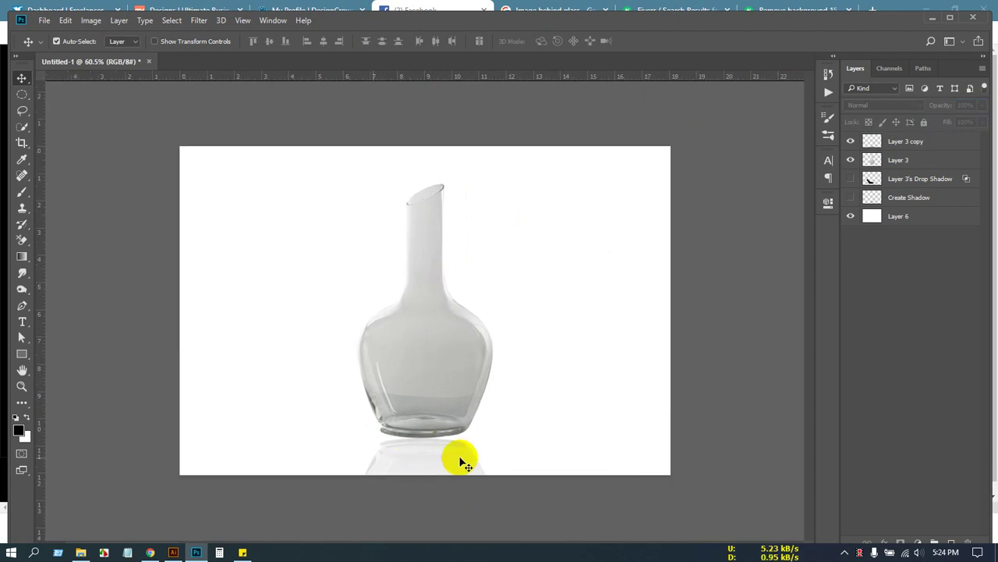
{"action": "scroll", "coordinate": [336, 471], "scroll_direction": "down", "scroll_amount": 2}
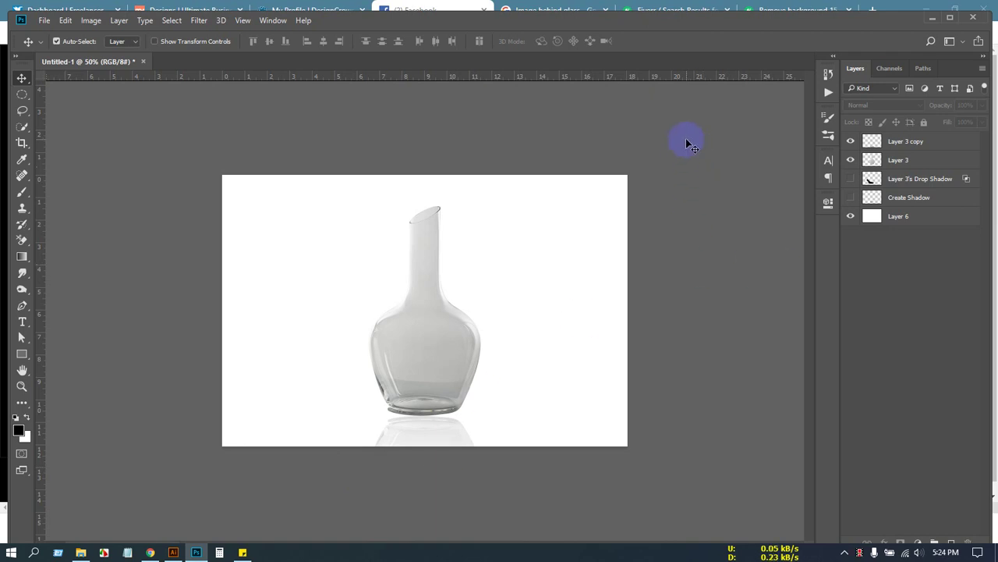
Set the opacity of the reflection on Layer 3 copy to 30% and deselect the layer.
{"action": "left_click", "coordinate": [936, 140]}
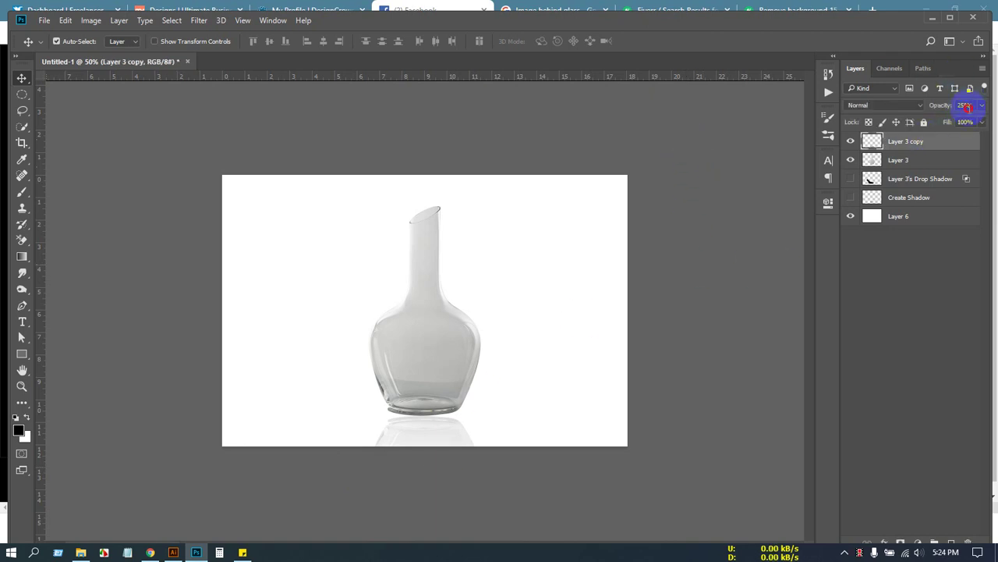
{"action": "left_click", "coordinate": [966, 106]}
{"action": "type", "text": "30"}
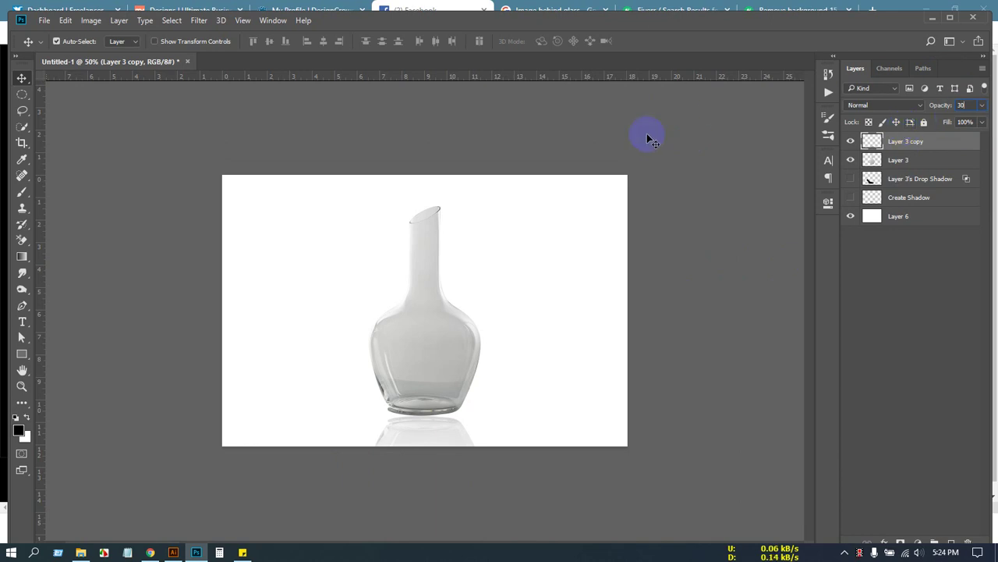
{"action": "left_click", "coordinate": [478, 125]}
{"action": "scroll", "coordinate": [476, 365], "scroll_direction": "up", "scroll_amount": 2}
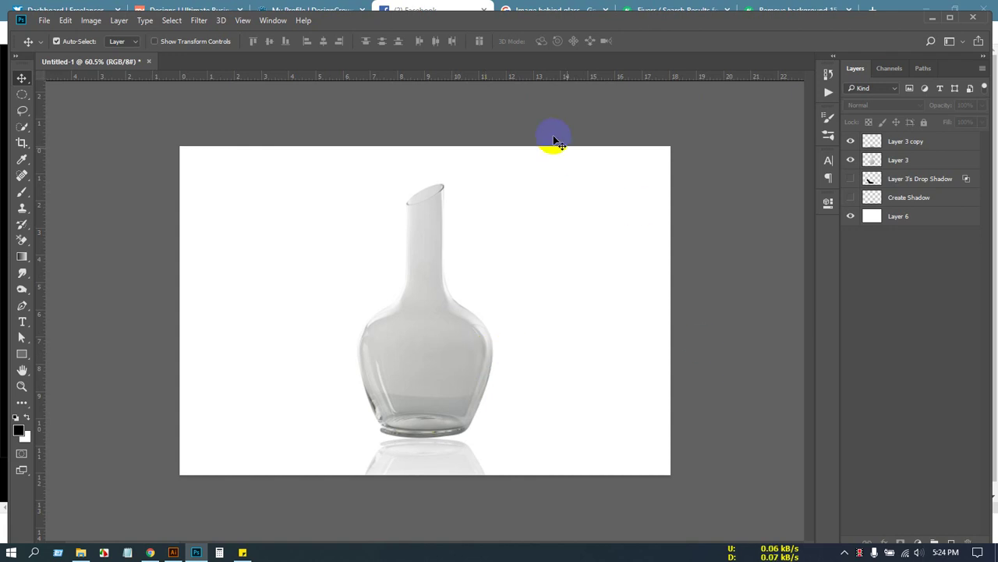
Cancel opening a local file, switch to Chrome and search Google Images for "product image" in a new tab.
{"action": "key", "text": "ctrl+o"}
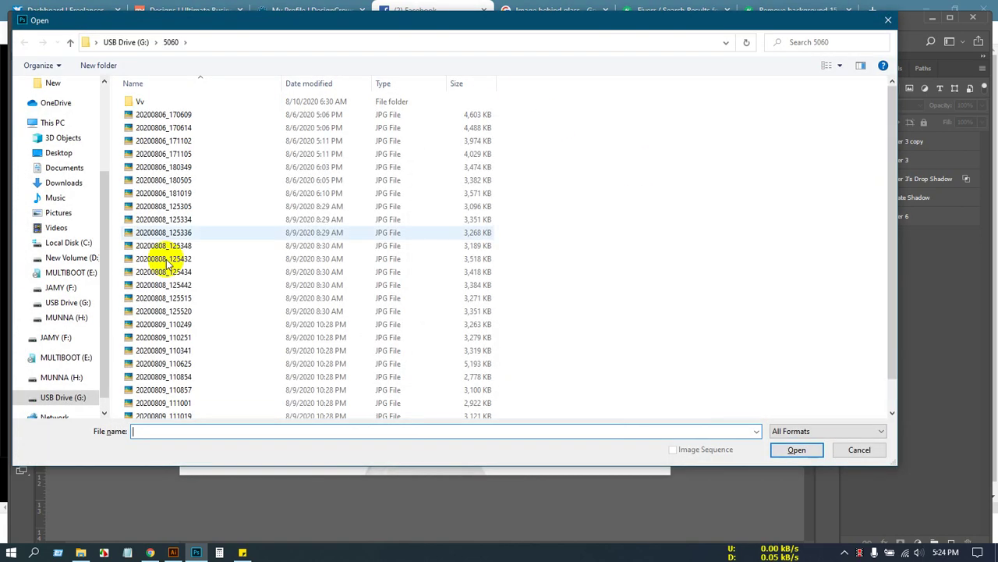
{"action": "left_click", "coordinate": [872, 449]}
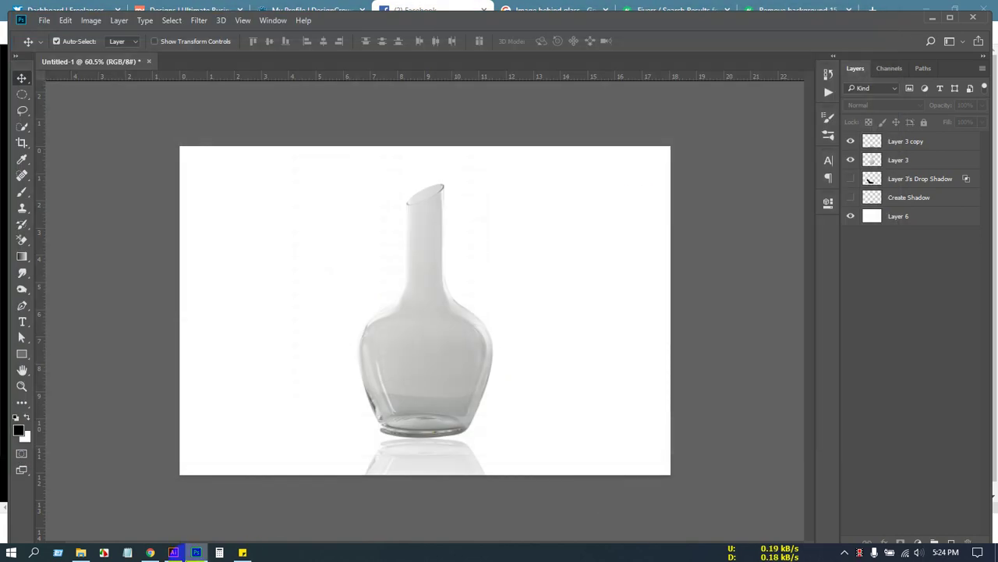
{"action": "left_click", "coordinate": [151, 552]}
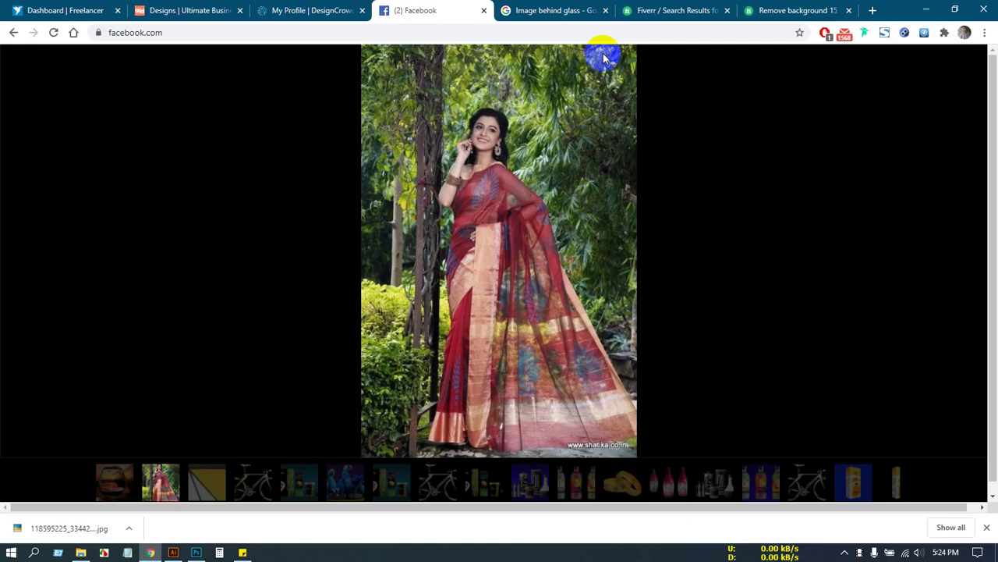
{"action": "left_click", "coordinate": [870, 11]}
{"action": "left_click", "coordinate": [573, 94]}
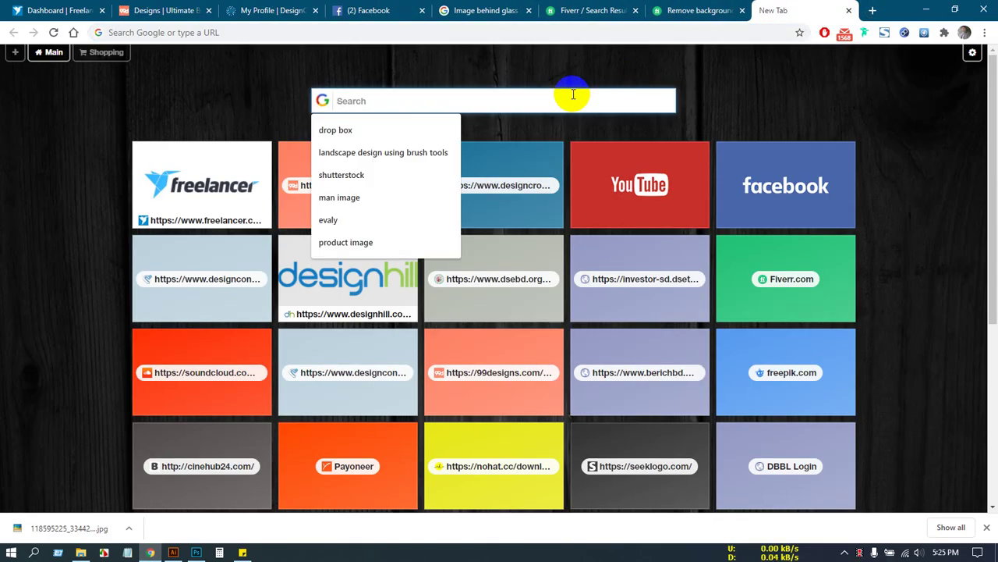
{"action": "type", "text": "product"}
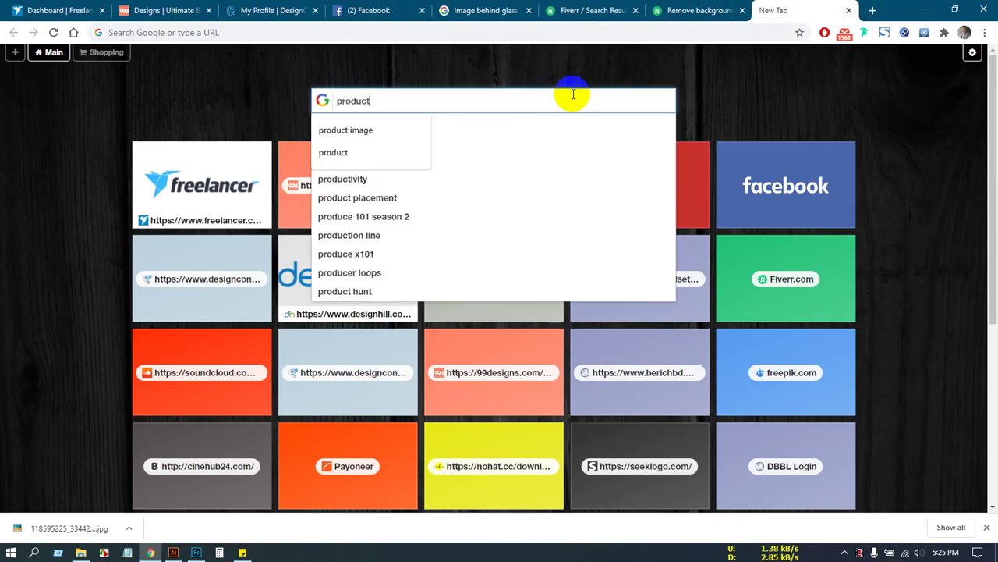
{"action": "type", "text": " image"}
{"action": "key", "text": "Return"}
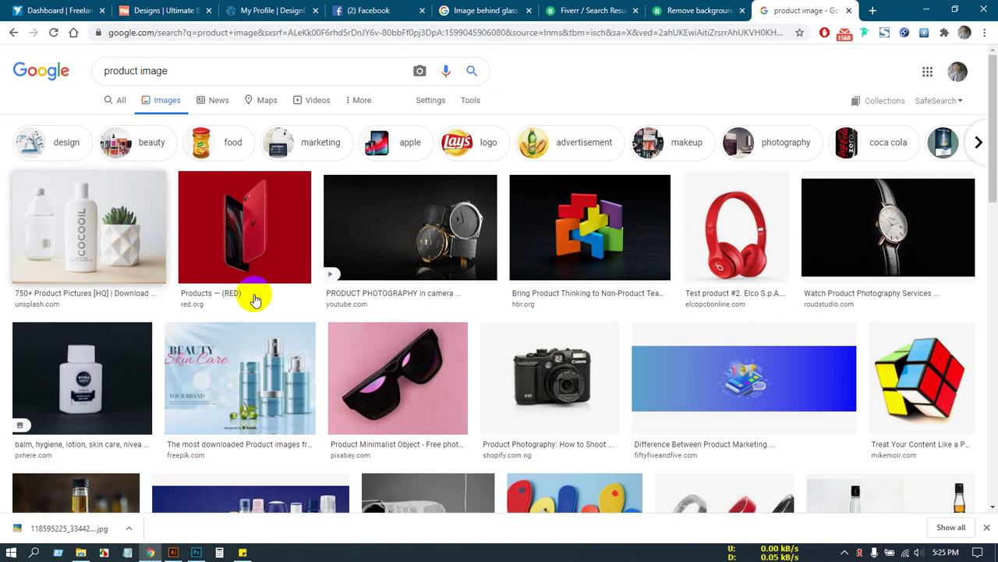
Browse the product image results and examine the rum bottle photo with its related images.
{"action": "scroll", "coordinate": [468, 312], "scroll_direction": "down", "scroll_amount": 3}
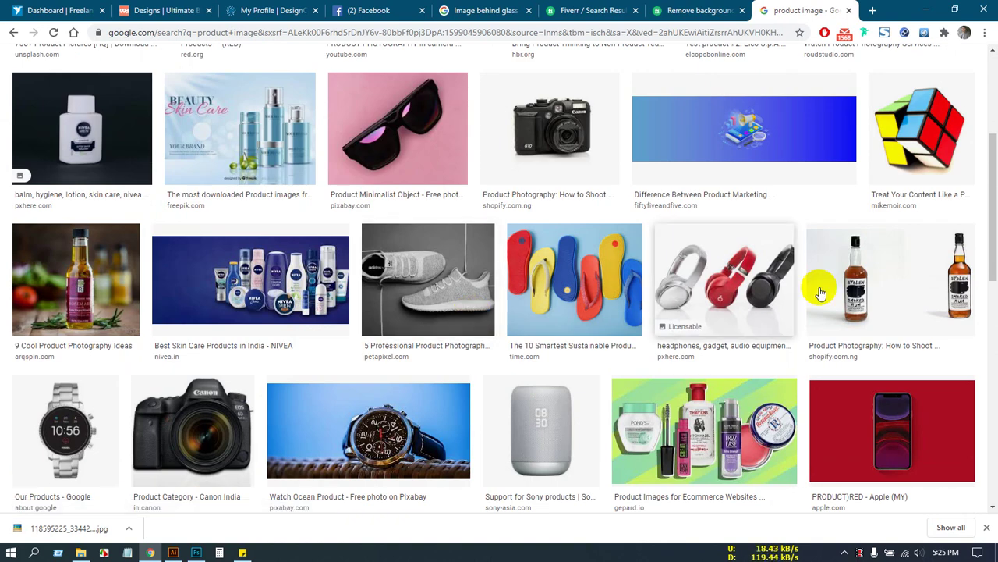
{"action": "left_click", "coordinate": [931, 272]}
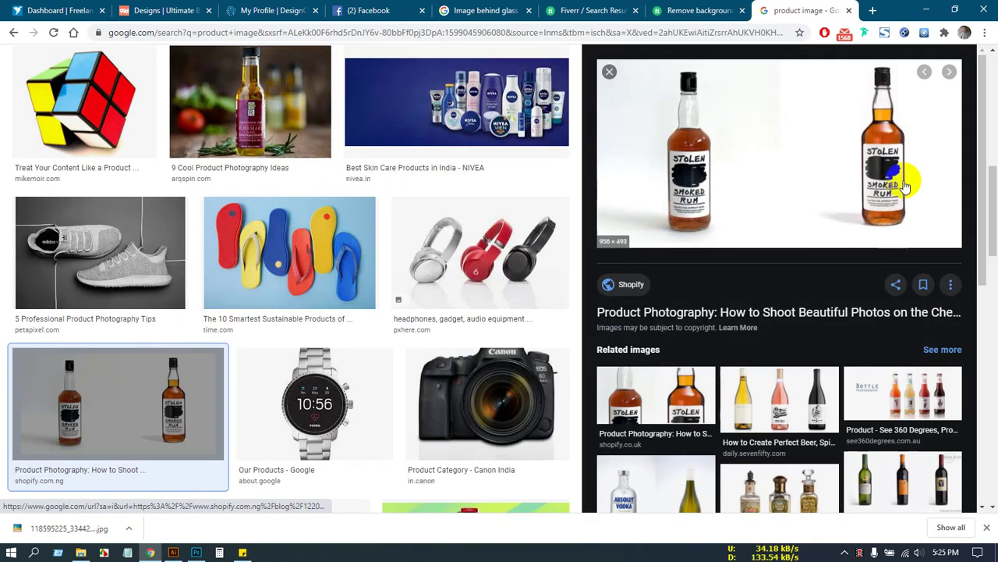
{"action": "scroll", "coordinate": [808, 310], "scroll_direction": "down", "scroll_amount": 1}
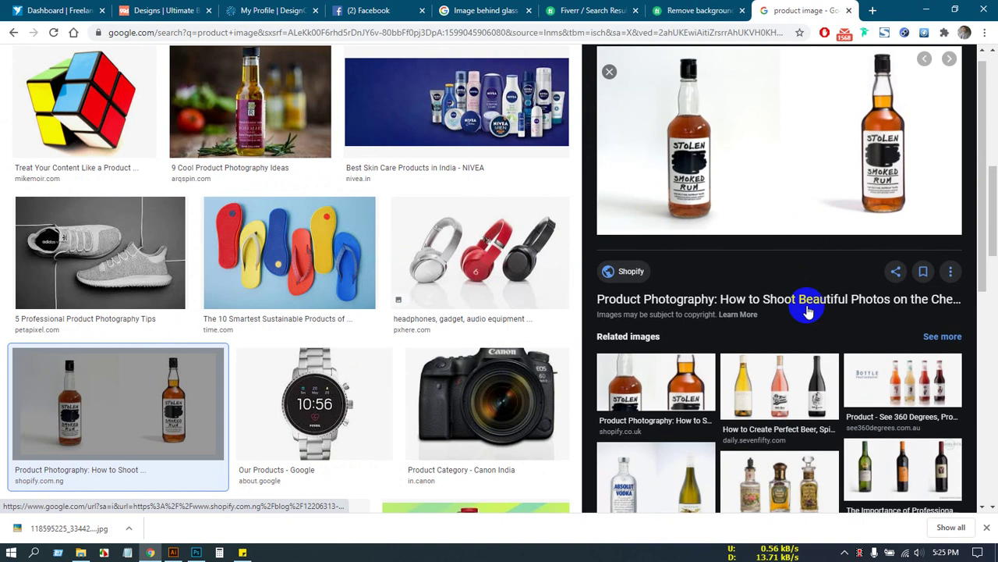
{"action": "scroll", "coordinate": [808, 310], "scroll_direction": "down", "scroll_amount": 5}
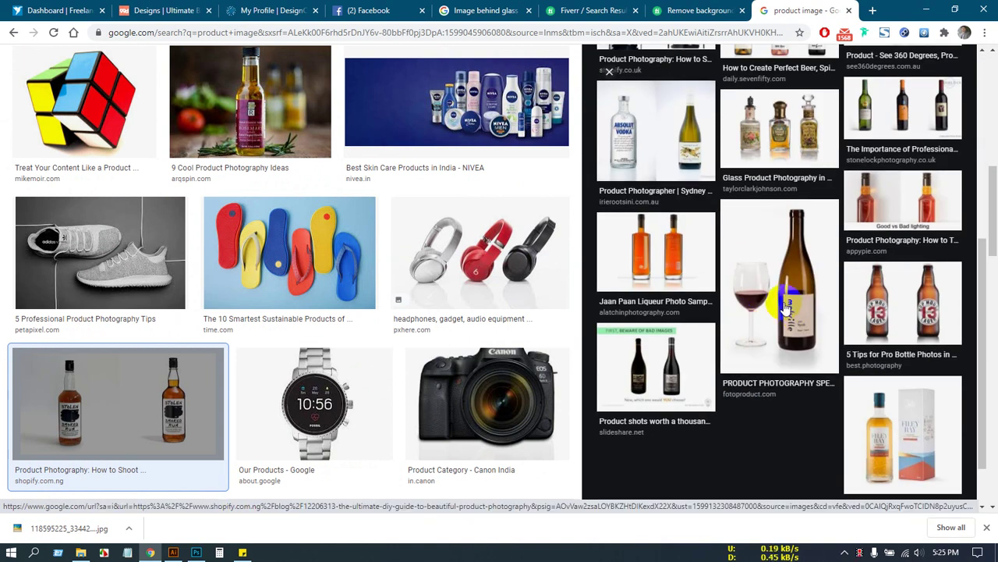
{"action": "scroll", "coordinate": [786, 308], "scroll_direction": "down", "scroll_amount": 1}
{"action": "scroll", "coordinate": [312, 412], "scroll_direction": "up", "scroll_amount": 3}
{"action": "scroll", "coordinate": [312, 413], "scroll_direction": "down", "scroll_amount": 2}
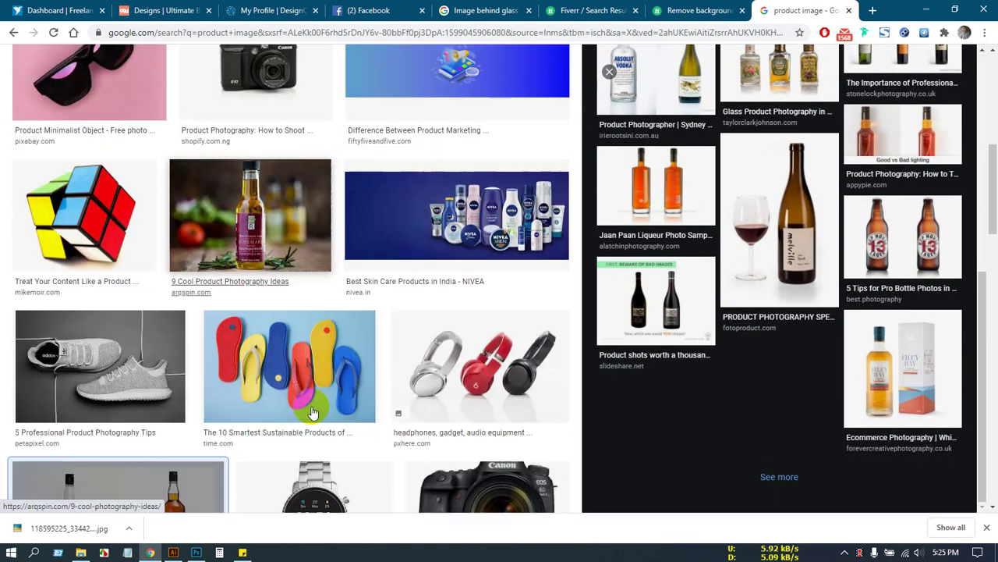
Open the grey Adidas sneaker photo from petapixel.com in the image results and copy the image.
{"action": "scroll", "coordinate": [312, 412], "scroll_direction": "down", "scroll_amount": 2}
{"action": "left_click", "coordinate": [113, 249]}
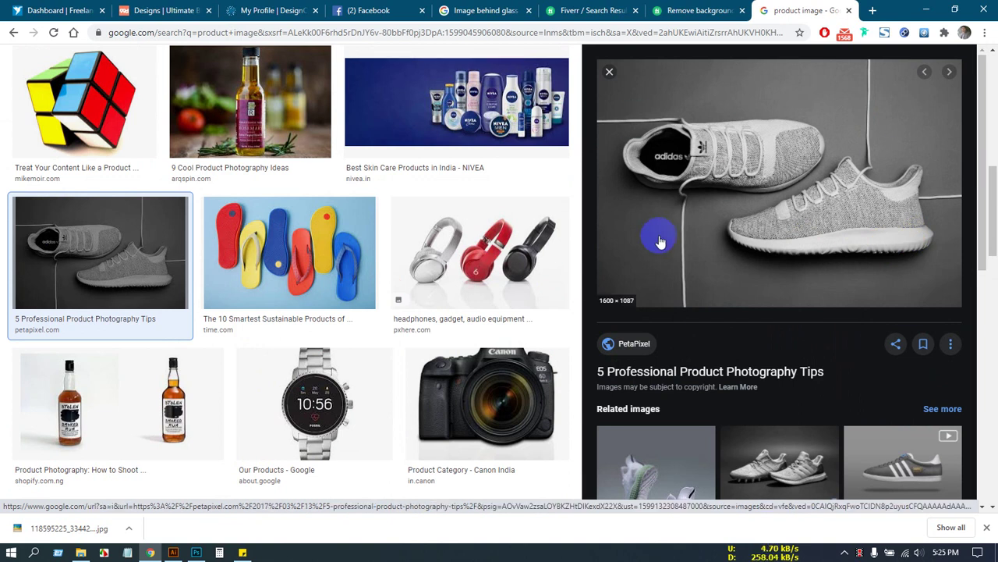
{"action": "right_click", "coordinate": [812, 179]}
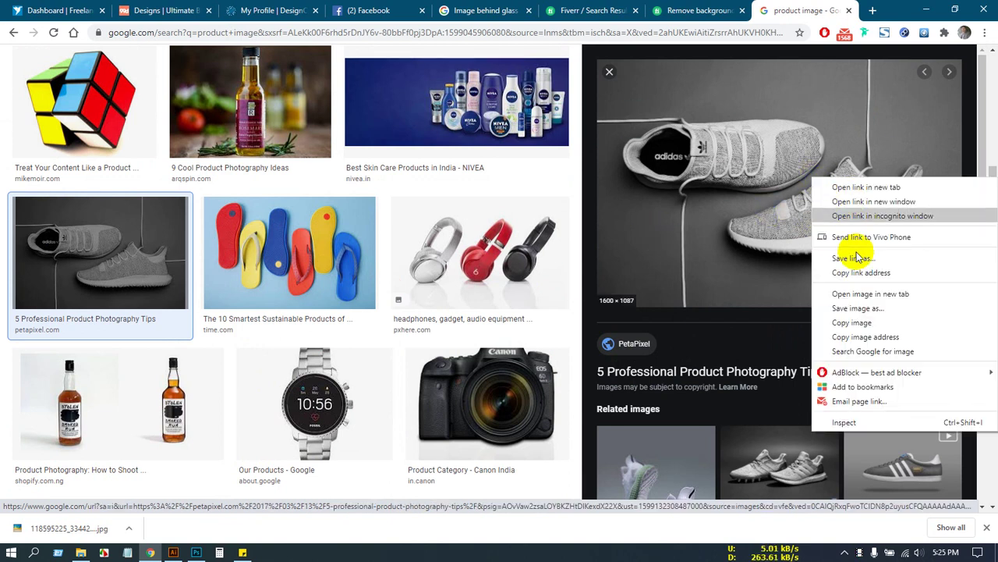
{"action": "left_click", "coordinate": [856, 323]}
Switch to Photoshop, paste the copied photo into a new 1600 x 1087 px clipboard-size document and merge it with the Background.
{"action": "left_click", "coordinate": [195, 552]}
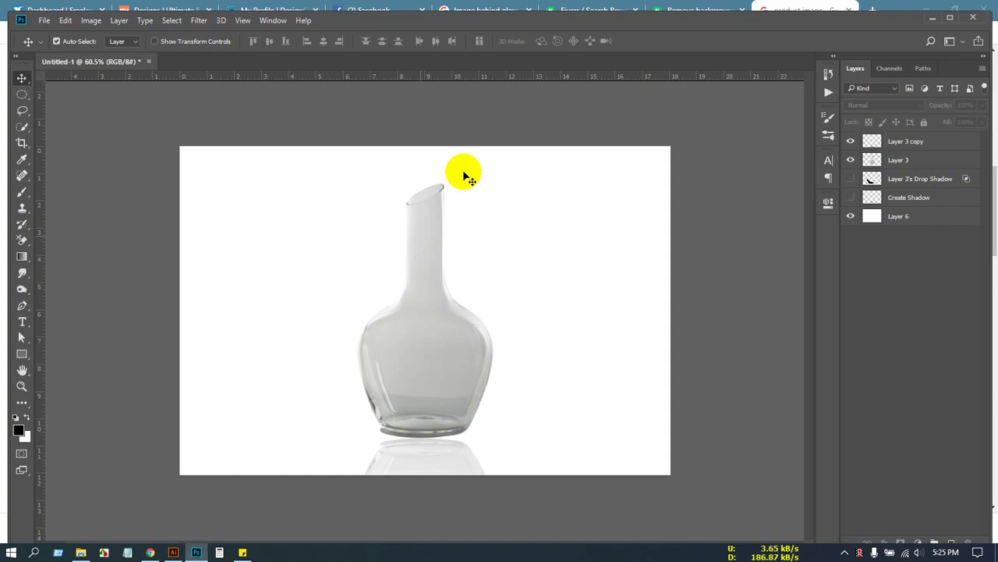
{"action": "key", "text": "ctrl+n"}
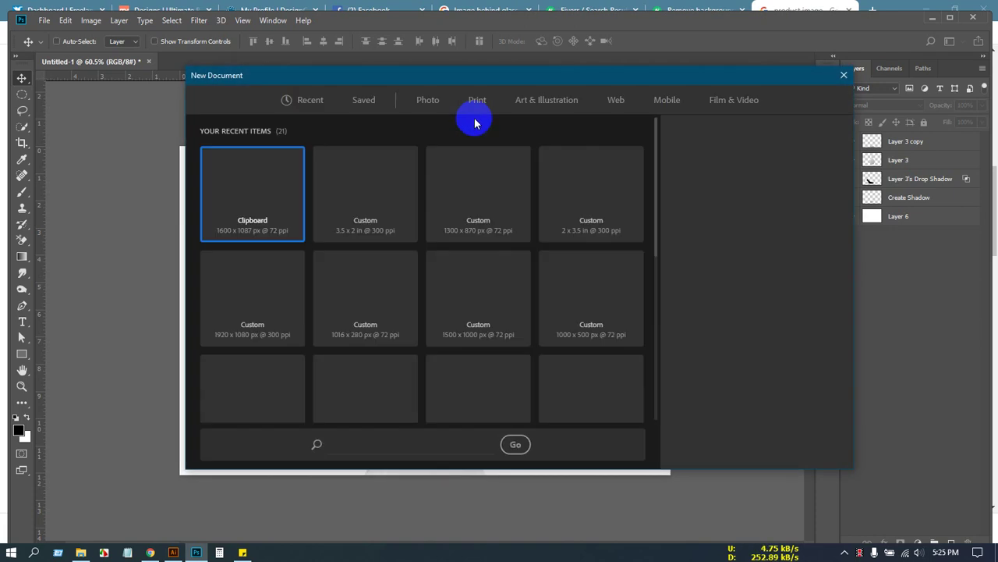
{"action": "key", "text": "Return"}
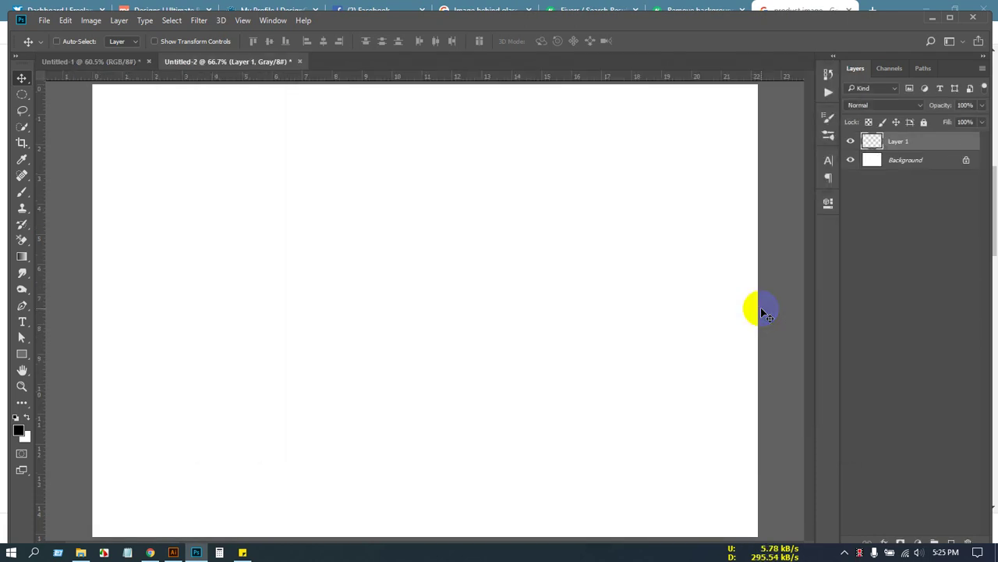
{"action": "key", "text": "ctrl+v"}
{"action": "left_click", "coordinate": [902, 162]}
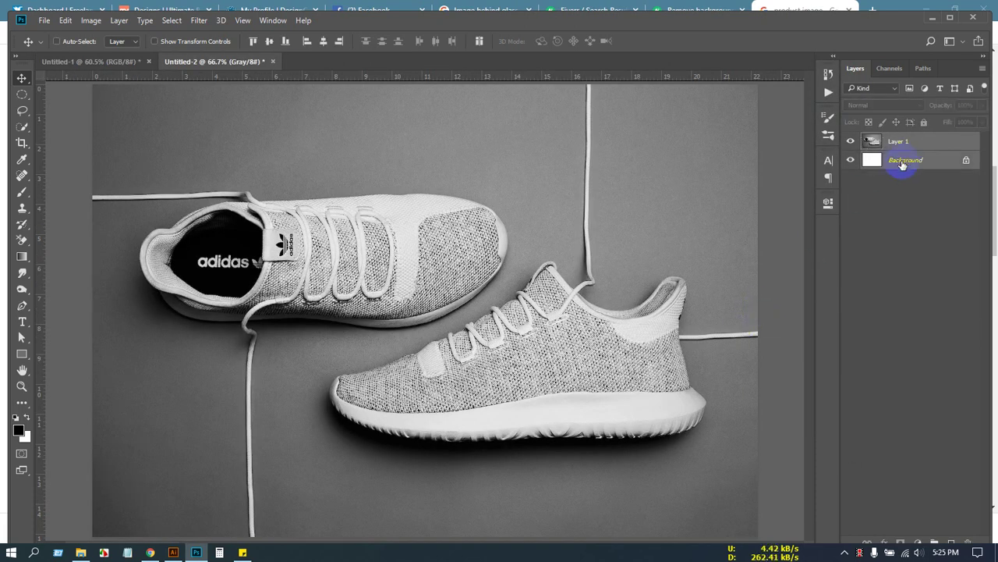
{"action": "key", "text": "ctrl+e"}
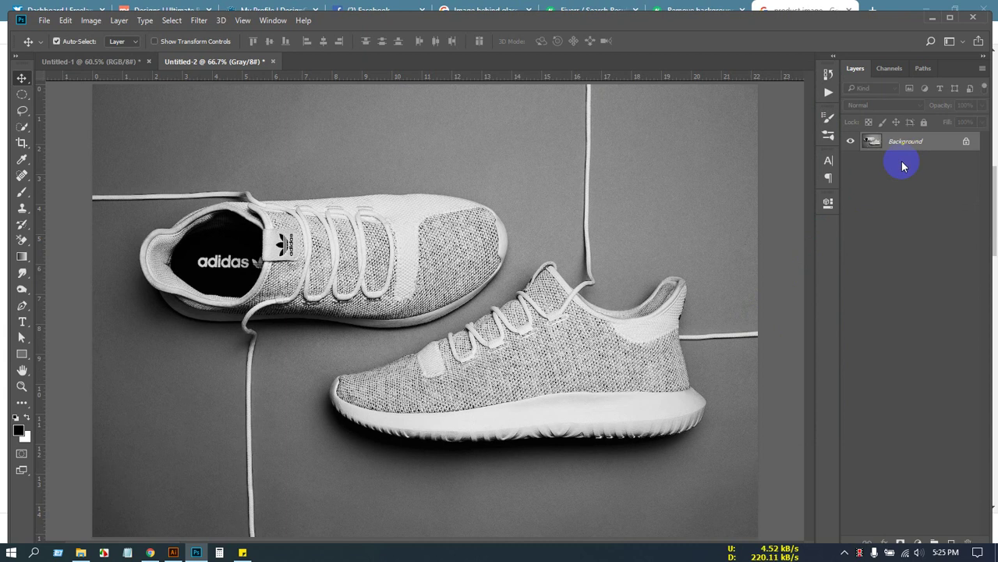
Examine both sneakers and the natural shadows around them in the photo.
{"action": "key", "text": "ctrl+minus"}
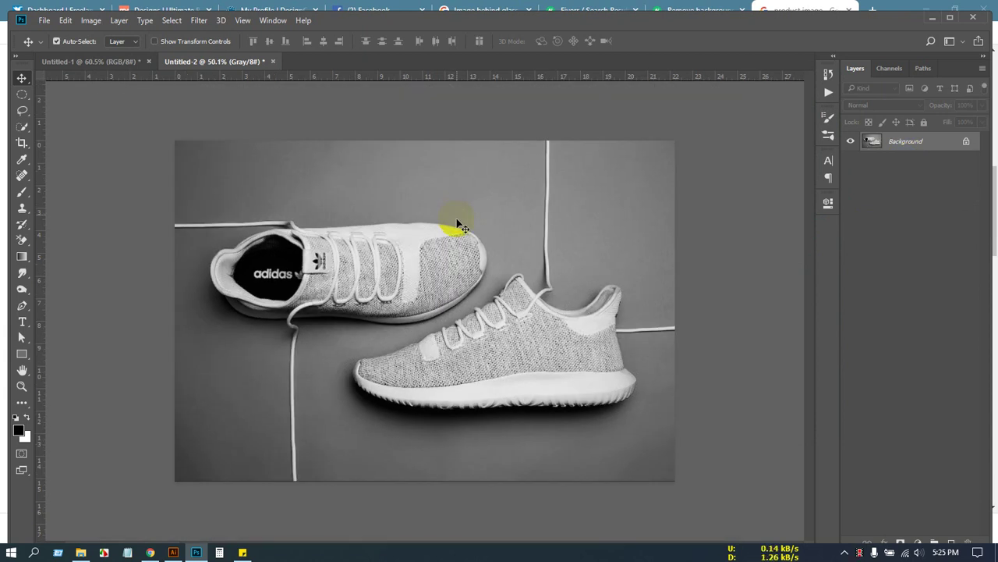
{"action": "scroll", "coordinate": [422, 269], "scroll_direction": "up", "scroll_amount": 2}
{"action": "scroll", "coordinate": [429, 267], "scroll_direction": "up", "scroll_amount": 1}
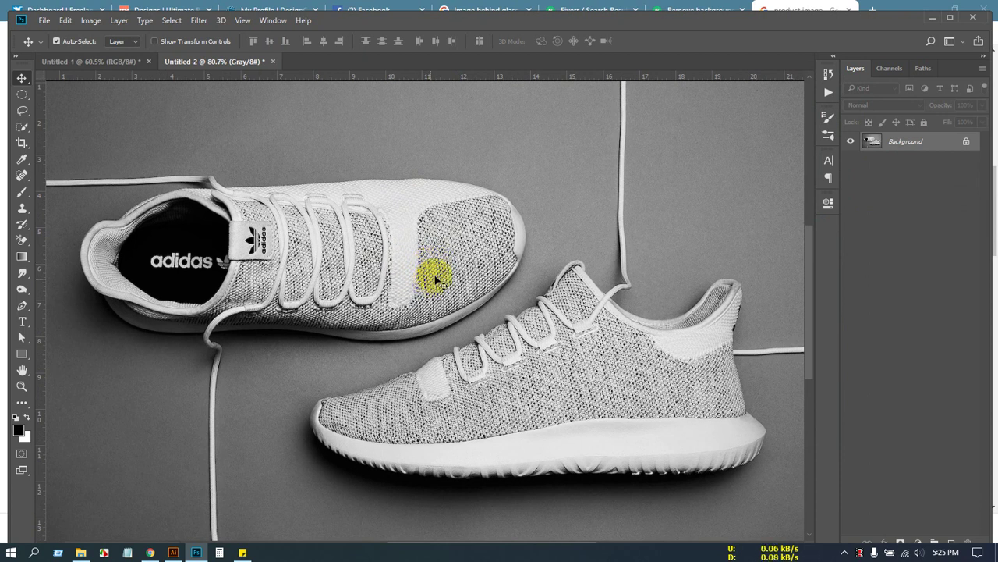
{"action": "scroll", "coordinate": [532, 253], "scroll_direction": "down", "scroll_amount": 3}
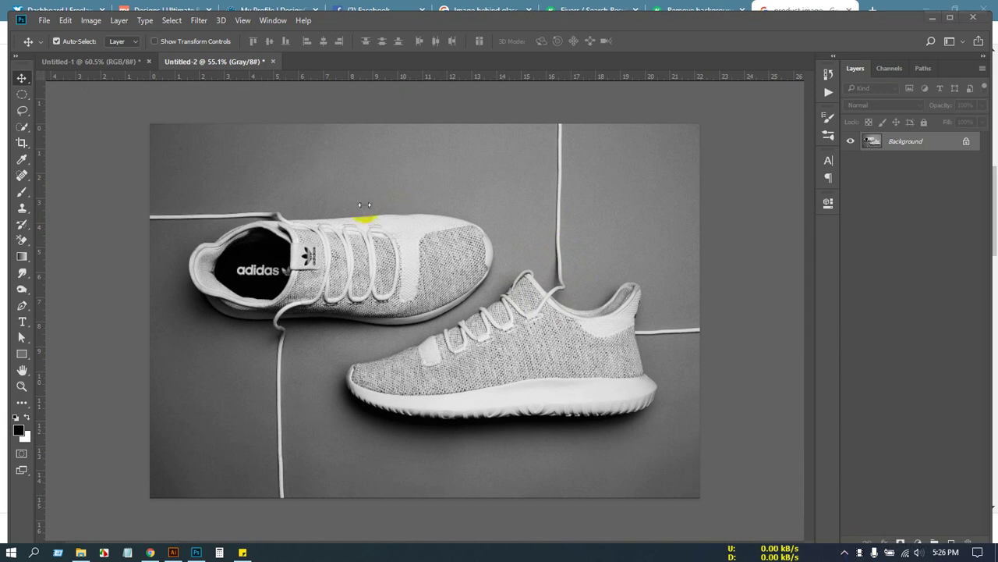
{"action": "left_click", "coordinate": [73, 98]}
{"action": "left_click", "coordinate": [22, 79]}
{"action": "left_click", "coordinate": [224, 349]}
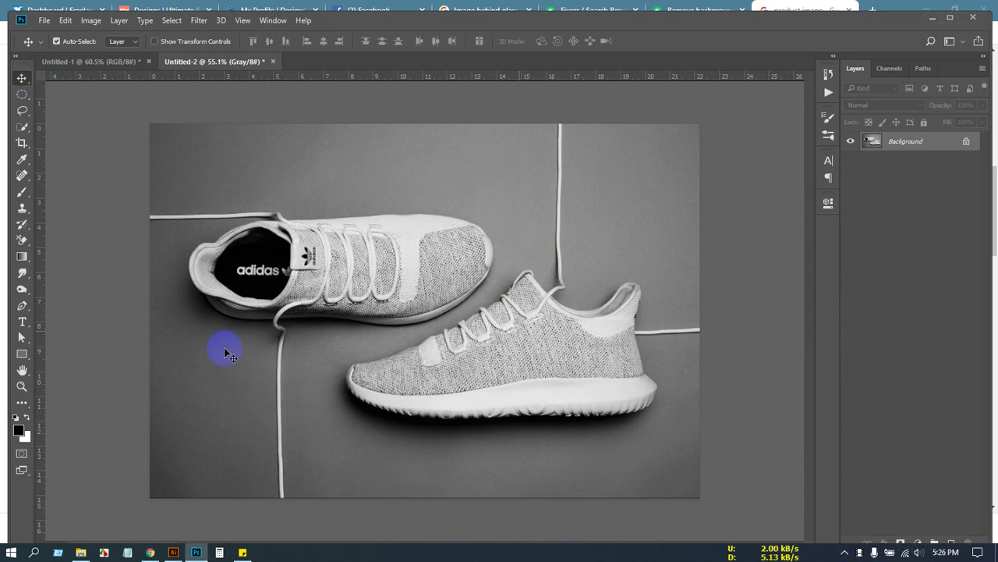
Duplicate the Background layer of the sneaker photo and hide the original.
{"action": "scroll", "coordinate": [539, 426], "scroll_direction": "up", "scroll_amount": 4}
{"action": "left_click_drag", "start_coordinate": [517, 339], "coordinate": [479, 238]}
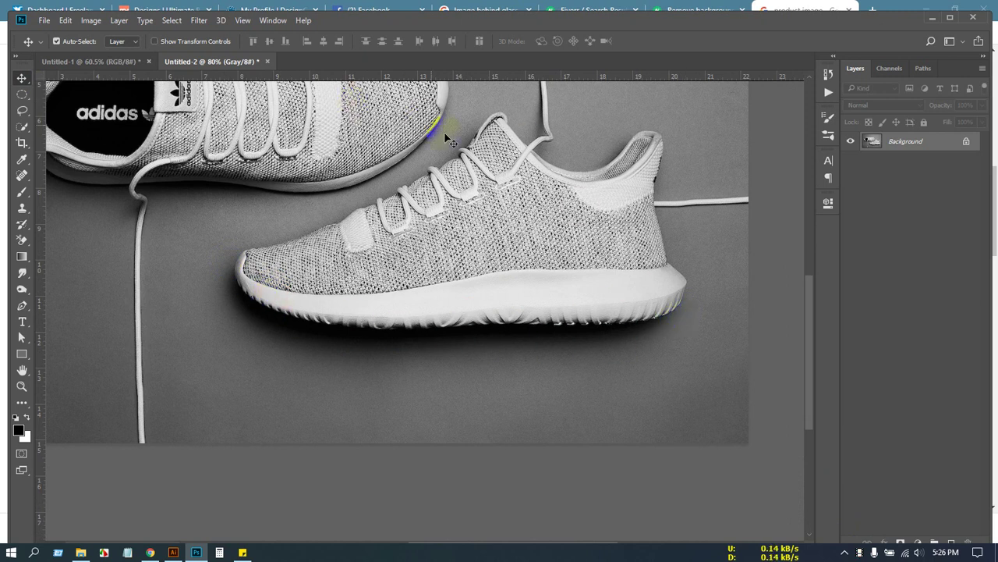
{"action": "key", "text": "ctrl+j"}
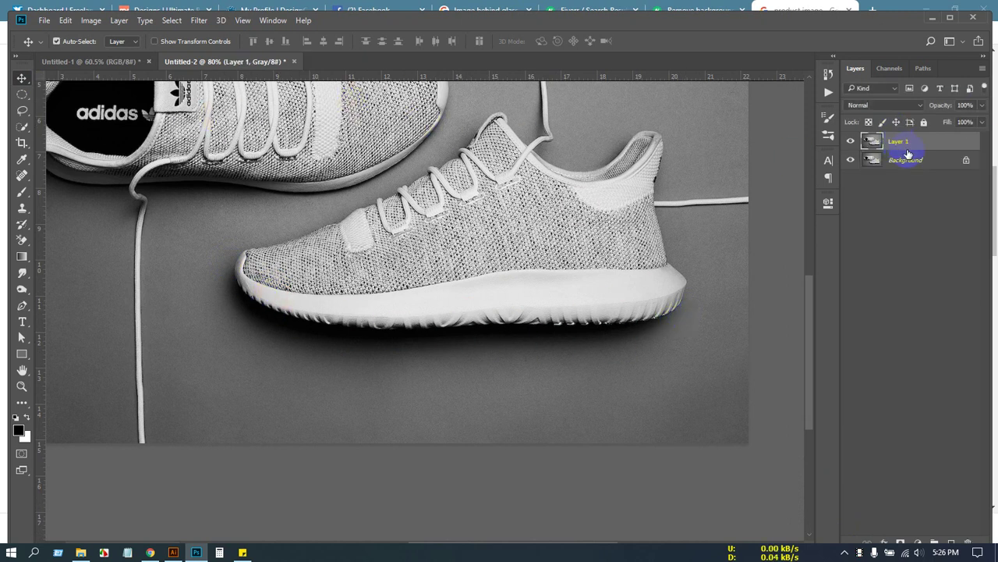
{"action": "left_click", "coordinate": [850, 160]}
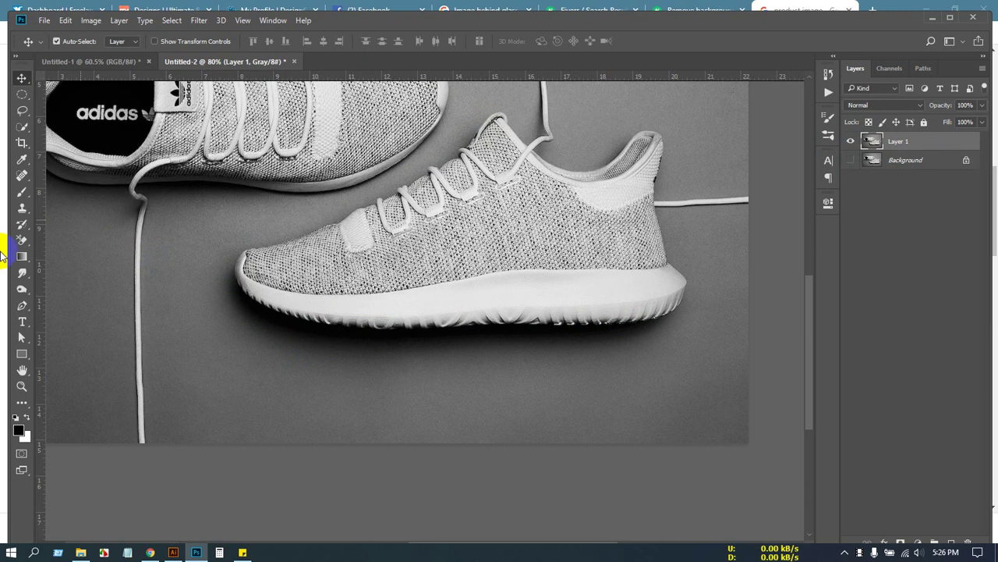
Start a Pen tool path on Layer 1 at the lower sneaker's tongue tip and trace its front edge to the uppermost lace.
{"action": "left_click", "coordinate": [22, 290]}
{"action": "left_click", "coordinate": [23, 304]}
{"action": "scroll", "coordinate": [515, 122], "scroll_direction": "up", "scroll_amount": 4}
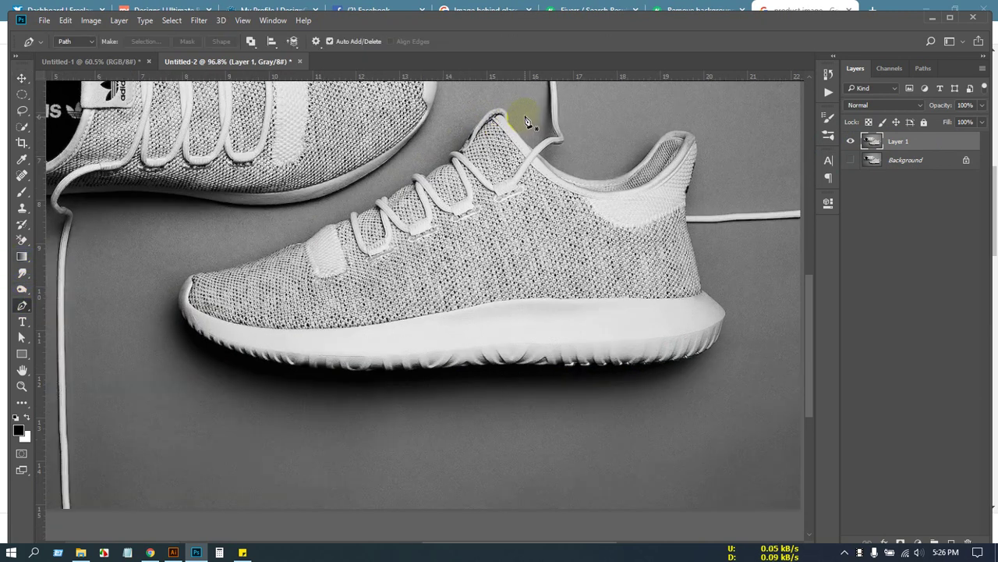
{"action": "left_click", "coordinate": [489, 108]}
{"action": "left_click", "coordinate": [483, 112]}
{"action": "left_click", "coordinate": [459, 136]}
{"action": "left_click", "coordinate": [444, 158]}
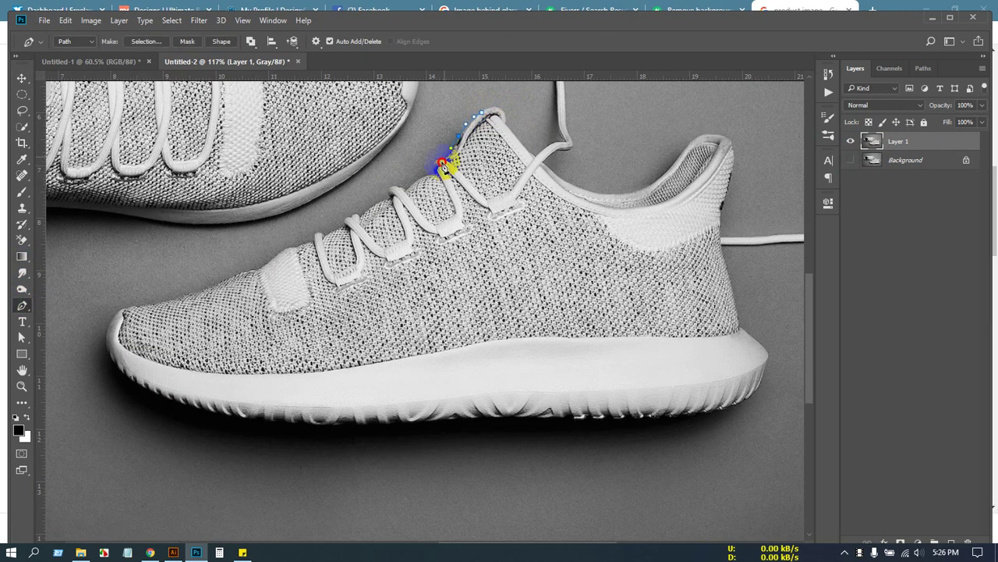
Continue the Pen path along the lacing and upper edge of the sneaker down to the toe.
{"action": "left_click", "coordinate": [422, 177]}
{"action": "left_click", "coordinate": [401, 188]}
{"action": "left_click_drag", "start_coordinate": [372, 209], "coordinate": [356, 219]}
{"action": "left_click", "coordinate": [325, 234]}
{"action": "left_click_drag", "start_coordinate": [286, 255], "coordinate": [274, 258]}
{"action": "left_click_drag", "start_coordinate": [245, 272], "coordinate": [233, 276]}
{"action": "left_click", "coordinate": [184, 294]}
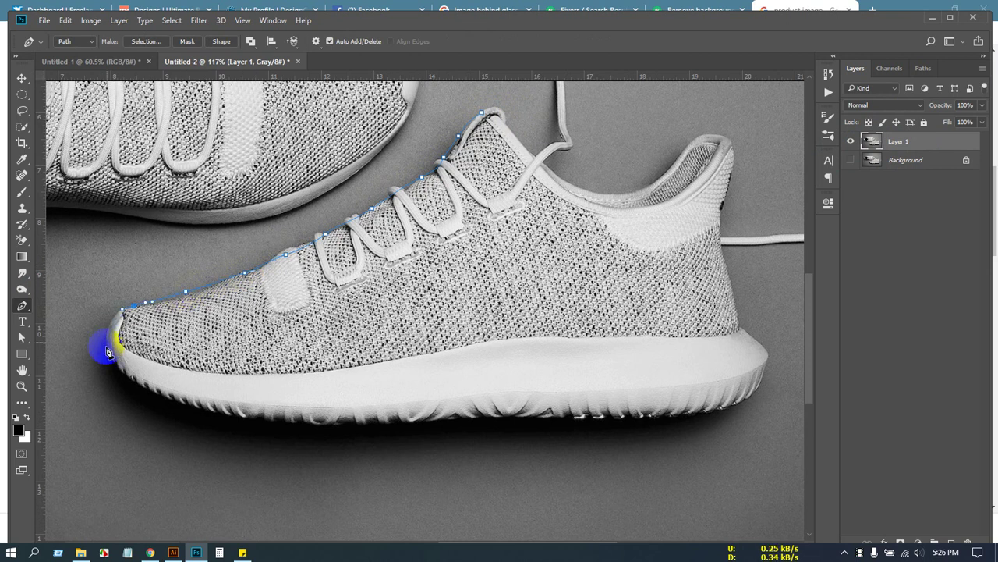
Trace the Pen path around the toe and along the underside of the sole to the heel.
{"action": "left_click_drag", "start_coordinate": [108, 357], "coordinate": [116, 366]}
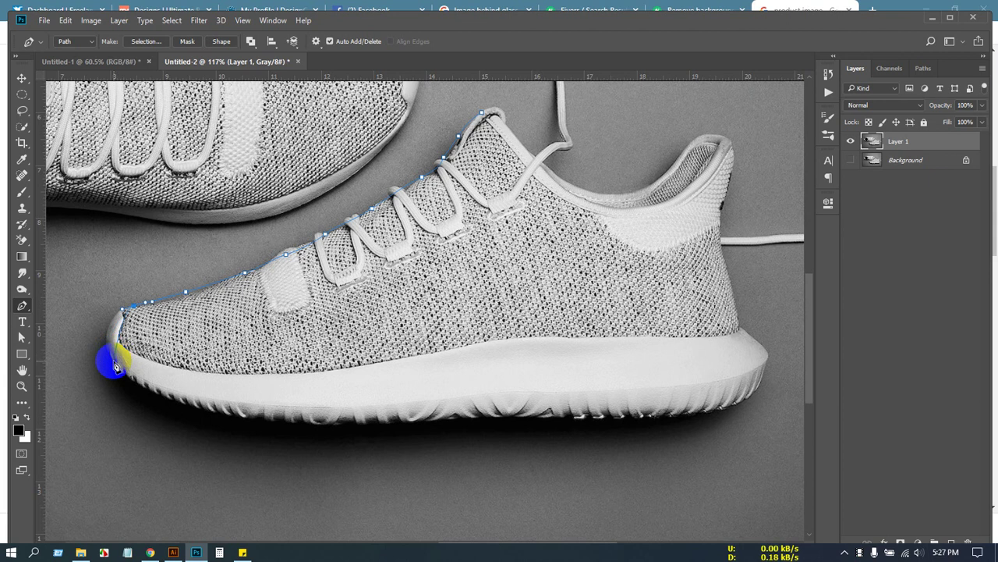
{"action": "left_click_drag", "start_coordinate": [116, 366], "coordinate": [131, 382]}
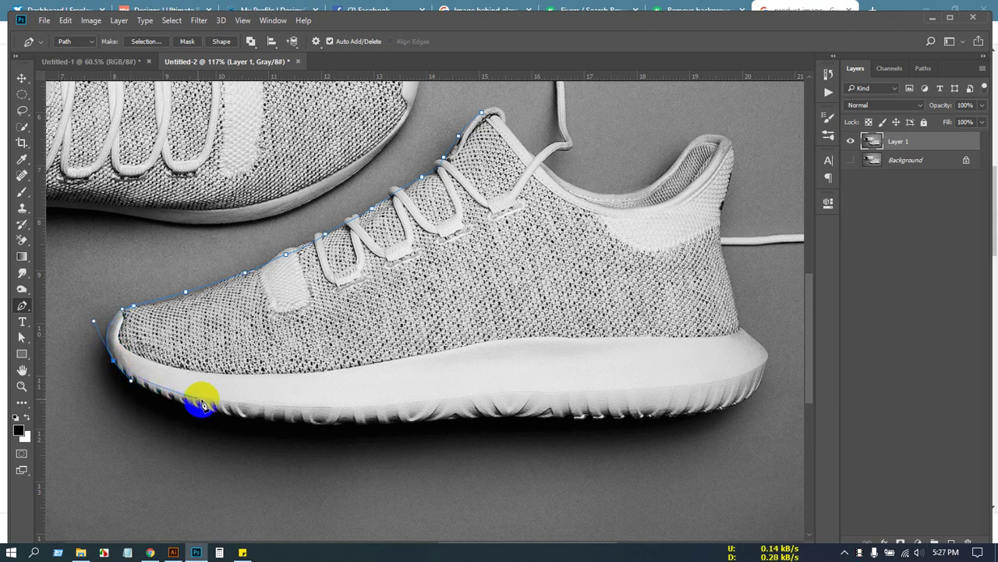
{"action": "left_click_drag", "start_coordinate": [230, 413], "coordinate": [297, 422]}
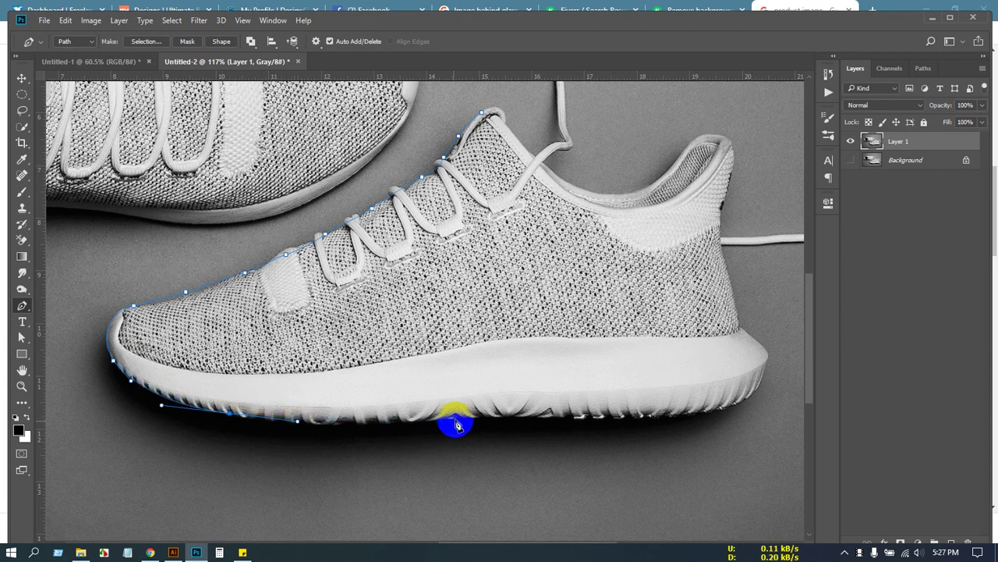
{"action": "left_click_drag", "start_coordinate": [451, 419], "coordinate": [528, 402]}
{"action": "key", "text": "ctrl+z"}
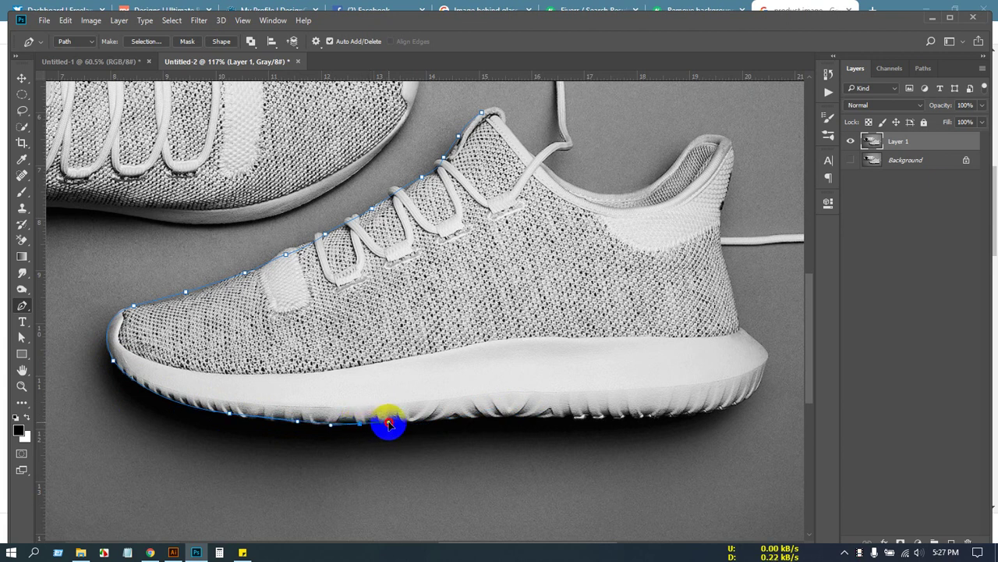
{"action": "left_click", "coordinate": [390, 423]}
{"action": "left_click_drag", "start_coordinate": [442, 421], "coordinate": [603, 418]}
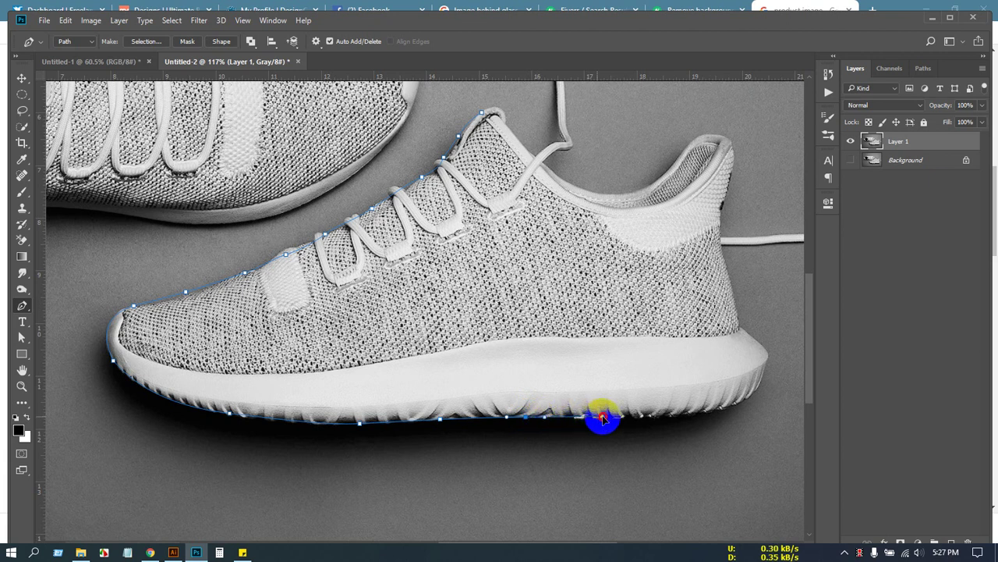
{"action": "left_click", "coordinate": [646, 419]}
{"action": "left_click", "coordinate": [685, 415]}
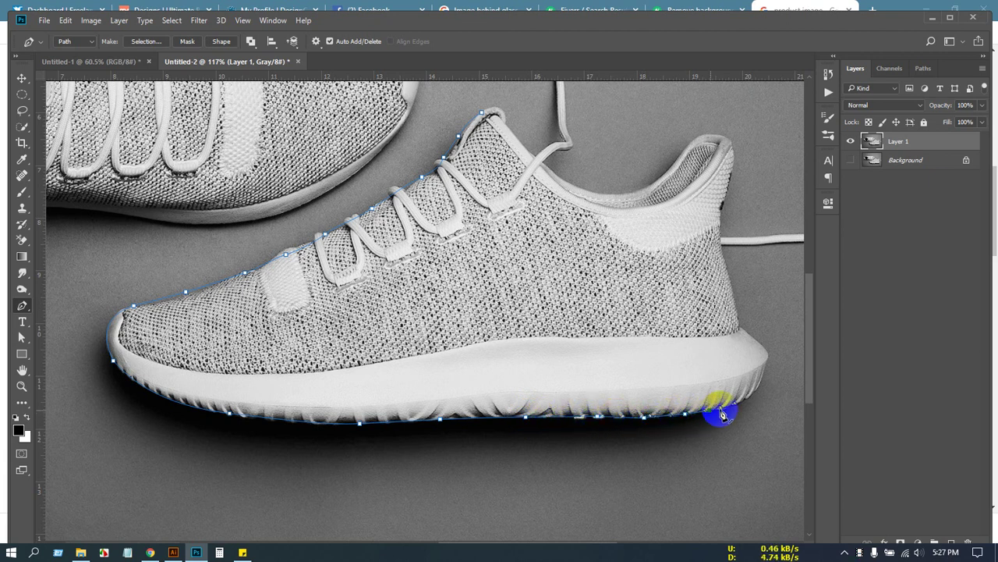
{"action": "left_click", "coordinate": [733, 407]}
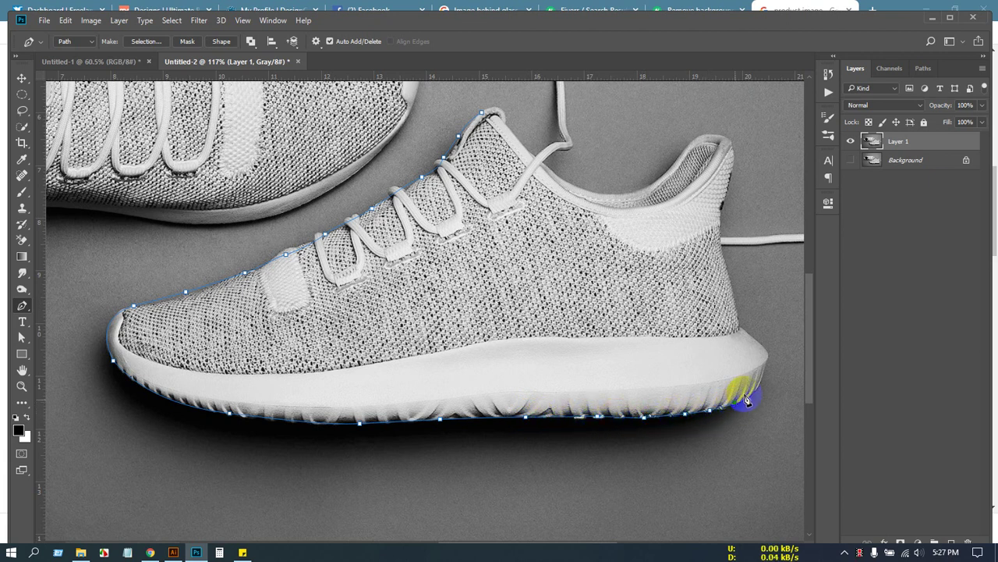
Continue the Pen path around the rear of the sole and up the back of the heel.
{"action": "left_click", "coordinate": [765, 358]}
{"action": "left_click", "coordinate": [761, 338]}
{"action": "left_click", "coordinate": [739, 320]}
{"action": "left_click", "coordinate": [726, 269]}
{"action": "left_click", "coordinate": [725, 237]}
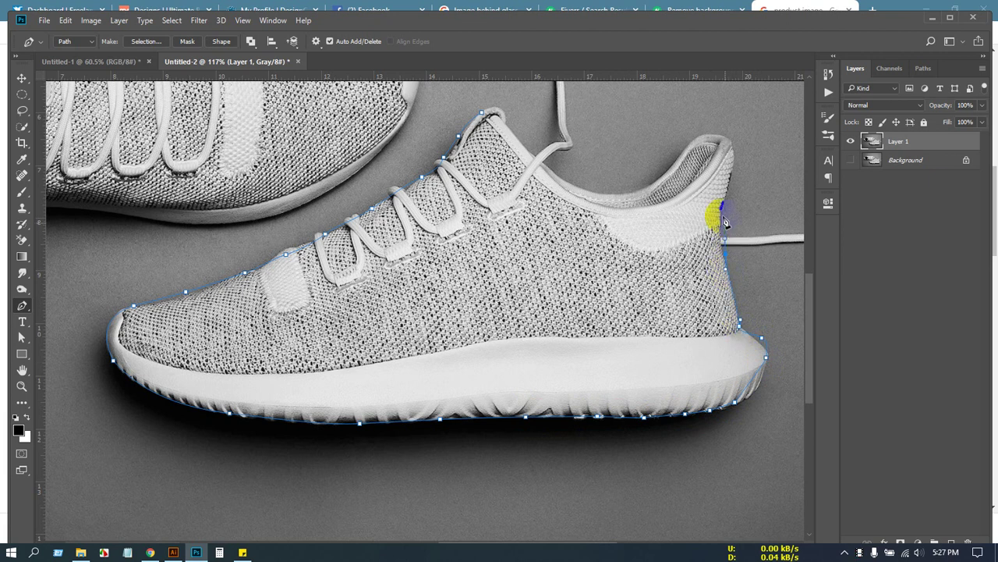
Trace the Pen path over the heel collar and ankle opening back to its starting point at the tongue tip.
{"action": "left_click", "coordinate": [727, 160]}
{"action": "left_click", "coordinate": [722, 137]}
{"action": "left_click", "coordinate": [686, 150]}
{"action": "left_click", "coordinate": [648, 179]}
{"action": "left_click", "coordinate": [598, 193]}
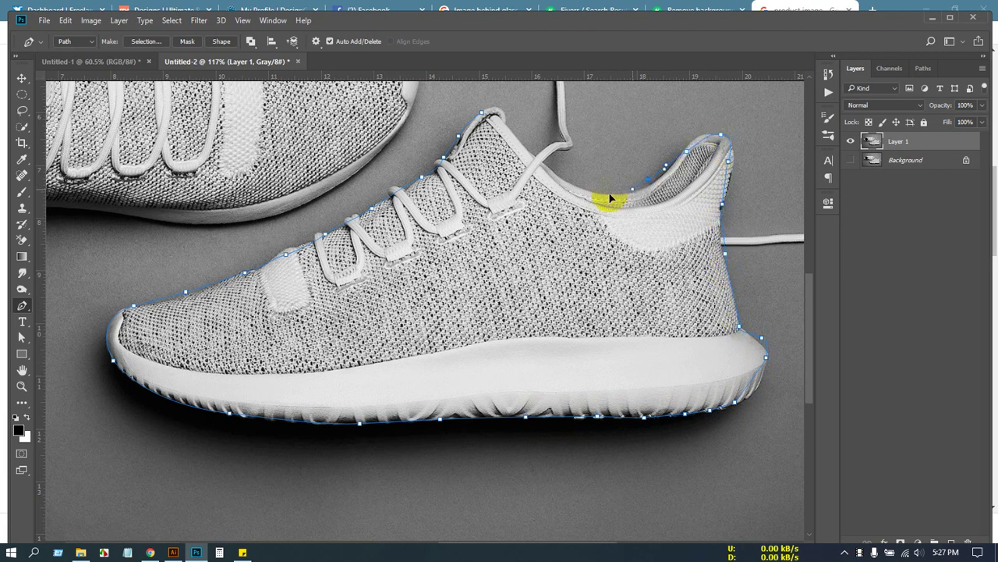
{"action": "left_click", "coordinate": [556, 170]}
{"action": "left_click", "coordinate": [528, 143]}
{"action": "left_click", "coordinate": [507, 125]}
{"action": "left_click", "coordinate": [492, 114]}
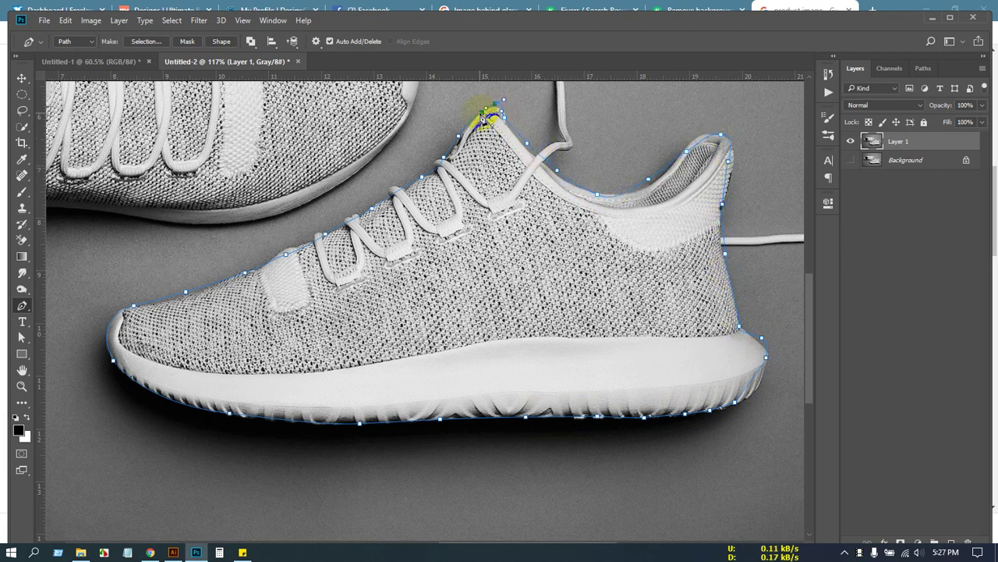
Convert the sneaker path to a selection, copy it to a new layer and hide Layer 1.
{"action": "key", "text": "ctrl+Return"}
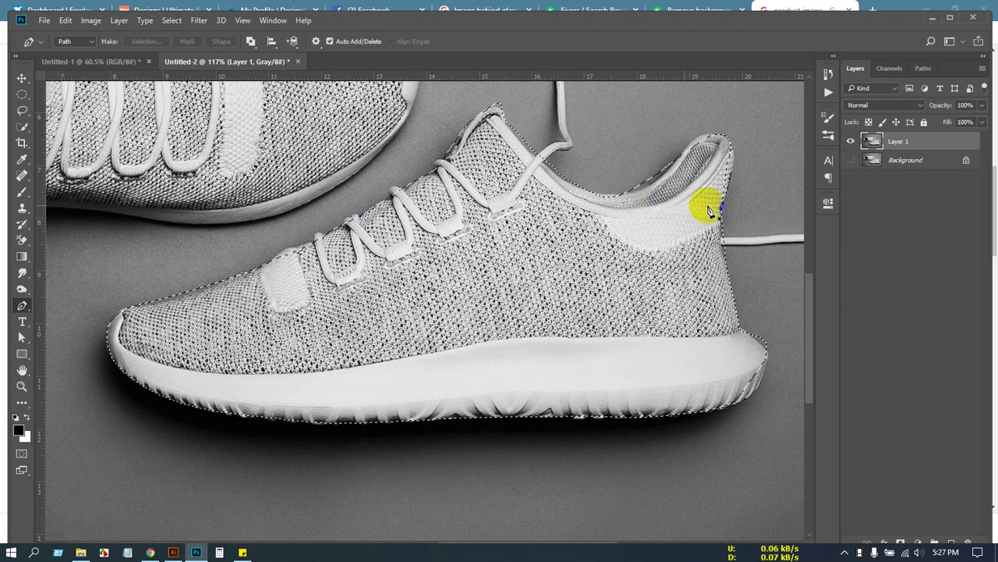
{"action": "key", "text": "ctrl+j"}
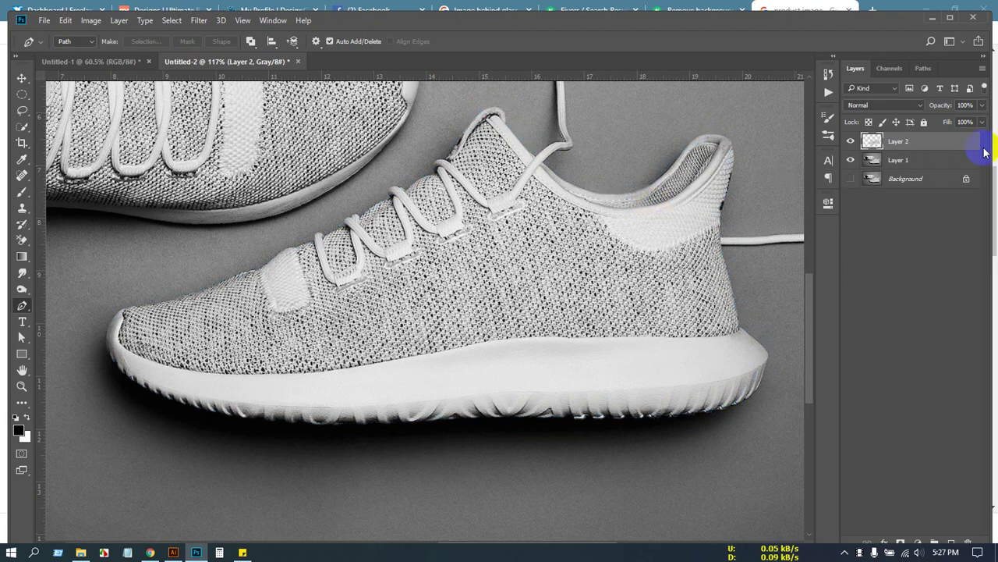
{"action": "left_click", "coordinate": [855, 161]}
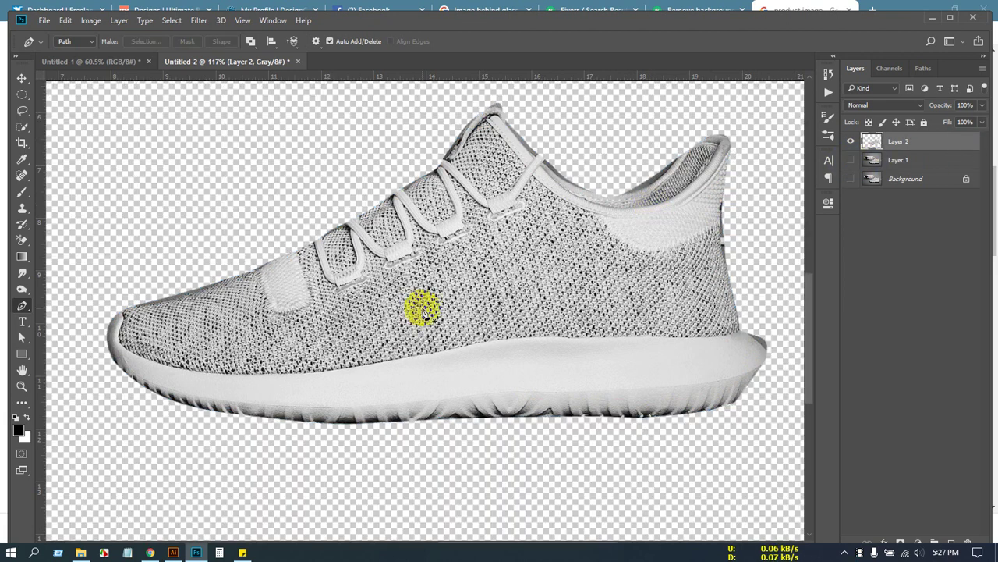
Add a new layer directly beneath the sneaker cutout and fill it with white.
{"action": "key", "text": "ctrl+0"}
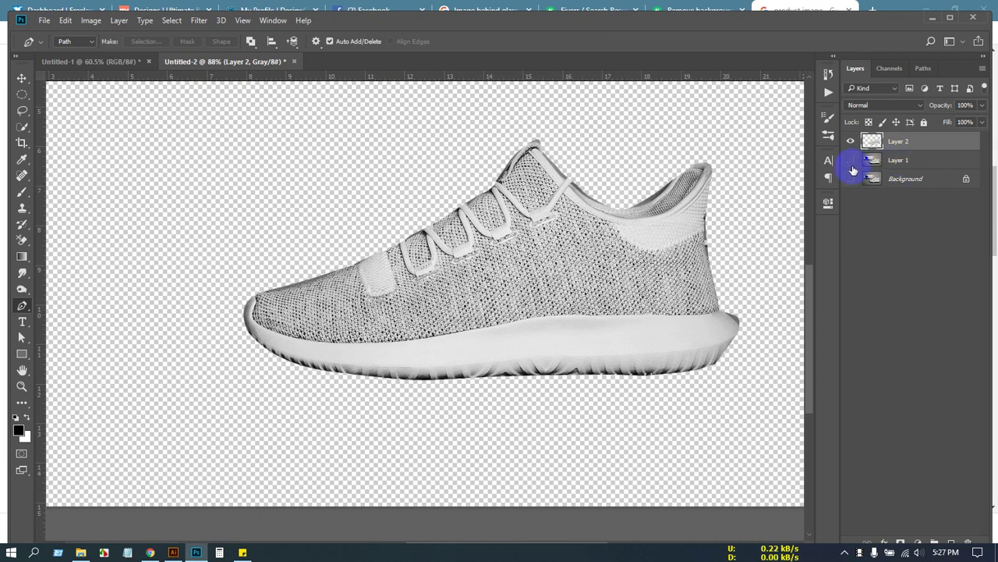
{"action": "left_click", "coordinate": [897, 160]}
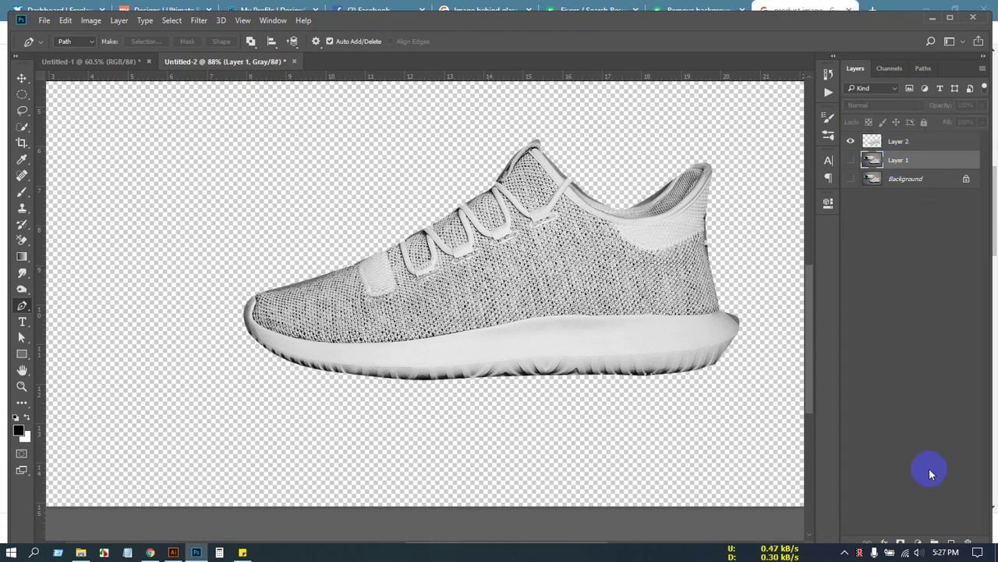
{"action": "left_click", "coordinate": [949, 540]}
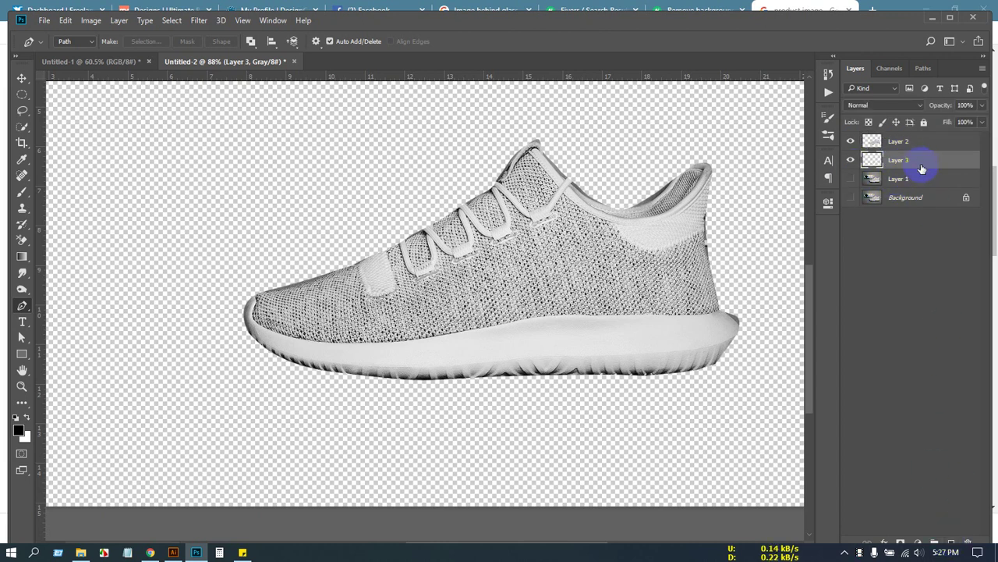
{"action": "key", "text": "ctrl+BackSpace"}
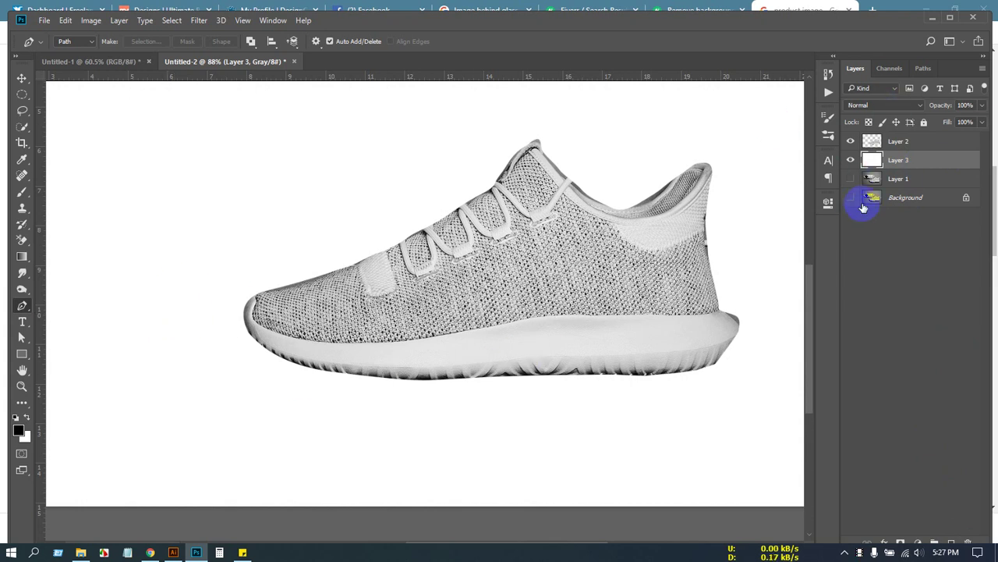
Hide the sneaker cutout and the white layer, and show the original photo on Layer 1.
{"action": "left_click", "coordinate": [851, 143]}
{"action": "left_click", "coordinate": [851, 160]}
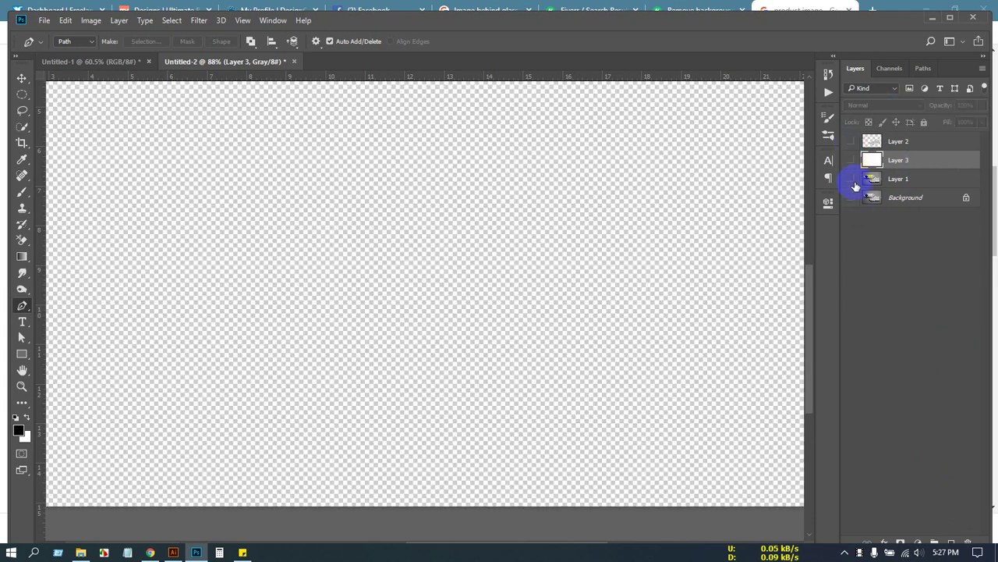
{"action": "left_click", "coordinate": [851, 178]}
Start a Pen path at the toe and trace the inner edge of the shadow along the sole's underside to its middle.
{"action": "scroll", "coordinate": [328, 371], "scroll_direction": "up", "scroll_amount": 5}
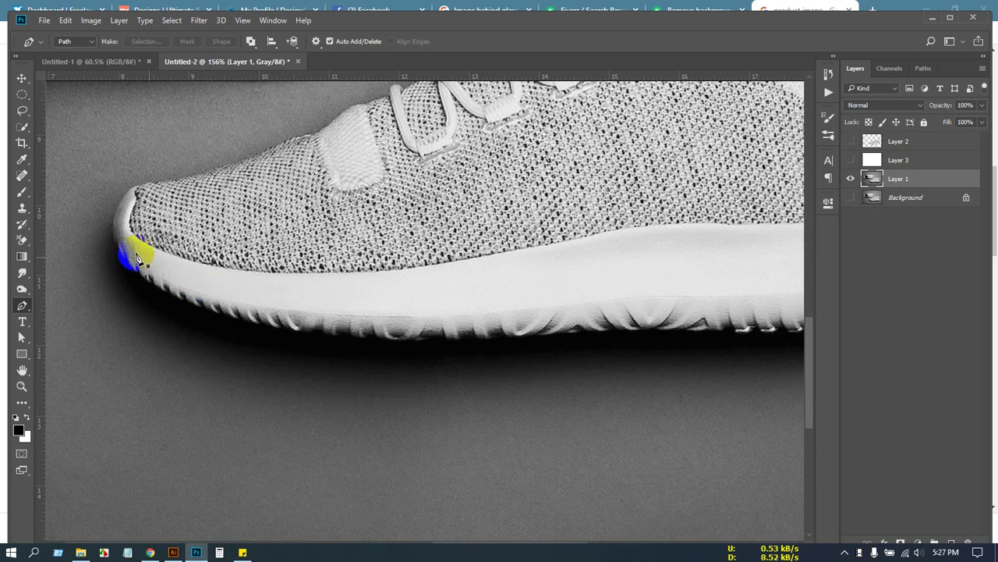
{"action": "left_click", "coordinate": [116, 246]}
{"action": "left_click", "coordinate": [225, 320]}
{"action": "left_click_drag", "start_coordinate": [225, 320], "coordinate": [317, 337]}
{"action": "left_click_drag", "start_coordinate": [439, 340], "coordinate": [529, 338]}
{"action": "left_click_drag", "start_coordinate": [620, 322], "coordinate": [501, 328]}
Continue the Pen path along the bottom edge of the rear sole up to the heel.
{"action": "left_click_drag", "start_coordinate": [519, 328], "coordinate": [541, 330]}
{"action": "left_click", "coordinate": [567, 331]}
{"action": "left_click", "coordinate": [612, 326]}
{"action": "left_click", "coordinate": [639, 323]}
{"action": "left_click", "coordinate": [661, 321]}
{"action": "left_click", "coordinate": [677, 321]}
{"action": "left_click", "coordinate": [693, 321]}
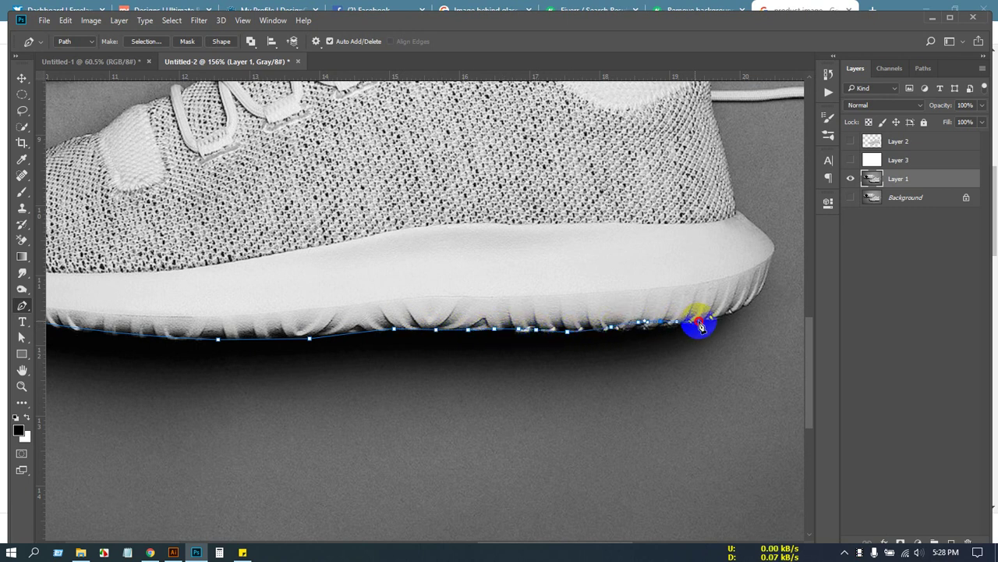
{"action": "left_click", "coordinate": [717, 314]}
{"action": "left_click", "coordinate": [731, 314]}
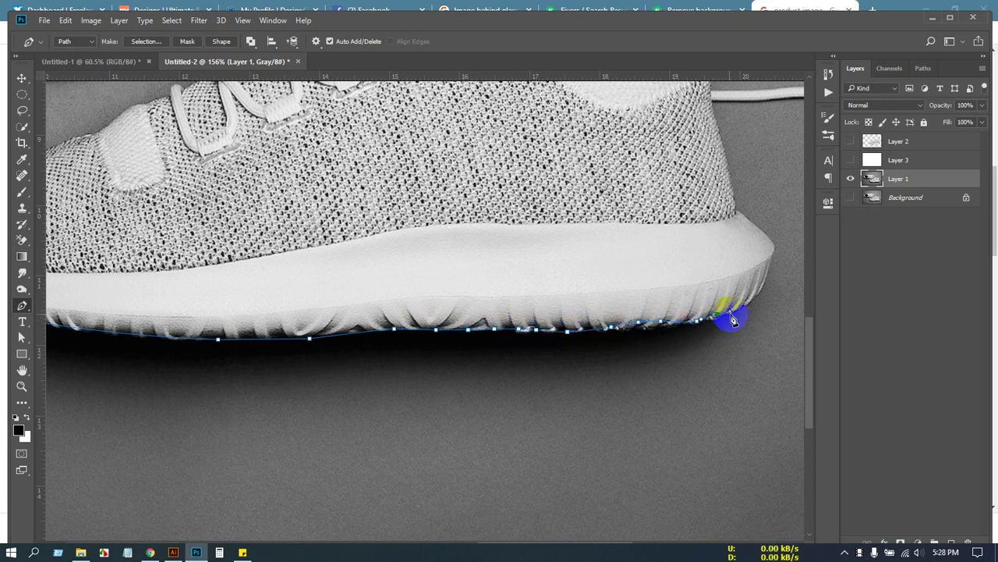
{"action": "left_click", "coordinate": [747, 307]}
Turn the Pen path at the heel and trace the outer edge of the dark shadow back towards the forefoot.
{"action": "left_click_drag", "start_coordinate": [741, 314], "coordinate": [681, 346]}
{"action": "left_click", "coordinate": [682, 345]}
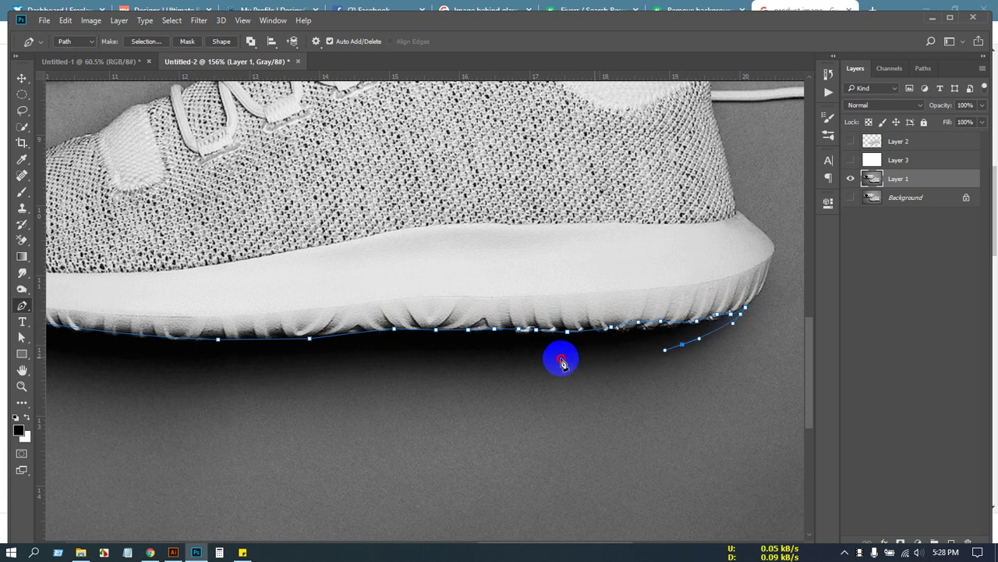
{"action": "left_click", "coordinate": [560, 358]}
{"action": "left_click", "coordinate": [510, 358]}
{"action": "left_click", "coordinate": [450, 356]}
{"action": "left_click", "coordinate": [422, 357]}
{"action": "left_click", "coordinate": [402, 360]}
{"action": "left_click", "coordinate": [383, 362]}
{"action": "left_click", "coordinate": [364, 363]}
{"action": "left_click_drag", "start_coordinate": [341, 363], "coordinate": [319, 364]}
{"action": "left_click_drag", "start_coordinate": [279, 366], "coordinate": [267, 367]}
{"action": "left_click_drag", "start_coordinate": [200, 368], "coordinate": [193, 368]}
Trace the shadow's outer edge around the forefoot and close the Pen path at the toe.
{"action": "left_click_drag", "start_coordinate": [180, 367], "coordinate": [480, 382]}
{"action": "key", "text": "space"}
{"action": "left_click_drag", "start_coordinate": [424, 387], "coordinate": [400, 384]}
{"action": "left_click_drag", "start_coordinate": [322, 367], "coordinate": [316, 367]}
{"action": "left_click_drag", "start_coordinate": [266, 344], "coordinate": [263, 341]}
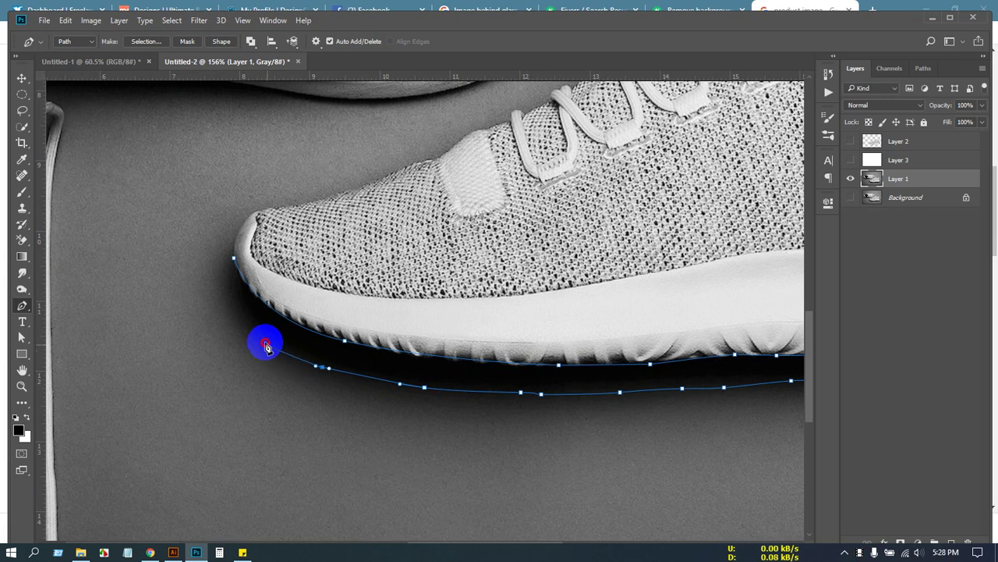
{"action": "left_click_drag", "start_coordinate": [234, 258], "coordinate": [228, 274]}
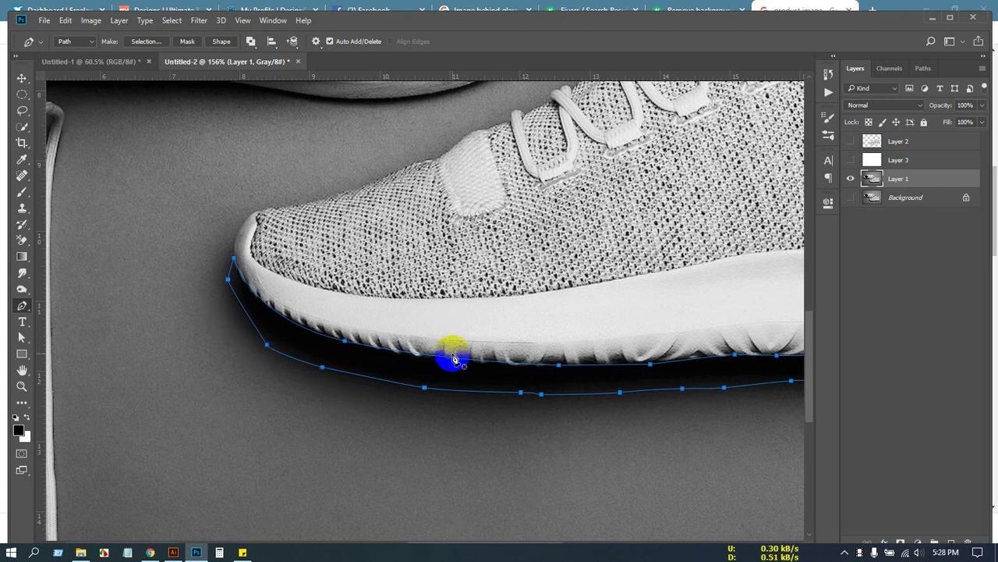
Convert the shadow path to a selection, copy it to a new layer and hide Layer 1.
{"action": "key", "text": "ctrl+Return"}
{"action": "scroll", "coordinate": [390, 325], "scroll_direction": "down", "scroll_amount": 3}
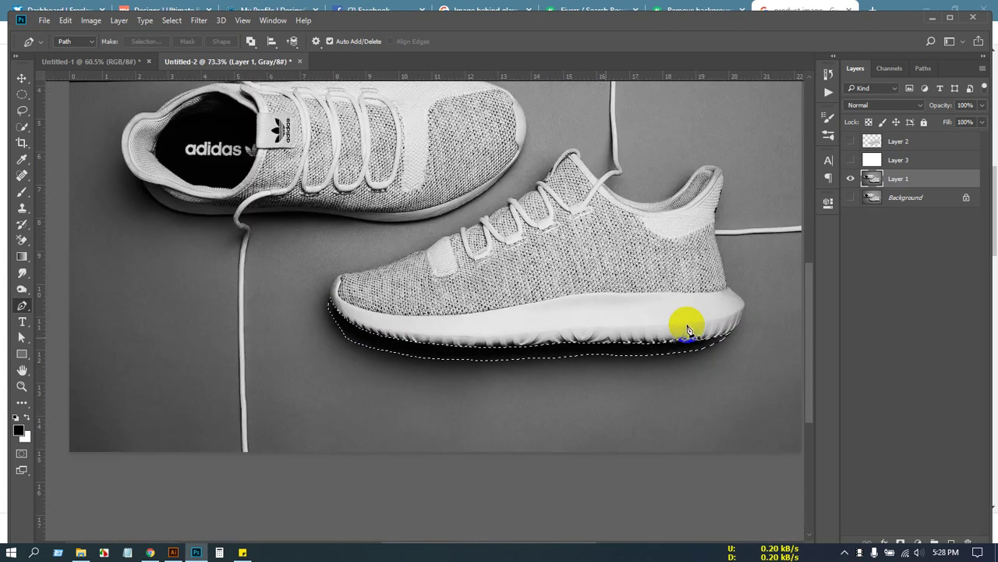
{"action": "key", "text": "ctrl+j"}
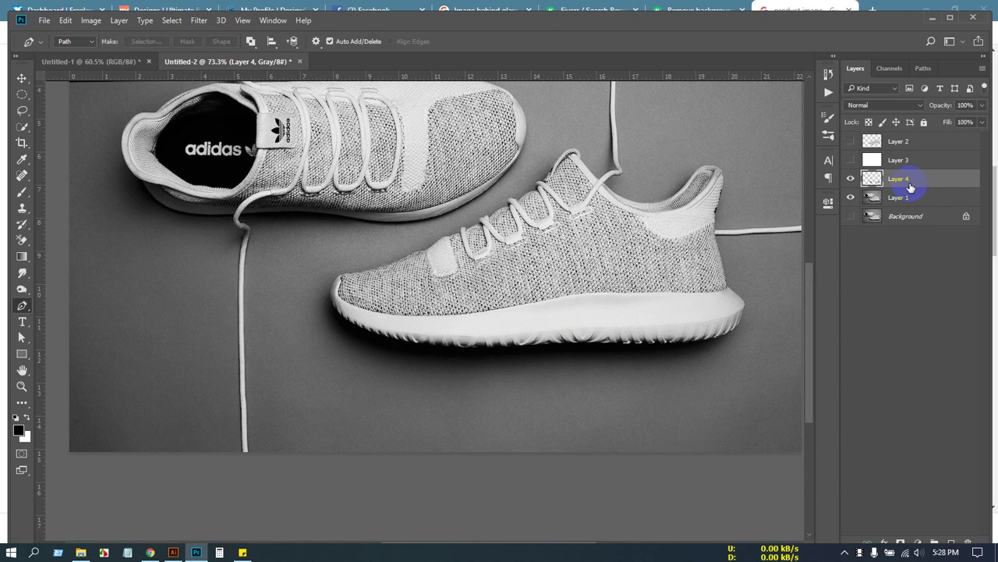
{"action": "left_click", "coordinate": [21, 77]}
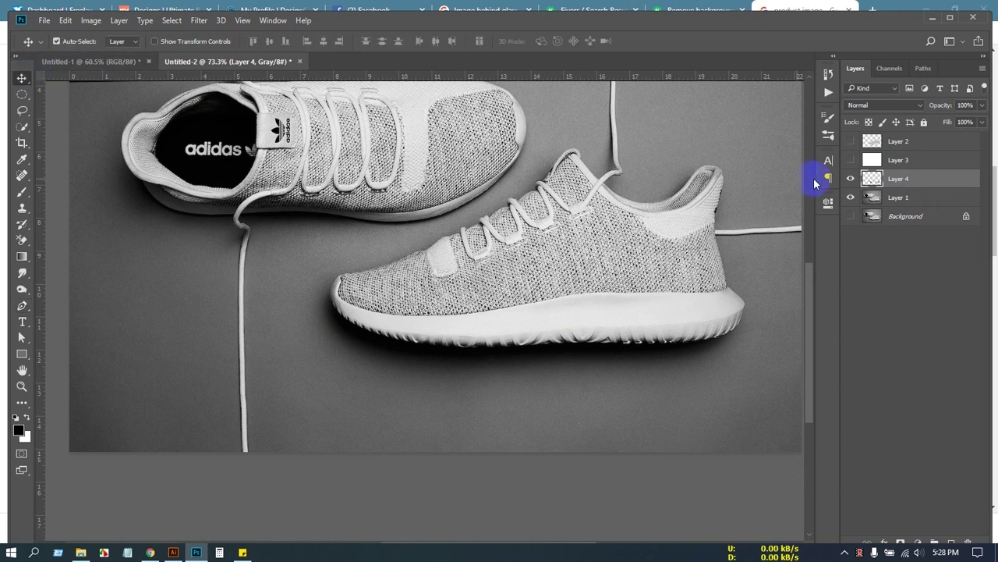
{"action": "left_click", "coordinate": [850, 197]}
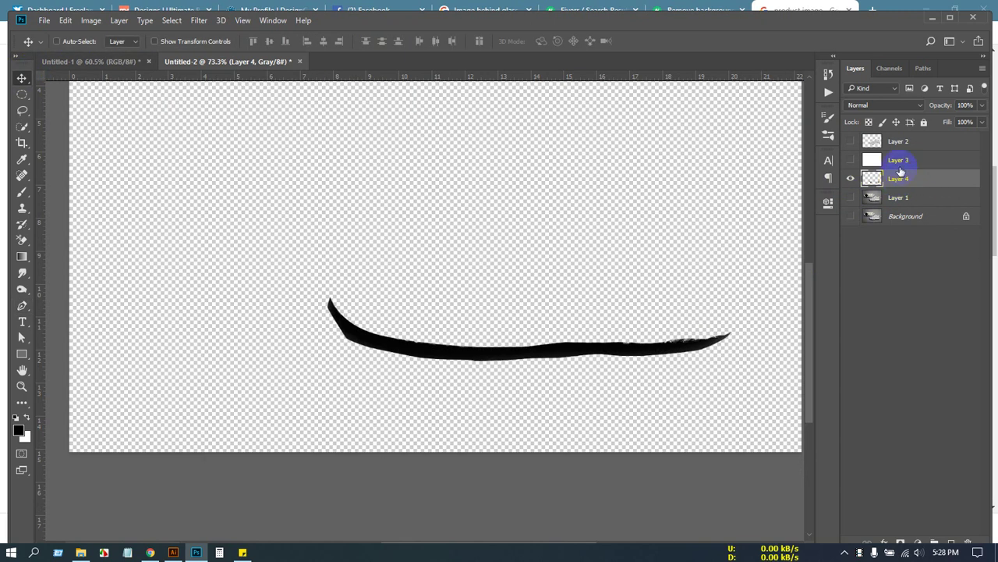
Move the extracted shadow layer above the white layer, and show the white layer and the sneaker cutout.
{"action": "left_click_drag", "start_coordinate": [901, 171], "coordinate": [901, 170]}
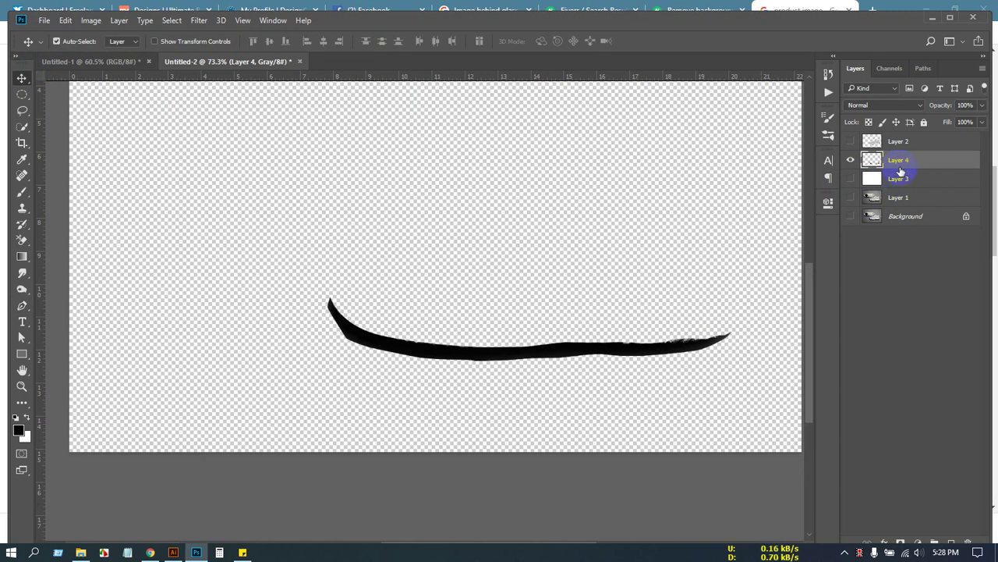
{"action": "left_click", "coordinate": [850, 178]}
{"action": "left_click", "coordinate": [850, 141]}
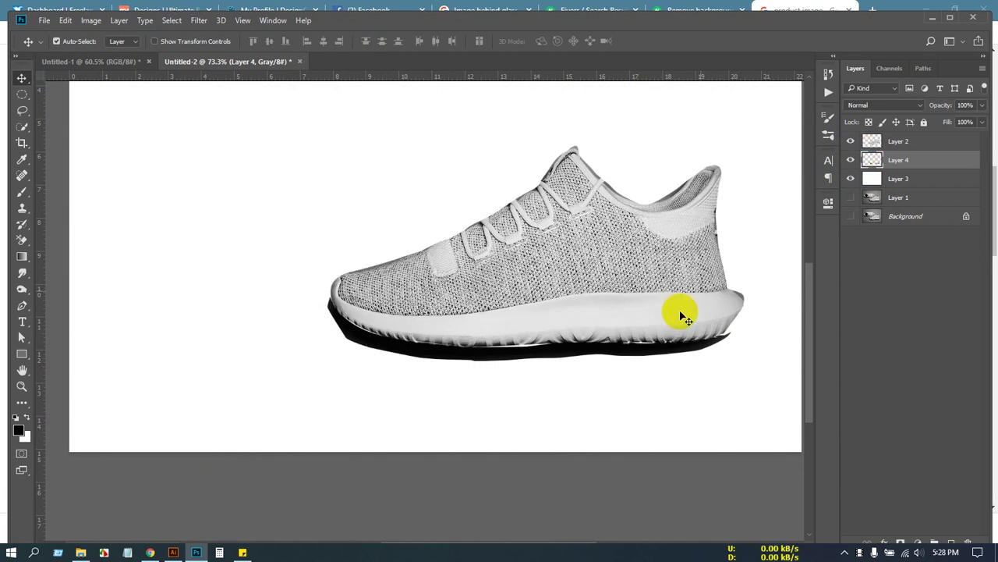
Try the extracted shadow layer at 20% opacity.
{"action": "scroll", "coordinate": [680, 312], "scroll_direction": "up", "scroll_amount": 3}
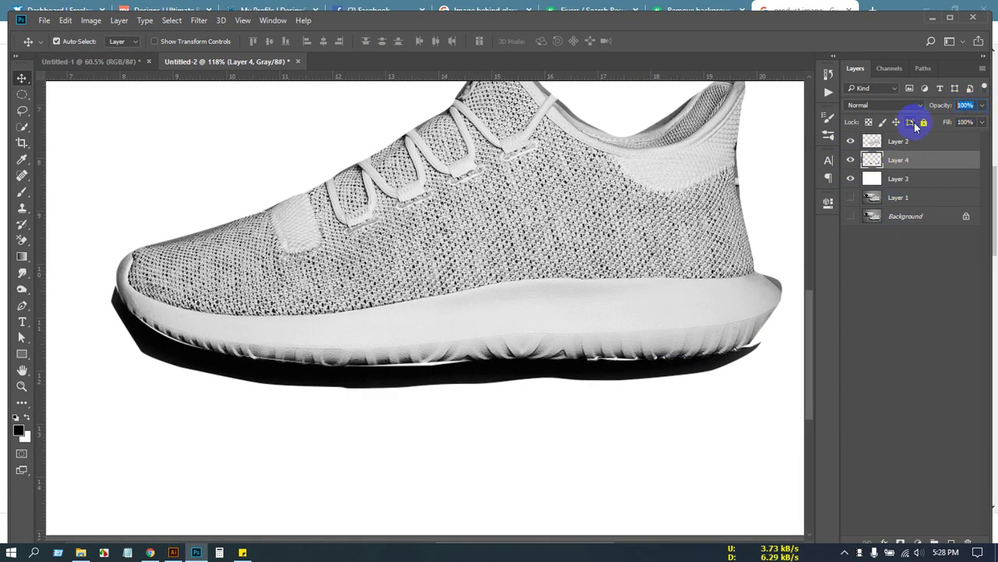
{"action": "type", "text": "20"}
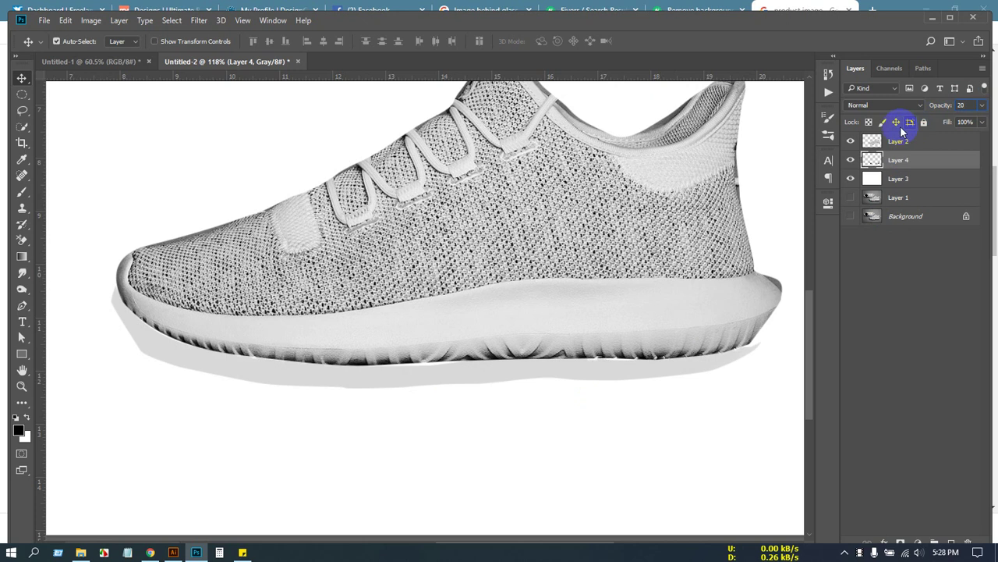
{"action": "key", "text": "Escape"}
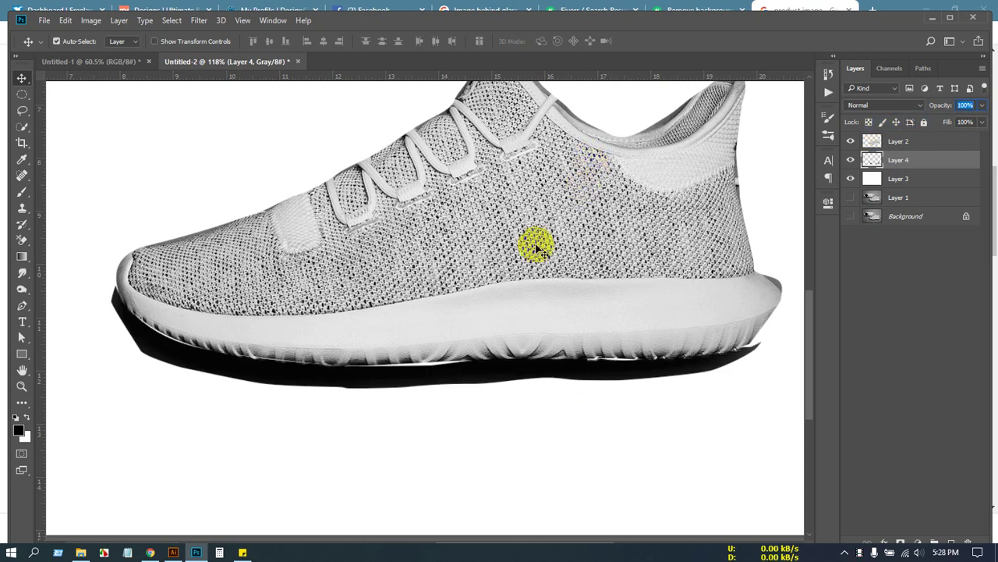
Delete the extracted shadow layer beneath the sneaker.
{"action": "left_click", "coordinate": [452, 234]}
{"action": "scroll", "coordinate": [468, 238], "scroll_direction": "down", "scroll_amount": 4}
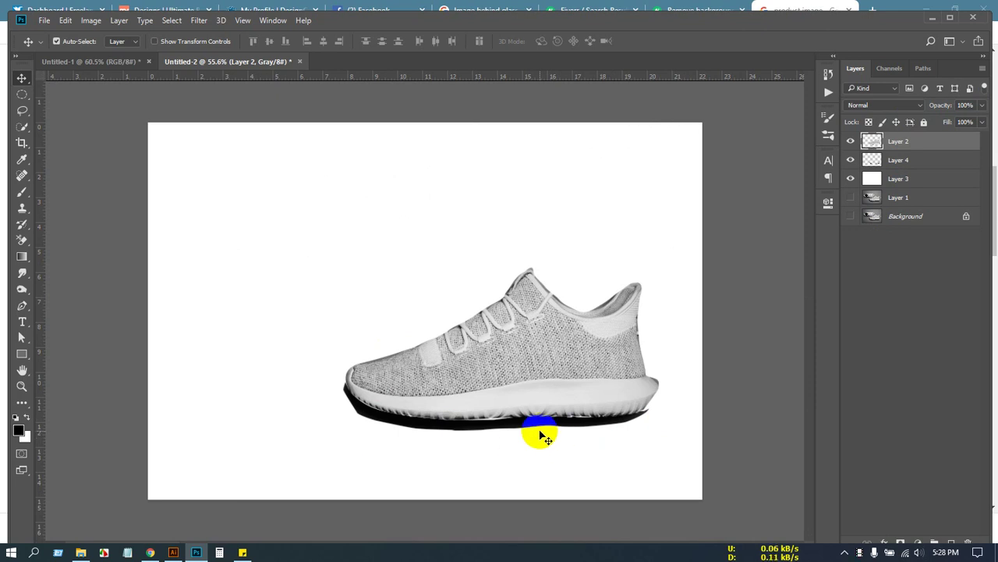
{"action": "left_click", "coordinate": [439, 427]}
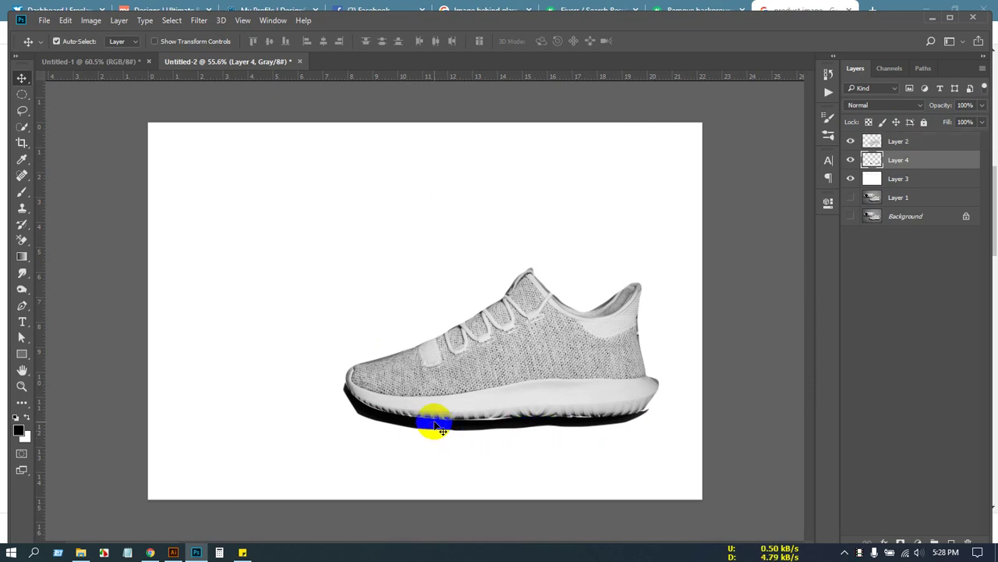
{"action": "key", "text": "Delete"}
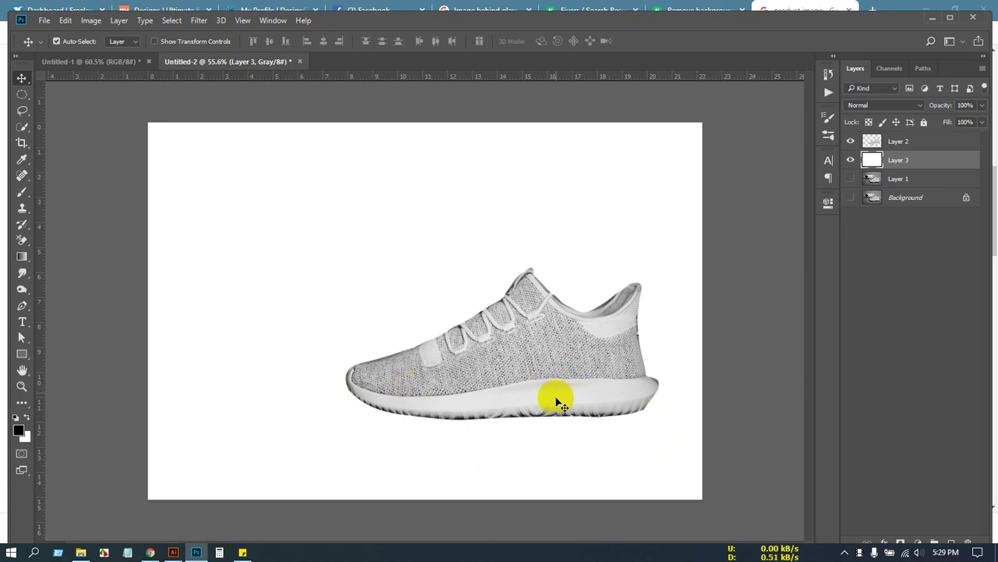
Apply a black Drop Shadow to the sneaker cutout with Normal blending, 50% opacity, 90° angle, 16 px distance, 0% spread and 18 px size.
{"action": "scroll", "coordinate": [556, 403], "scroll_direction": "up", "scroll_amount": 1}
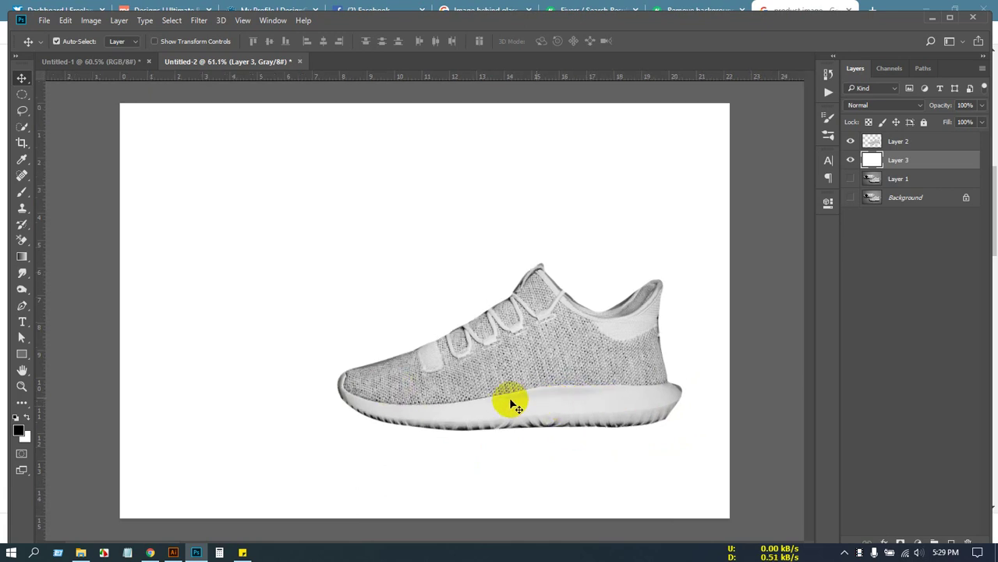
{"action": "right_click", "coordinate": [909, 141]}
{"action": "left_click", "coordinate": [735, 107]}
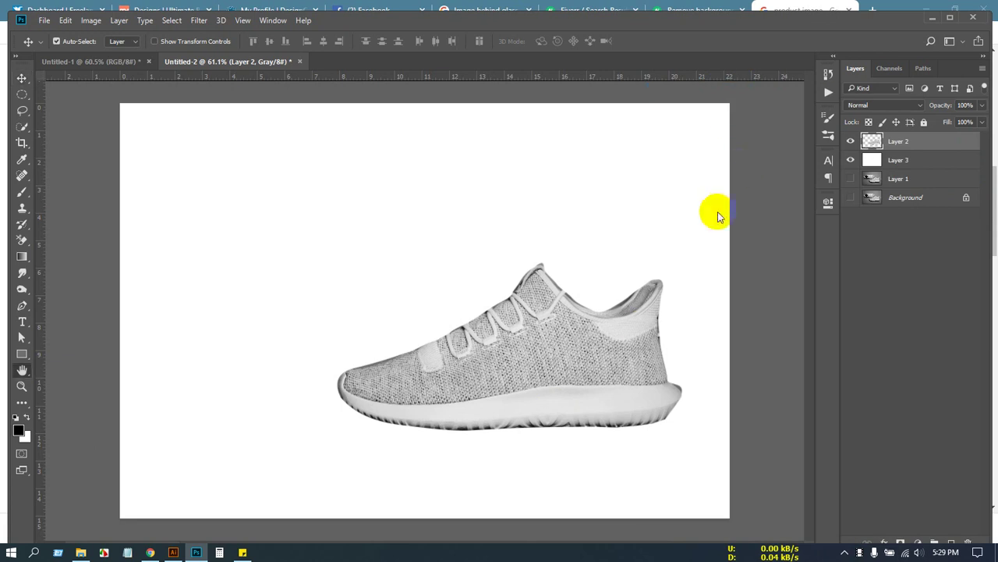
{"action": "left_click", "coordinate": [394, 287]}
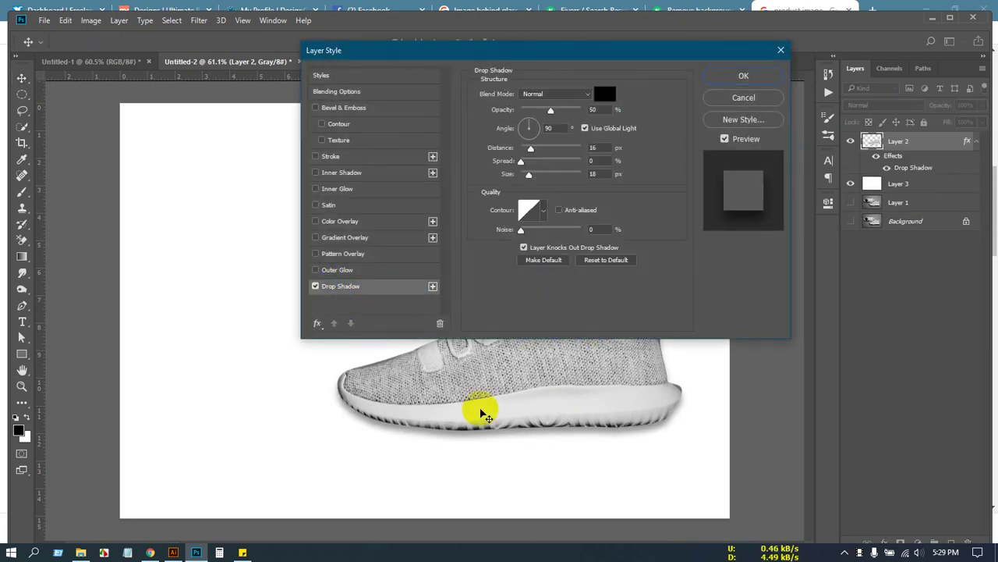
{"action": "left_click", "coordinate": [744, 75]}
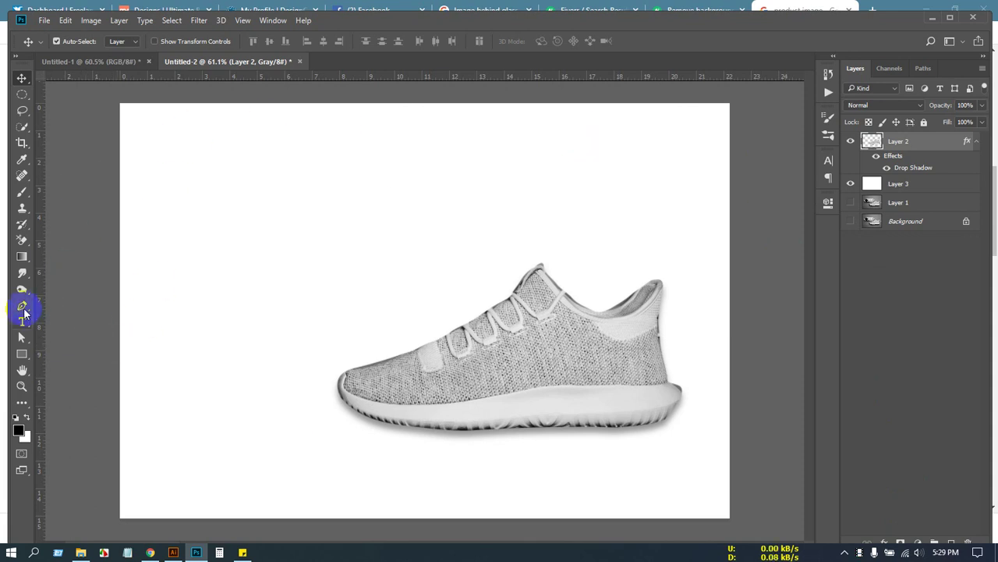
{"action": "left_click", "coordinate": [88, 310]}
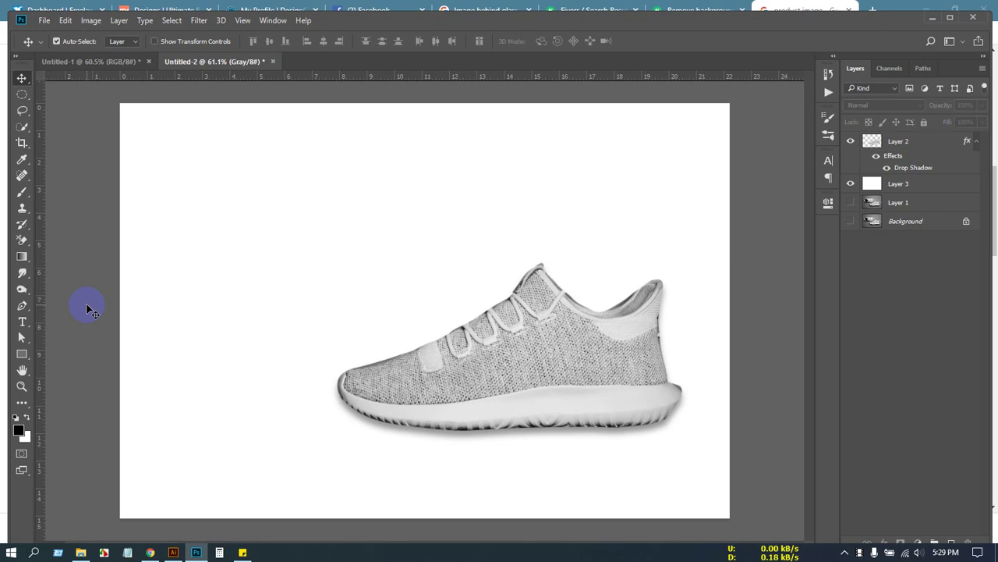